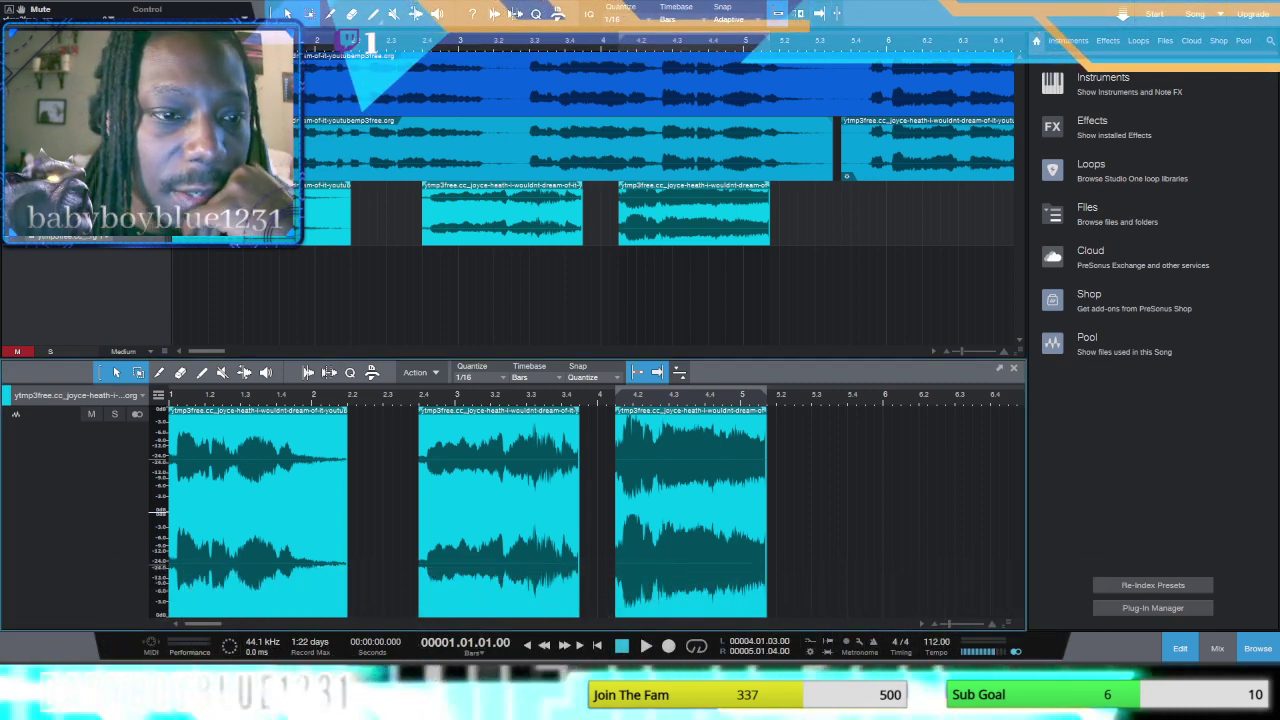
Step: Add the nightmares 68 bpm audio on a new track from bar 1 and listen to the song with the full-length top event selected
{"action": "left_click_drag", "start_coordinate": [1279, 275], "coordinate": [240, 272]}
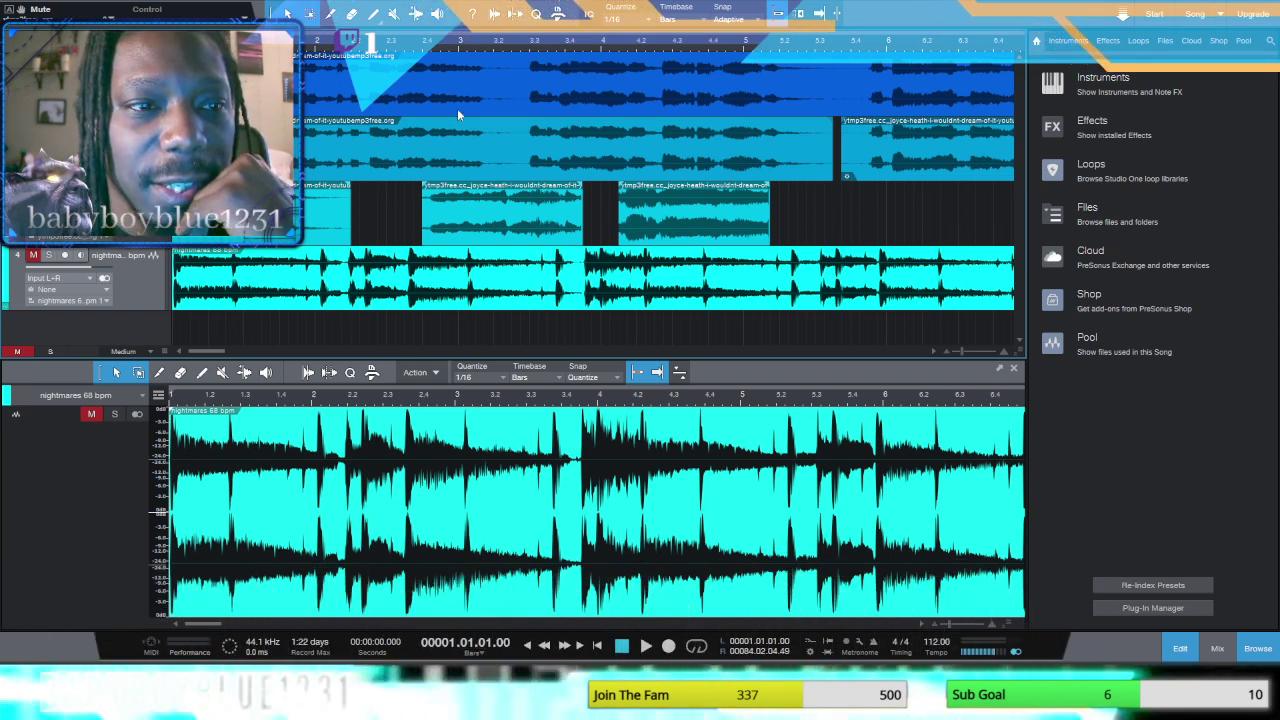
{"action": "left_click", "coordinate": [502, 85]}
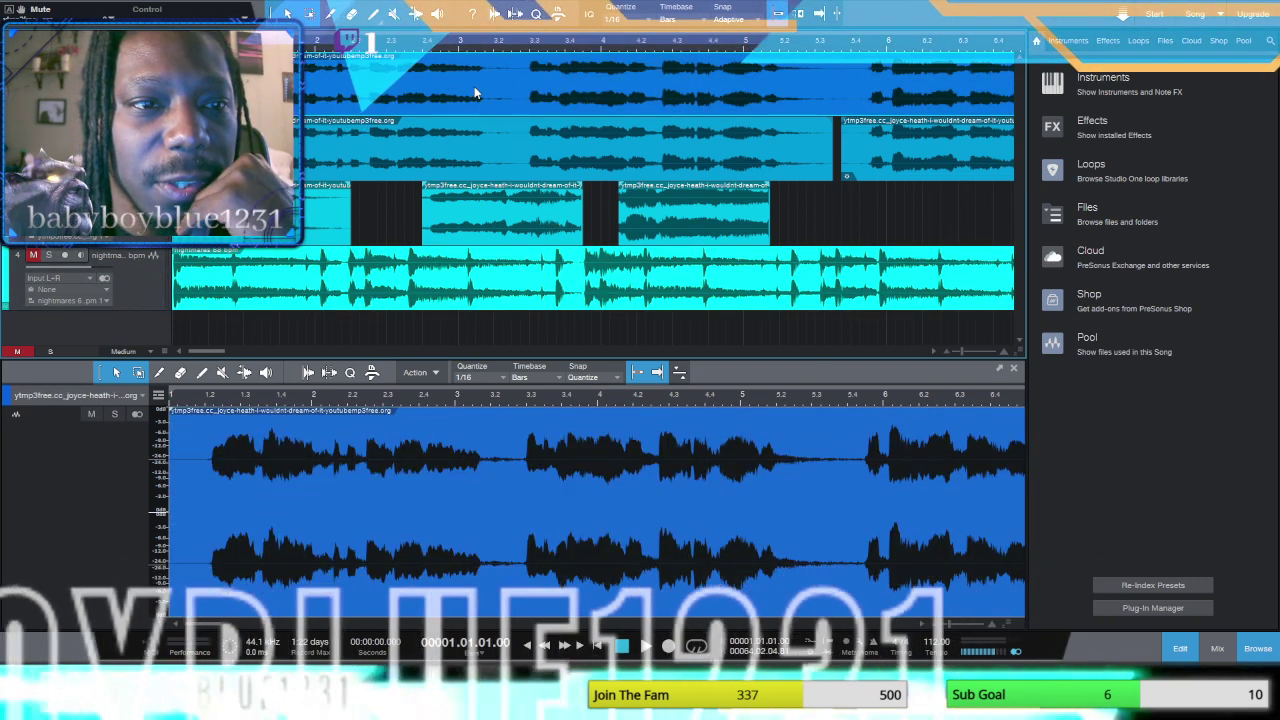
{"action": "left_click", "coordinate": [647, 647]}
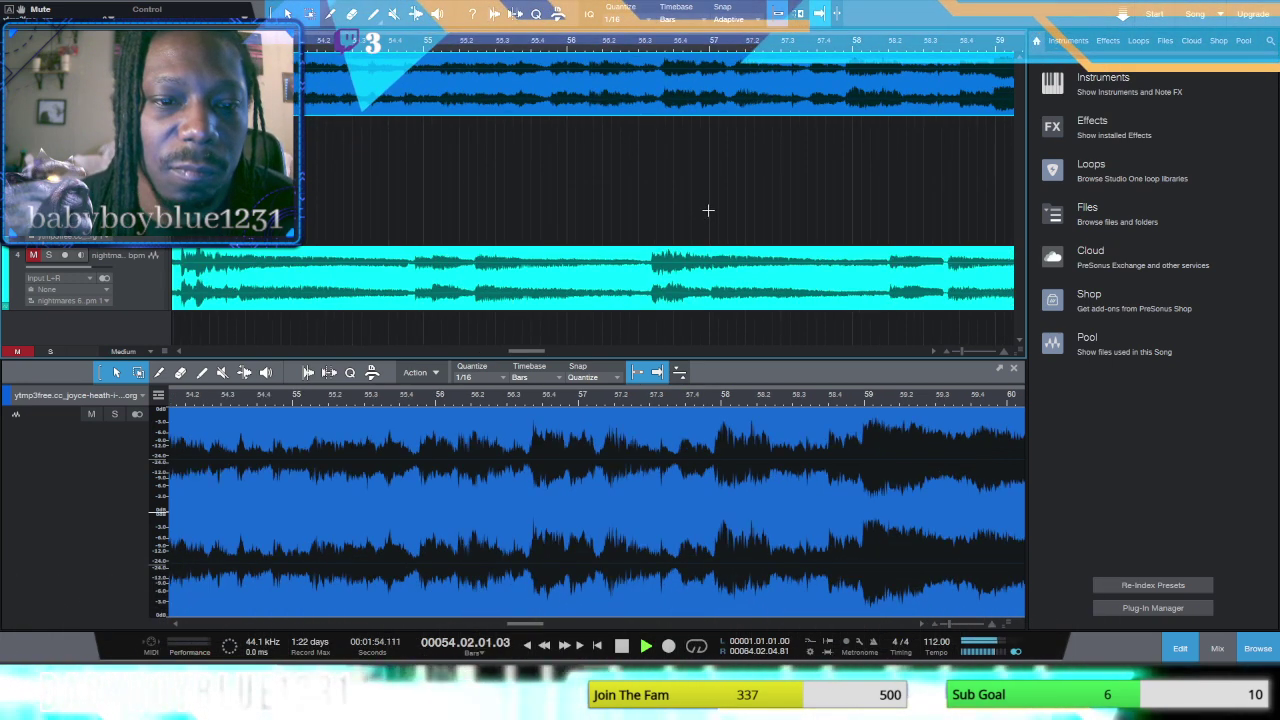
{"action": "left_click", "coordinate": [622, 647]}
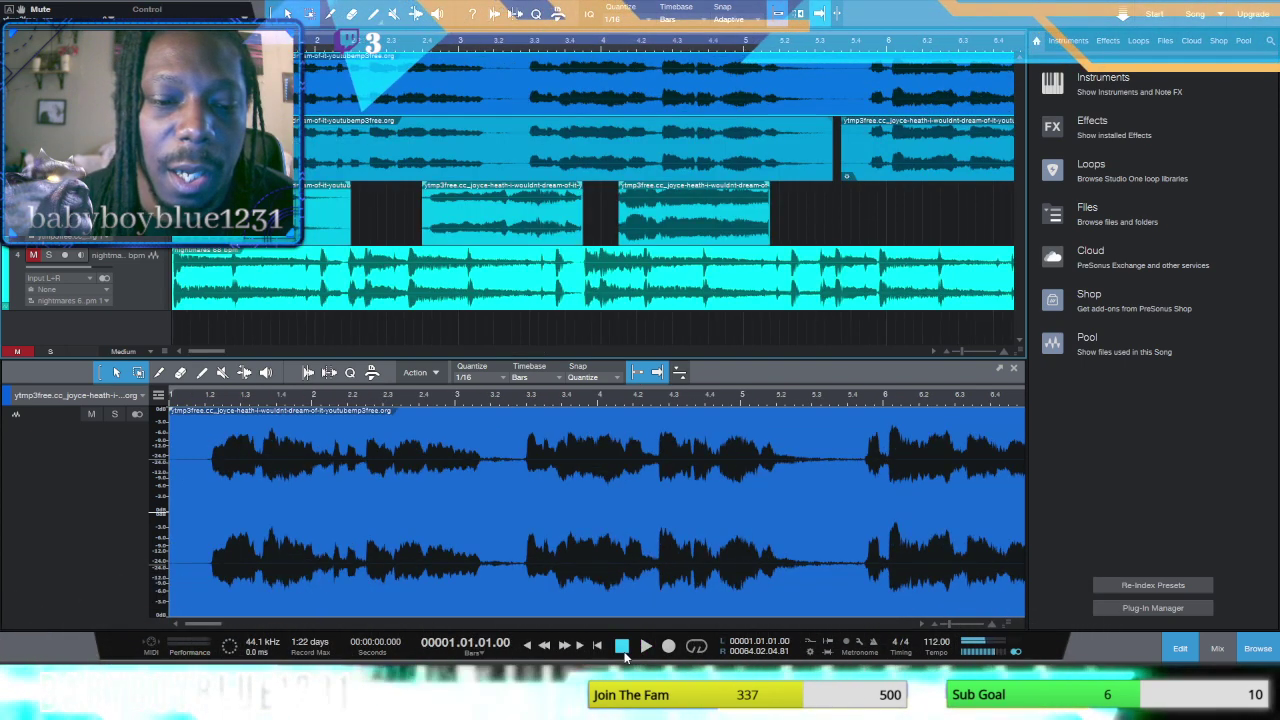
Step: Mute the full-length song's top track and audition the remaining tracks from the start
{"action": "key", "text": "shift+m"}
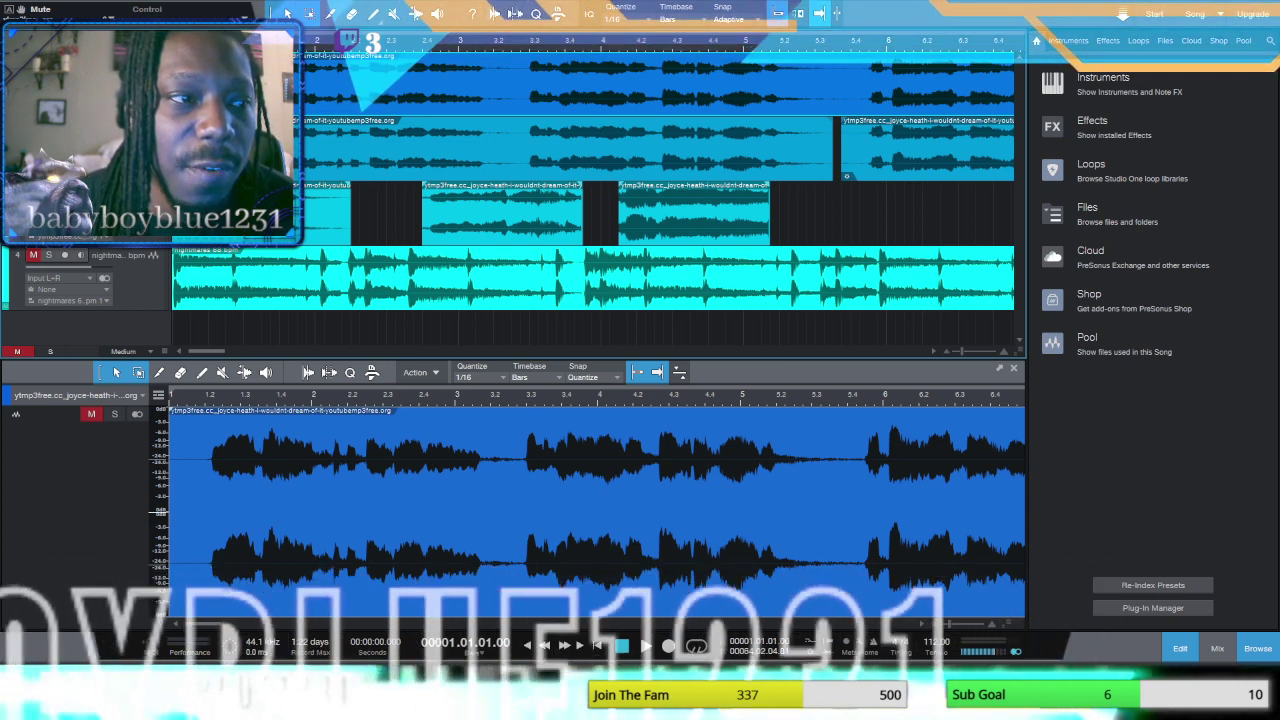
{"action": "left_click", "coordinate": [646, 646]}
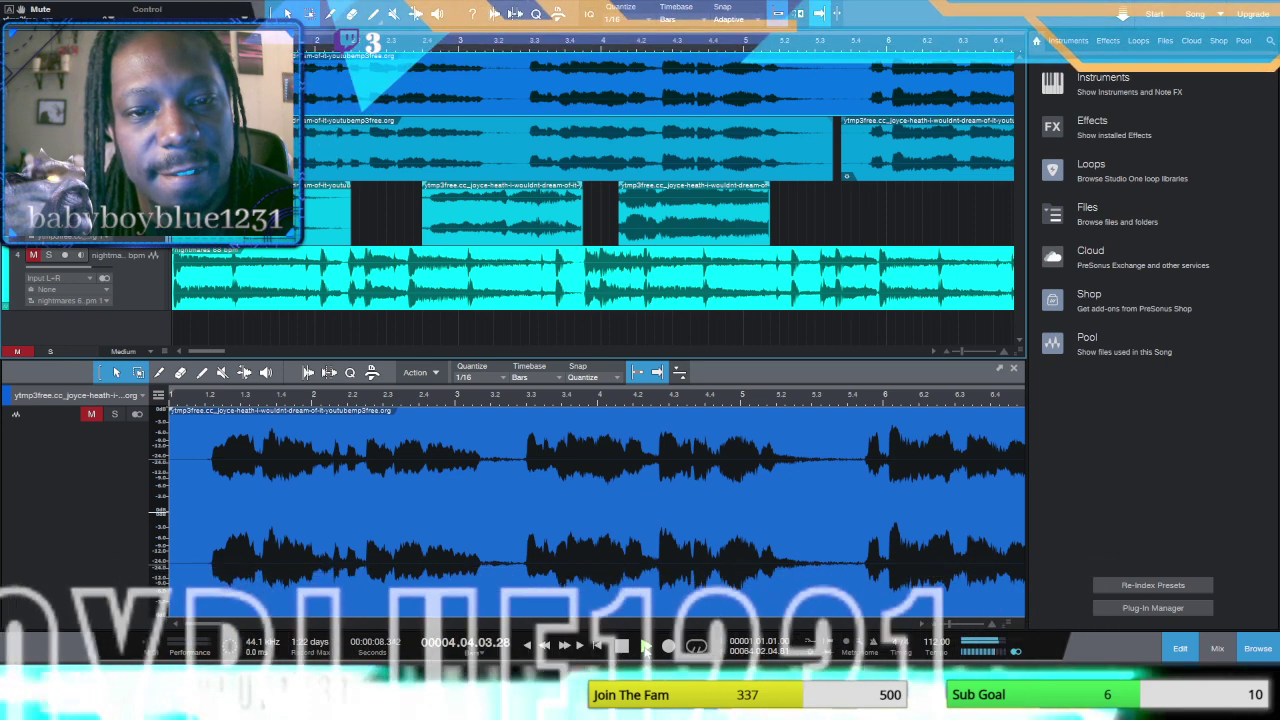
{"action": "left_click", "coordinate": [622, 647]}
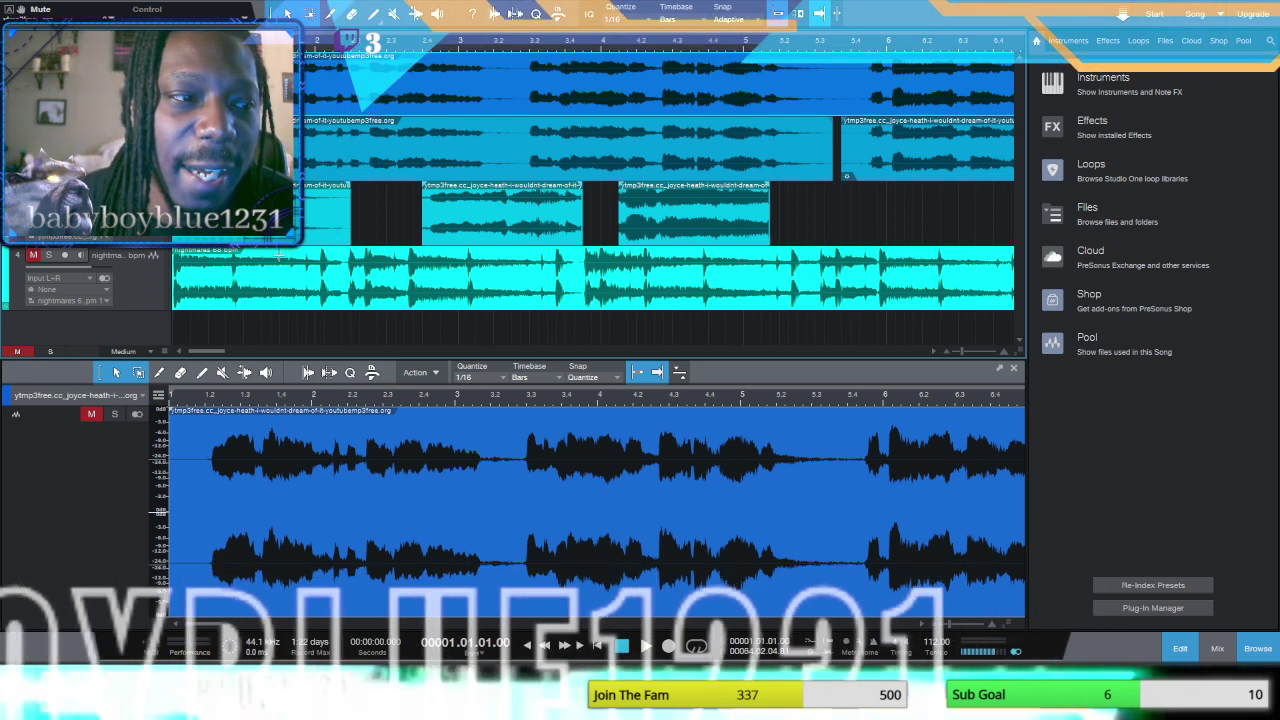
Step: Audition the first sample chop on the third track, unmute the nightmares 68 bpm track and listen to it from the start
{"action": "left_click", "coordinate": [330, 216]}
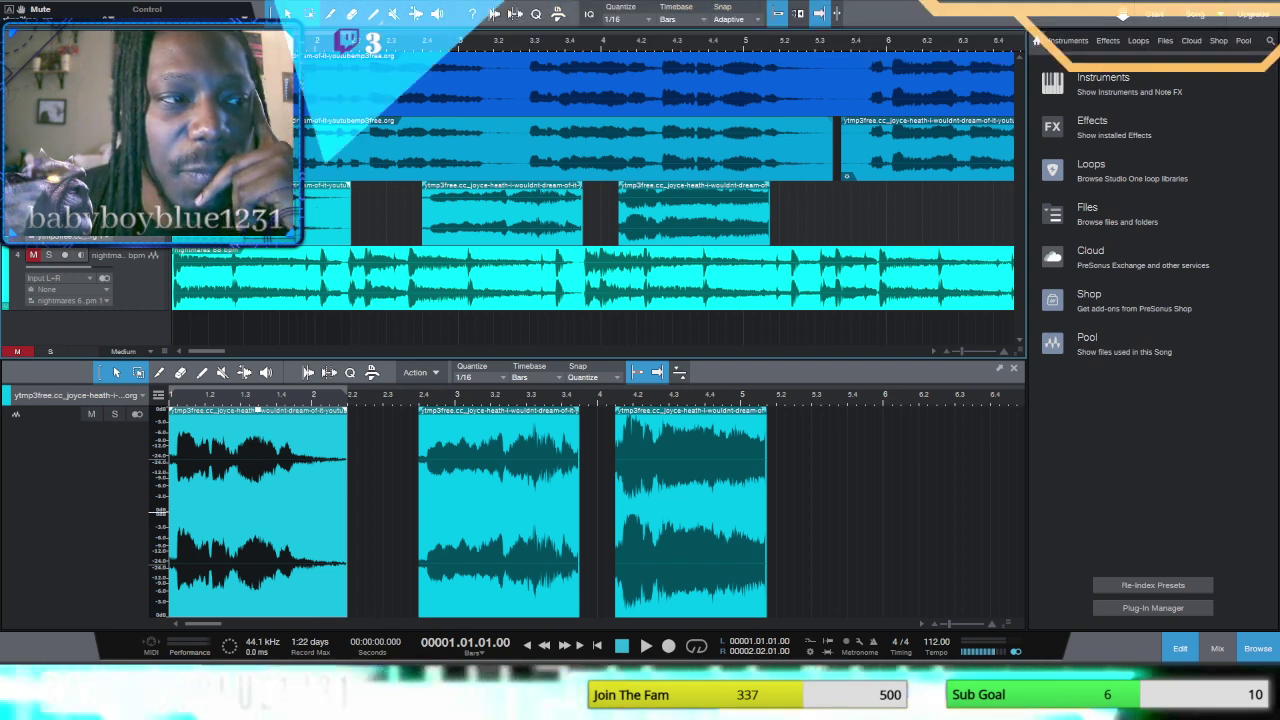
{"action": "key", "text": "space"}
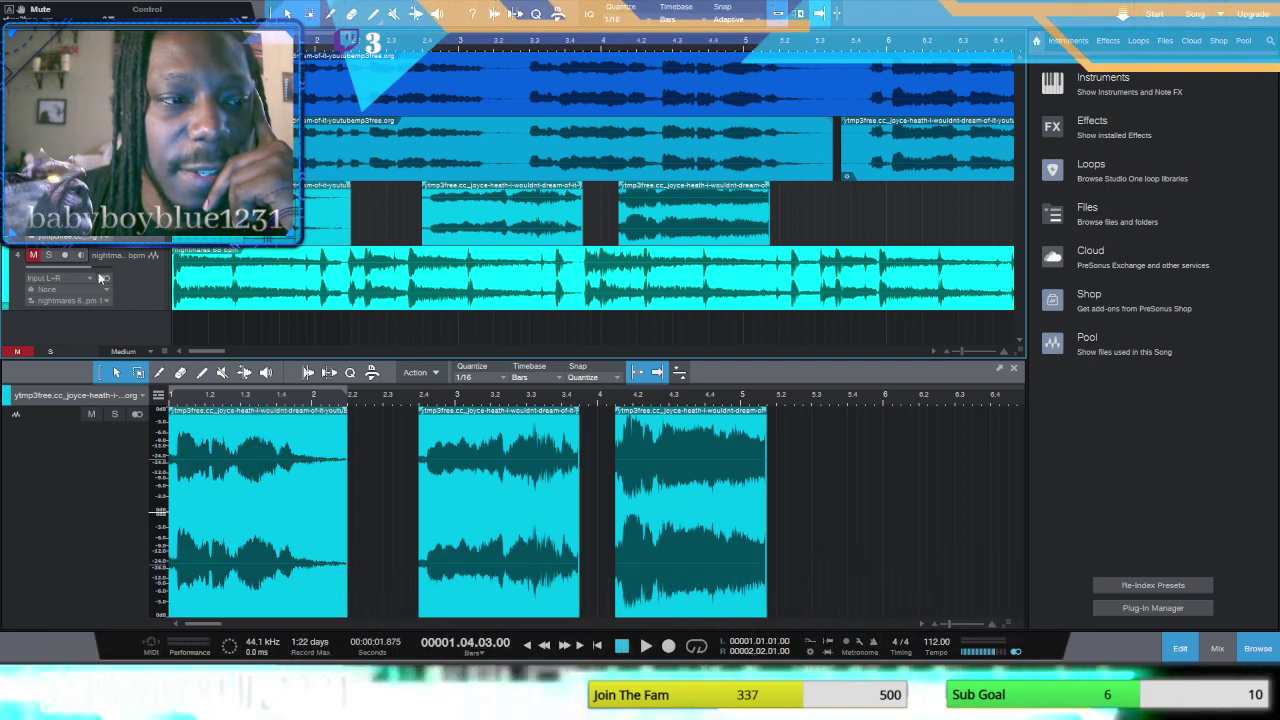
{"action": "key", "text": "shift+m"}
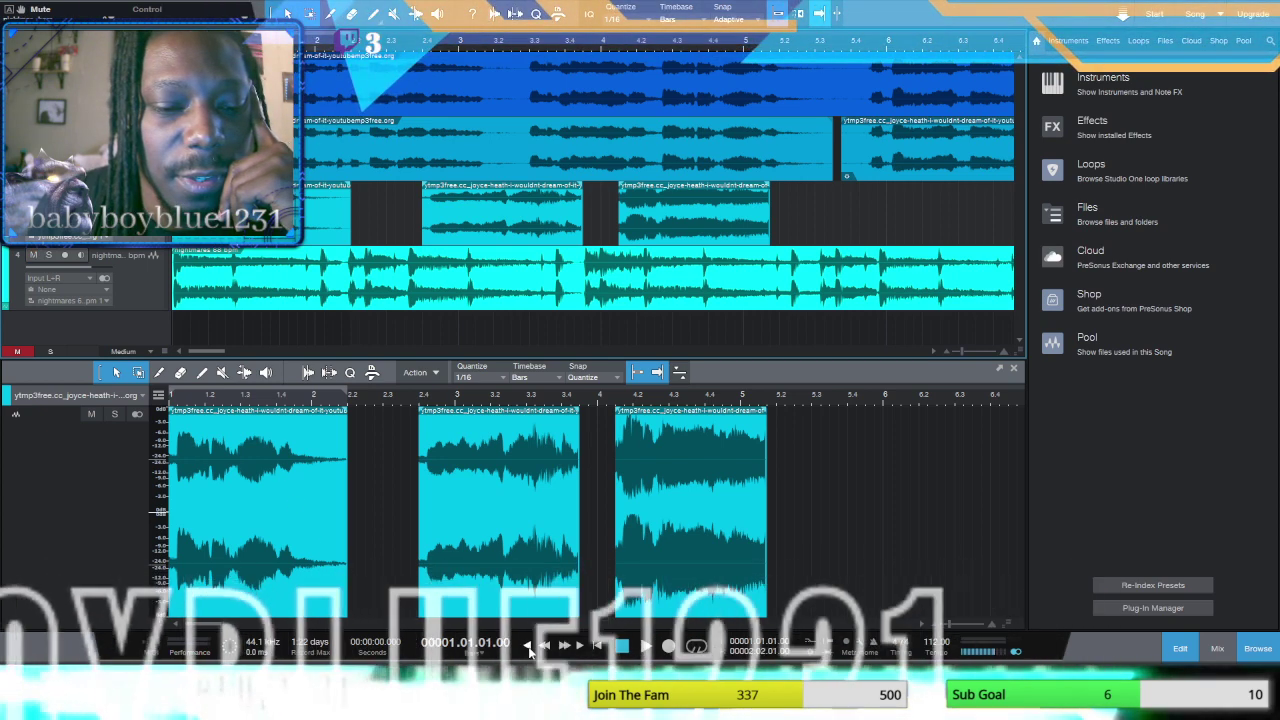
{"action": "key", "text": "Home"}
{"action": "left_click", "coordinate": [646, 647]}
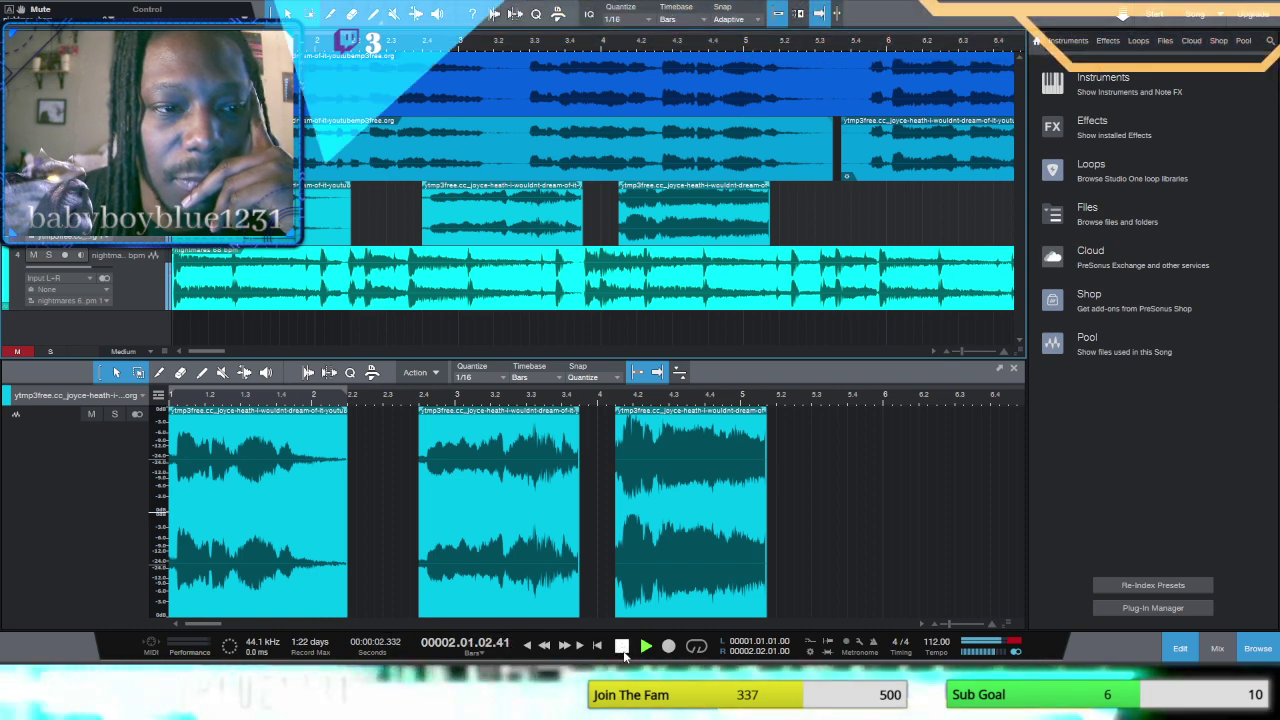
{"action": "left_click", "coordinate": [623, 650]}
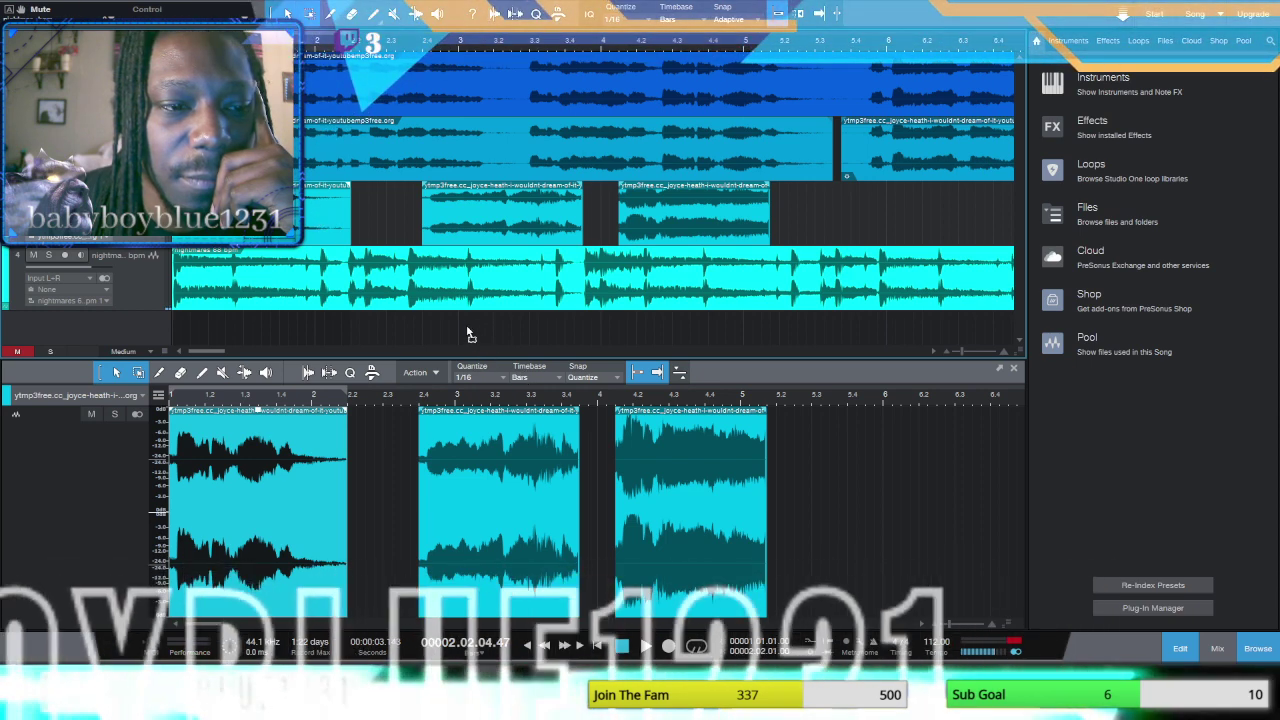
Step: Move the first sample chop onto a new track below the beat, starting at 2.02.01, and play from the start
{"action": "left_click_drag", "start_coordinate": [493, 333], "coordinate": [493, 333]}
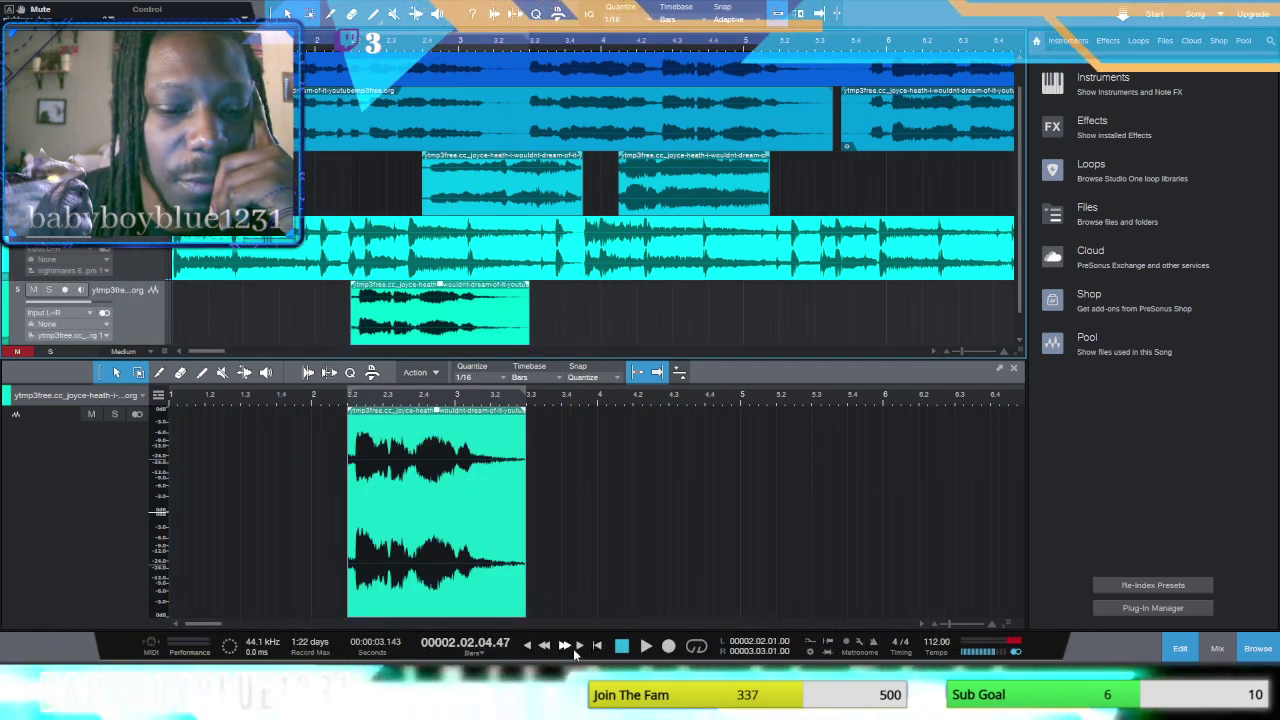
{"action": "left_click", "coordinate": [542, 646]}
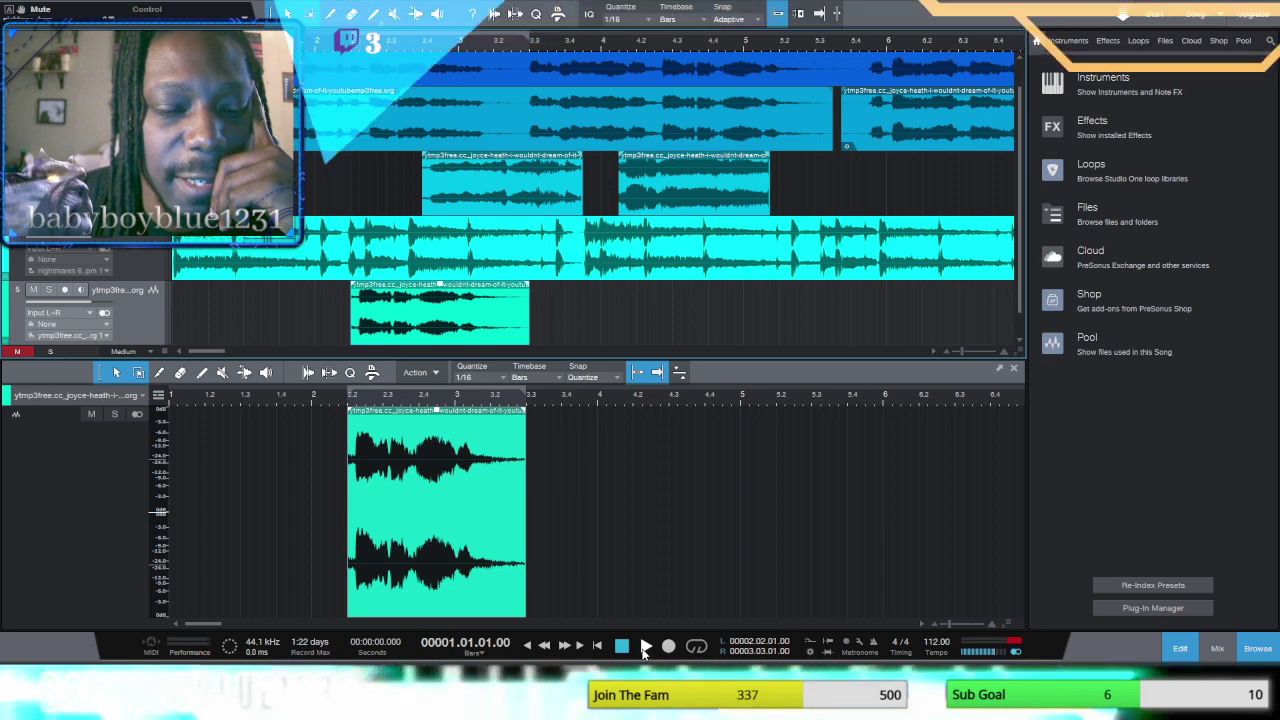
{"action": "left_click", "coordinate": [644, 647]}
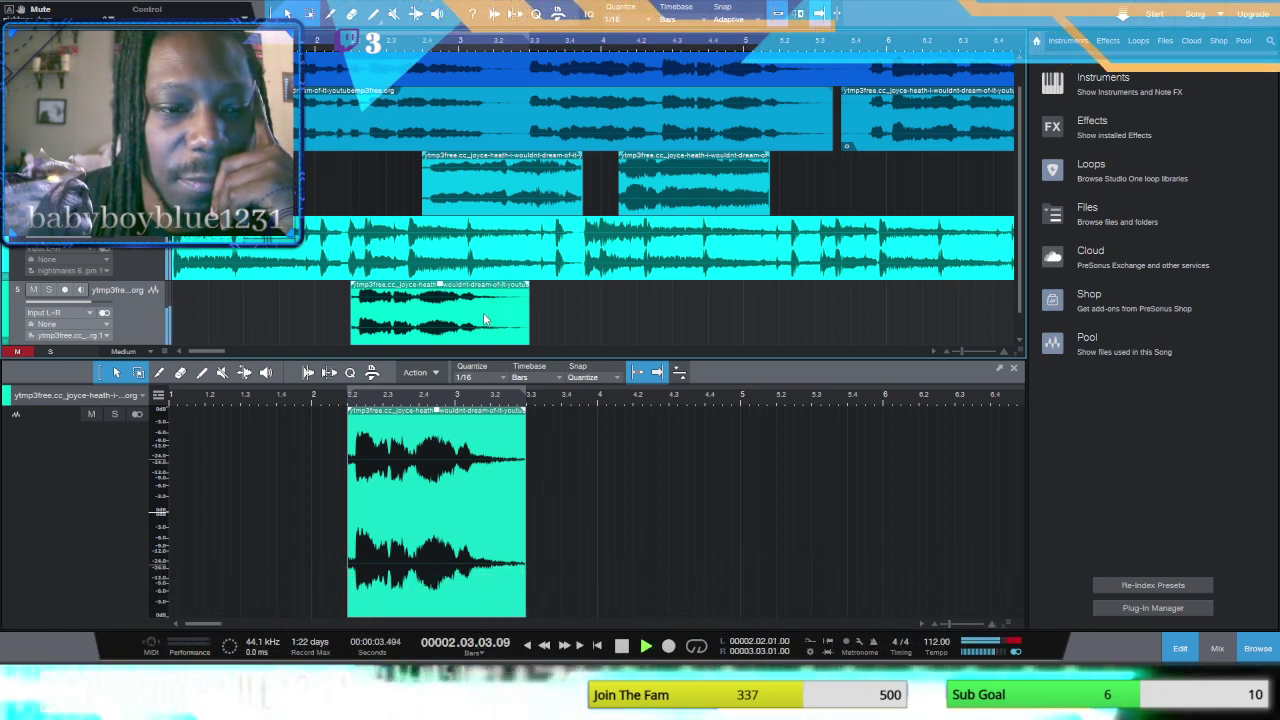
Step: Try the chop below the beat at 2.01.04 and again at 2.02.01, replaying from the start after each move
{"action": "left_click_drag", "start_coordinate": [489, 320], "coordinate": [480, 320]}
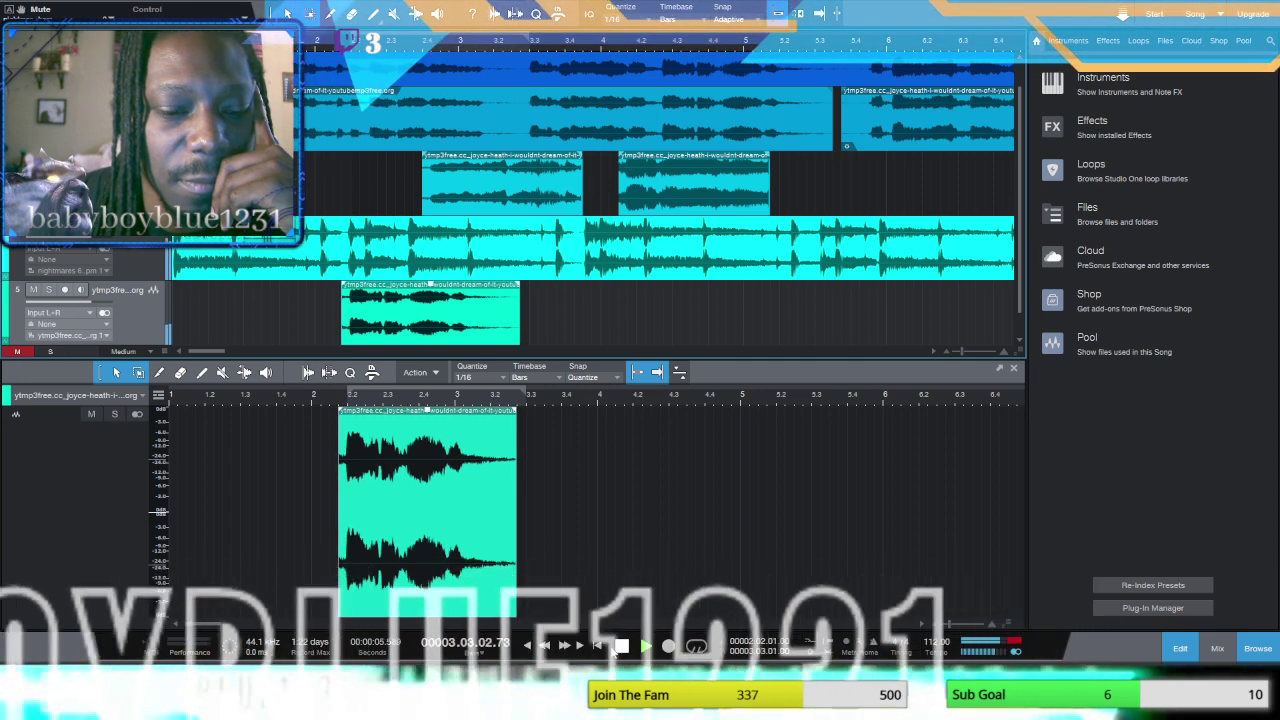
{"action": "left_click", "coordinate": [544, 645]}
{"action": "left_click", "coordinate": [544, 645]}
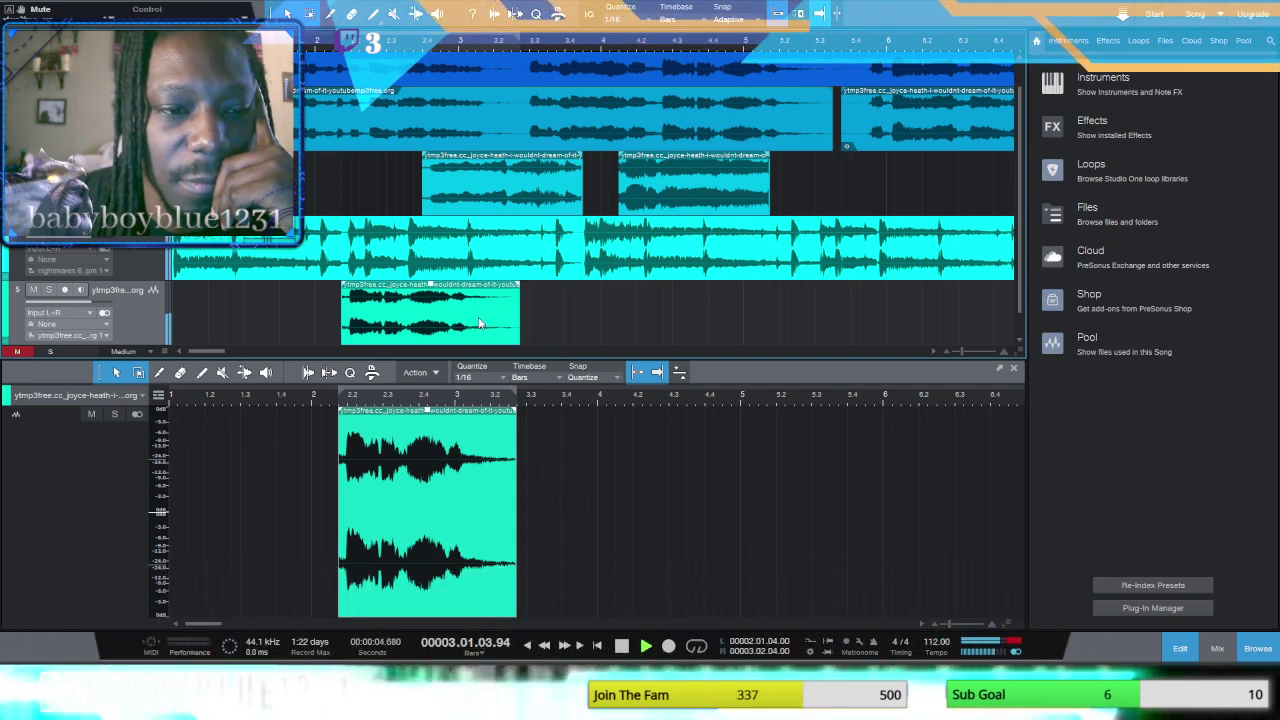
{"action": "left_click_drag", "start_coordinate": [500, 425], "coordinate": [509, 425]}
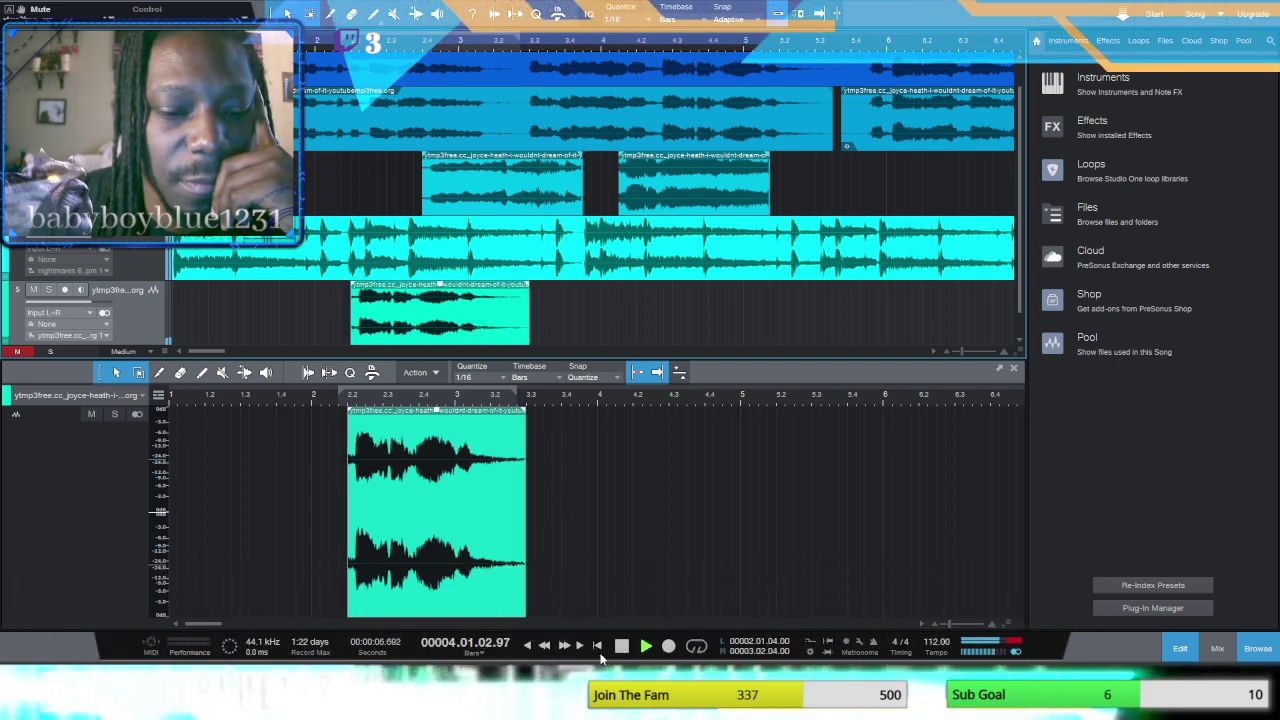
{"action": "left_click", "coordinate": [544, 645]}
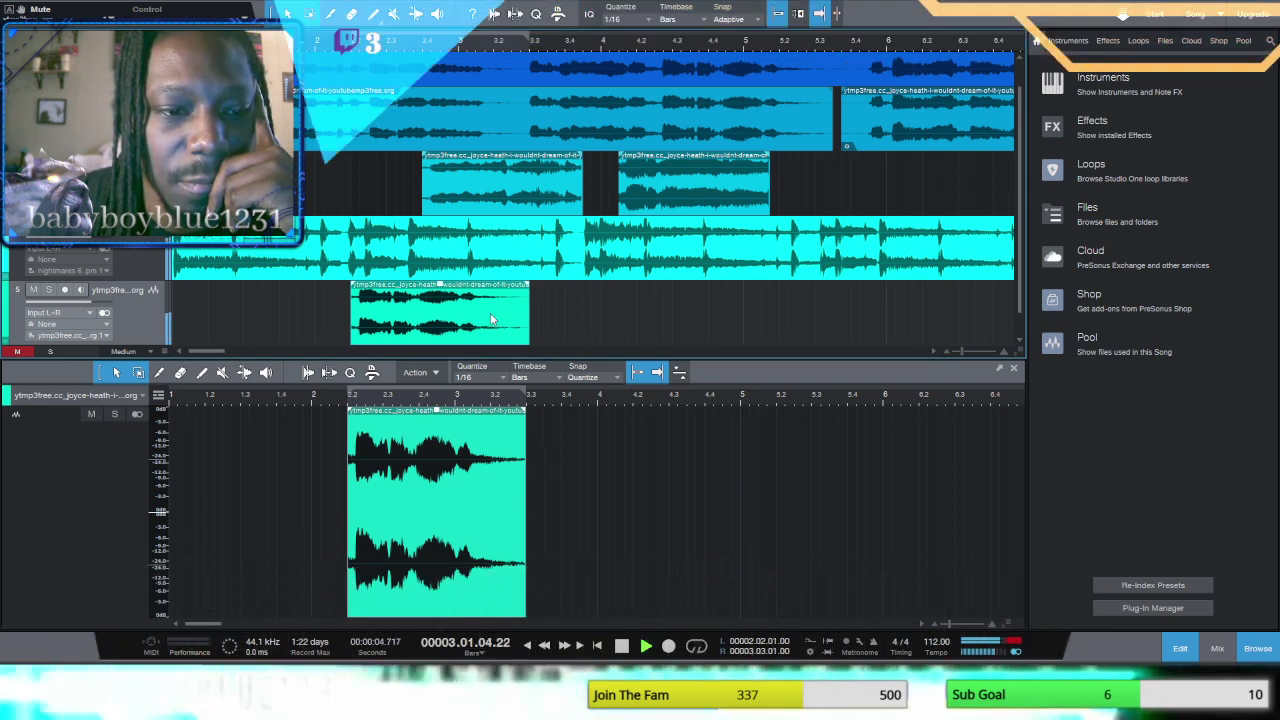
Step: Try the chop at 2.02.02 and back at 2.02.01, replaying it against the beat from the start
{"action": "left_click_drag", "start_coordinate": [480, 313], "coordinate": [491, 336]}
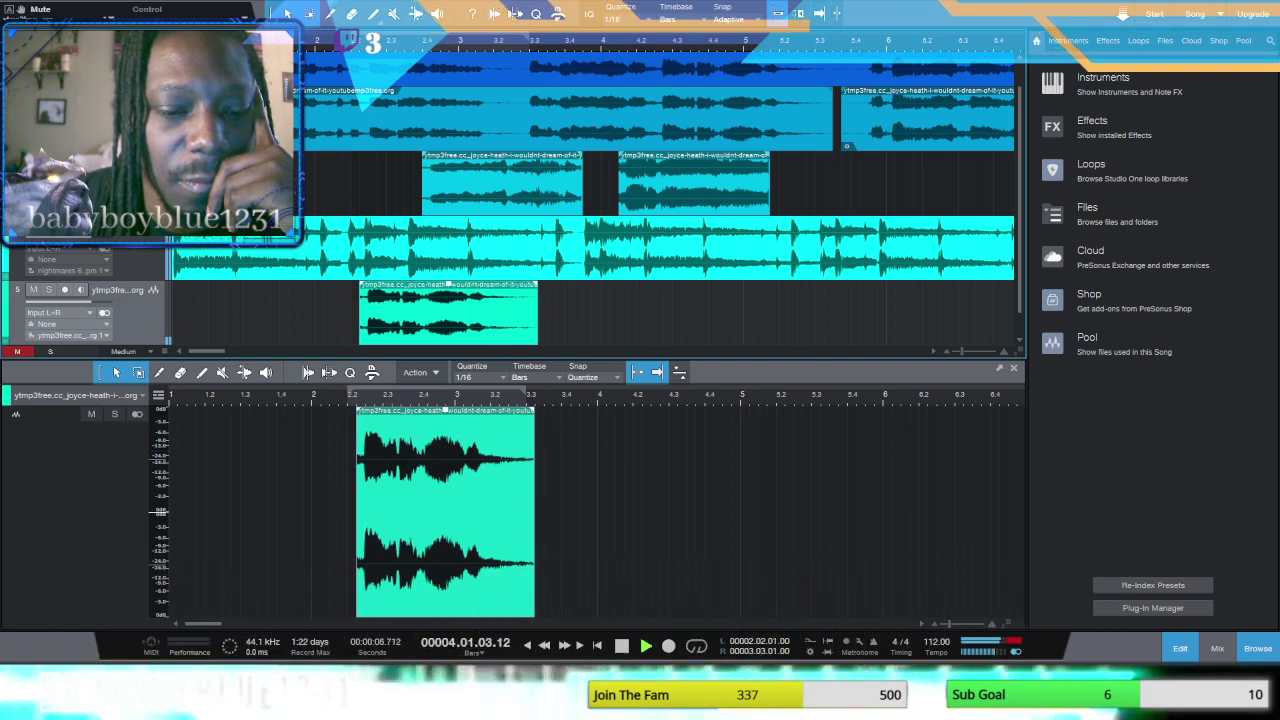
{"action": "left_click", "coordinate": [545, 646]}
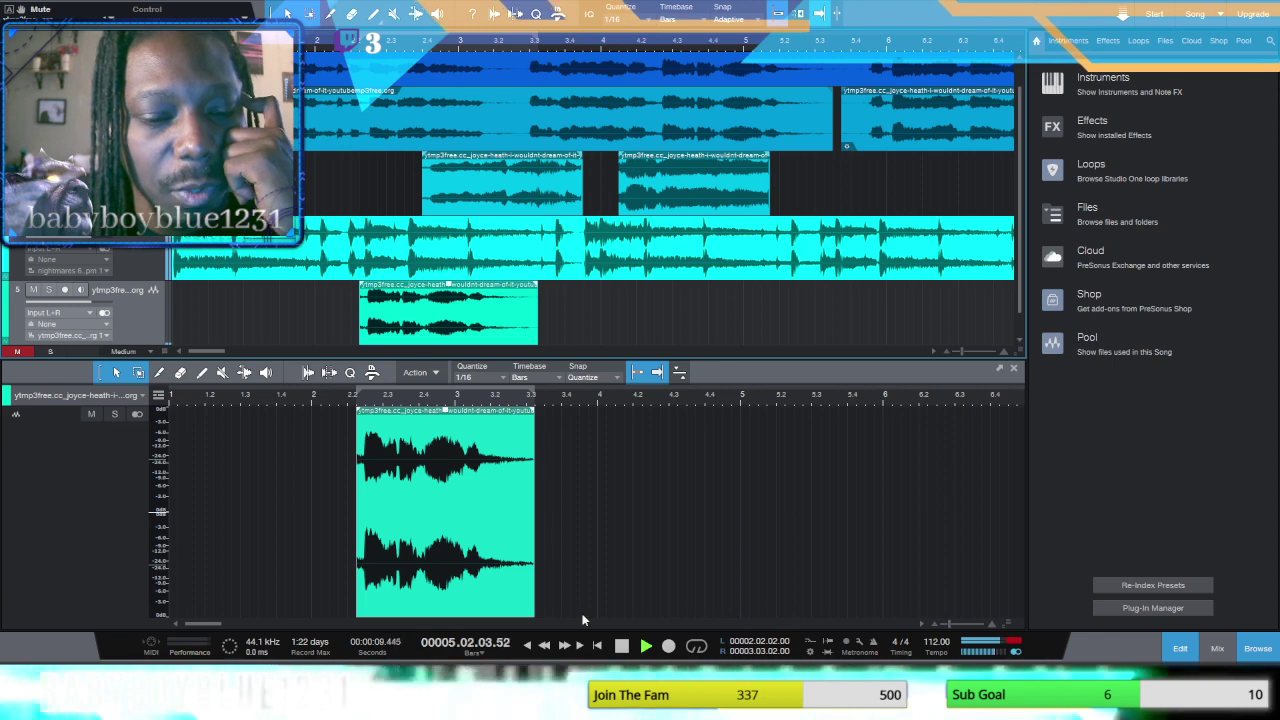
{"action": "left_click", "coordinate": [544, 646]}
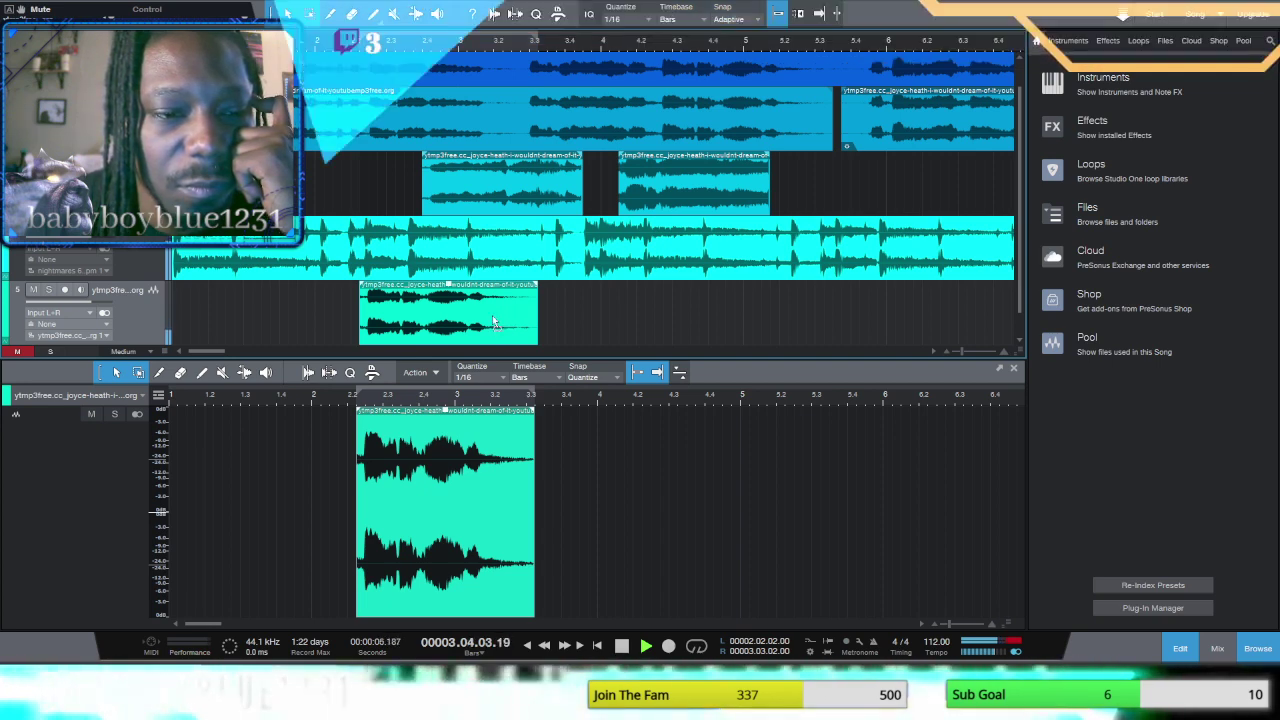
{"action": "left_click_drag", "start_coordinate": [500, 320], "coordinate": [492, 320]}
{"action": "scroll", "coordinate": [357, 318], "scroll_direction": "up", "scroll_amount": 3}
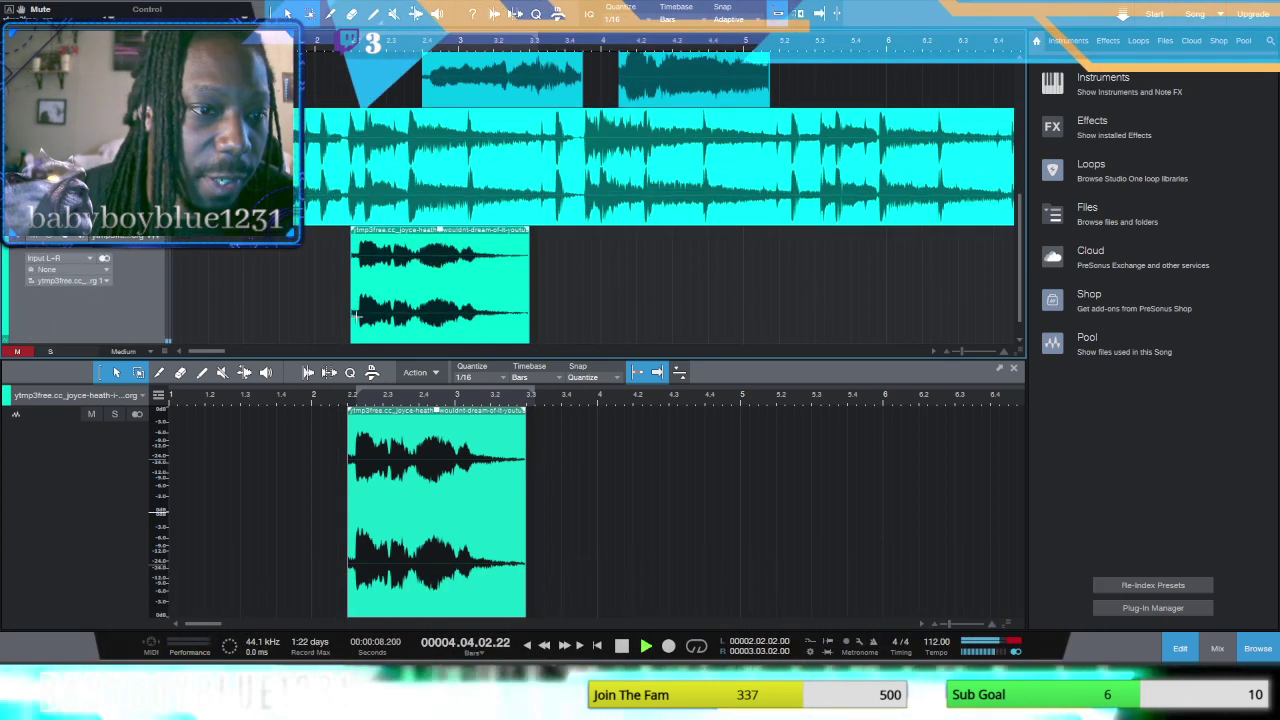
{"action": "left_click", "coordinate": [545, 645]}
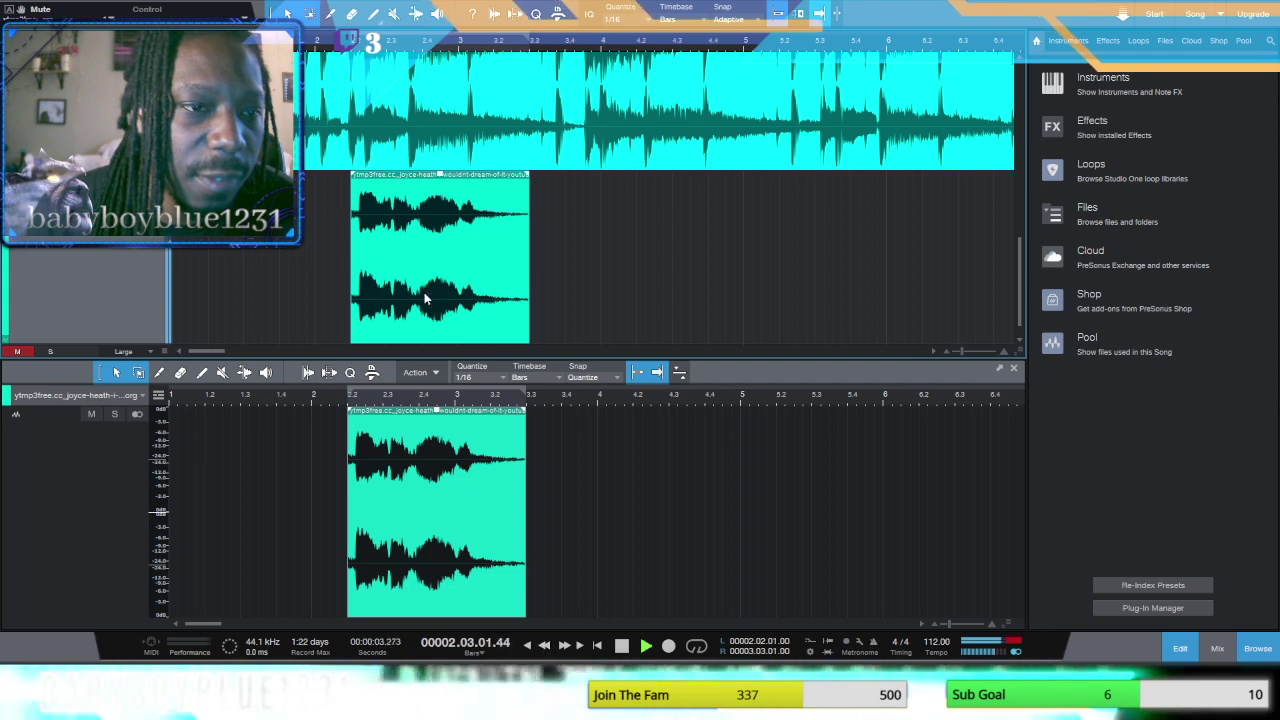
Step: Shift the chop one sixteenth earlier to start at 2.01.04 and replay it against the beat from the start
{"action": "left_click_drag", "start_coordinate": [385, 262], "coordinate": [379, 262]}
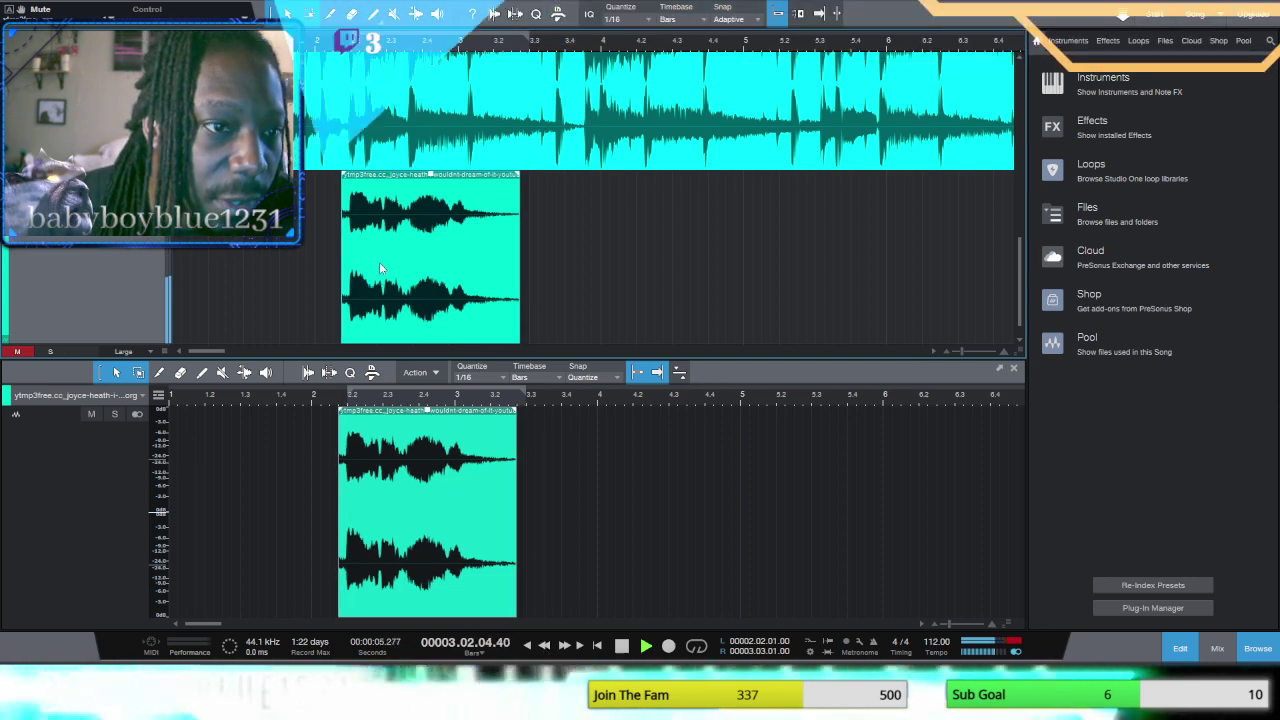
{"action": "left_click", "coordinate": [545, 645]}
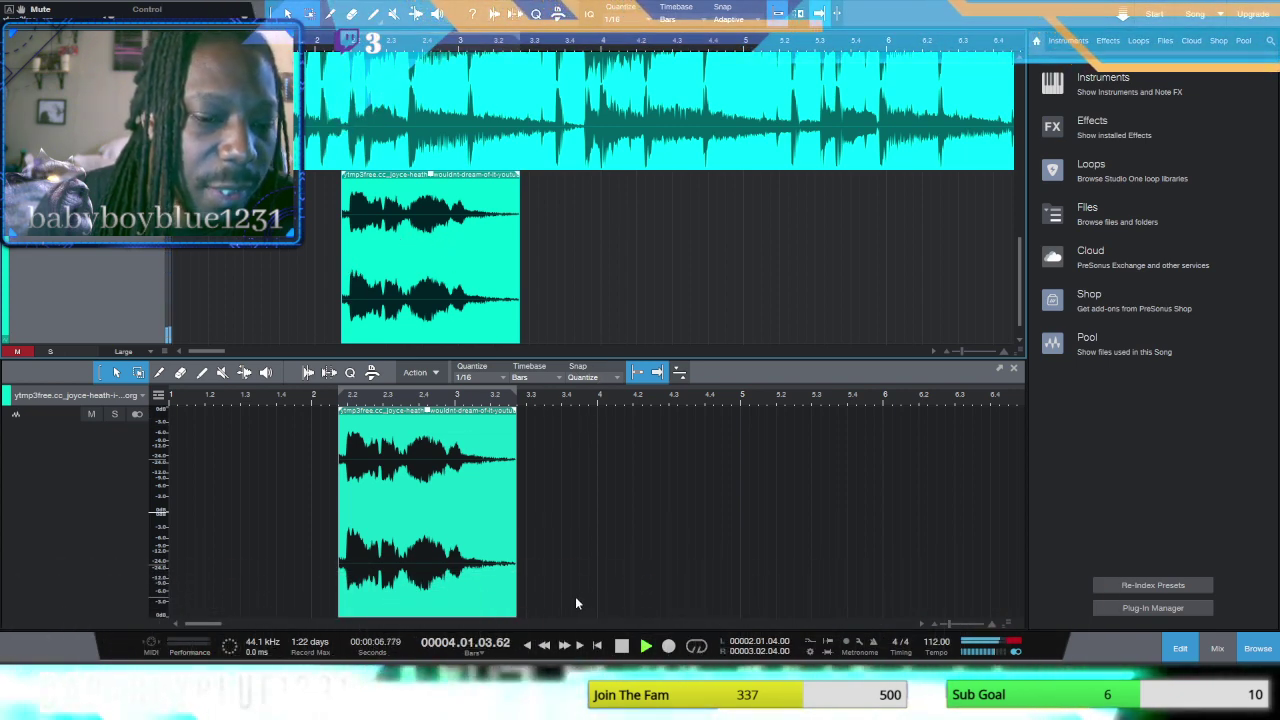
{"action": "left_click", "coordinate": [545, 647]}
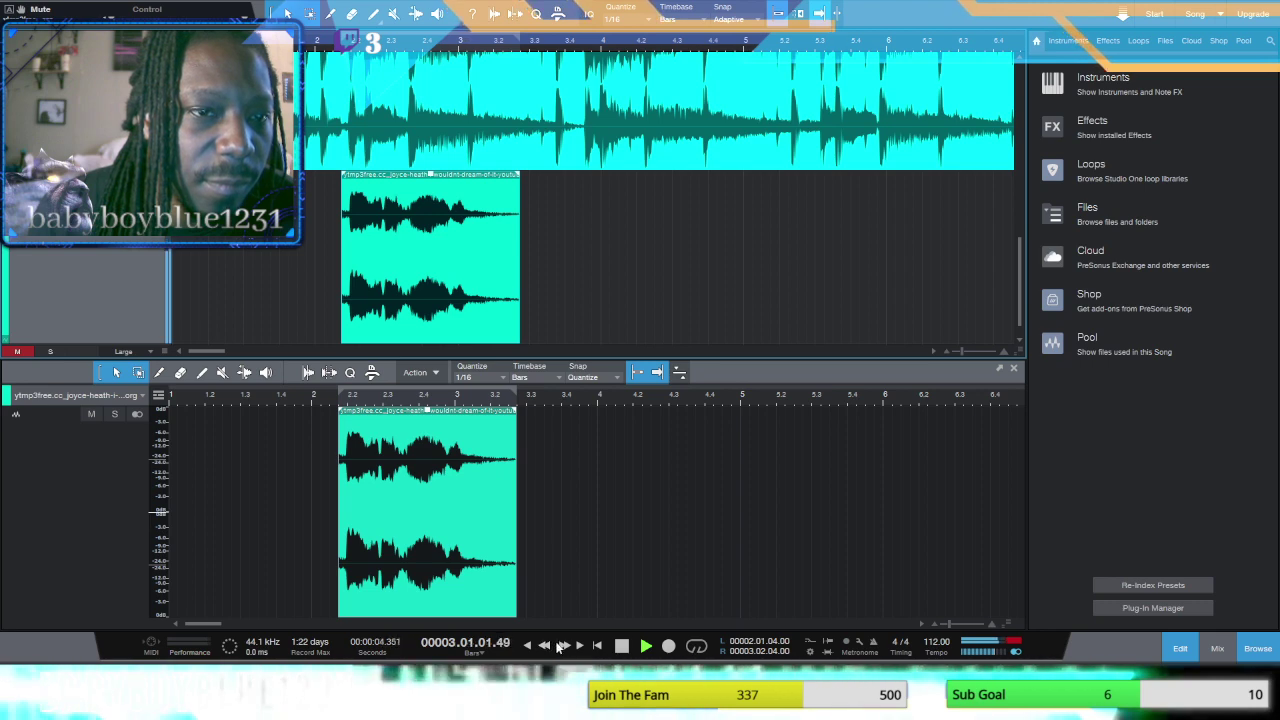
Step: Examine the chop's alignment with the beat and the other sample clips during playback, and stop playback
{"action": "scroll", "coordinate": [610, 266], "scroll_direction": "up", "scroll_amount": 3}
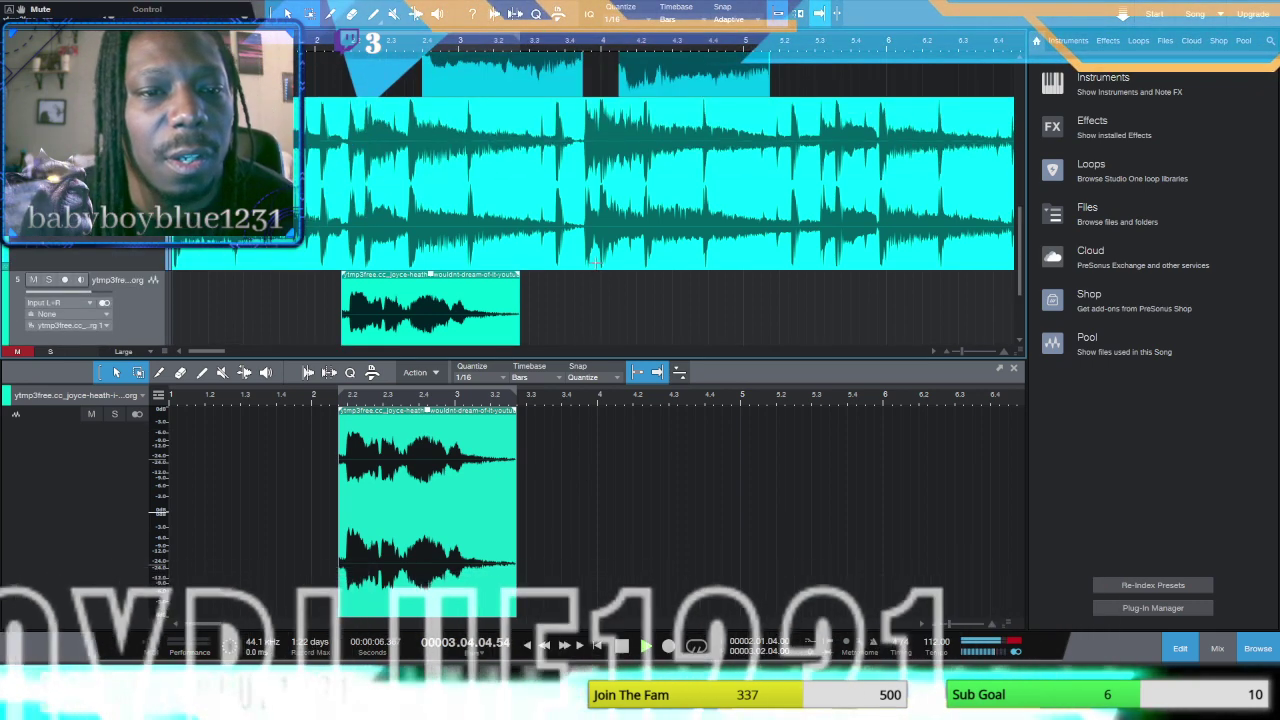
{"action": "scroll", "coordinate": [597, 265], "scroll_direction": "down", "scroll_amount": 2}
{"action": "scroll", "coordinate": [594, 263], "scroll_direction": "up", "scroll_amount": 3}
{"action": "scroll", "coordinate": [592, 262], "scroll_direction": "down", "scroll_amount": 3}
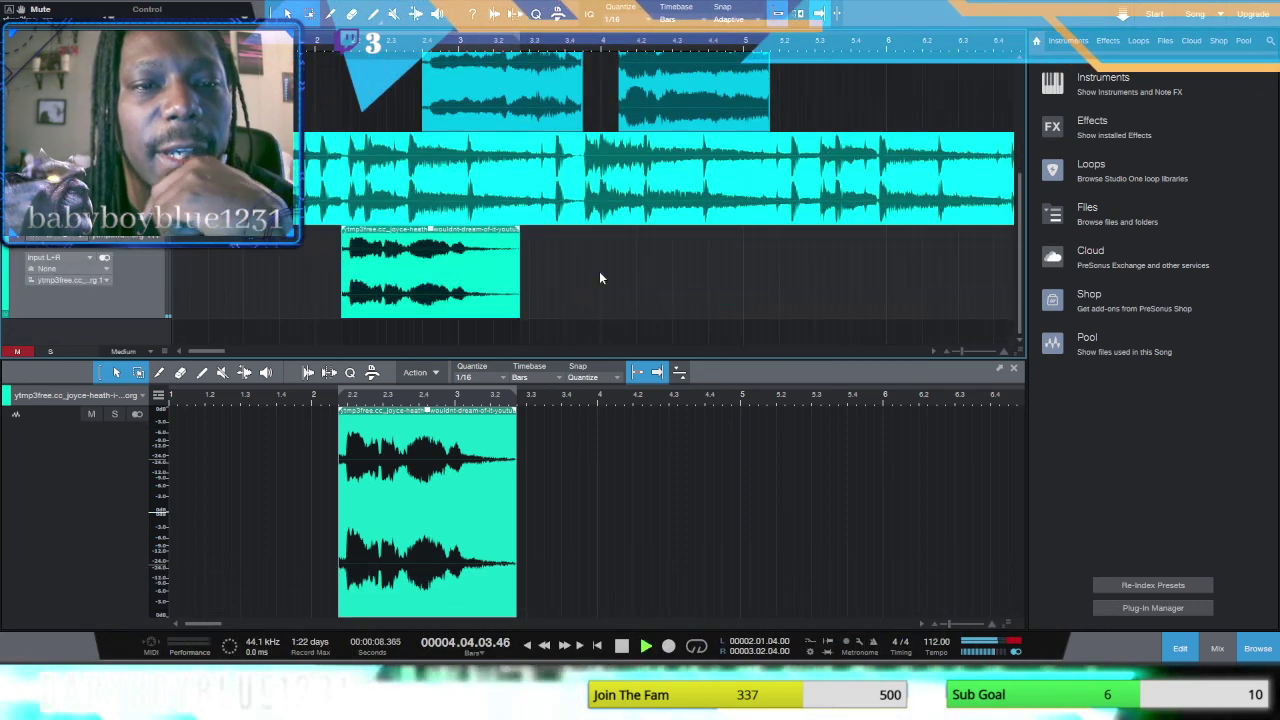
{"action": "scroll", "coordinate": [599, 271], "scroll_direction": "up", "scroll_amount": 3}
{"action": "scroll", "coordinate": [592, 265], "scroll_direction": "down", "scroll_amount": 1}
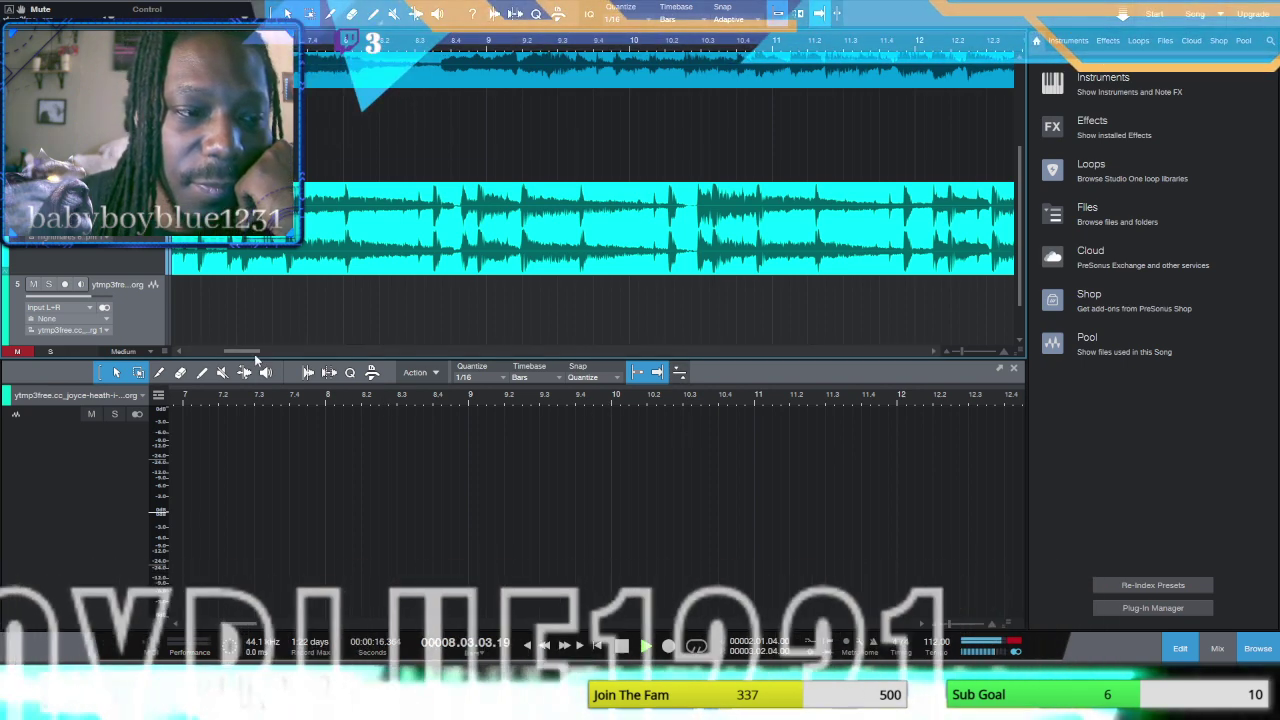
{"action": "left_click_drag", "start_coordinate": [254, 352], "coordinate": [188, 350]}
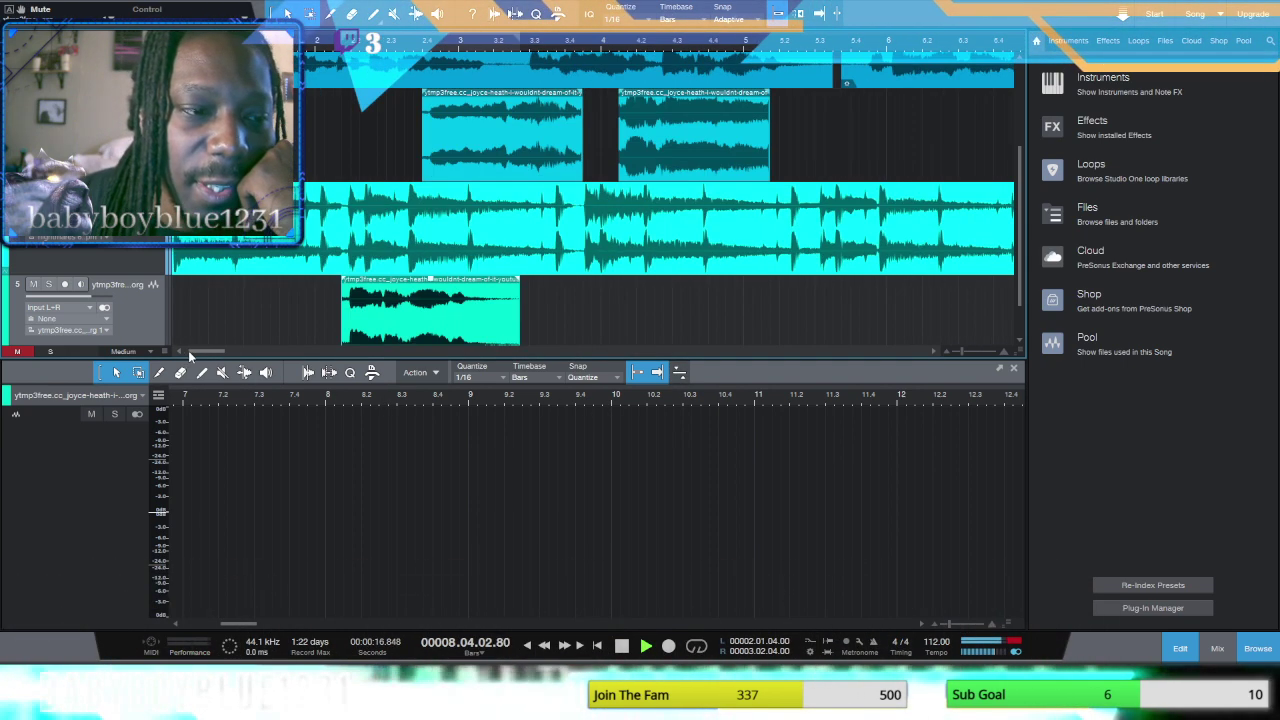
{"action": "left_click", "coordinate": [621, 646]}
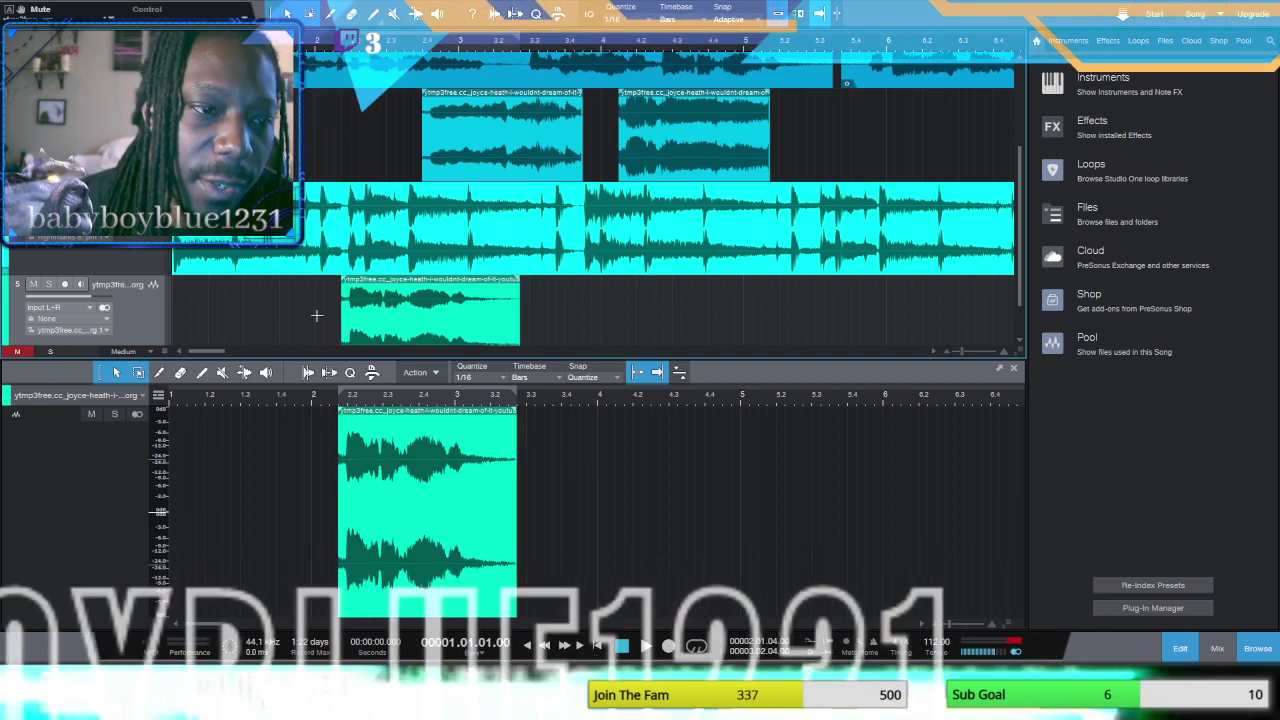
Step: Replay the arrangement from the start and move the chop below the beat to begin just before bar 4
{"action": "left_click", "coordinate": [645, 647]}
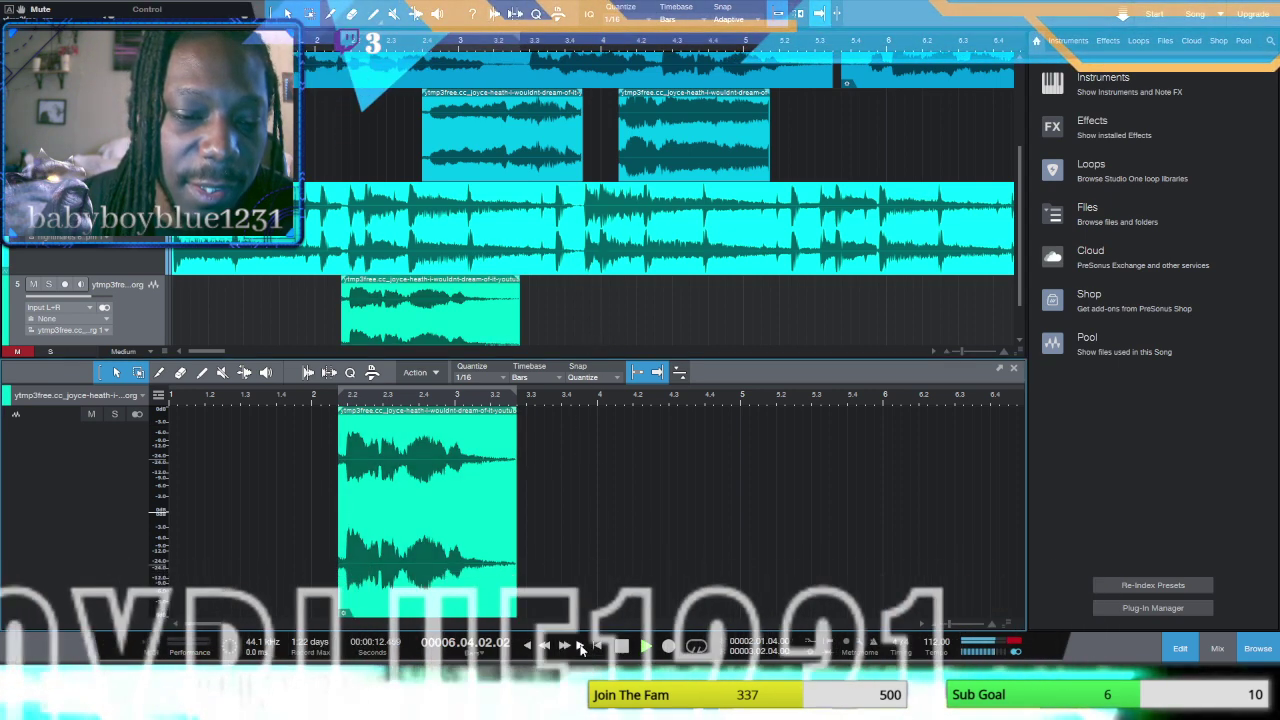
{"action": "left_click", "coordinate": [545, 645]}
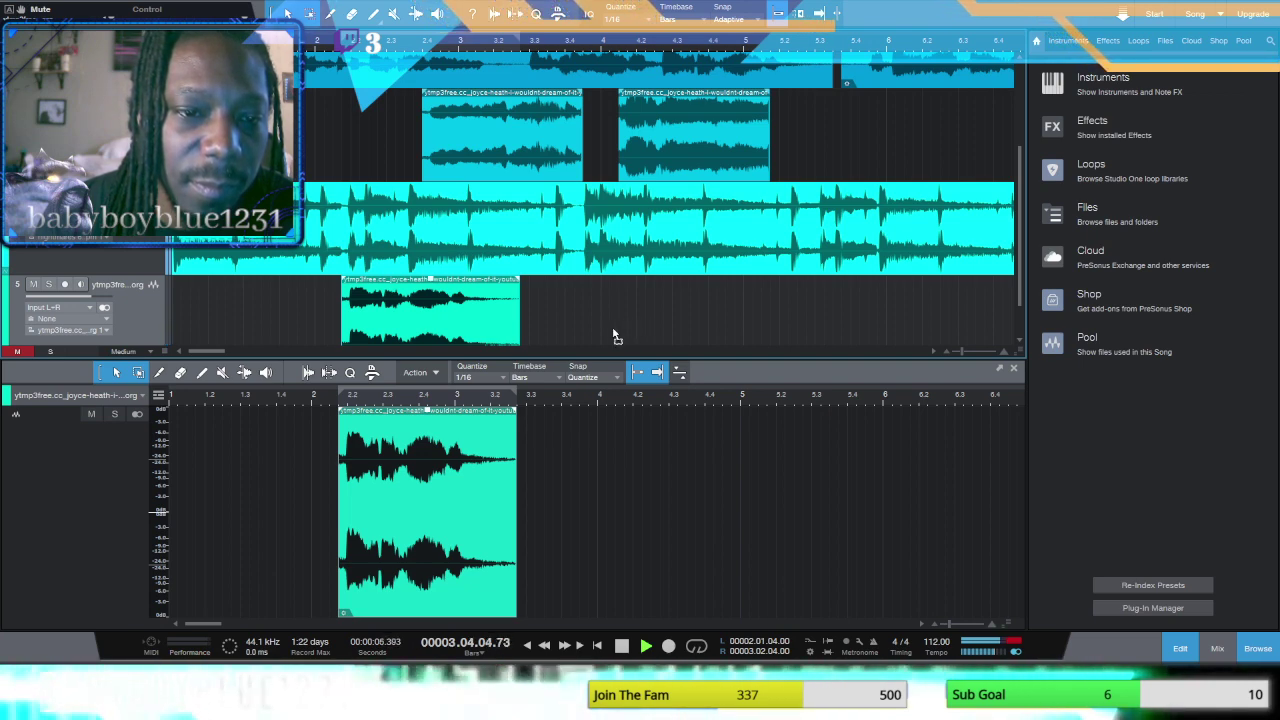
{"action": "key", "text": "ctrl+z"}
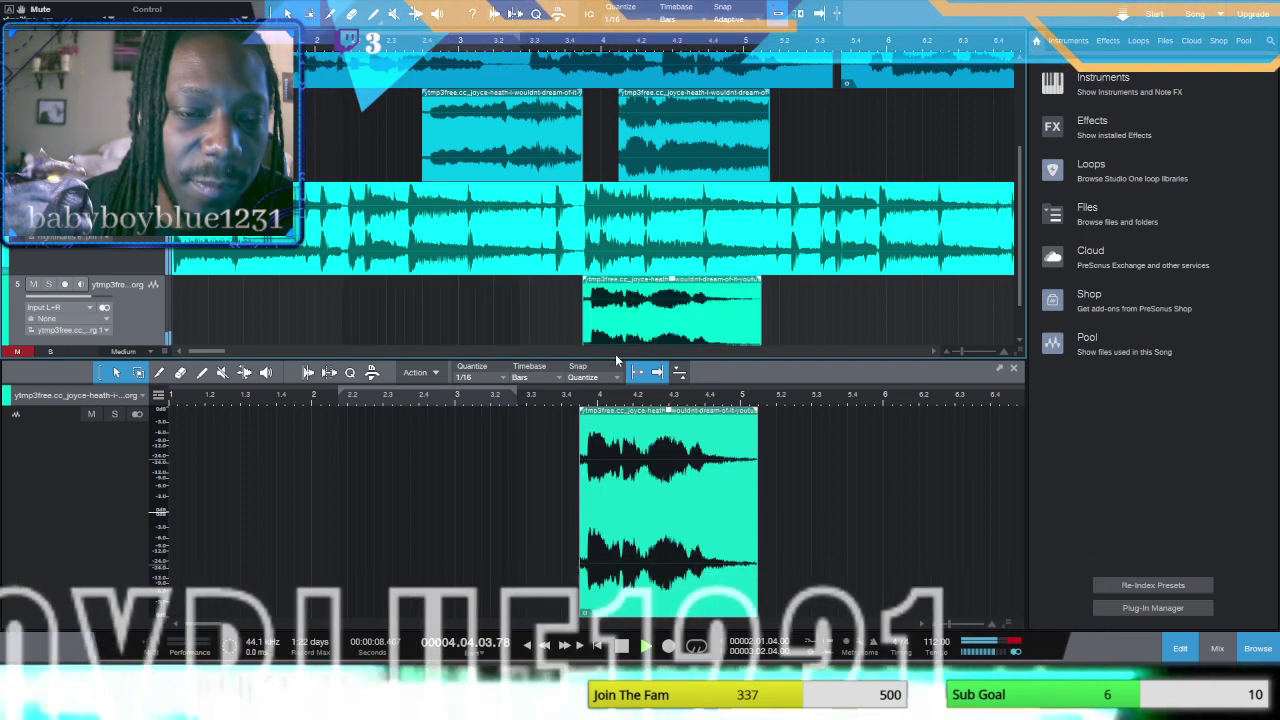
Step: Set the loop range to the chop just before bar 4 and replay it several times against the beat
{"action": "key", "text": "p"}
{"action": "left_click", "coordinate": [545, 645]}
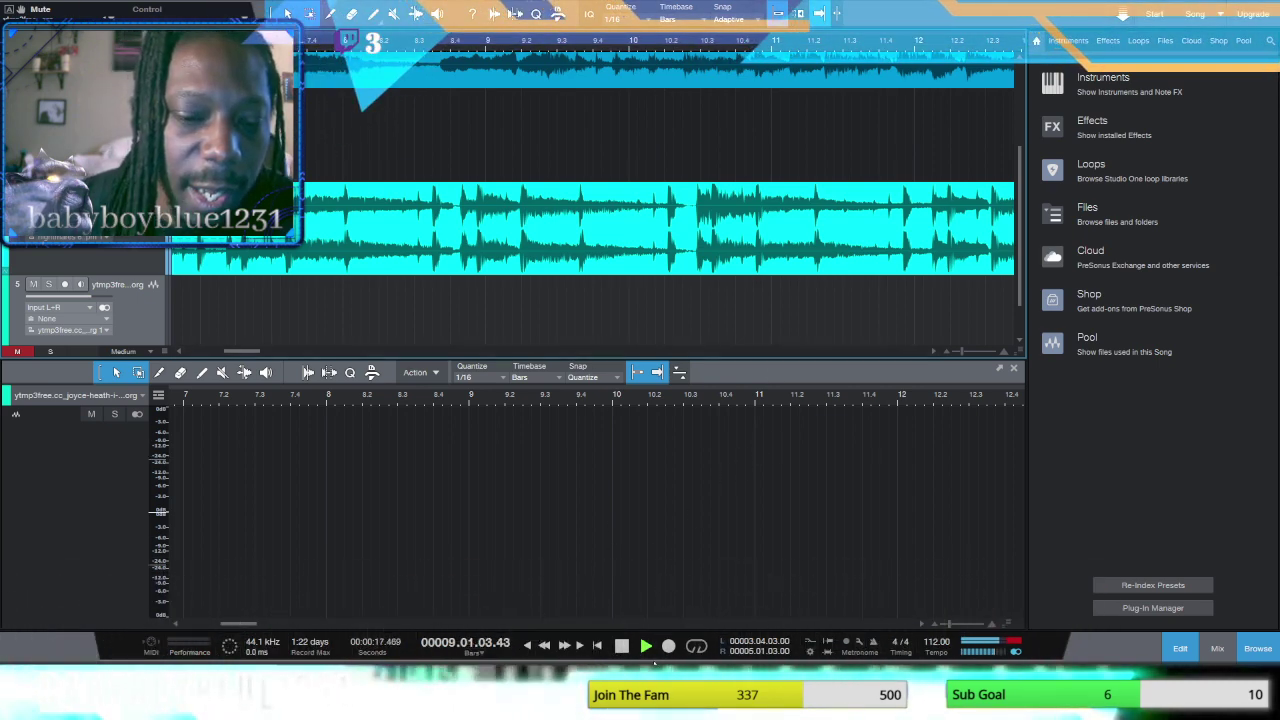
{"action": "left_click", "coordinate": [545, 646]}
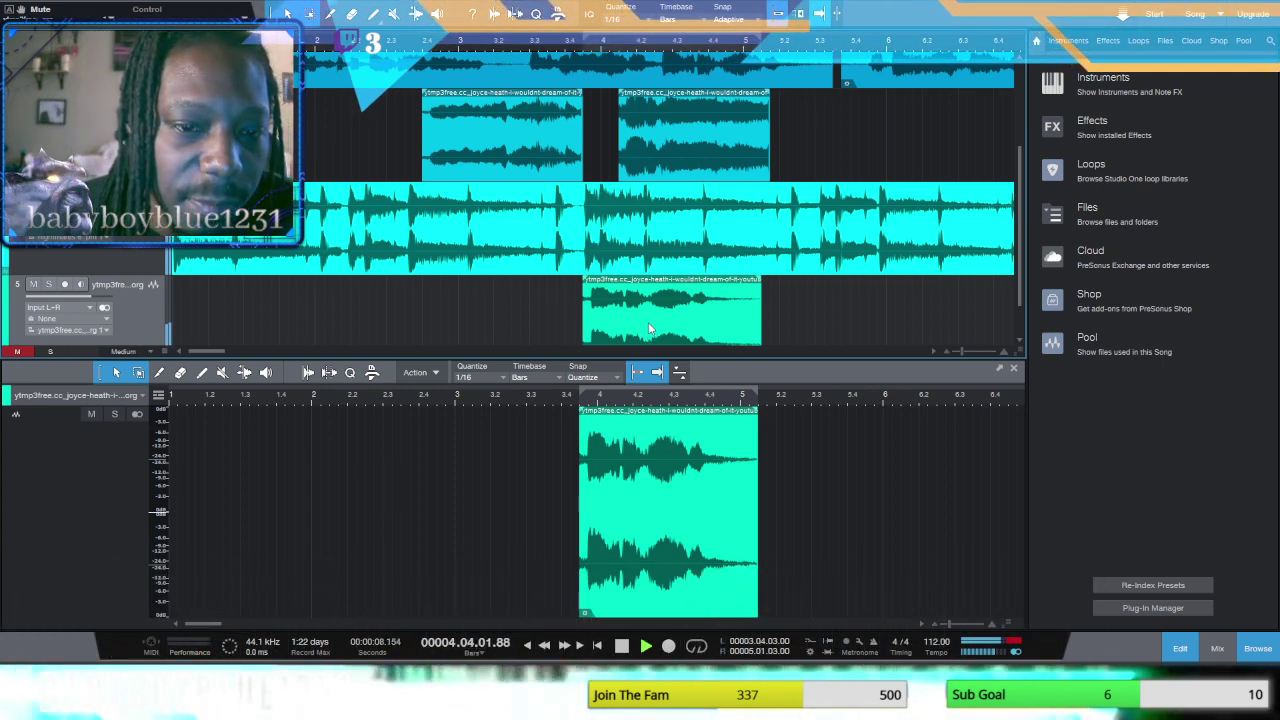
{"action": "left_click", "coordinate": [544, 645]}
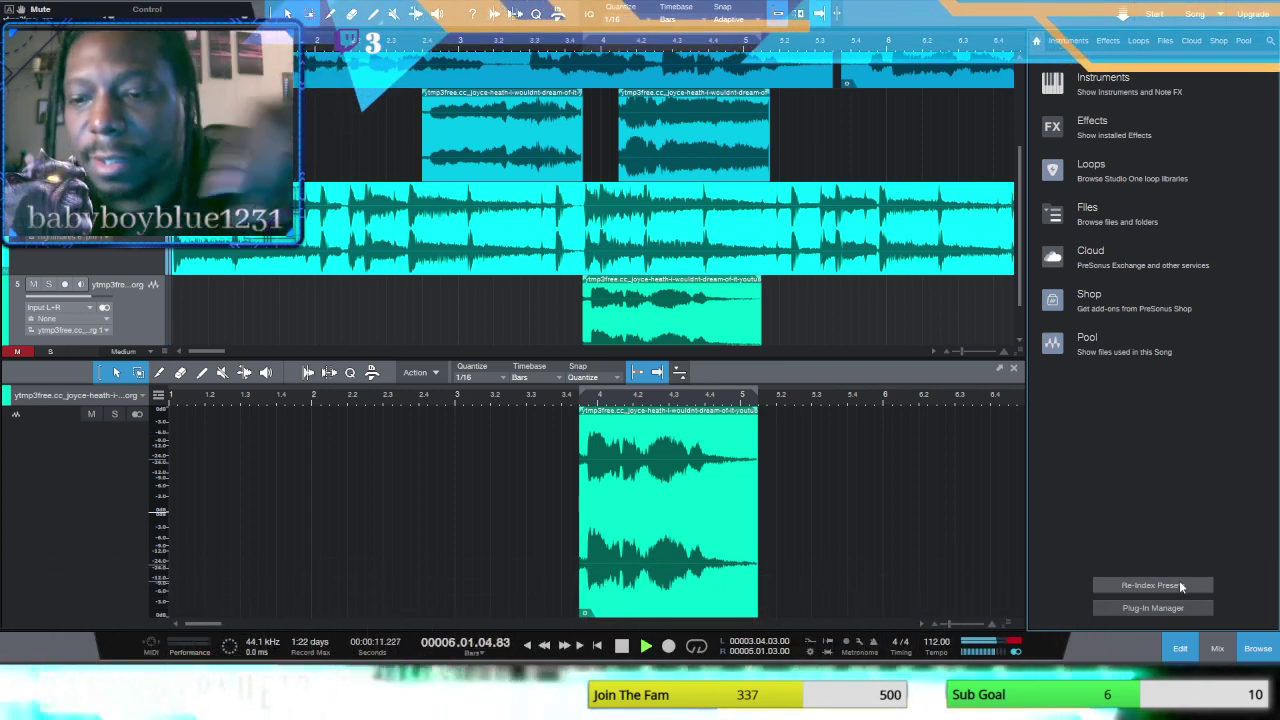
Step: Show the mixer, move the chop earlier to start at 2.03.03, and replay it against the beat
{"action": "left_click", "coordinate": [1215, 648]}
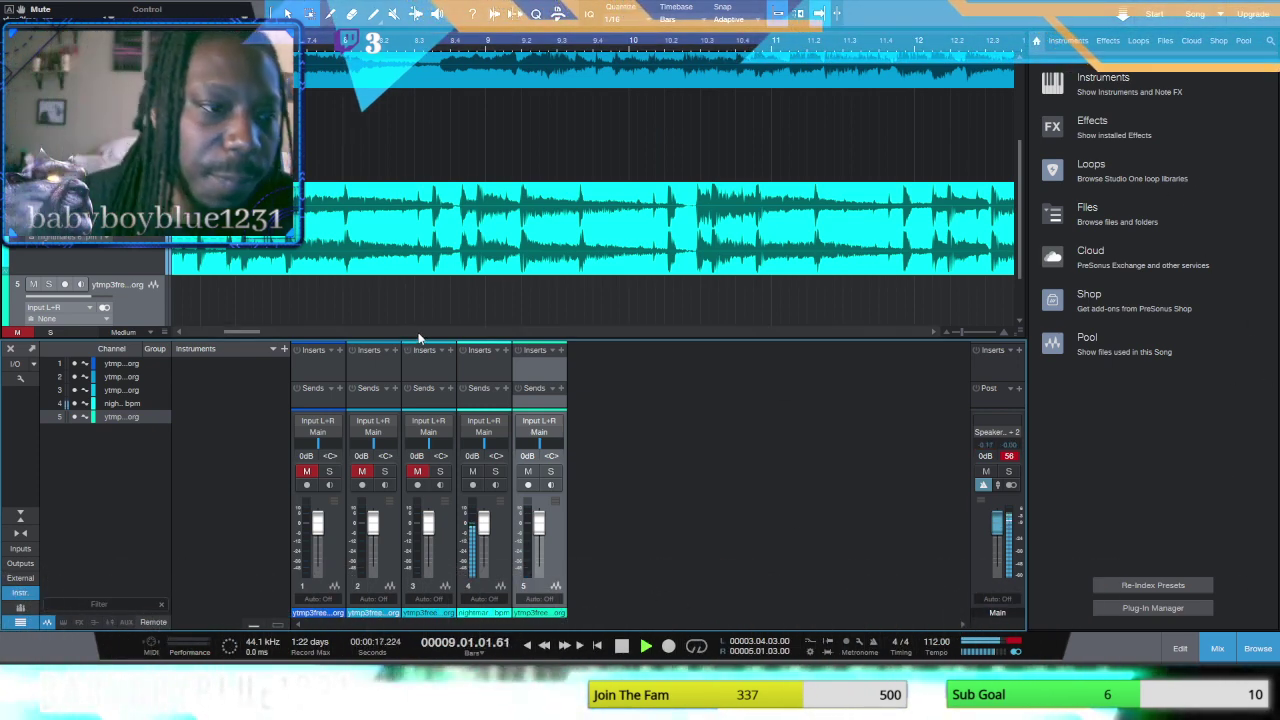
{"action": "left_click", "coordinate": [546, 647]}
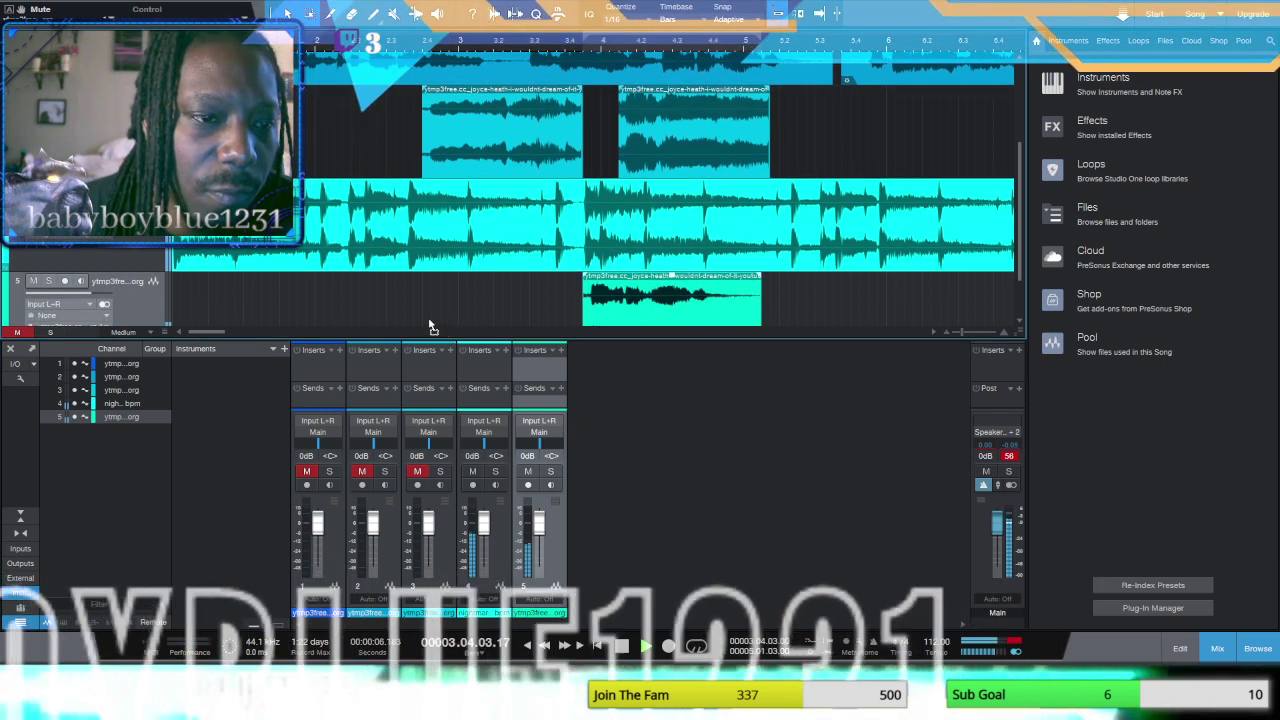
{"action": "left_click", "coordinate": [529, 646]}
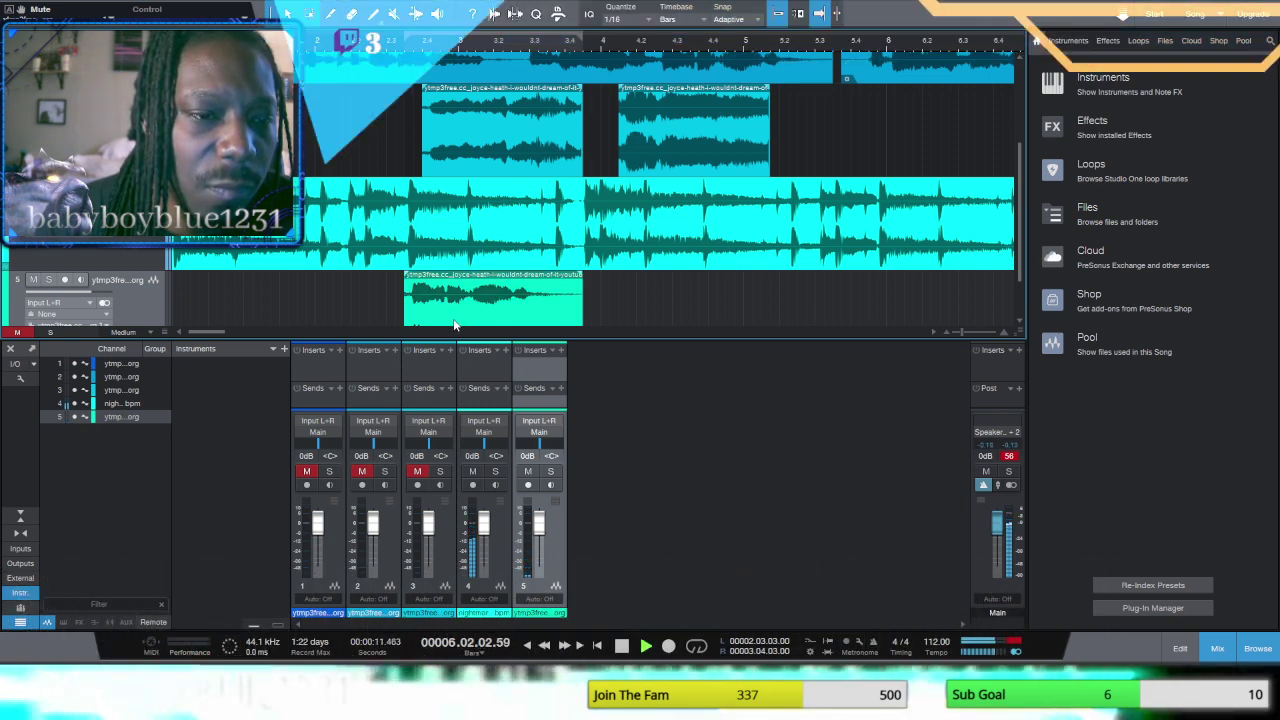
{"action": "left_click", "coordinate": [545, 646]}
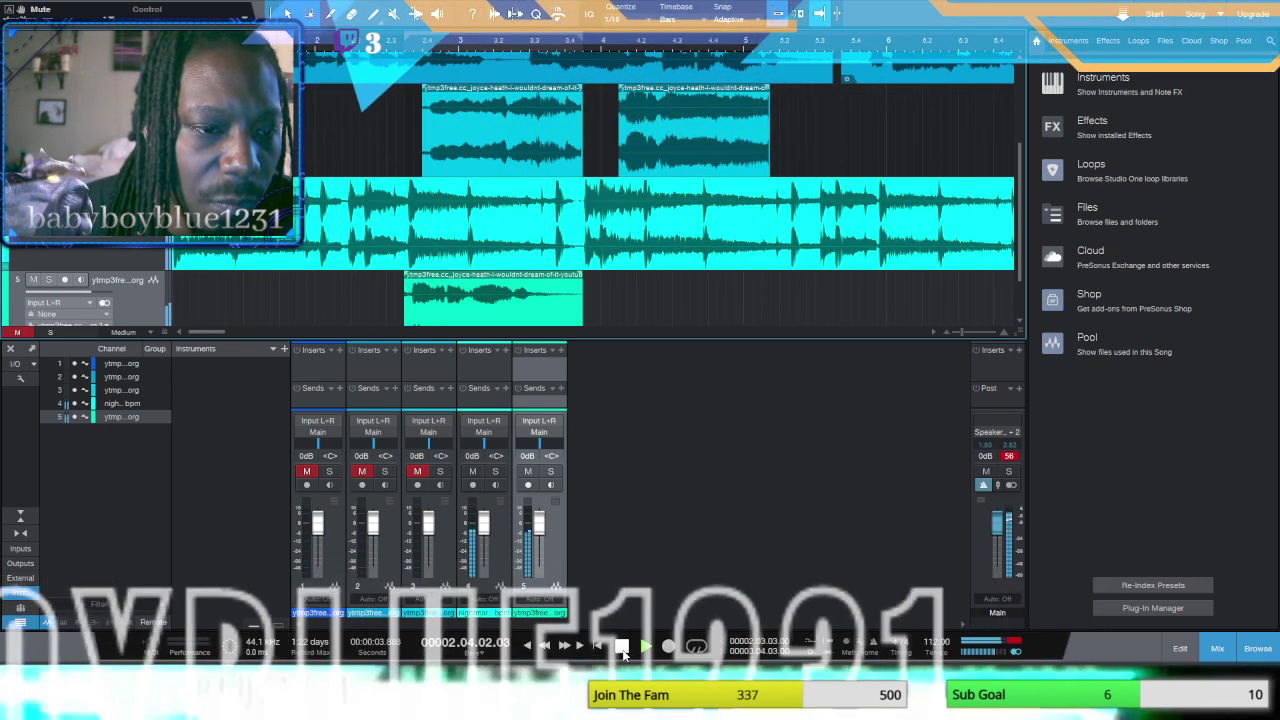
{"action": "left_click", "coordinate": [644, 647]}
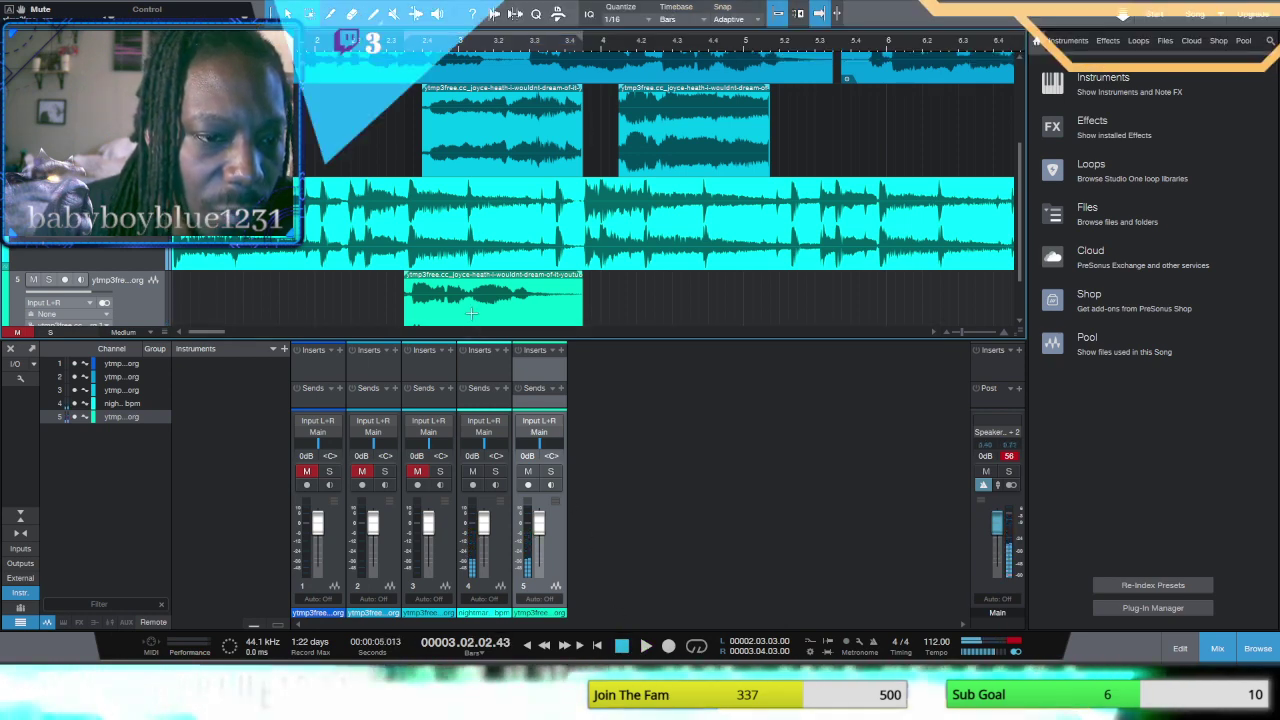
Step: Open the moved chop in the audio editor and select its range from 3.01.03 to 3.02.01
{"action": "scroll", "coordinate": [478, 268], "scroll_direction": "down", "scroll_amount": 2}
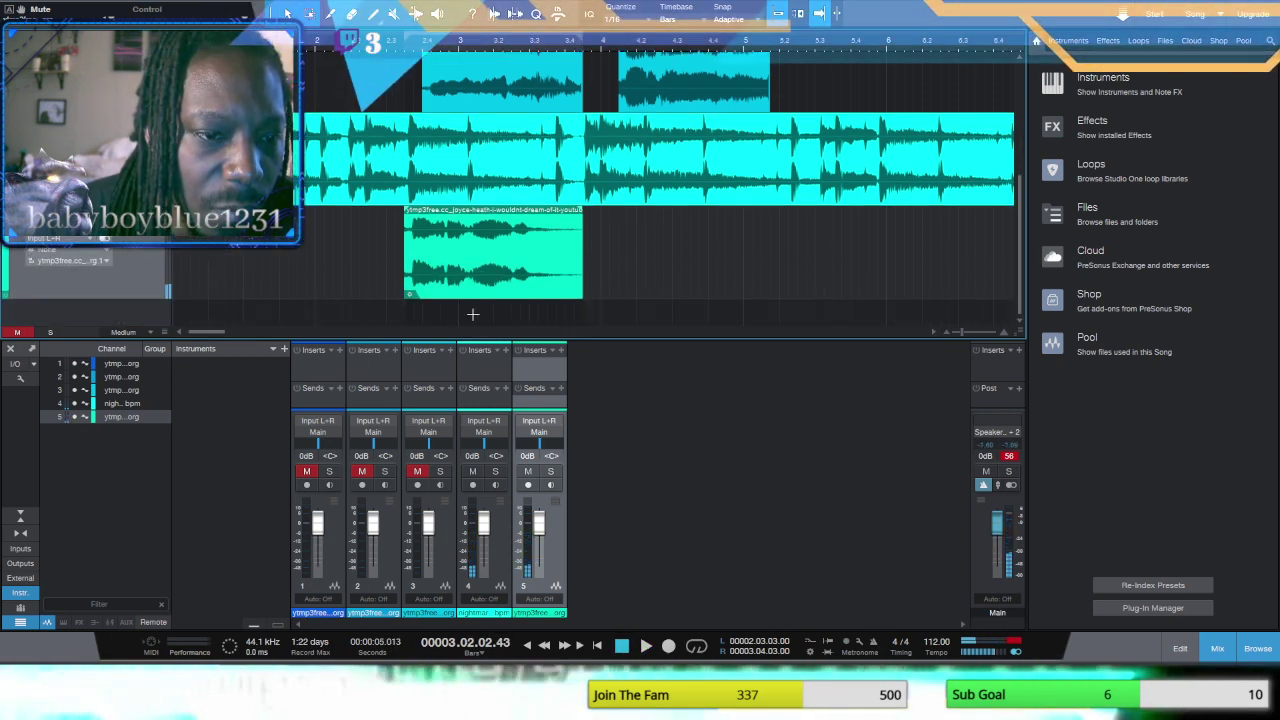
{"action": "double_click", "coordinate": [476, 260]}
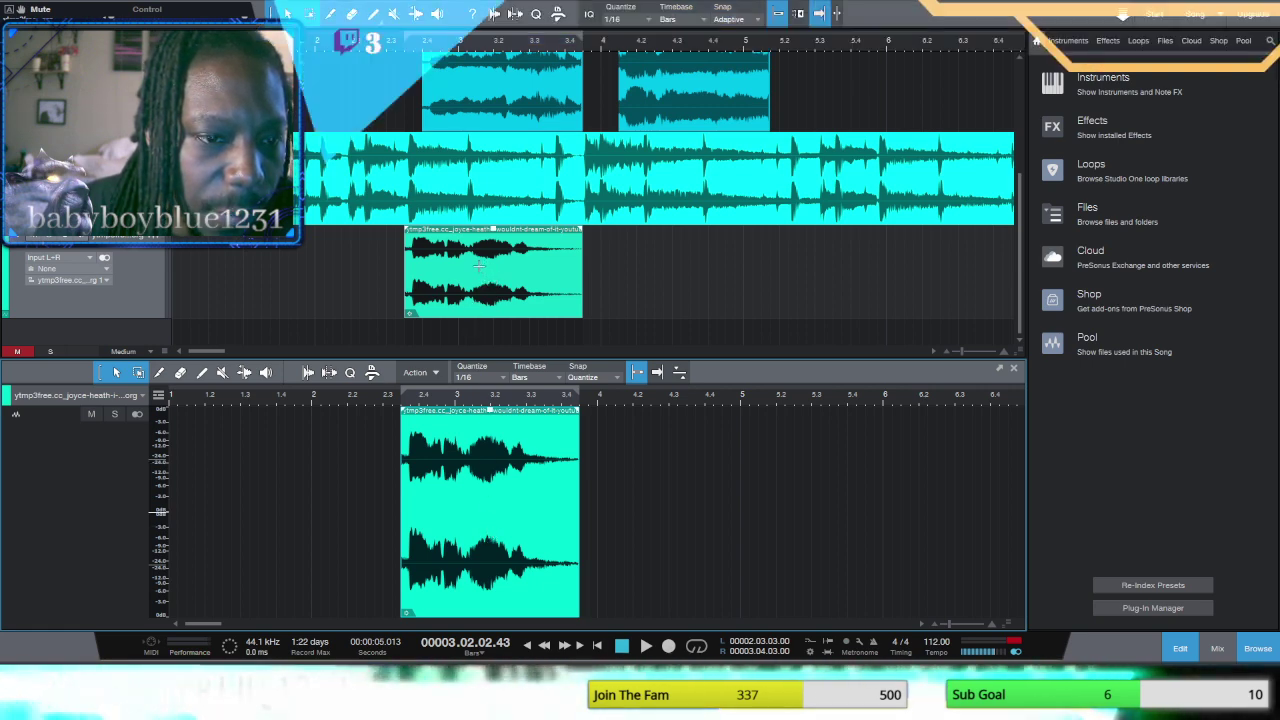
{"action": "left_click_drag", "start_coordinate": [476, 285], "coordinate": [495, 293]}
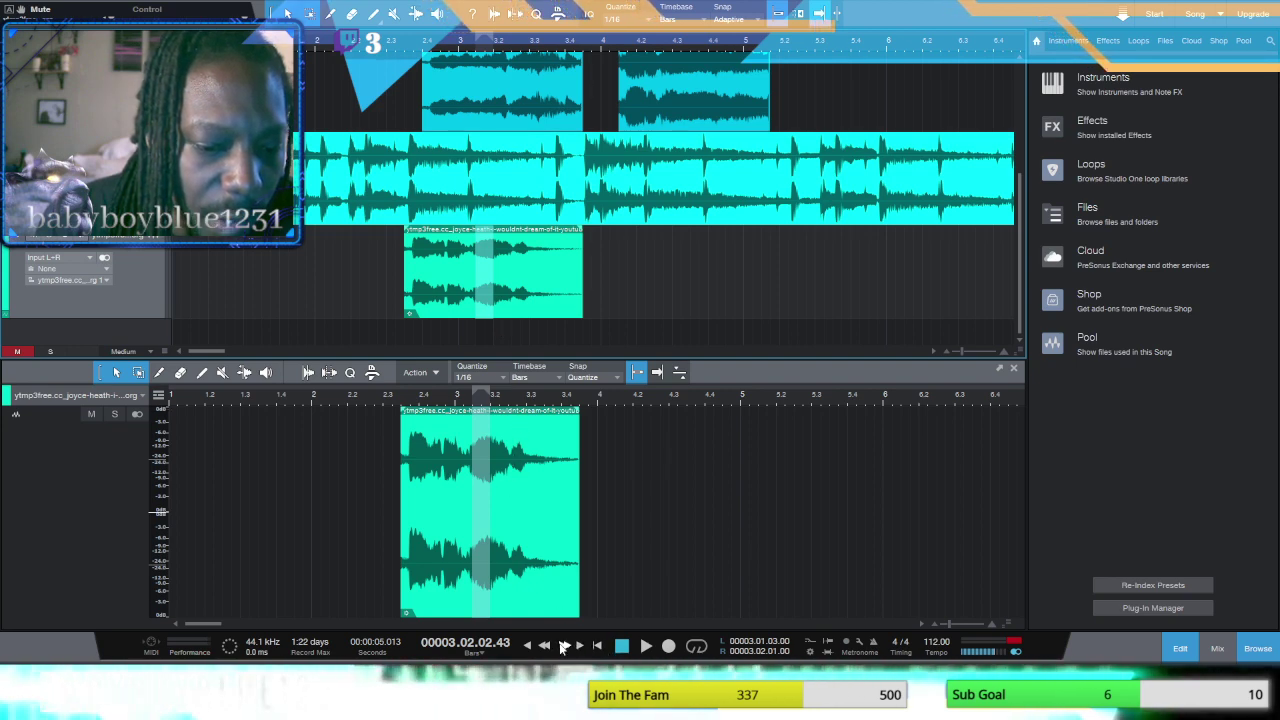
Step: Replay the arrangement and shift the selected range in the chop one sixteenth earlier
{"action": "left_click", "coordinate": [646, 648]}
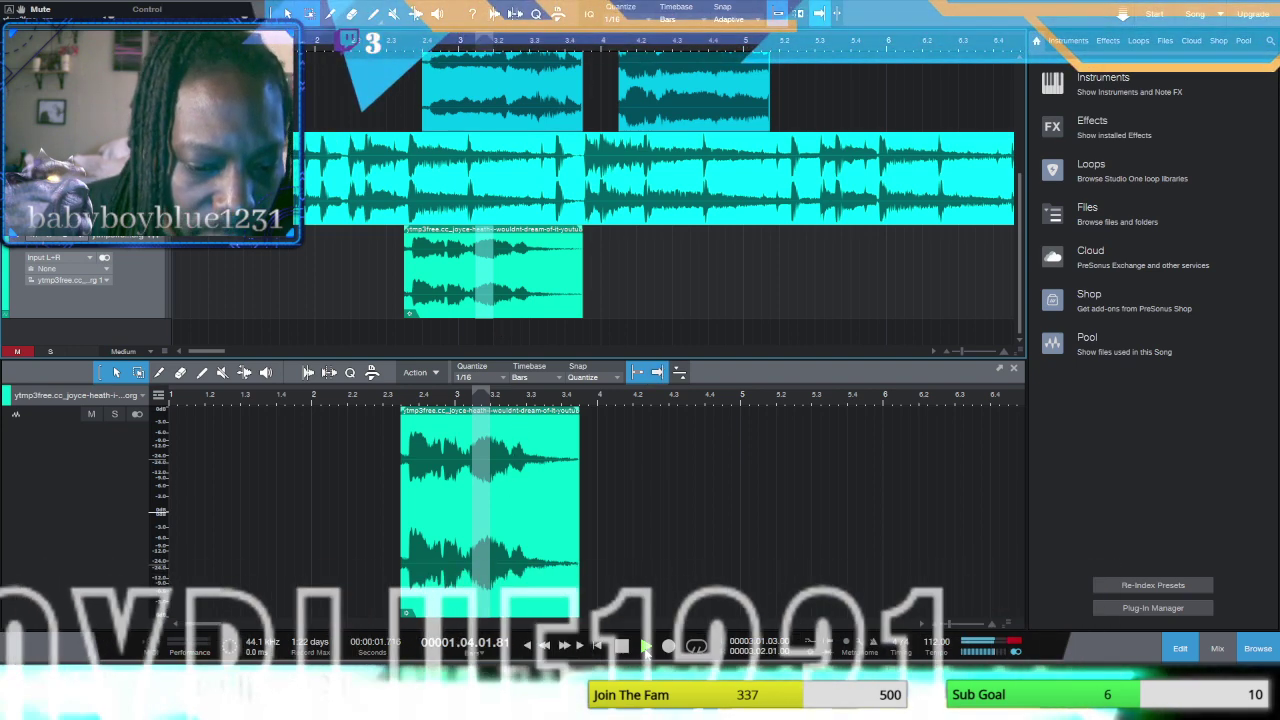
{"action": "left_click", "coordinate": [621, 646]}
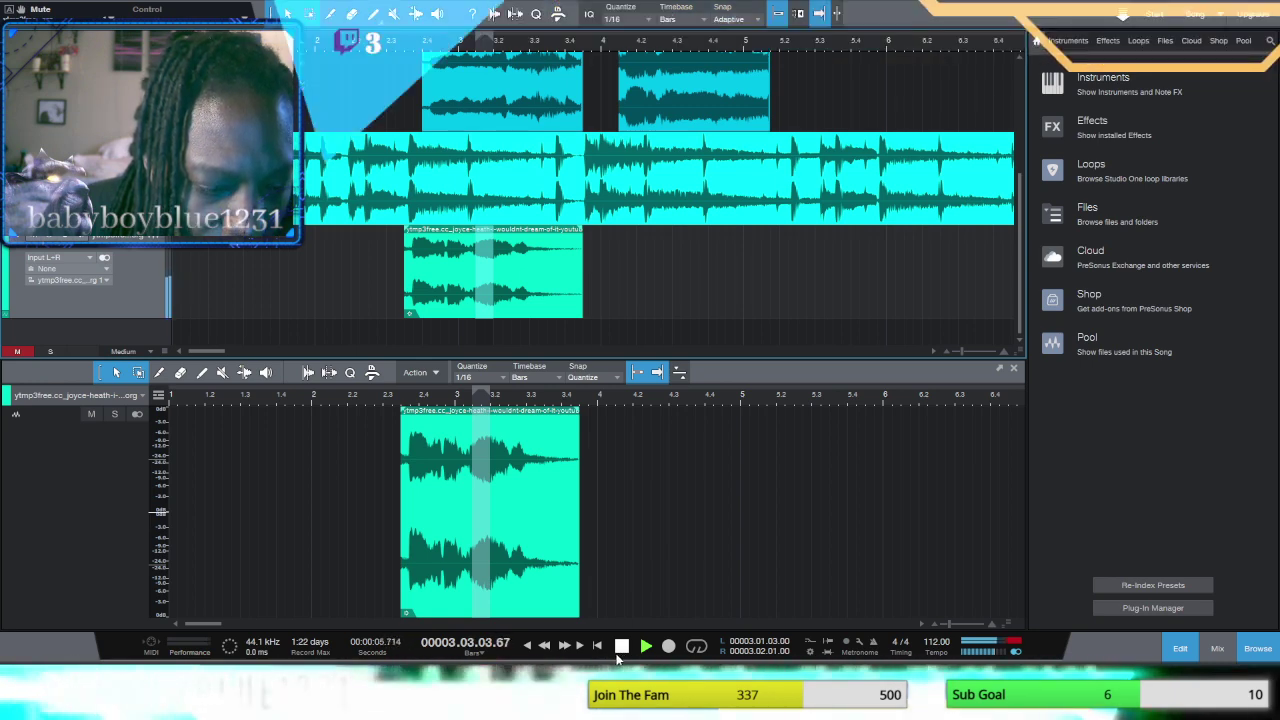
{"action": "left_click", "coordinate": [621, 646]}
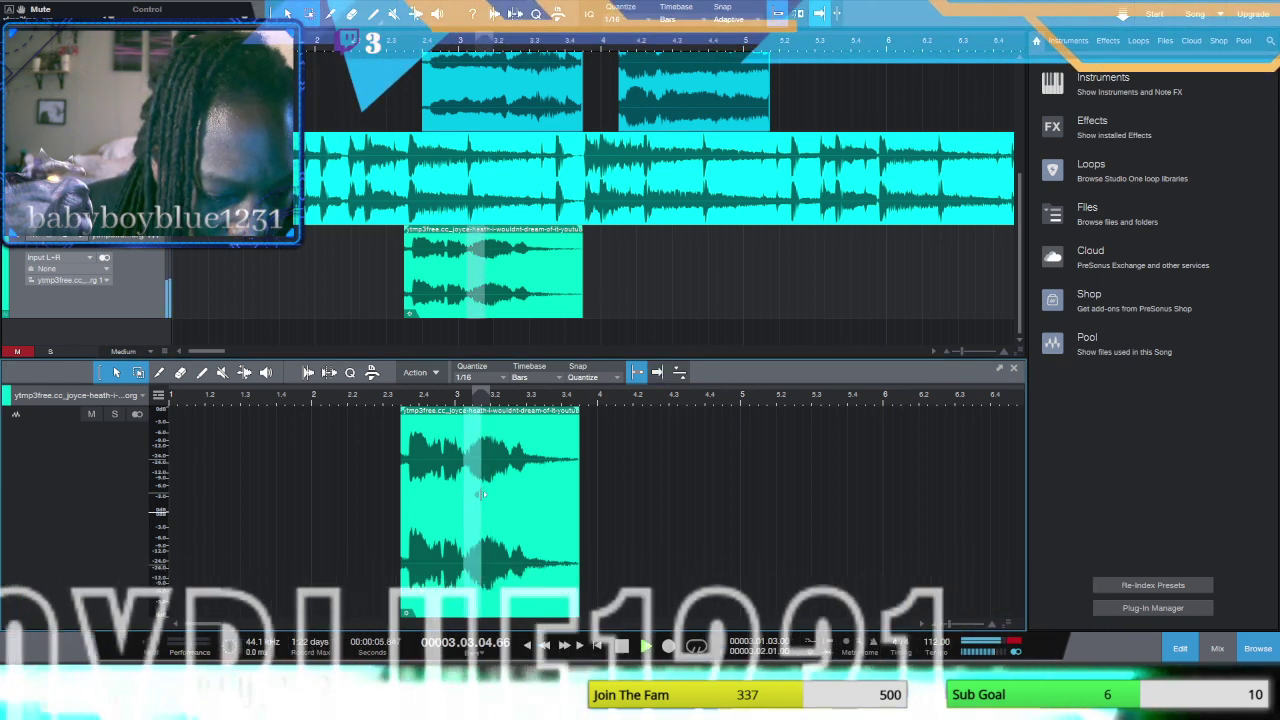
{"action": "left_click", "coordinate": [545, 646]}
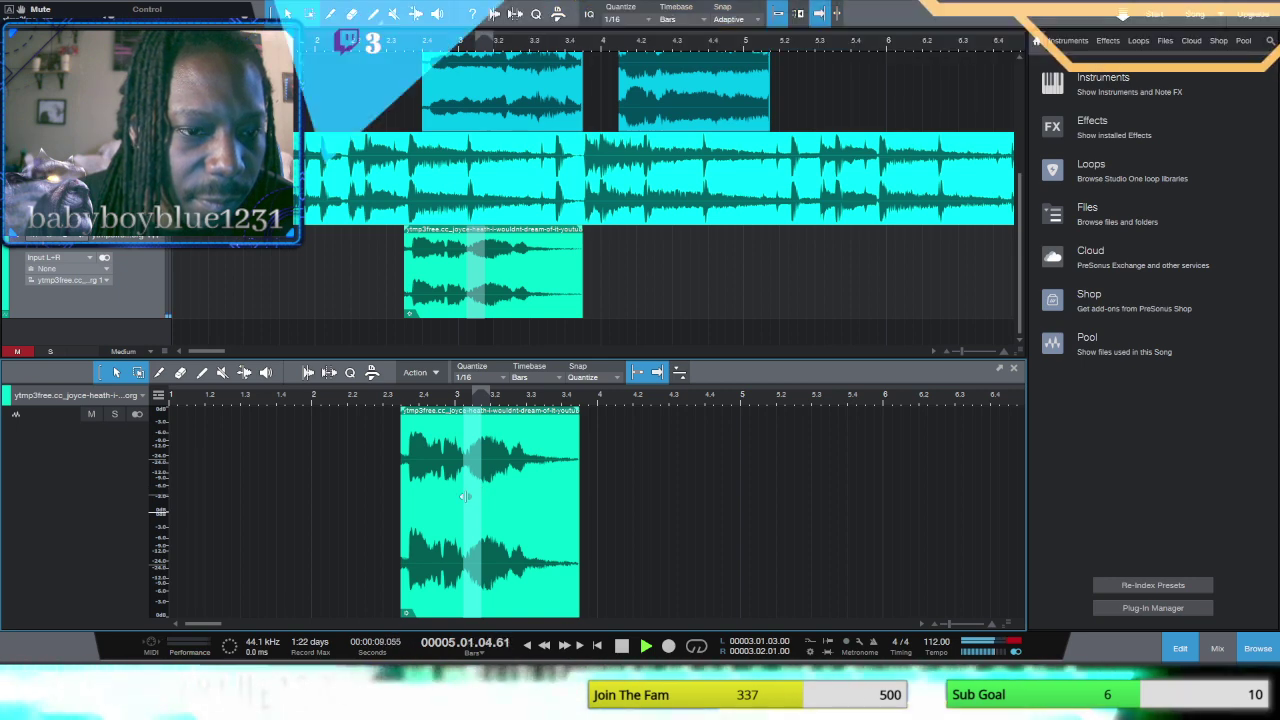
{"action": "left_click", "coordinate": [621, 646]}
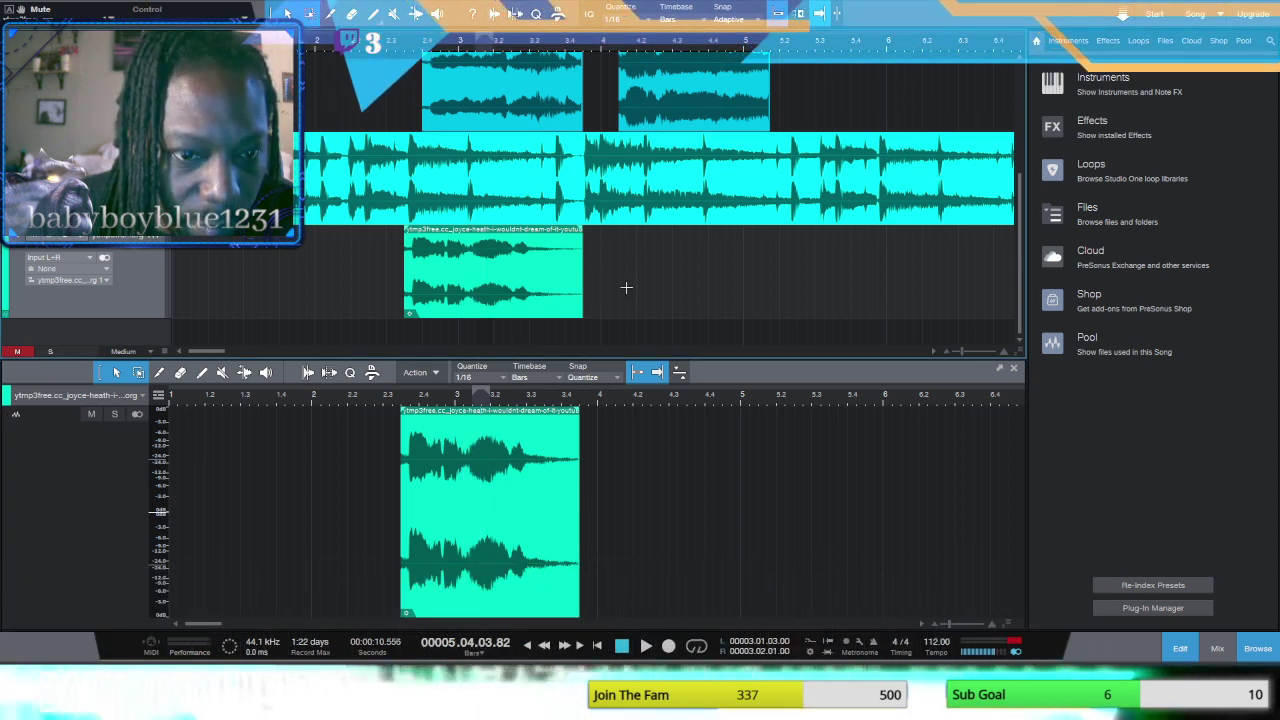
Step: Paste the copied piece of the chop at 5.04.03.82 on its track and replay it against the beat
{"action": "key", "text": "ctrl+v"}
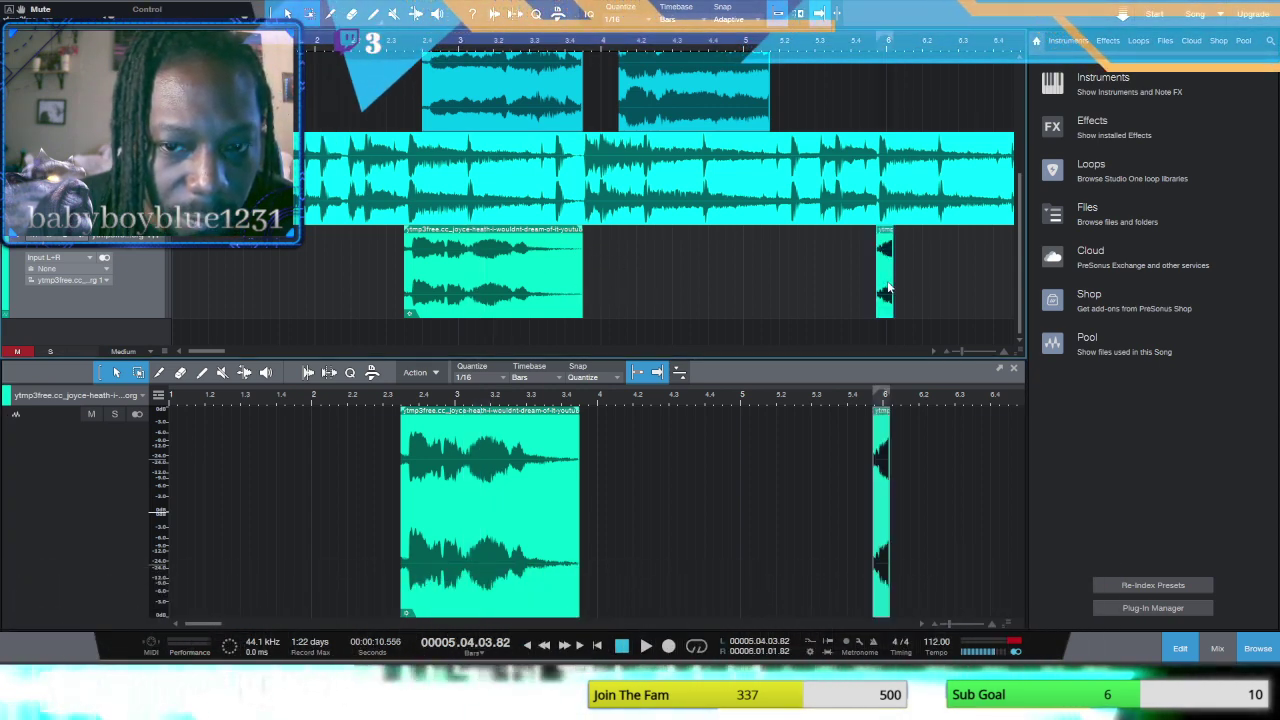
{"action": "key", "text": "space"}
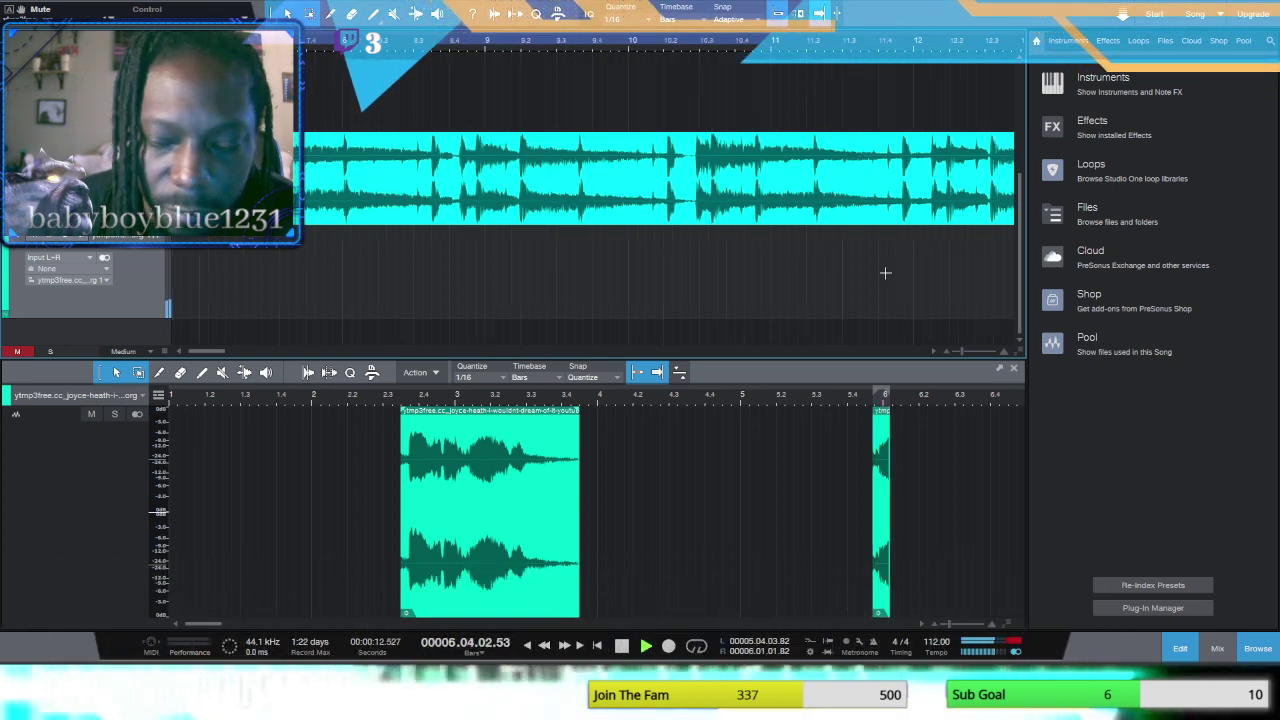
{"action": "left_click", "coordinate": [621, 645]}
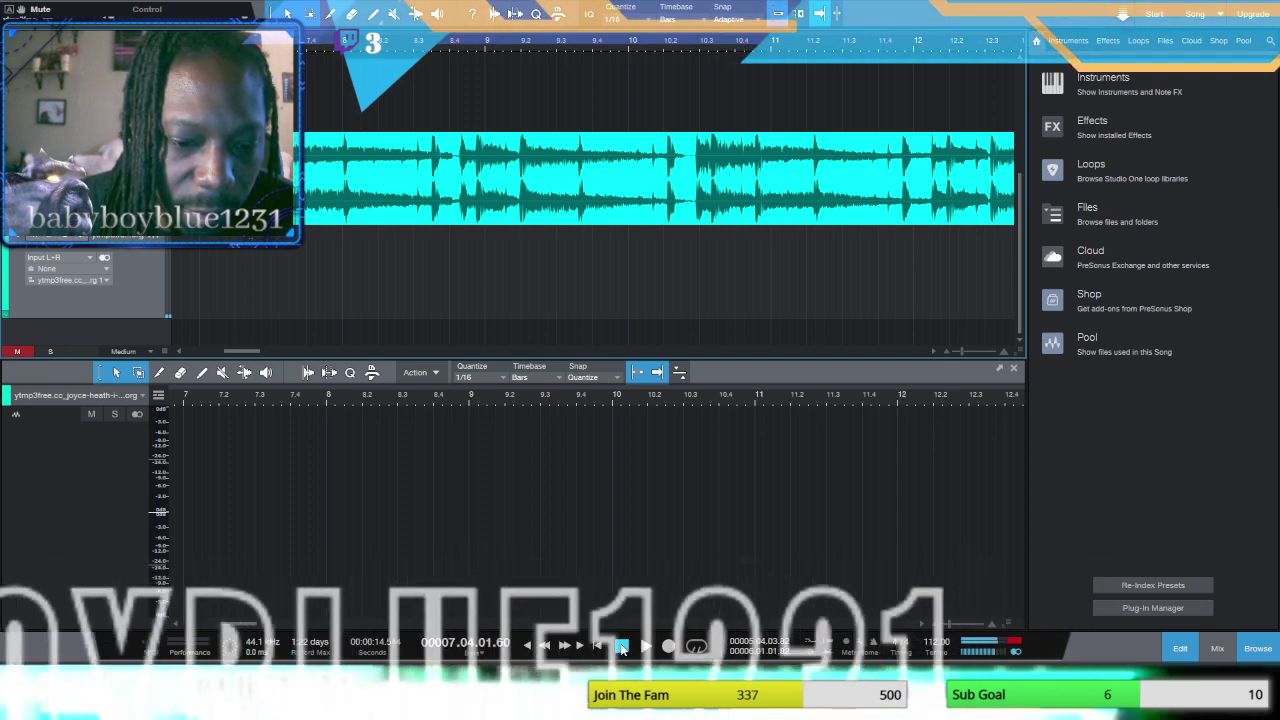
{"action": "left_click", "coordinate": [544, 645]}
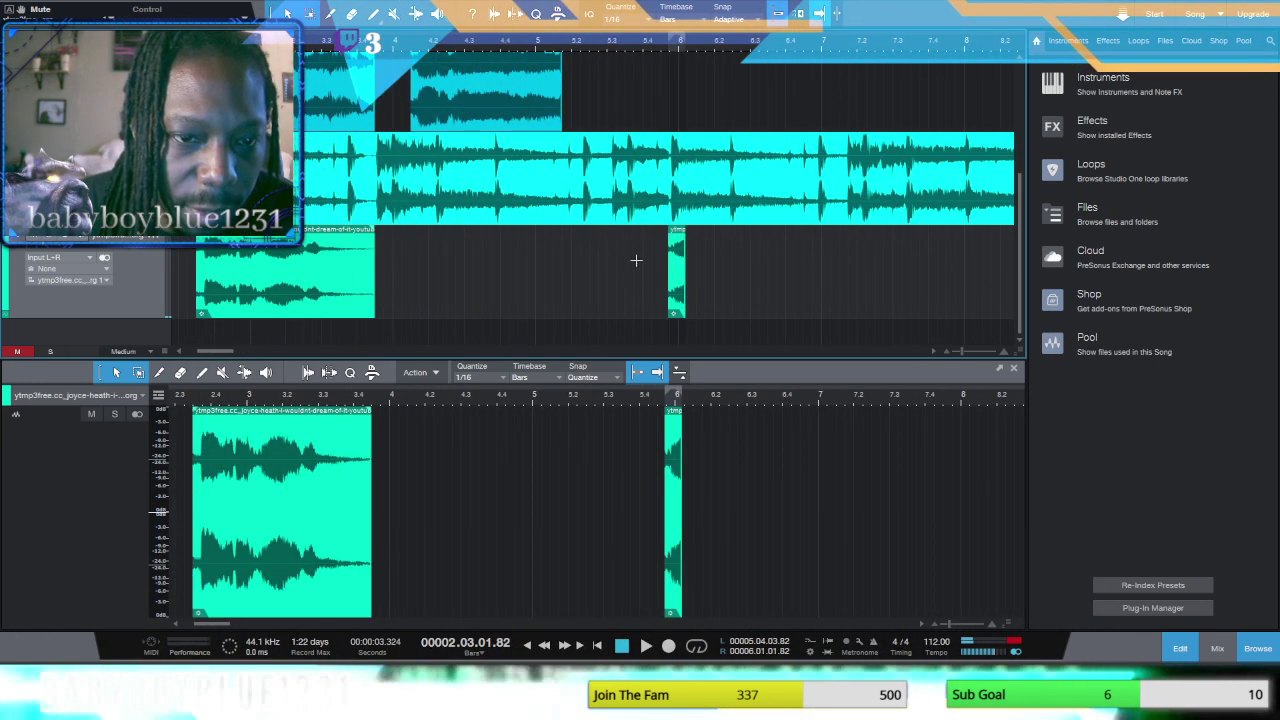
Step: Extend the pasted piece's end to 6.01.03, undoing a stretch of its start back to bar 5, and replay it
{"action": "mouse_move", "coordinate": [688, 270]}
{"action": "left_mouse_down"}
{"action": "mouse_move", "coordinate": [743, 271]}
{"action": "mouse_move", "coordinate": [686, 271]}
{"action": "mouse_move", "coordinate": [697, 270]}
{"action": "left_mouse_up"}
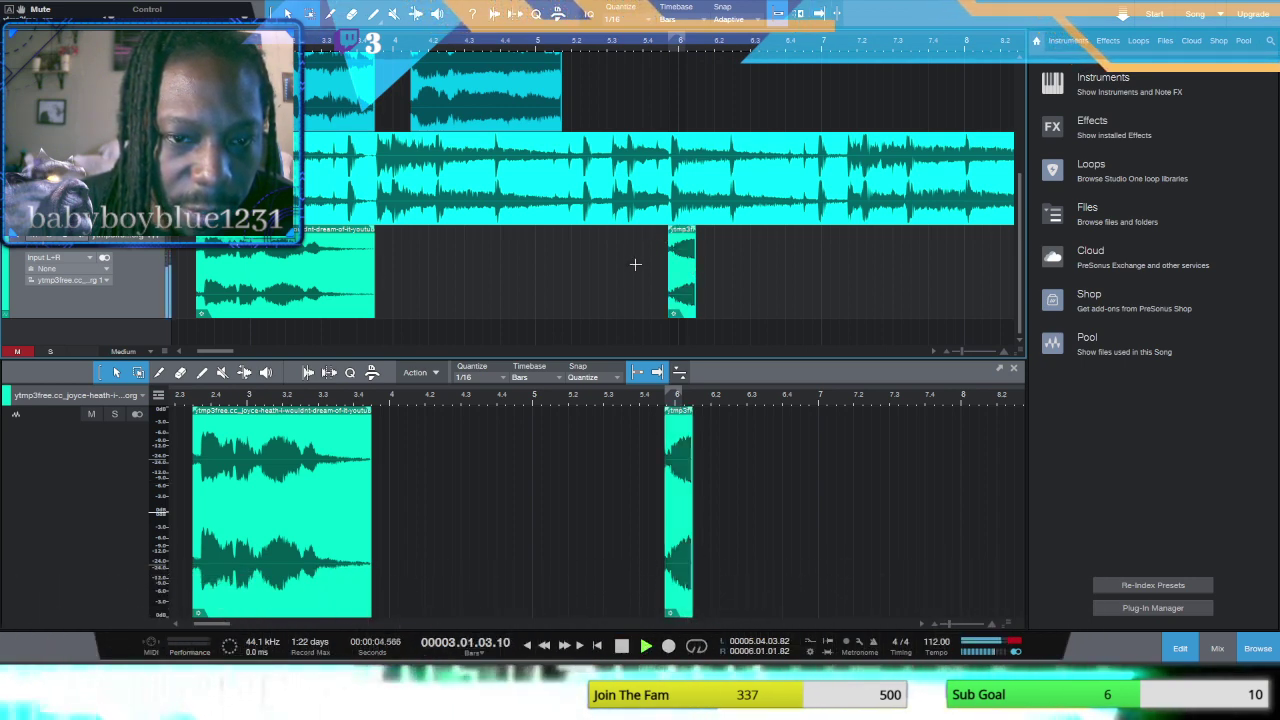
{"action": "left_click_drag", "start_coordinate": [670, 270], "coordinate": [536, 270]}
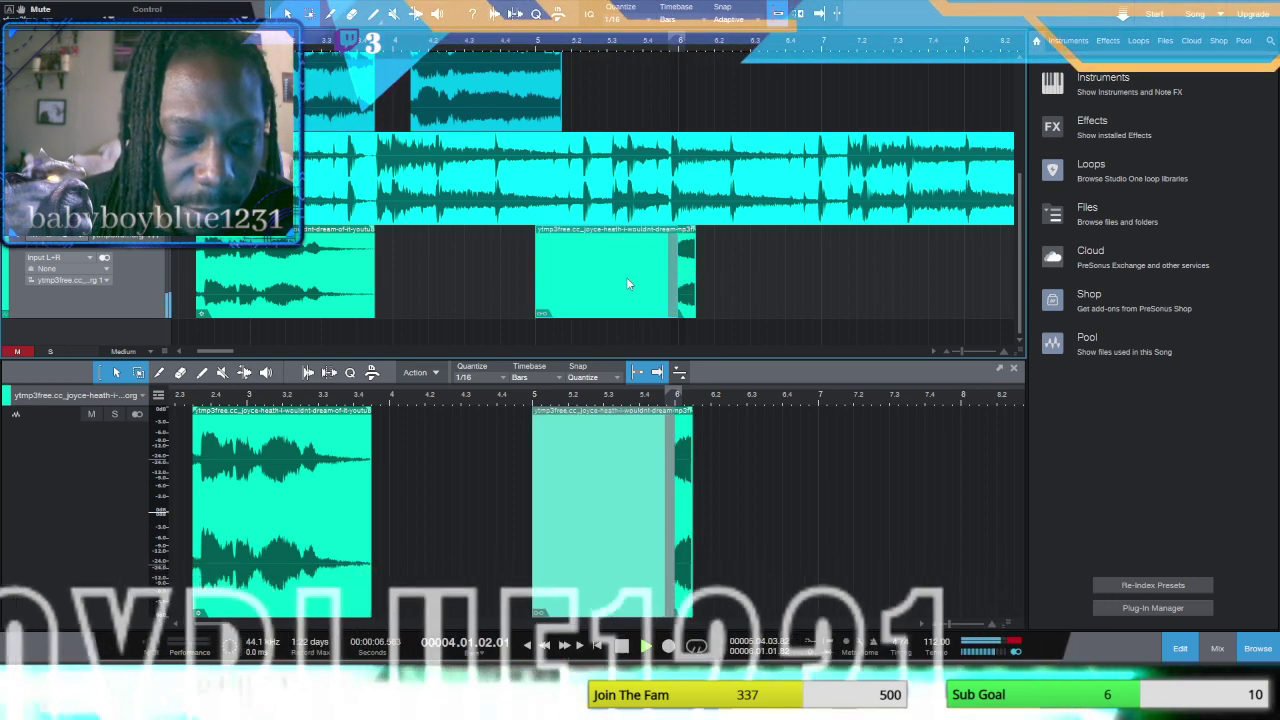
{"action": "key", "text": "ctrl+z"}
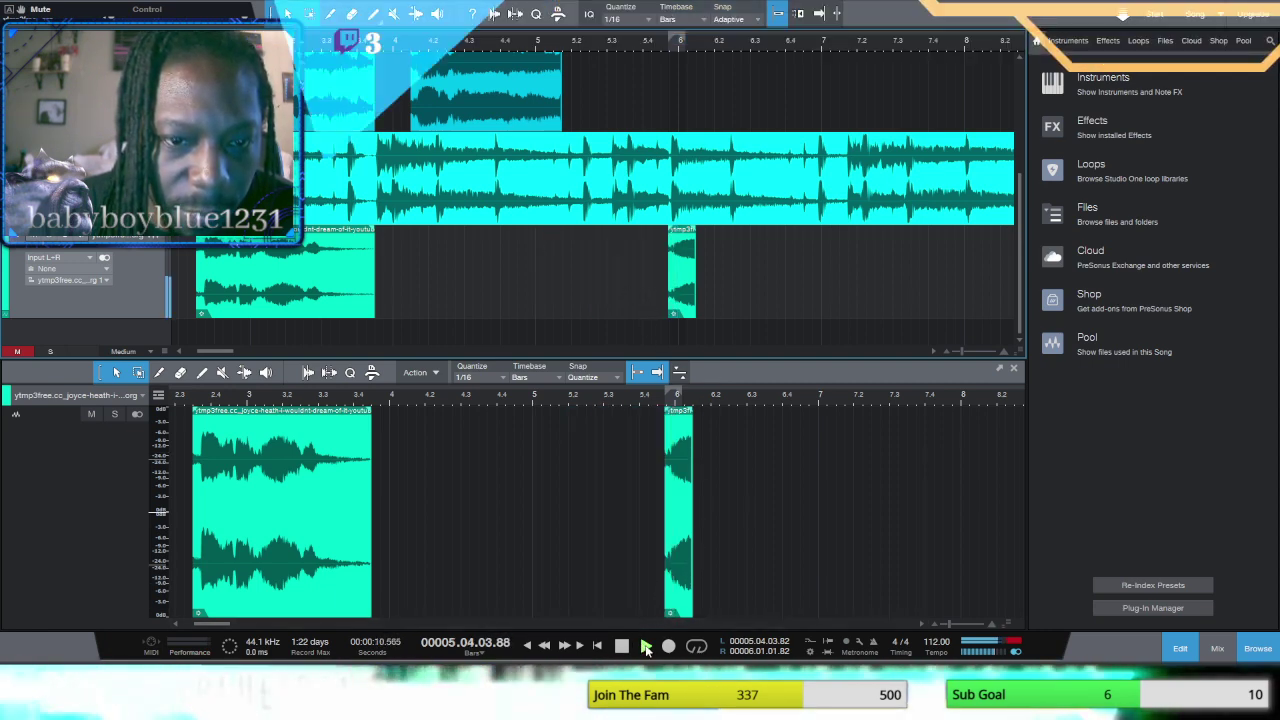
{"action": "key", "text": "space"}
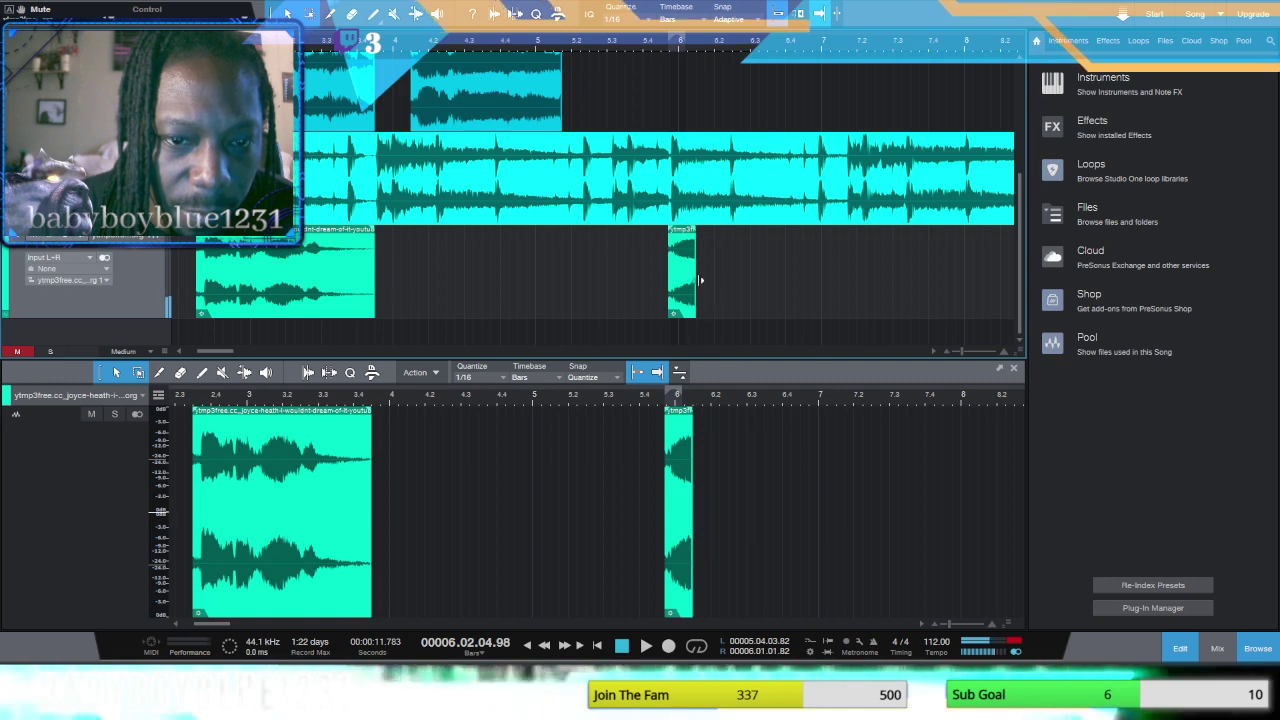
Step: Try lengthening the pasted piece to 6.01.04, replay it, and trim its end back to 6.01.03
{"action": "left_click_drag", "start_coordinate": [694, 282], "coordinate": [706, 282]}
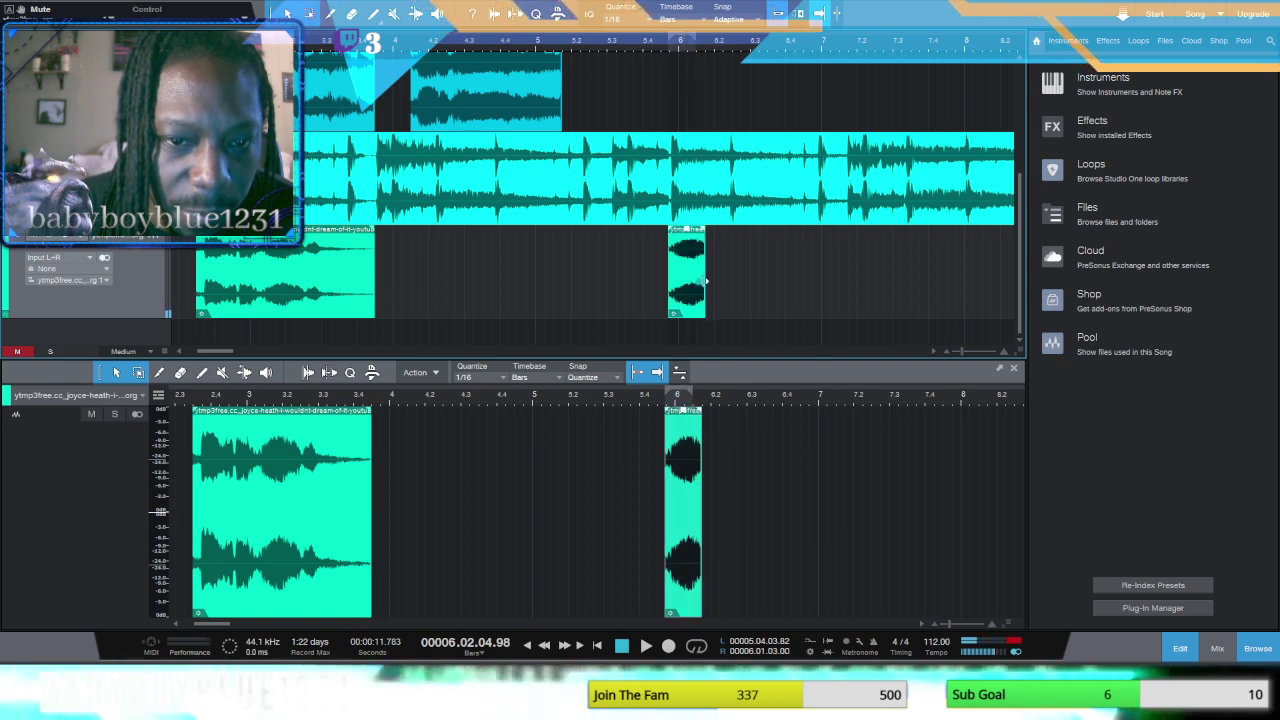
{"action": "left_click", "coordinate": [579, 645]}
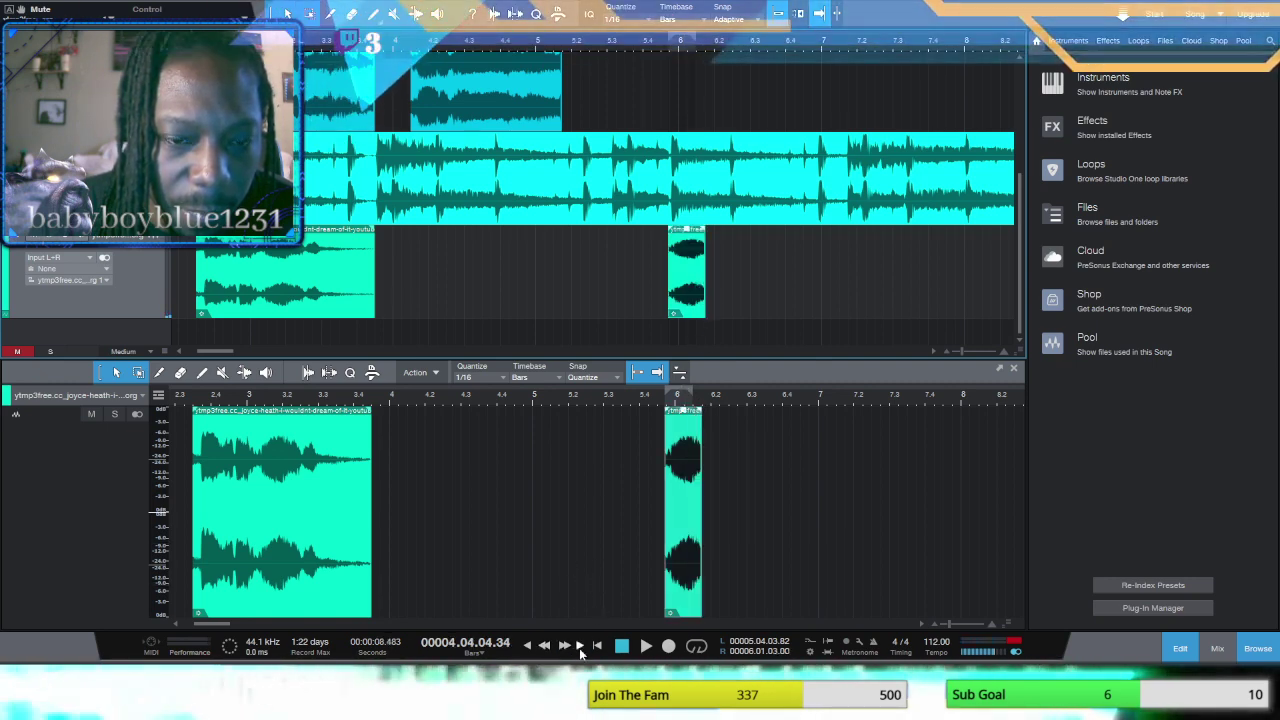
{"action": "left_click", "coordinate": [645, 646]}
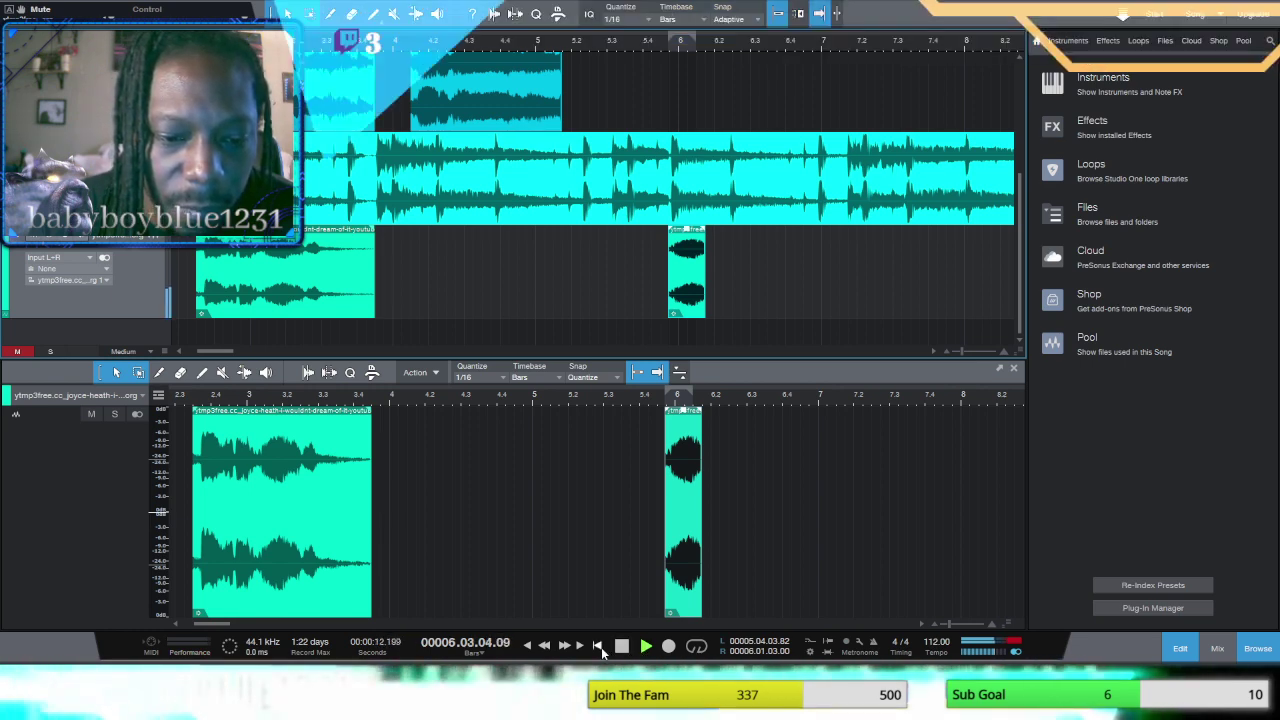
{"action": "left_click", "coordinate": [713, 232]}
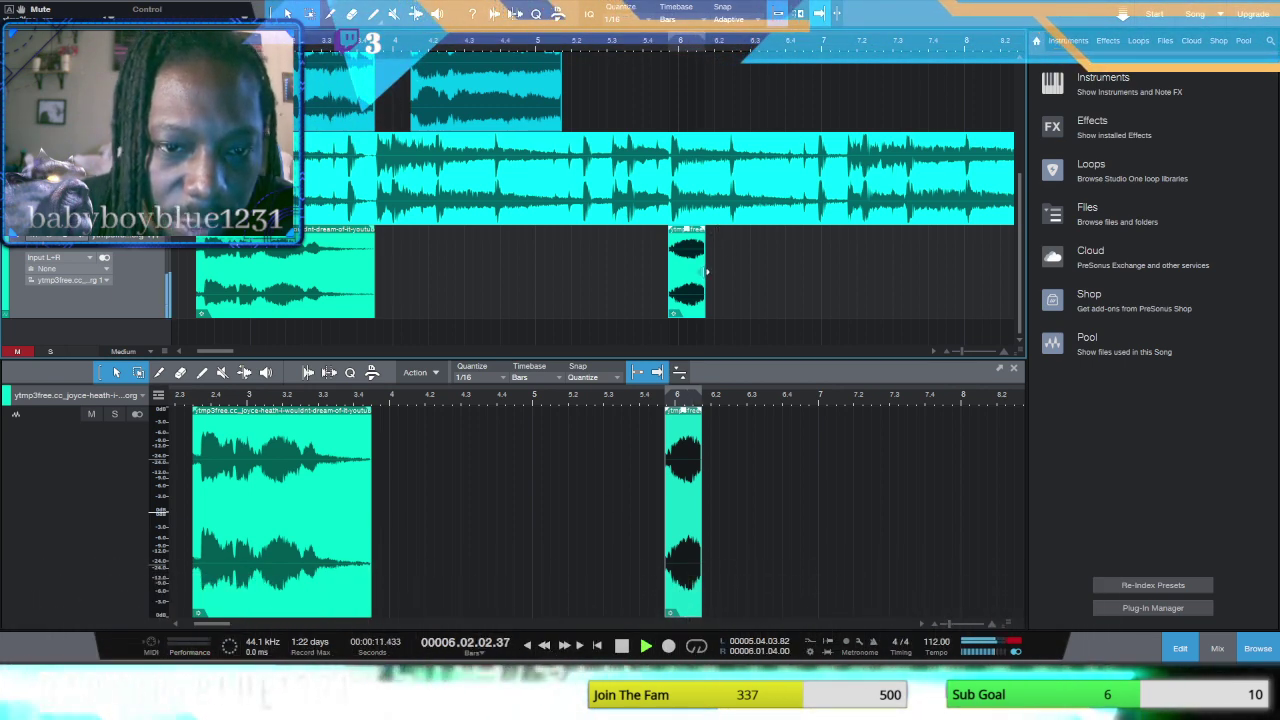
{"action": "left_click_drag", "start_coordinate": [706, 270], "coordinate": [698, 268]}
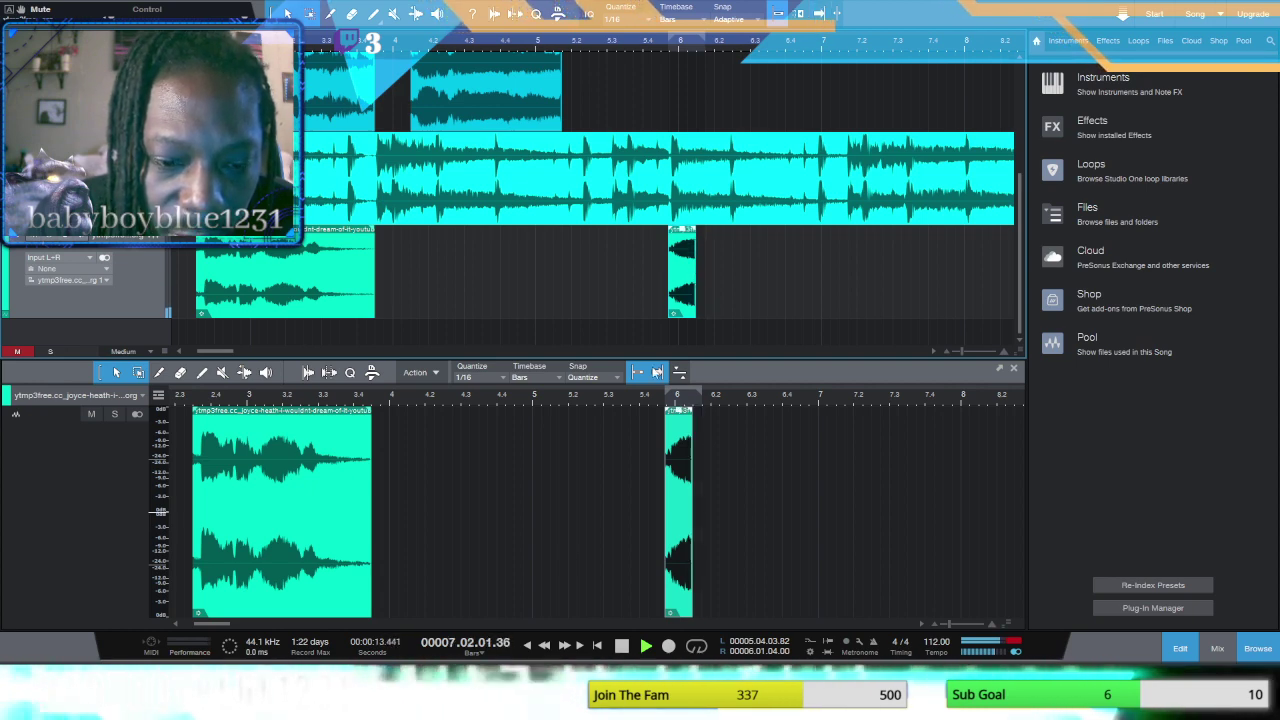
Step: Rewind and replay the section around the trimmed piece near bar 6, and stop playback
{"action": "left_click", "coordinate": [545, 646]}
{"action": "left_click", "coordinate": [545, 646]}
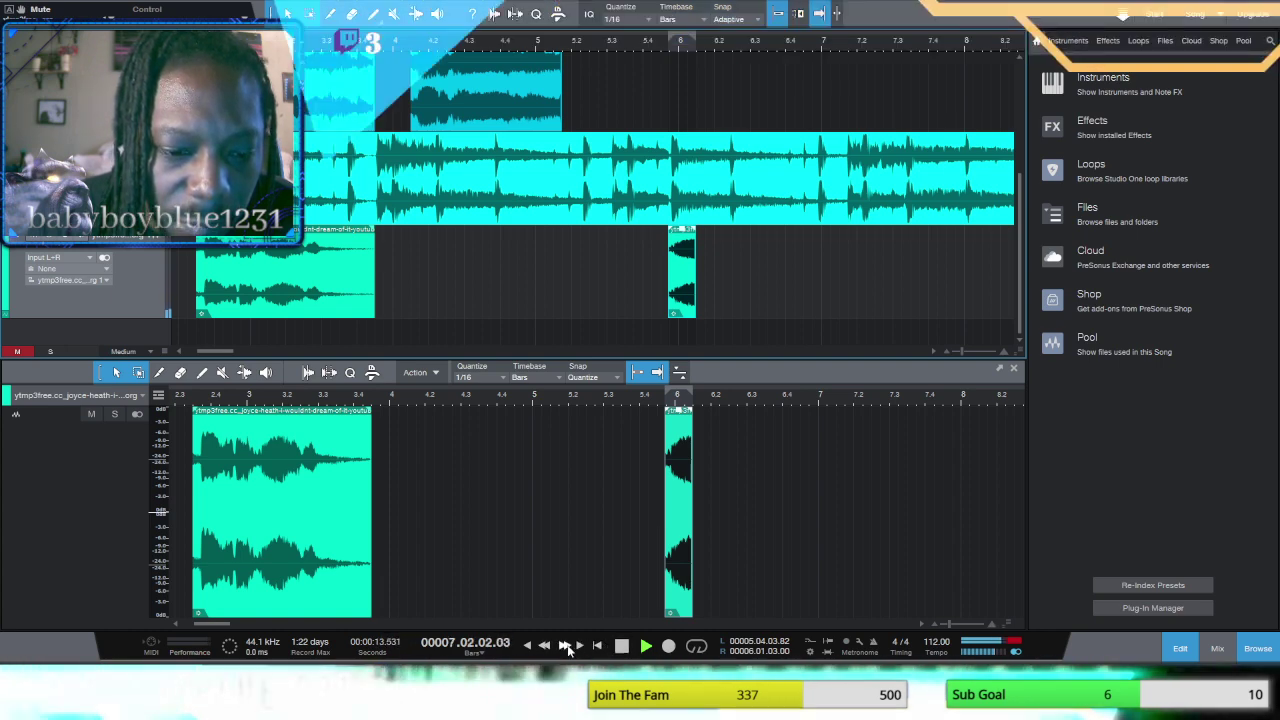
{"action": "left_click", "coordinate": [544, 646]}
{"action": "left_click", "coordinate": [544, 646]}
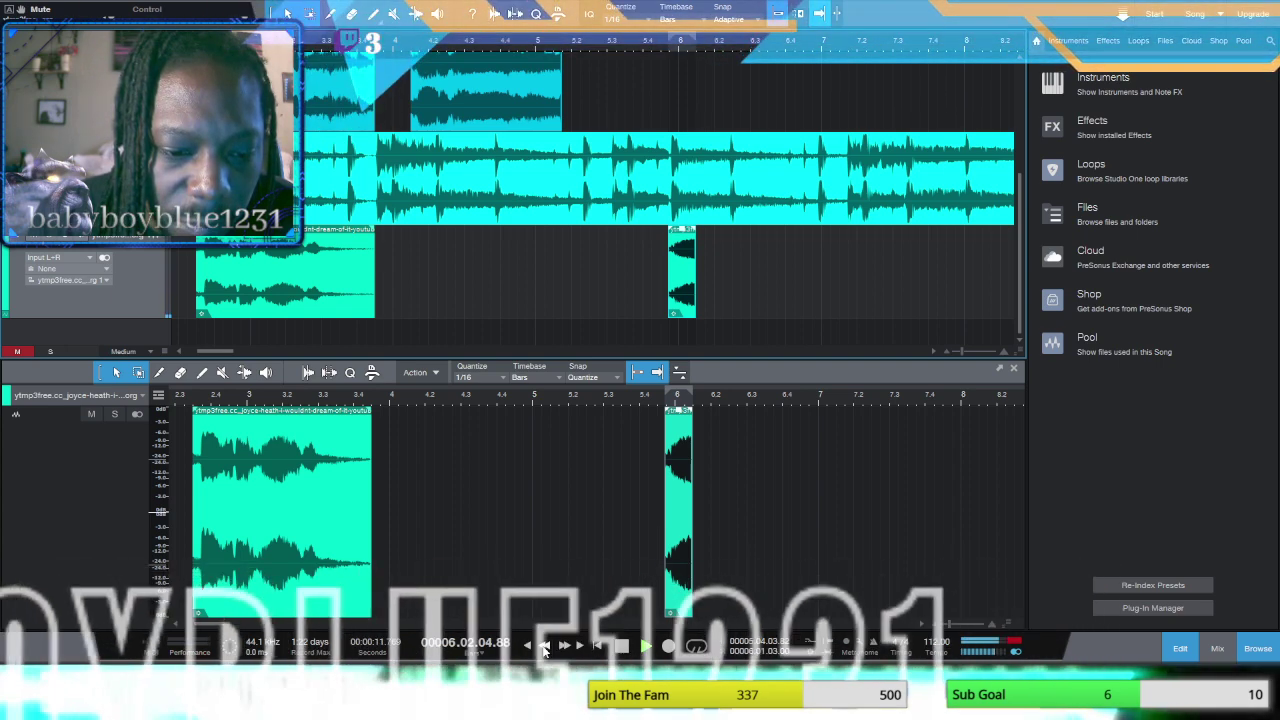
{"action": "left_click", "coordinate": [618, 647]}
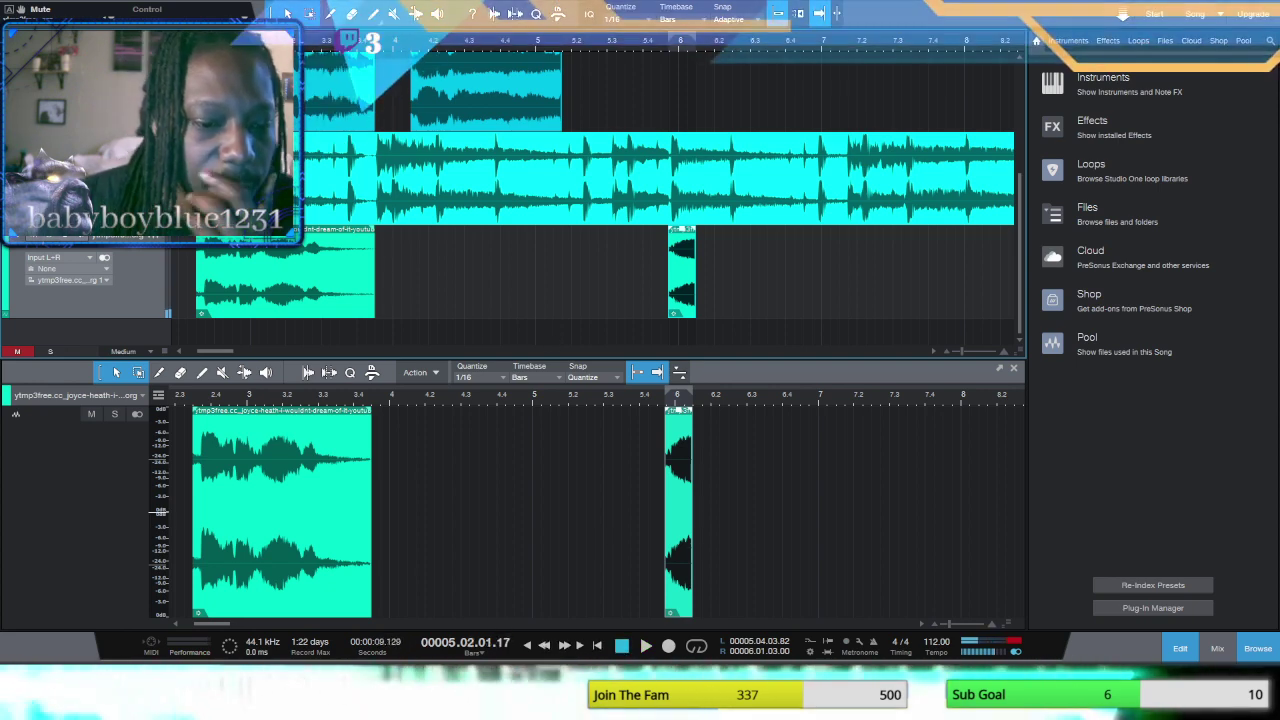
Step: Replay the whole arrangement from the start to check both chops against the beat
{"action": "left_click", "coordinate": [531, 646]}
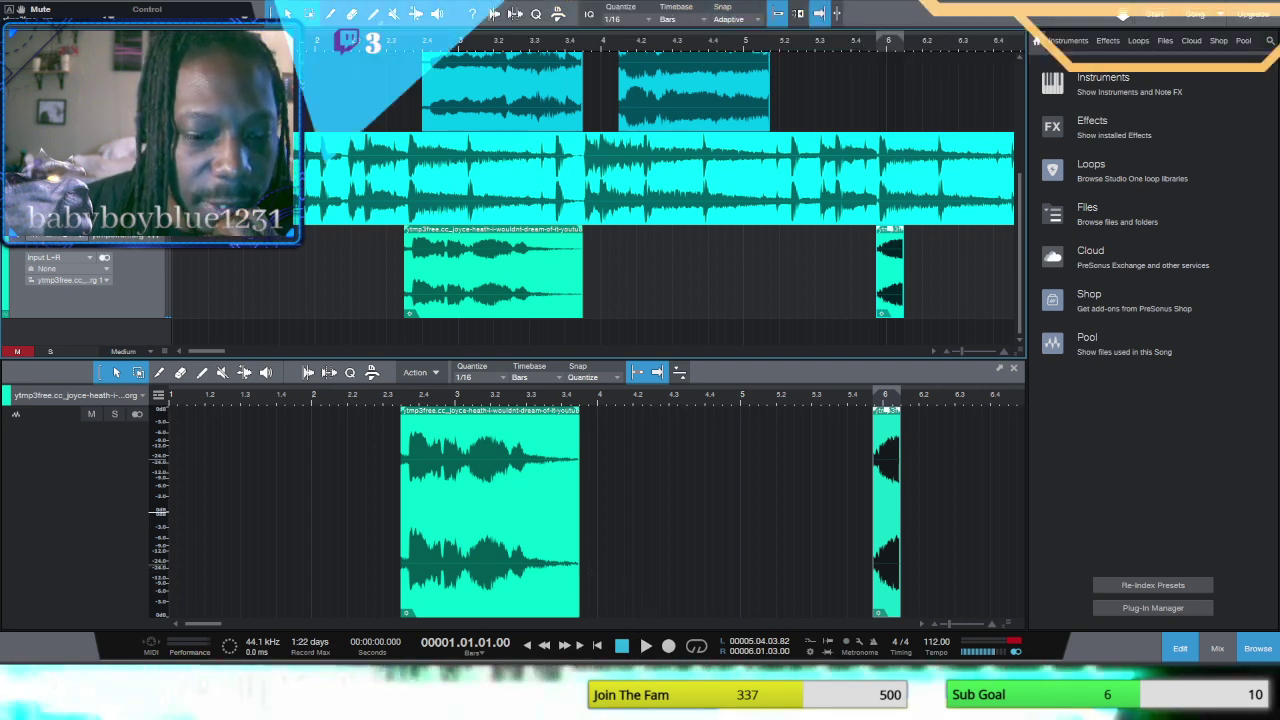
{"action": "left_click", "coordinate": [646, 646]}
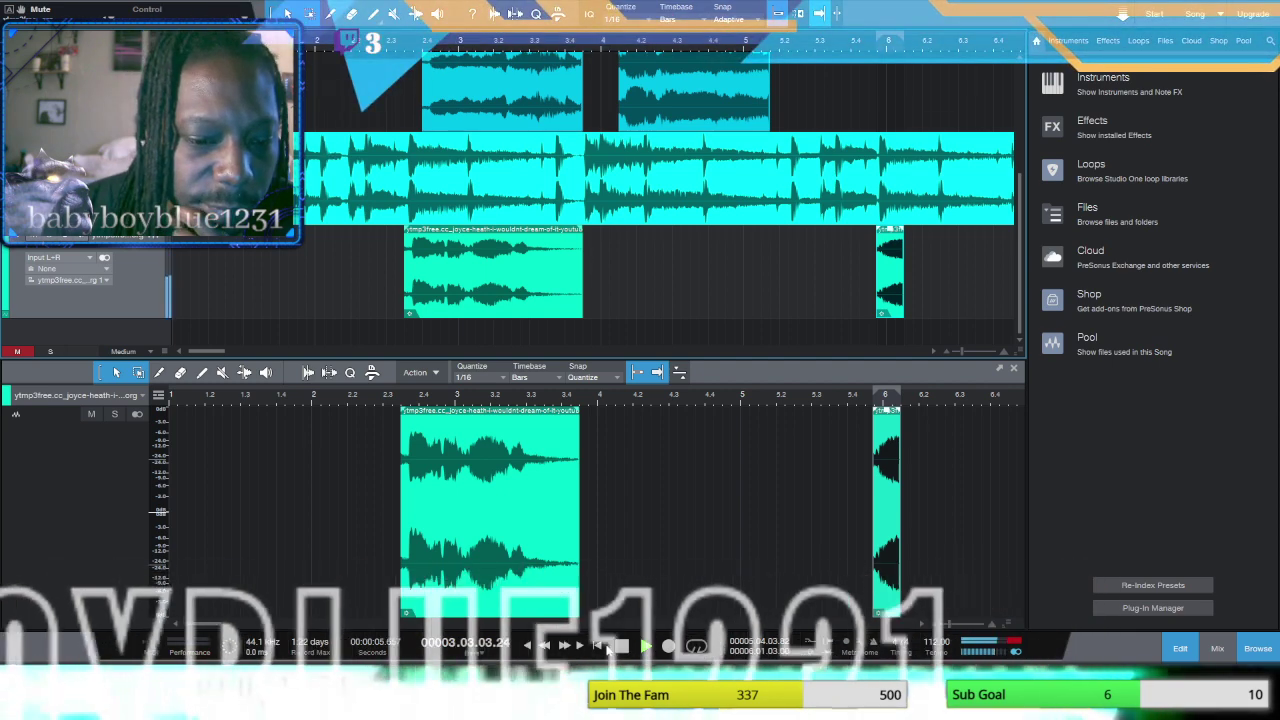
{"action": "left_click", "coordinate": [620, 646]}
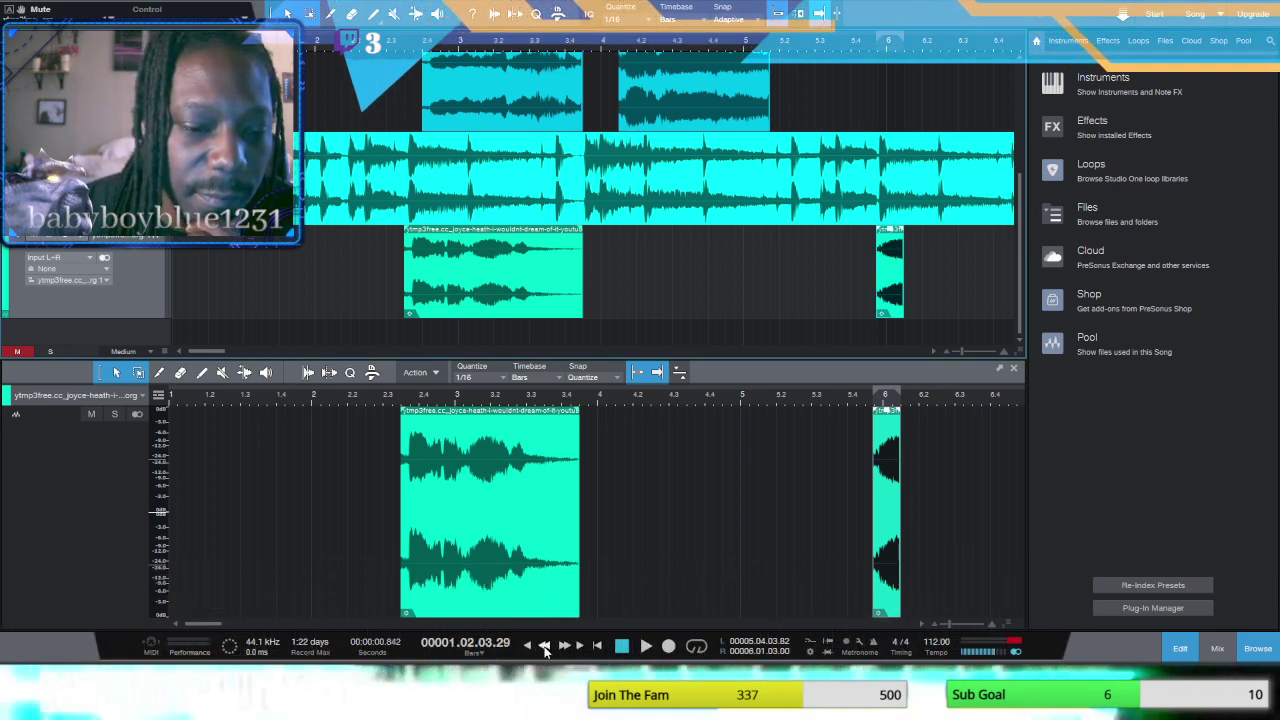
Step: Try starting the long chop near bar 3 at 2.03.04 and at 2.04.01, replaying the arrangement for each placement
{"action": "left_click", "coordinate": [645, 646]}
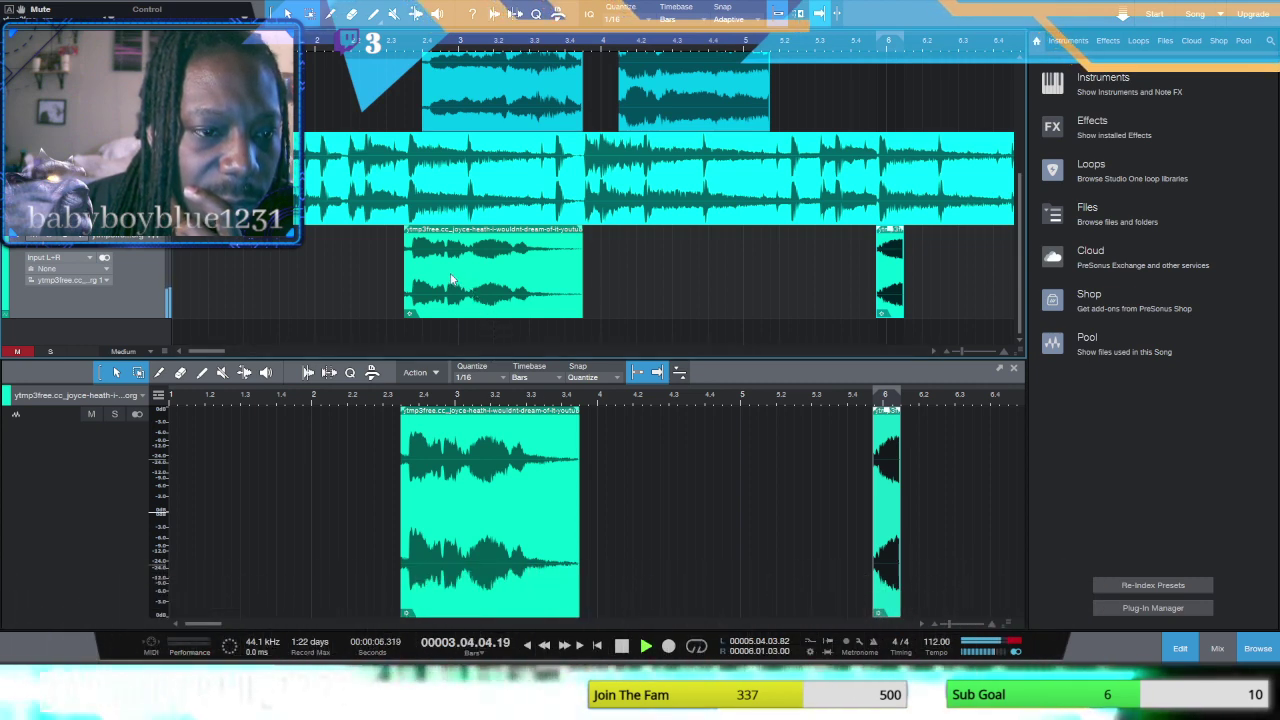
{"action": "left_click_drag", "start_coordinate": [451, 280], "coordinate": [461, 281]}
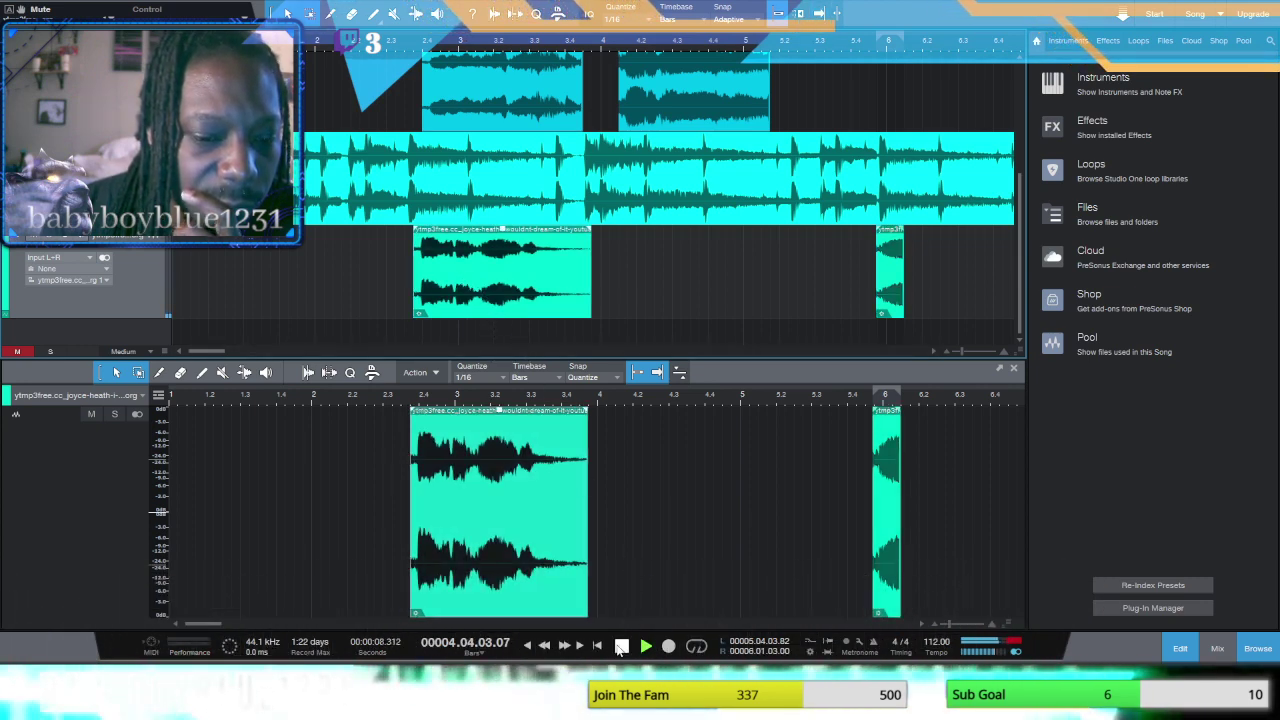
{"action": "left_click", "coordinate": [544, 646]}
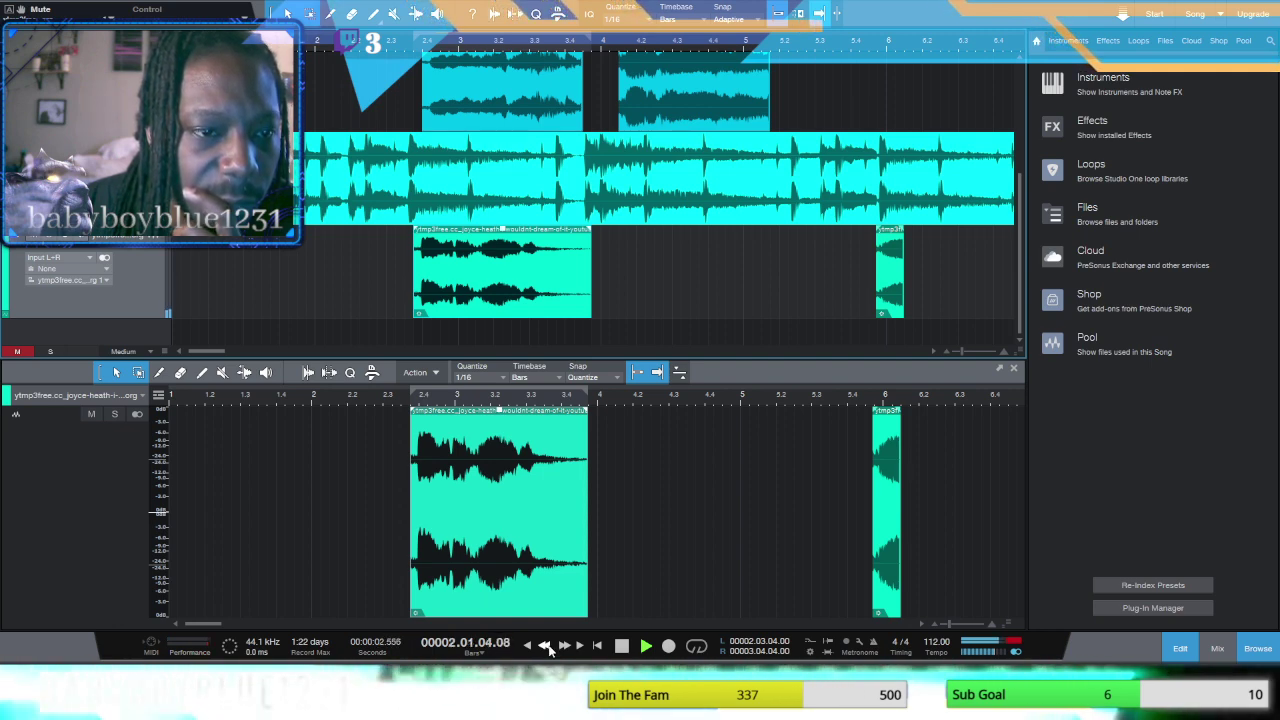
{"action": "left_click", "coordinate": [548, 648]}
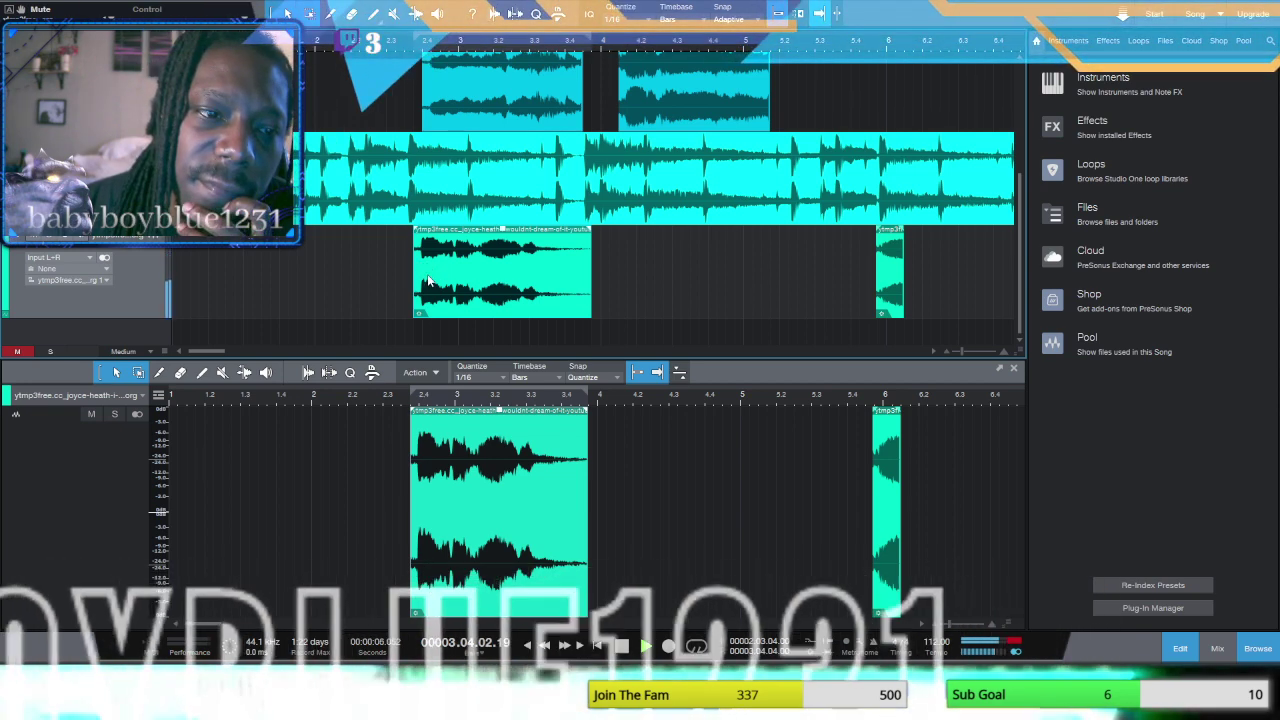
{"action": "left_click_drag", "start_coordinate": [440, 283], "coordinate": [440, 300]}
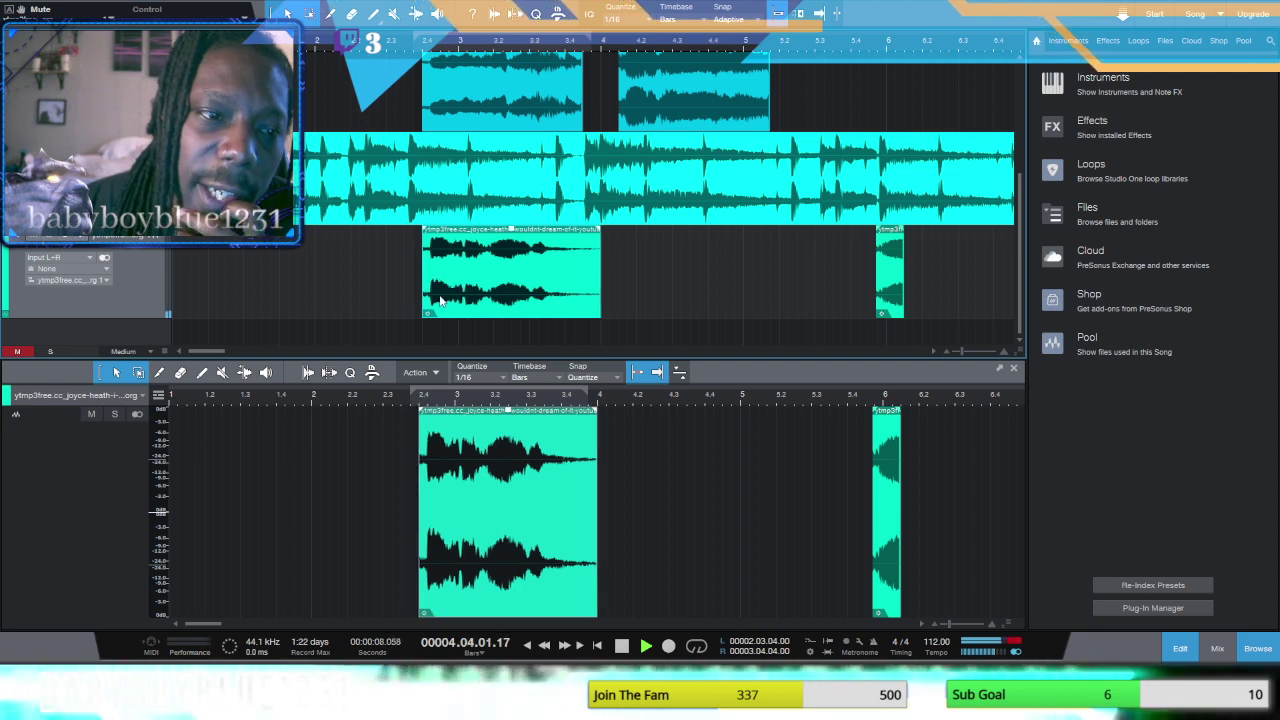
{"action": "left_click", "coordinate": [545, 646]}
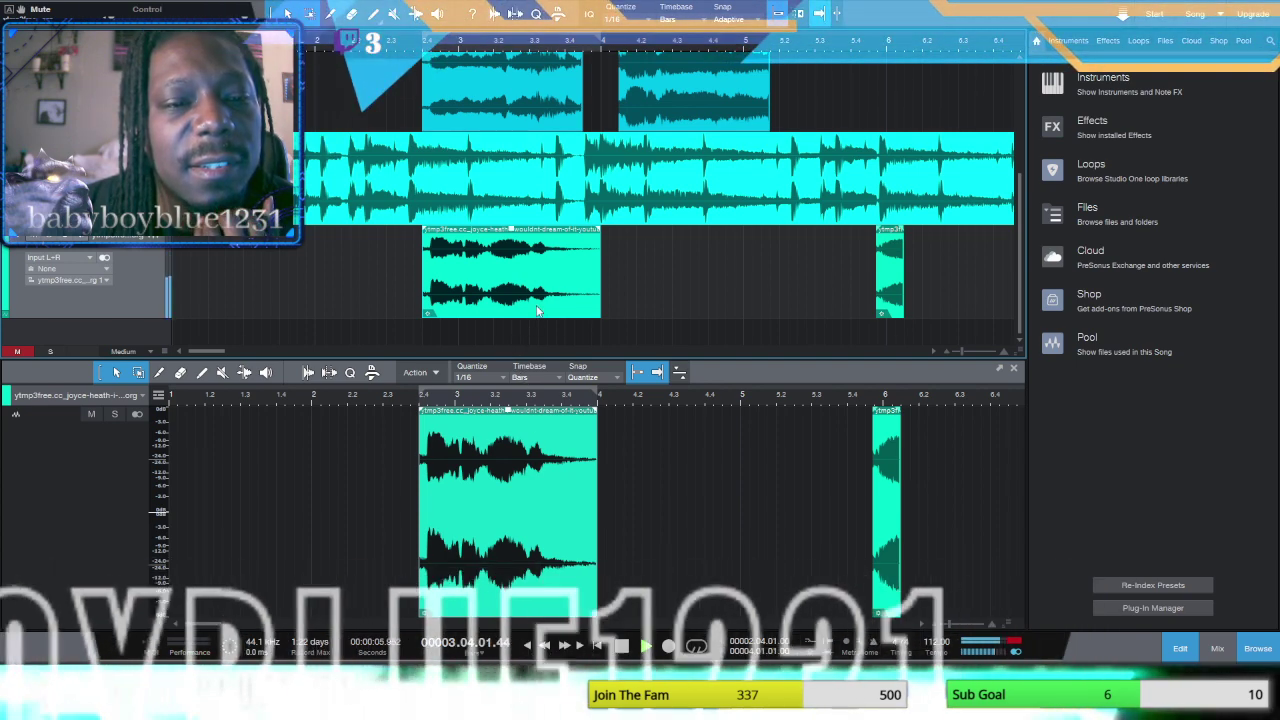
{"action": "left_click", "coordinate": [544, 646]}
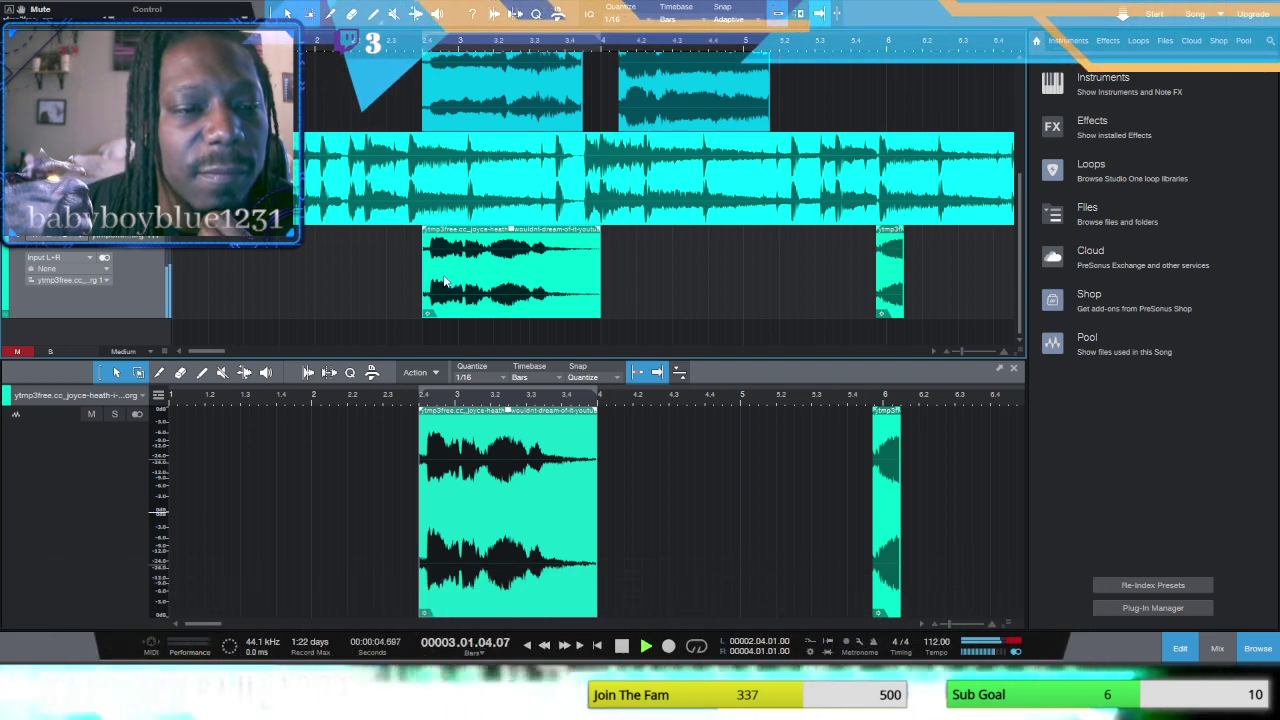
Step: Try starting the long chop at 2.04.03 and at 3.01.02, replaying it against the beat
{"action": "left_click_drag", "start_coordinate": [445, 282], "coordinate": [465, 282]}
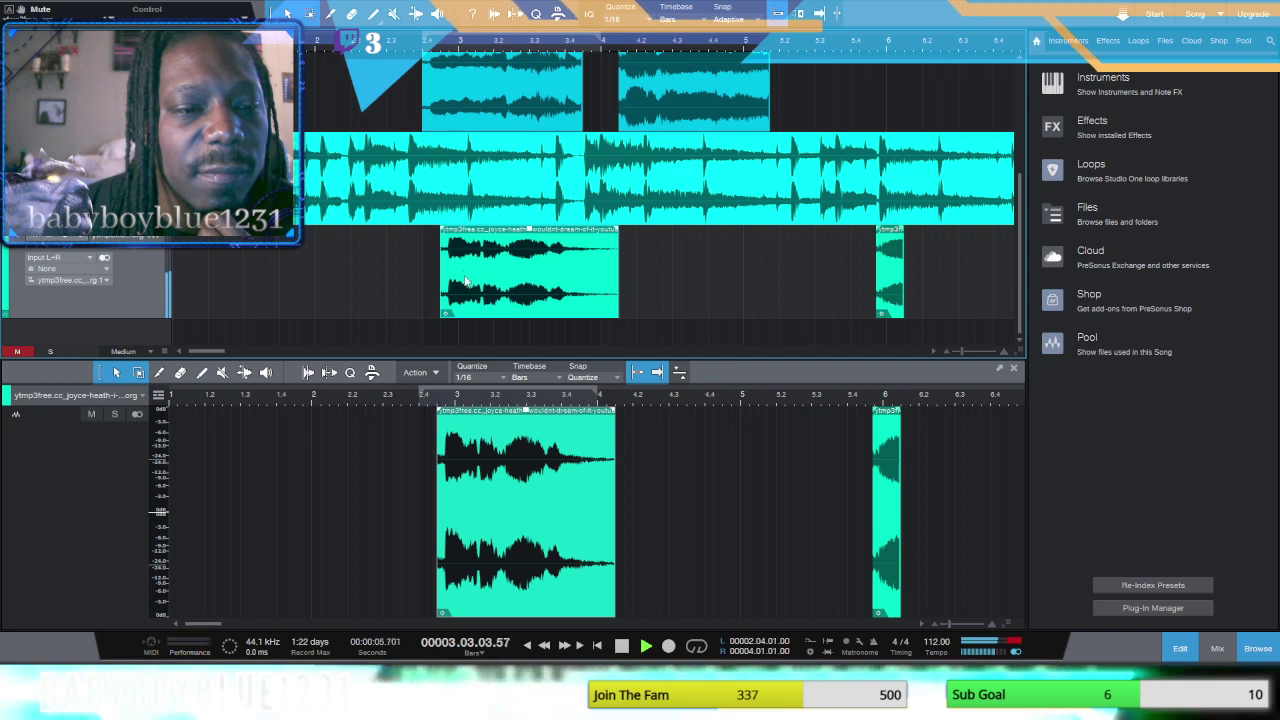
{"action": "left_click", "coordinate": [545, 646]}
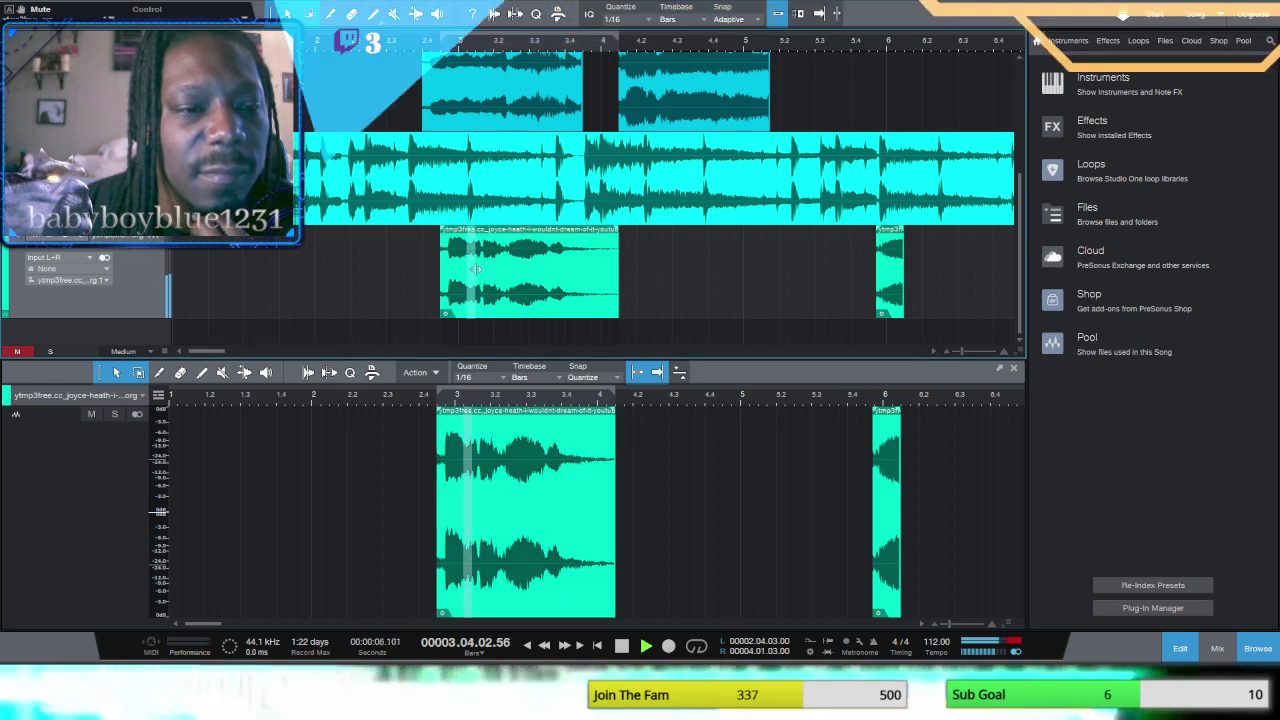
{"action": "key", "text": "alt+Right"}
{"action": "key", "text": "alt+Right"}
{"action": "key", "text": "alt+Right"}
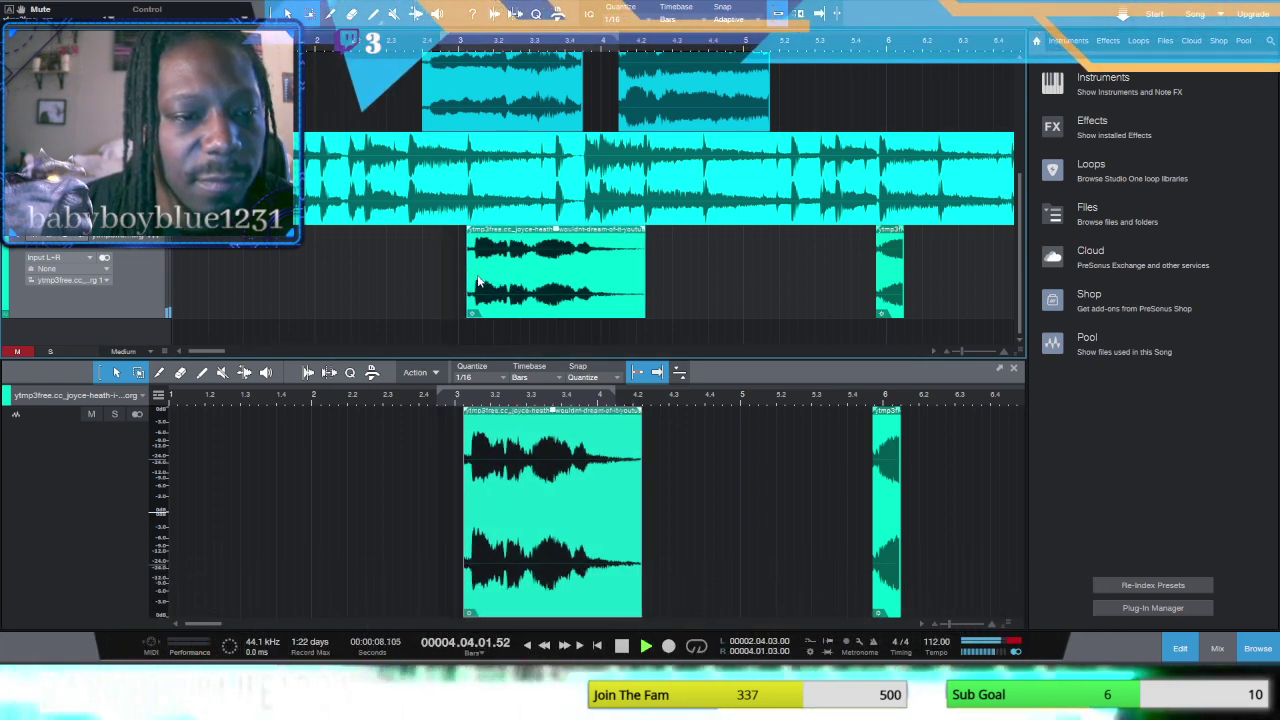
{"action": "left_click", "coordinate": [545, 646]}
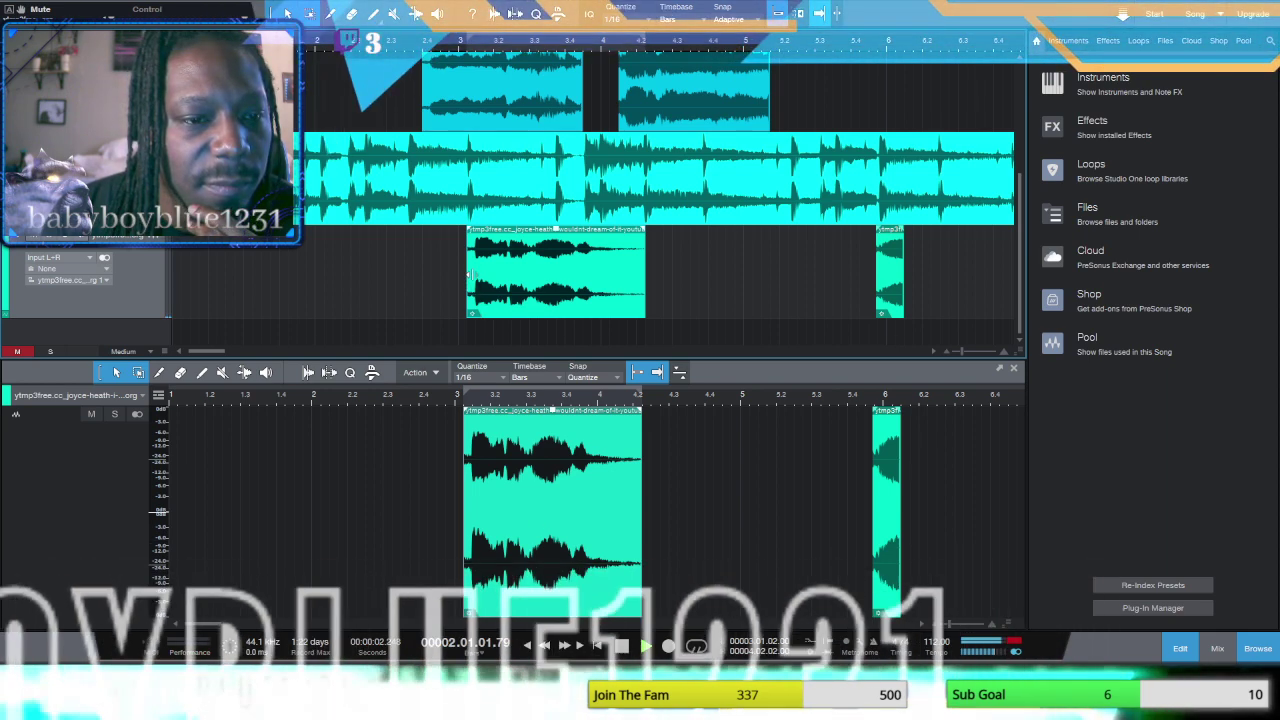
Step: Move the long chop back to start at 3.01.01 and replay it against the beat
{"action": "left_click_drag", "start_coordinate": [488, 285], "coordinate": [481, 286]}
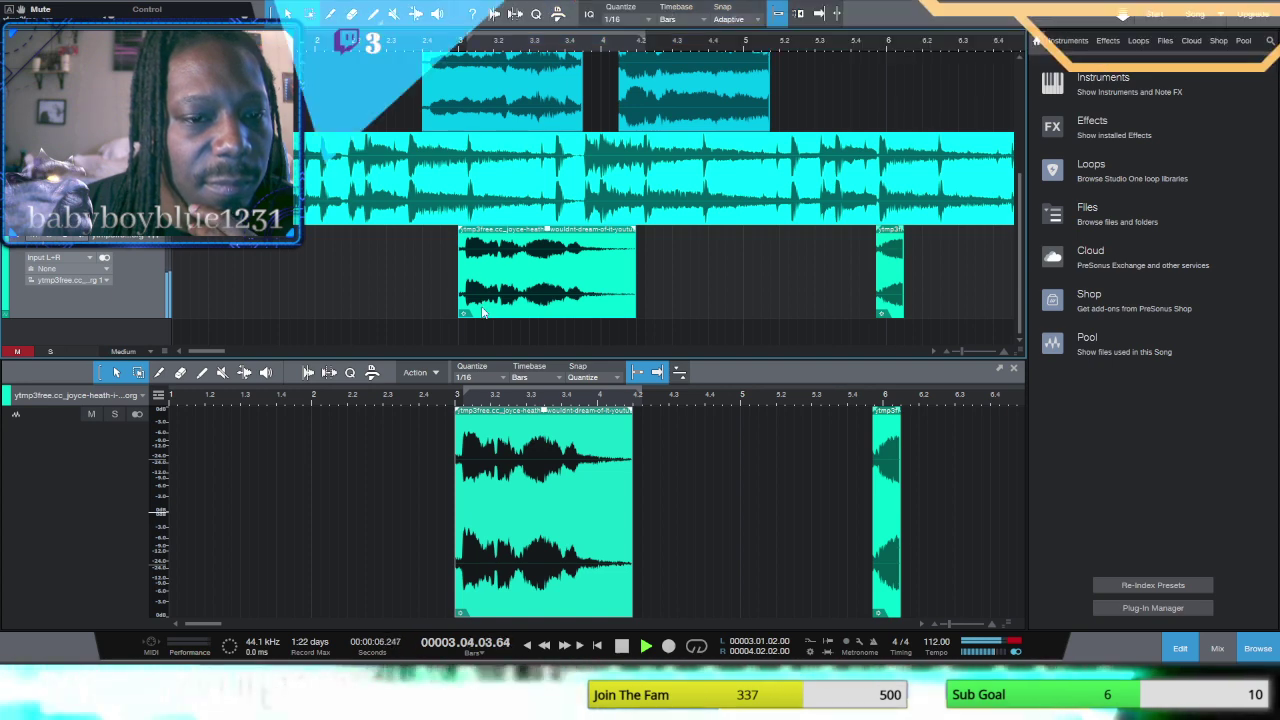
{"action": "left_click", "coordinate": [545, 647]}
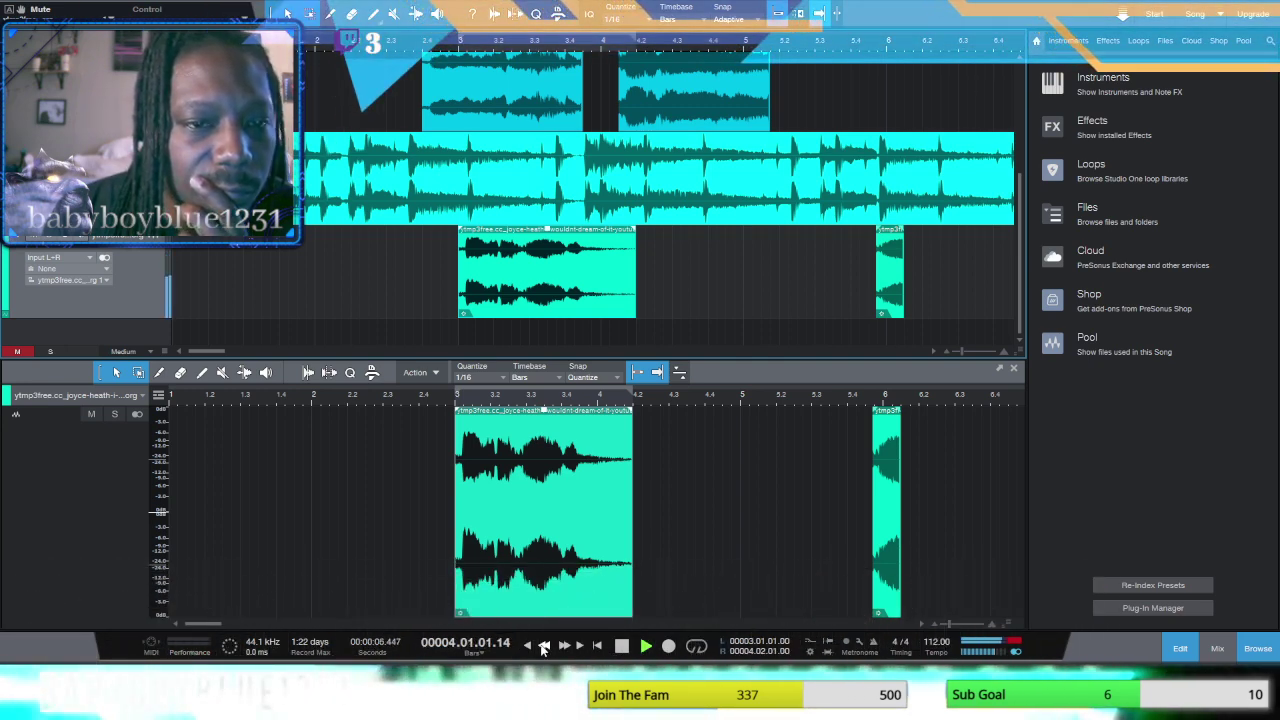
{"action": "left_click", "coordinate": [543, 648]}
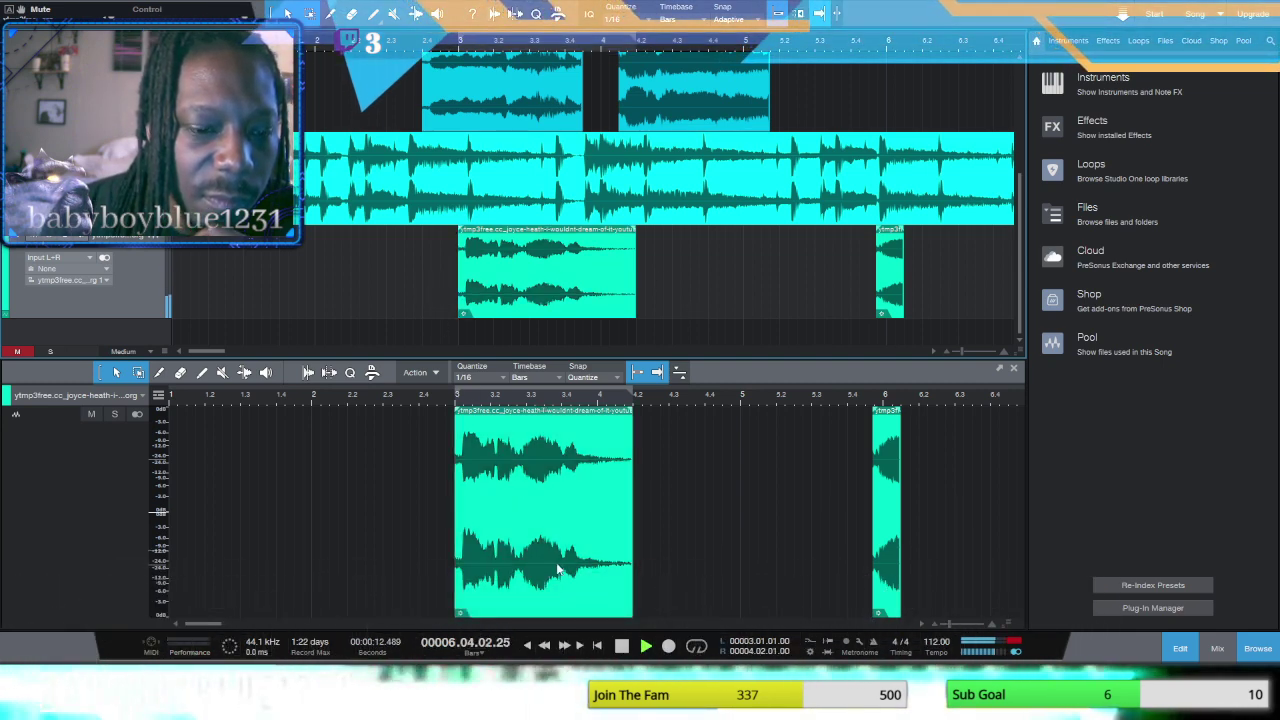
{"action": "left_click", "coordinate": [542, 647]}
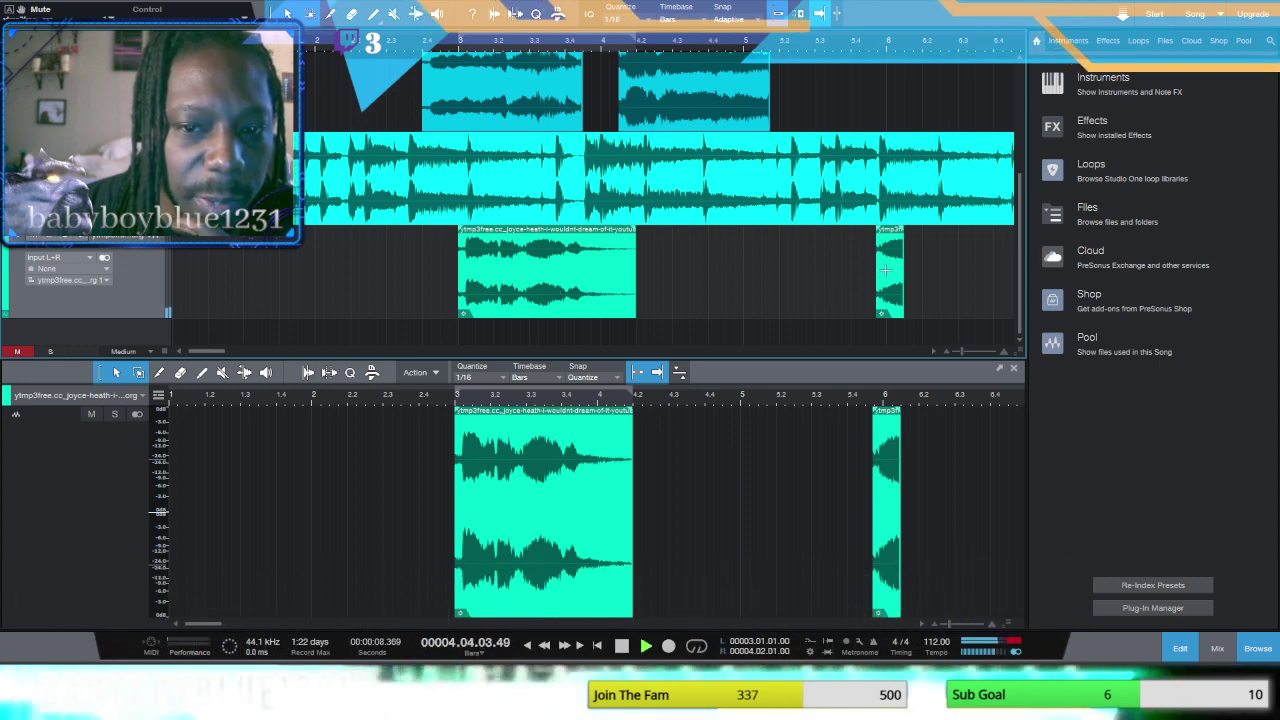
Step: Replay the arrangement repeatedly to check the long and short chops against the beat, and stop playback
{"action": "left_click_drag", "start_coordinate": [887, 285], "coordinate": [895, 270]}
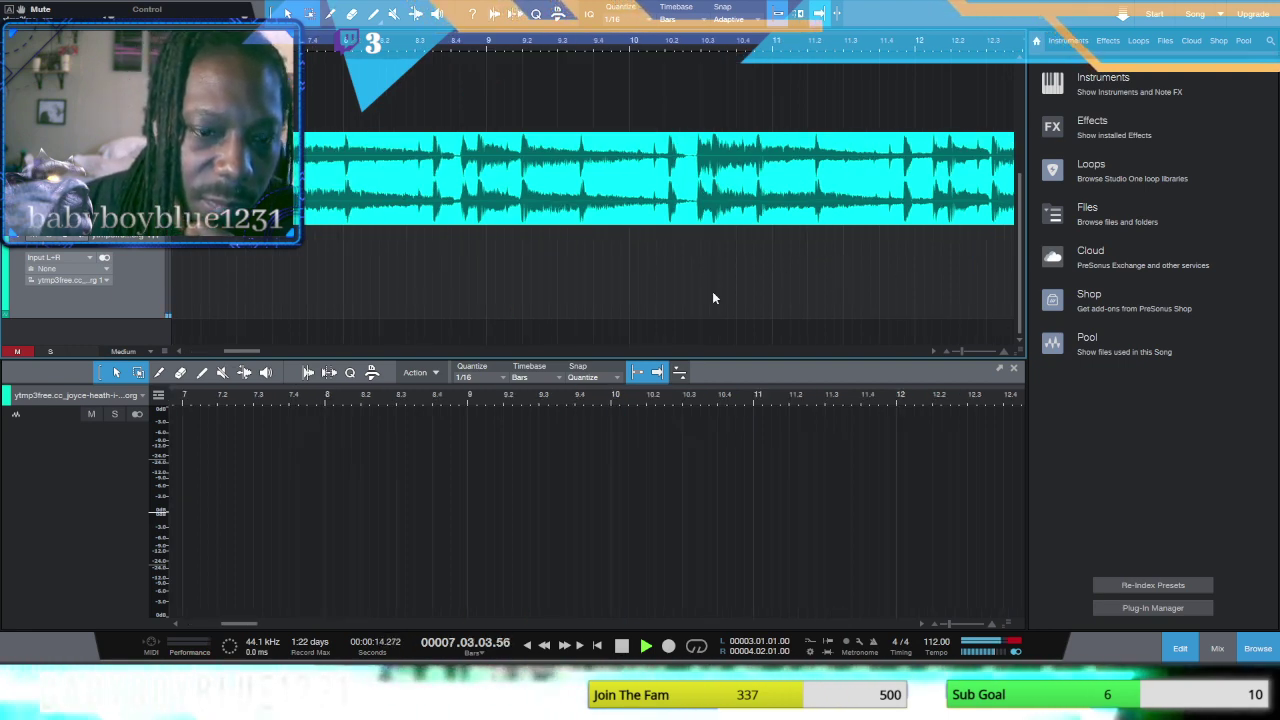
{"action": "left_click", "coordinate": [544, 646]}
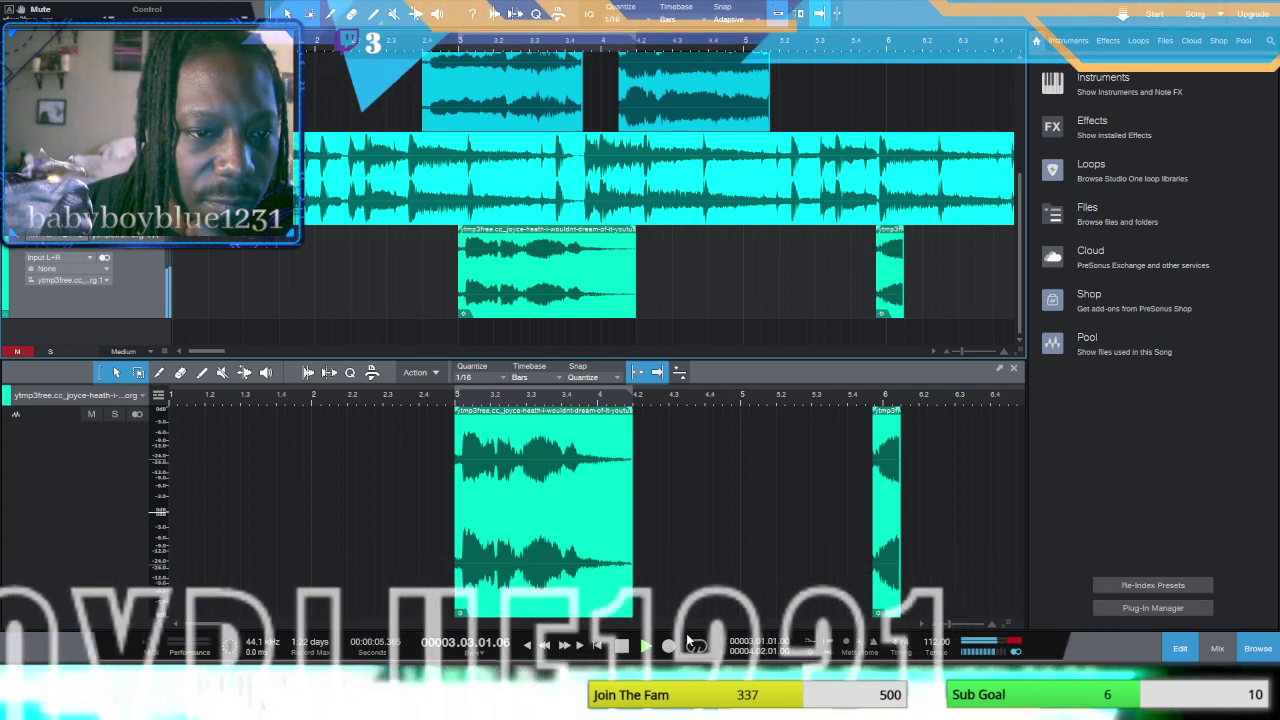
{"action": "left_click", "coordinate": [545, 646]}
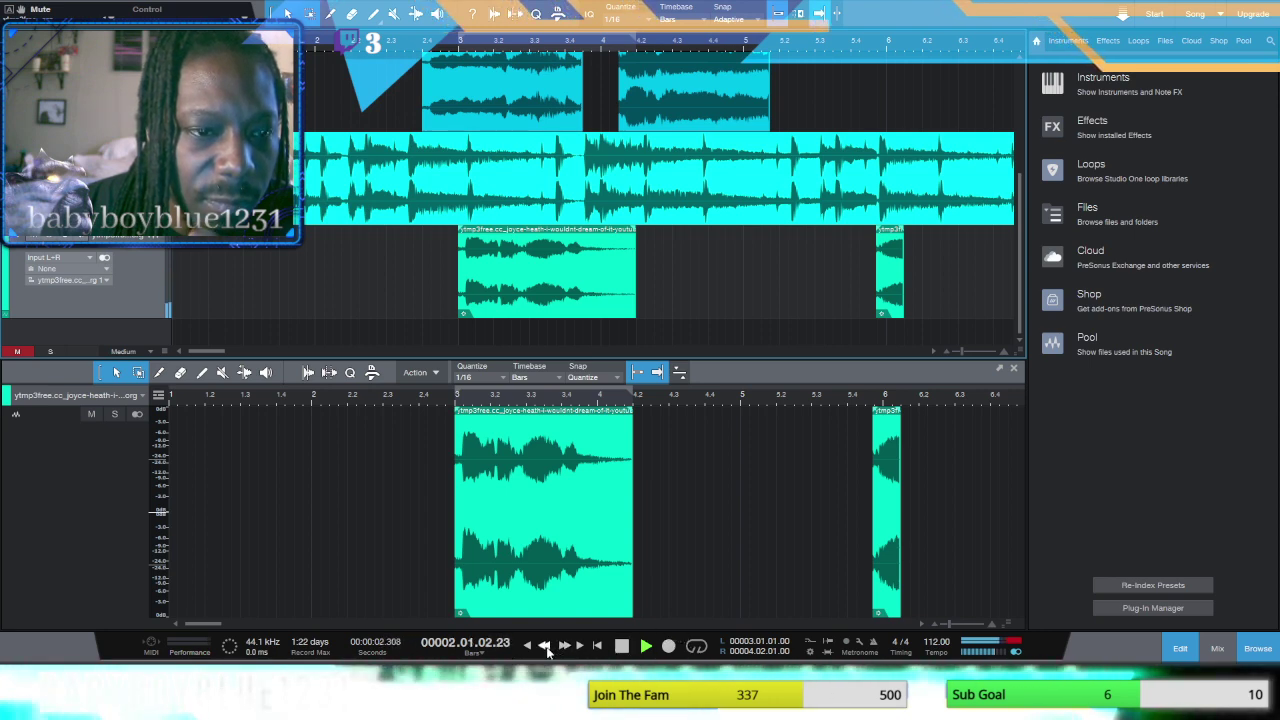
{"action": "left_click", "coordinate": [604, 276]}
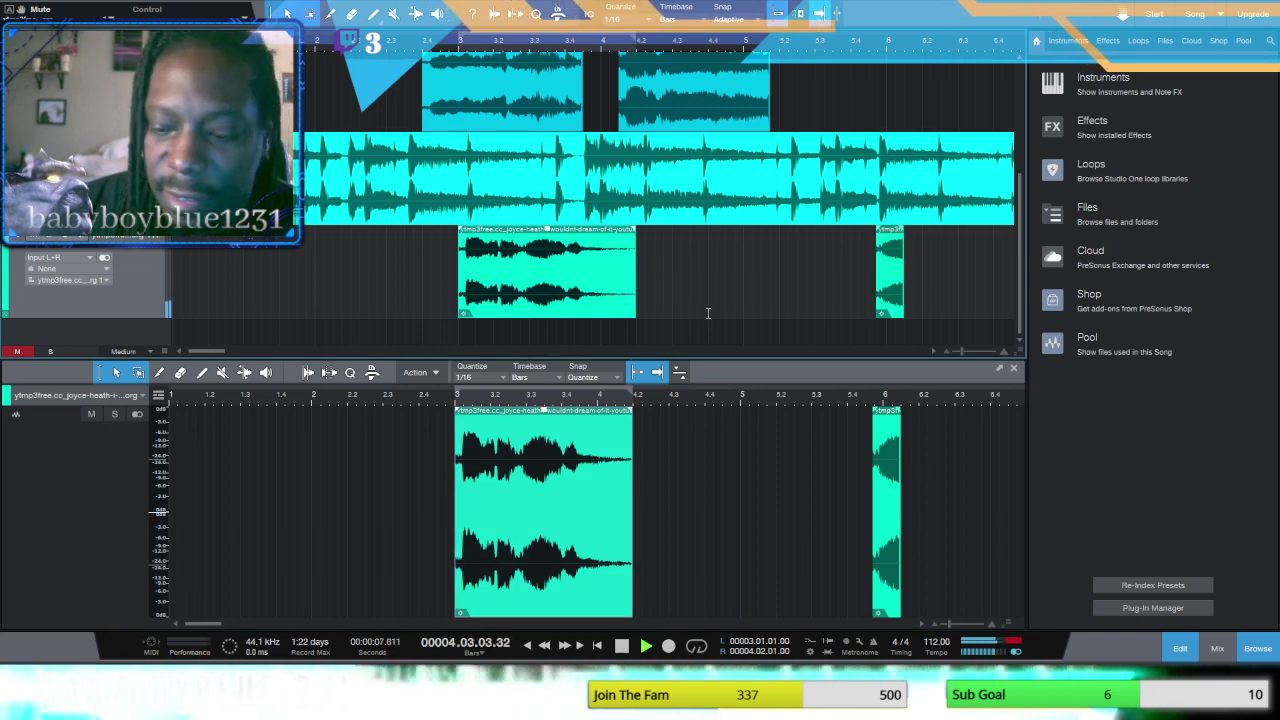
{"action": "left_click", "coordinate": [544, 646]}
{"action": "left_click", "coordinate": [544, 646]}
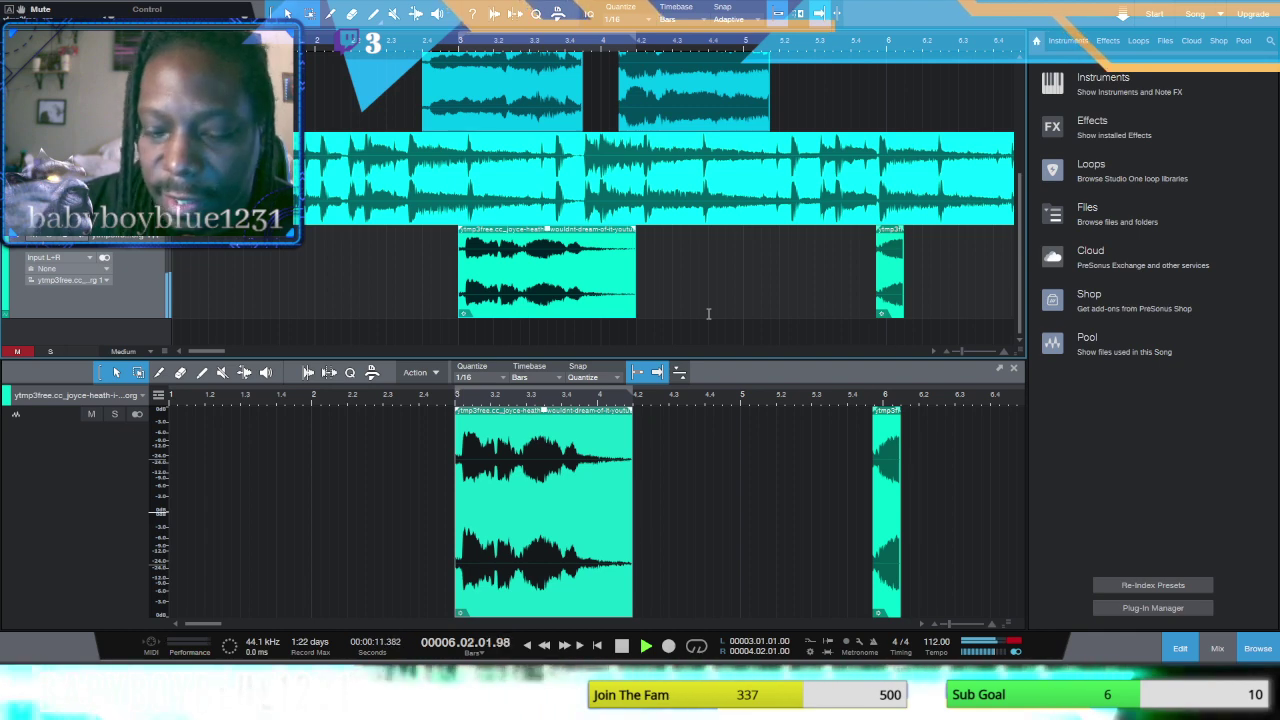
{"action": "left_click", "coordinate": [543, 645]}
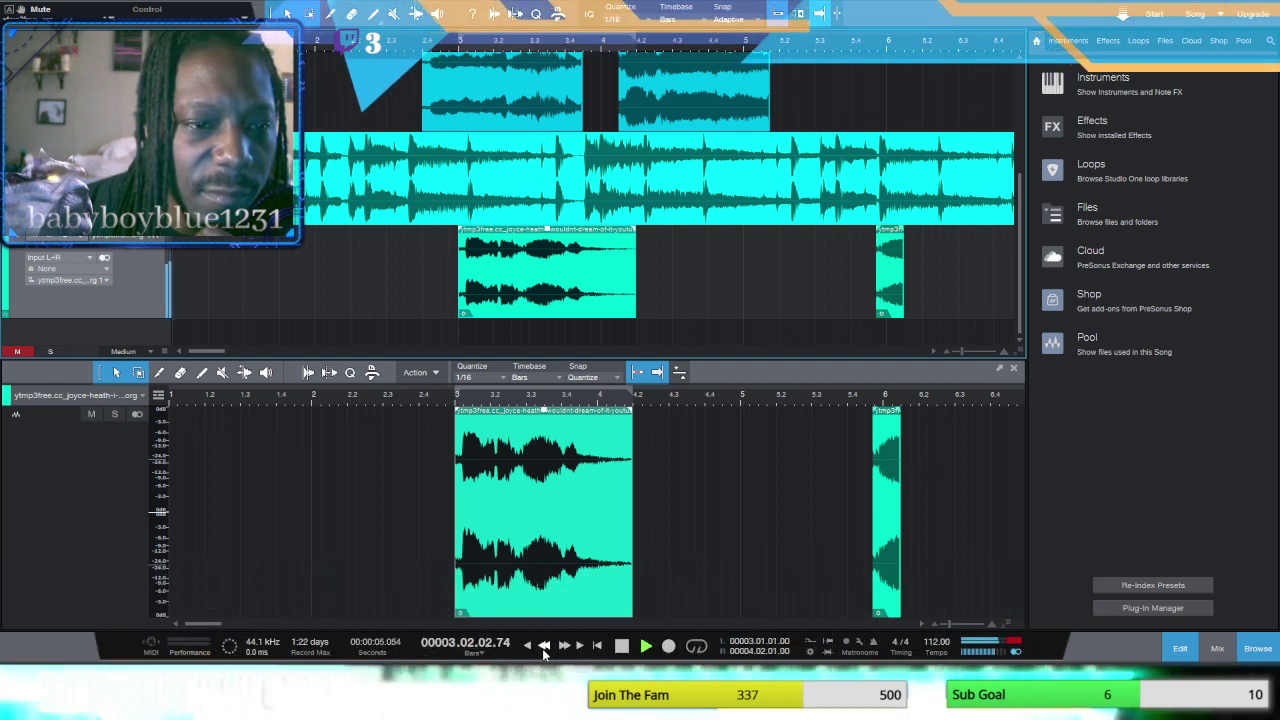
{"action": "left_click", "coordinate": [621, 646]}
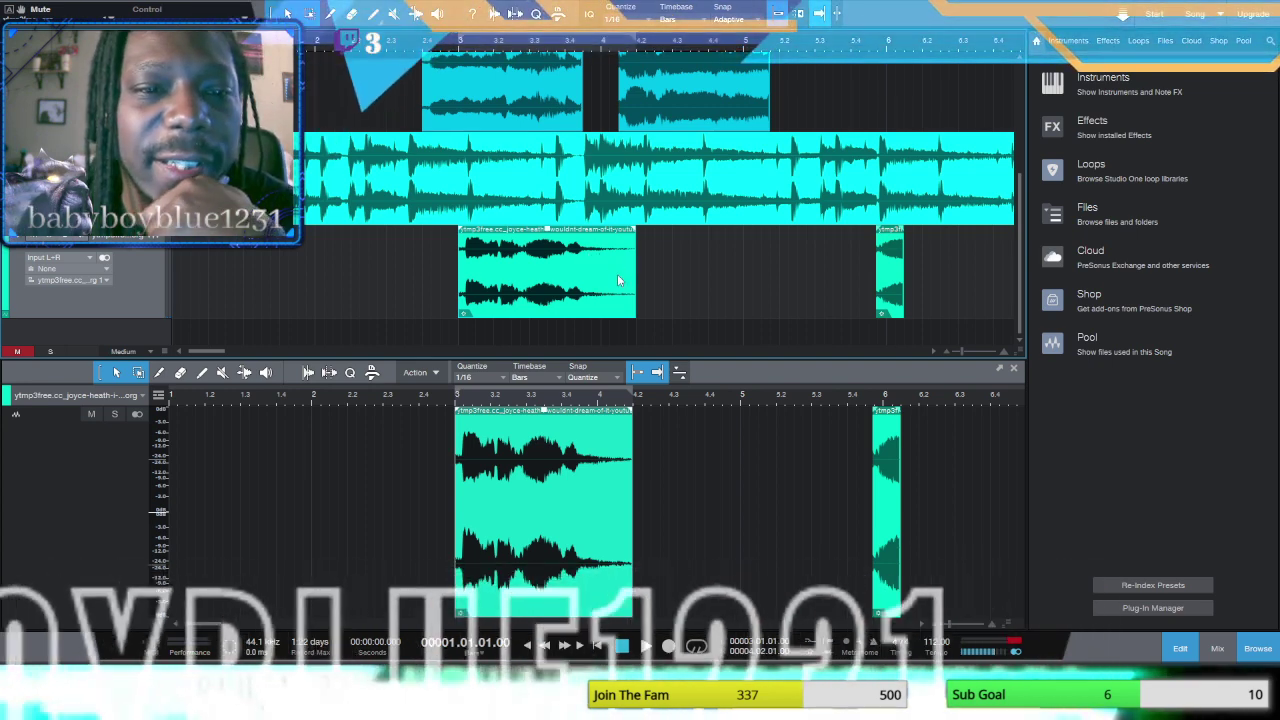
Step: Mute track 5 with the long and short chops, and play the arrangement briefly without it
{"action": "scroll", "coordinate": [553, 162], "scroll_direction": "up", "scroll_amount": 1}
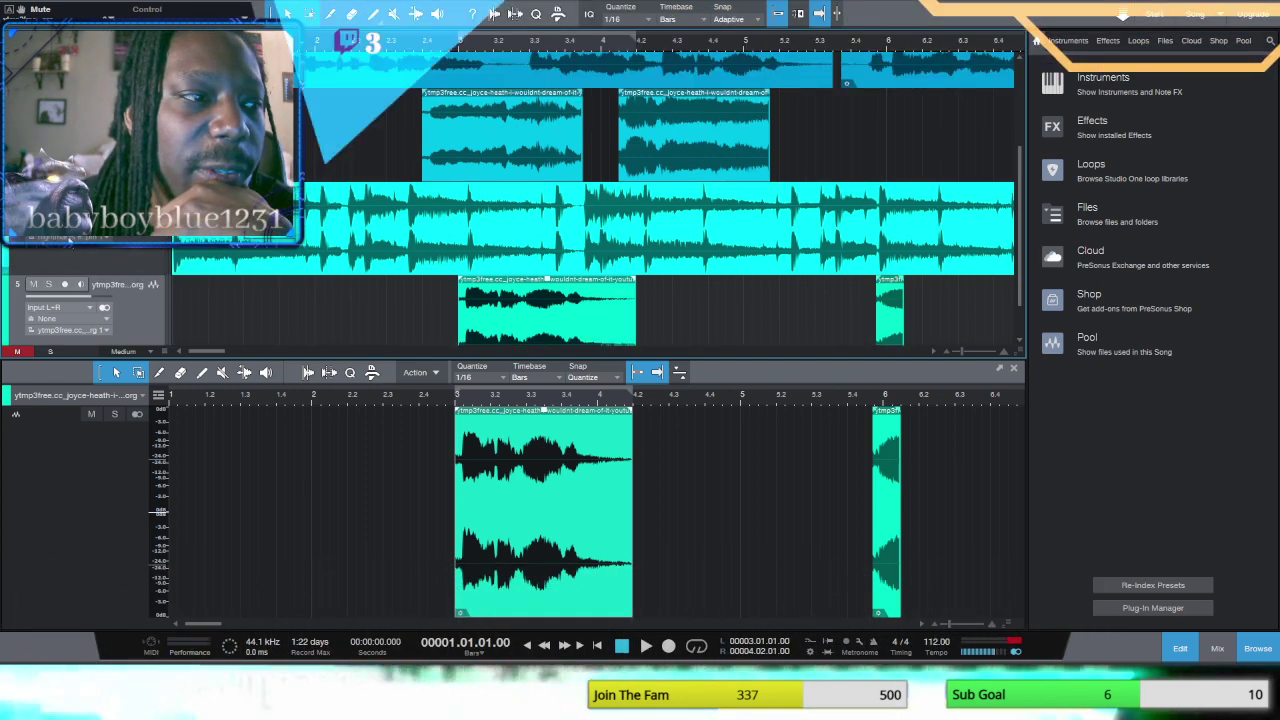
{"action": "key", "text": "m"}
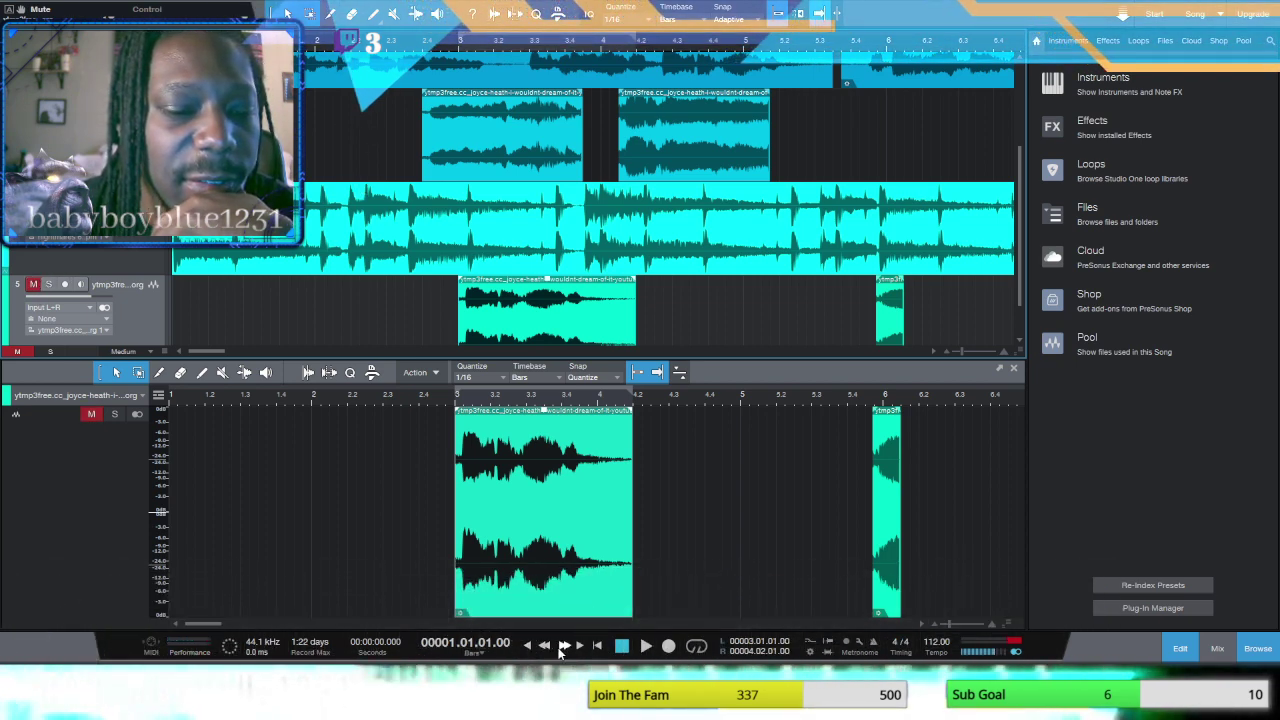
{"action": "left_click", "coordinate": [646, 648]}
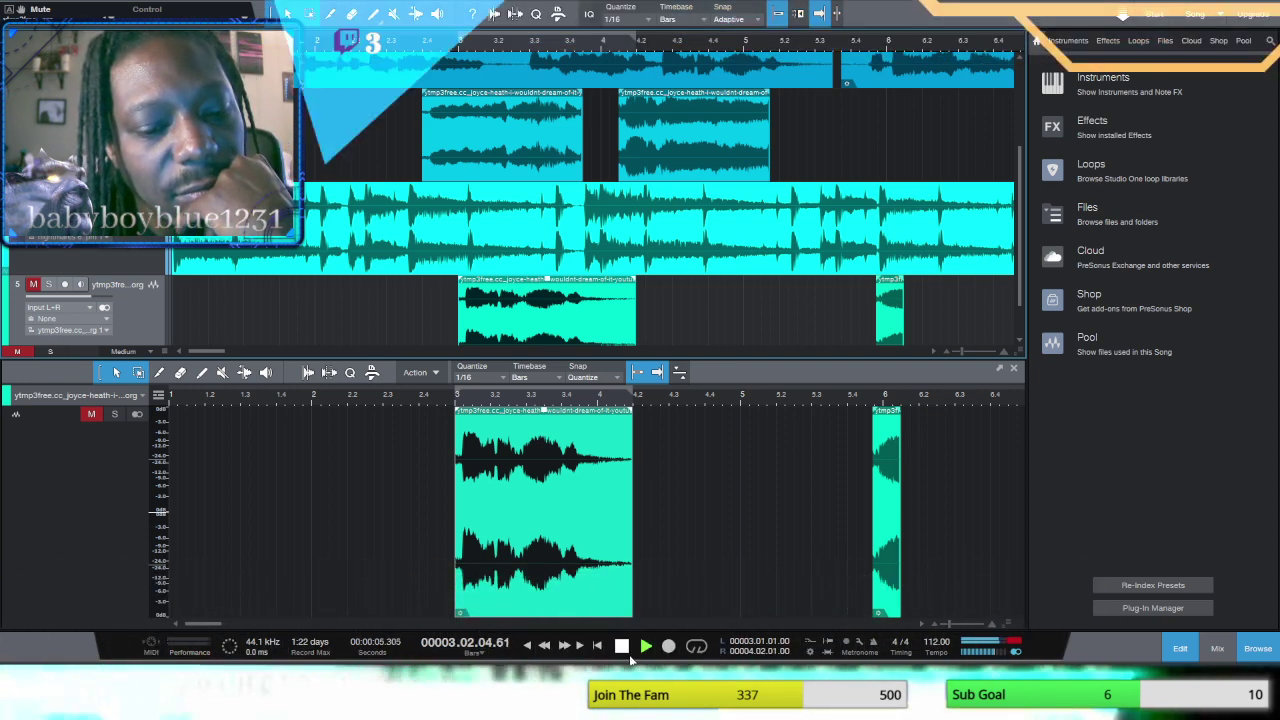
{"action": "key", "text": "space"}
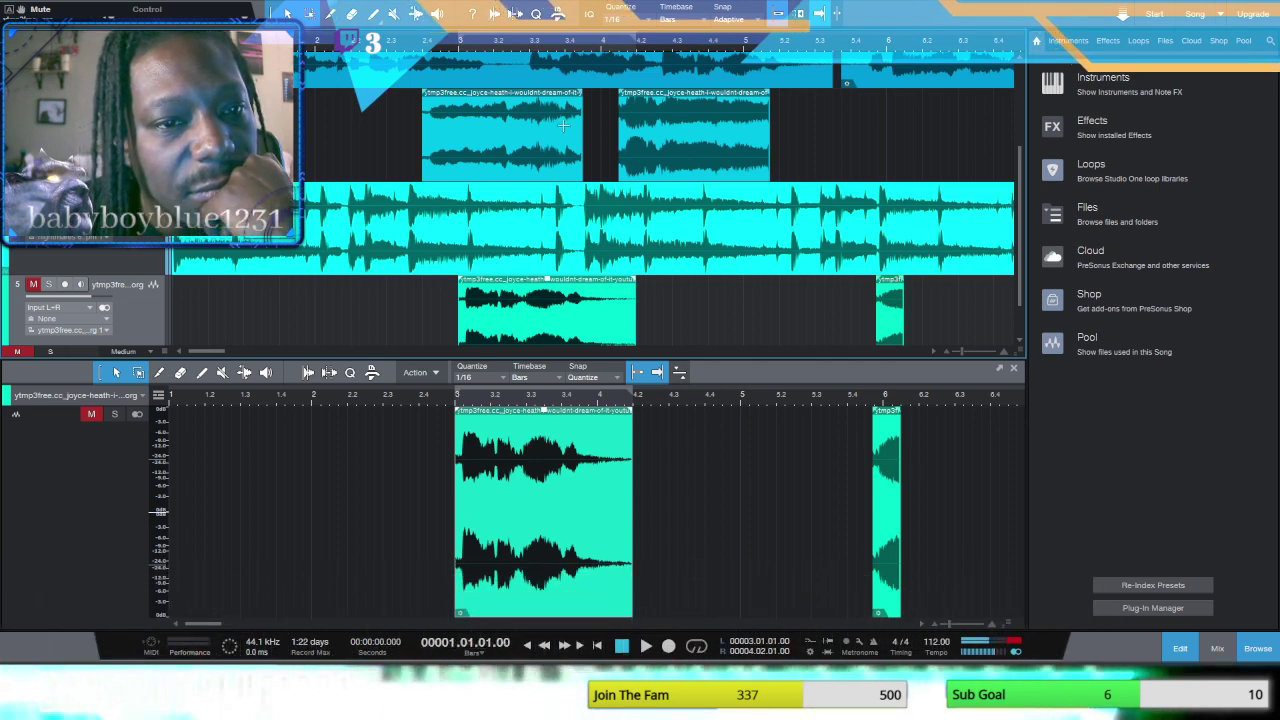
Step: Compare the chops near bar 3 on both sample tracks, and replay from the start with track 5 muted
{"action": "left_click", "coordinate": [558, 133]}
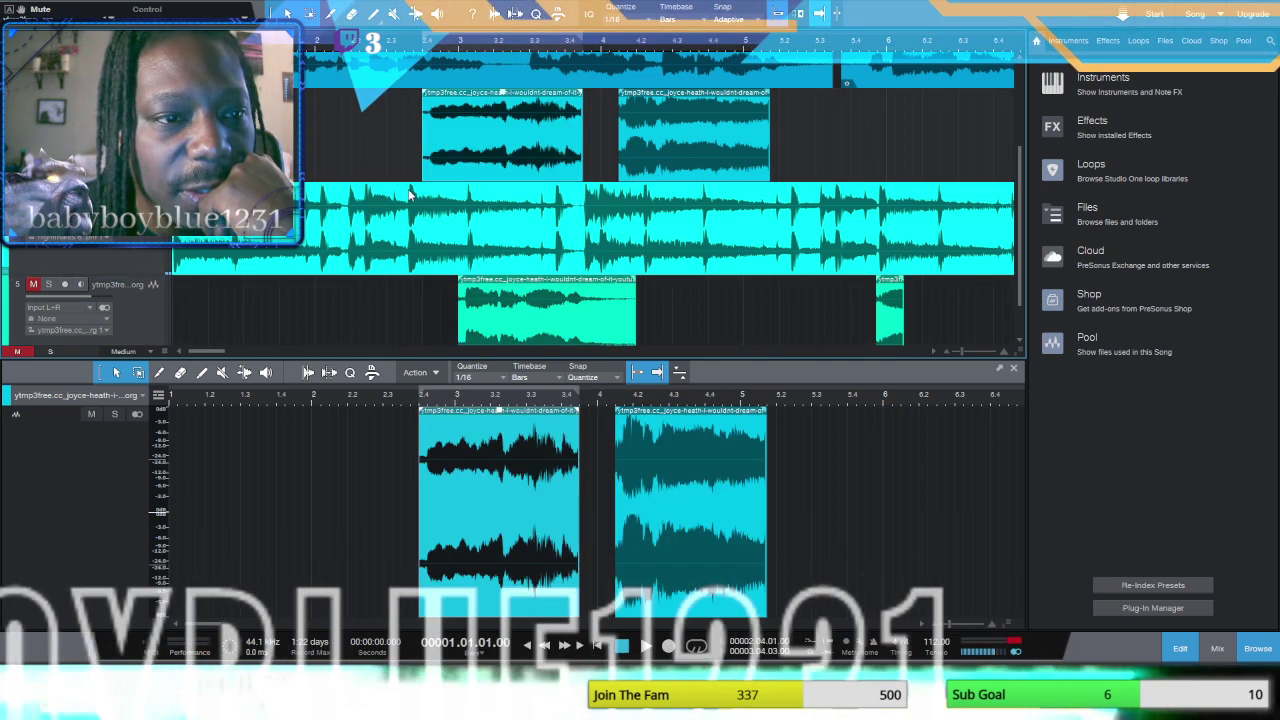
{"action": "left_click", "coordinate": [616, 324]}
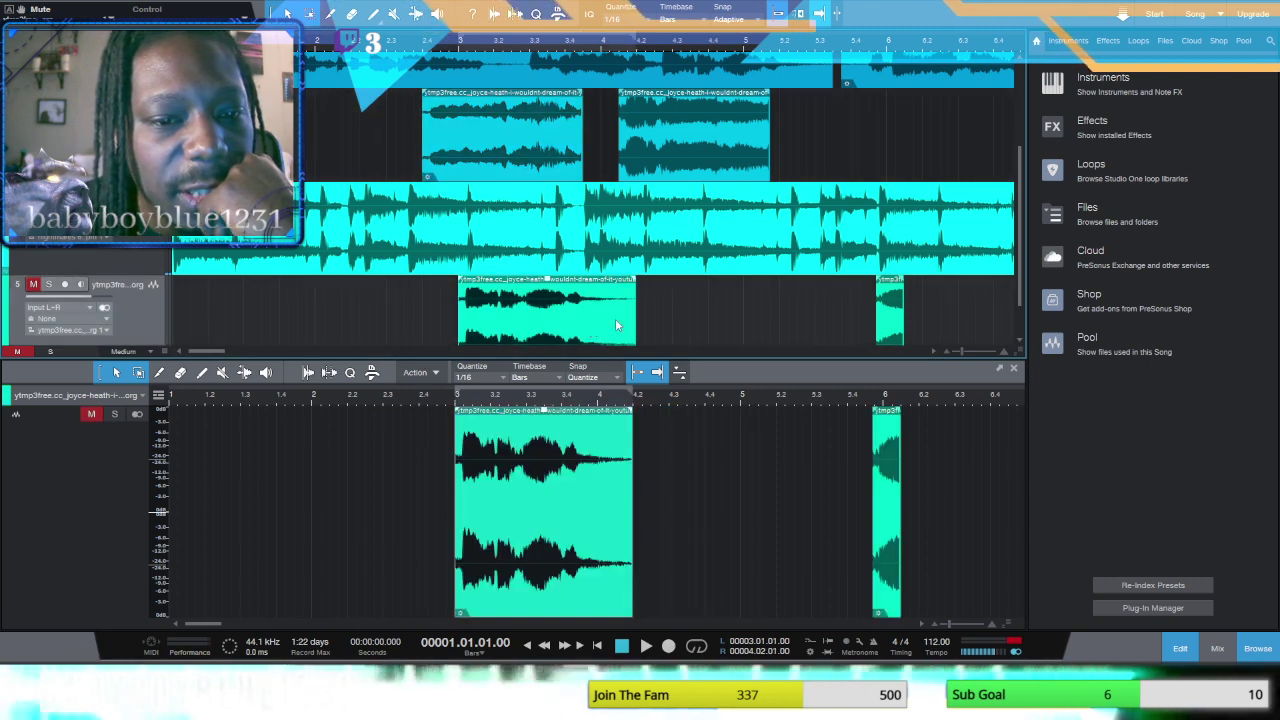
{"action": "left_click", "coordinate": [480, 175]}
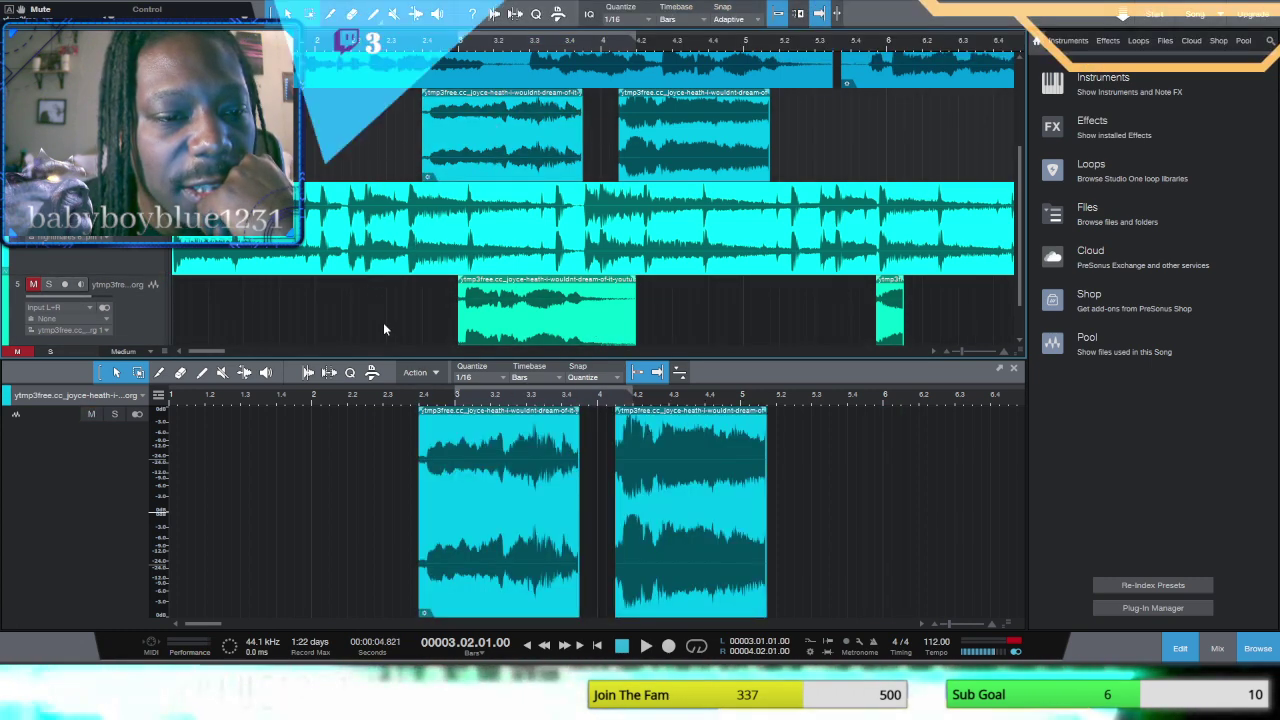
{"action": "left_click", "coordinate": [545, 646]}
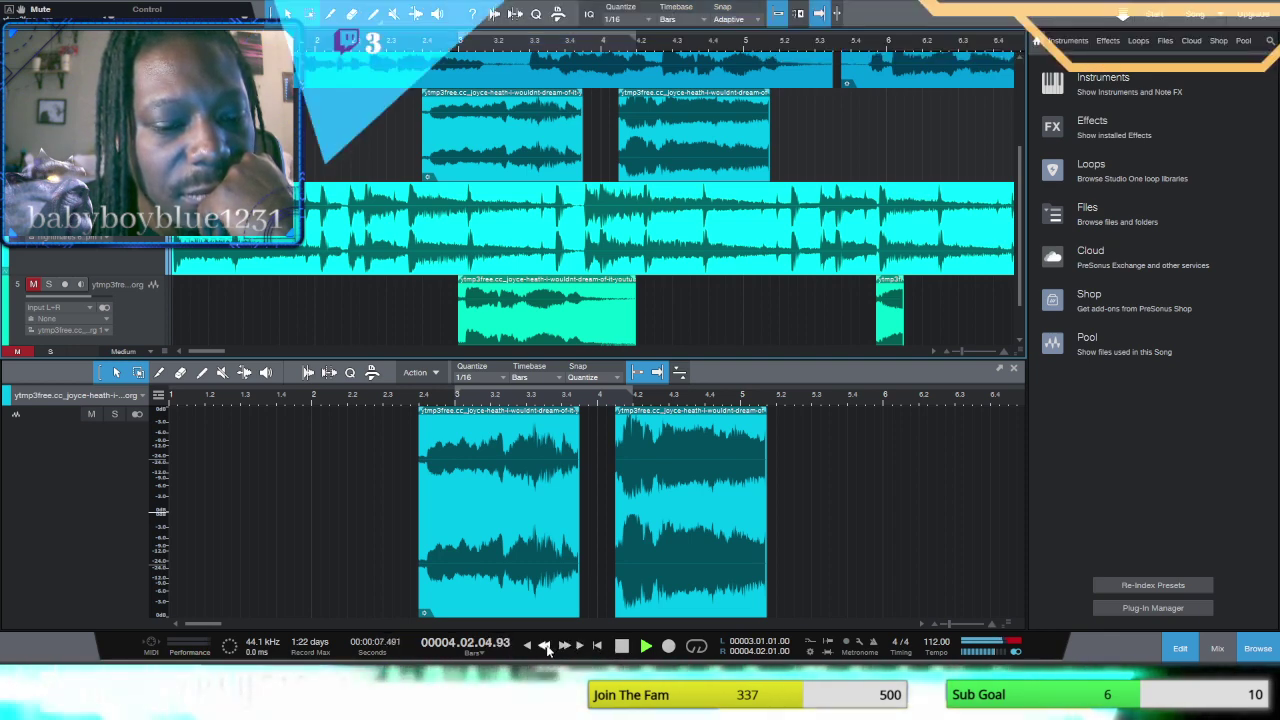
{"action": "left_click", "coordinate": [597, 646]}
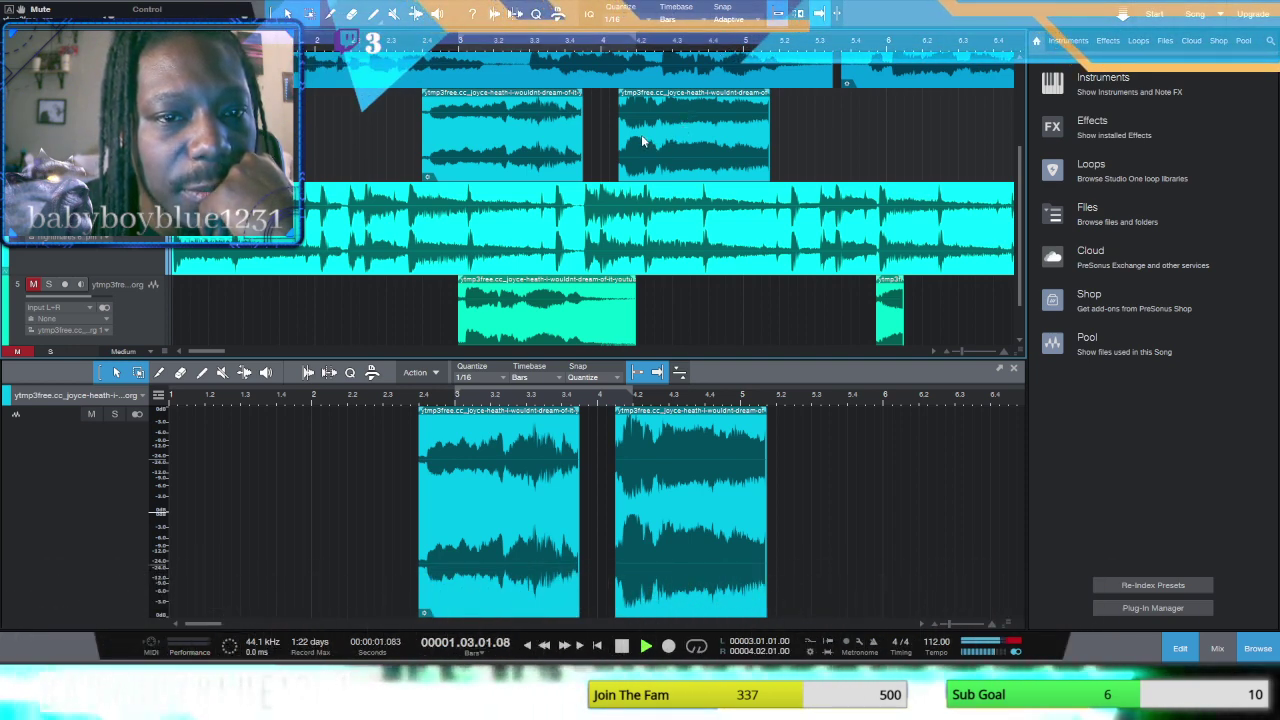
Step: Move the second chop above the beat track to start just after 5.3, and replay it, briefly unmuting track 5
{"action": "left_click_drag", "start_coordinate": [643, 141], "coordinate": [873, 143]}
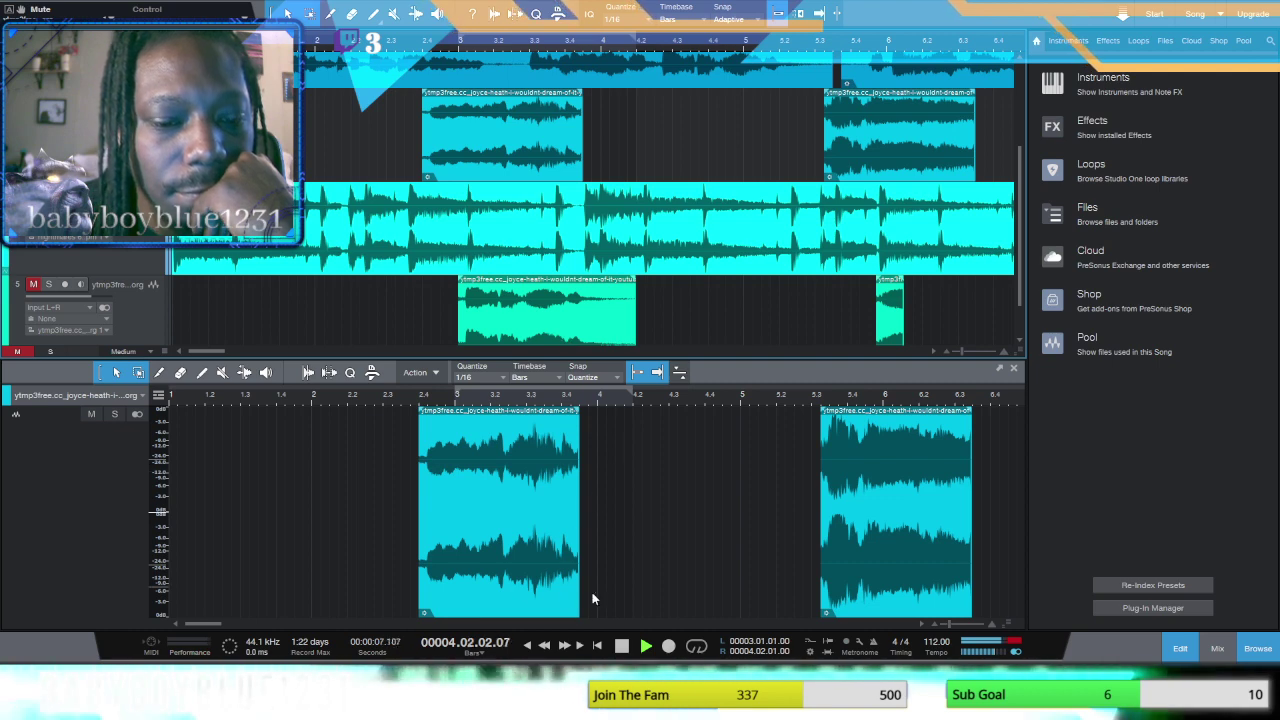
{"action": "left_click", "coordinate": [545, 646]}
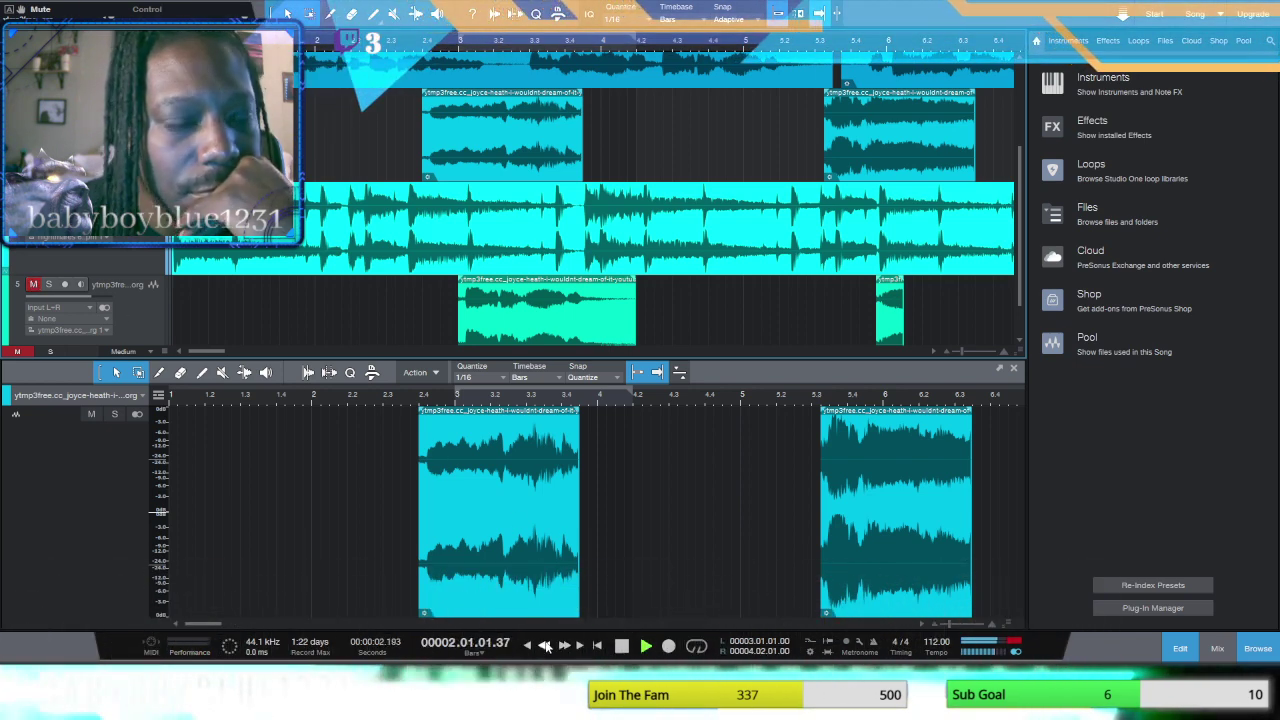
{"action": "left_click", "coordinate": [33, 285]}
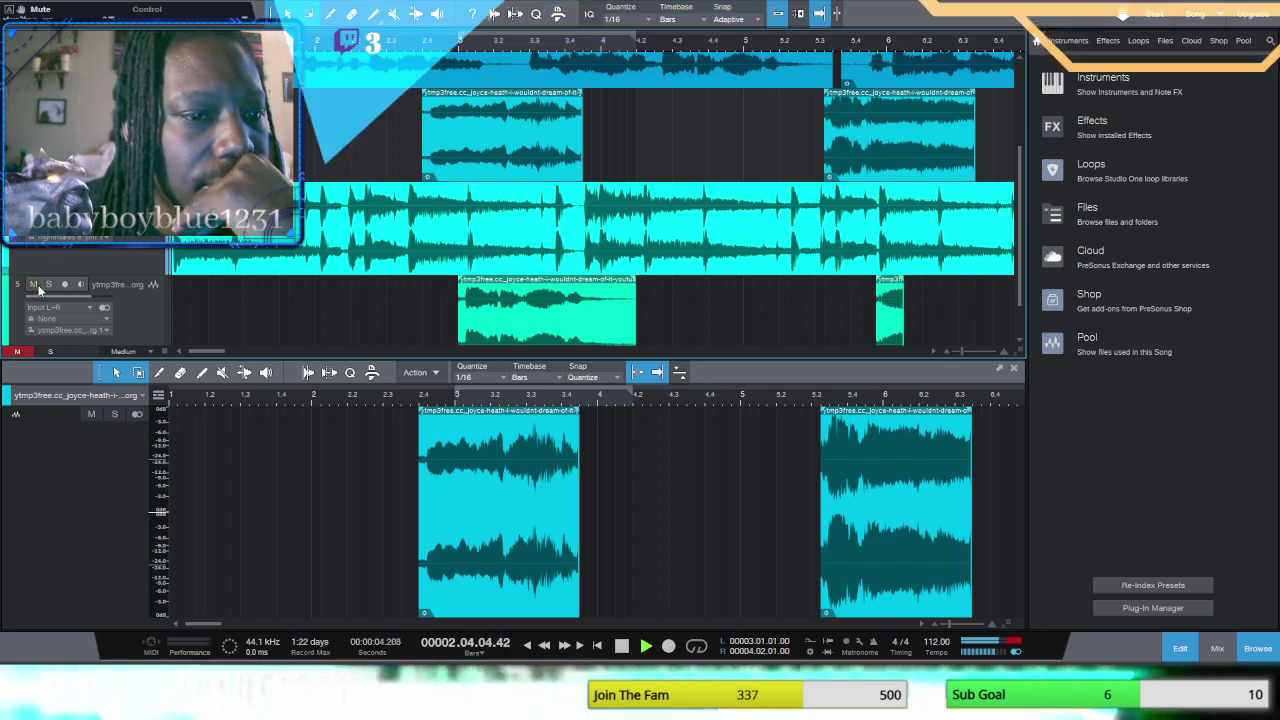
{"action": "left_click", "coordinate": [33, 285]}
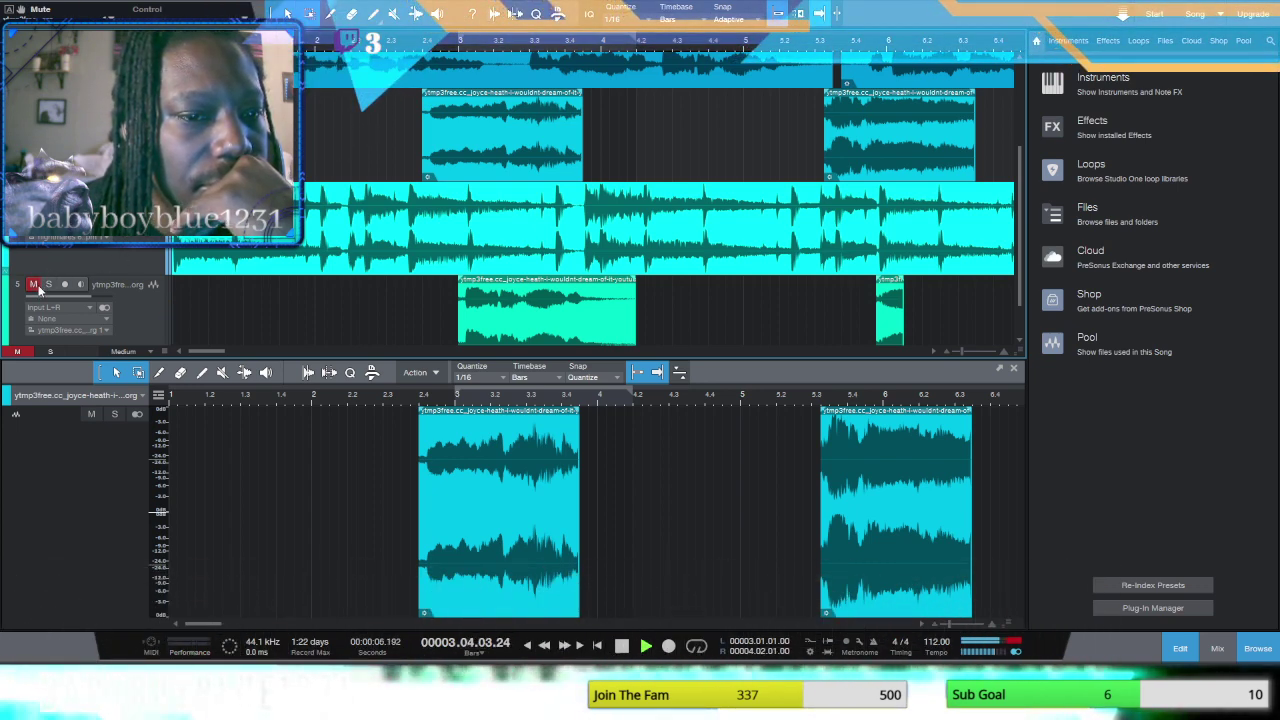
Step: Unmute track 5 and replay the arrangement from the start to hear both sample tracks over the beat
{"action": "left_click", "coordinate": [546, 648]}
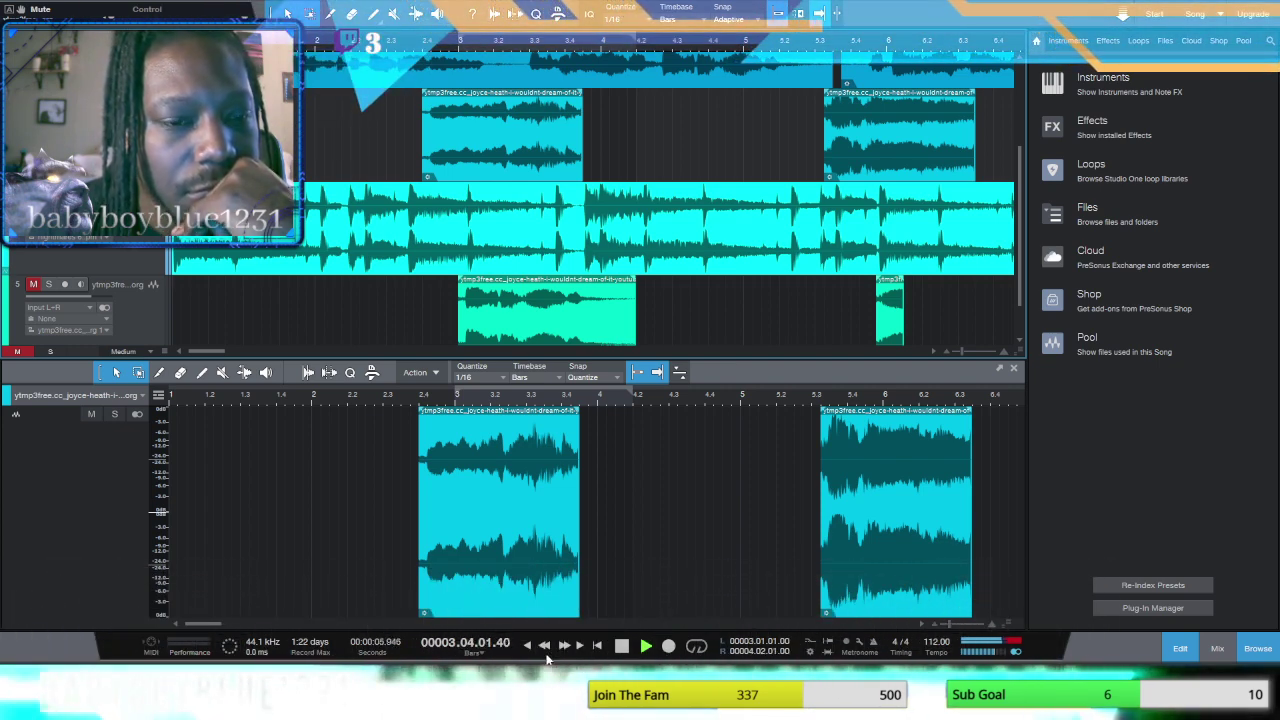
{"action": "left_click", "coordinate": [545, 647]}
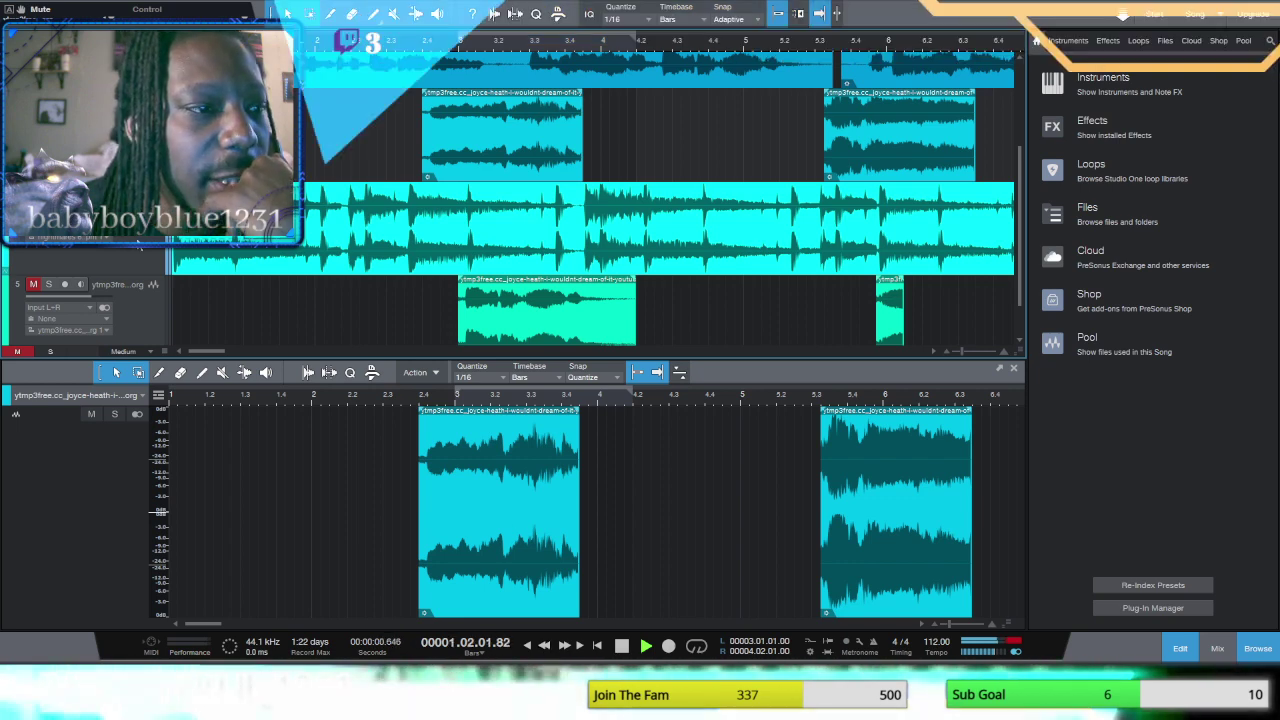
{"action": "left_click", "coordinate": [447, 161]}
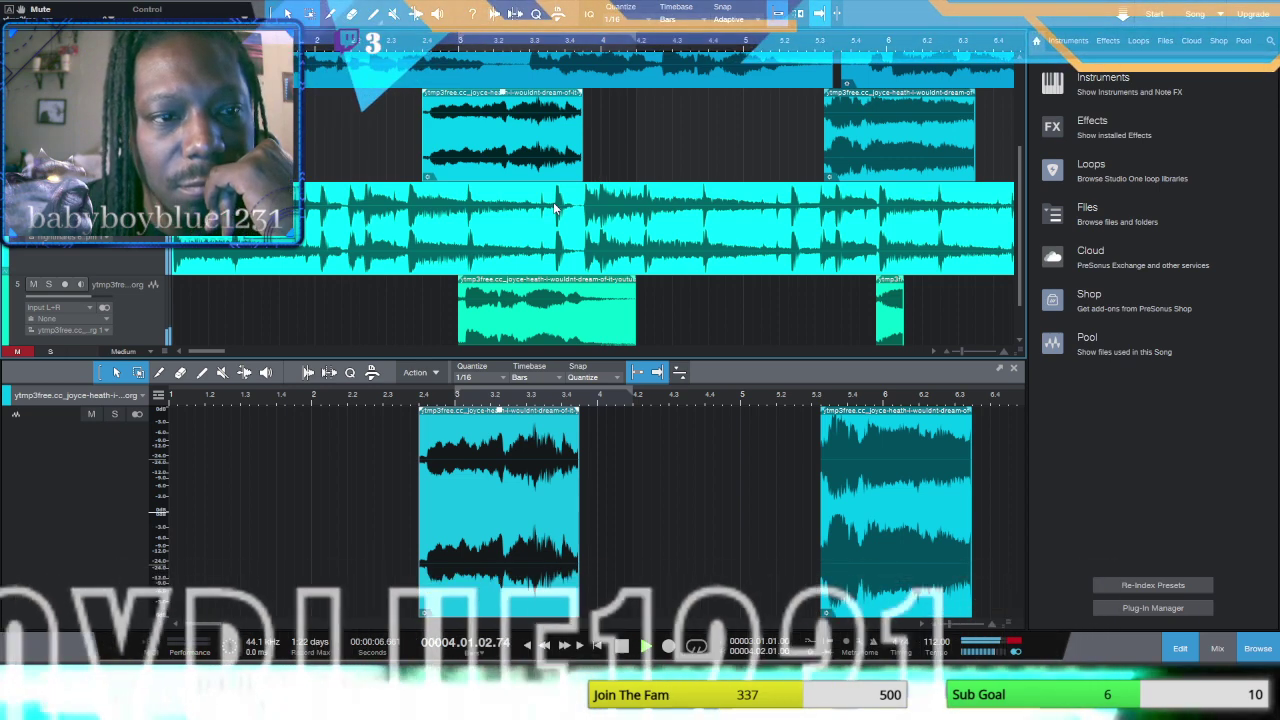
{"action": "left_click", "coordinate": [527, 646]}
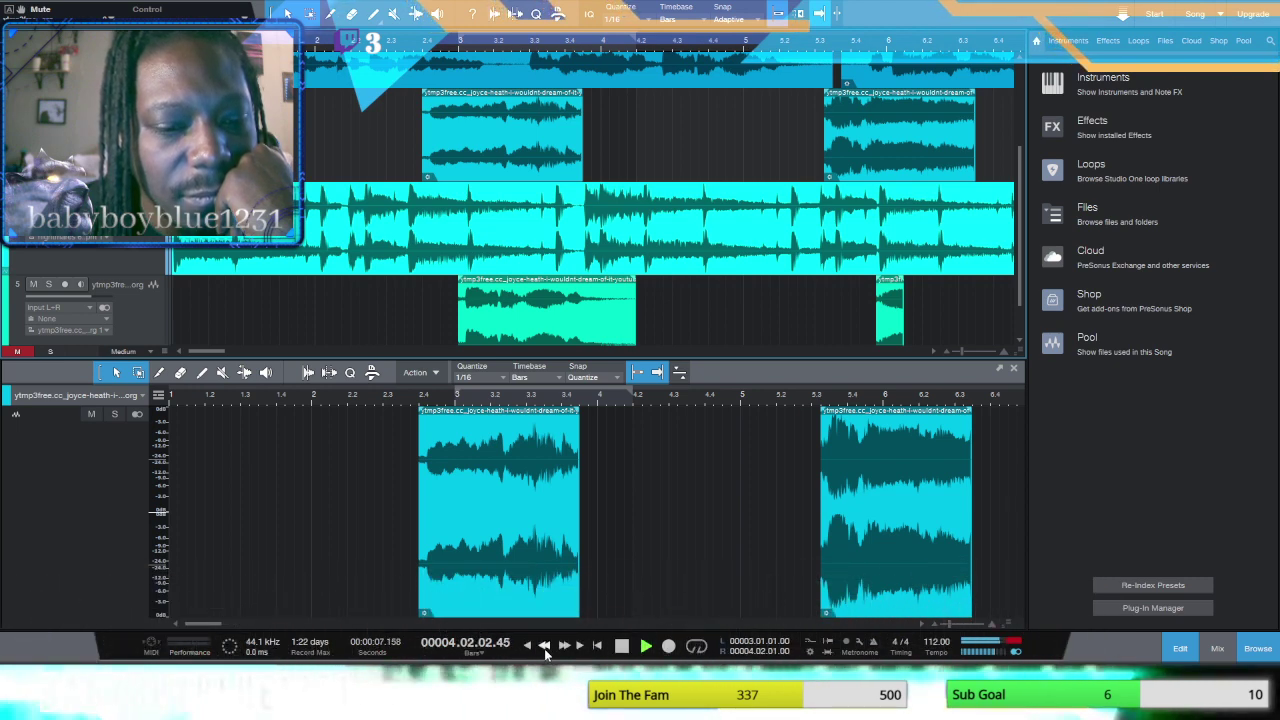
Step: Replay the arrangement several times, checking the second chop above the beat track against the beat
{"action": "left_click", "coordinate": [544, 646]}
{"action": "left_click", "coordinate": [868, 140]}
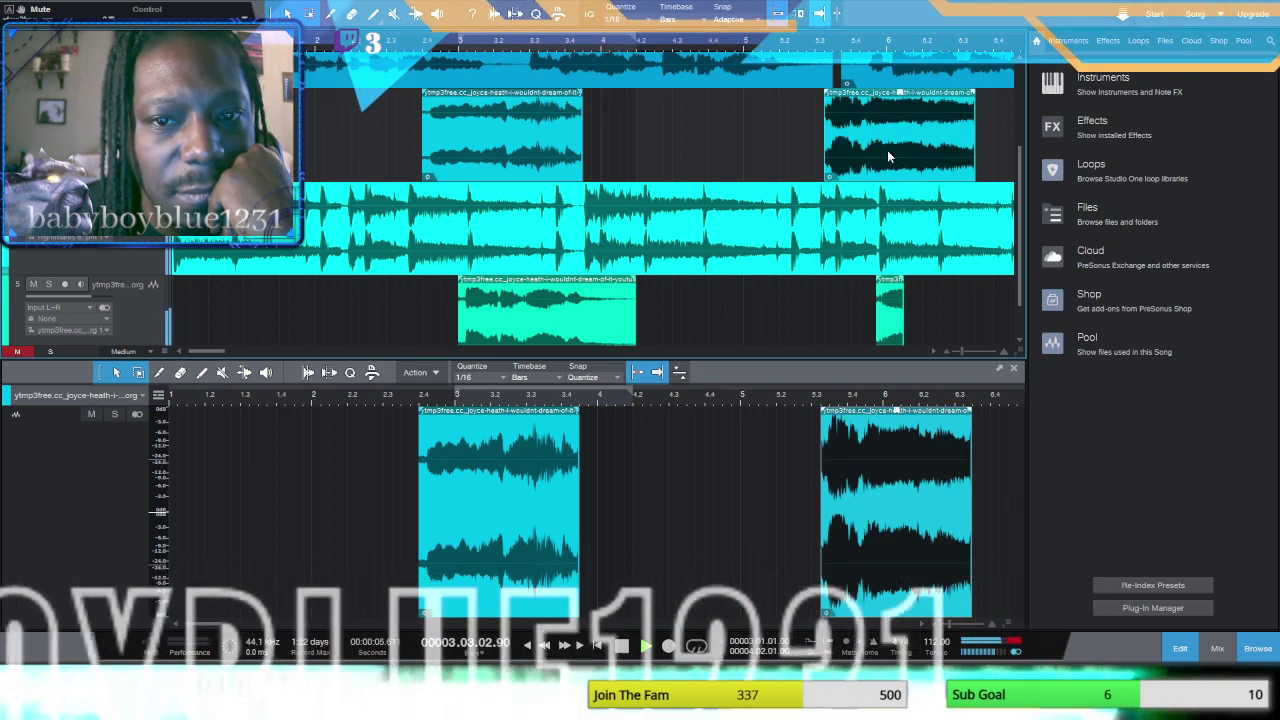
{"action": "left_click", "coordinate": [782, 155]}
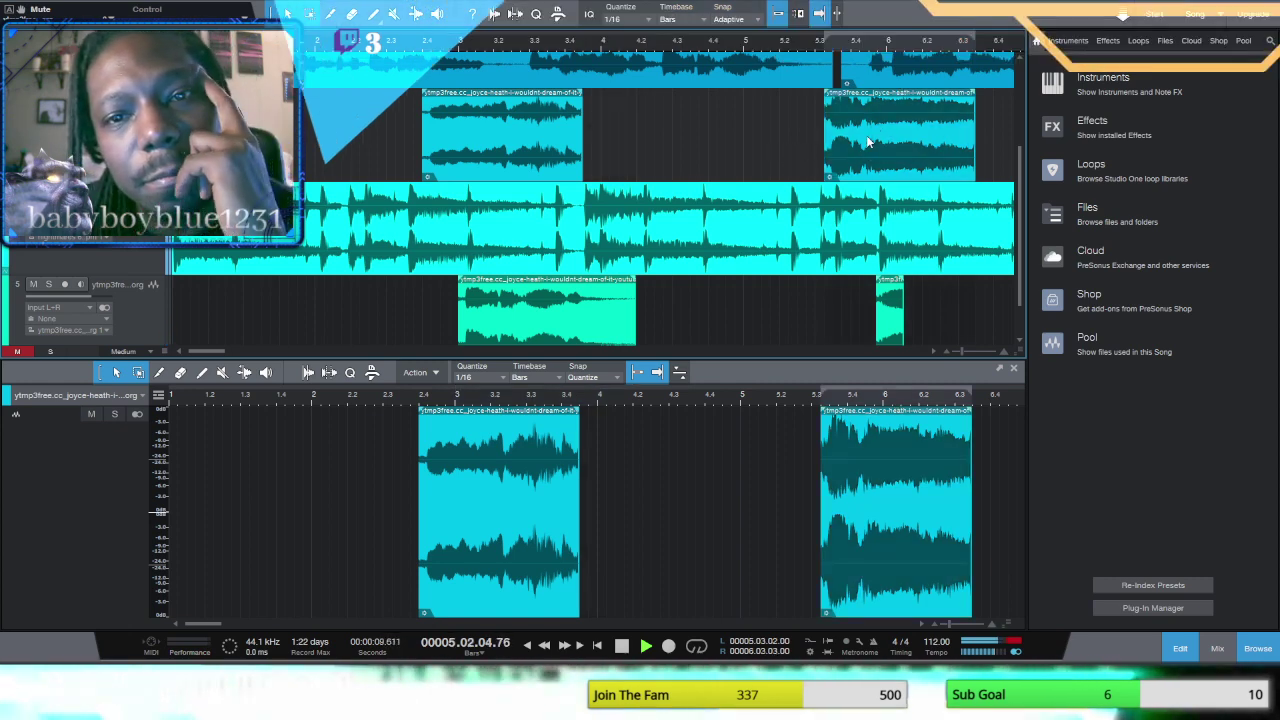
{"action": "left_click", "coordinate": [868, 142]}
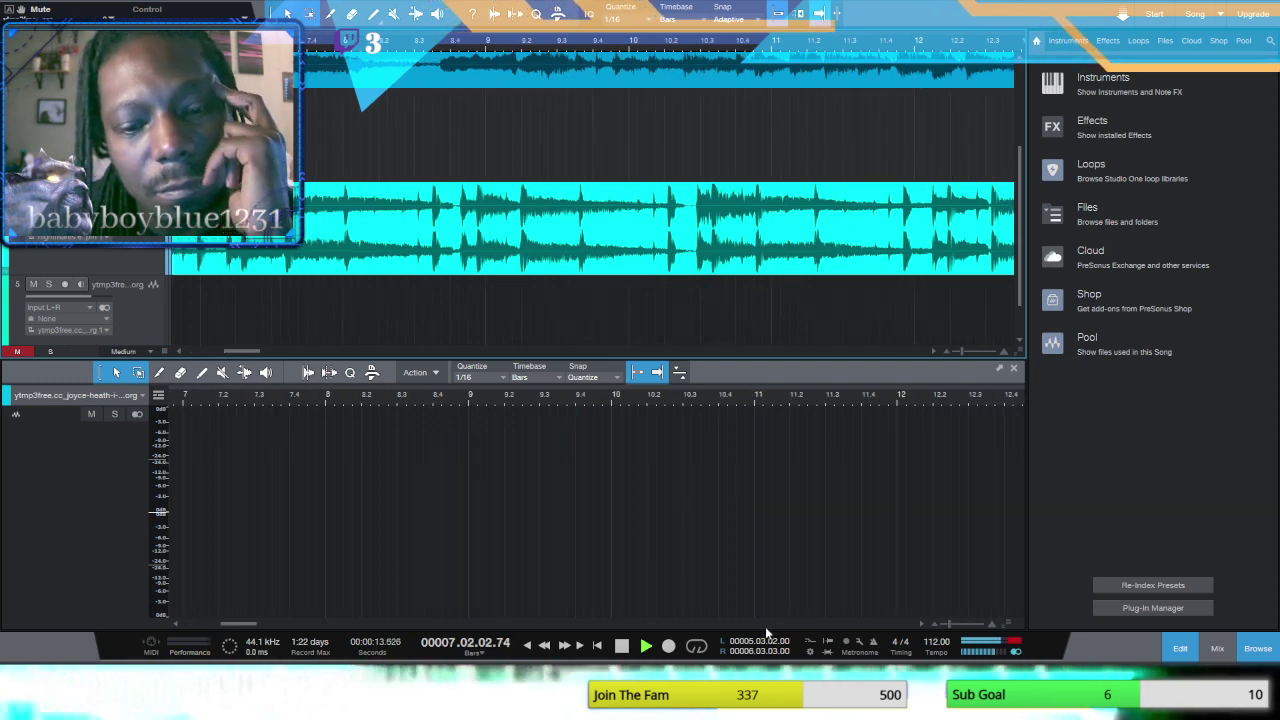
{"action": "left_click", "coordinate": [545, 645]}
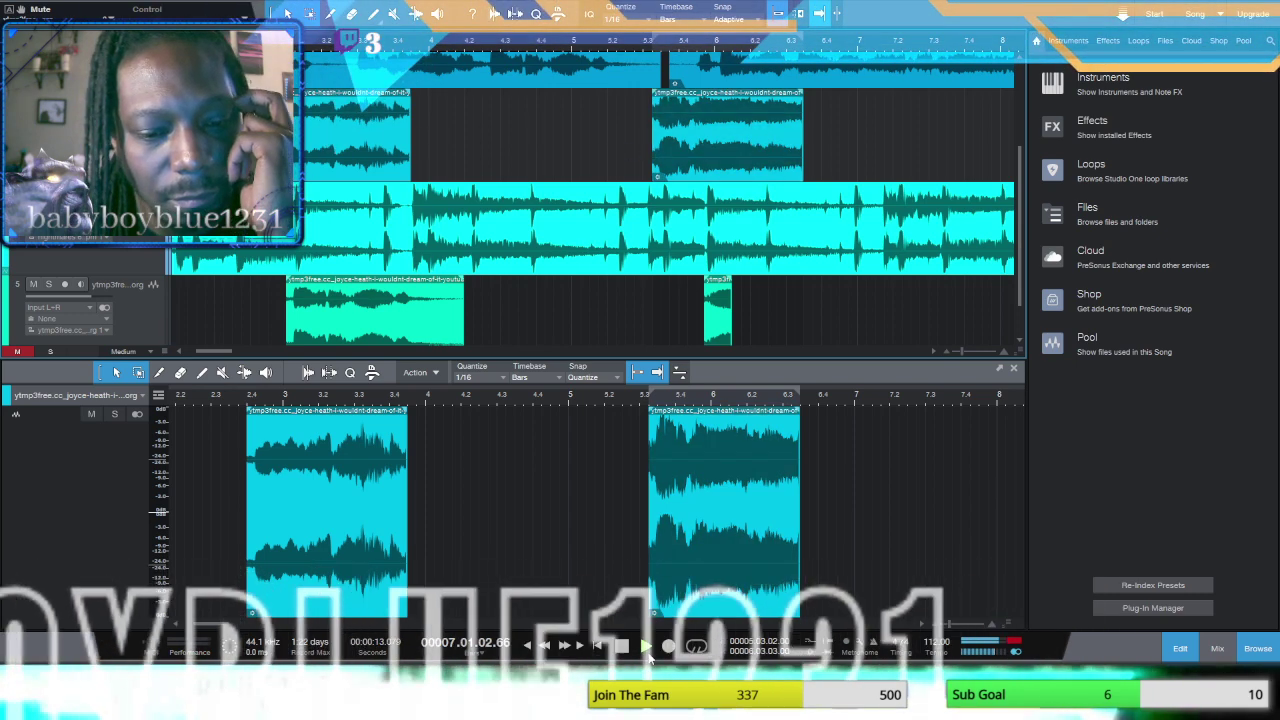
{"action": "left_click", "coordinate": [545, 646]}
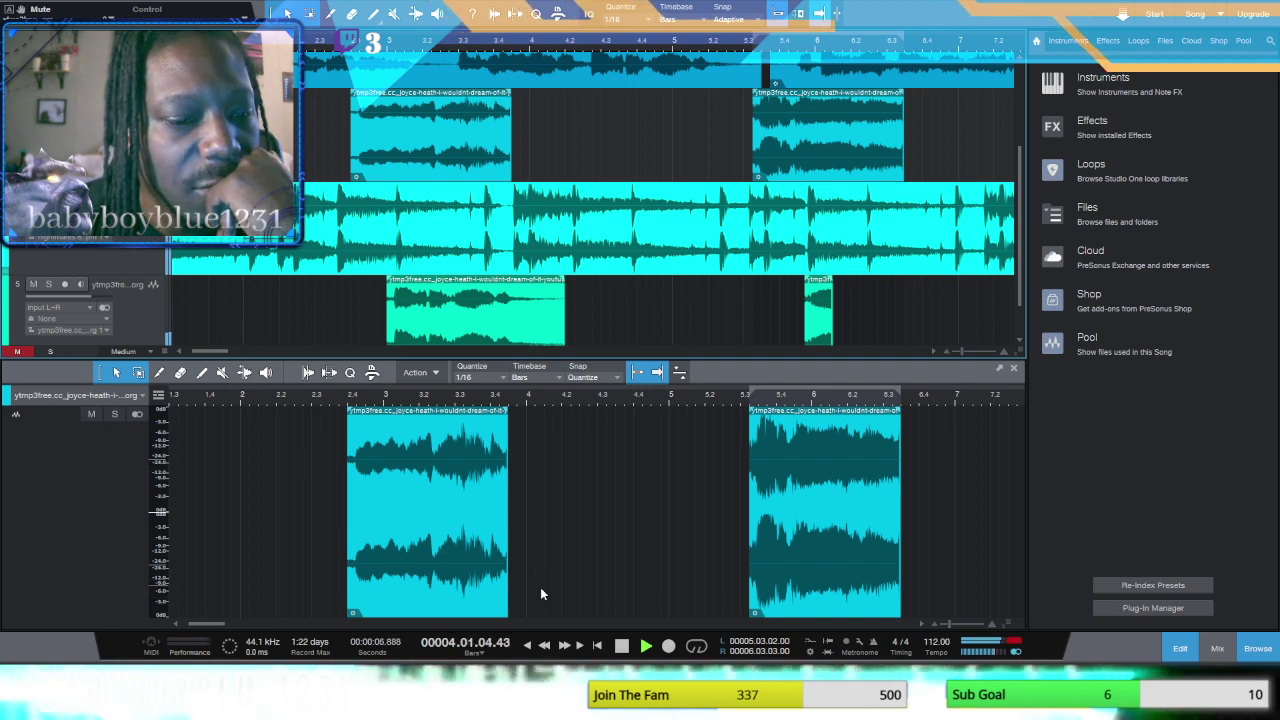
Step: Stop playback and replay the arrangement from the start with both sample tracks audible
{"action": "left_click", "coordinate": [619, 646]}
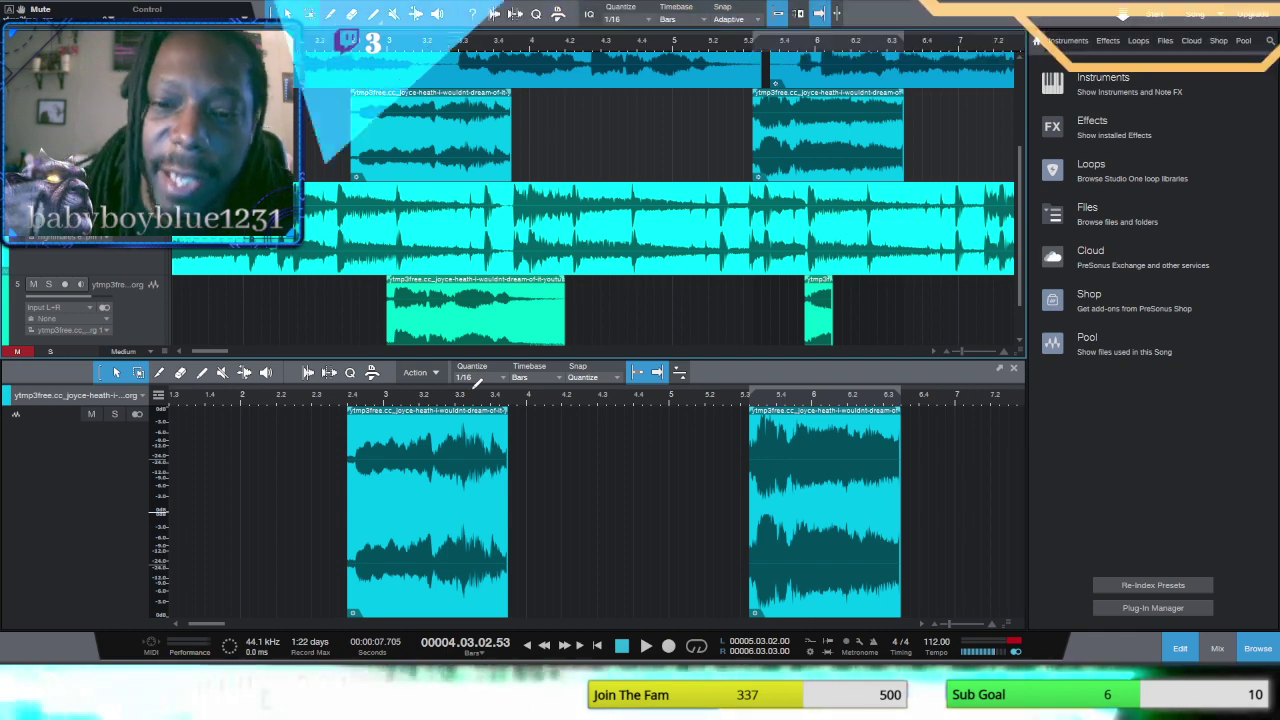
{"action": "left_click", "coordinate": [546, 648]}
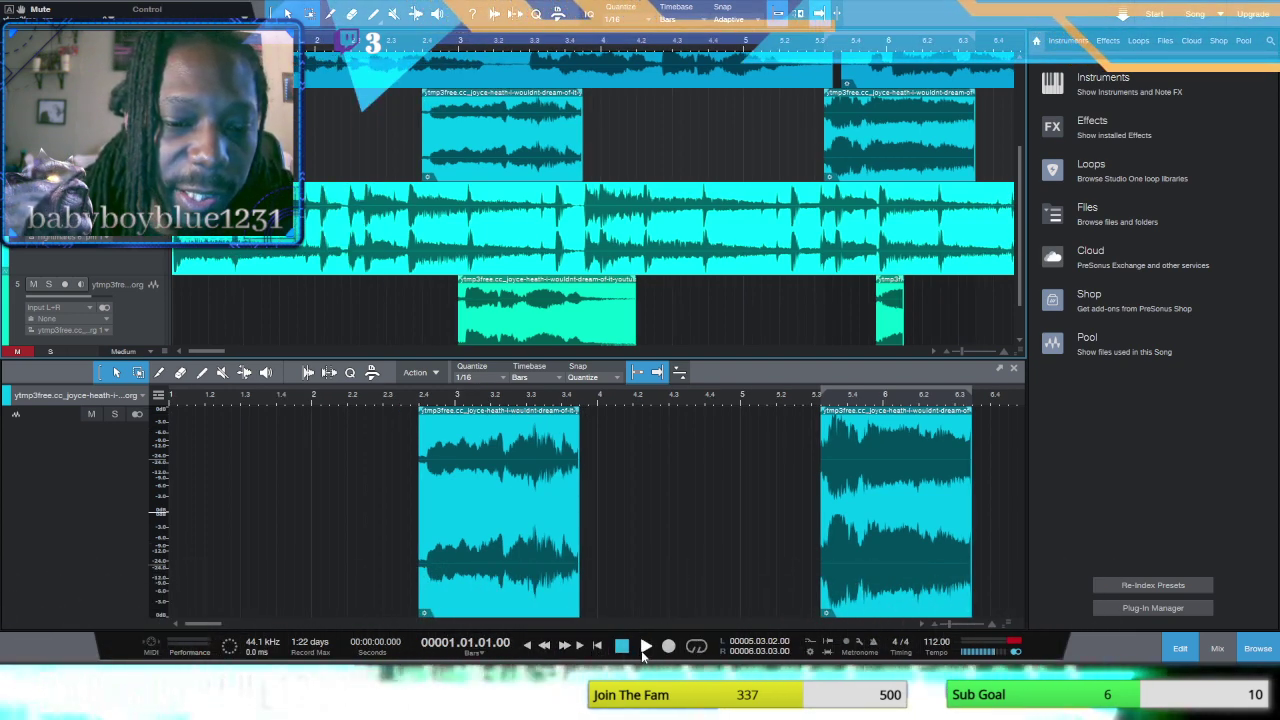
{"action": "left_click", "coordinate": [645, 647]}
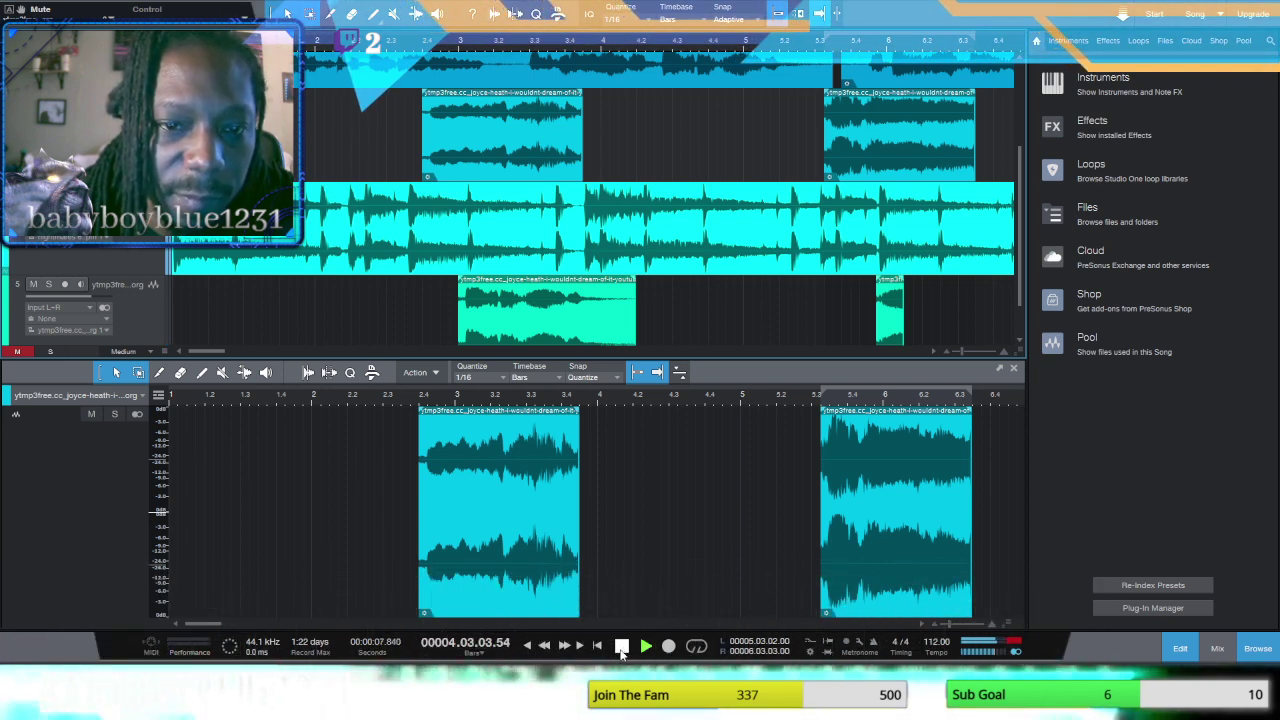
{"action": "left_click", "coordinate": [620, 647]}
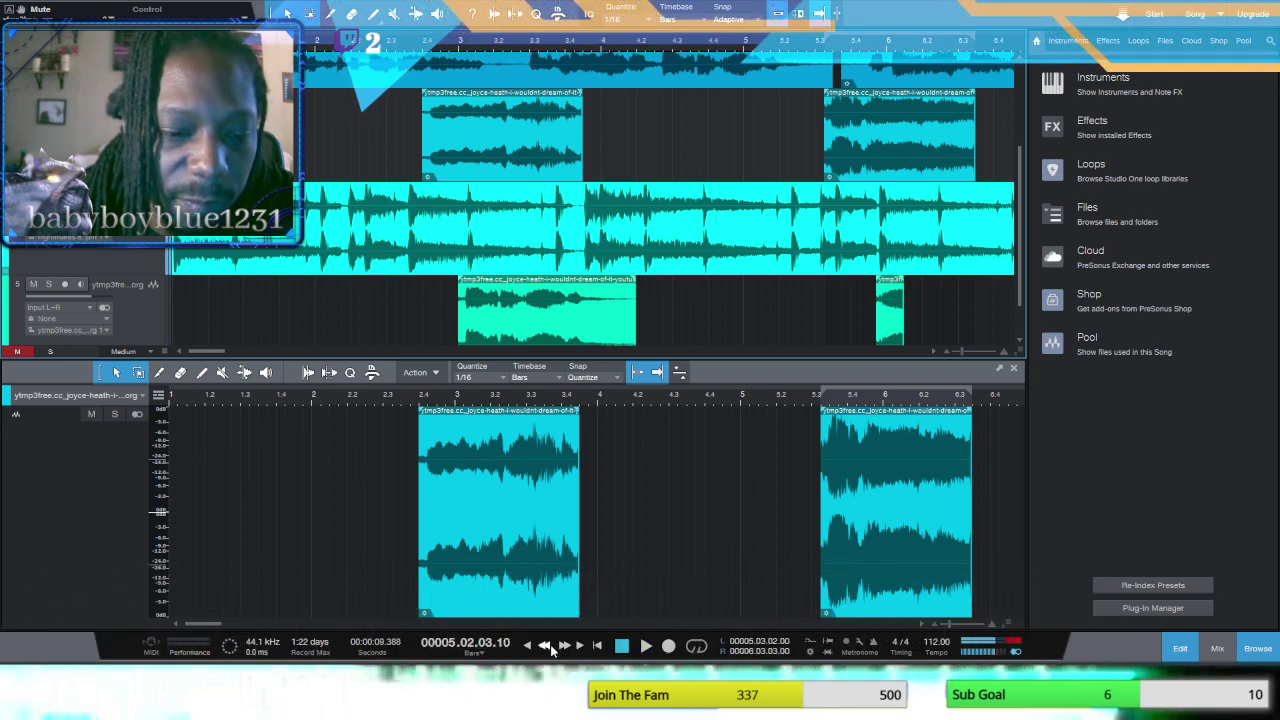
{"action": "left_click", "coordinate": [620, 647]}
{"action": "left_click", "coordinate": [646, 647]}
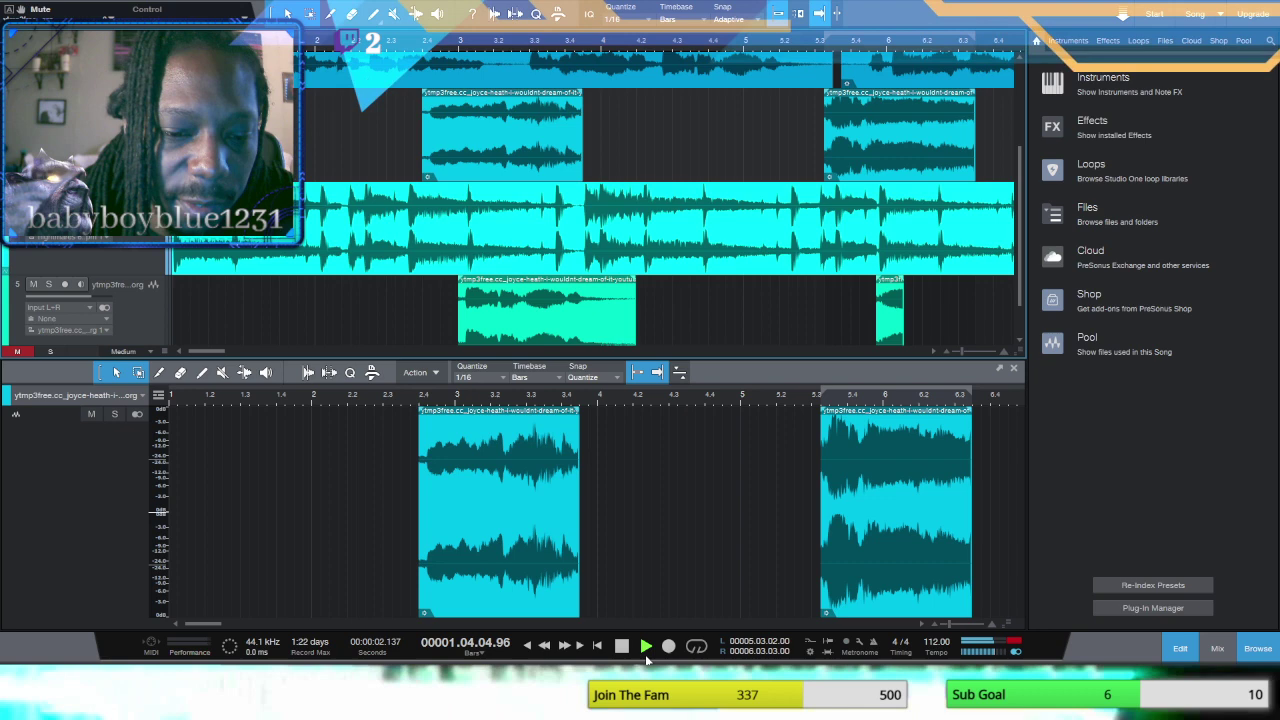
Step: Mute the sample track above the beat, replay the arrangement, select the long chop on track 5 and stop playback
{"action": "left_click", "coordinate": [543, 648]}
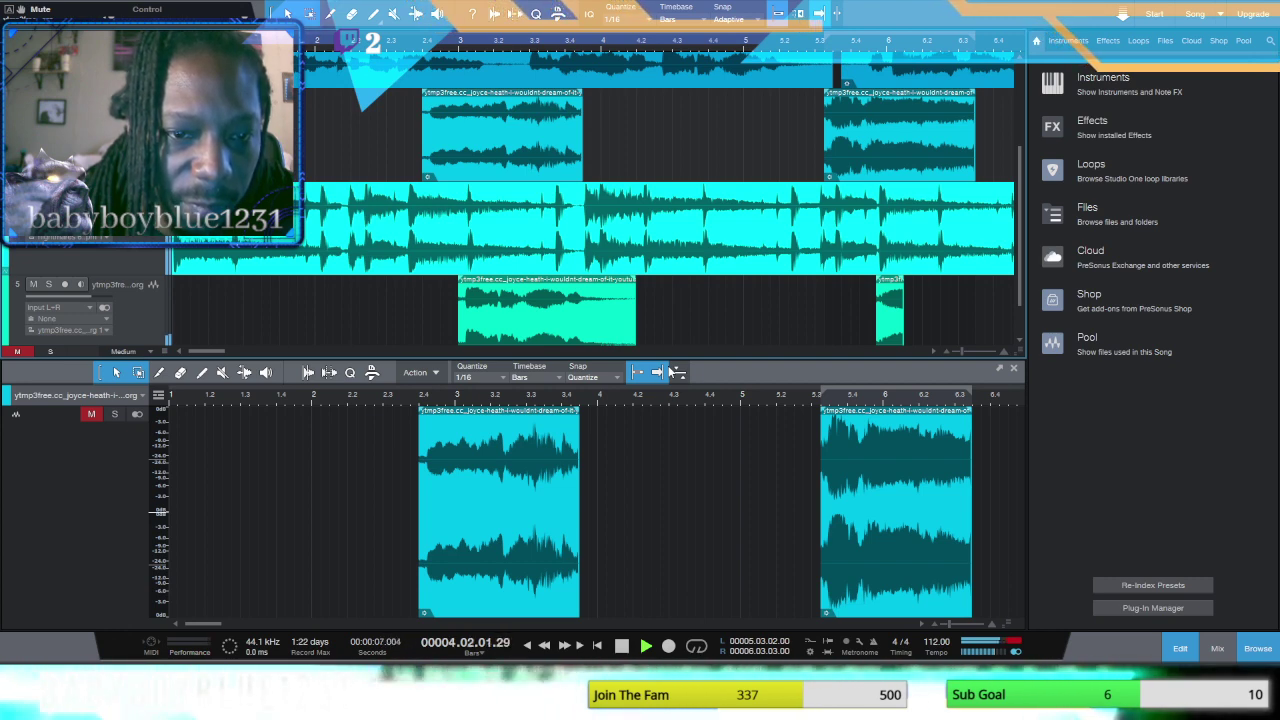
{"action": "scroll", "coordinate": [729, 314], "scroll_direction": "down", "scroll_amount": 1}
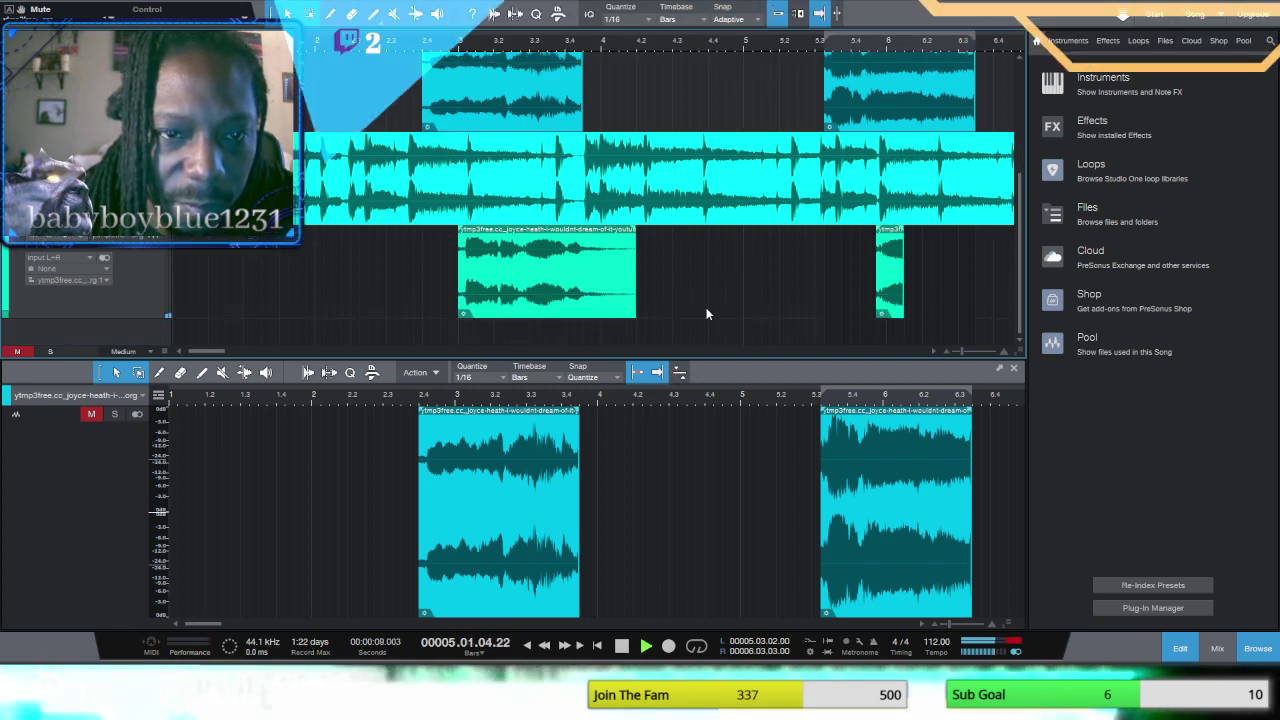
{"action": "left_click", "coordinate": [613, 281]}
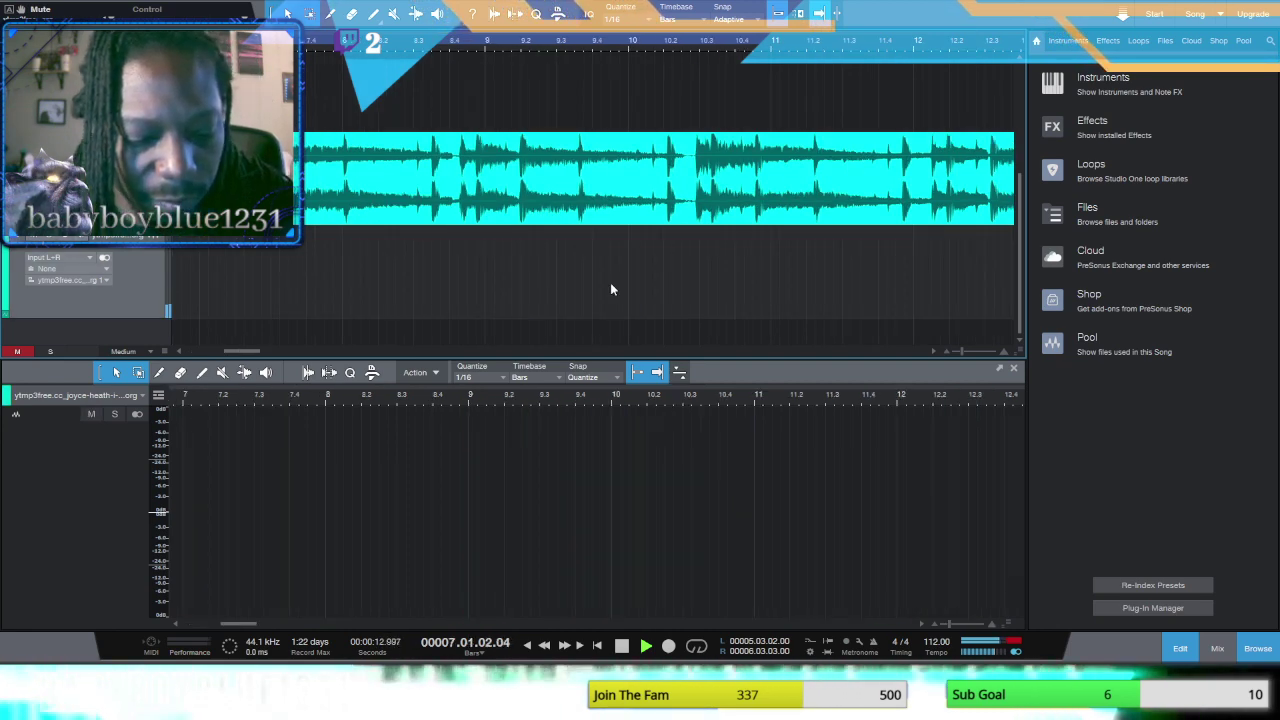
{"action": "left_click", "coordinate": [622, 645]}
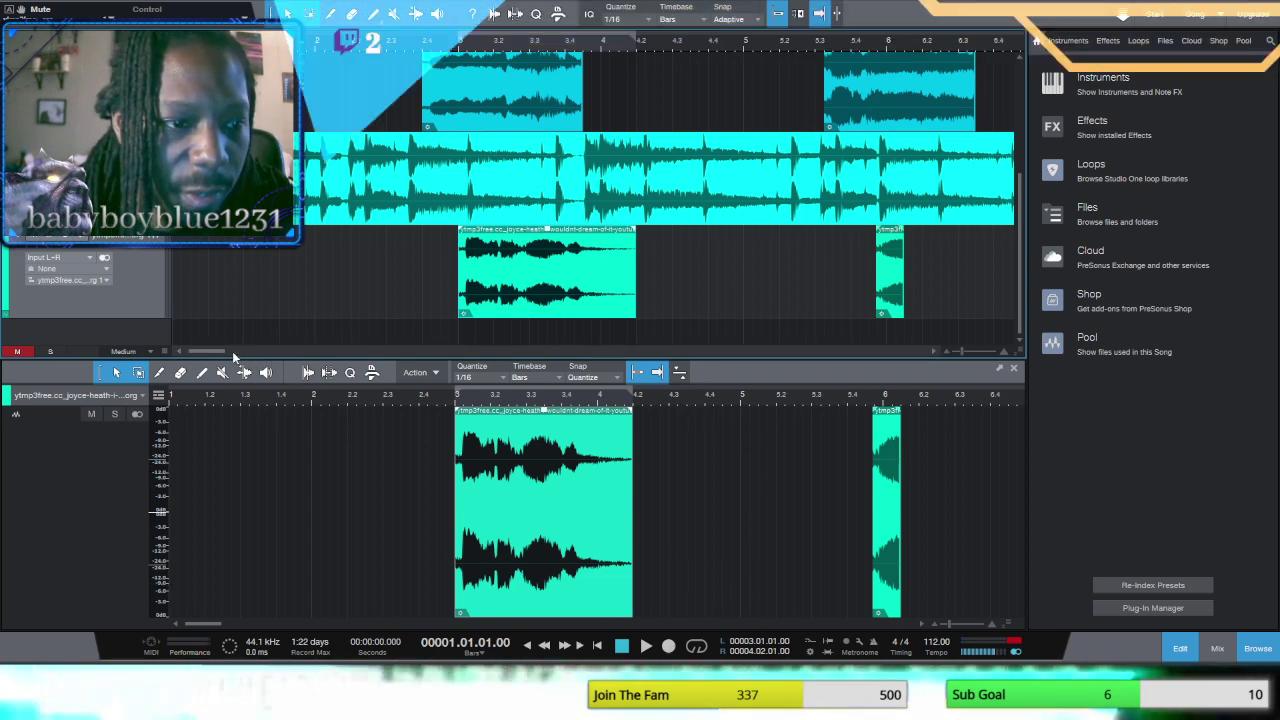
Step: Move the short chop on track 5 to start at 4.3, and paste a copy of the long chop at 6.2.4
{"action": "mouse_move", "coordinate": [216, 350]}
{"action": "left_mouse_down"}
{"action": "mouse_move", "coordinate": [245, 350]}
{"action": "mouse_move", "coordinate": [221, 349]}
{"action": "left_mouse_up"}
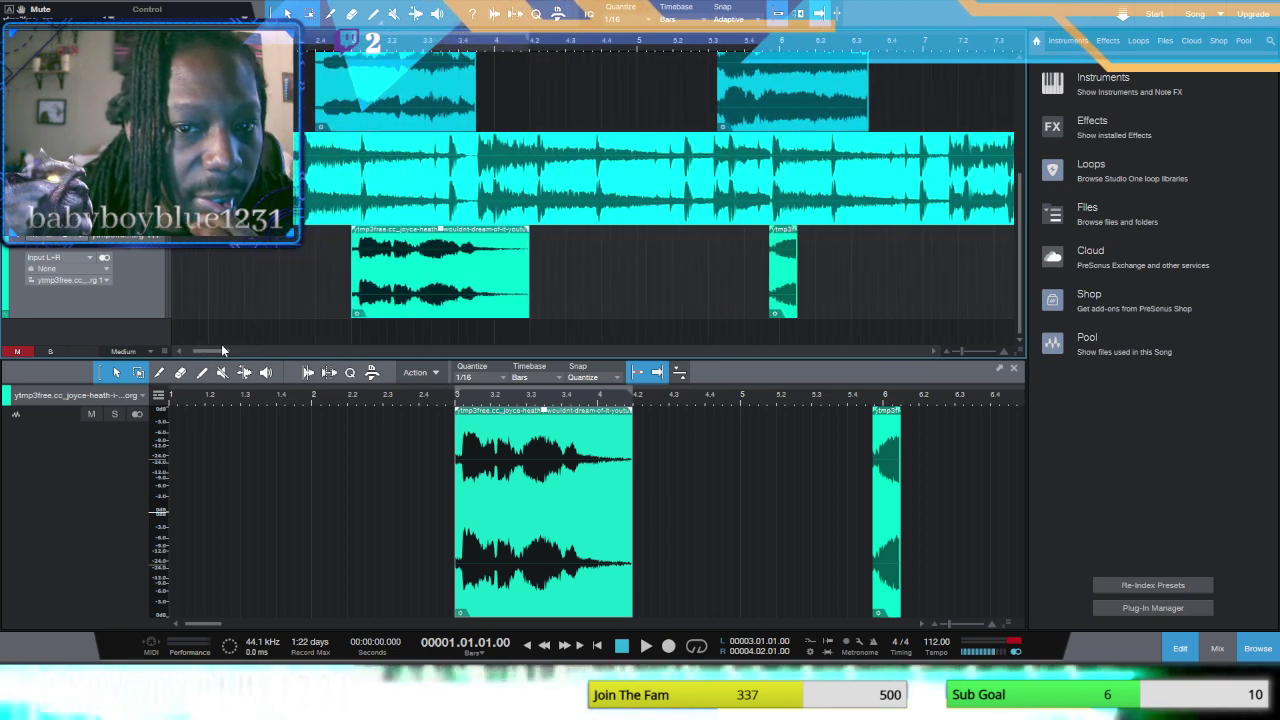
{"action": "left_click_drag", "start_coordinate": [787, 283], "coordinate": [657, 307]}
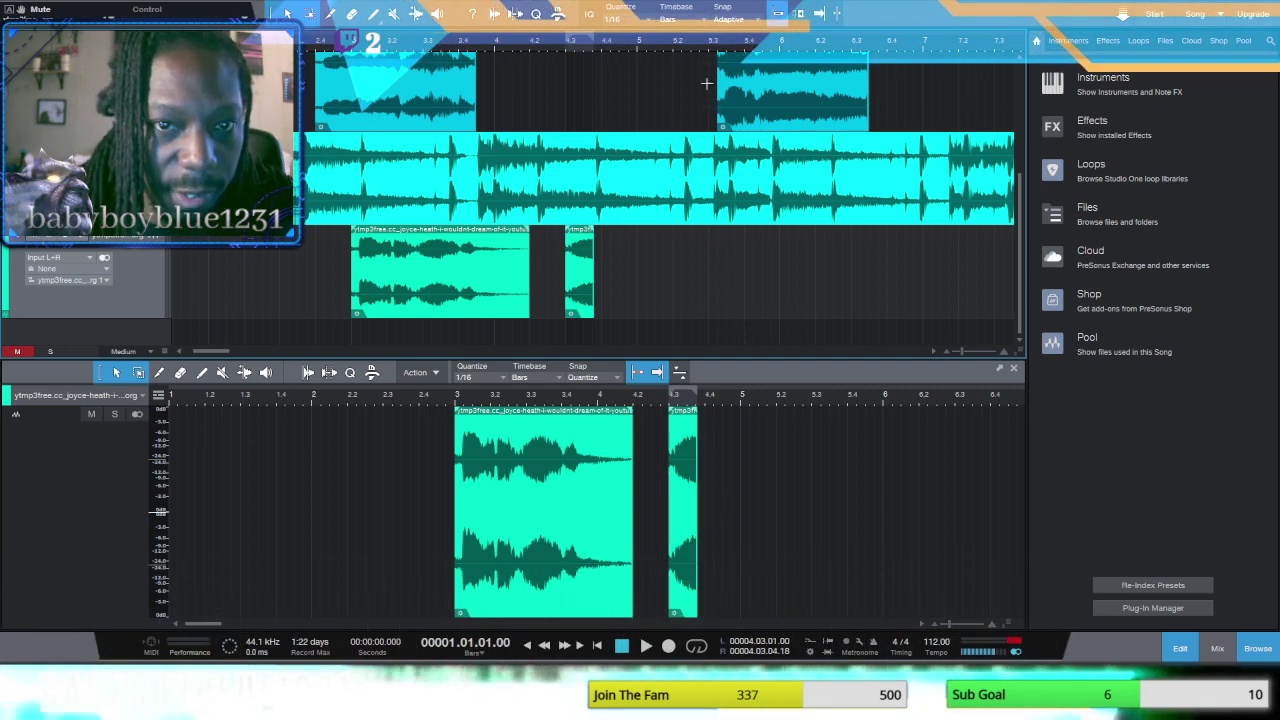
{"action": "left_click", "coordinate": [704, 80]}
{"action": "key", "text": "Delete"}
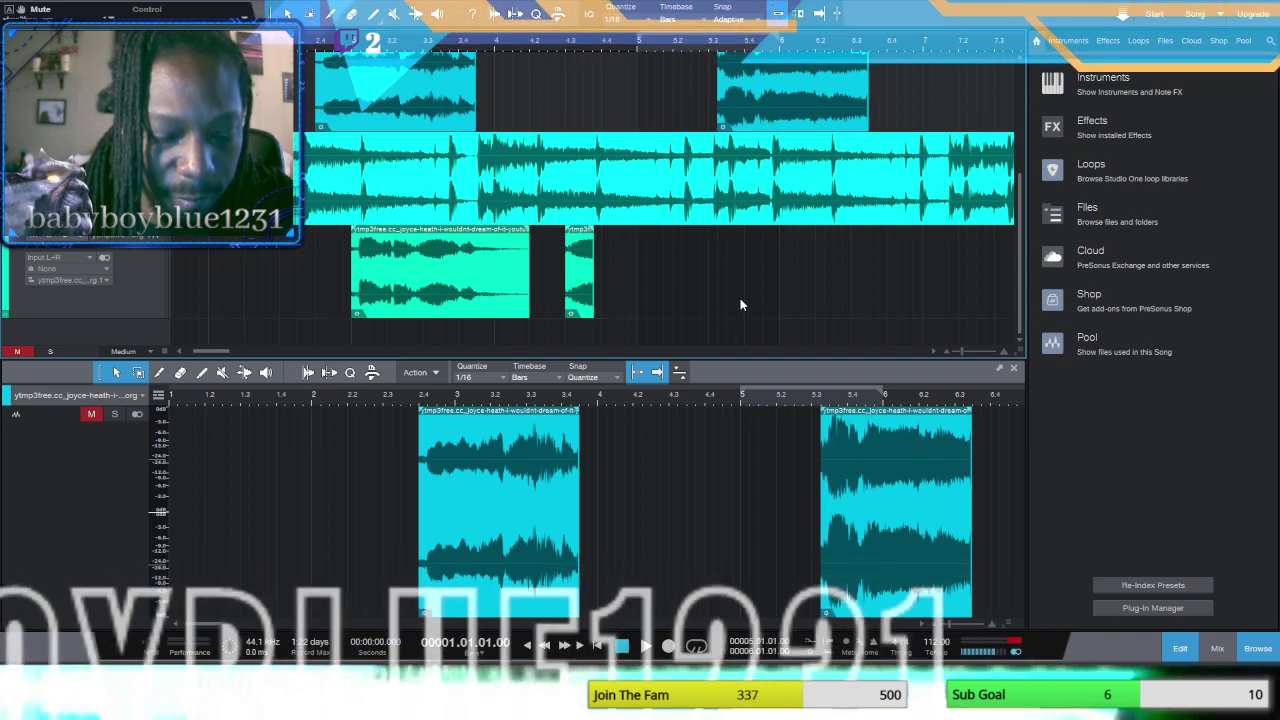
{"action": "key", "text": "ctrl+v"}
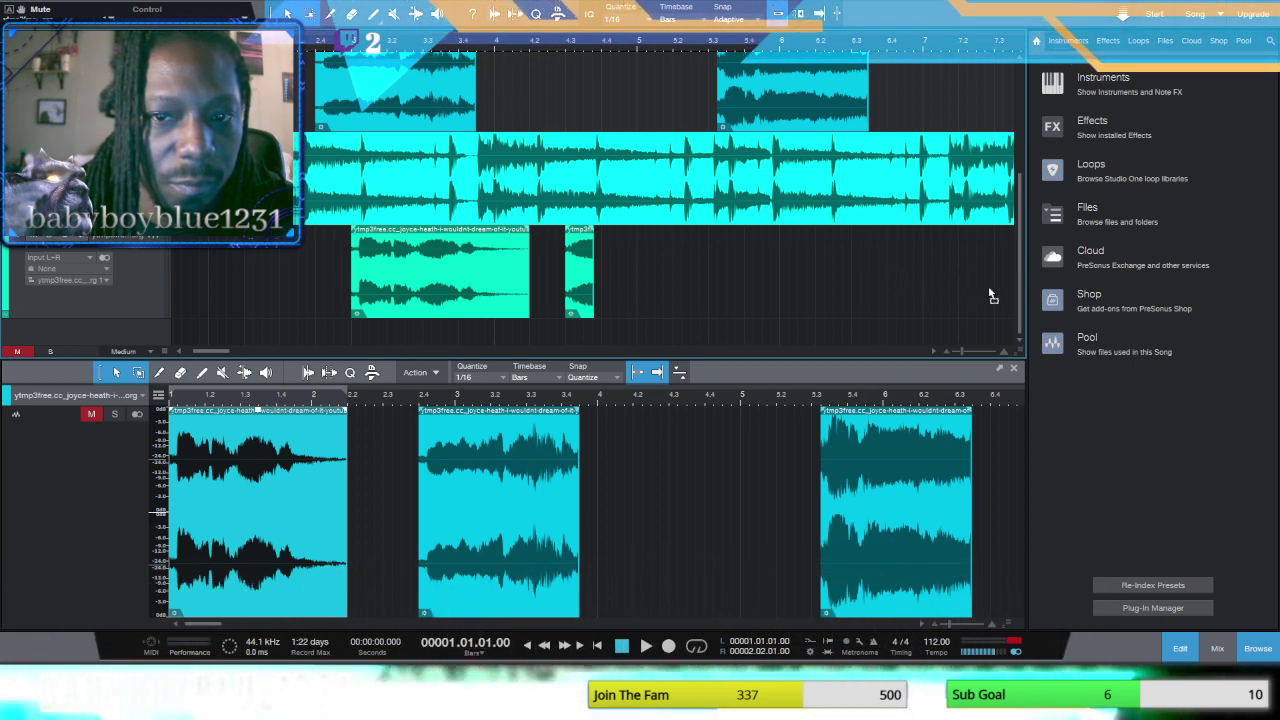
{"action": "key", "text": "ctrl+v"}
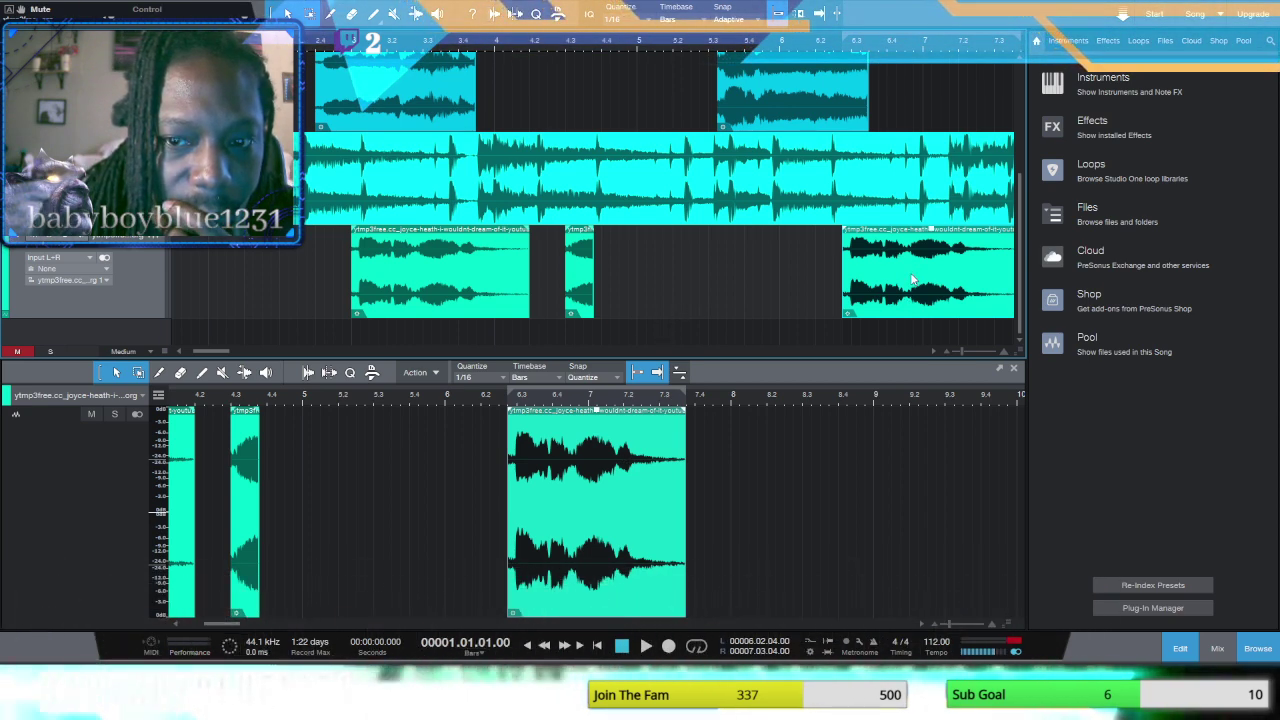
{"action": "left_click", "coordinate": [757, 313]}
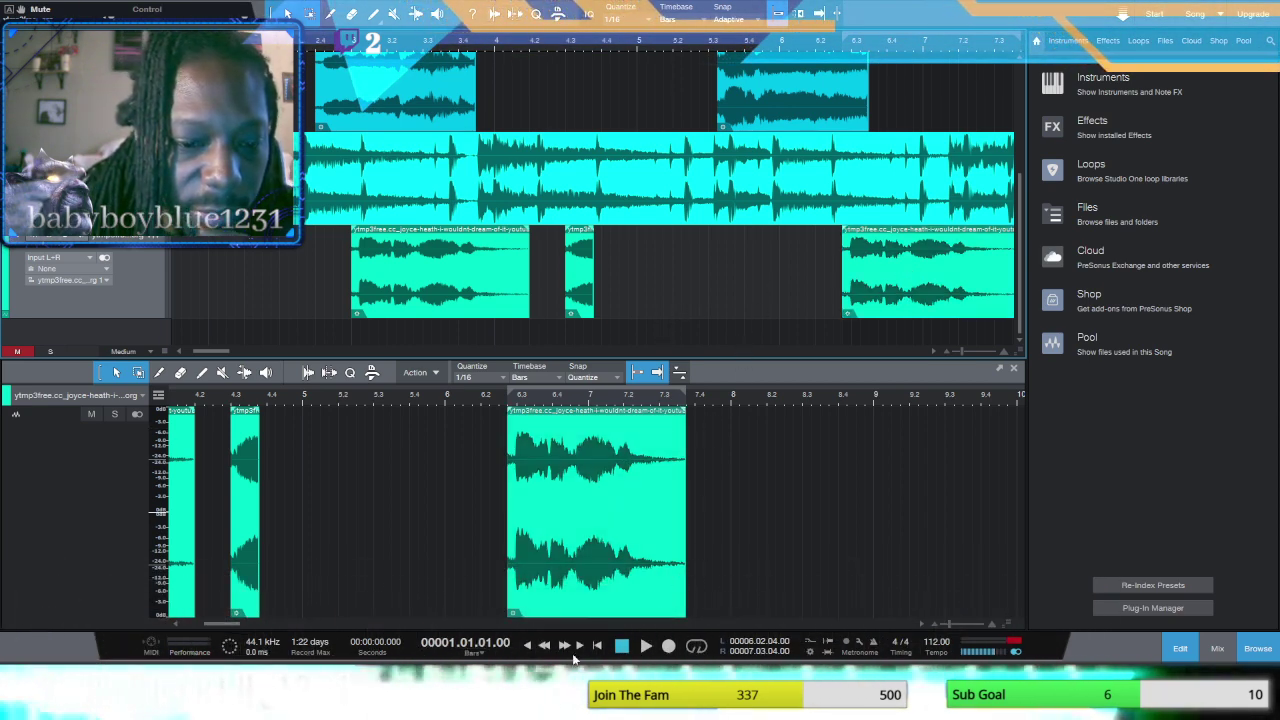
Step: Move the short chop at 4.3 from track 5 to the sample track above the beat, and replay the arrangement
{"action": "left_click", "coordinate": [567, 300]}
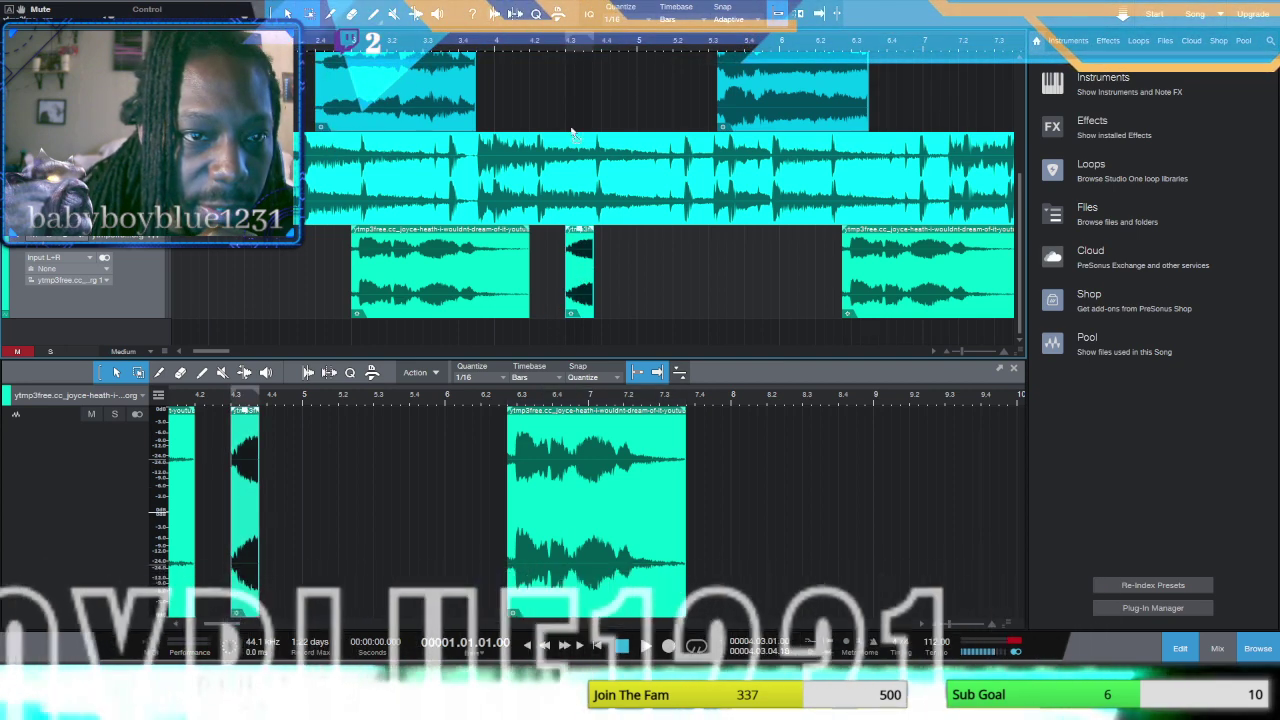
{"action": "left_click_drag", "start_coordinate": [567, 300], "coordinate": [566, 91]}
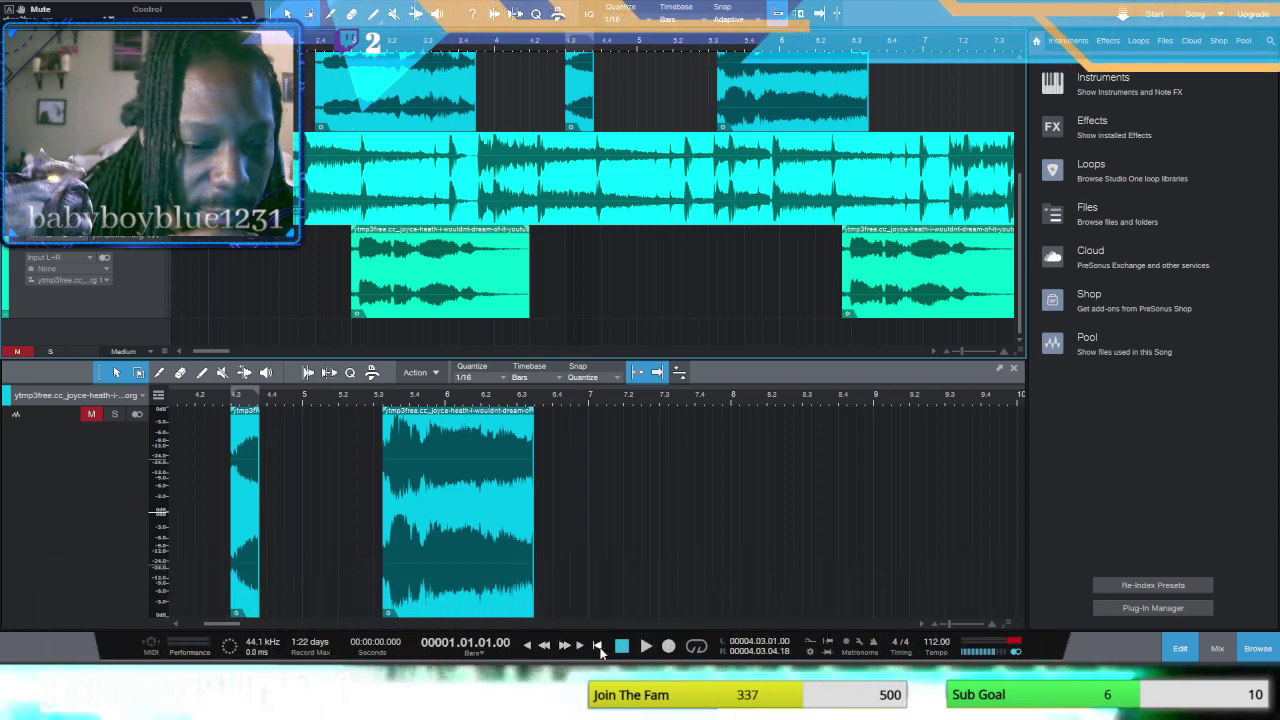
{"action": "left_click", "coordinate": [645, 647]}
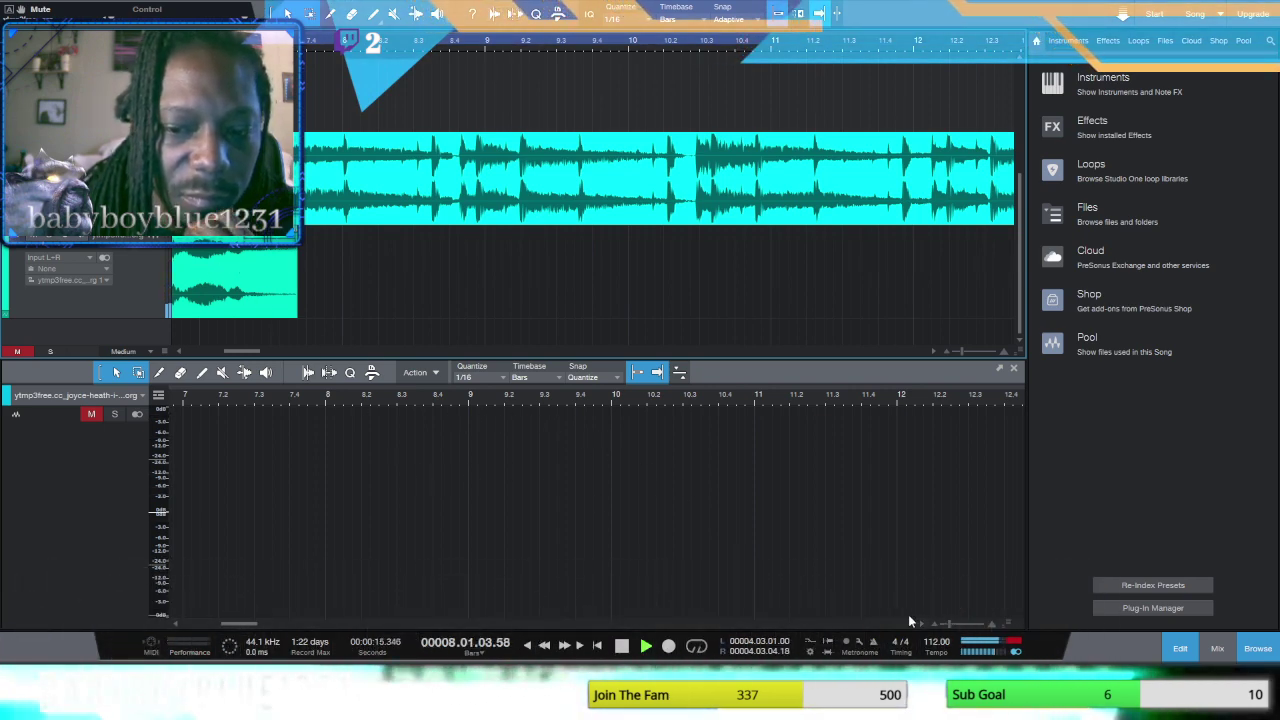
{"action": "left_click", "coordinate": [544, 646]}
{"action": "left_click", "coordinate": [544, 646]}
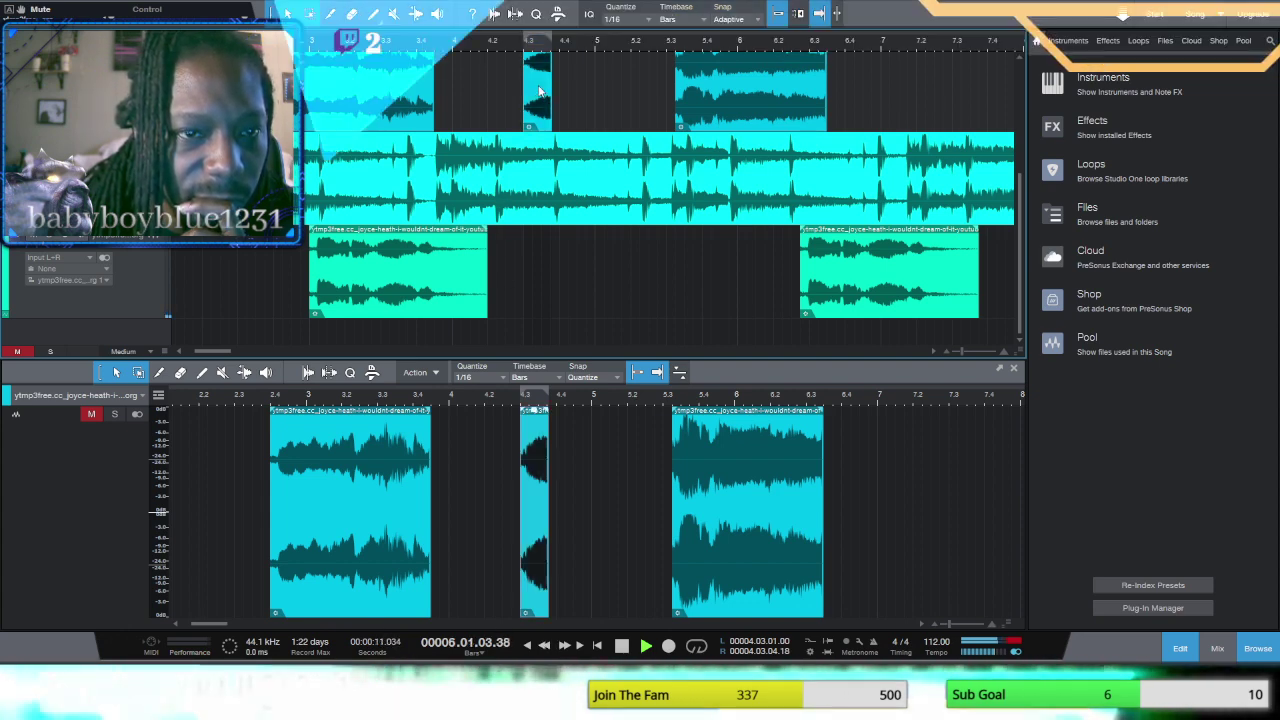
Step: Try the short chop on track 5 at 5.3, between the two long chops, and replay the arrangement from the start
{"action": "key", "text": "ctrl+x"}
{"action": "left_click", "coordinate": [686, 280]}
{"action": "key", "text": "ctrl+v"}
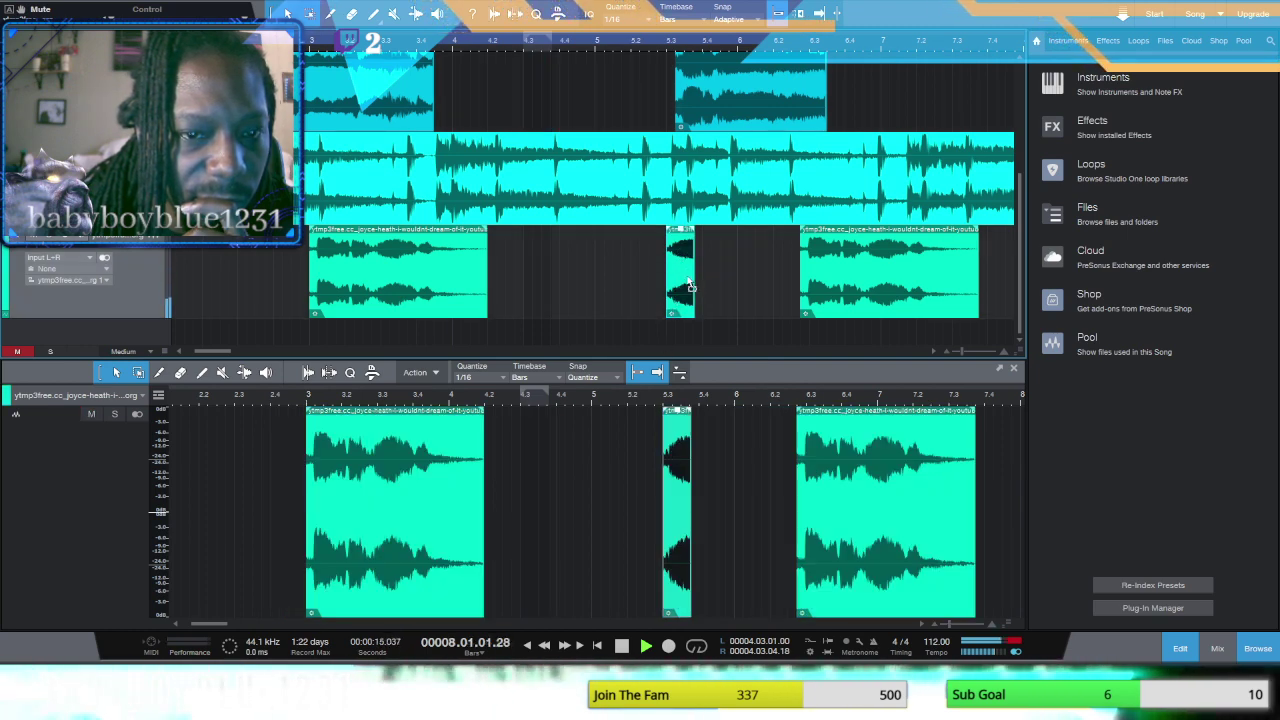
{"action": "left_click", "coordinate": [546, 646]}
{"action": "left_click", "coordinate": [546, 646]}
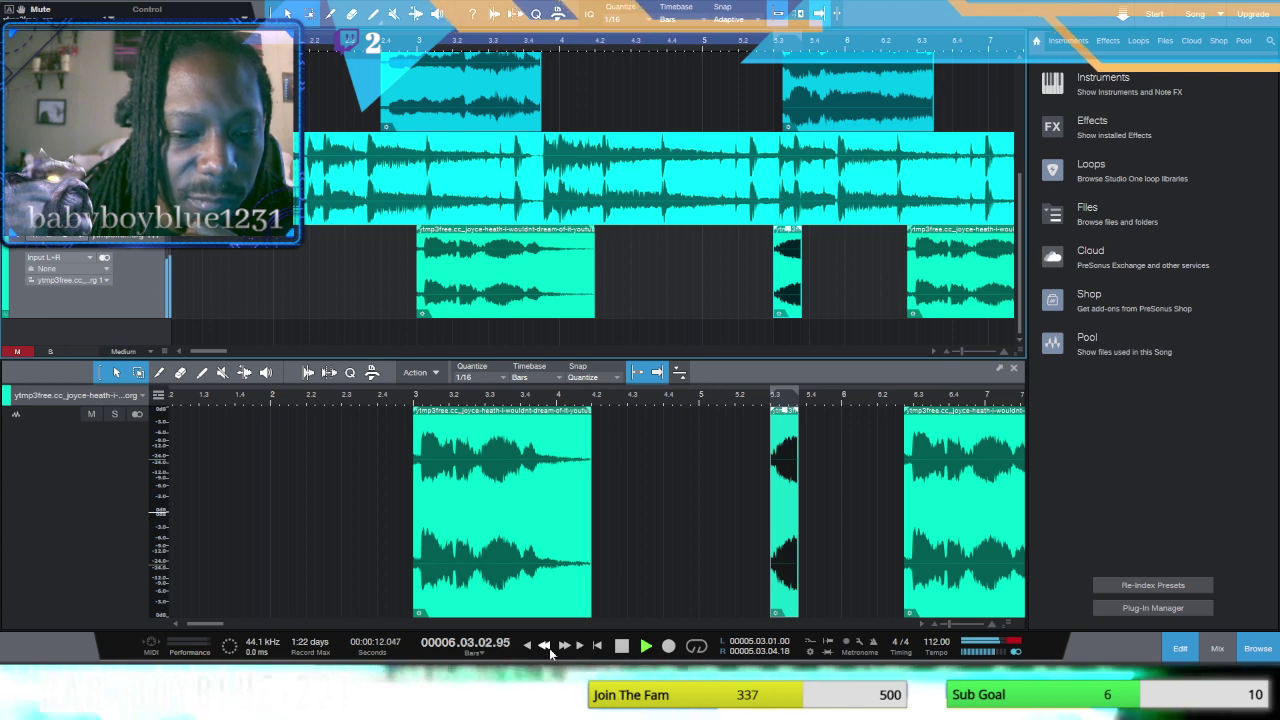
{"action": "left_click", "coordinate": [545, 646]}
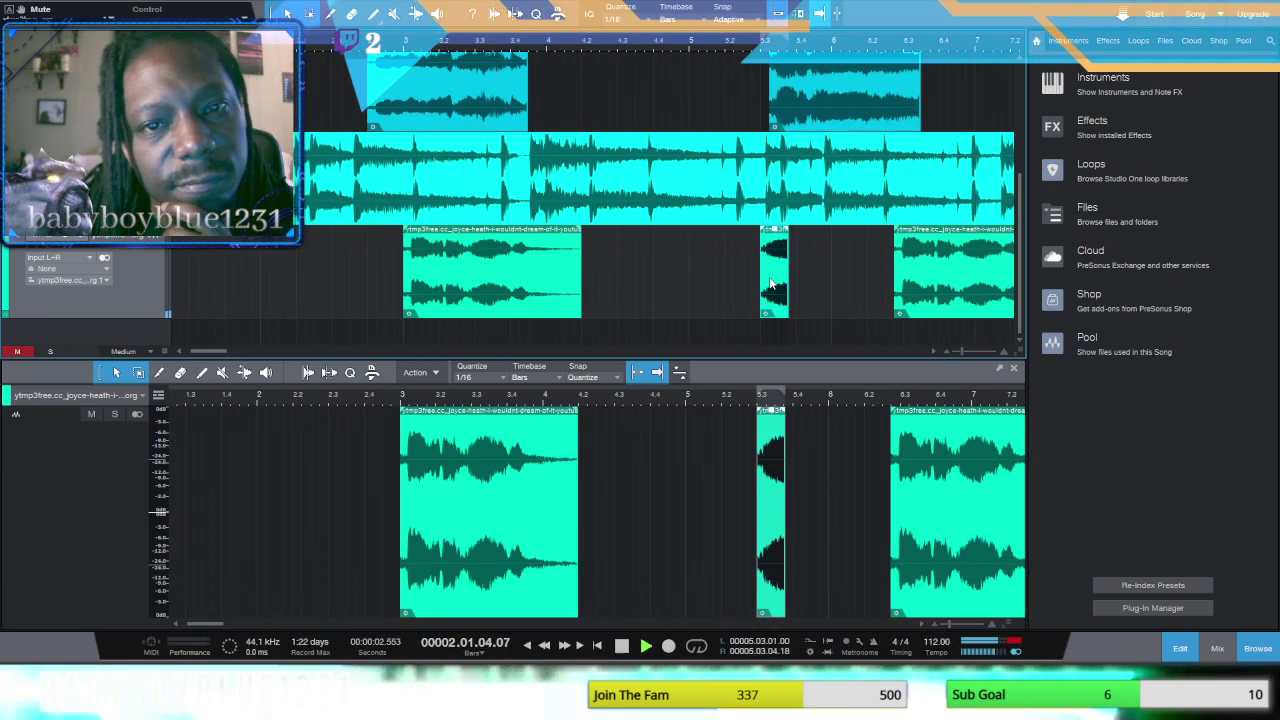
Step: Place the short chop on the sample track above the beat at 4.3.3, and play the arrangement from the start
{"action": "key", "text": "ctrl+z"}
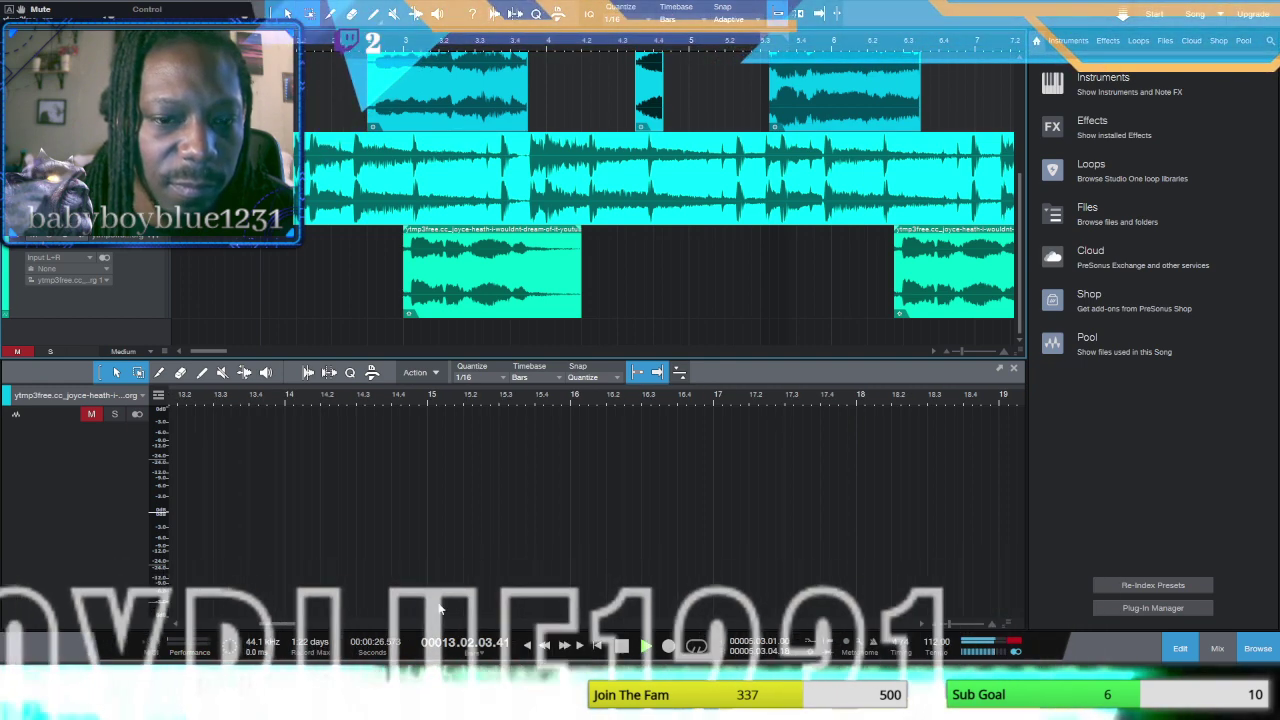
{"action": "left_click", "coordinate": [621, 646]}
{"action": "left_click", "coordinate": [621, 646]}
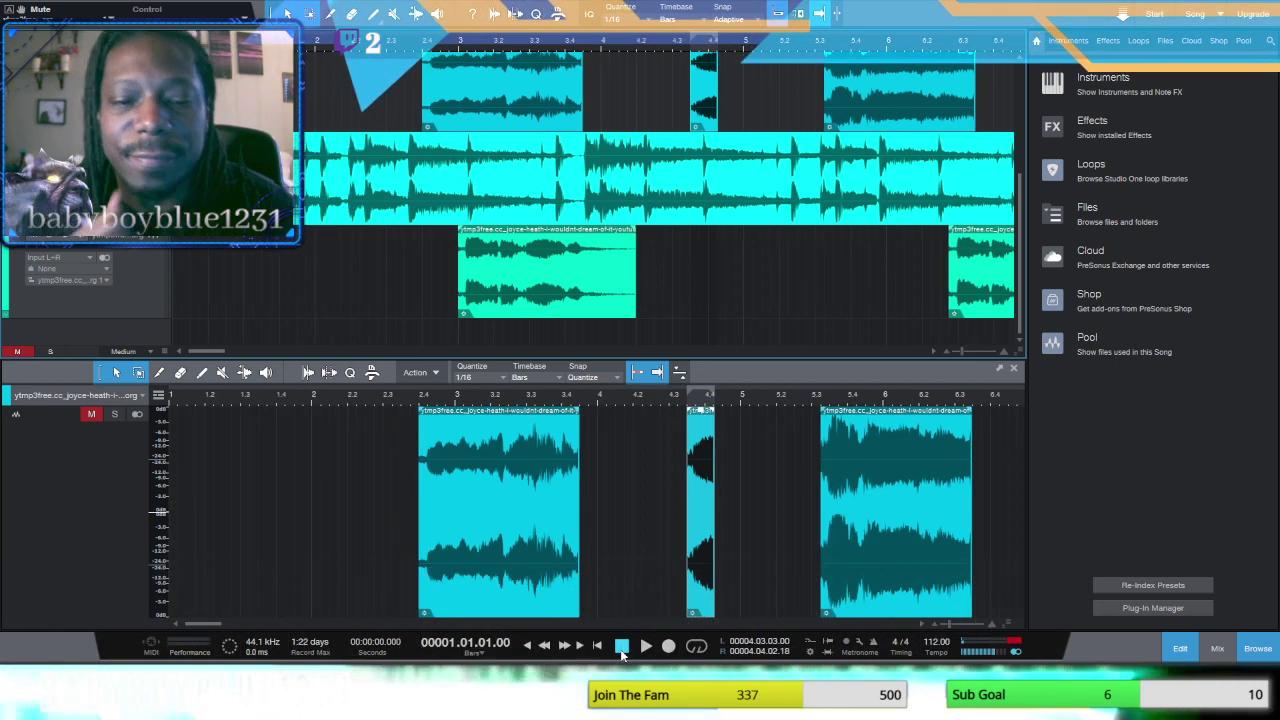
{"action": "left_click", "coordinate": [646, 646]}
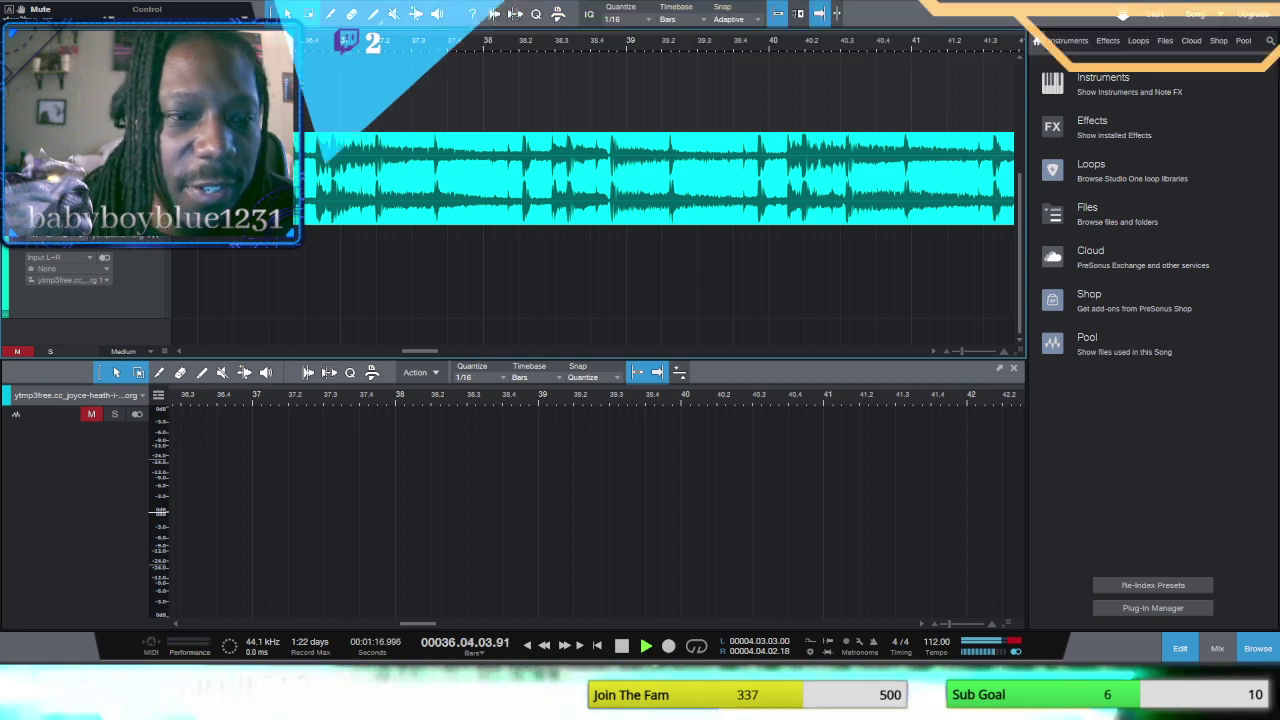
{"action": "key", "text": "space"}
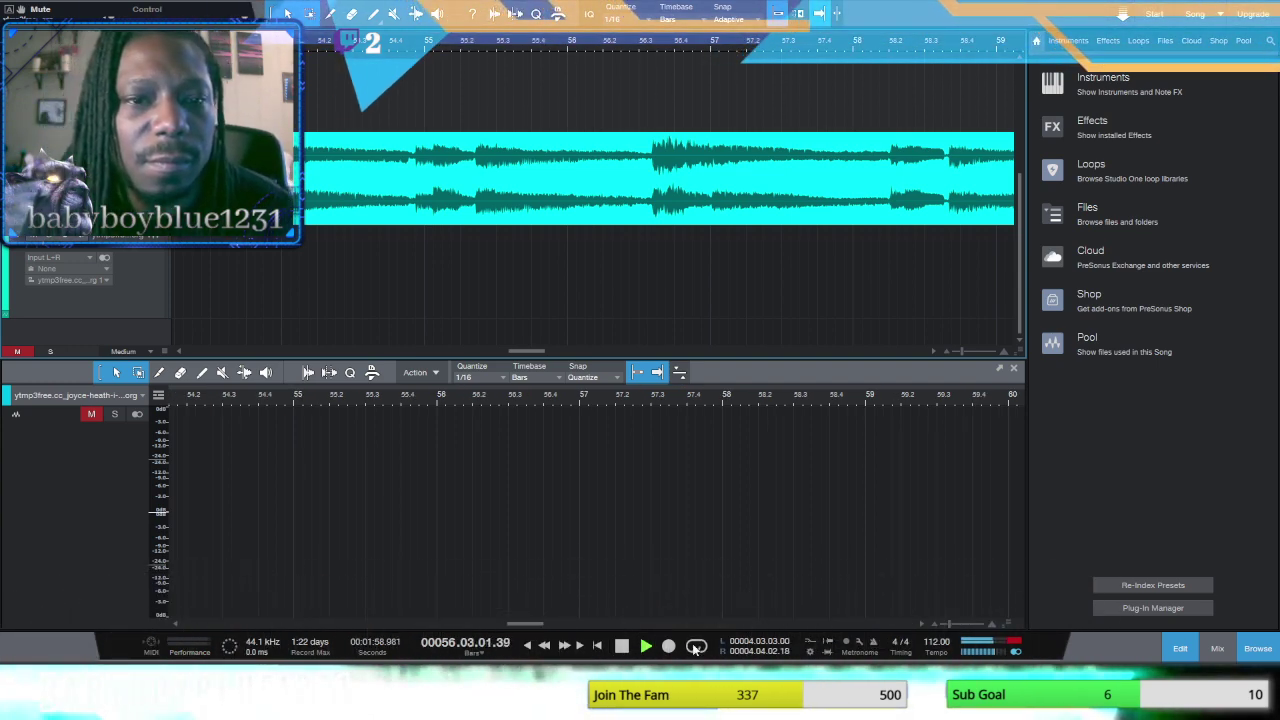
Step: Stop the running playback and replay the arrangement from the start
{"action": "scroll", "coordinate": [618, 254], "scroll_direction": "down", "scroll_amount": 2}
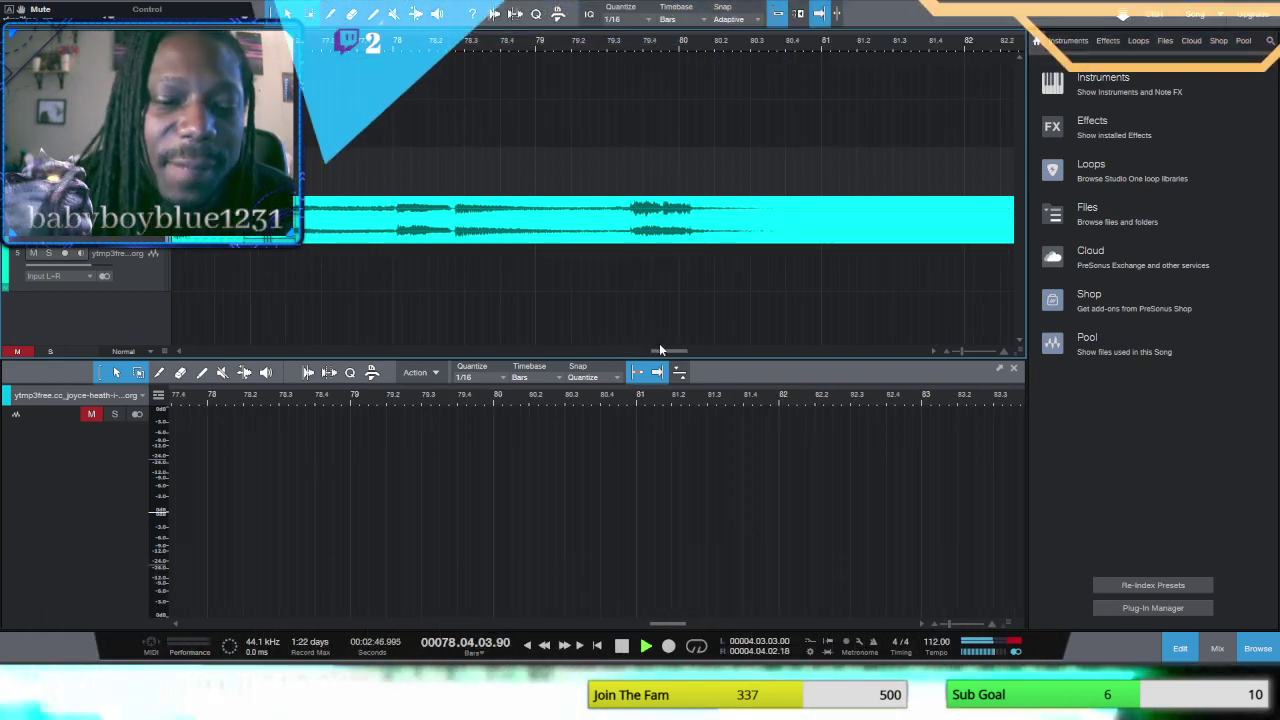
{"action": "left_click", "coordinate": [621, 645]}
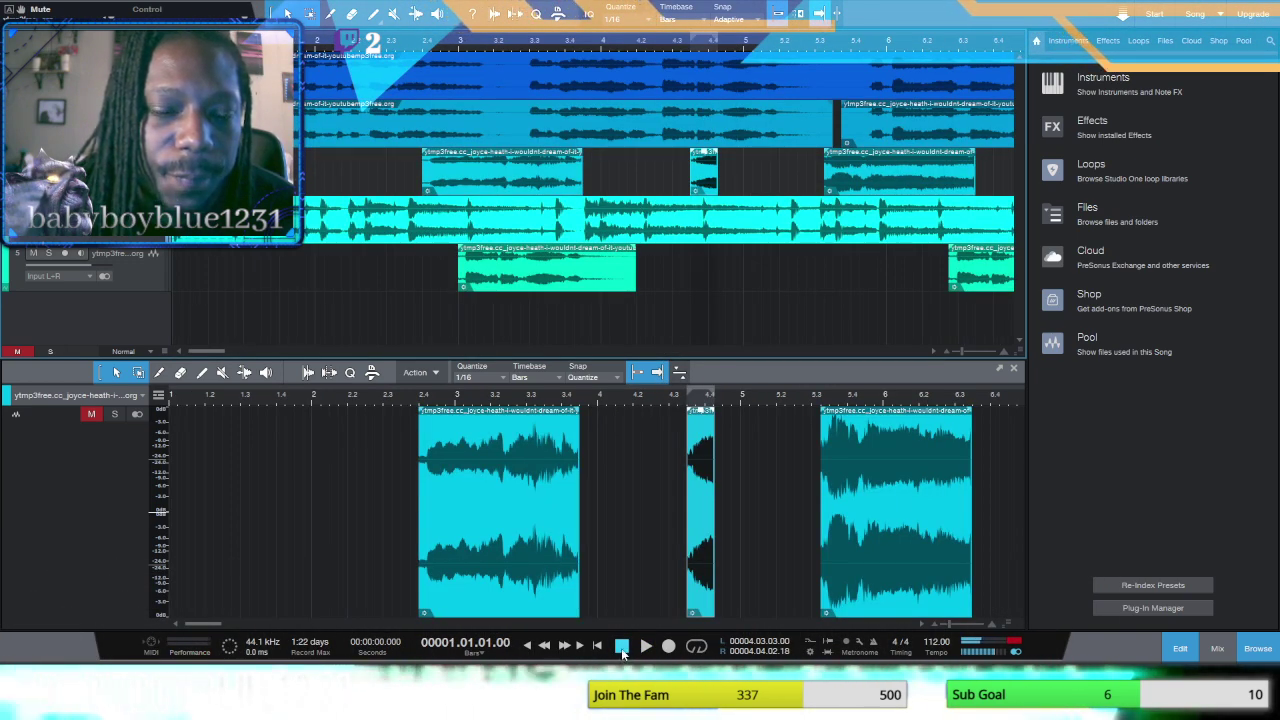
{"action": "key", "text": "space"}
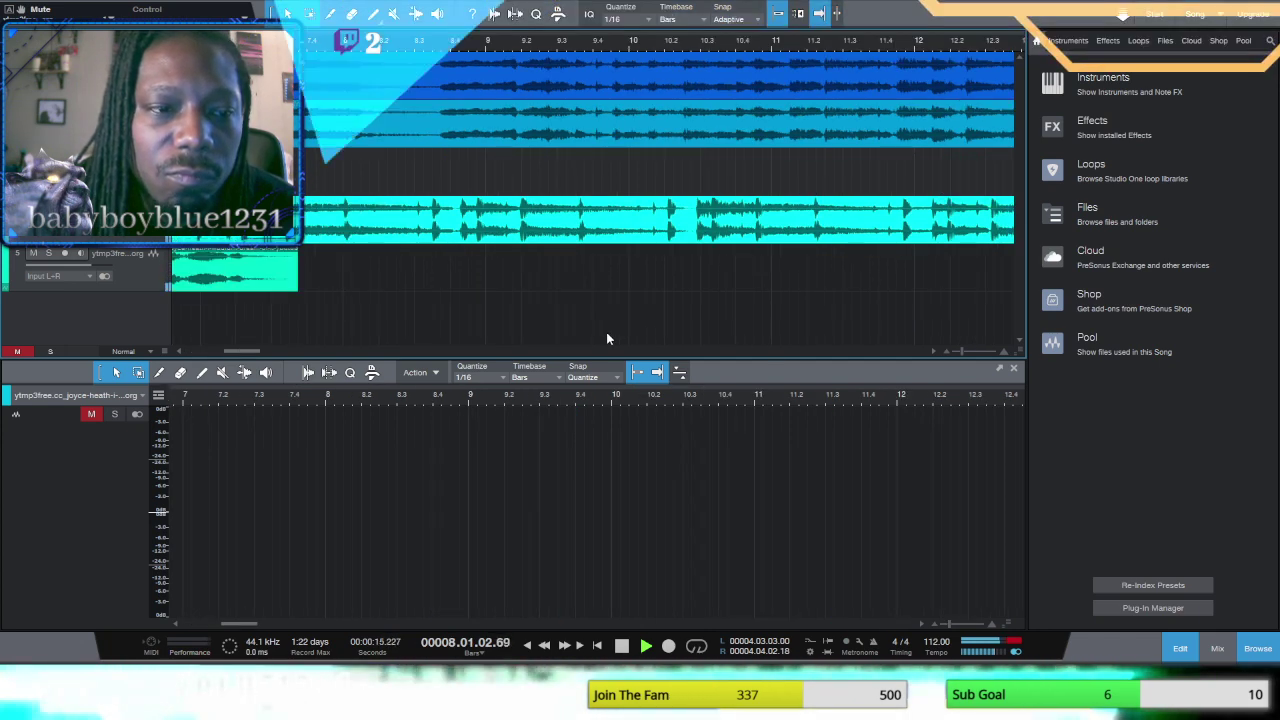
Step: Paste another copy of the long chop on track 5 and move it to start at 9.3.4
{"action": "left_click", "coordinate": [260, 266]}
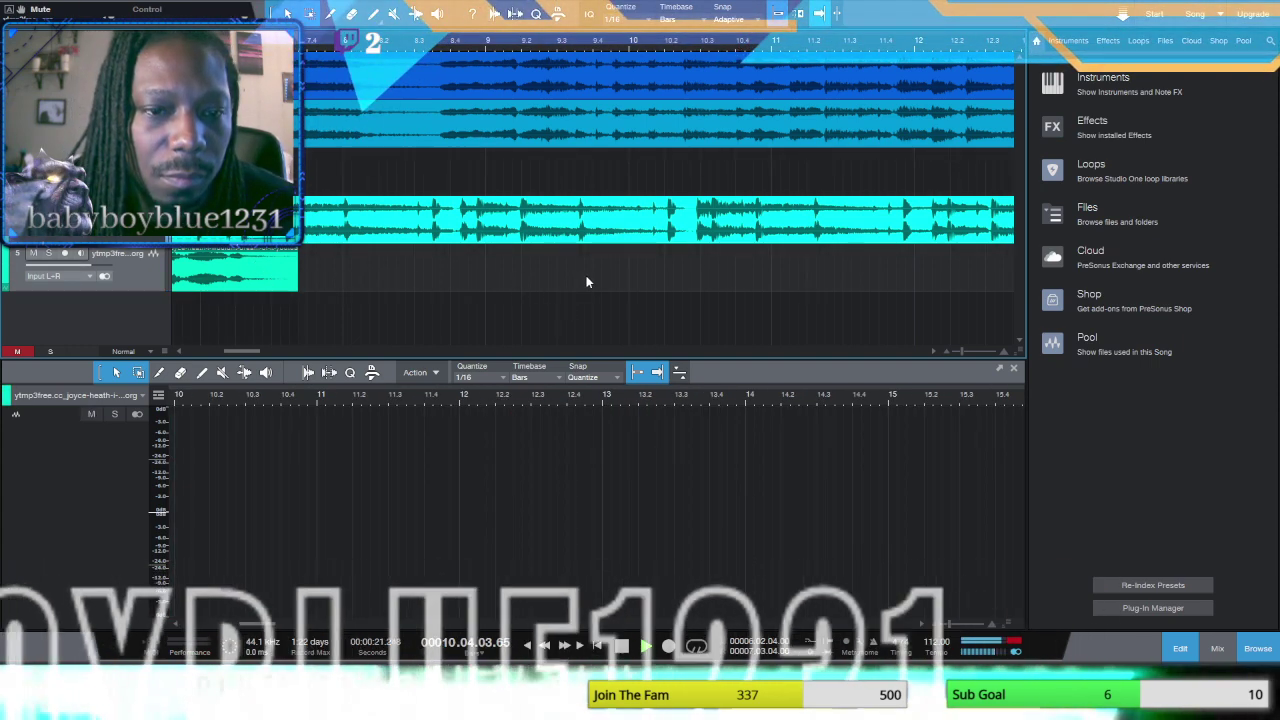
{"action": "key", "text": "ctrl+v"}
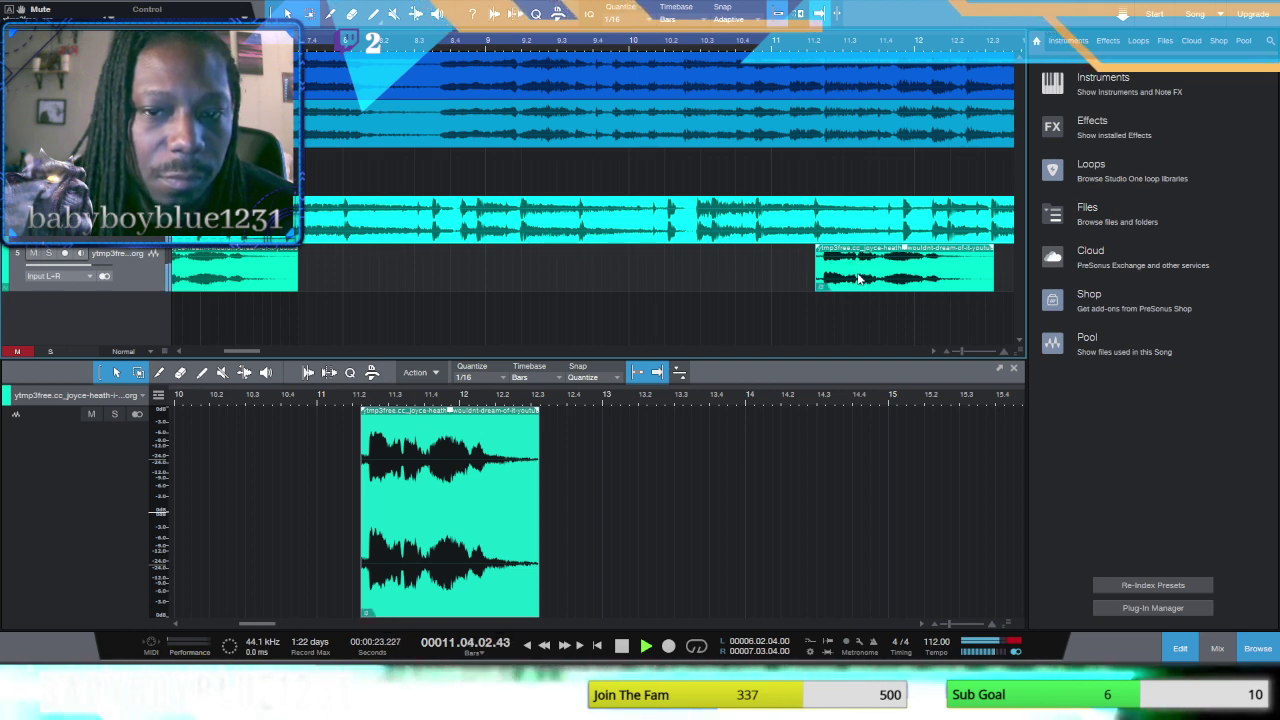
{"action": "left_click_drag", "start_coordinate": [852, 280], "coordinate": [612, 286]}
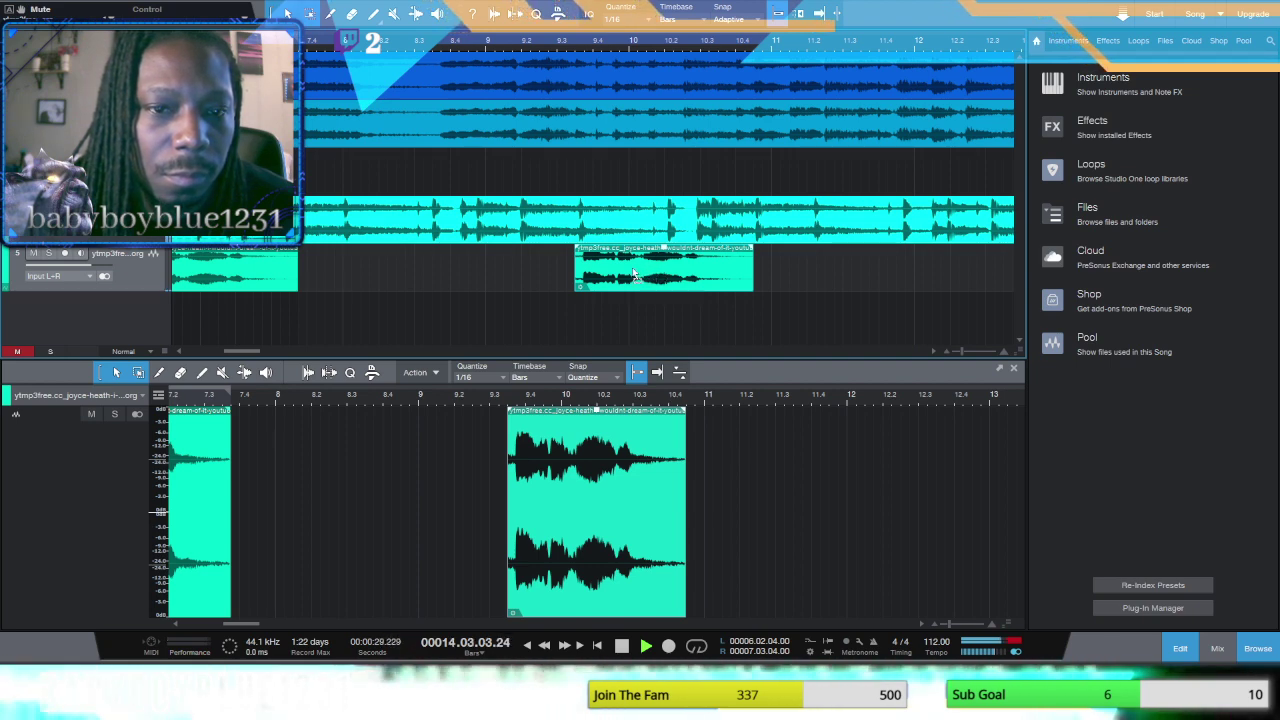
{"action": "left_click_drag", "start_coordinate": [632, 273], "coordinate": [640, 277]}
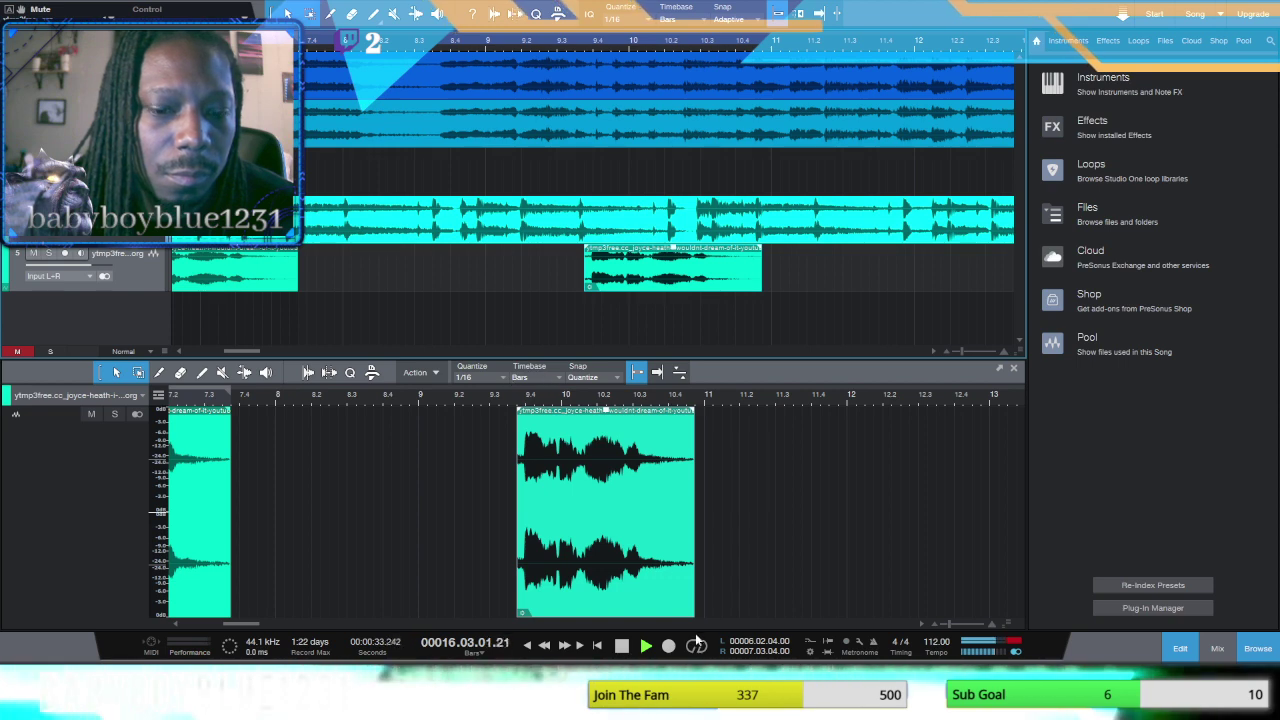
Step: Move the long chop at 9.3.4 to 9.4.2, and paste a copy of the chop at 2.4 onto track 5 at 12.4.2
{"action": "left_click", "coordinate": [533, 644]}
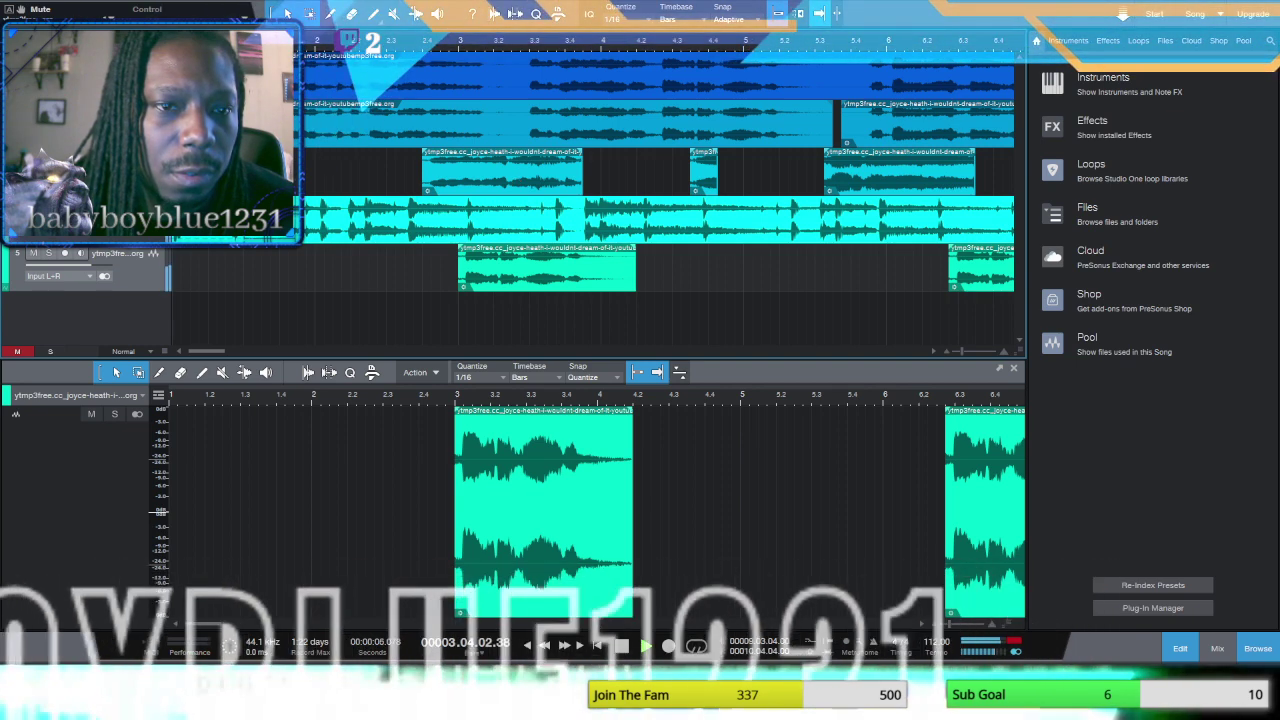
{"action": "left_click", "coordinate": [467, 183]}
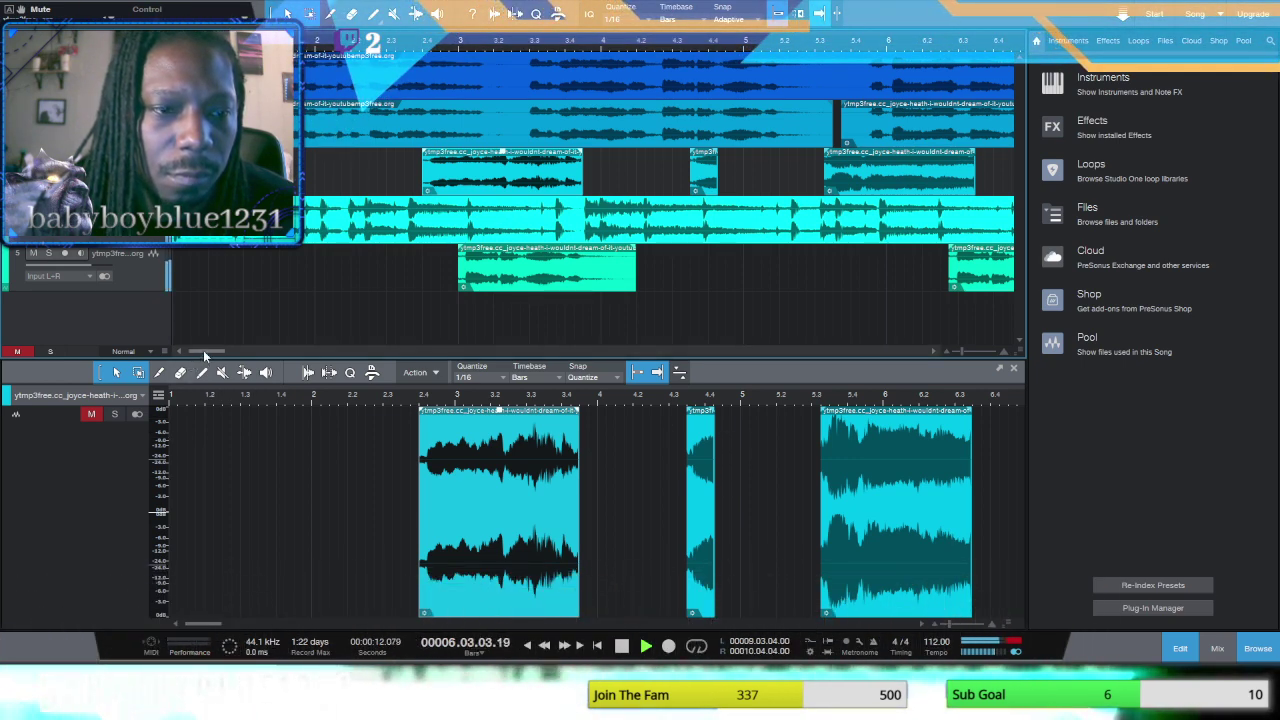
{"action": "left_click_drag", "start_coordinate": [203, 351], "coordinate": [251, 352]}
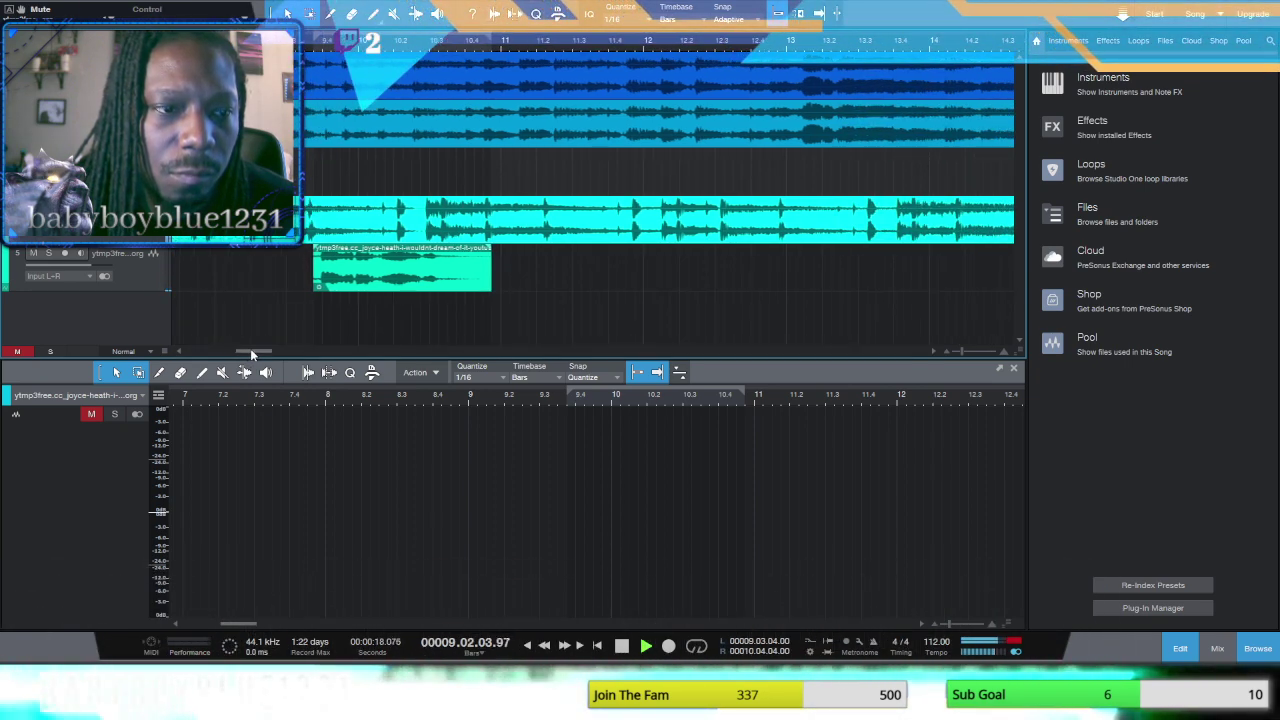
{"action": "left_click_drag", "start_coordinate": [342, 287], "coordinate": [360, 288]}
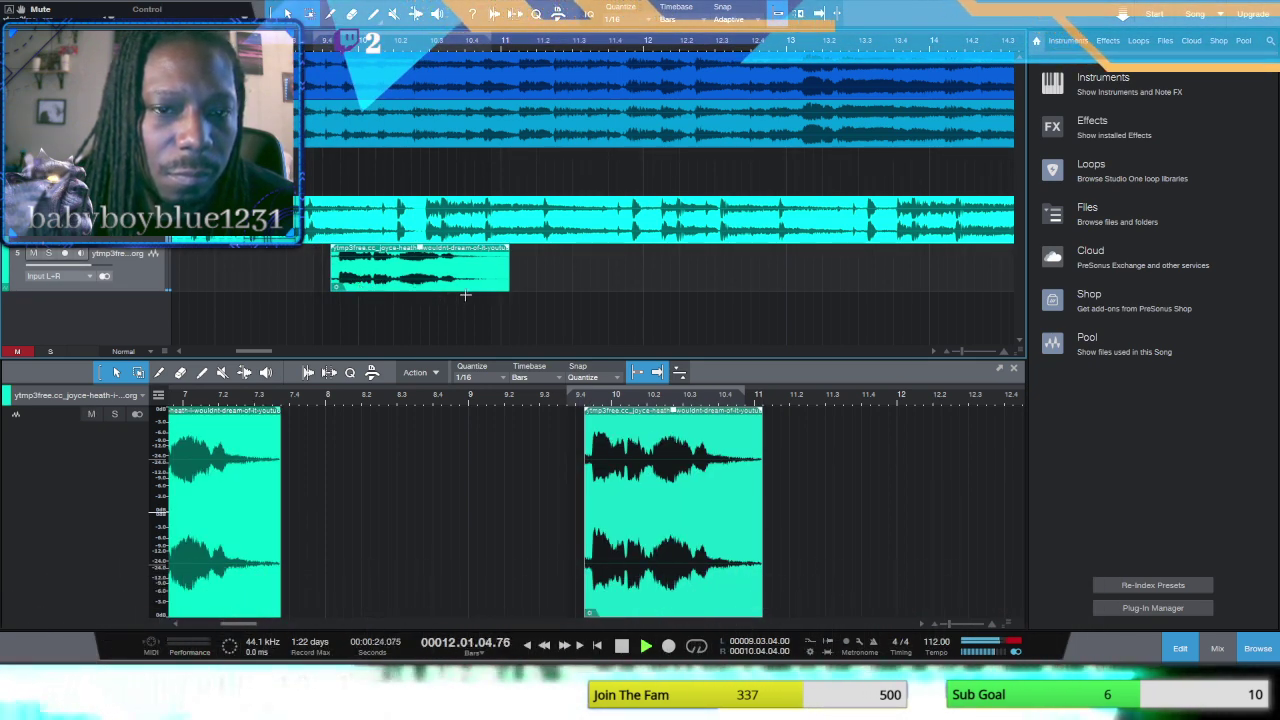
{"action": "key", "text": "ctrl+v"}
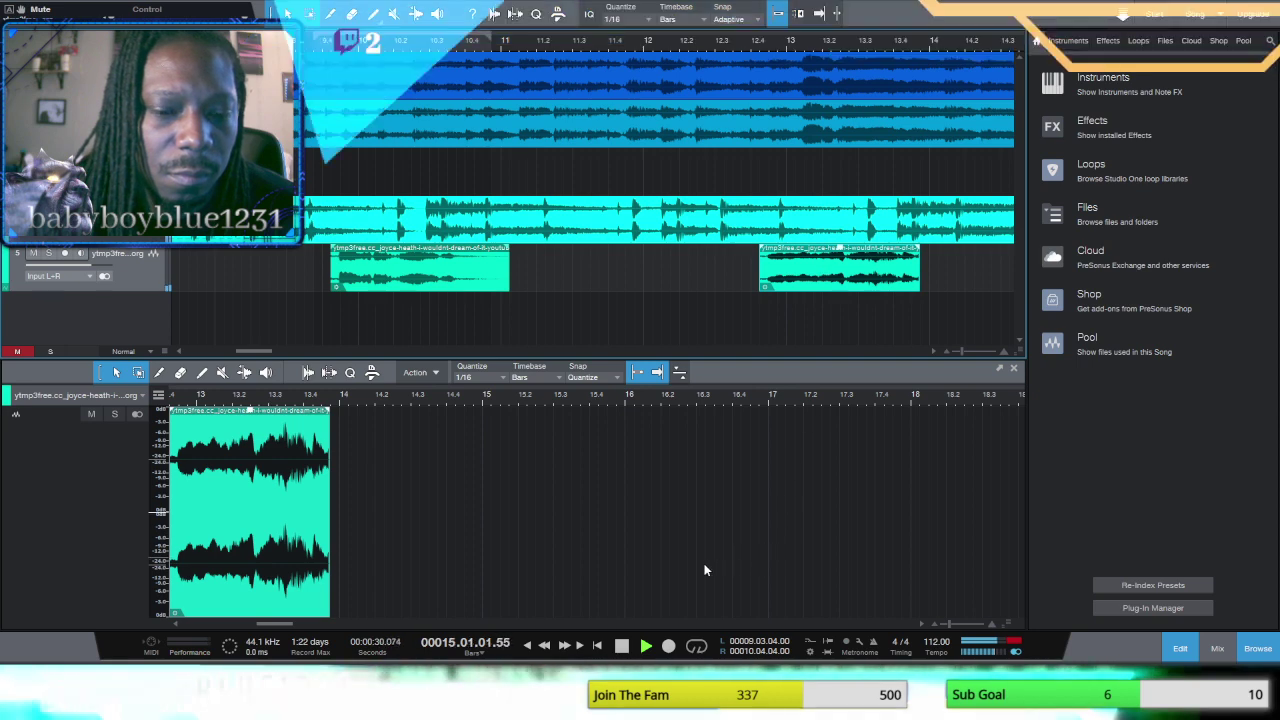
Step: Replay the arrangement from the start and move track 5's third long chop back to 9.4.1
{"action": "left_click", "coordinate": [575, 648]}
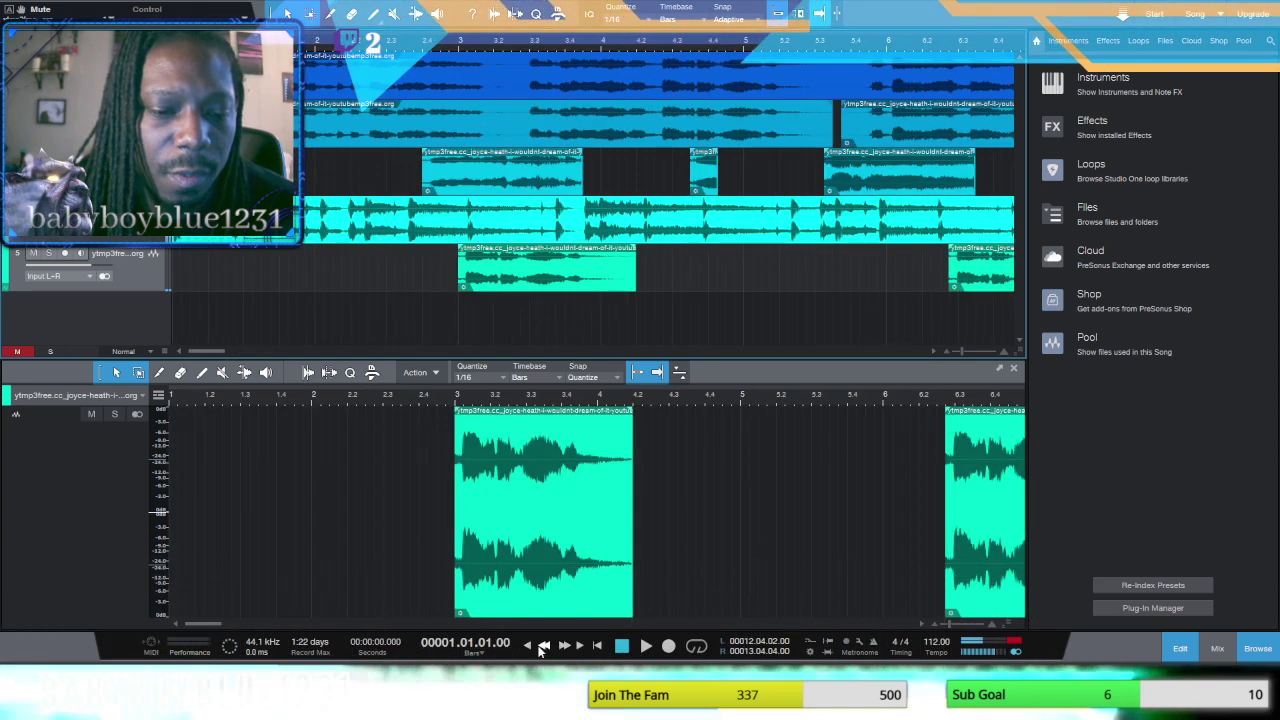
{"action": "left_click", "coordinate": [643, 648]}
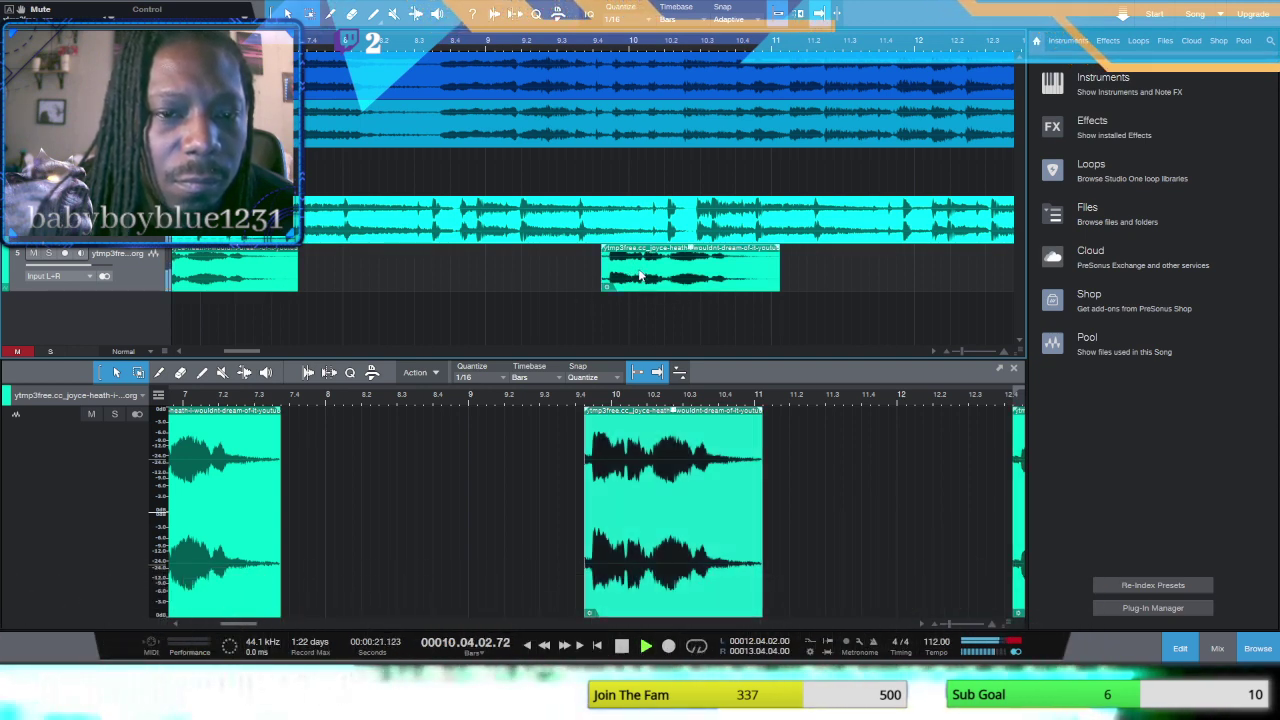
{"action": "left_click_drag", "start_coordinate": [640, 276], "coordinate": [632, 276]}
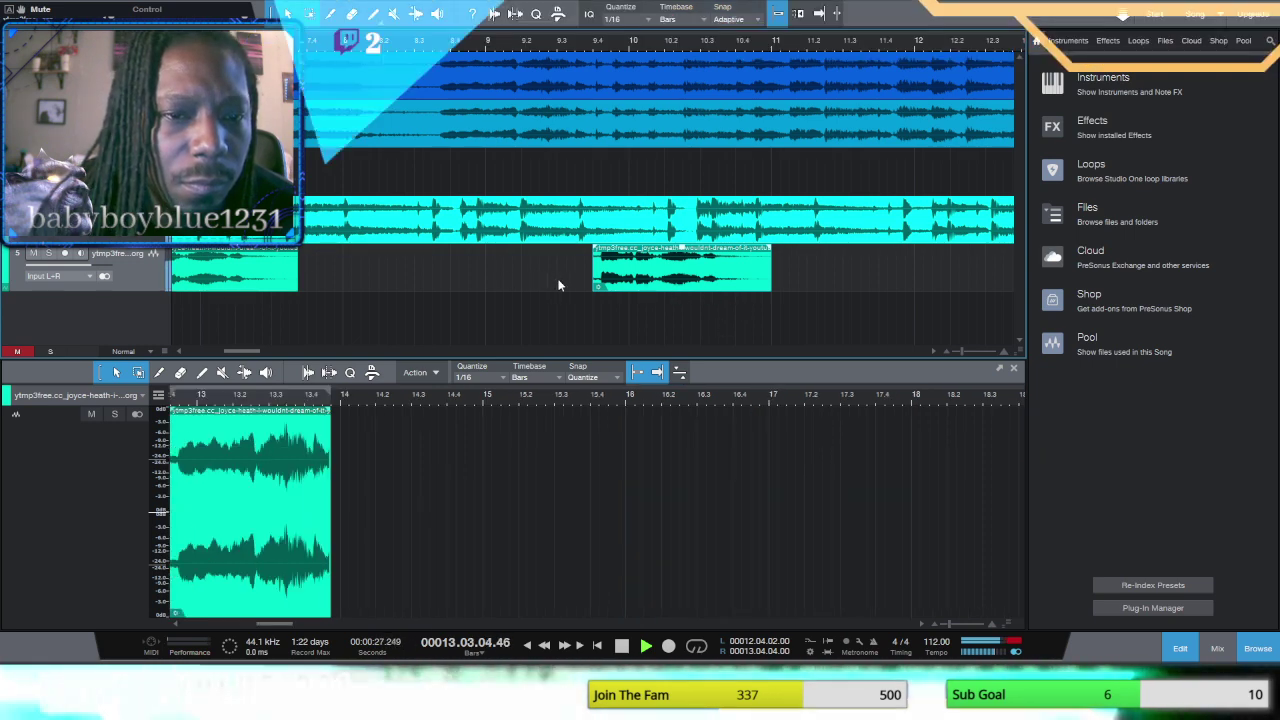
{"action": "left_click", "coordinate": [621, 646]}
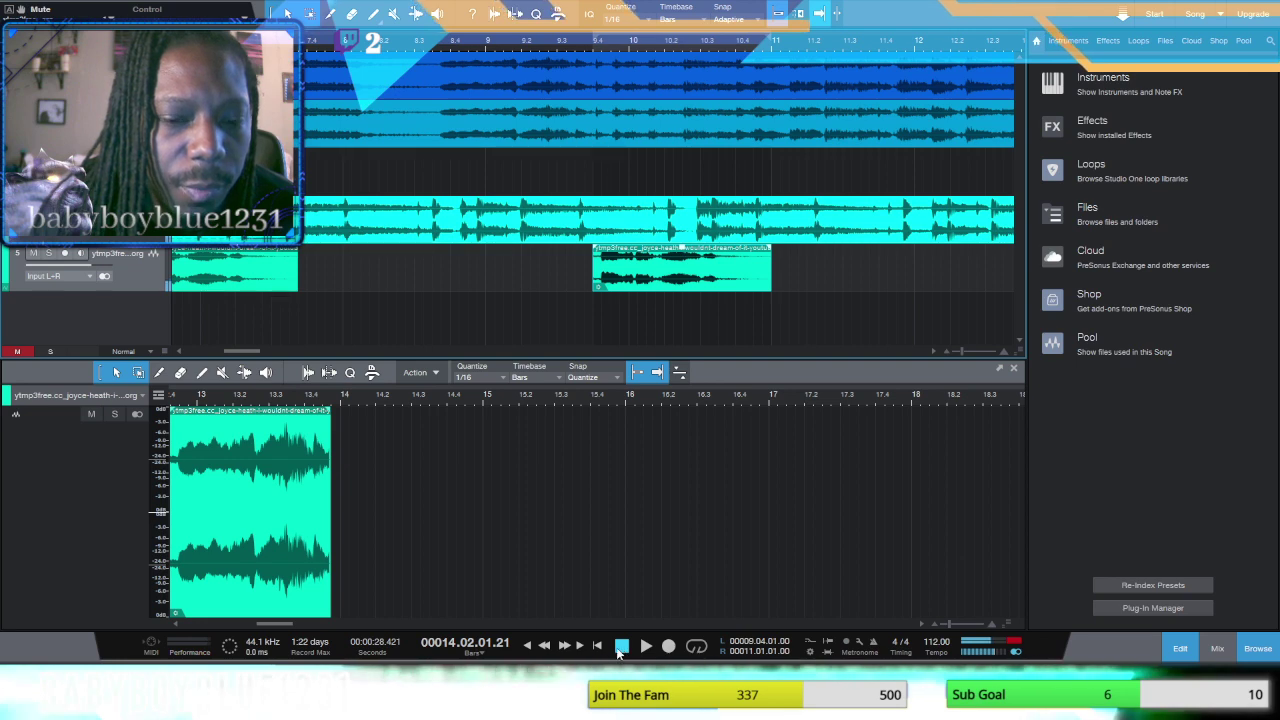
{"action": "left_click", "coordinate": [543, 647]}
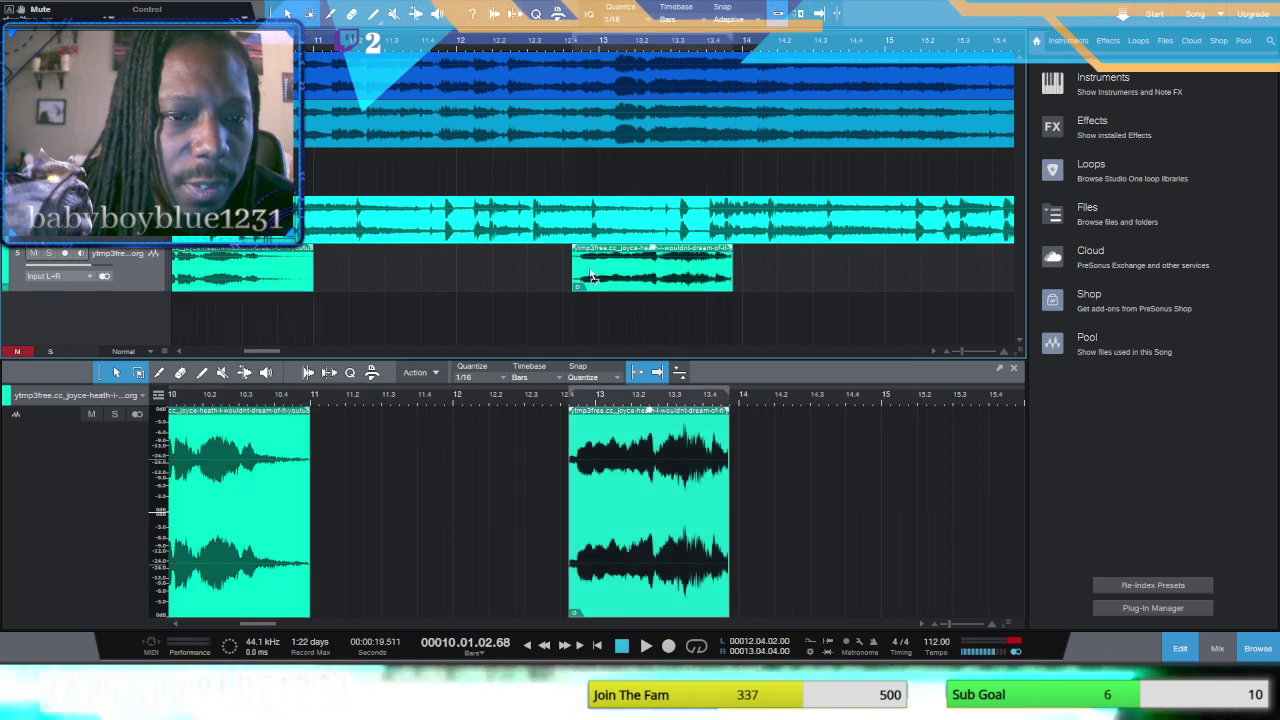
Step: Move the last chop on track 5 to start at 12.4.1, and replay the arrangement
{"action": "left_click_drag", "start_coordinate": [601, 275], "coordinate": [592, 277]}
{"action": "left_click", "coordinate": [646, 646]}
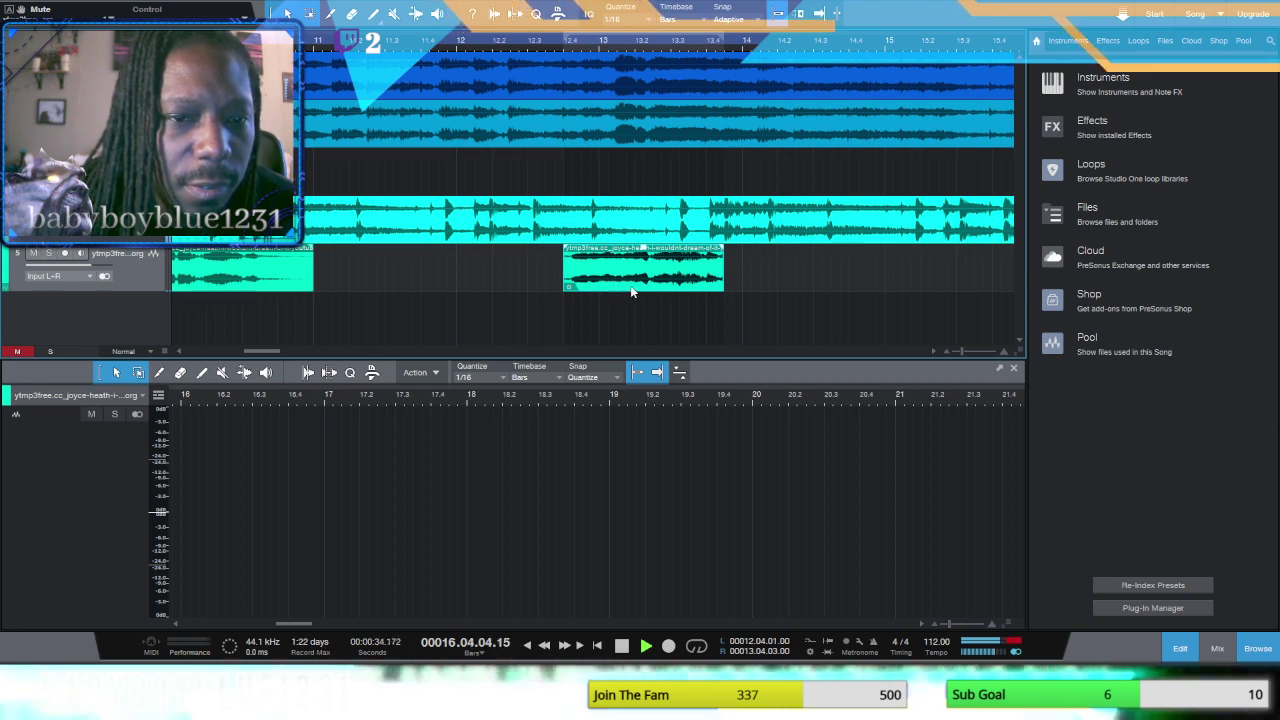
{"action": "left_click", "coordinate": [624, 650]}
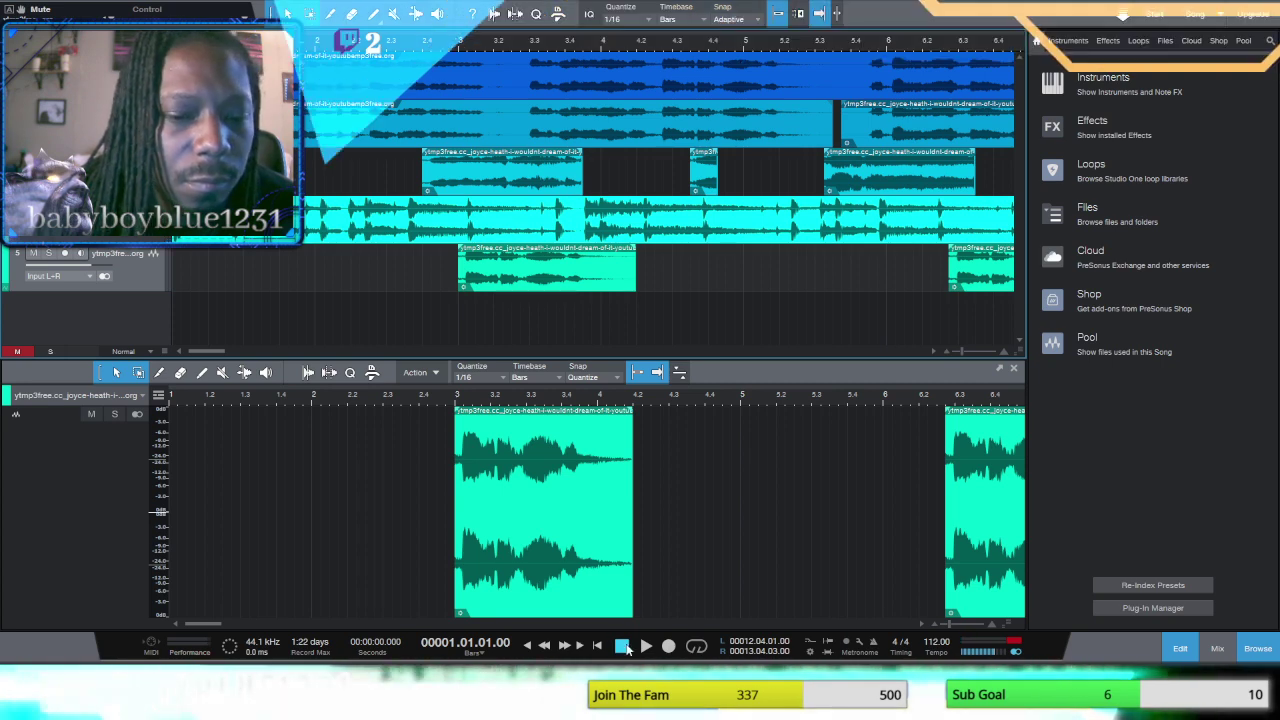
{"action": "left_click", "coordinate": [646, 646]}
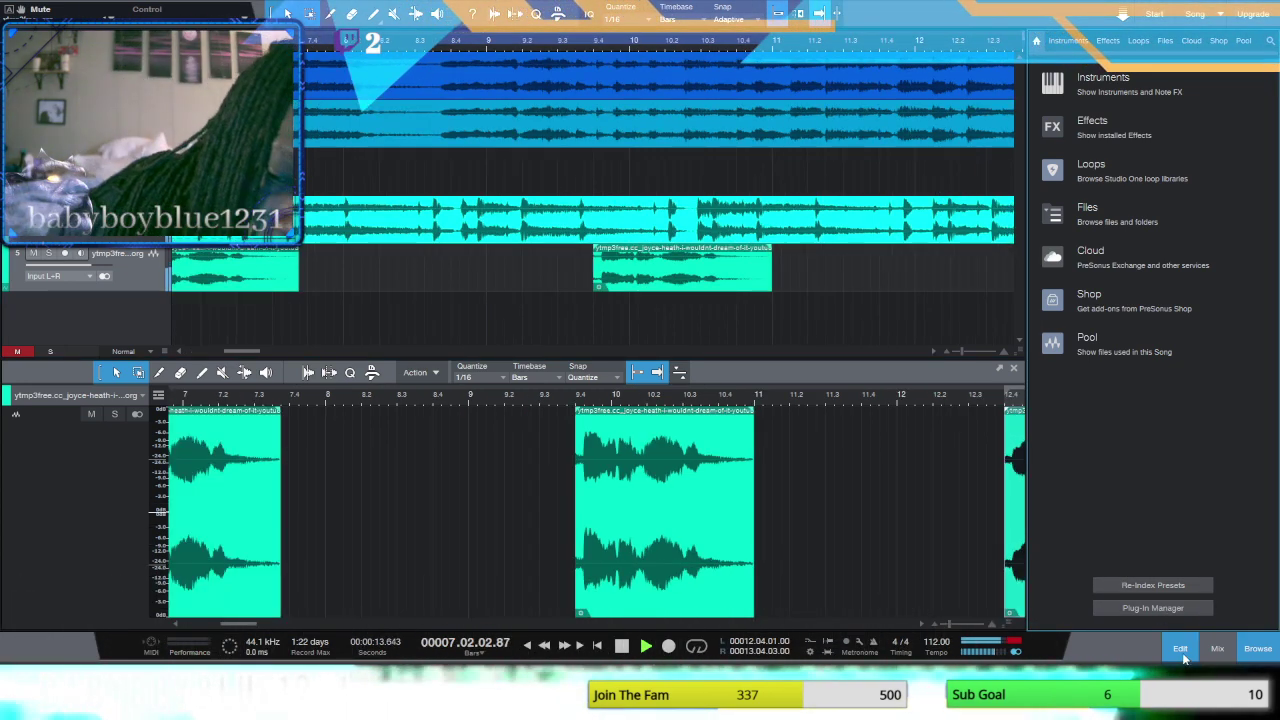
Step: Look briefly at the mixer, hide the browser, and bring back the audio editor below the arrangement
{"action": "left_click", "coordinate": [1181, 649]}
{"action": "left_click", "coordinate": [1181, 649]}
{"action": "left_click", "coordinate": [1217, 649]}
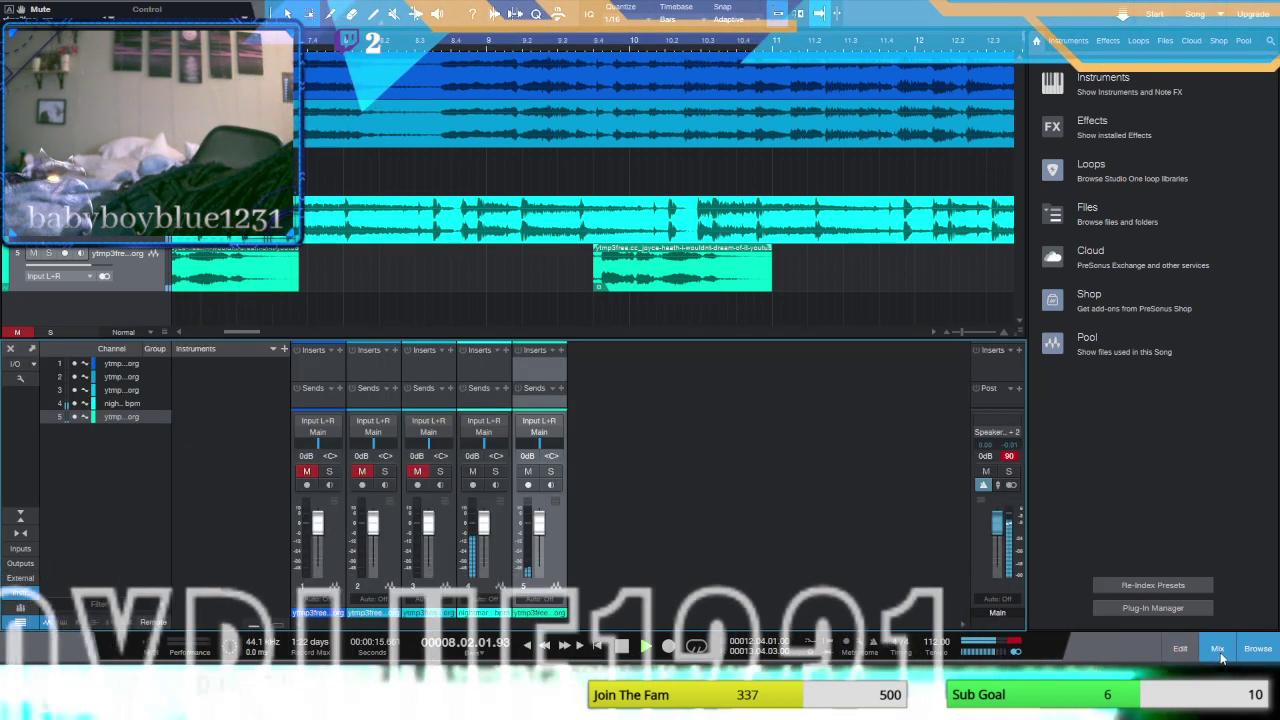
{"action": "left_click", "coordinate": [1217, 649]}
{"action": "left_click", "coordinate": [1256, 649]}
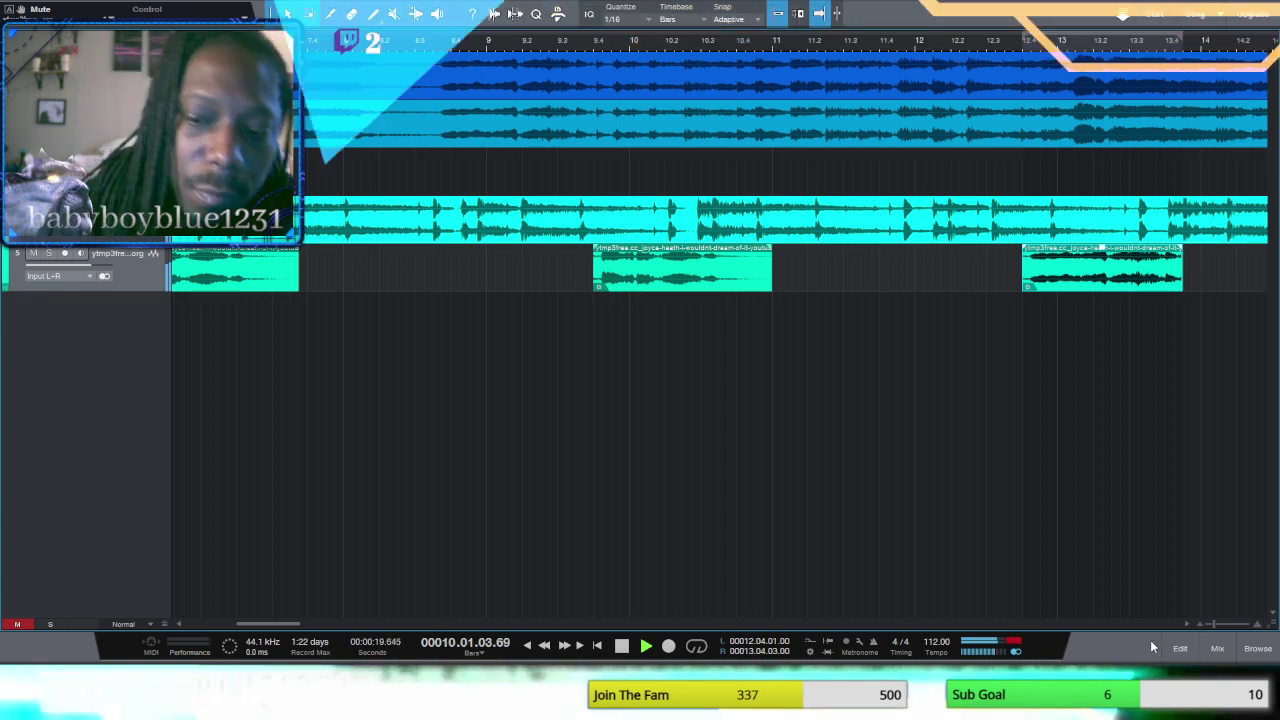
{"action": "left_click", "coordinate": [1183, 650]}
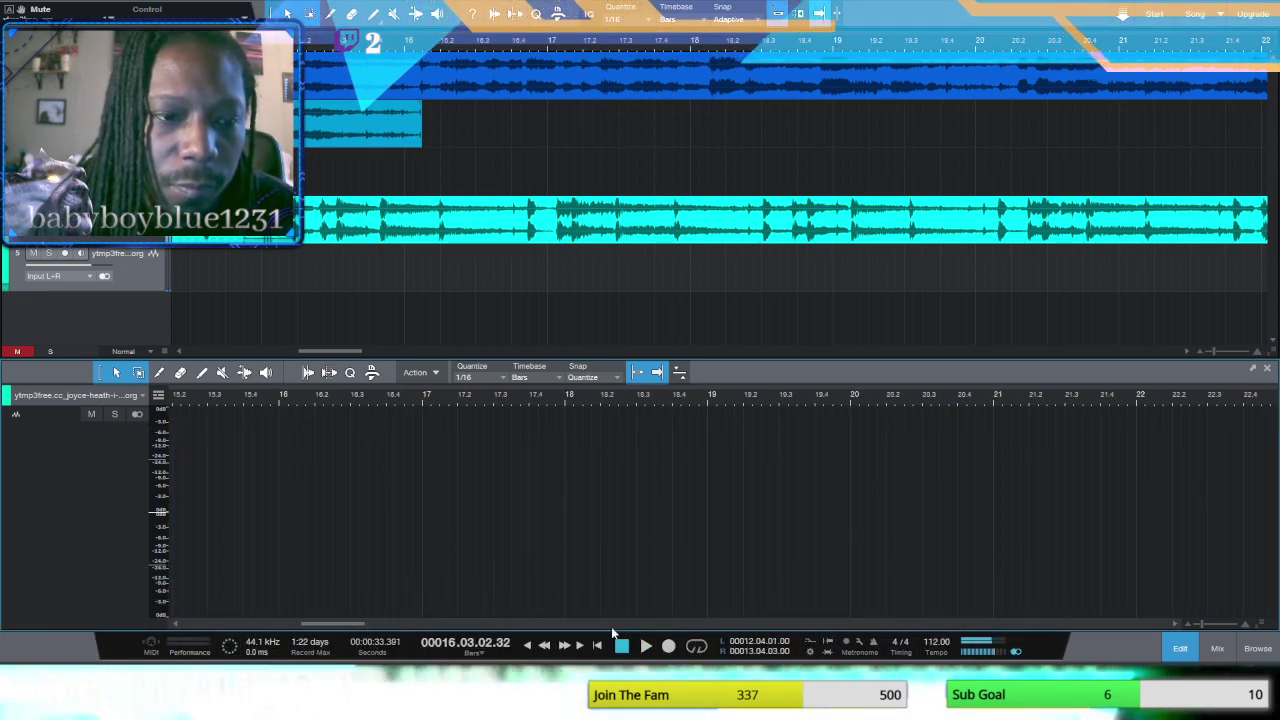
Step: Mute track 5, unmute the sample track above the beat, and delete the empty clip added there at bar 5
{"action": "left_click_drag", "start_coordinate": [343, 350], "coordinate": [243, 360]}
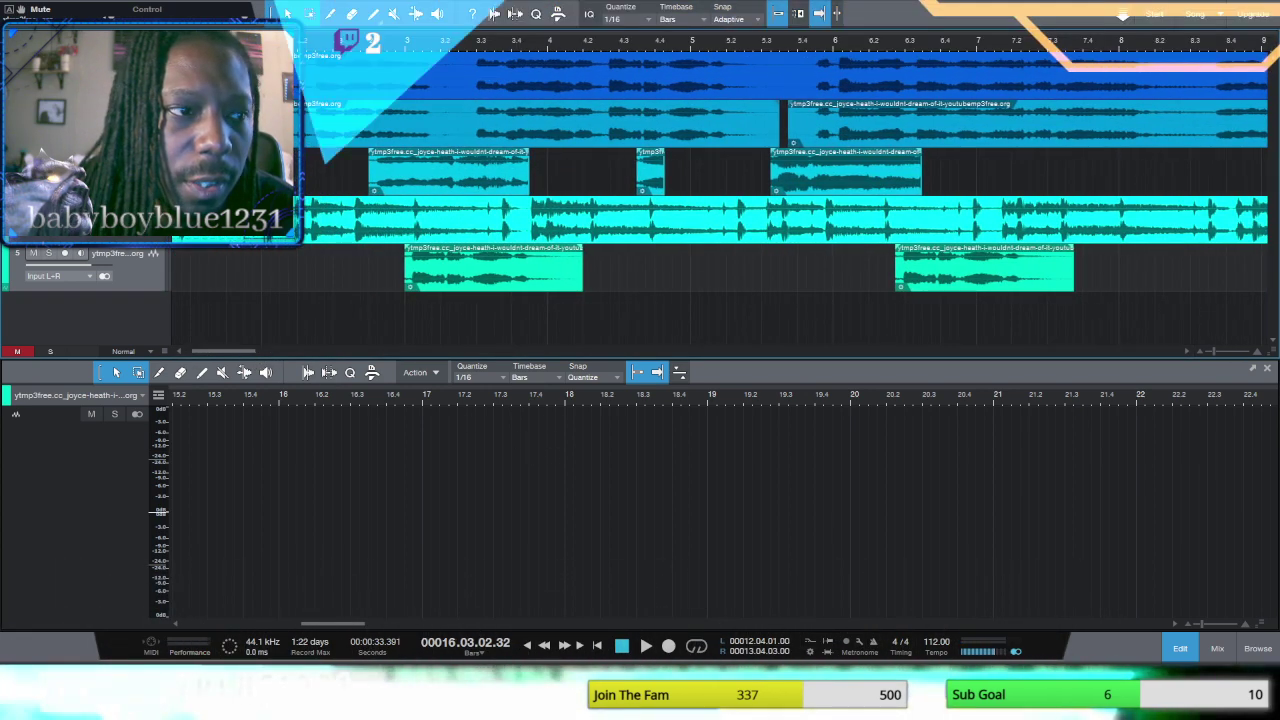
{"action": "left_click", "coordinate": [32, 253]}
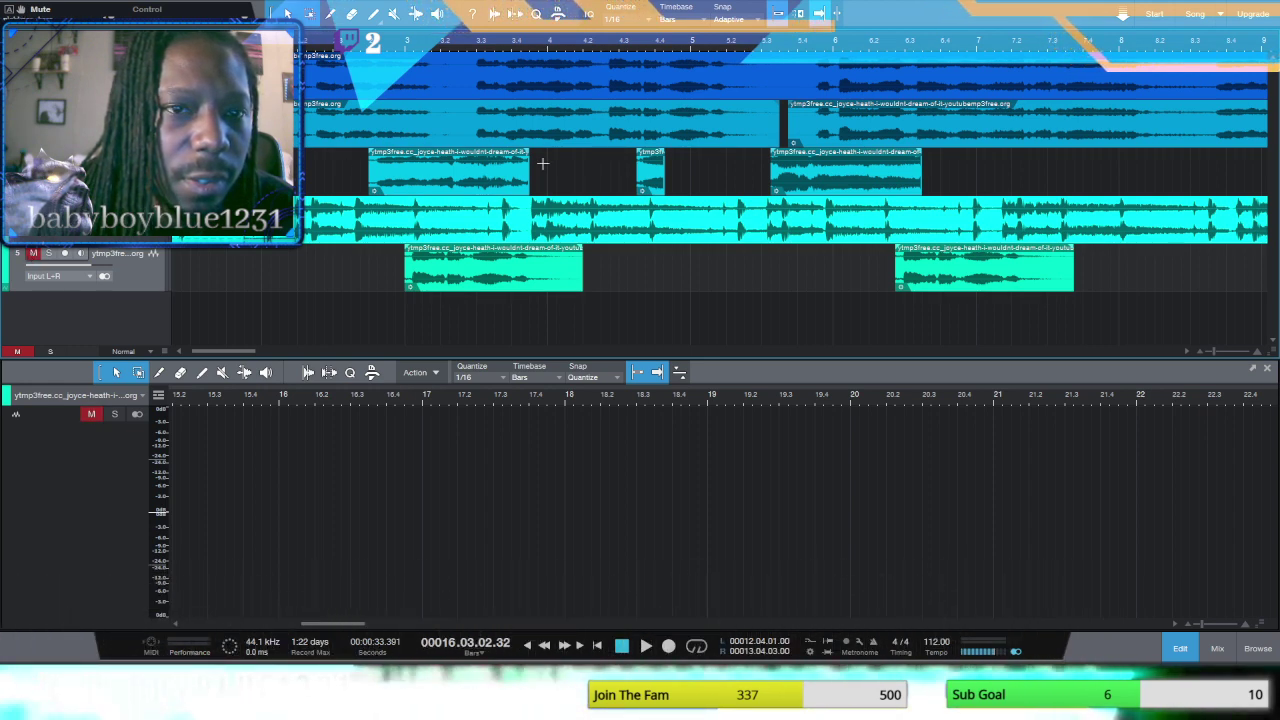
{"action": "left_click", "coordinate": [735, 187]}
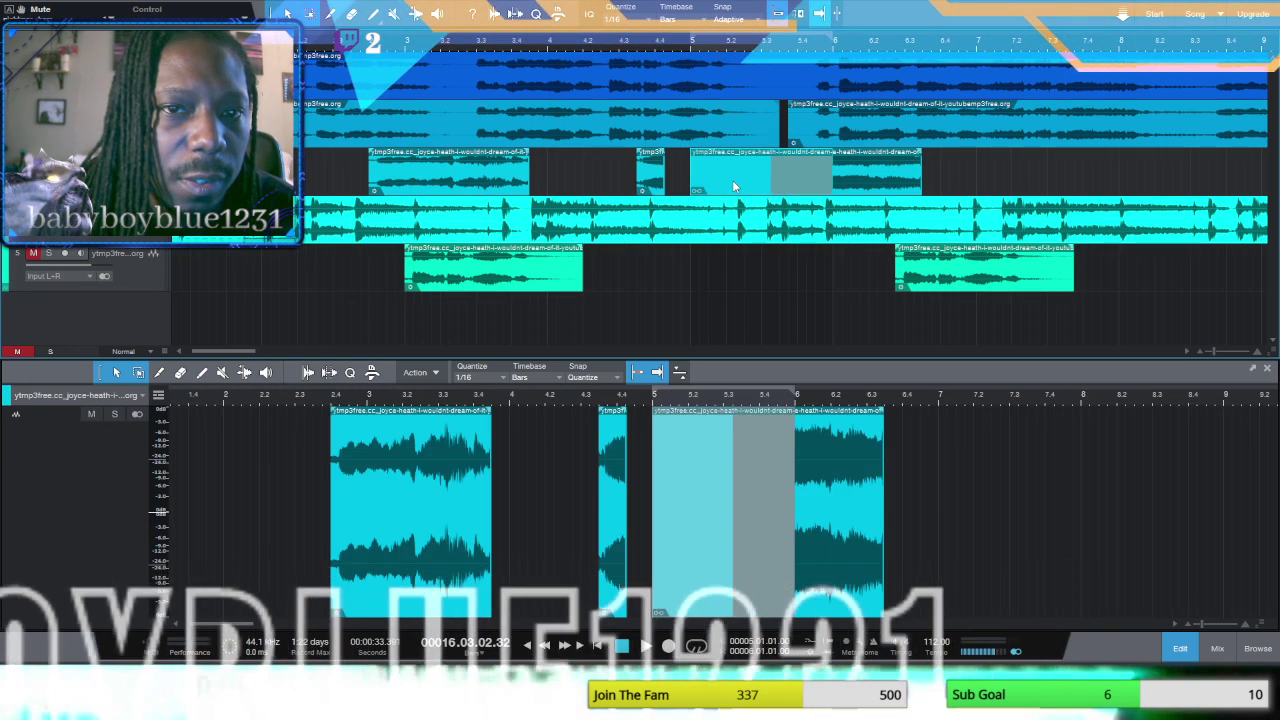
{"action": "key", "text": "Delete"}
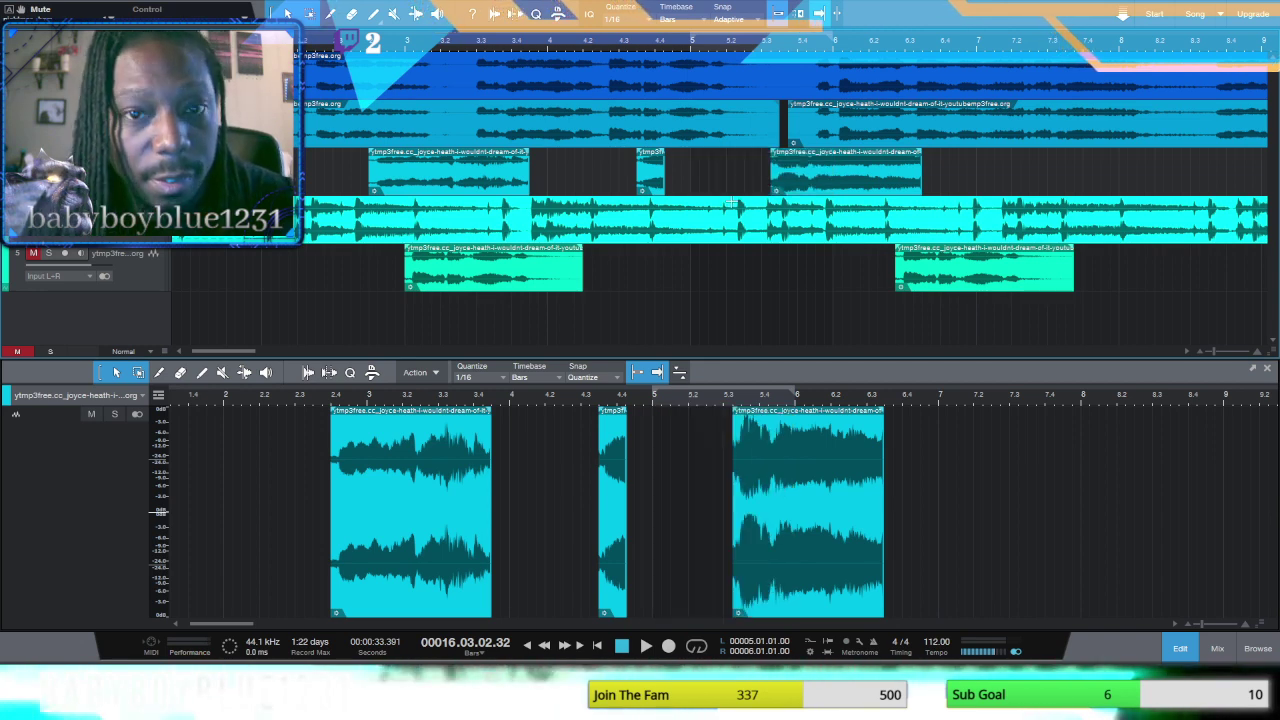
Step: Replay the arrangement from the start to audition the sample track above the beat with track 5 muted
{"action": "left_click", "coordinate": [645, 646]}
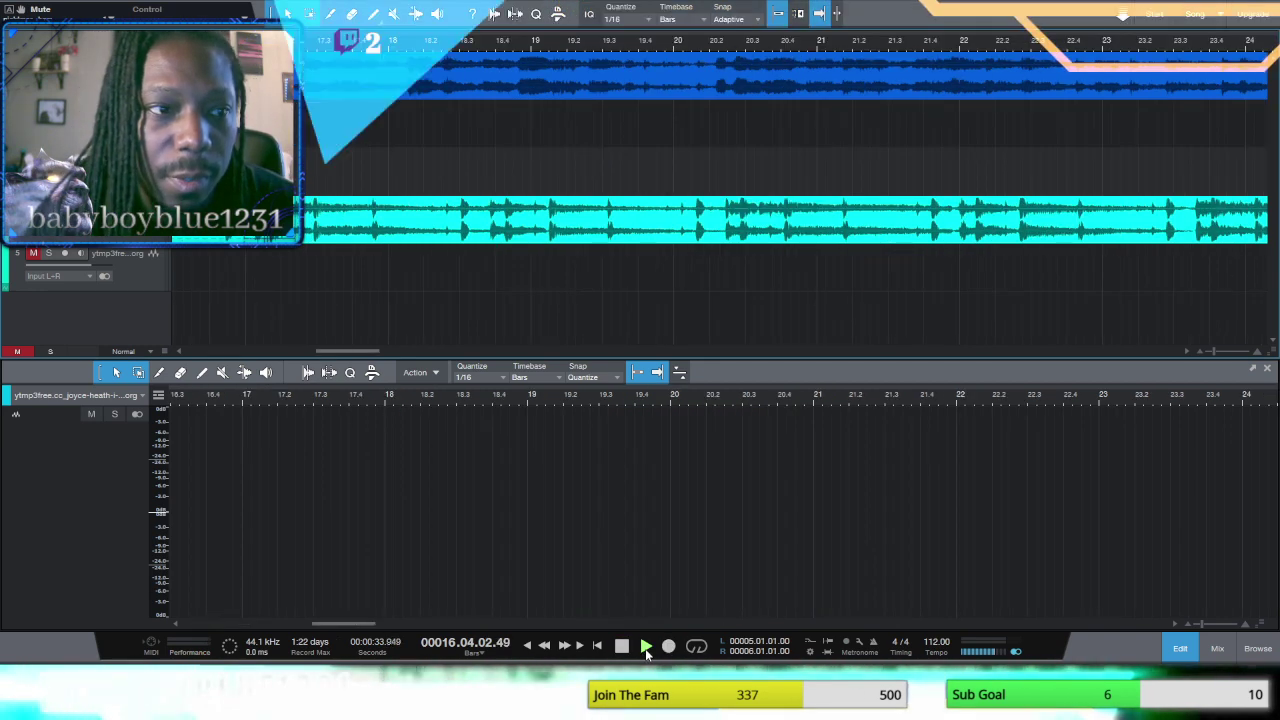
{"action": "left_click", "coordinate": [527, 646]}
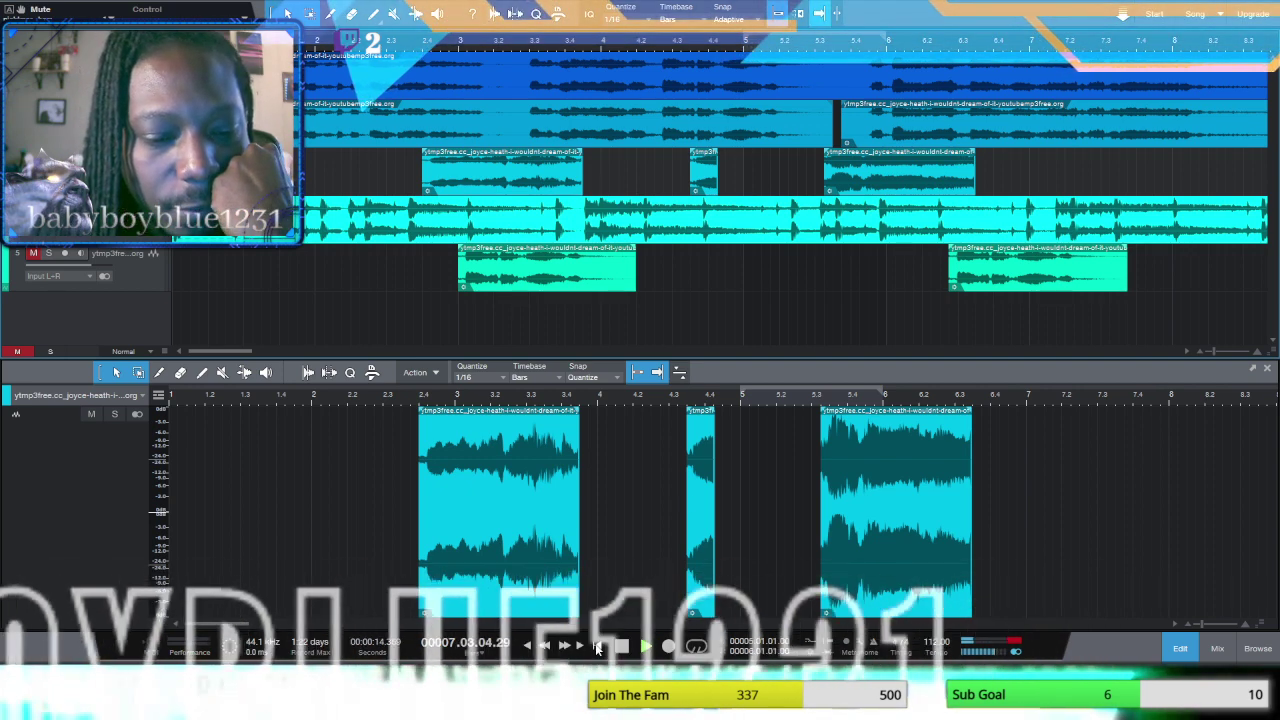
{"action": "left_click", "coordinate": [620, 647]}
{"action": "left_click", "coordinate": [926, 170]}
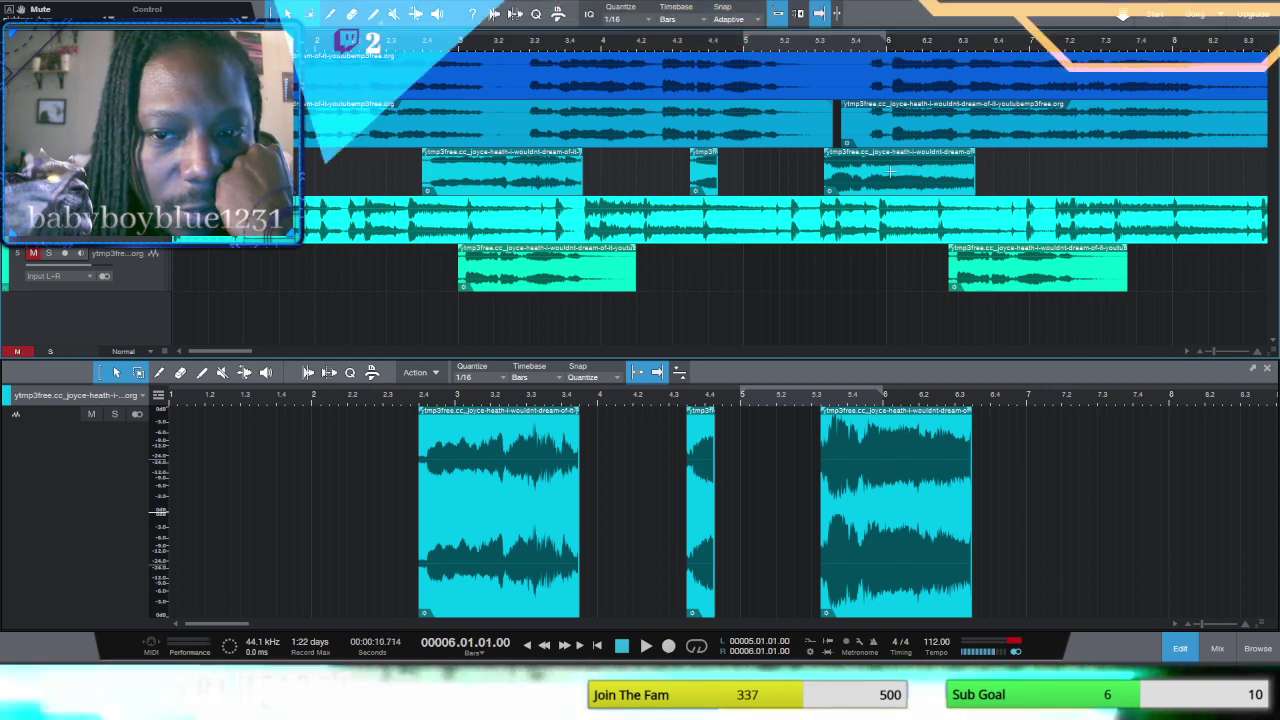
{"action": "left_click", "coordinate": [938, 289]}
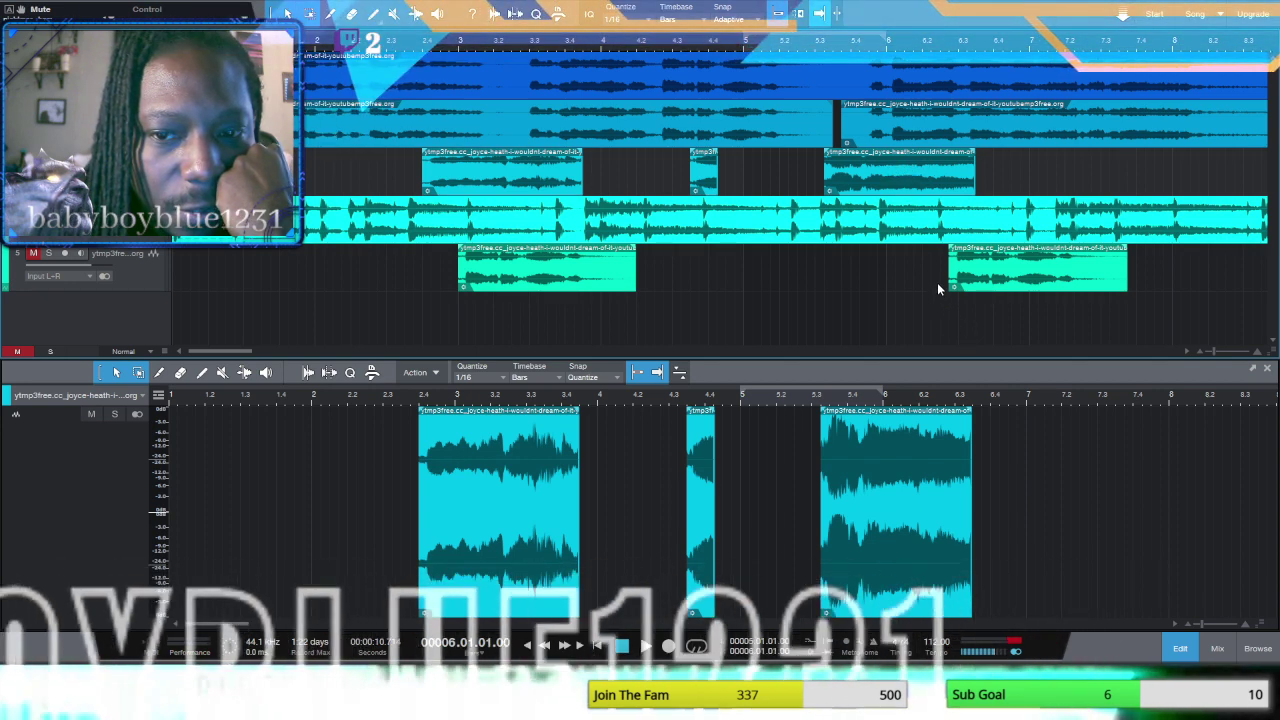
{"action": "left_click", "coordinate": [406, 49]}
{"action": "left_click", "coordinate": [645, 646]}
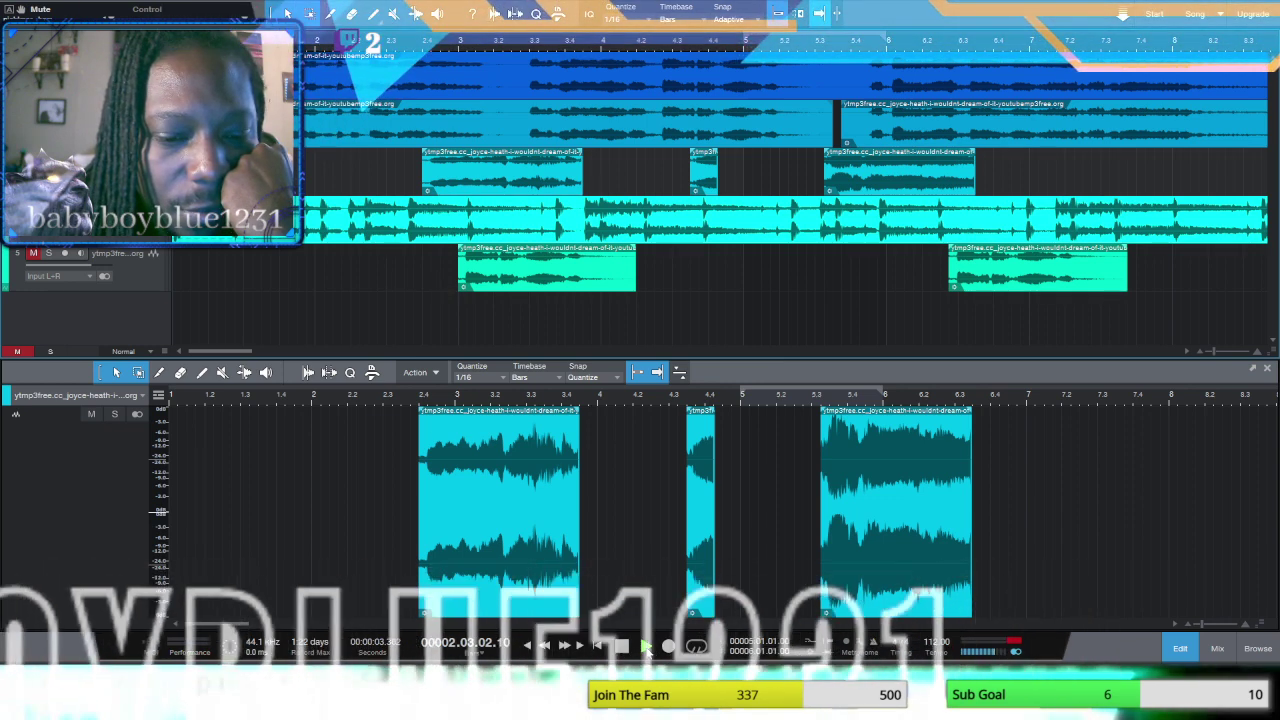
{"action": "left_click", "coordinate": [581, 647]}
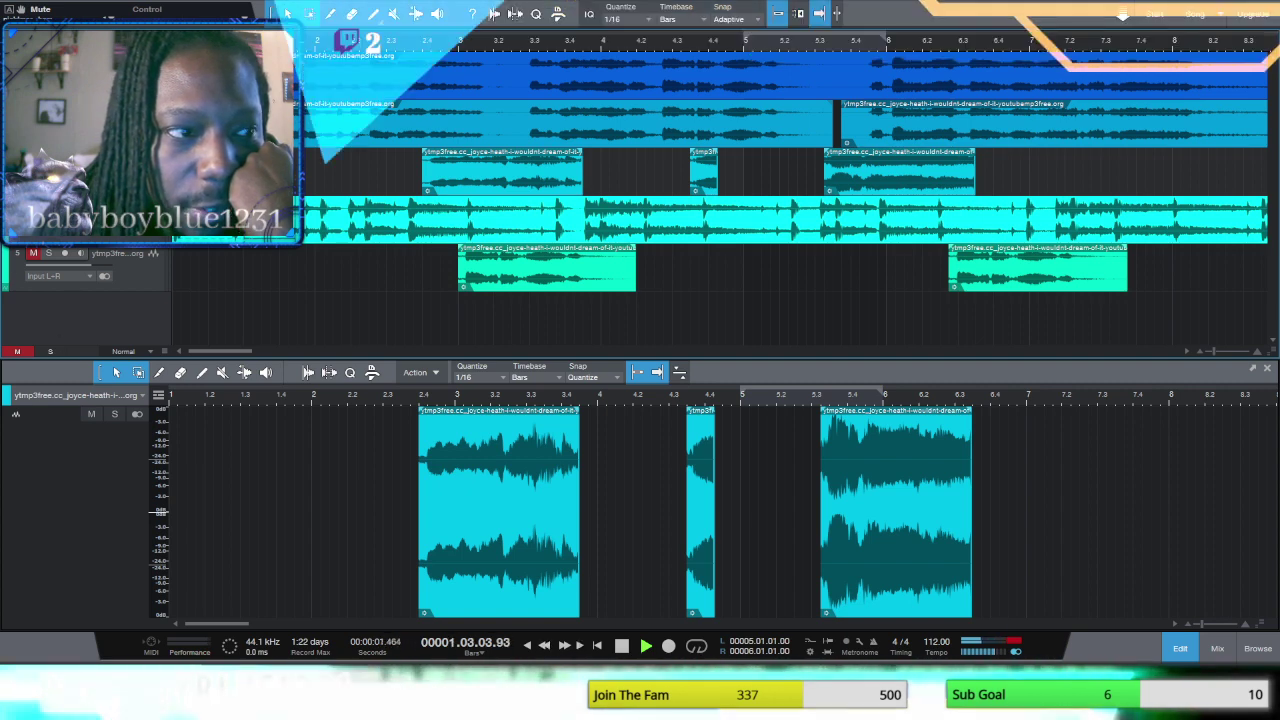
Step: Stop the playback and copy the track 3 chop that starts at 5.3.2
{"action": "left_click", "coordinate": [33, 156]}
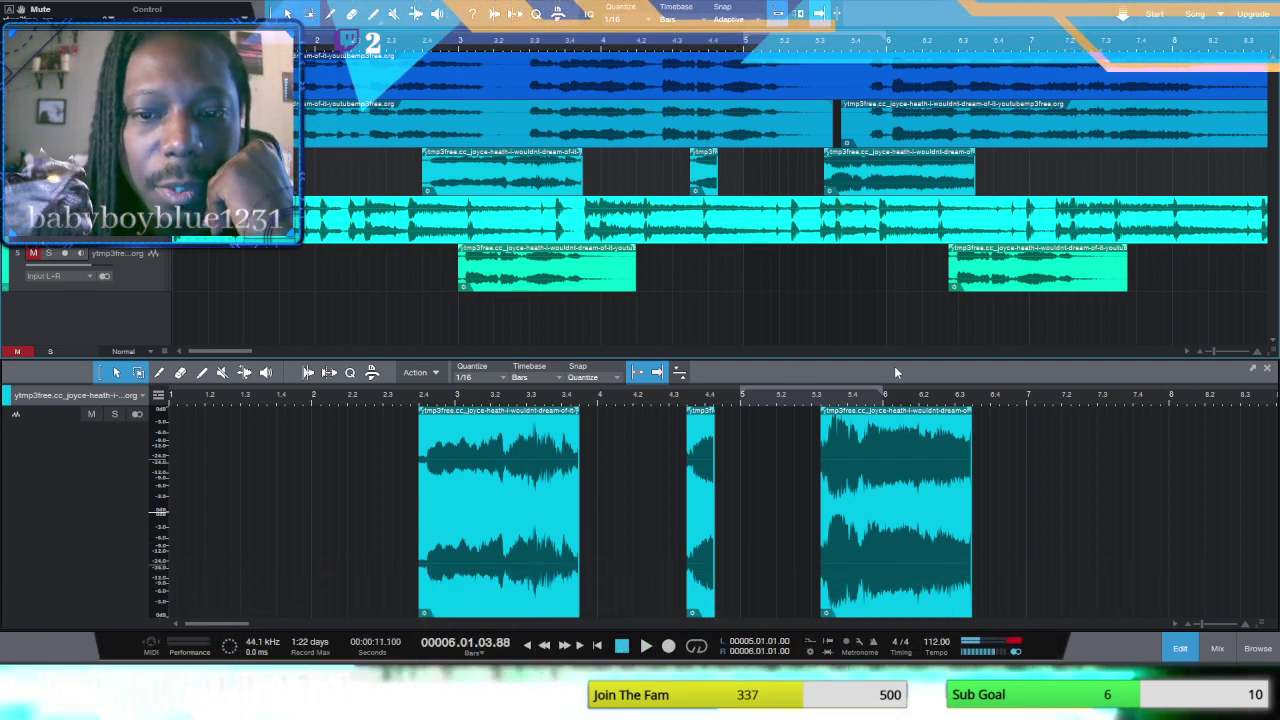
{"action": "left_click_drag", "start_coordinate": [226, 350], "coordinate": [258, 352]}
{"action": "key", "text": "Right"}
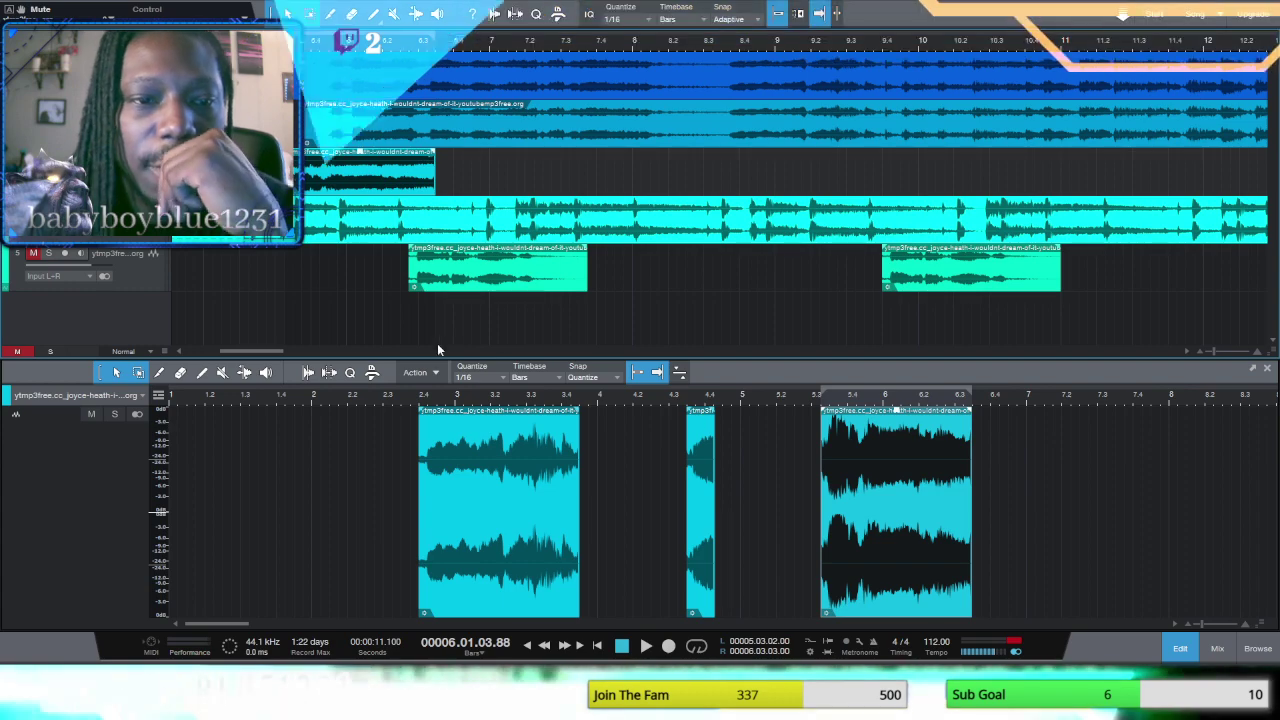
{"action": "left_click_drag", "start_coordinate": [273, 350], "coordinate": [315, 352]}
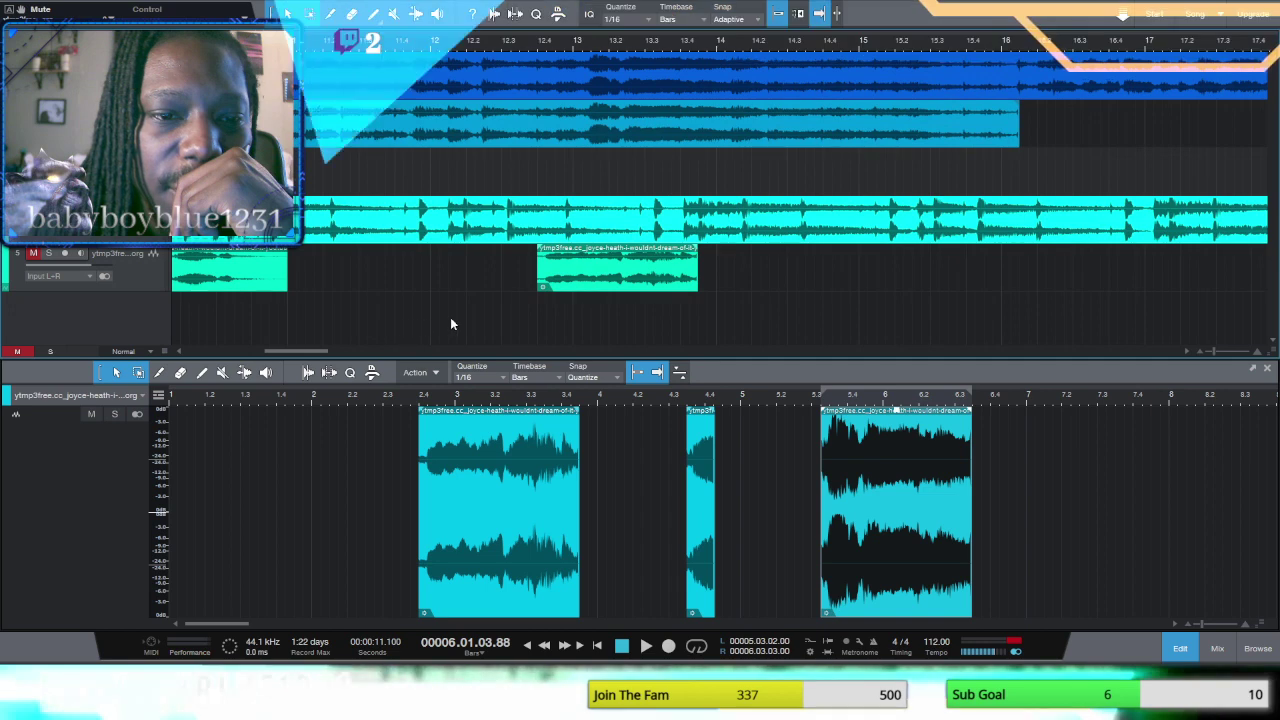
Step: Move the track 5 chop at 12.4.1 down onto a new track 6, and place the copied chop at 12.4.1 on track 5
{"action": "left_click", "coordinate": [573, 275]}
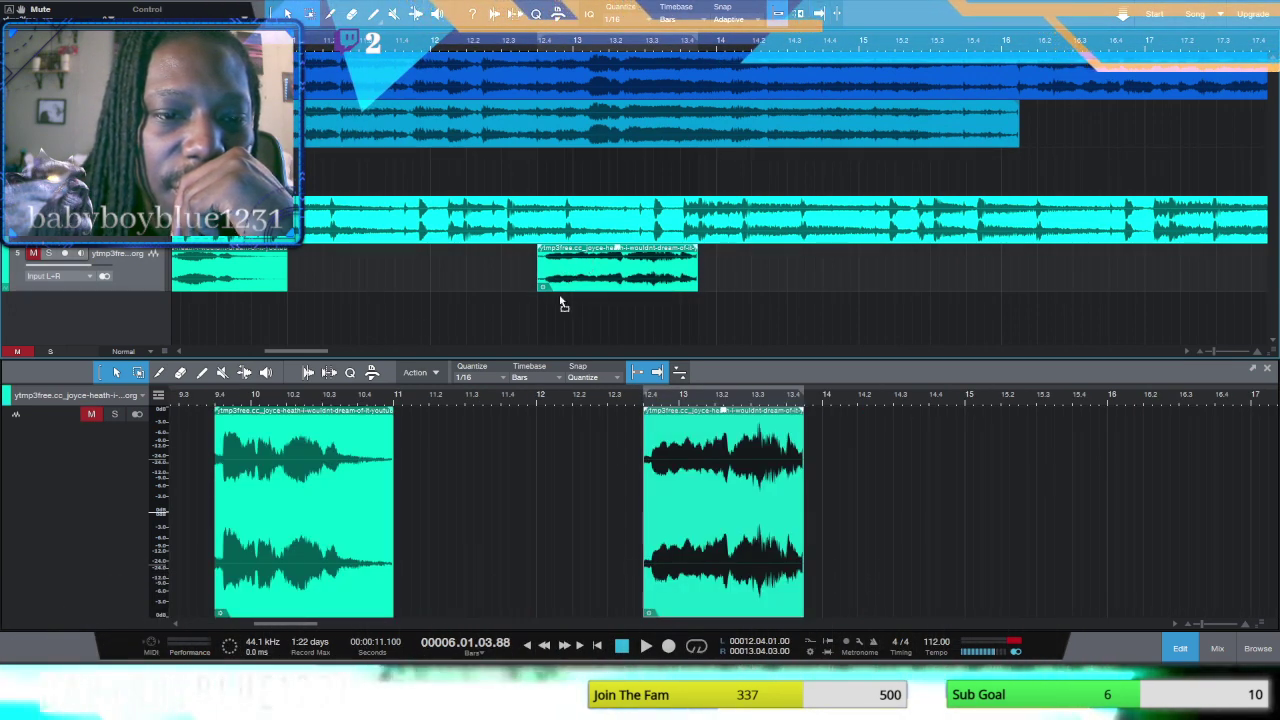
{"action": "left_click_drag", "start_coordinate": [560, 312], "coordinate": [558, 314]}
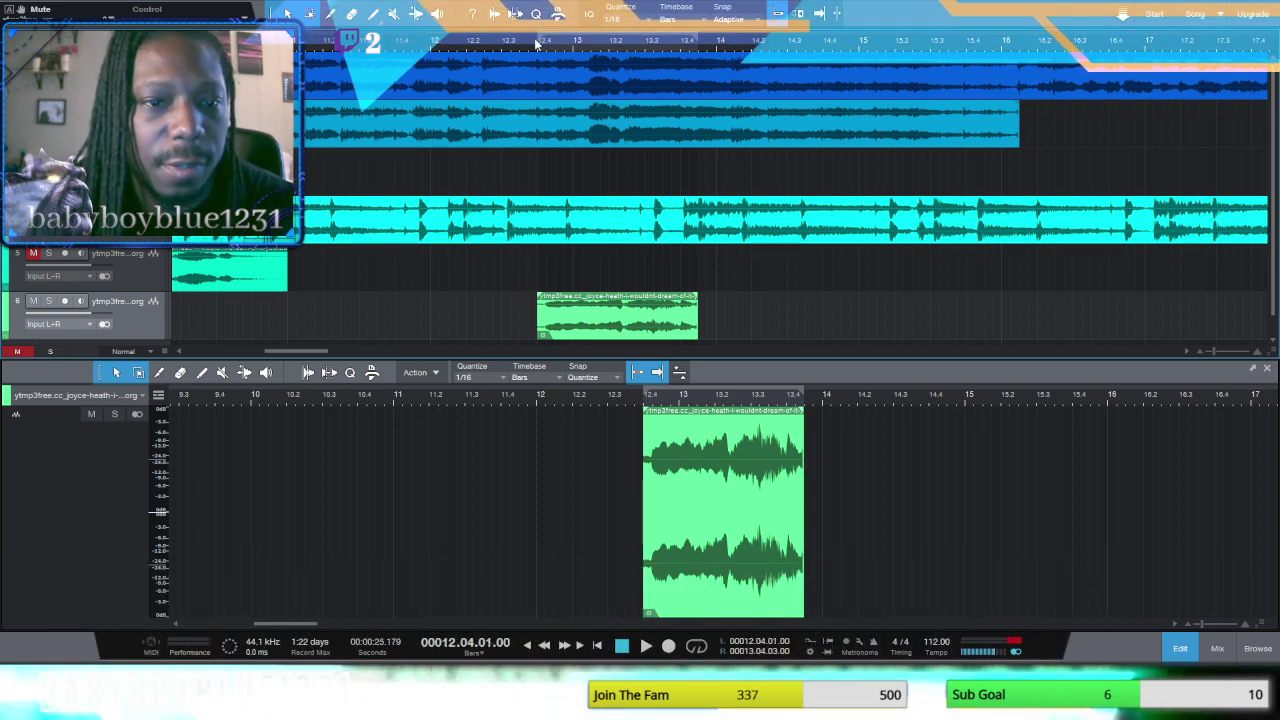
{"action": "left_click", "coordinate": [577, 324]}
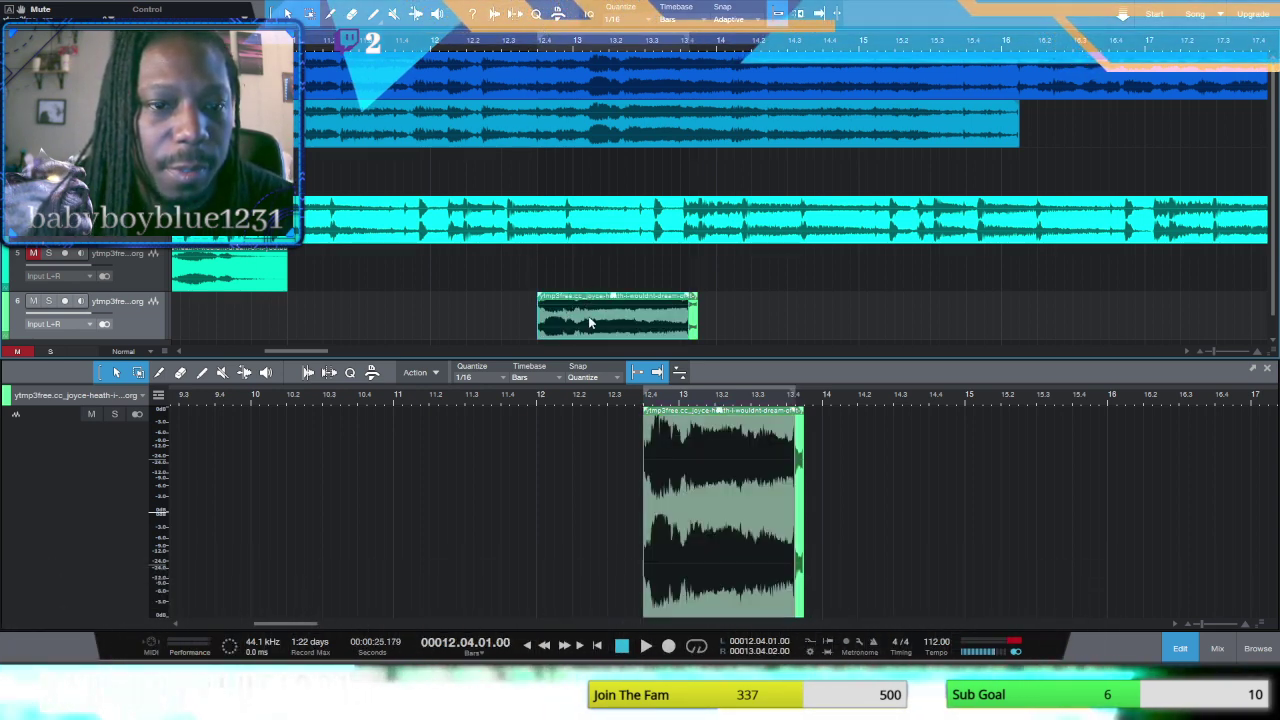
{"action": "left_click_drag", "start_coordinate": [590, 323], "coordinate": [585, 258]}
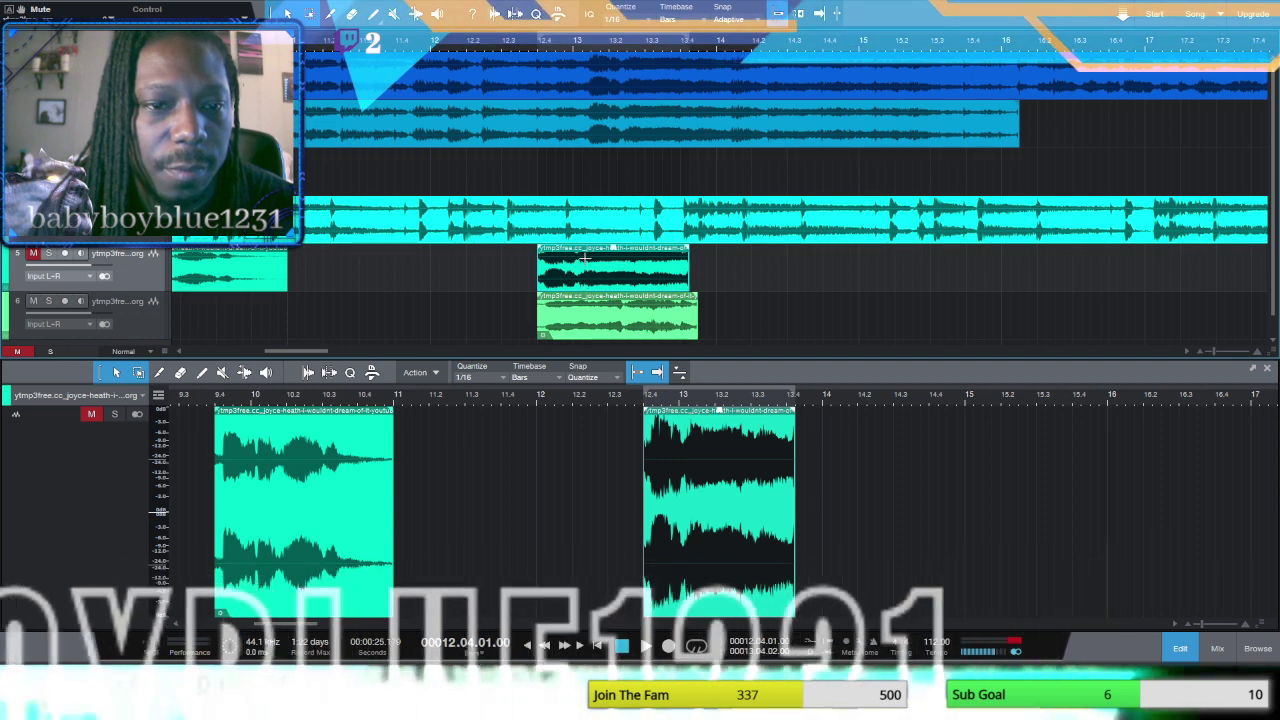
Step: Unmute track 5, mute track 6, and replay the passage around bar 13 to audition the newly placed chop
{"action": "left_click", "coordinate": [643, 648]}
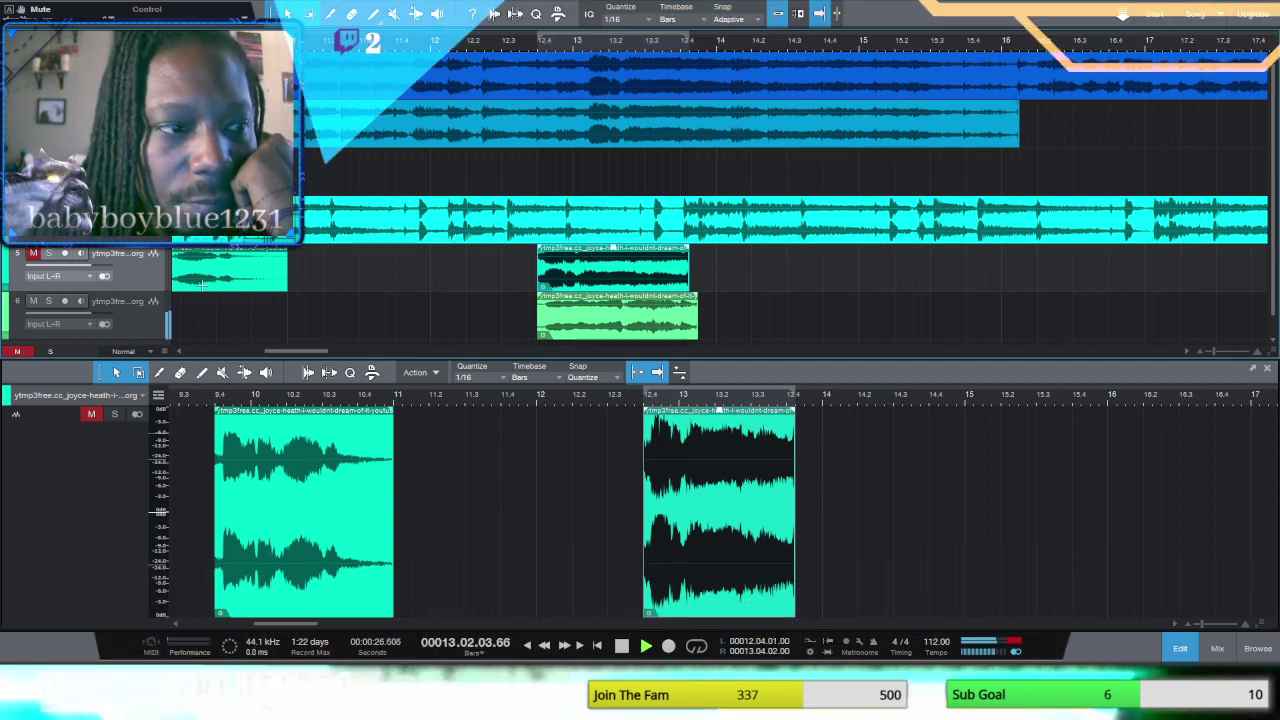
{"action": "left_click", "coordinate": [35, 301]}
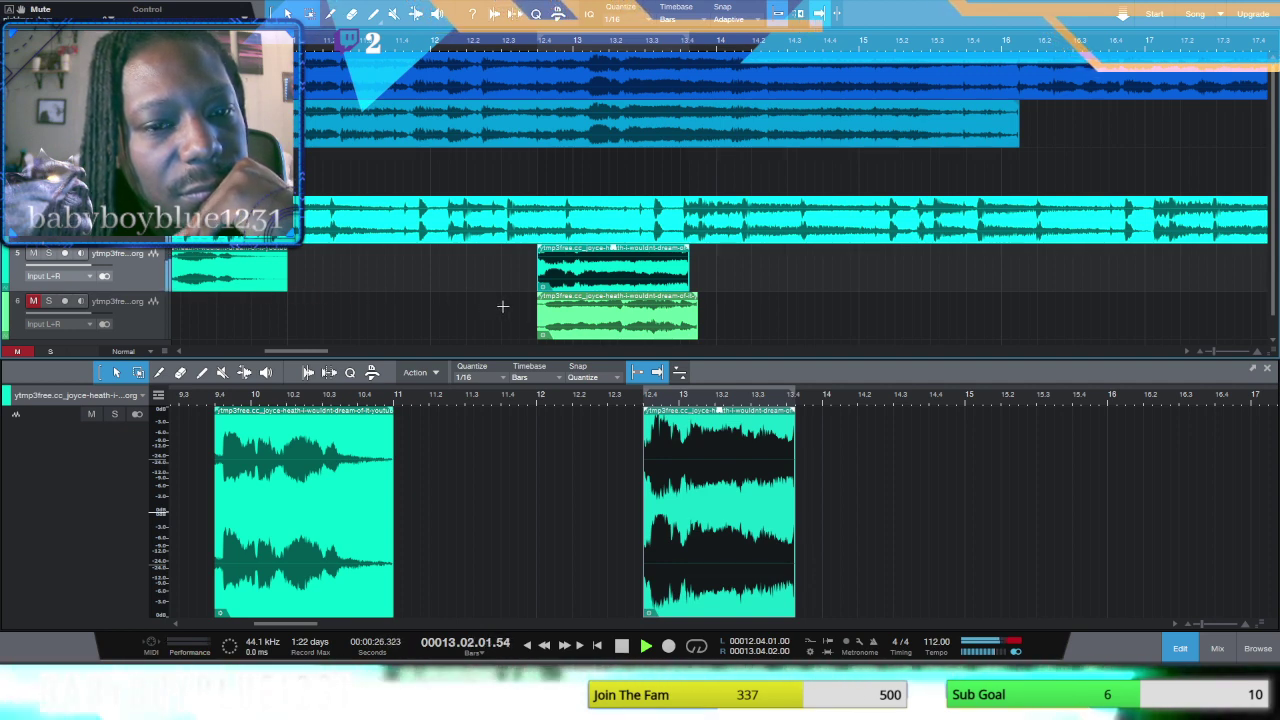
{"action": "left_click", "coordinate": [544, 645]}
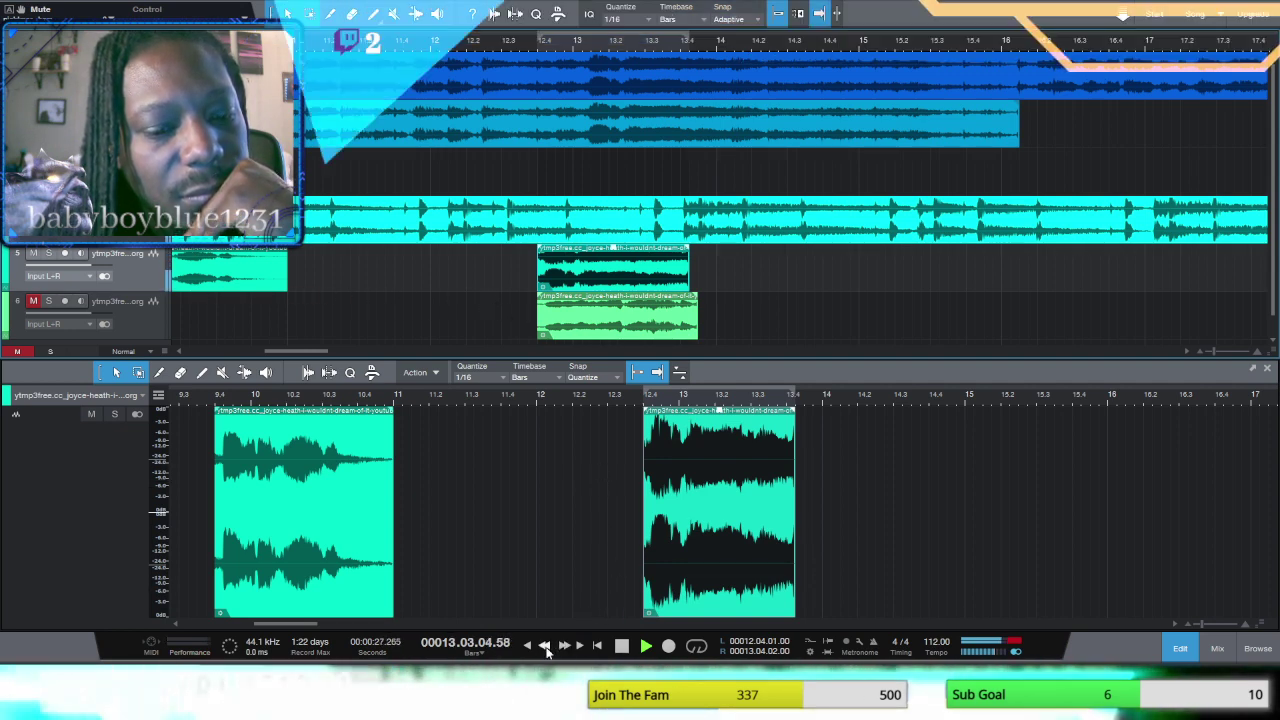
{"action": "left_click", "coordinate": [545, 648]}
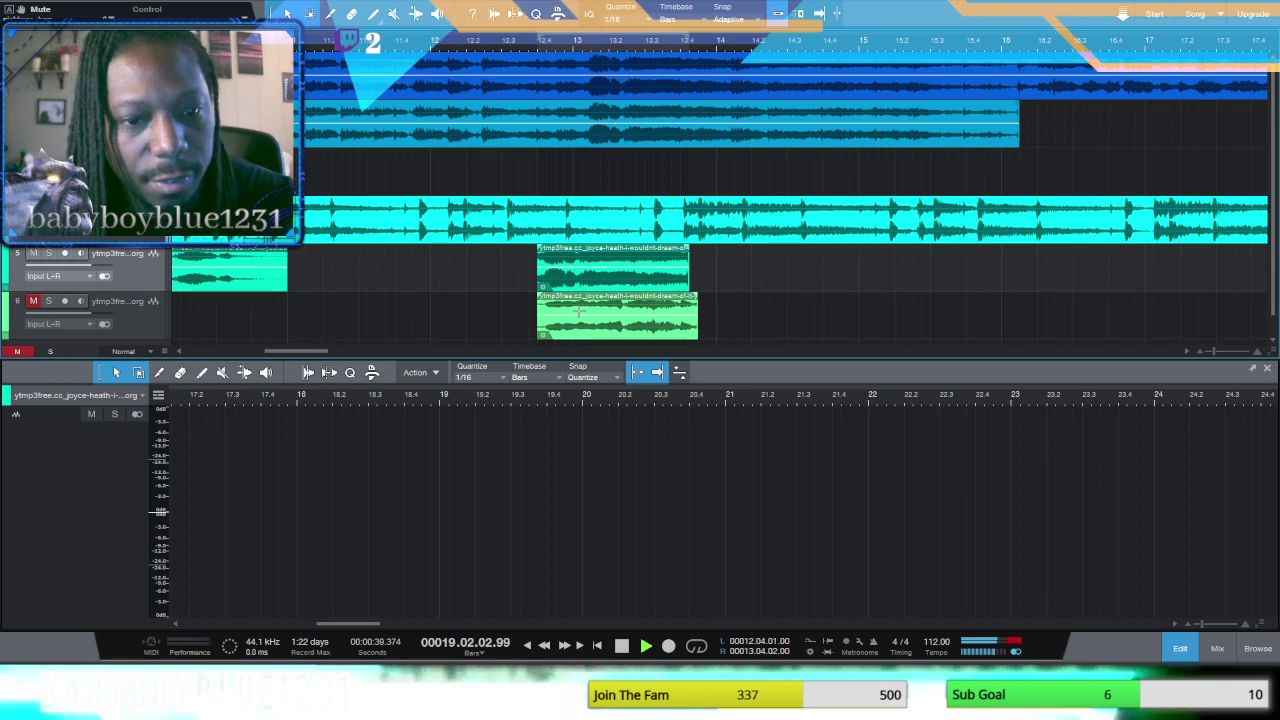
{"action": "left_click", "coordinate": [545, 646]}
{"action": "left_click", "coordinate": [545, 646]}
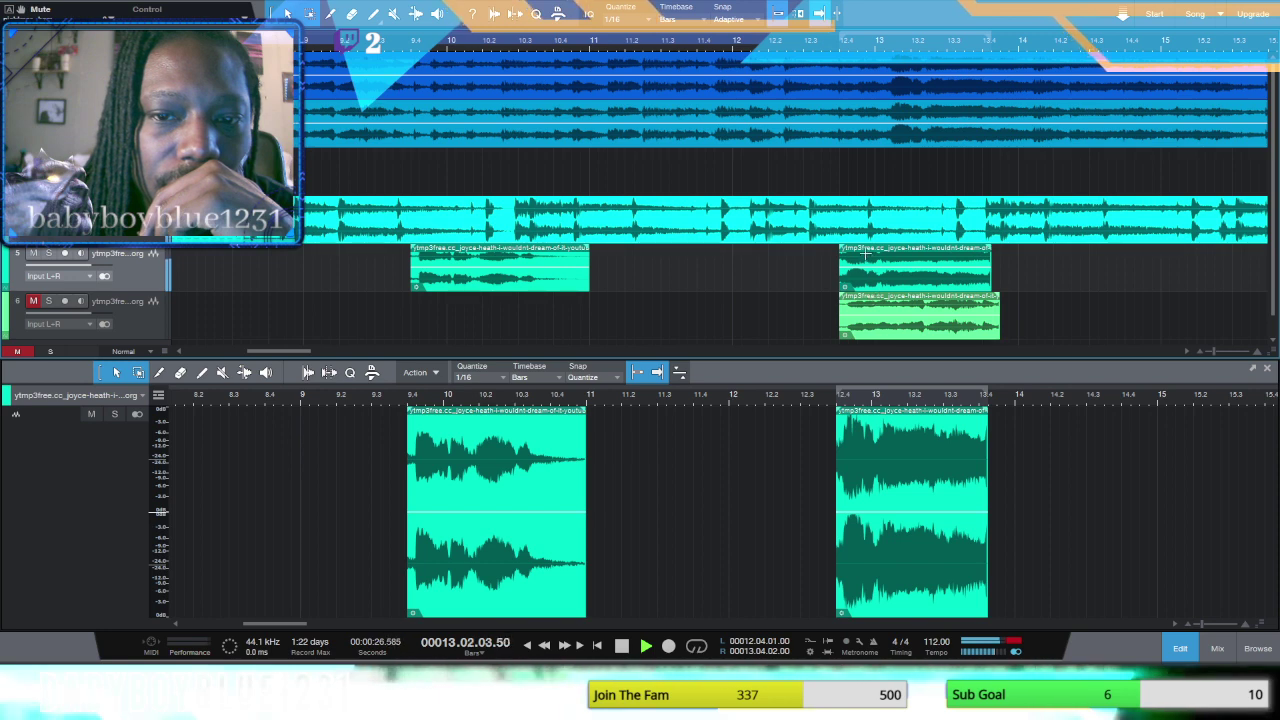
Step: Toggle the mute of the track 5 chop at 12.4.1 on and off, and replay the bars leading into it
{"action": "key", "text": "shift+m"}
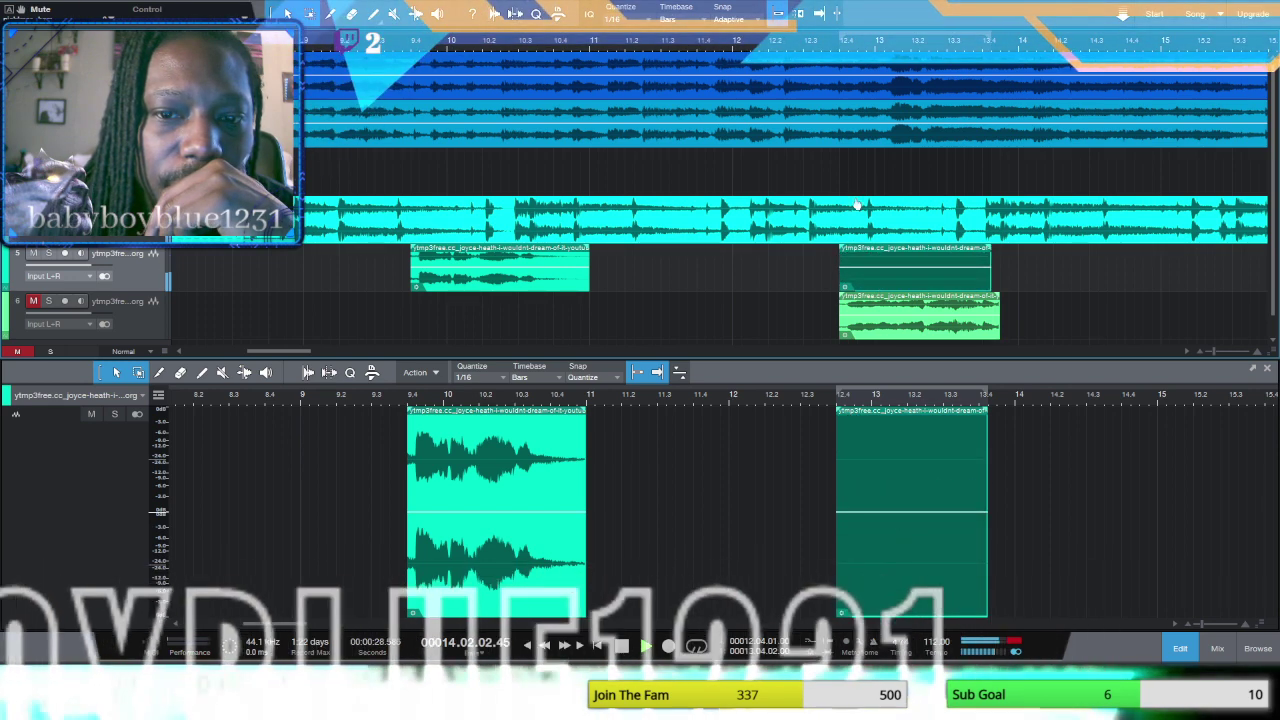
{"action": "key", "text": "shift+m"}
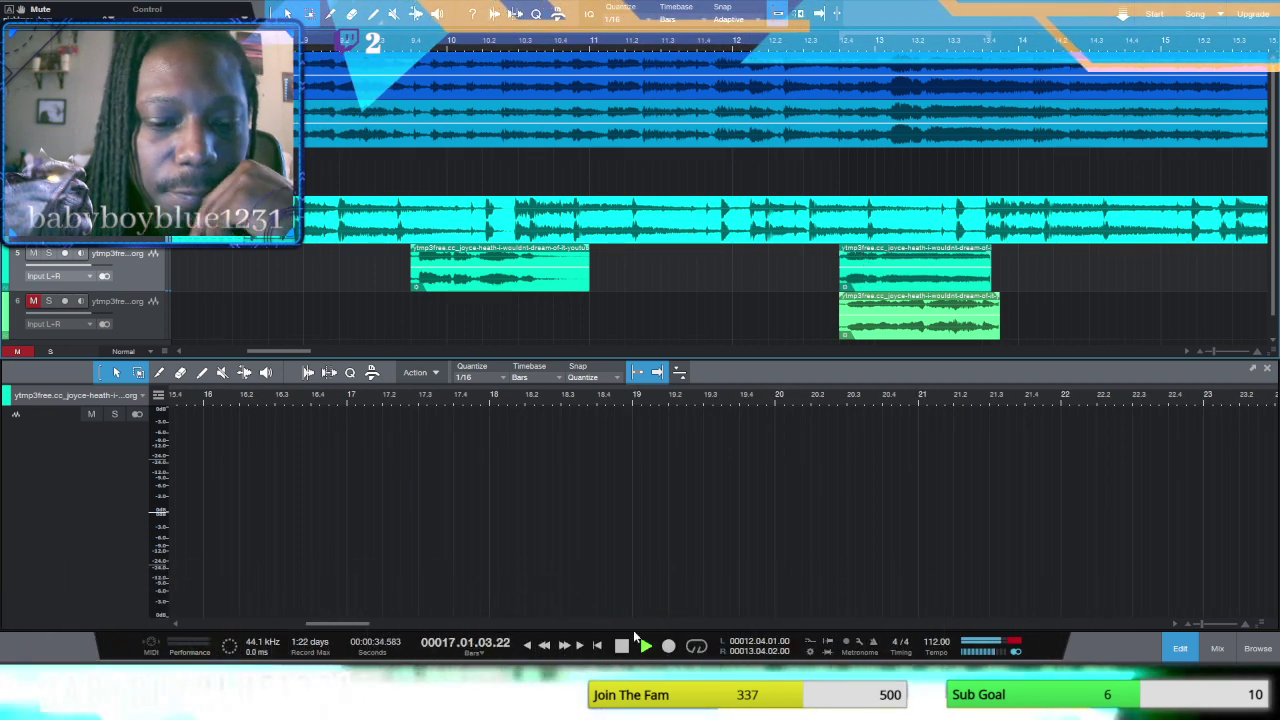
{"action": "left_click", "coordinate": [544, 645]}
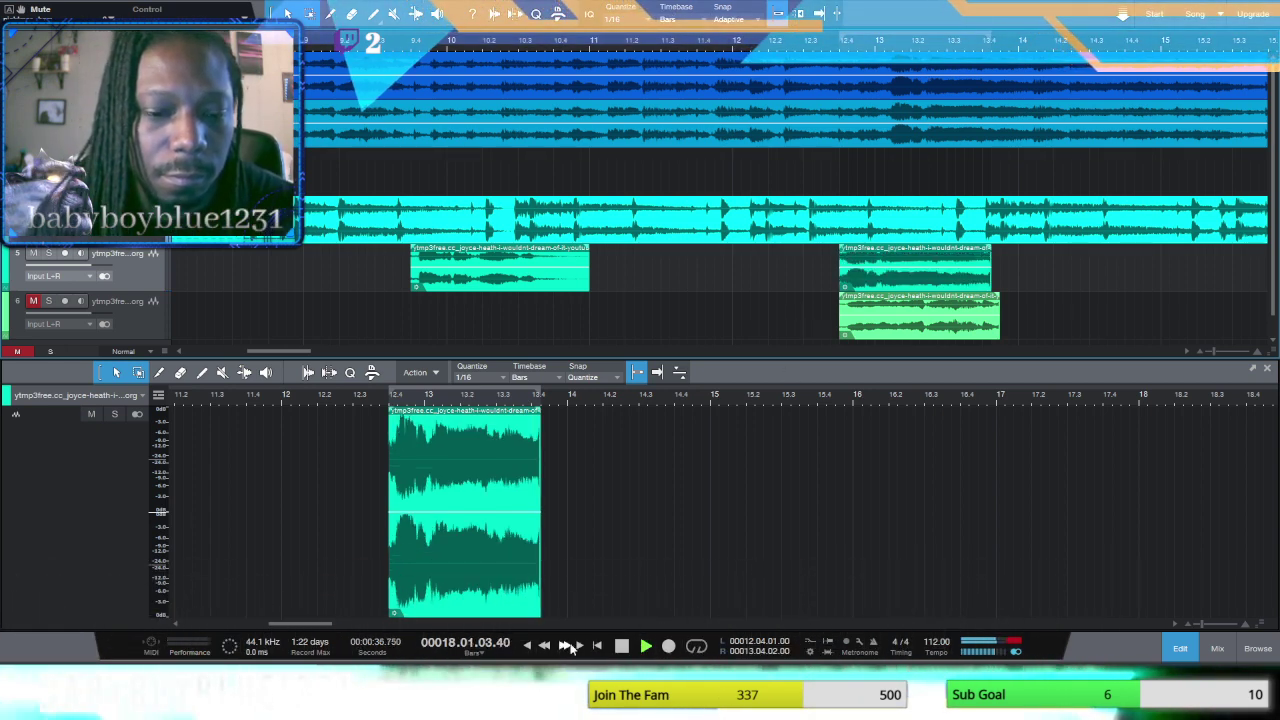
{"action": "left_click", "coordinate": [544, 646]}
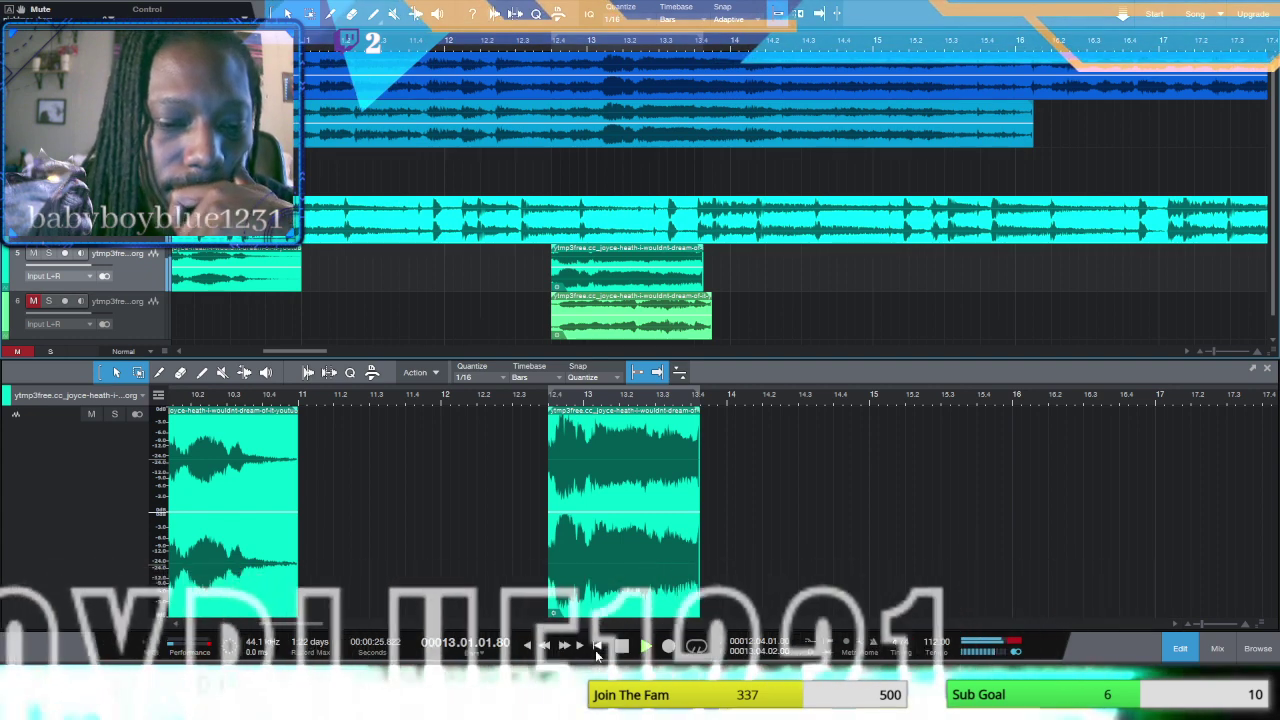
{"action": "left_click", "coordinate": [544, 645]}
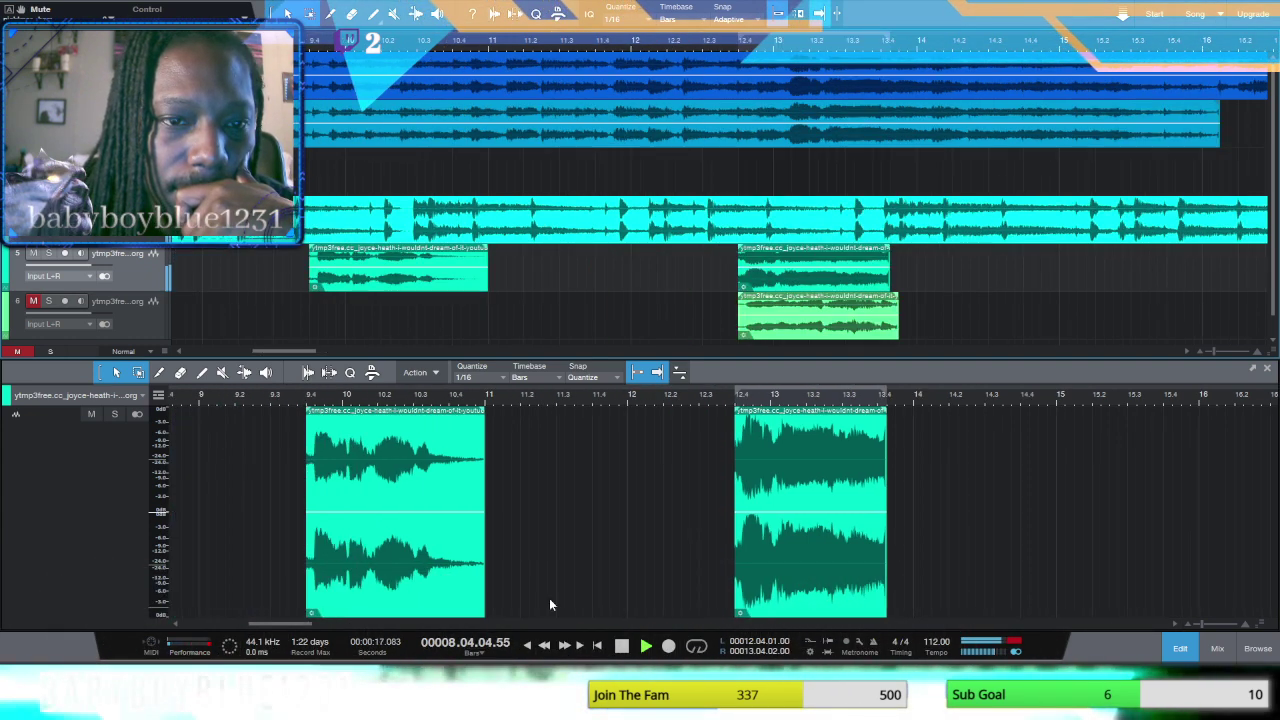
{"action": "left_click", "coordinate": [762, 281]}
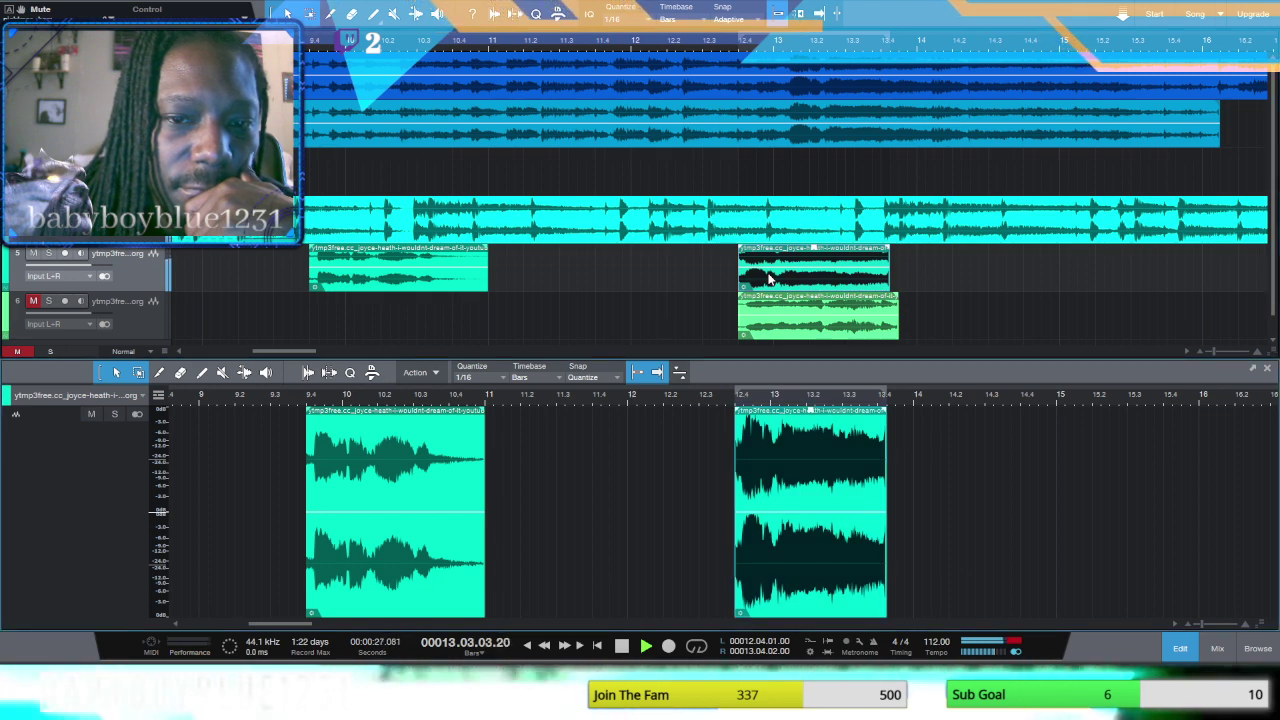
{"action": "left_click", "coordinate": [544, 645]}
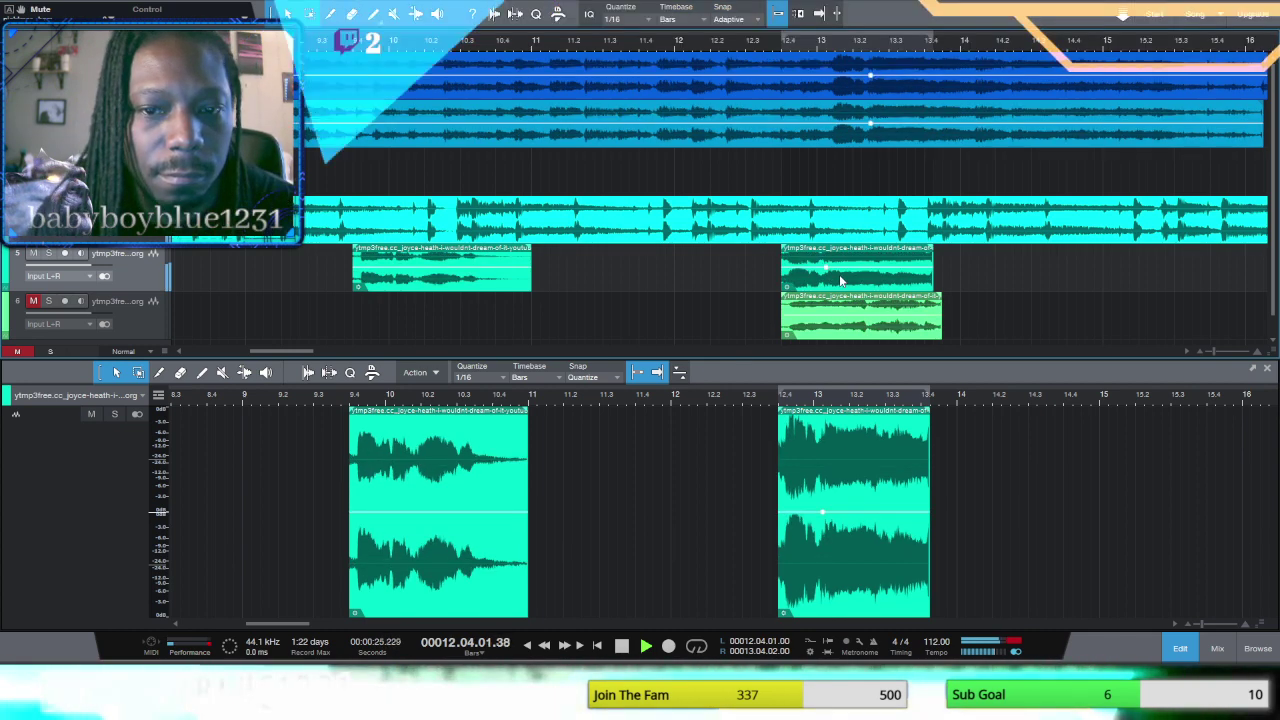
Step: Stop playback, move the 12.4.1 chop temporarily to track 3, lower its clip volume slightly, and return it to track 5 at 12.4.1
{"action": "left_click", "coordinate": [621, 646]}
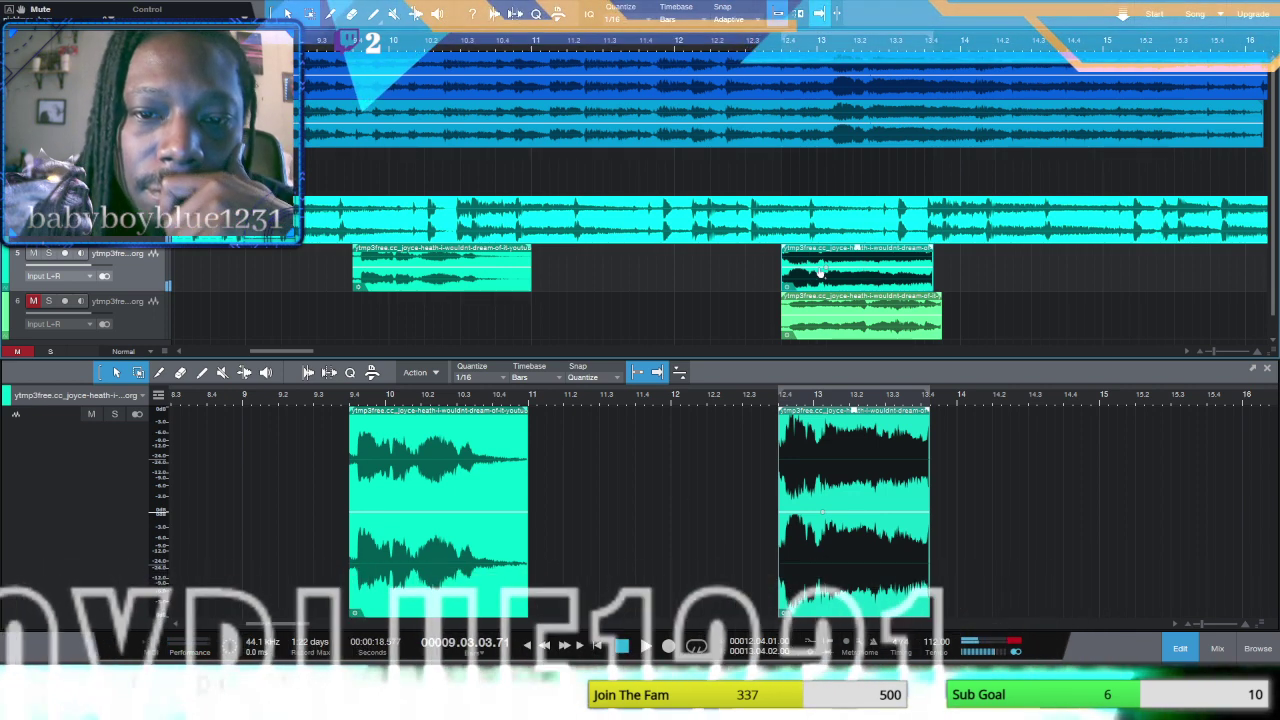
{"action": "left_click", "coordinate": [826, 273]}
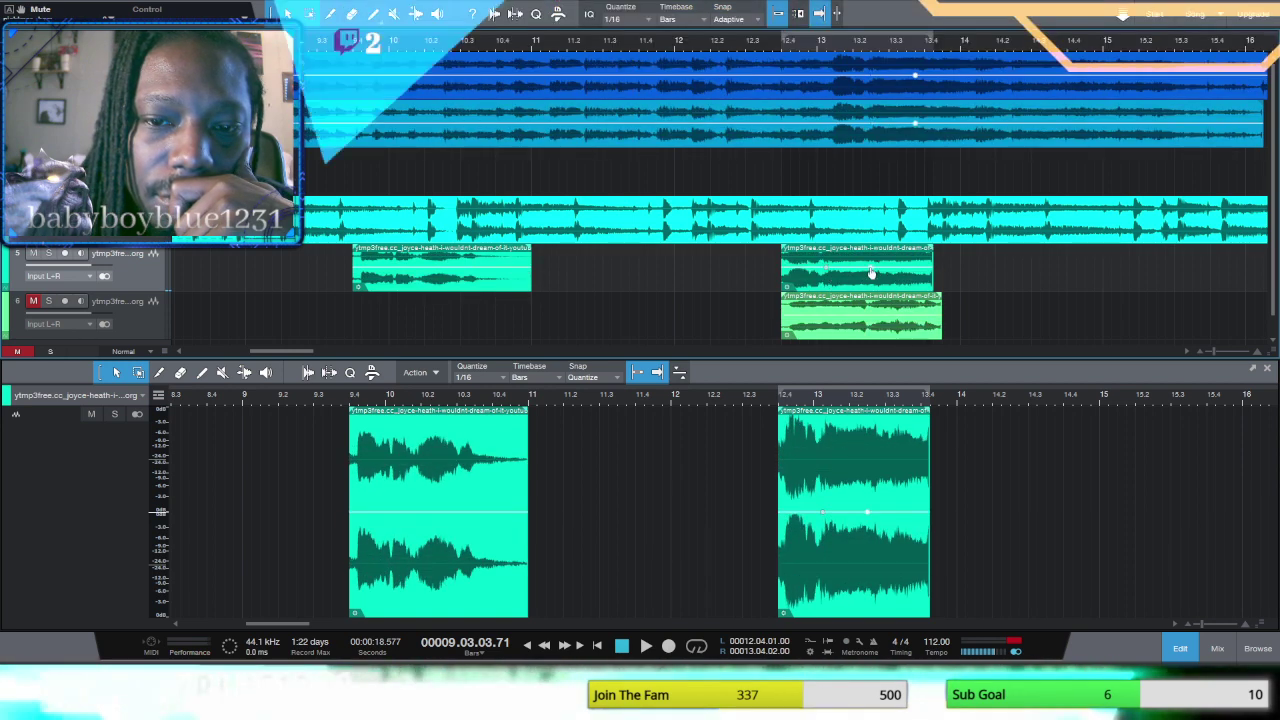
{"action": "left_click", "coordinate": [952, 290]}
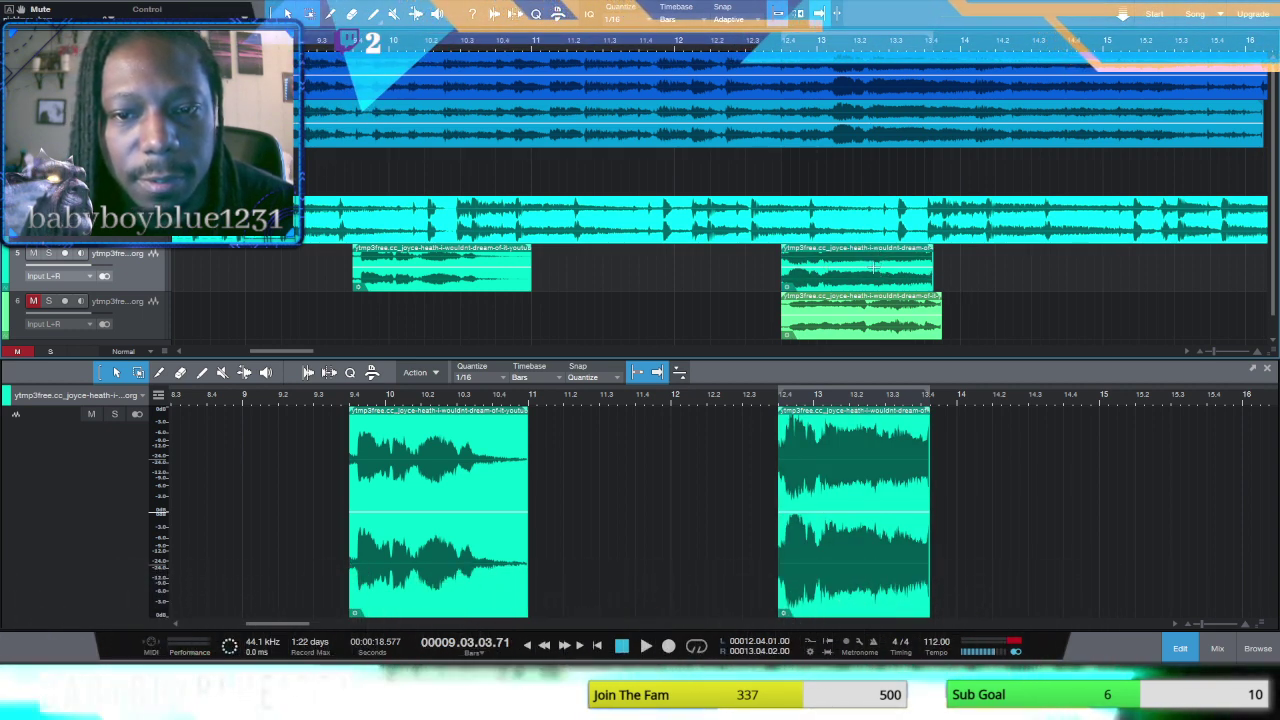
{"action": "left_click", "coordinate": [862, 287]}
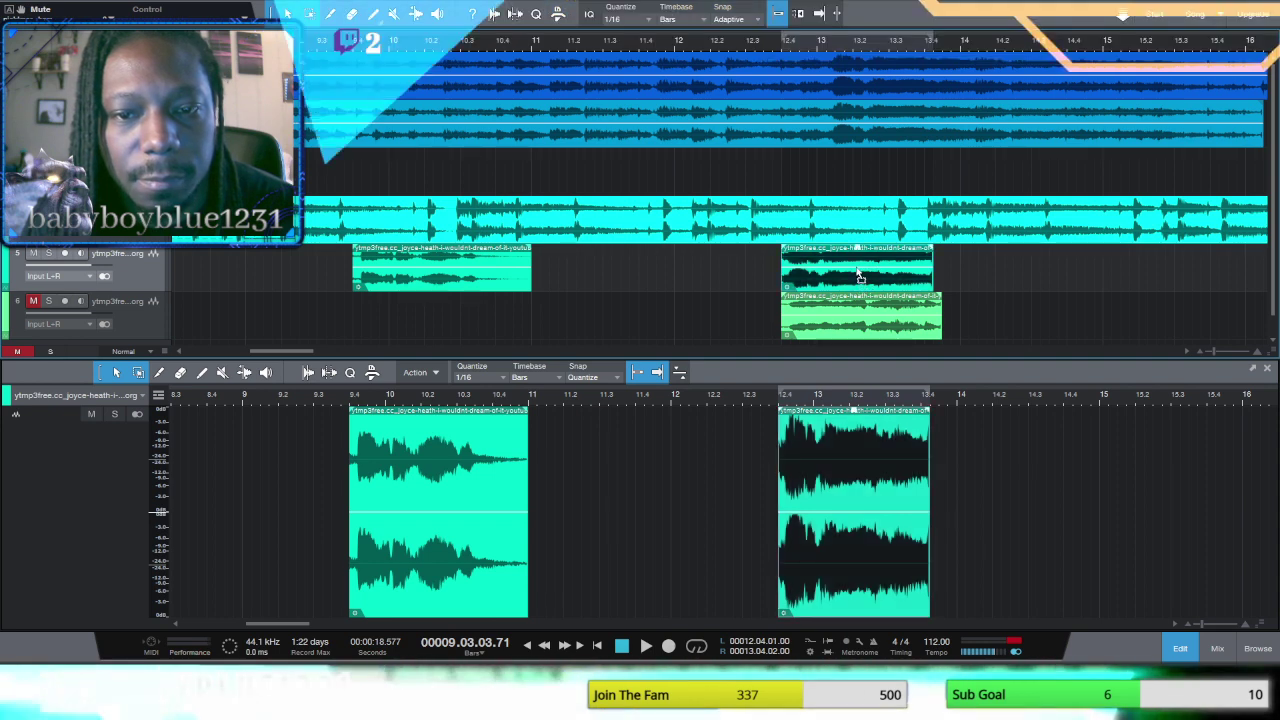
{"action": "left_click_drag", "start_coordinate": [858, 283], "coordinate": [845, 156]}
{"action": "left_click", "coordinate": [857, 169]}
{"action": "left_click", "coordinate": [832, 181]}
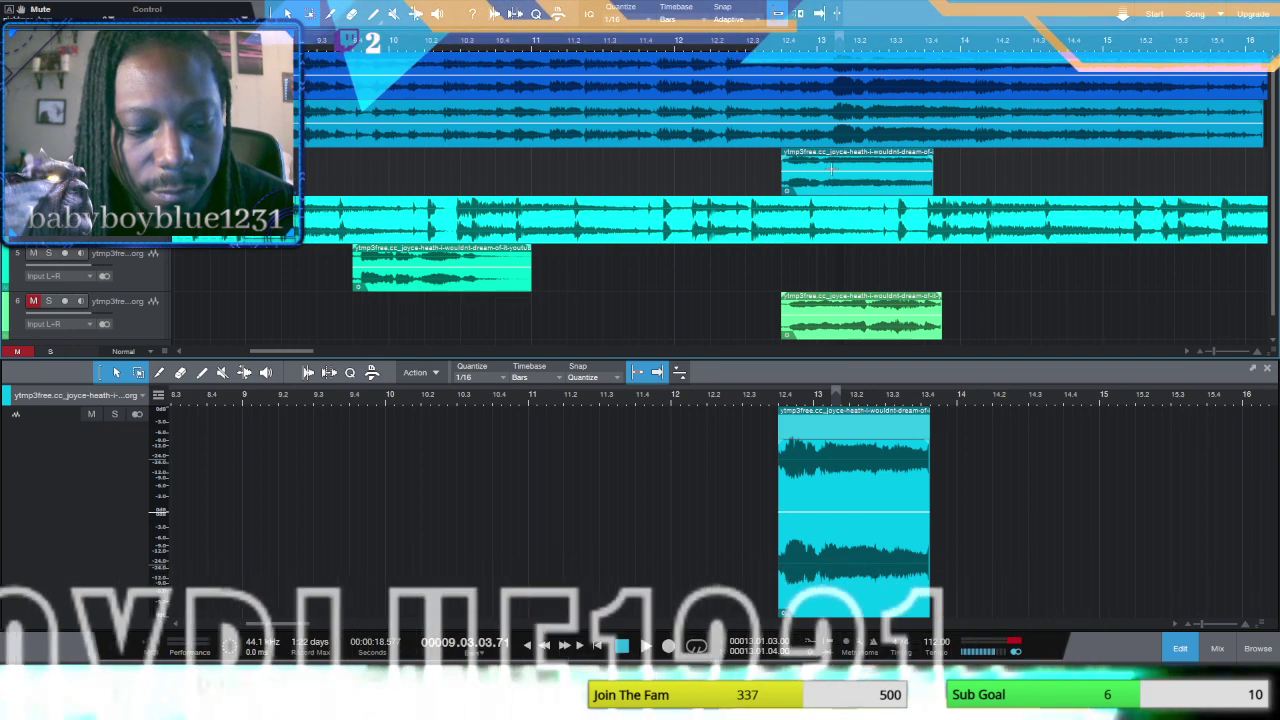
{"action": "left_click_drag", "start_coordinate": [813, 166], "coordinate": [860, 258]}
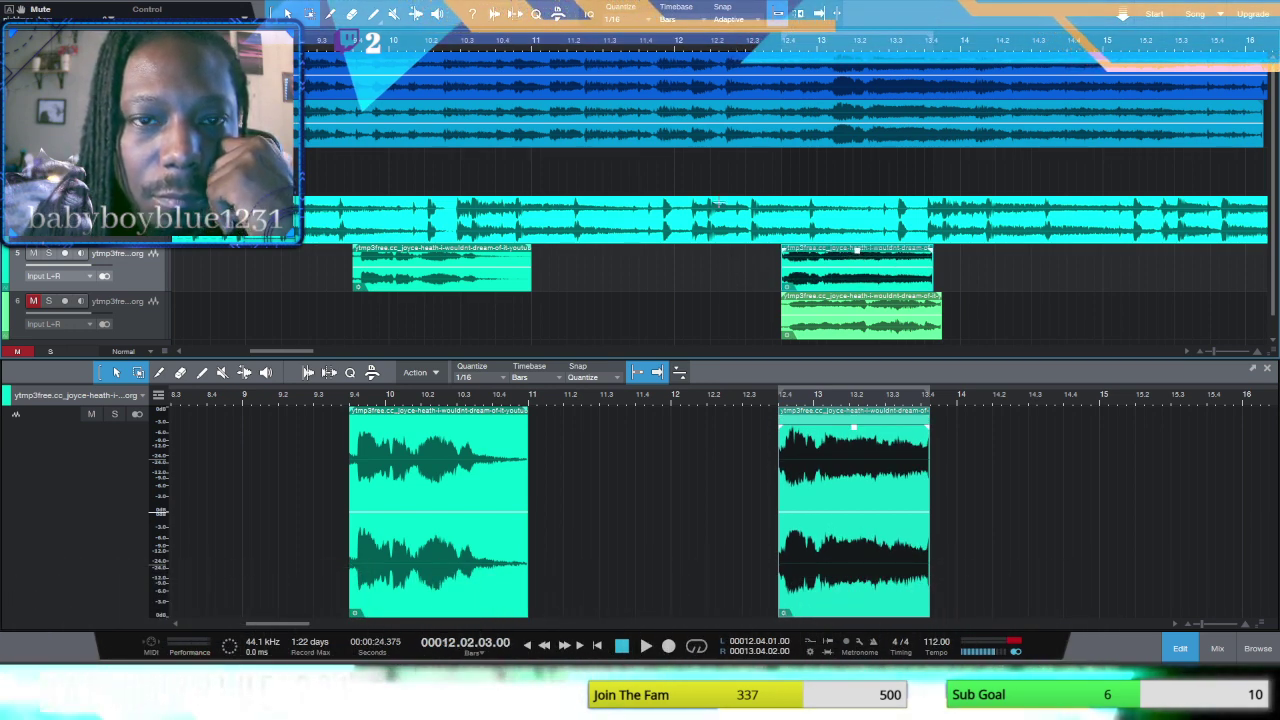
Step: Replay the section from before bar 11 through bar 14 to hear the quieter chop on track 5 against the beat
{"action": "left_click", "coordinate": [645, 646]}
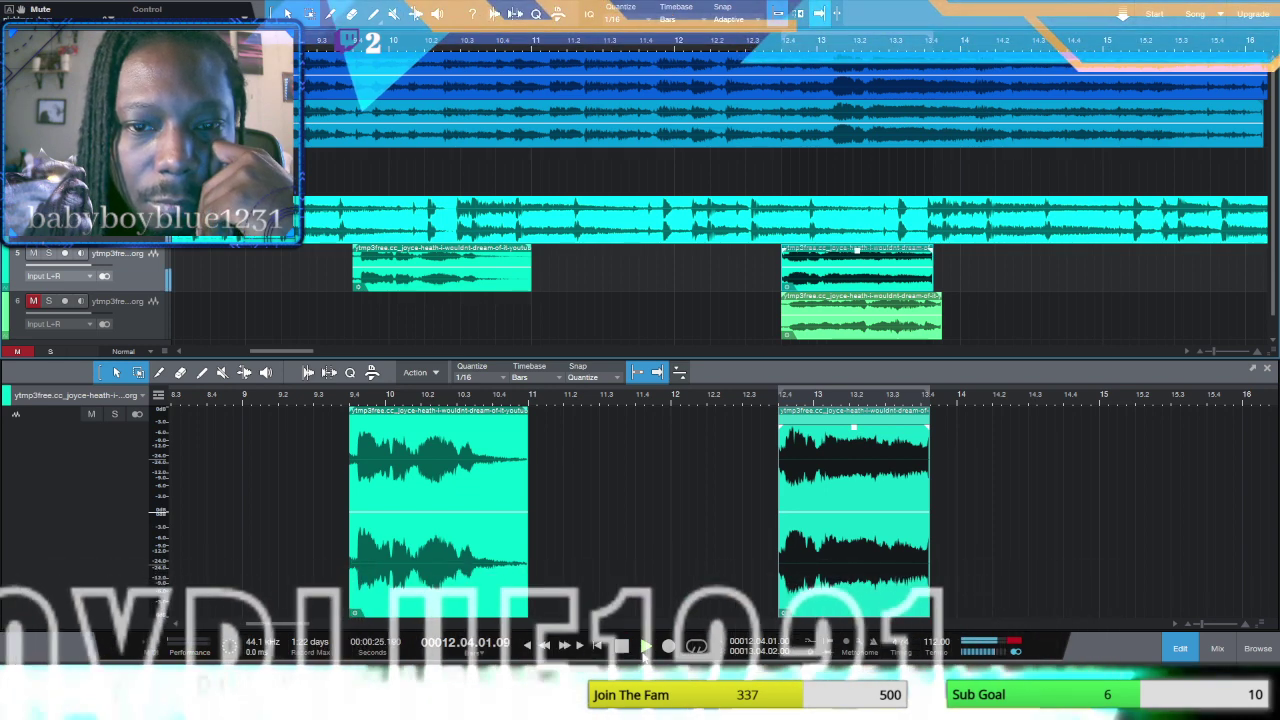
{"action": "left_click", "coordinate": [544, 646]}
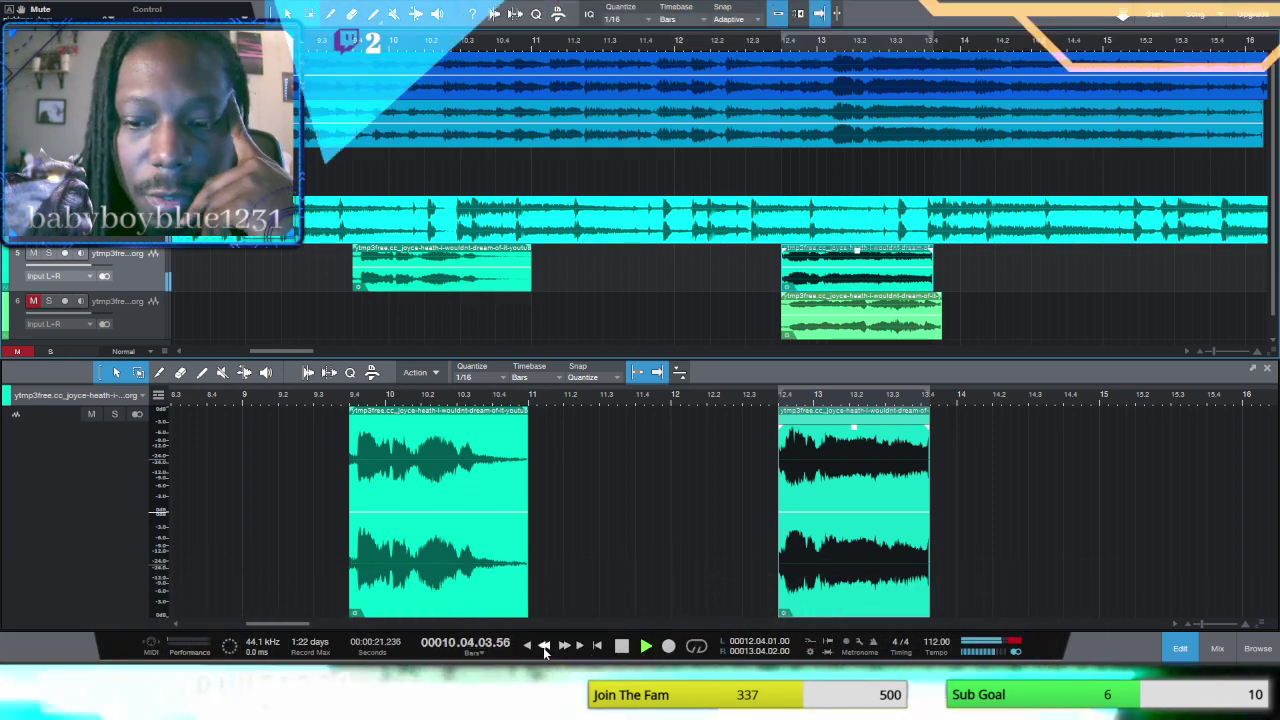
{"action": "left_click", "coordinate": [544, 646]}
{"action": "left_click", "coordinate": [544, 646]}
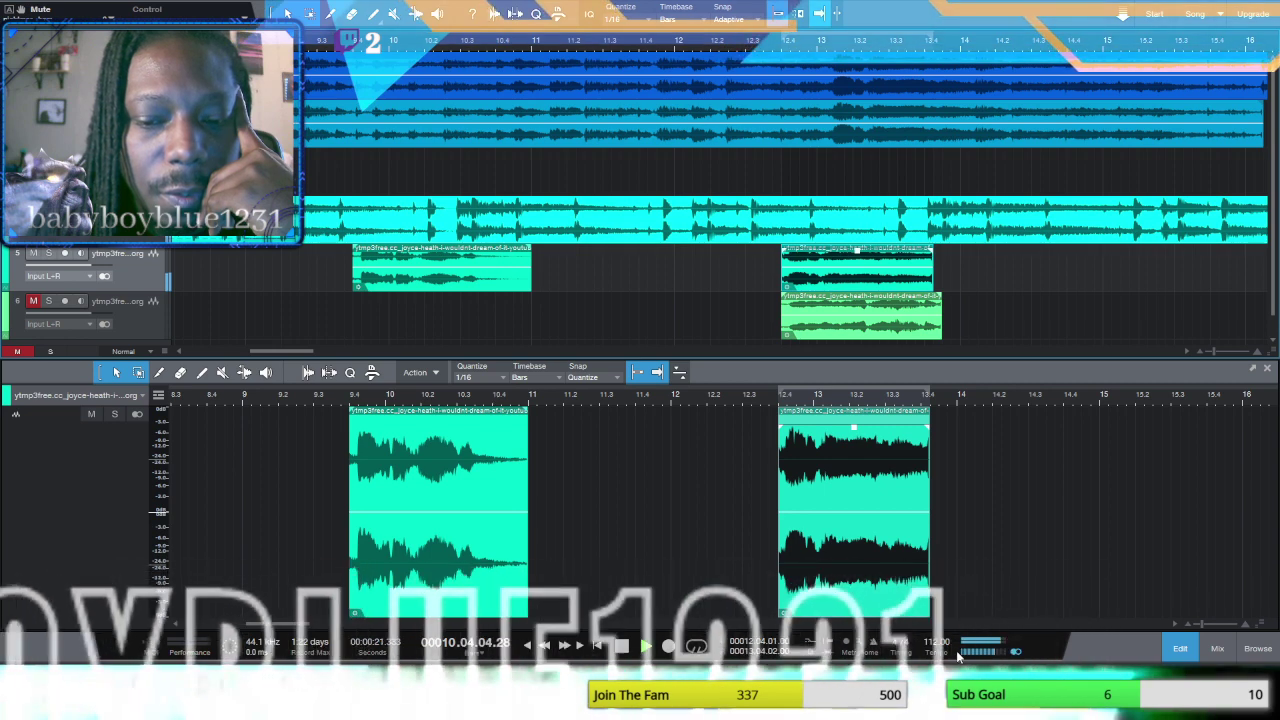
{"action": "left_click", "coordinate": [546, 647]}
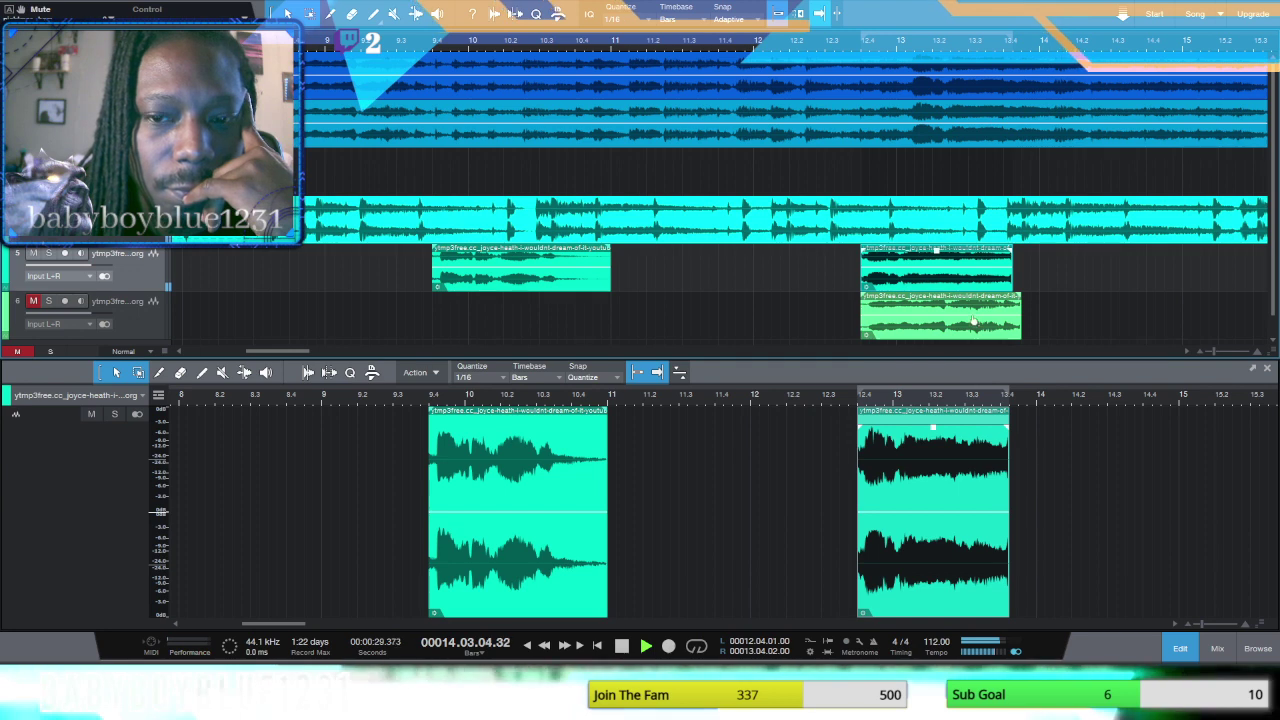
Step: Lower the clip volume of the track 5 chop at 12.4.1 a little further, and replay the bars around it
{"action": "left_click_drag", "start_coordinate": [936, 251], "coordinate": [937, 257]}
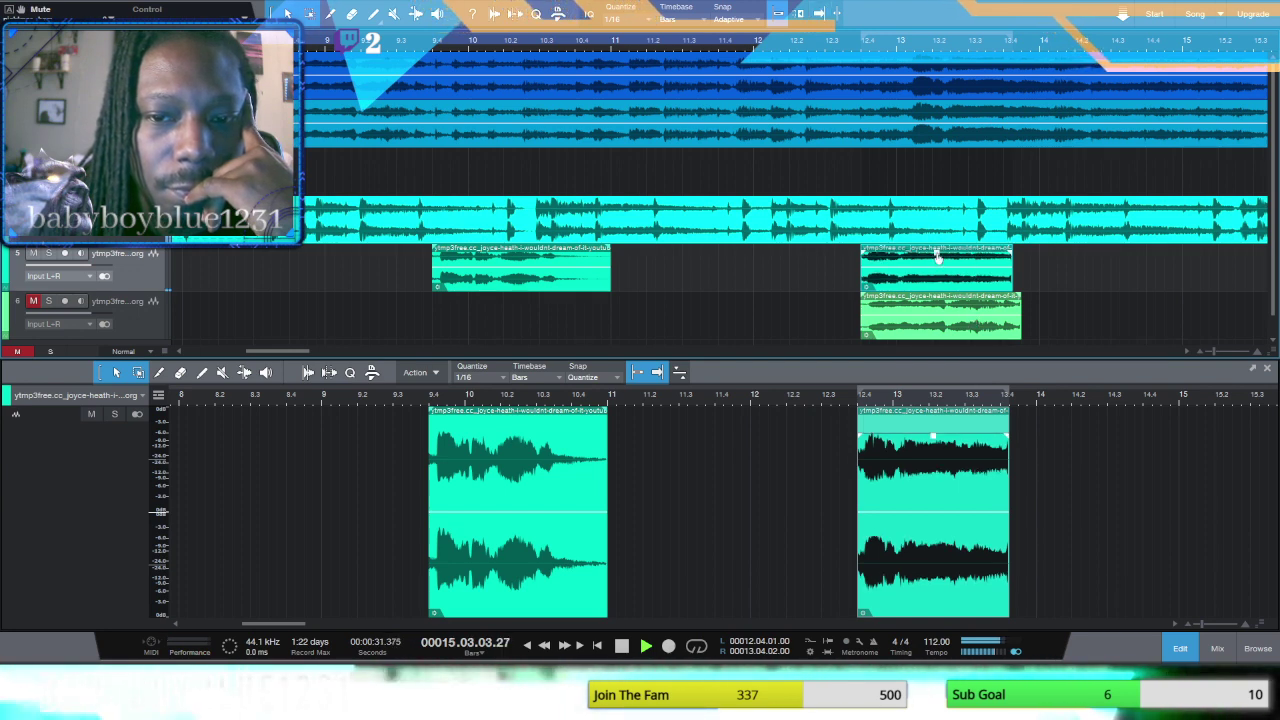
{"action": "left_click", "coordinate": [544, 645]}
{"action": "left_click", "coordinate": [544, 645]}
{"action": "left_click", "coordinate": [544, 645]}
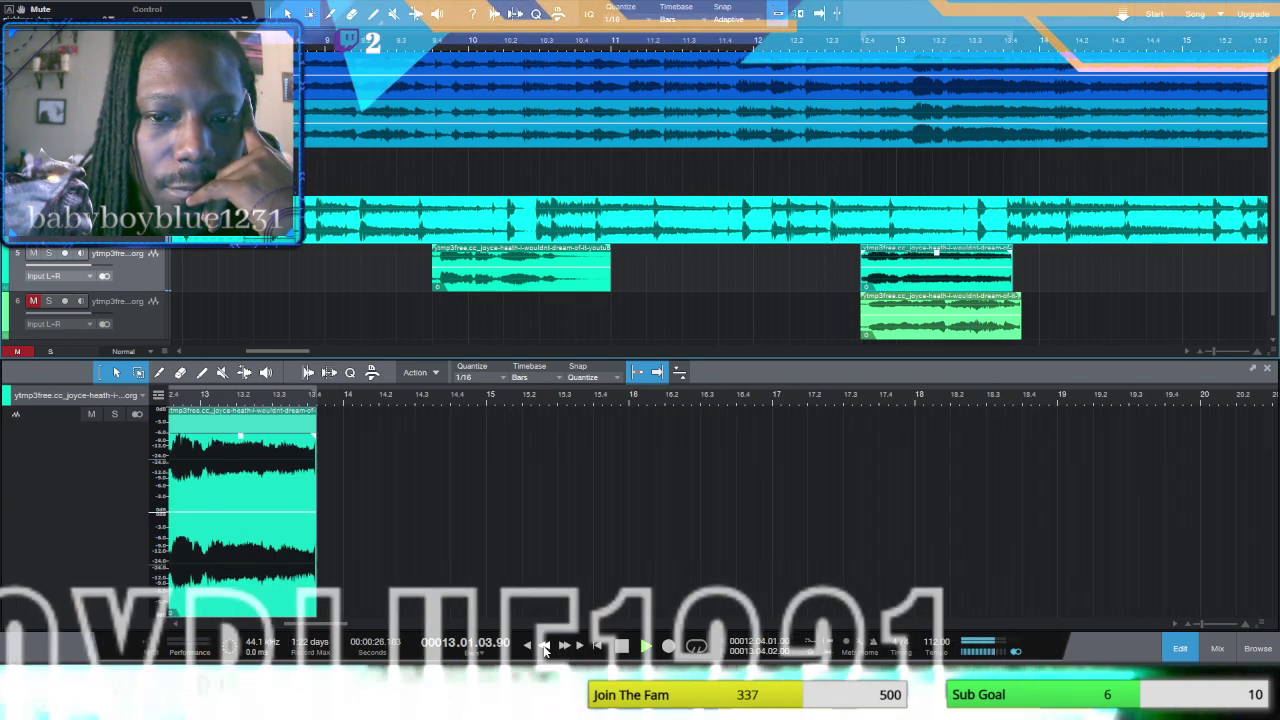
{"action": "left_click", "coordinate": [544, 645]}
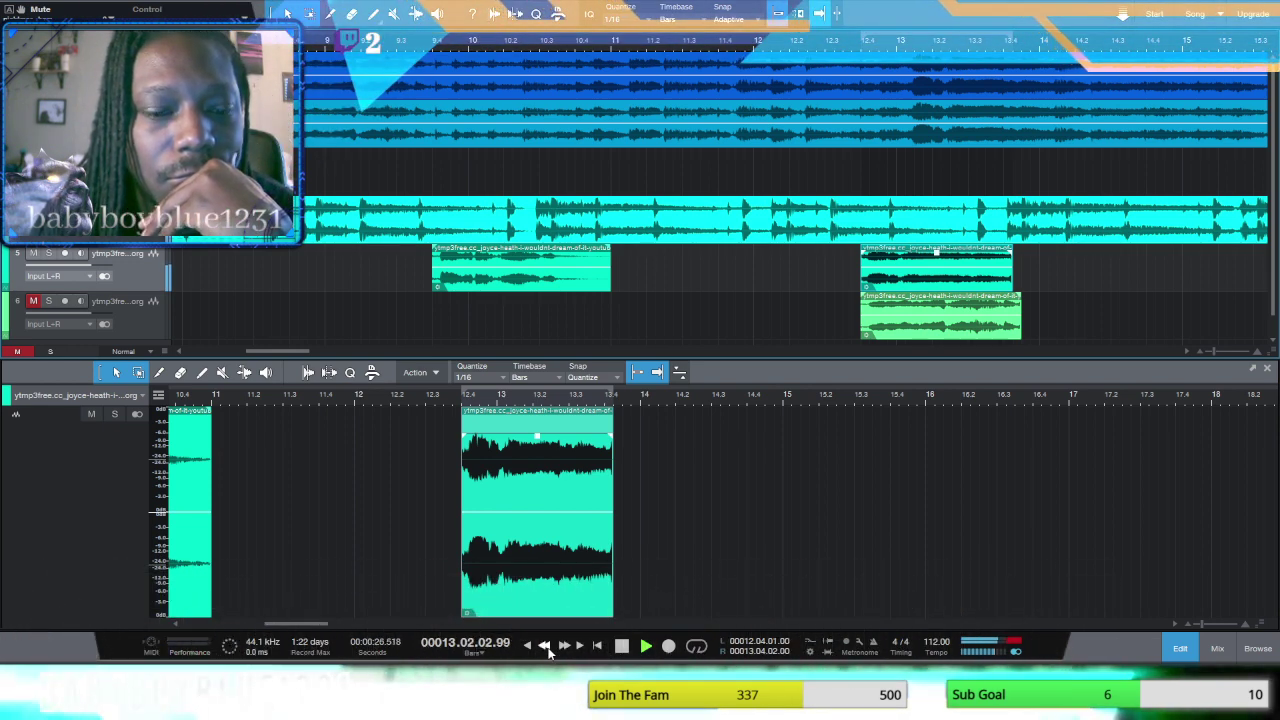
{"action": "left_click", "coordinate": [546, 647]}
{"action": "left_click", "coordinate": [546, 647]}
{"action": "left_click", "coordinate": [546, 647]}
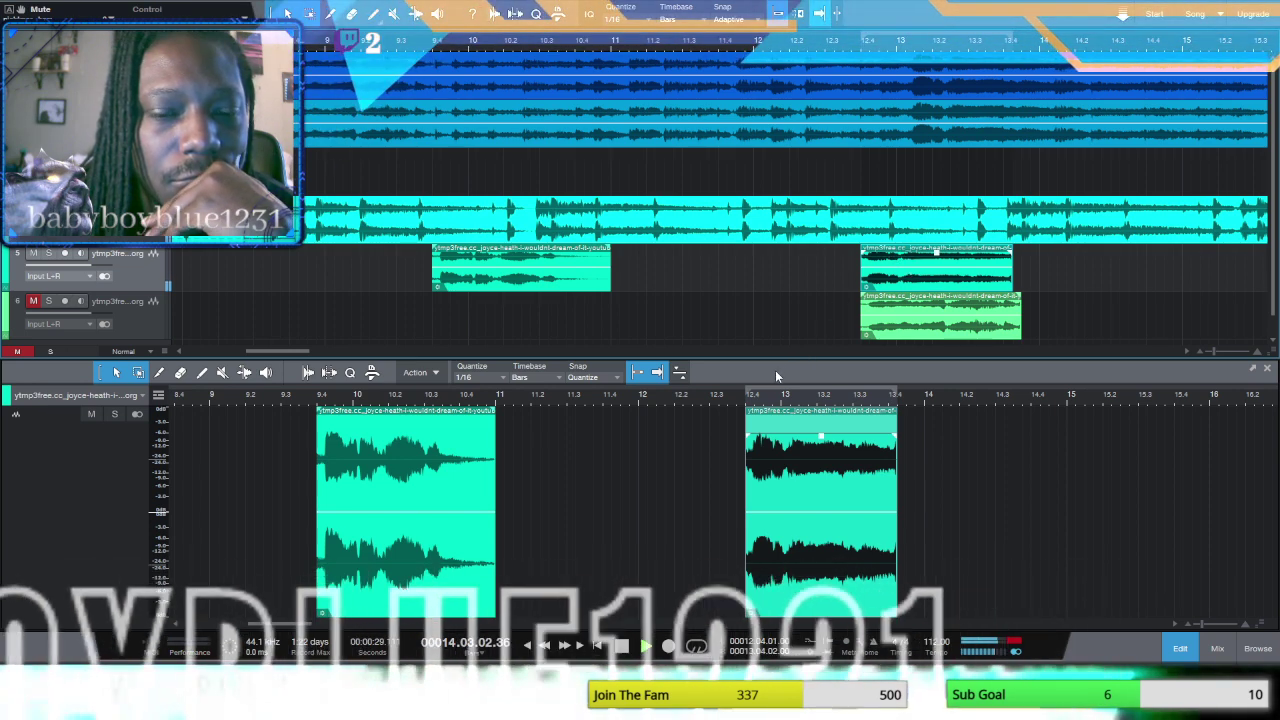
{"action": "left_click", "coordinate": [544, 646]}
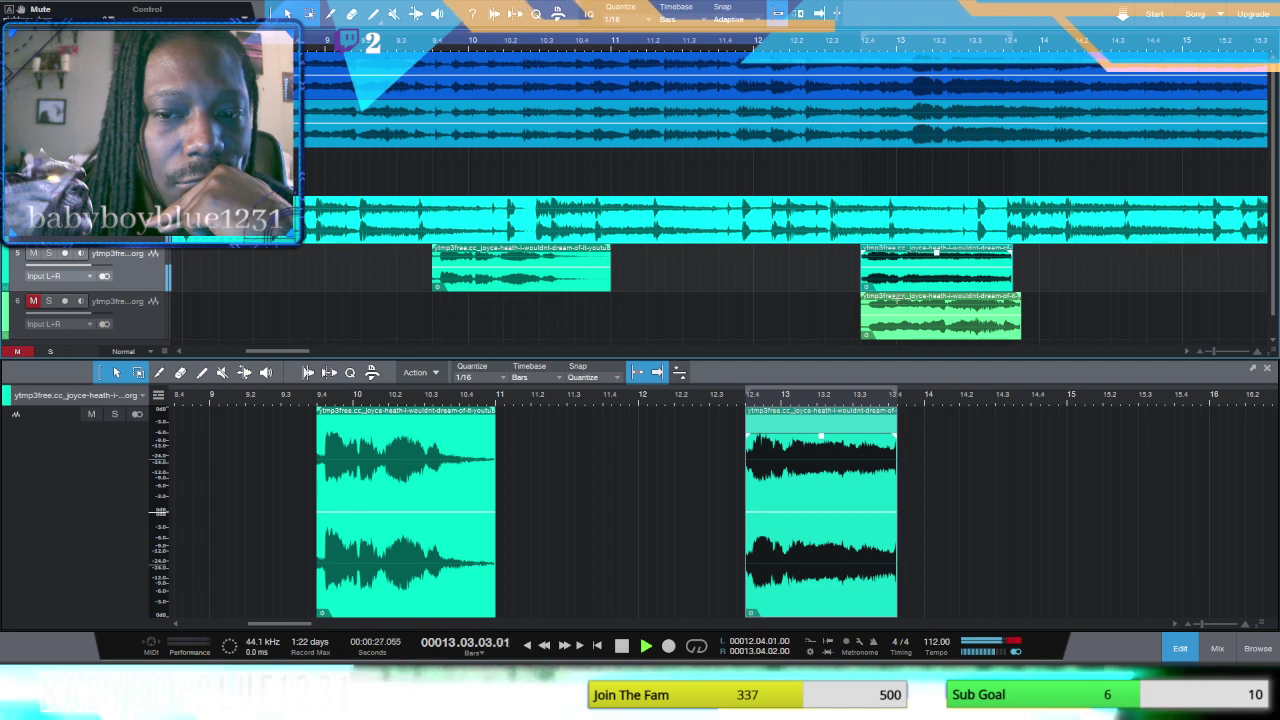
Step: Move the track 6 chop at 12.4.1 up onto track 5 over the existing chop, and replay from around bar 9
{"action": "left_click", "coordinate": [886, 292]}
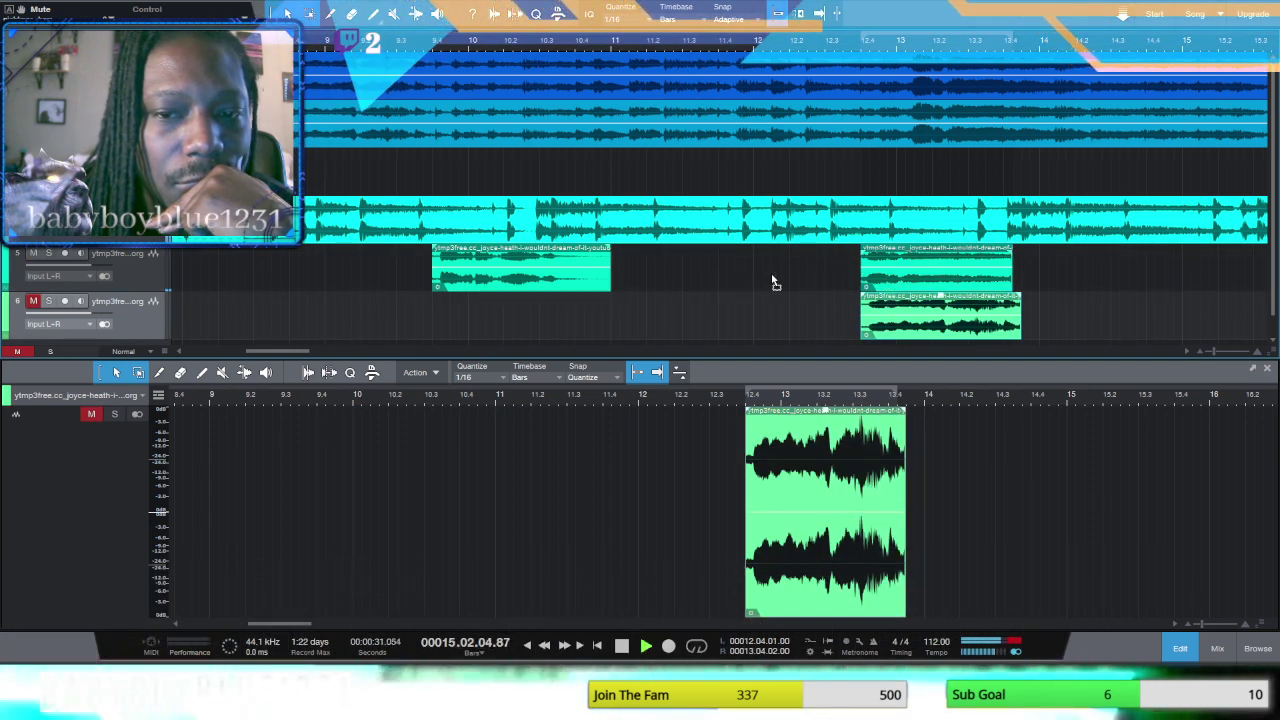
{"action": "left_click_drag", "start_coordinate": [882, 316], "coordinate": [882, 270]}
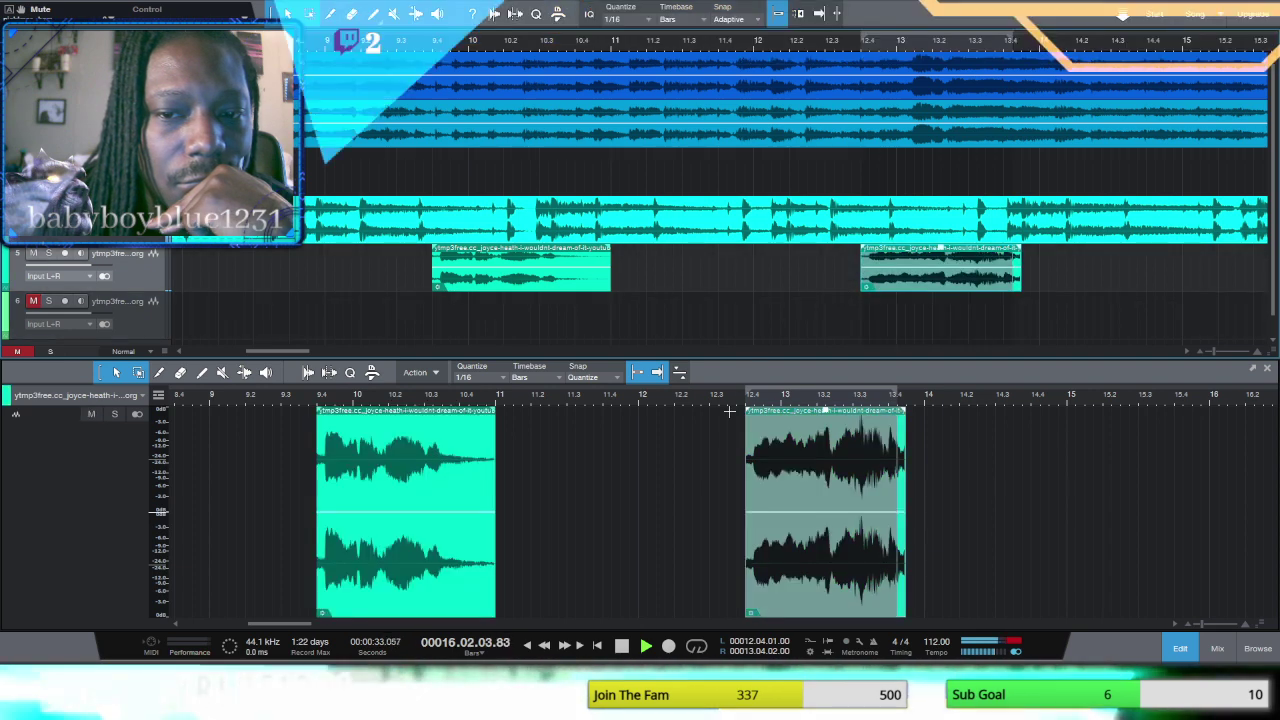
{"action": "left_click", "coordinate": [546, 646]}
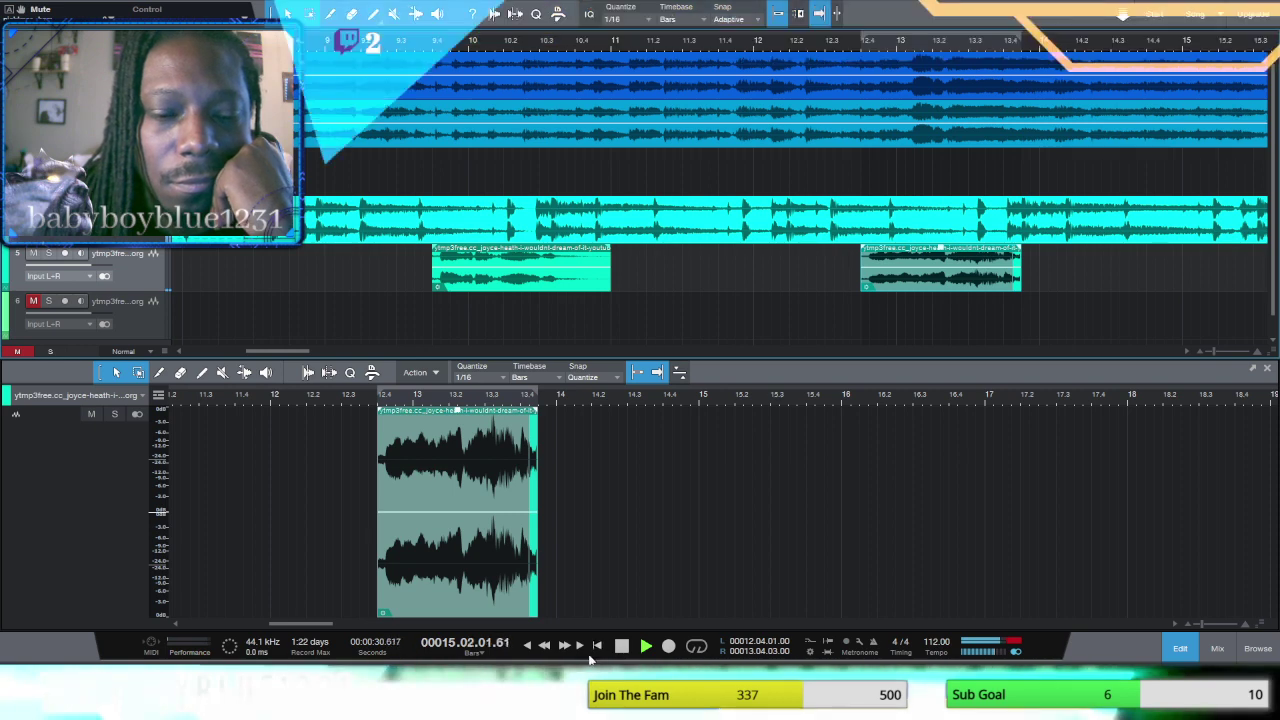
{"action": "left_click", "coordinate": [545, 646]}
{"action": "left_click", "coordinate": [545, 647]}
{"action": "left_click", "coordinate": [545, 647]}
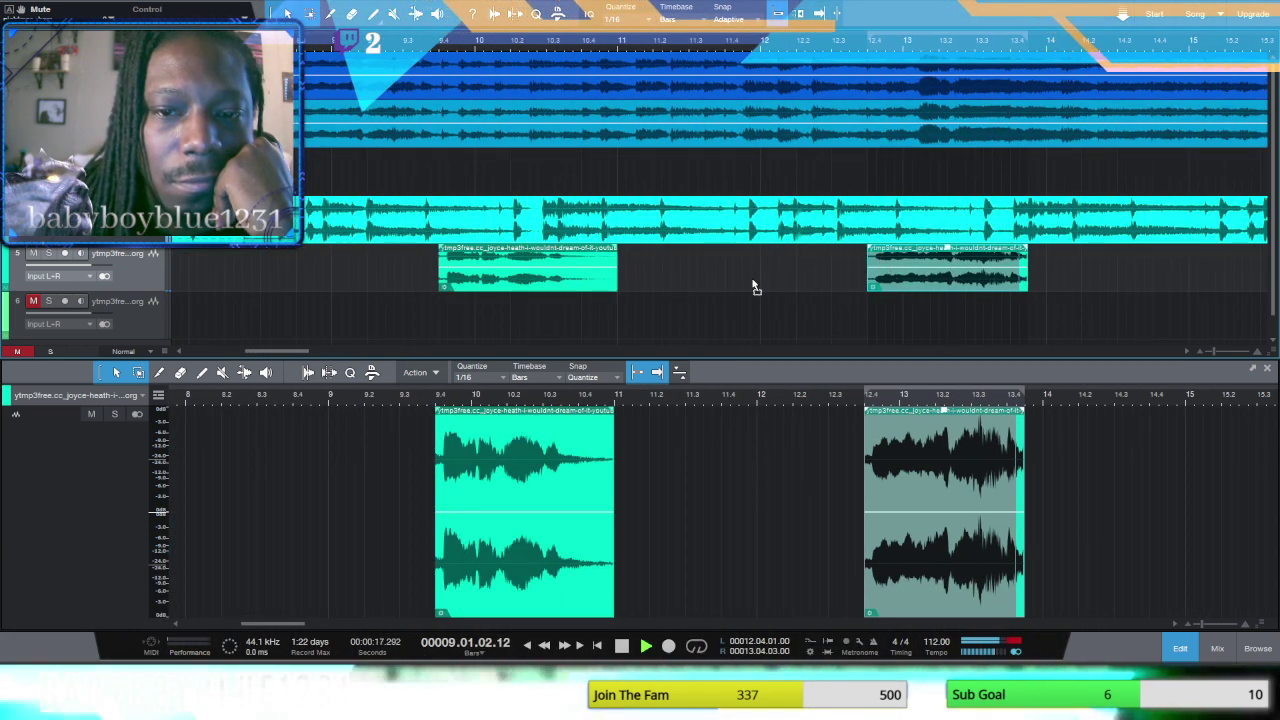
Step: Place the moved chop on track 5 at 11.3.3 so it ends where the 12.4.1 chop begins, and replay the section
{"action": "key", "text": "ctrl+v"}
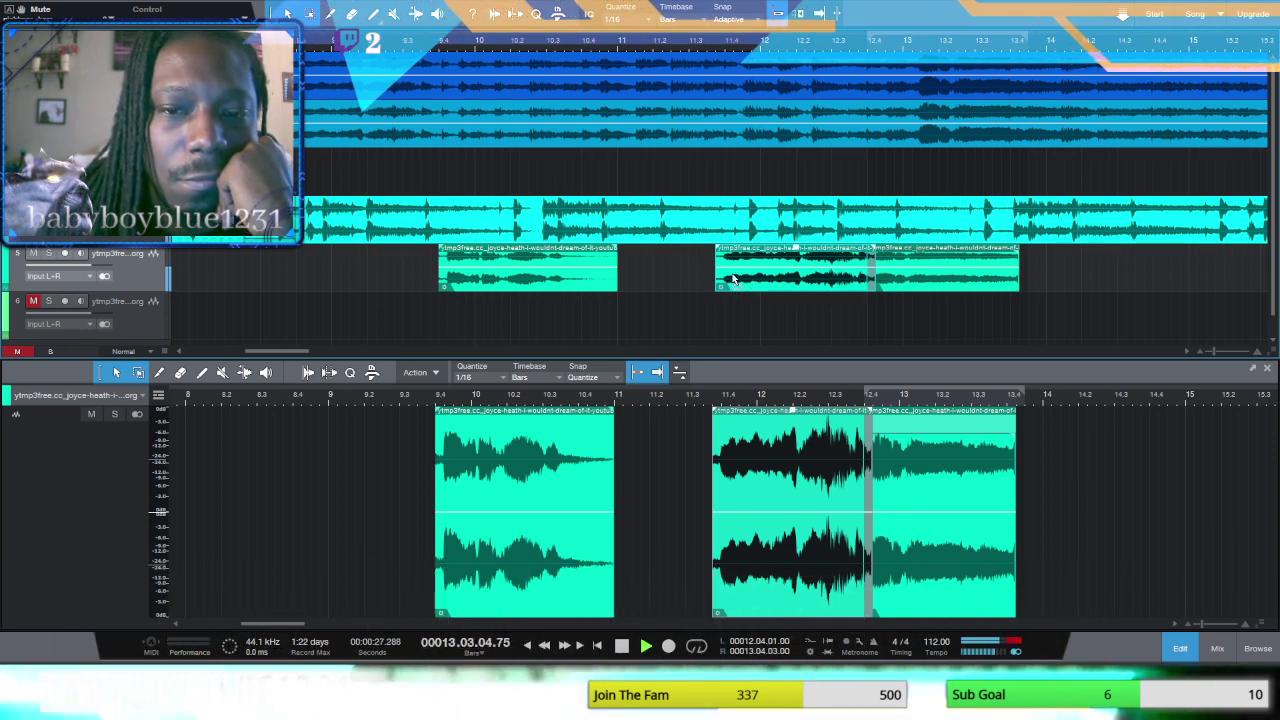
{"action": "mouse_move", "coordinate": [733, 280]}
{"action": "left_mouse_down"}
{"action": "mouse_move", "coordinate": [715, 280]}
{"action": "mouse_move", "coordinate": [748, 279]}
{"action": "left_mouse_up"}
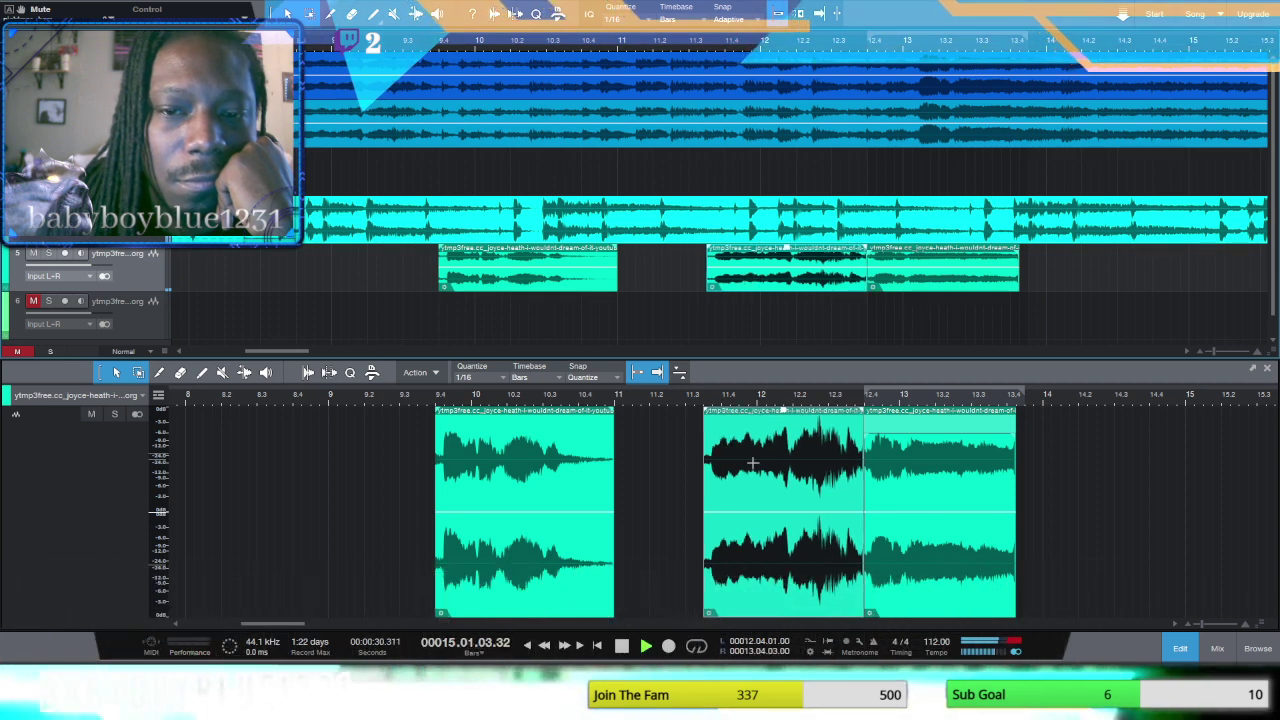
{"action": "left_click", "coordinate": [546, 648]}
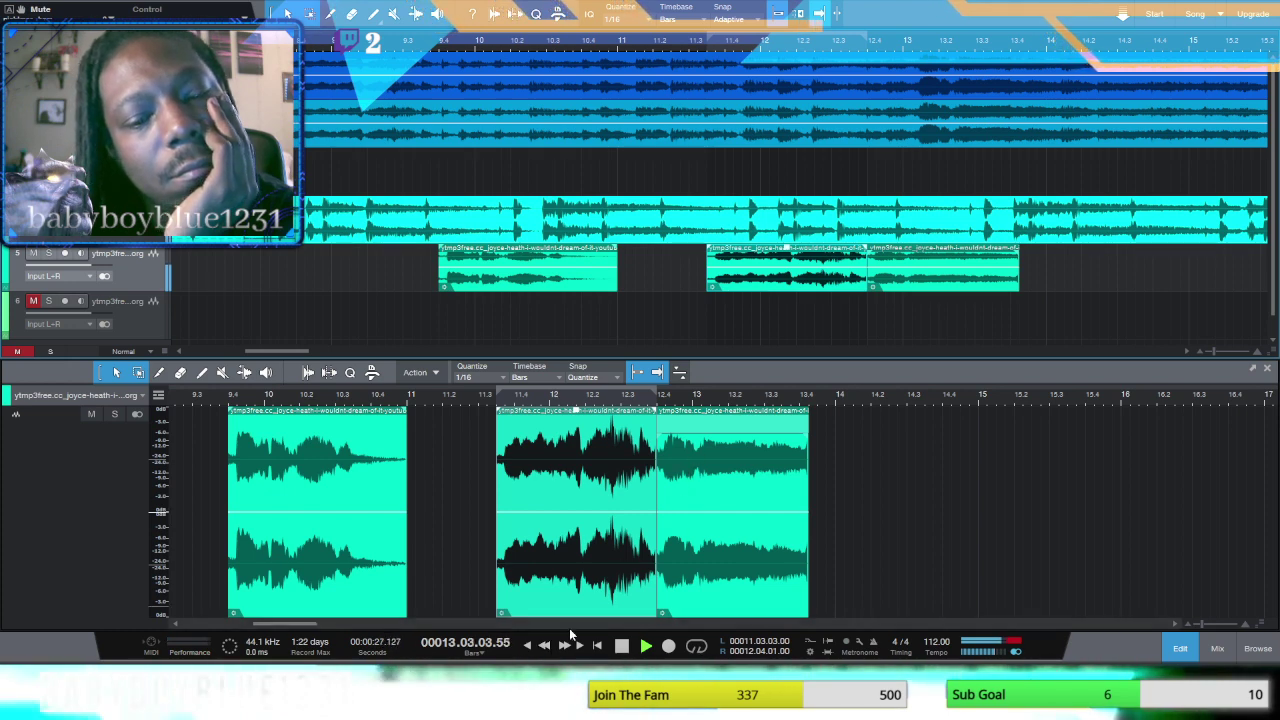
{"action": "left_click", "coordinate": [552, 646]}
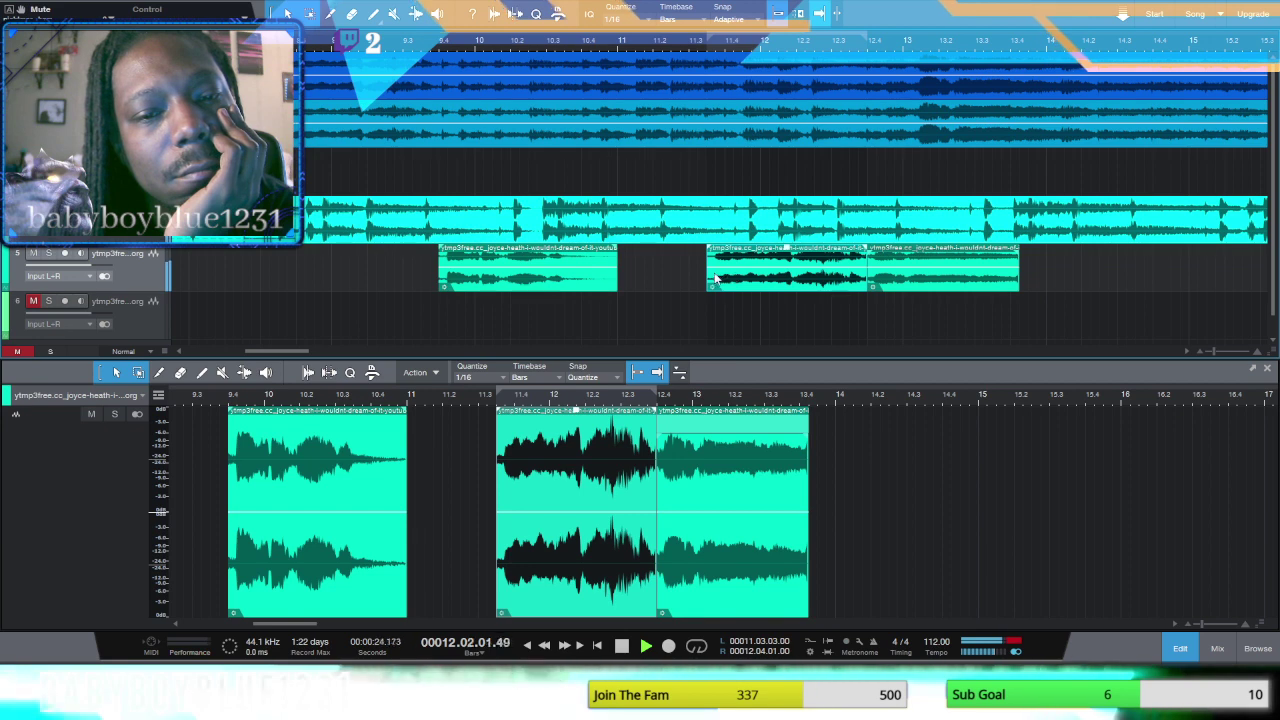
Step: Move the 11.3.3 chop down to muted track 6 at 11.4.3, and replay the bars around it
{"action": "left_click_drag", "start_coordinate": [720, 274], "coordinate": [755, 322]}
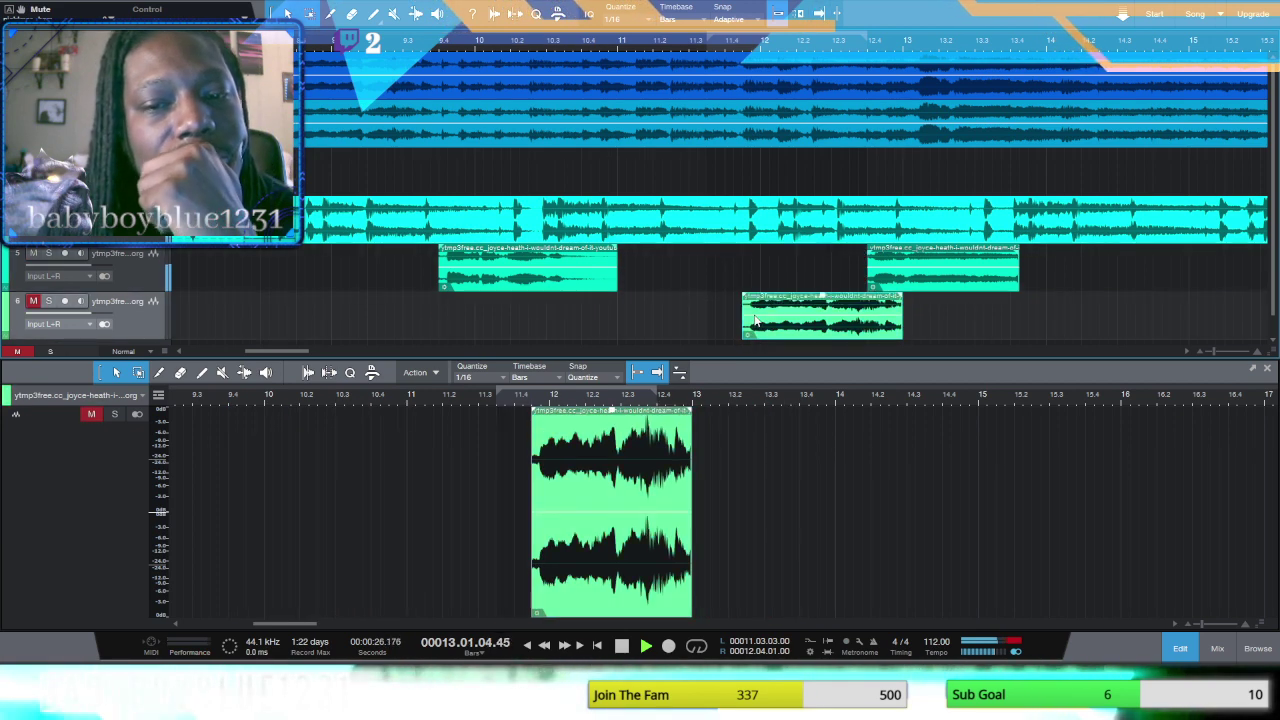
{"action": "left_click", "coordinate": [545, 646]}
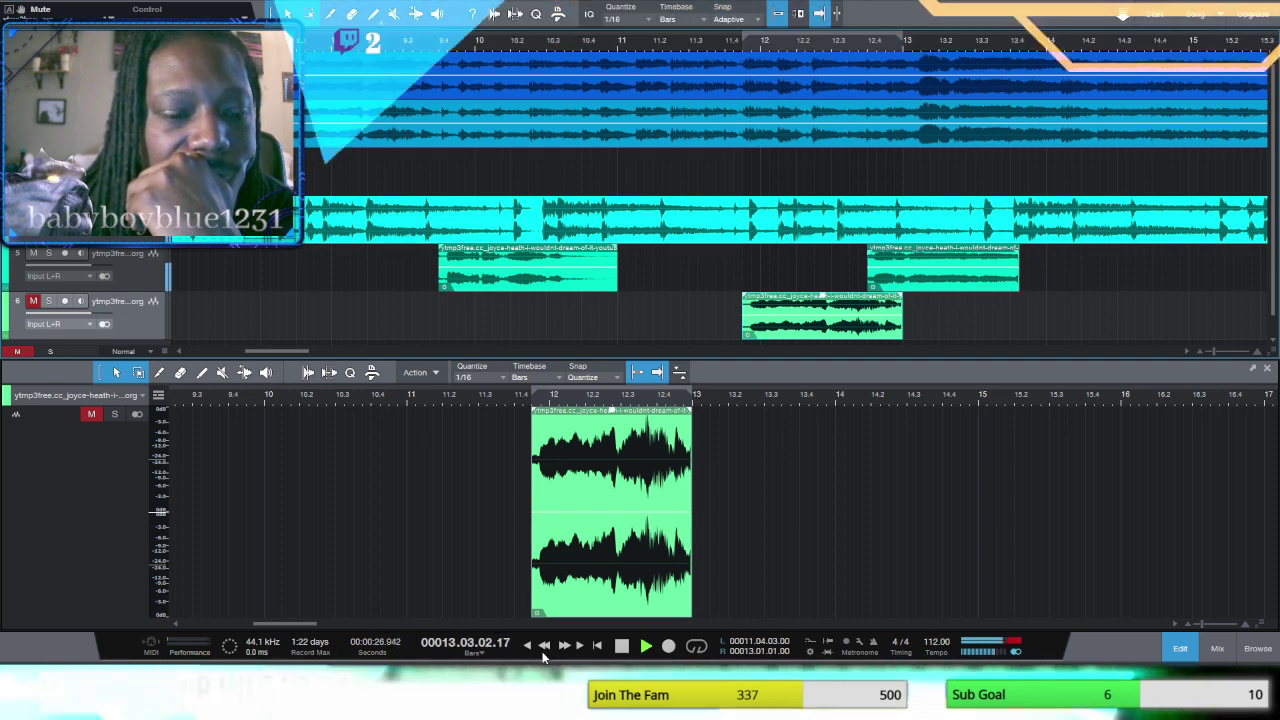
{"action": "left_click", "coordinate": [543, 646]}
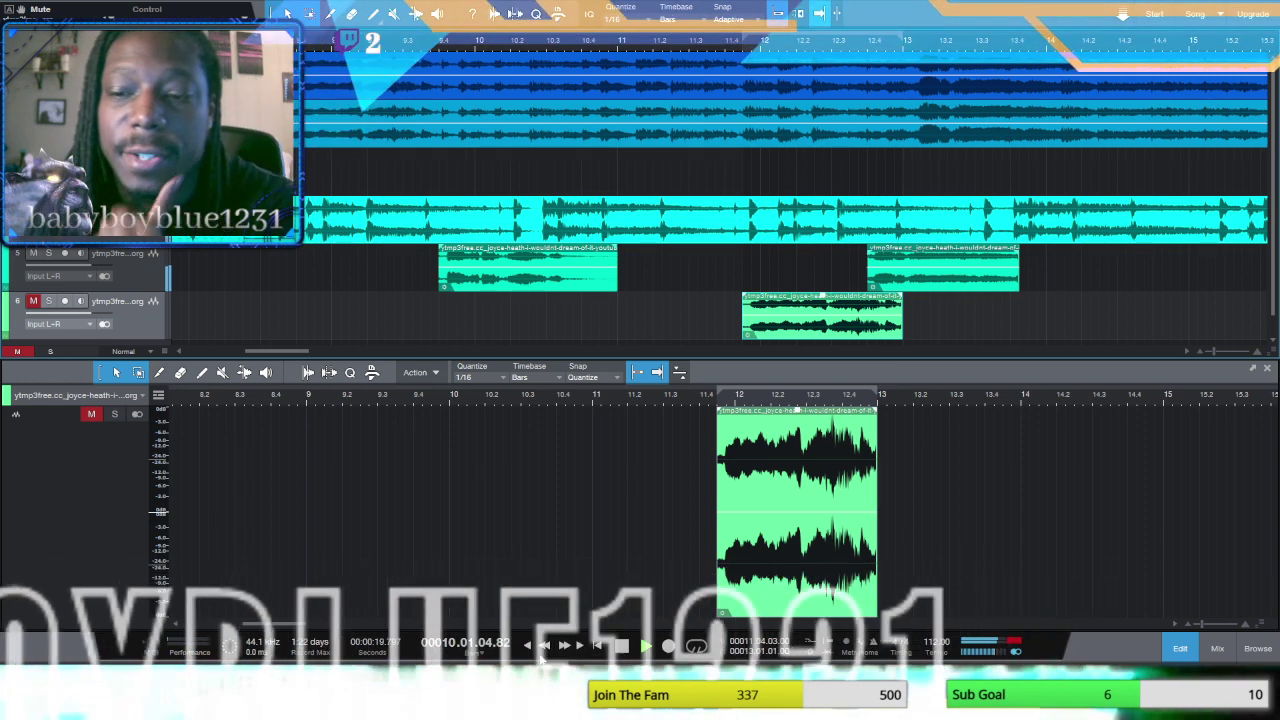
{"action": "left_click", "coordinate": [527, 646]}
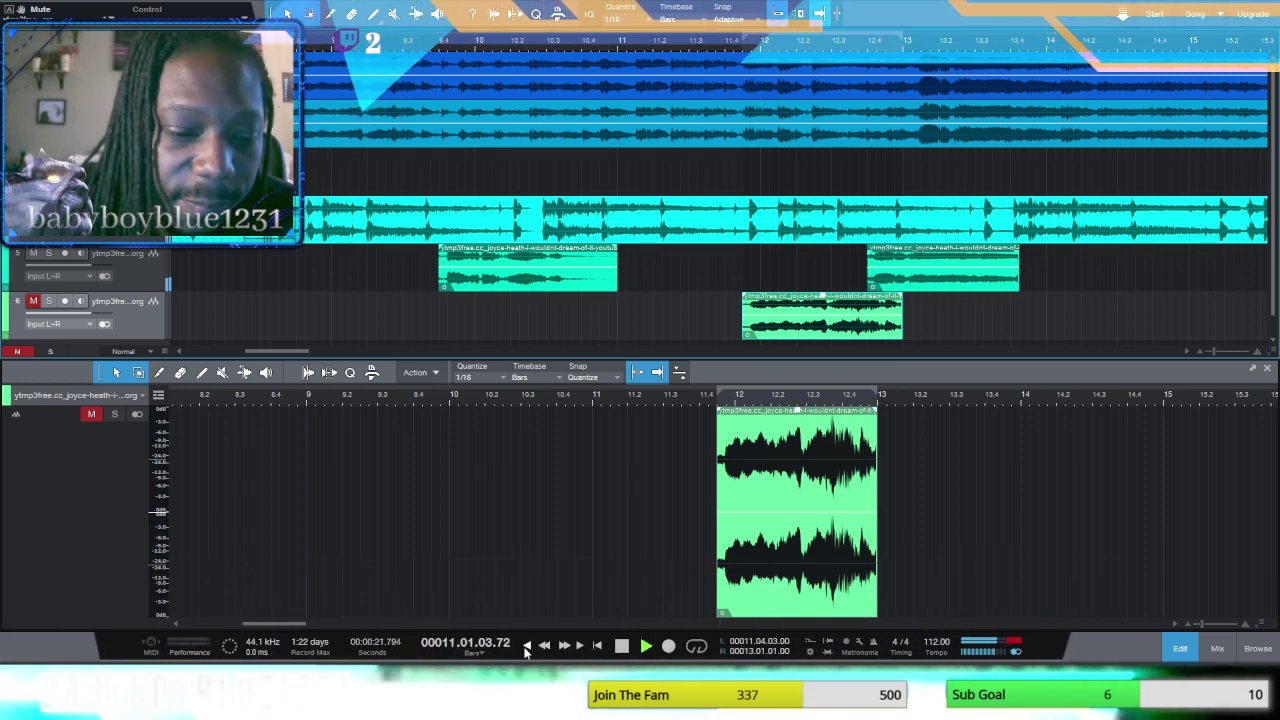
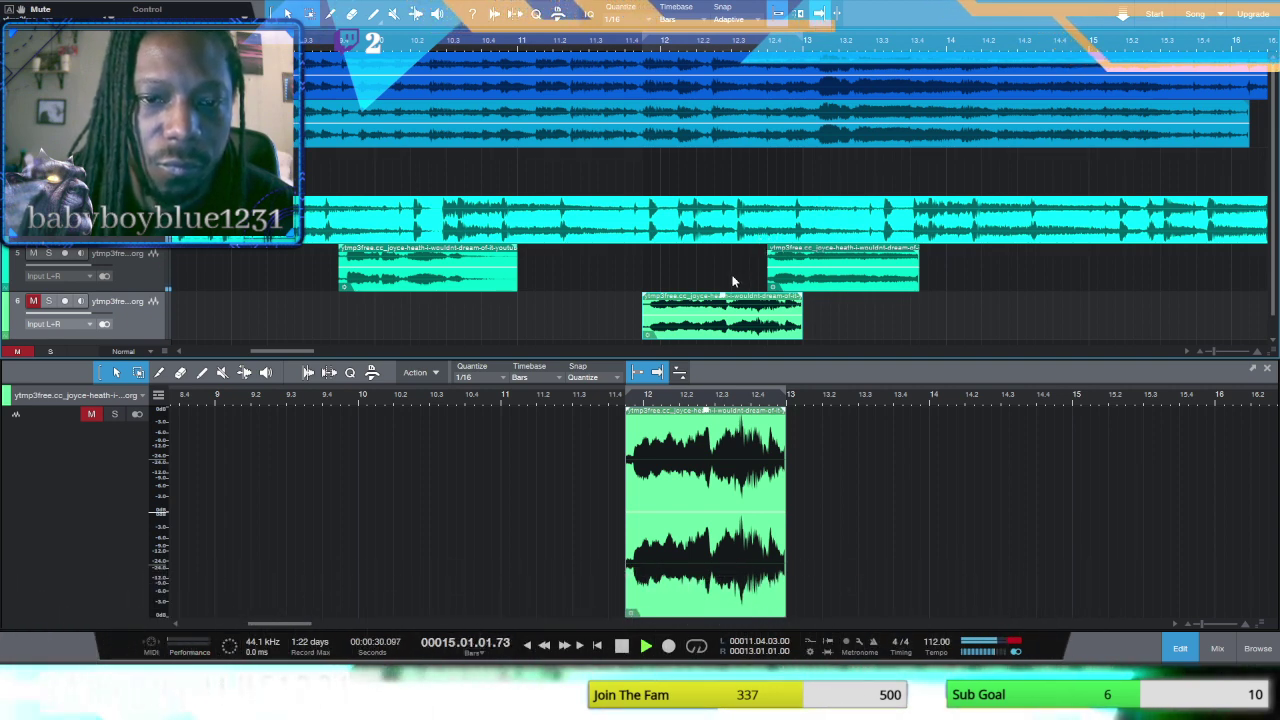
{"action": "left_click", "coordinate": [543, 647]}
{"action": "left_click", "coordinate": [543, 647]}
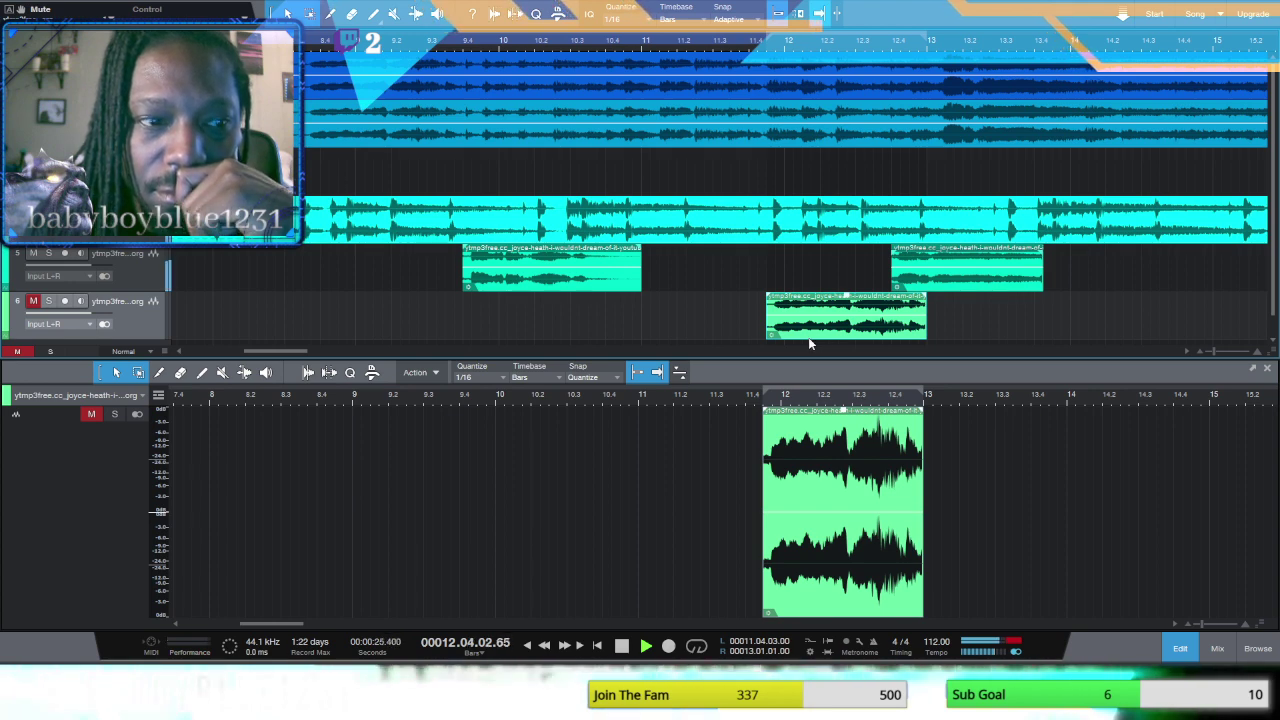
Step: Unmute track 6, mute track 5, and shift the track 6 chop to 12.4.1 and then earlier to 12.3.4 while replaying
{"action": "left_click", "coordinate": [36, 302]}
{"action": "left_click", "coordinate": [33, 254]}
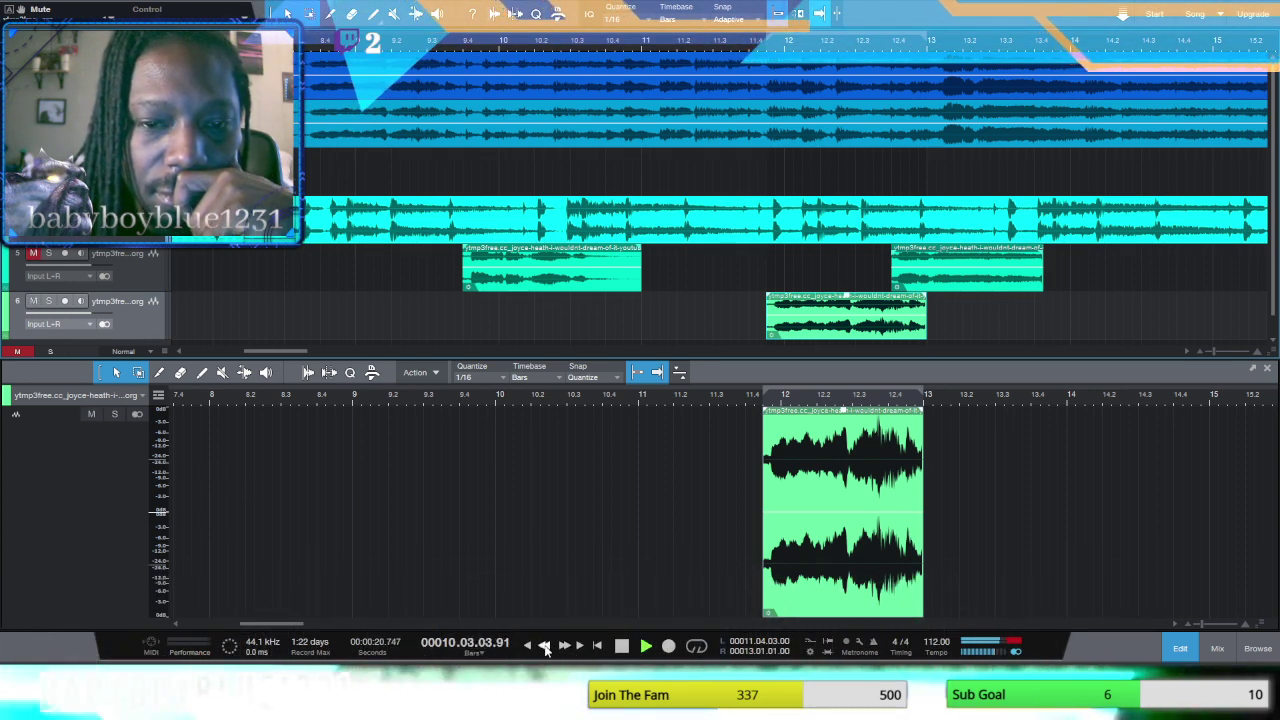
{"action": "left_click_drag", "start_coordinate": [845, 297], "coordinate": [788, 303]}
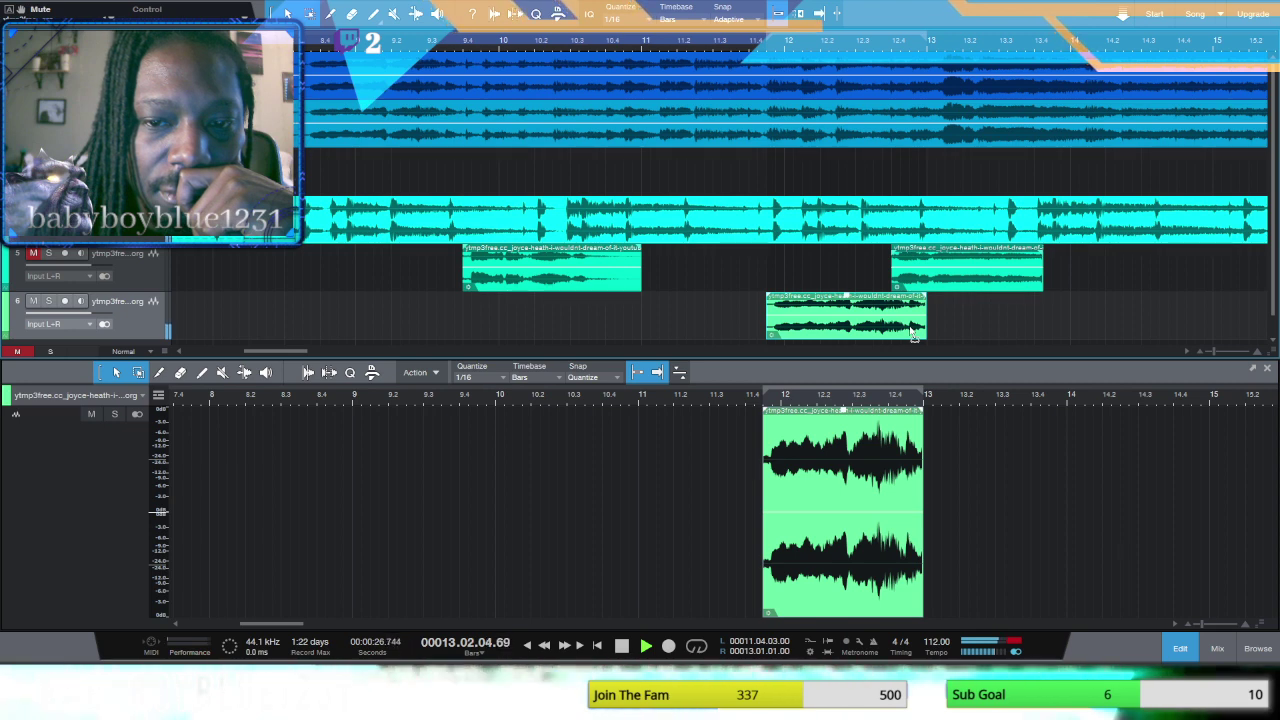
{"action": "key", "text": "ctrl+z"}
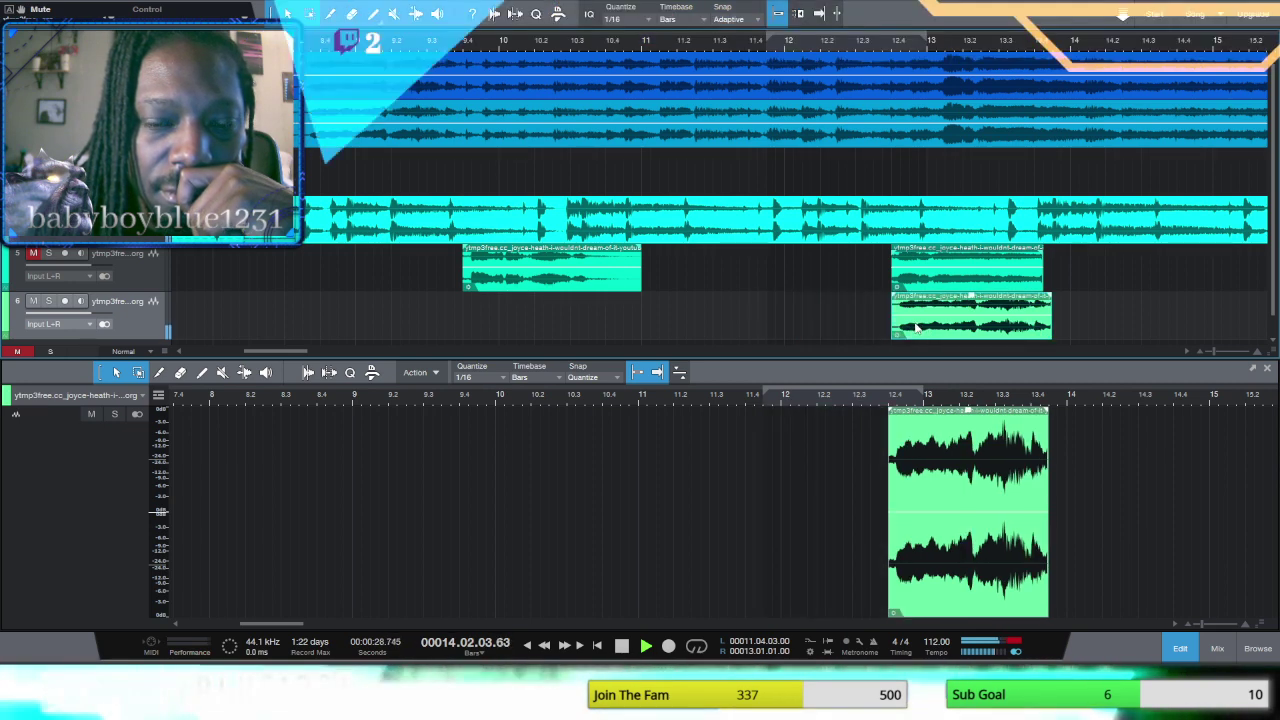
{"action": "left_click", "coordinate": [544, 646]}
{"action": "key", "text": "p"}
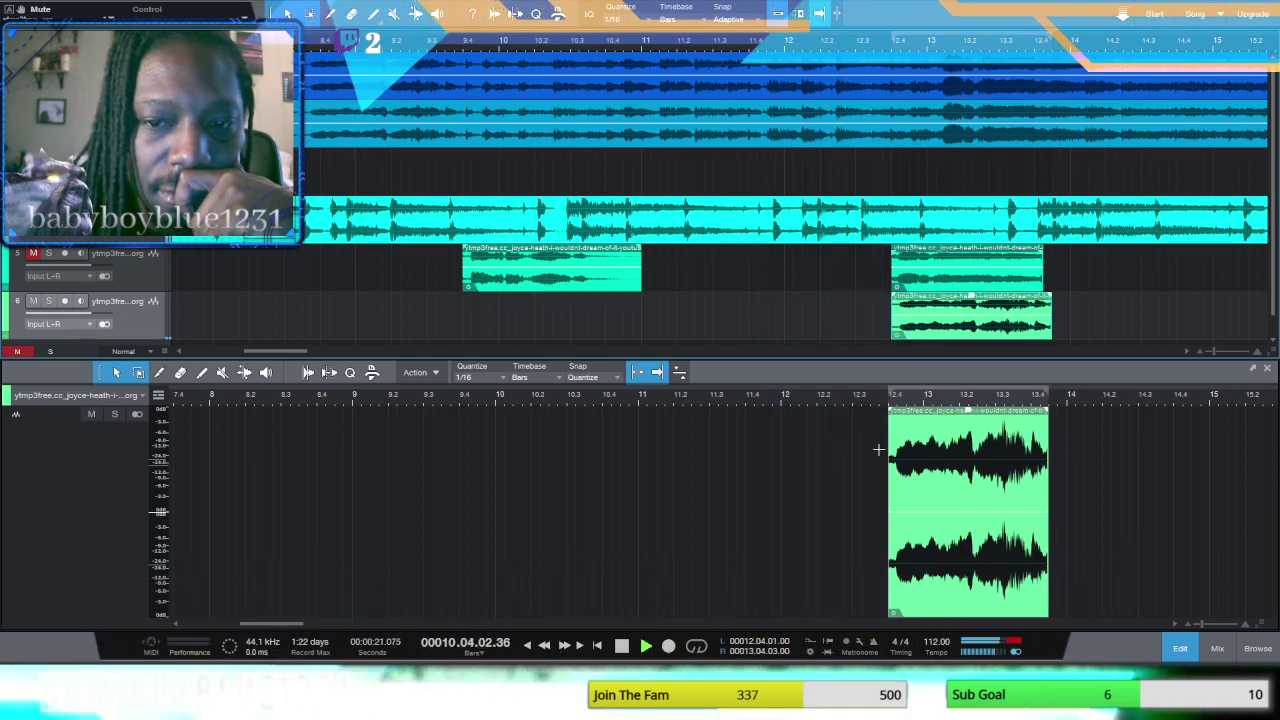
{"action": "left_click_drag", "start_coordinate": [927, 327], "coordinate": [915, 326]}
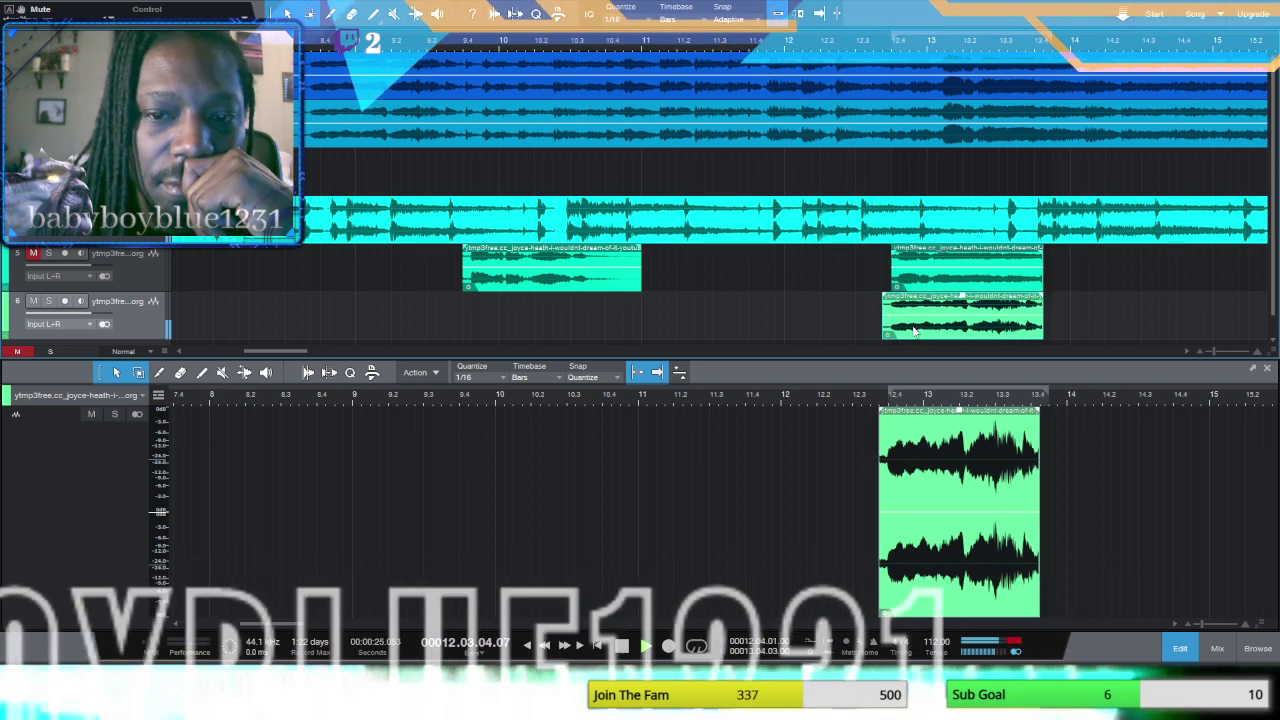
{"action": "left_click", "coordinate": [543, 650]}
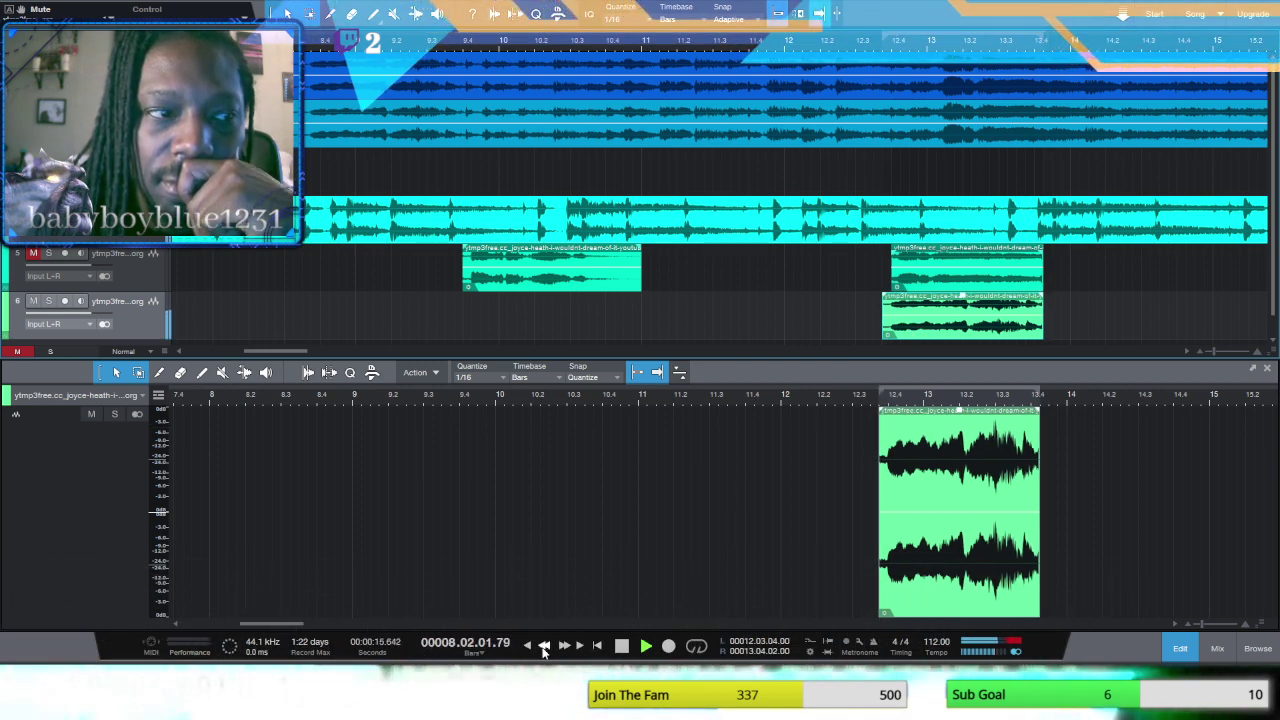
Step: Unmute track 5, and toggle the mute of its 12.4.1 chop on and off
{"action": "left_click", "coordinate": [30, 256]}
{"action": "left_click", "coordinate": [32, 254]}
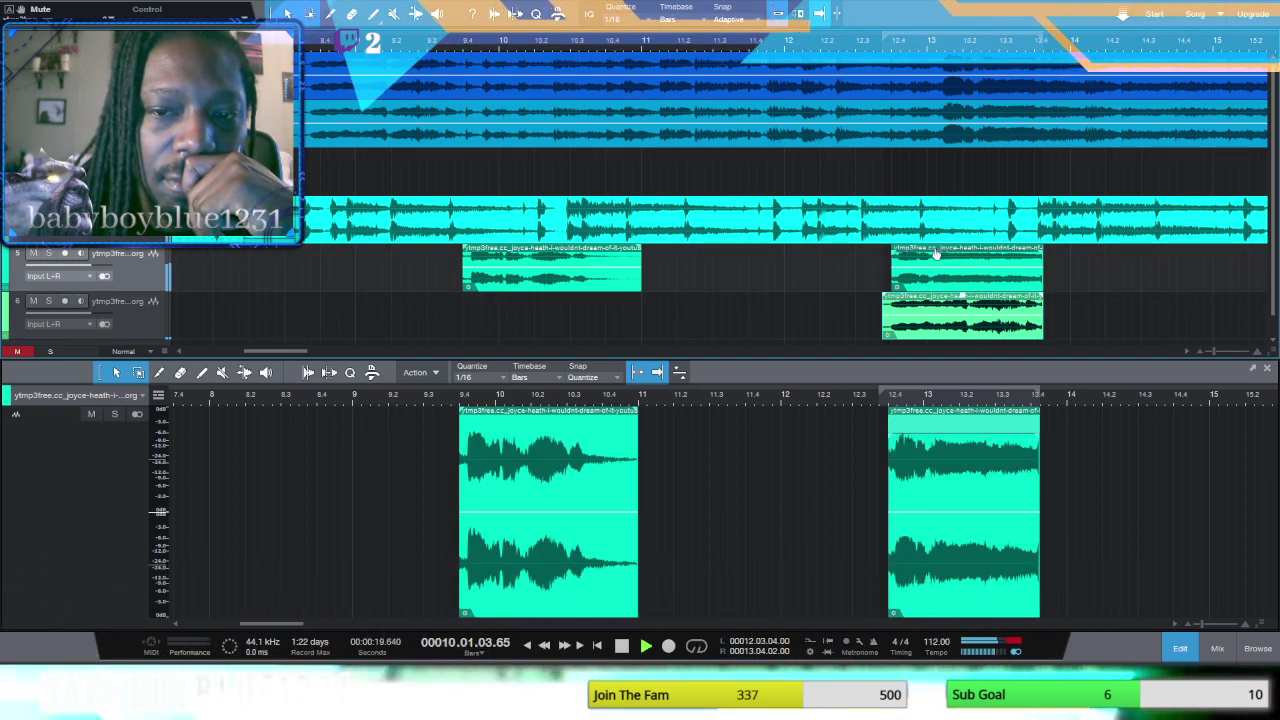
{"action": "key", "text": "shift+m"}
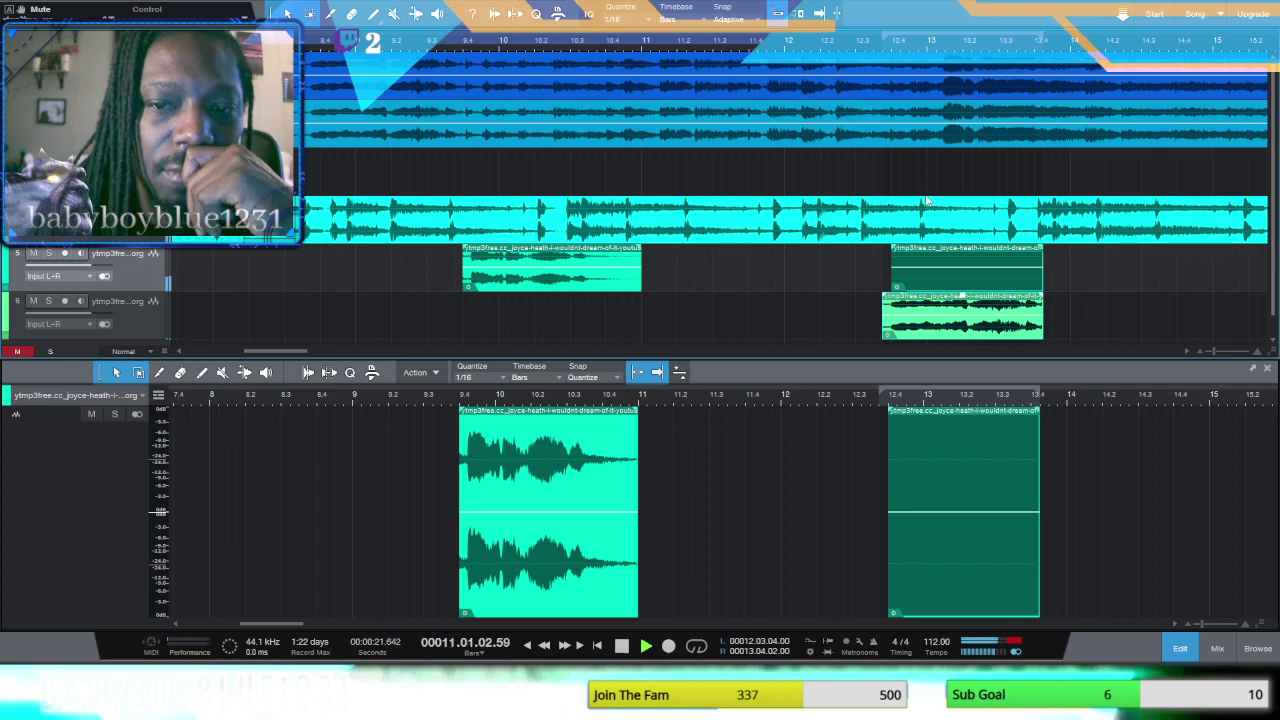
{"action": "key", "text": "shift+m"}
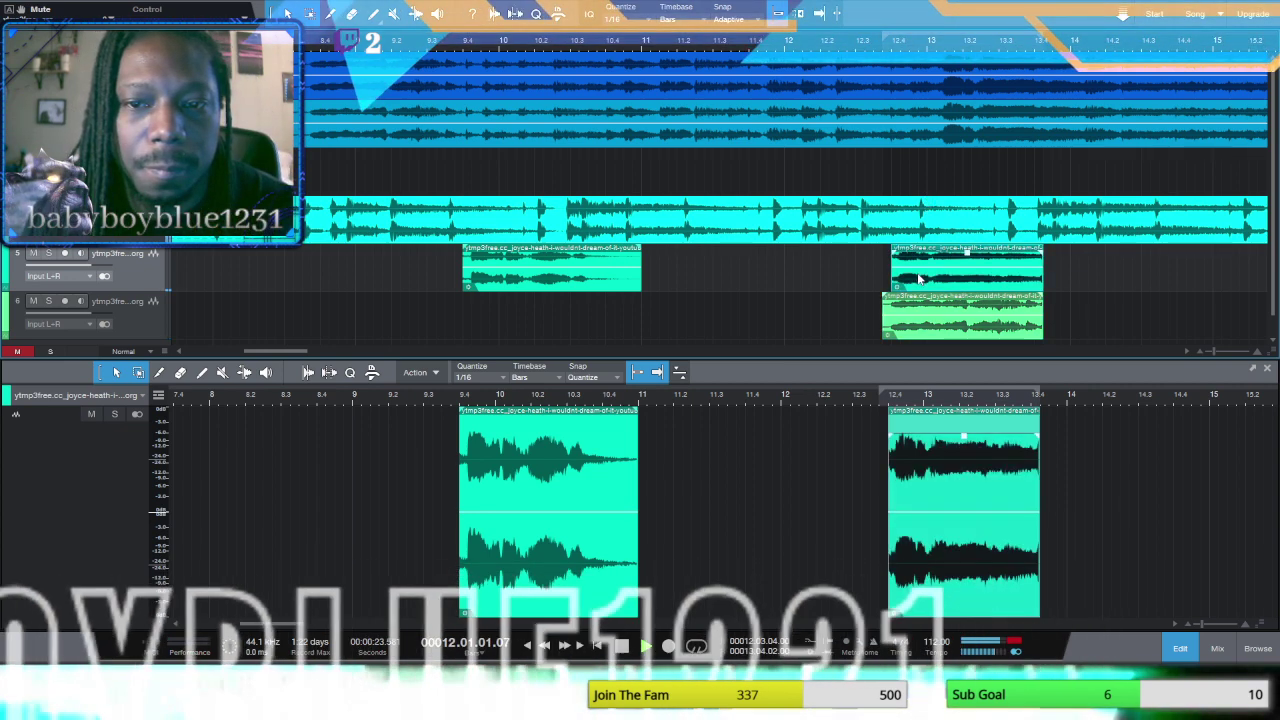
Step: Move the track 5 chop to muted track 3 at 12.4.1, and replay the section to hear the track 6 chop
{"action": "left_click_drag", "start_coordinate": [905, 268], "coordinate": [905, 173]}
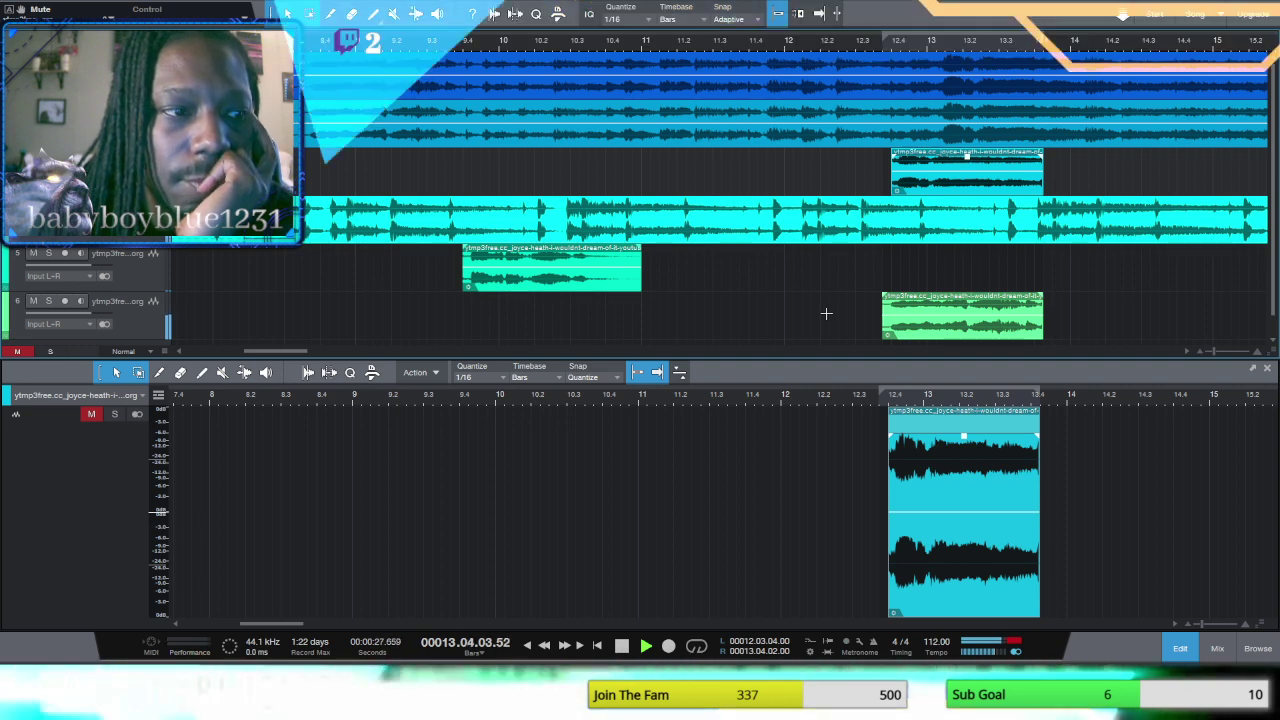
{"action": "left_click", "coordinate": [544, 648]}
{"action": "left_click", "coordinate": [544, 648]}
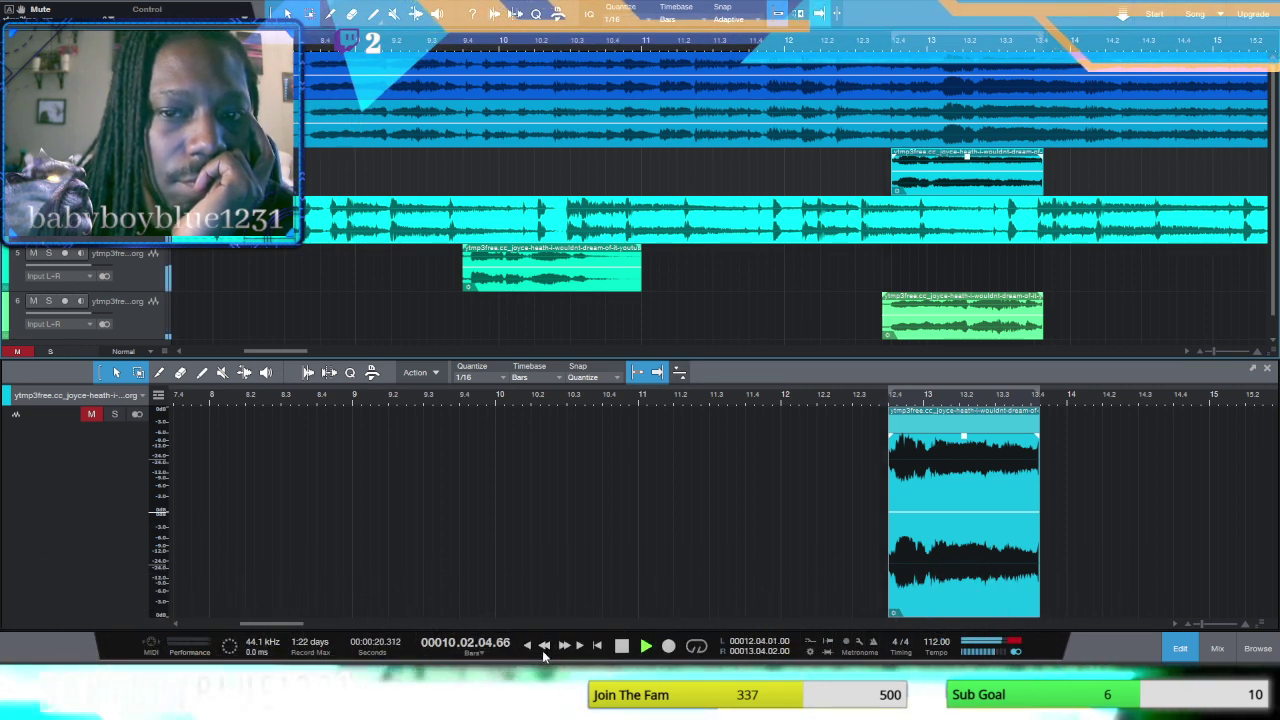
{"action": "left_click", "coordinate": [544, 648]}
{"action": "left_click", "coordinate": [544, 648]}
{"action": "left_click", "coordinate": [544, 648]}
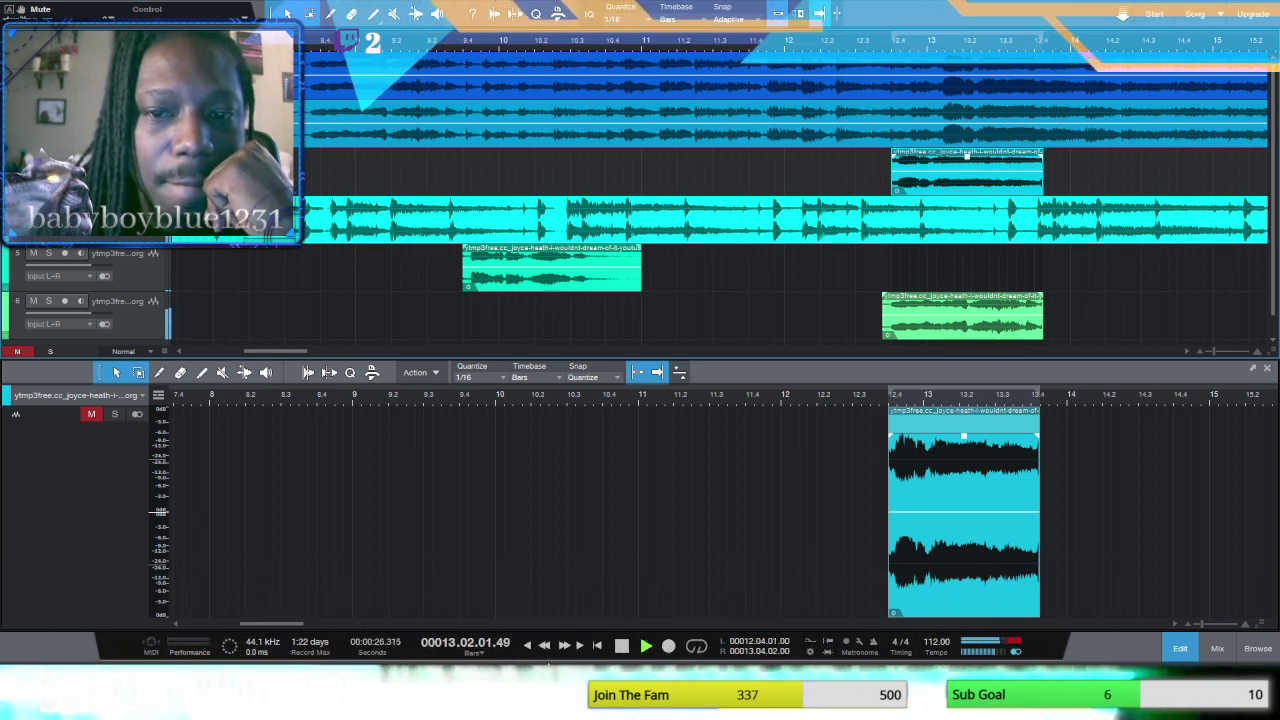
{"action": "left_click", "coordinate": [527, 645]}
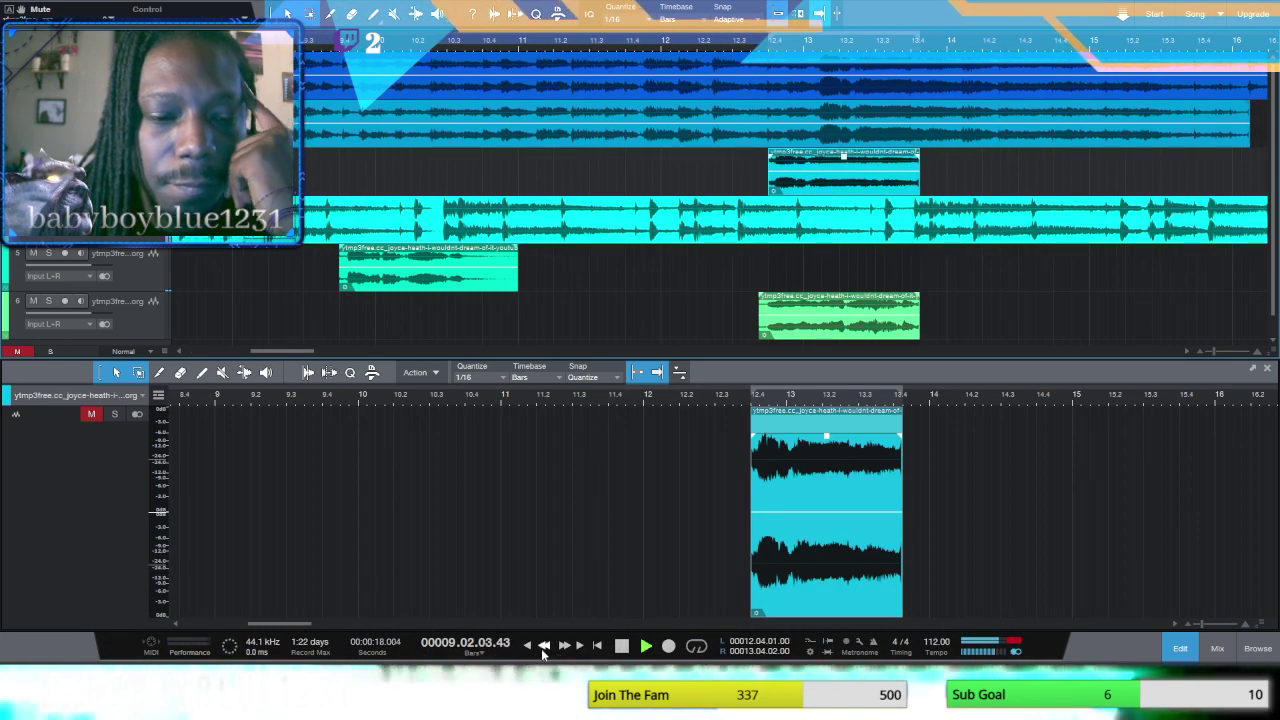
{"action": "left_click", "coordinate": [543, 647]}
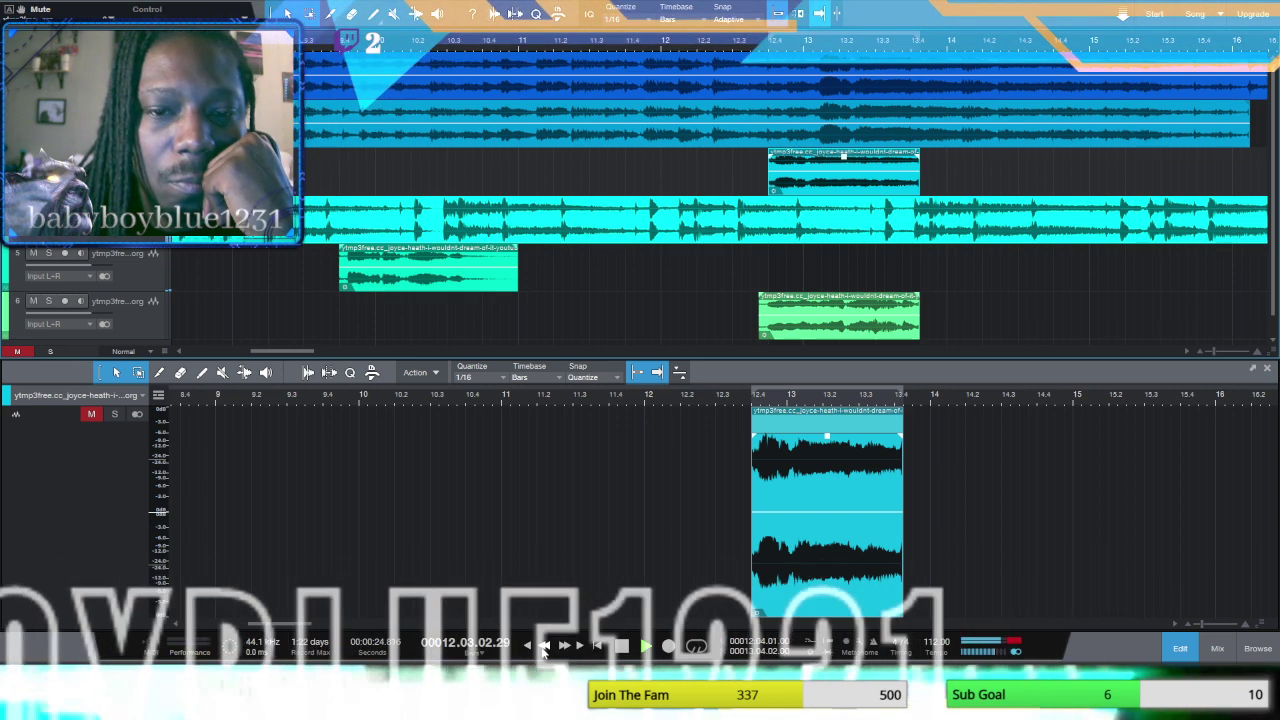
Step: Stop playback and move the track 6 chop earlier to start at 11.4.1
{"action": "left_click", "coordinate": [621, 647]}
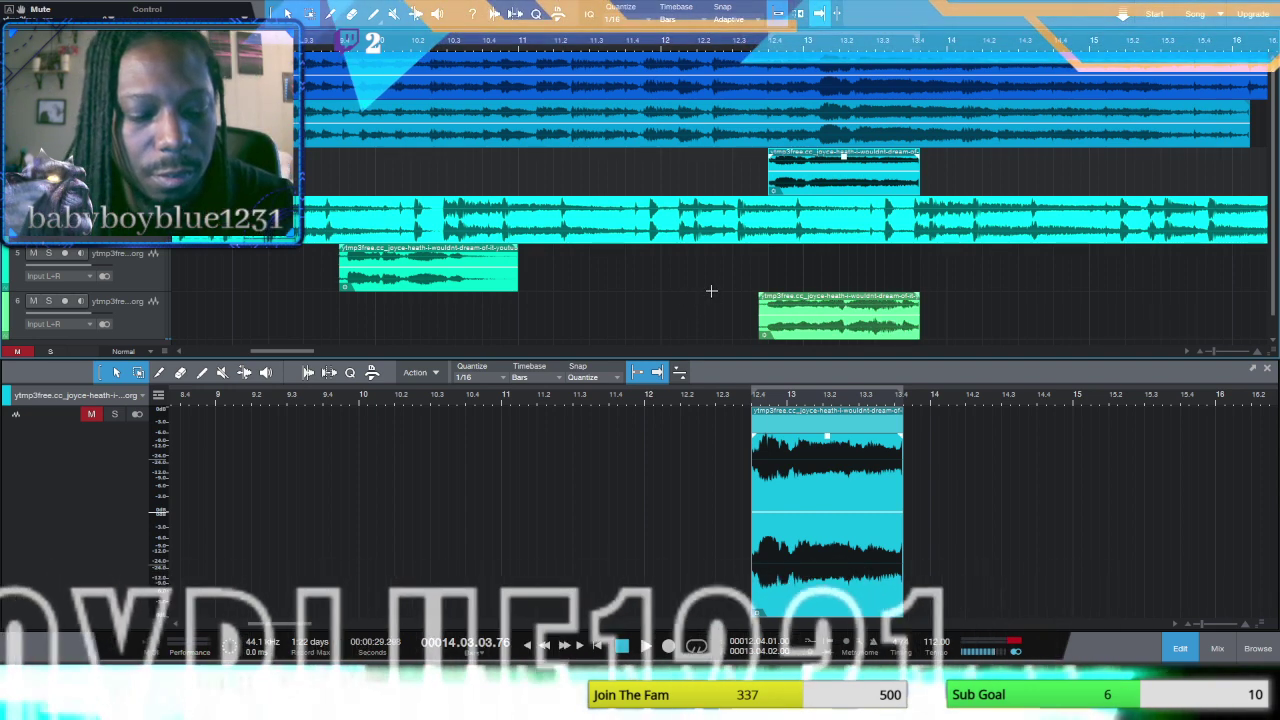
{"action": "left_click", "coordinate": [792, 322]}
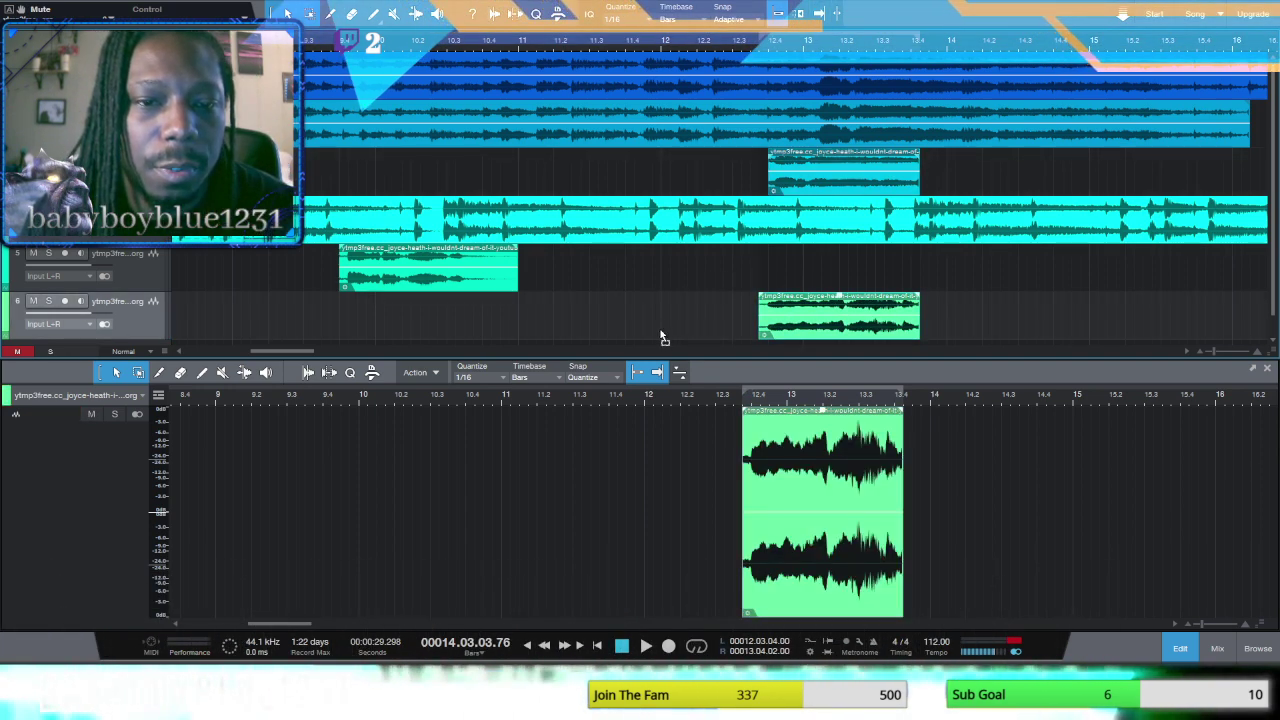
{"action": "left_click_drag", "start_coordinate": [660, 338], "coordinate": [659, 338]}
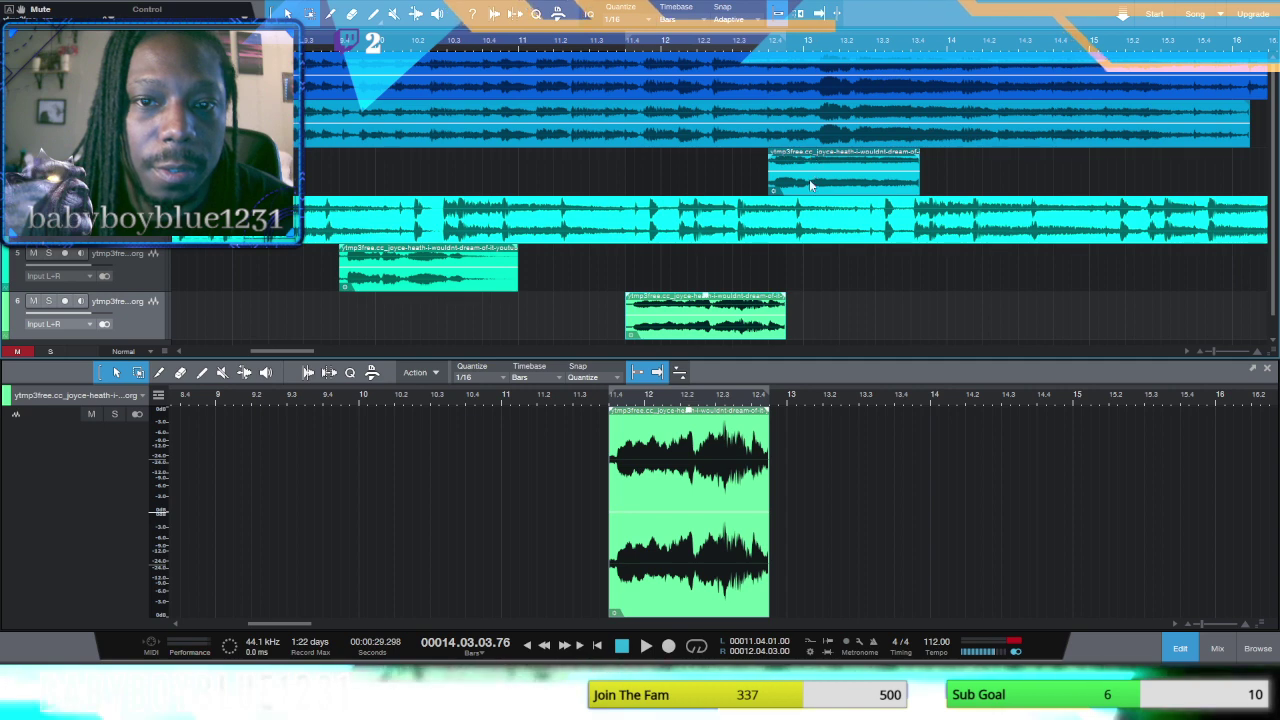
Step: Move the clip at 12.04.01 from track 3 to track 5 and shift the track 6 clip earlier to start at 11.03.04
{"action": "left_click_drag", "start_coordinate": [809, 179], "coordinate": [812, 272]}
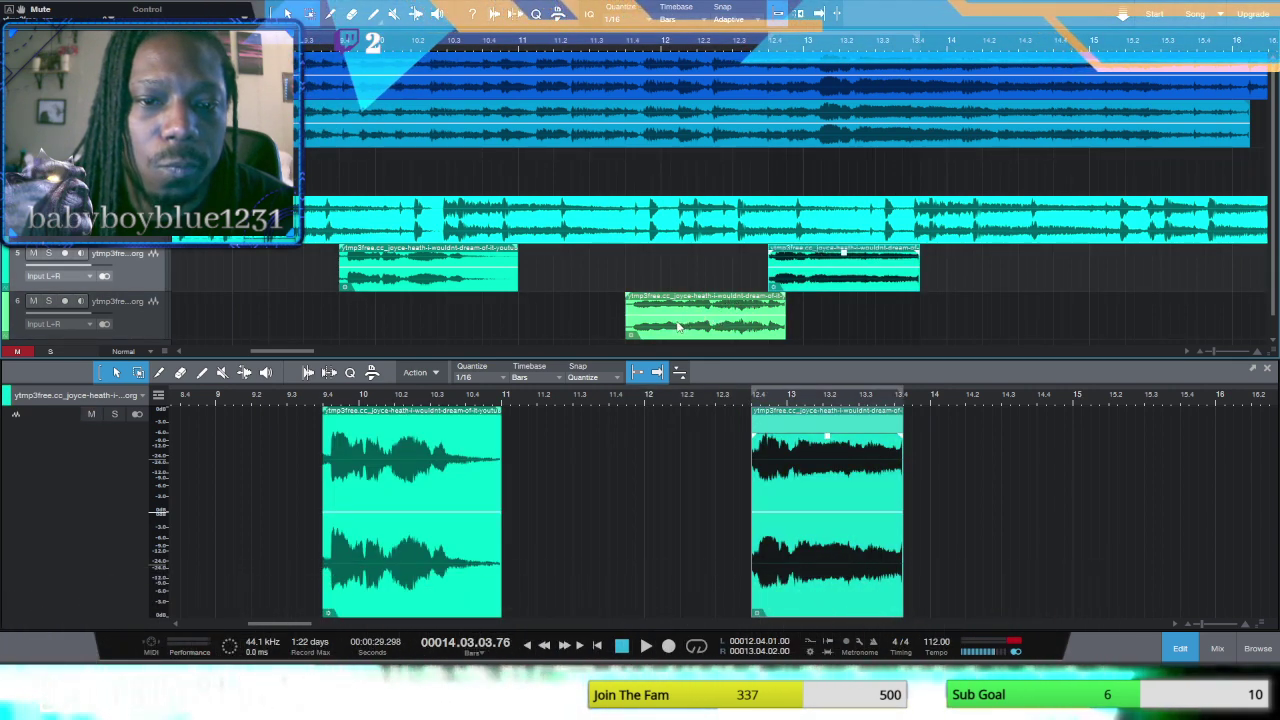
{"action": "left_click_drag", "start_coordinate": [678, 327], "coordinate": [670, 327]}
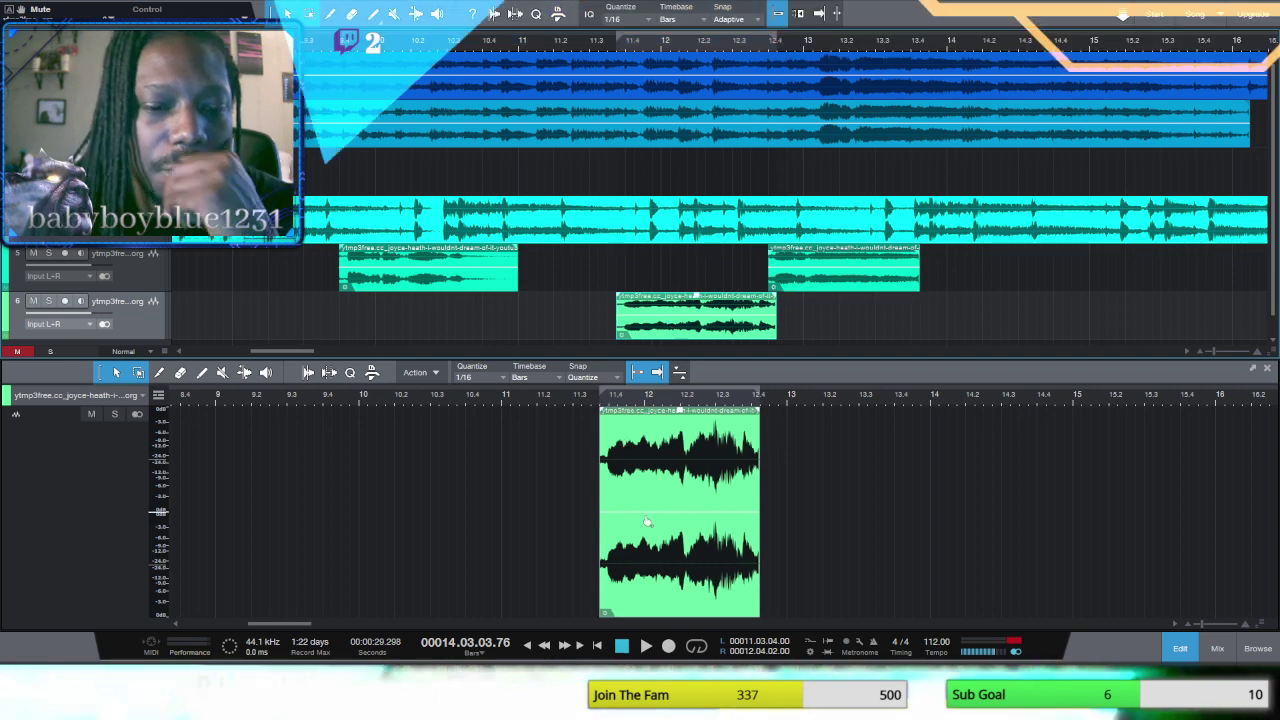
{"action": "left_click", "coordinate": [545, 646]}
{"action": "left_click", "coordinate": [545, 646]}
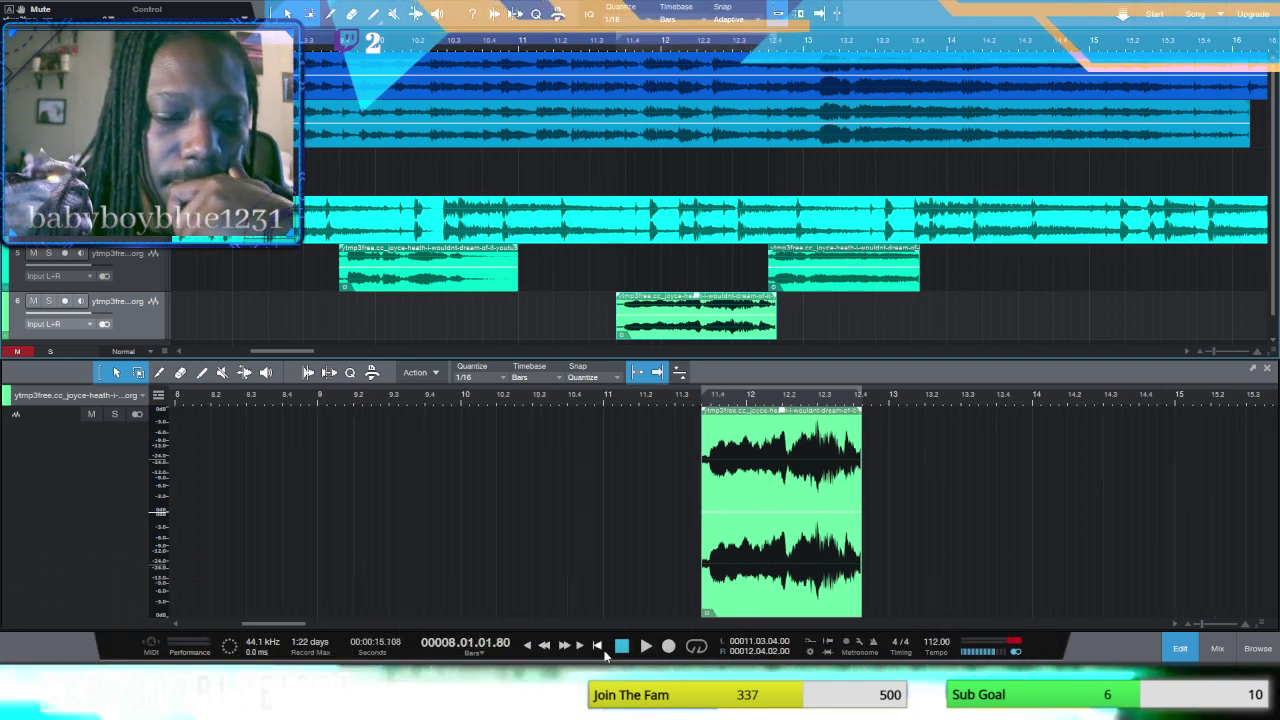
{"action": "left_click", "coordinate": [645, 646]}
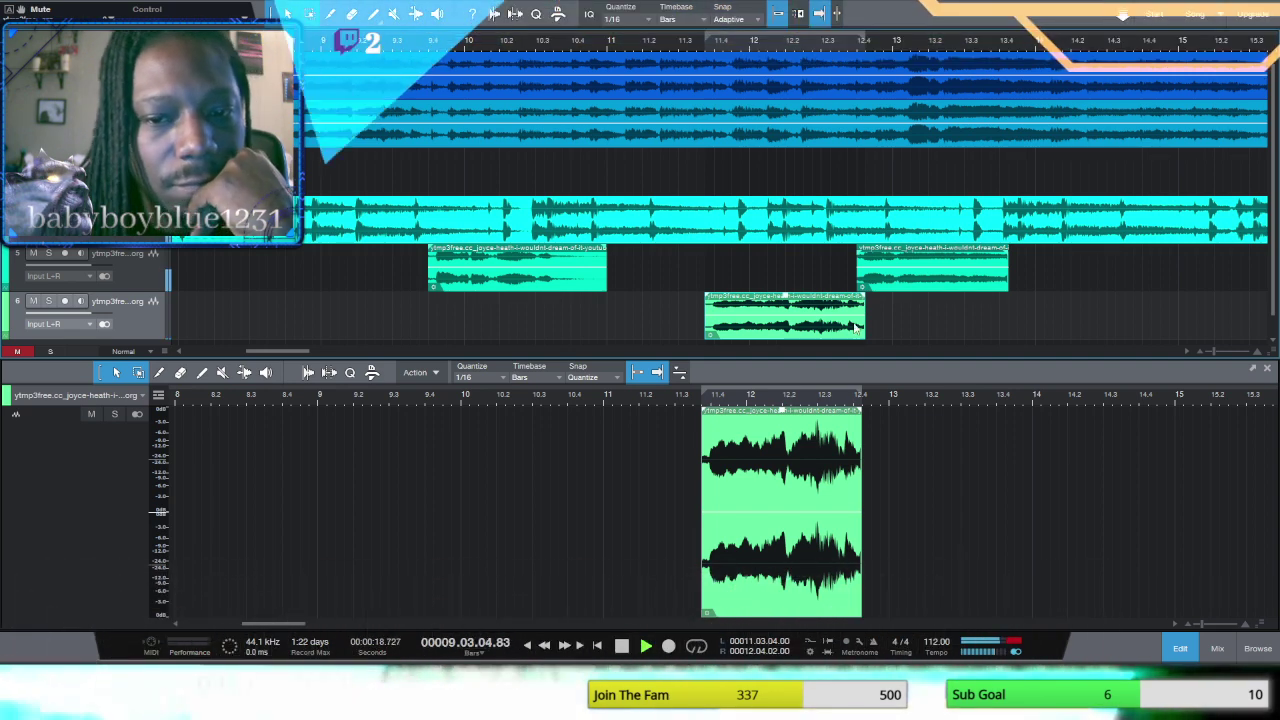
Step: Move the track 6 clip up to track 5, starting at 11.04.01, and play the passage back
{"action": "left_click", "coordinate": [803, 281]}
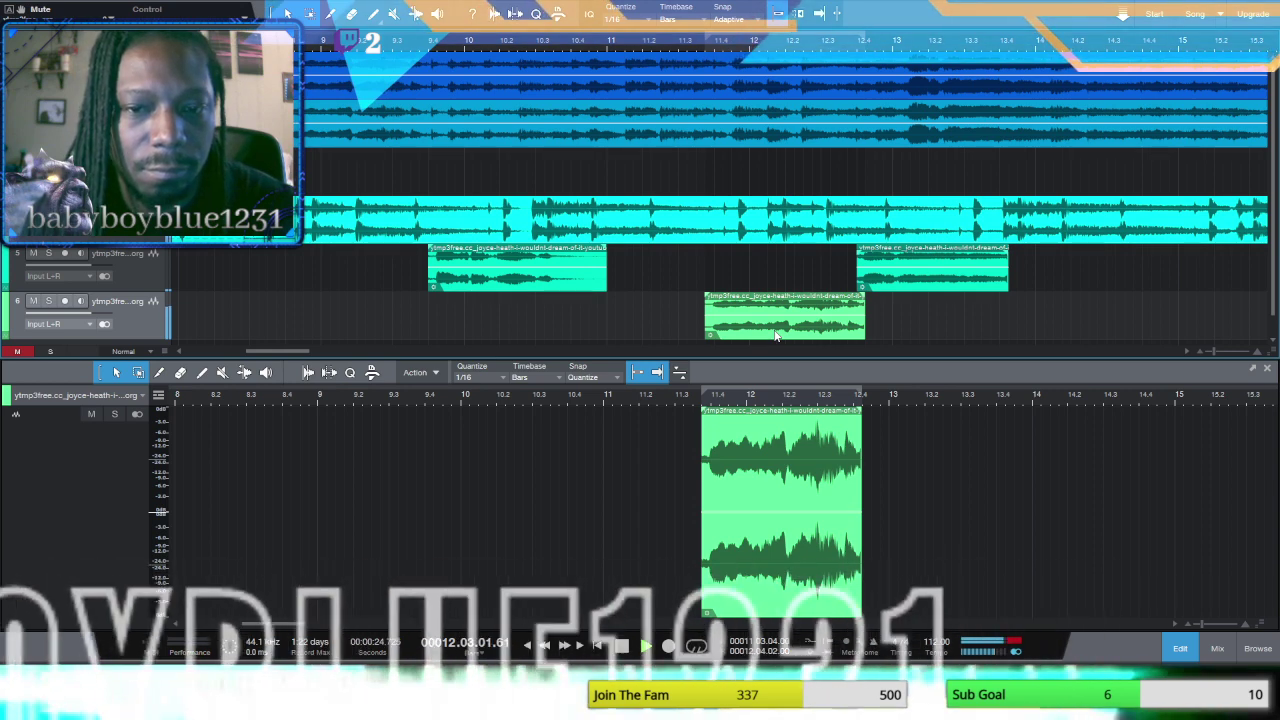
{"action": "left_click_drag", "start_coordinate": [774, 327], "coordinate": [772, 268]}
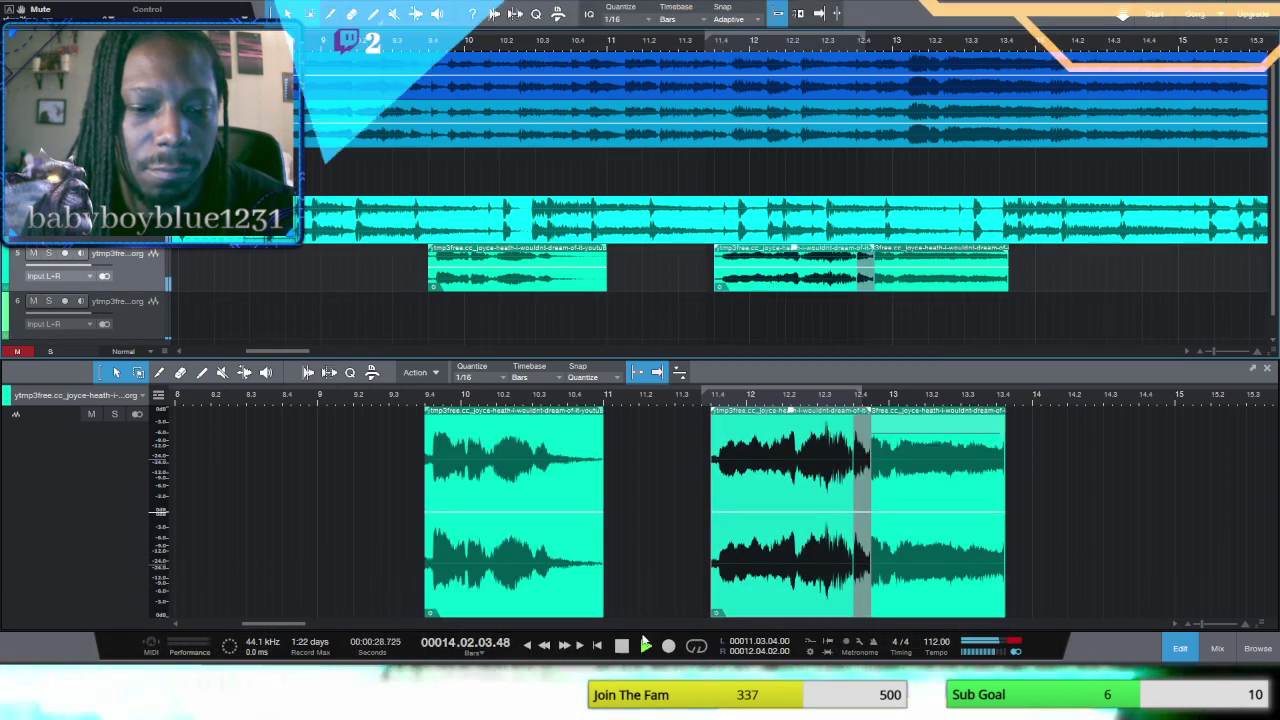
{"action": "left_click", "coordinate": [546, 645]}
{"action": "left_click", "coordinate": [546, 645]}
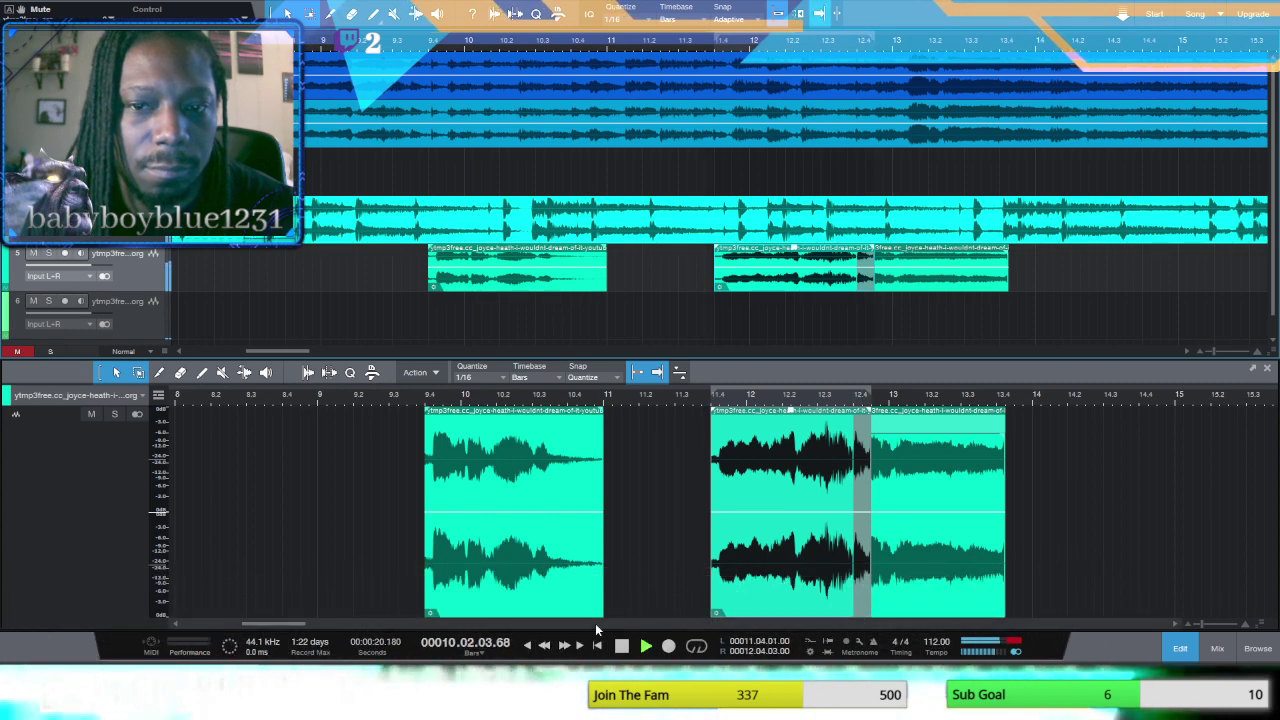
{"action": "left_click", "coordinate": [935, 290]}
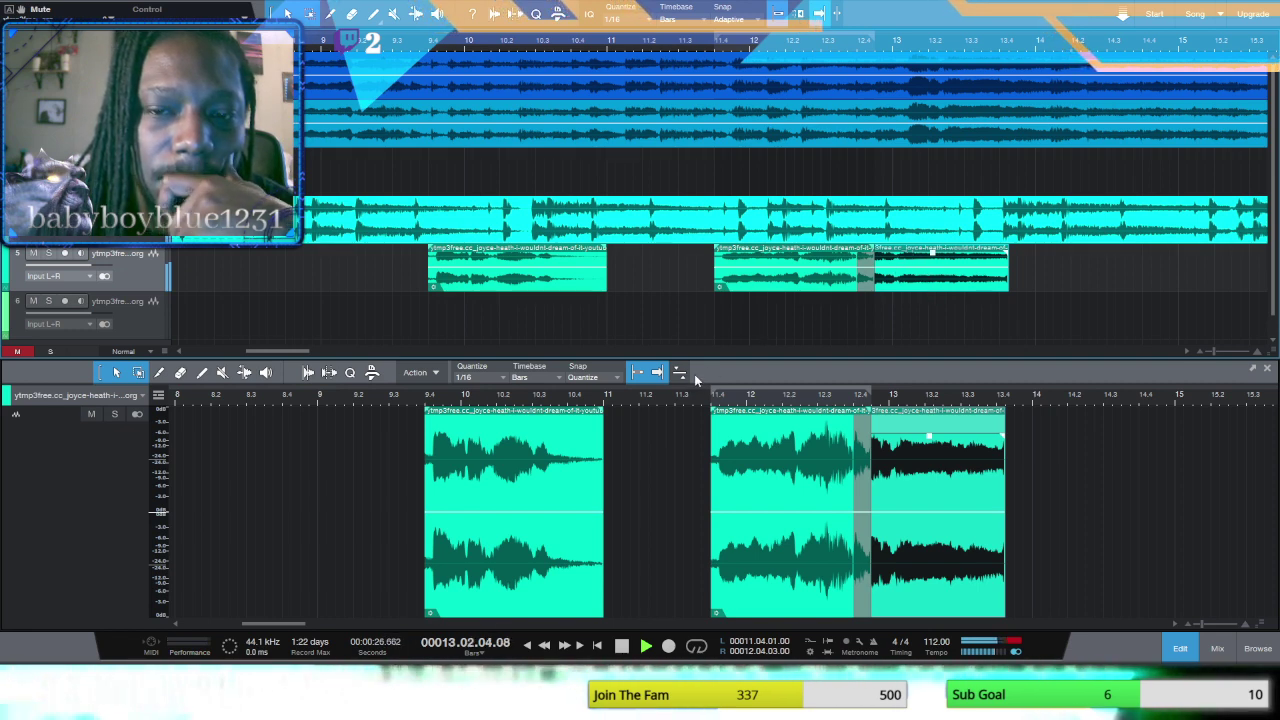
{"action": "left_click", "coordinate": [546, 645]}
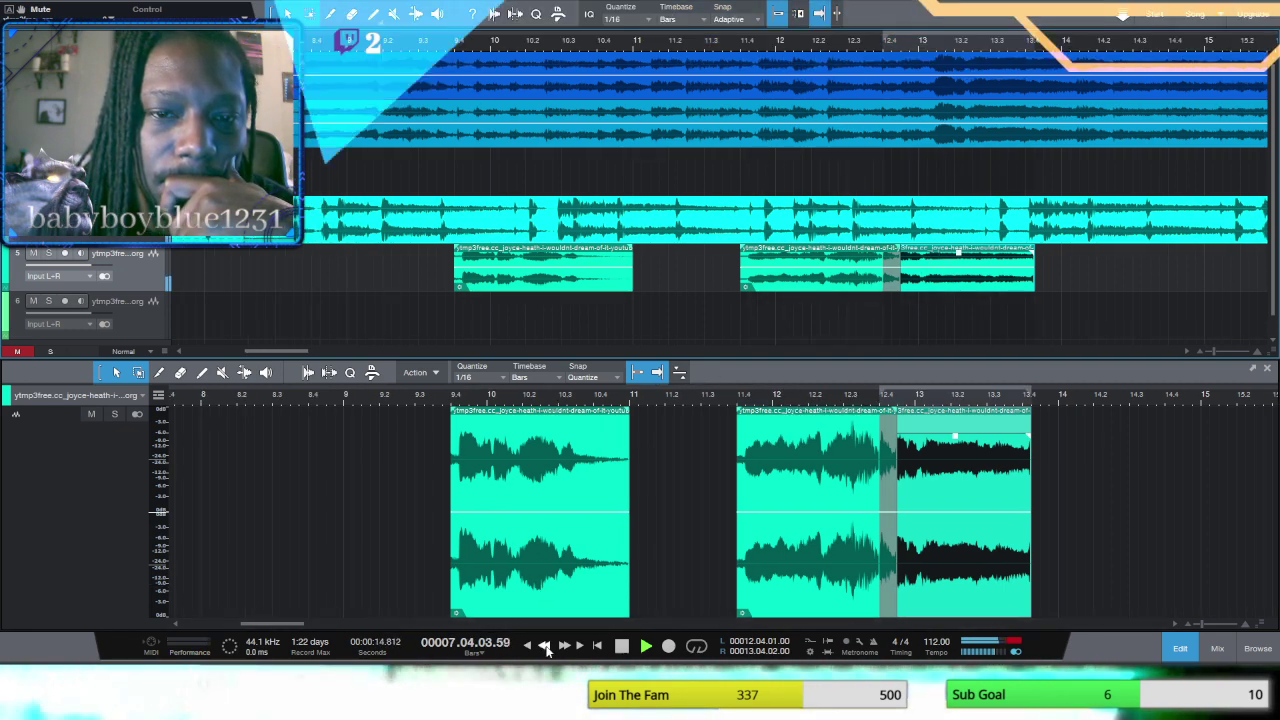
{"action": "left_click", "coordinate": [546, 645]}
{"action": "left_click", "coordinate": [528, 646]}
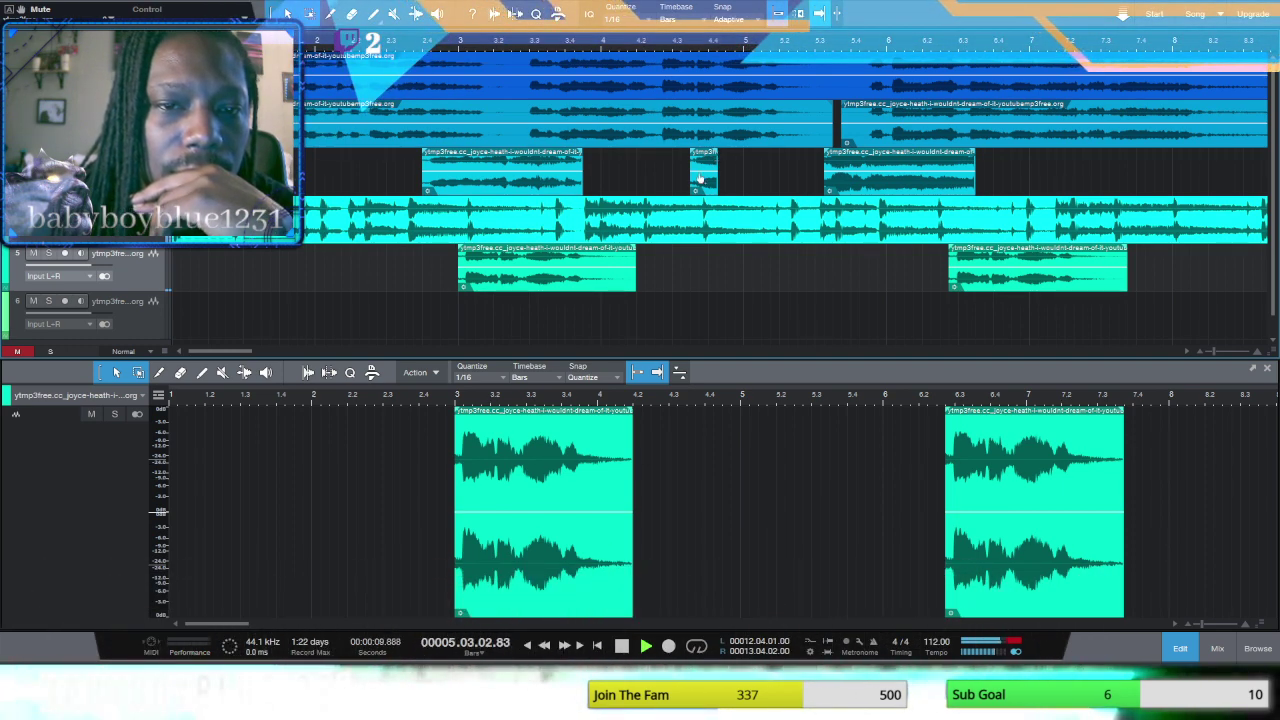
Step: Move the short clip at 4.03.03 from track 3 to track 5 and extend its end to 4.04.03
{"action": "left_click_drag", "start_coordinate": [700, 178], "coordinate": [700, 272]}
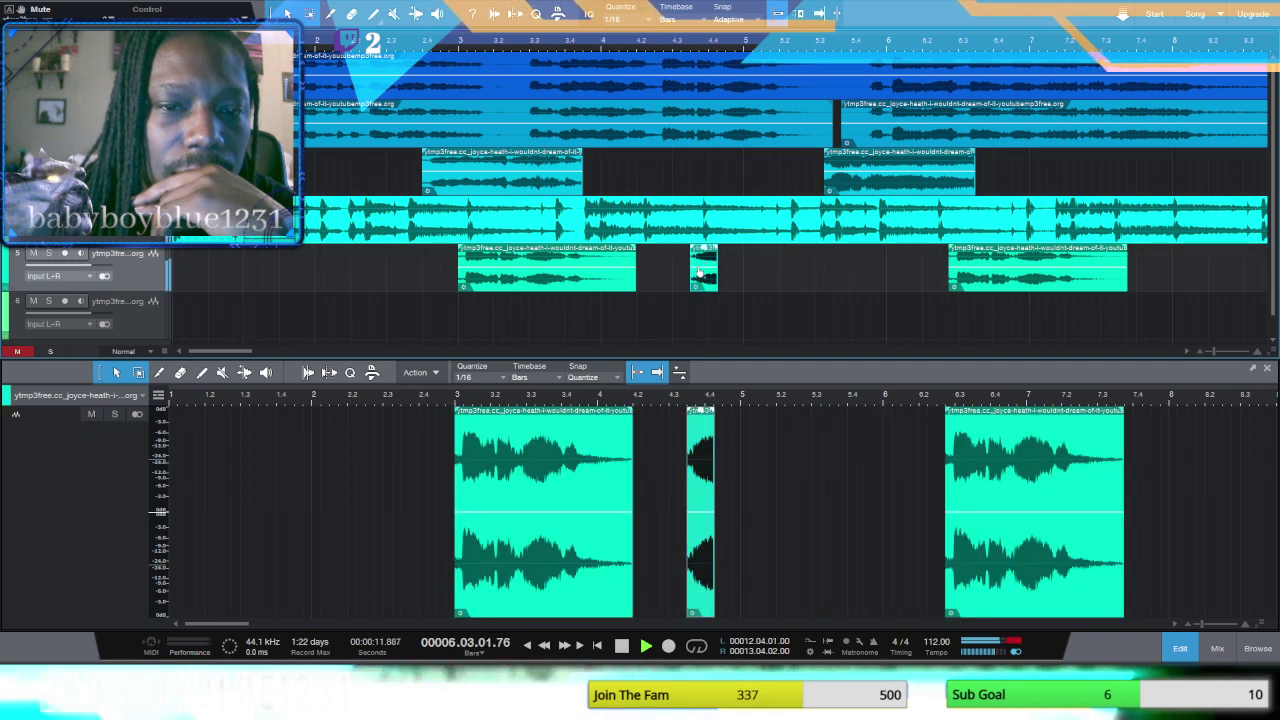
{"action": "left_click", "coordinate": [549, 647]}
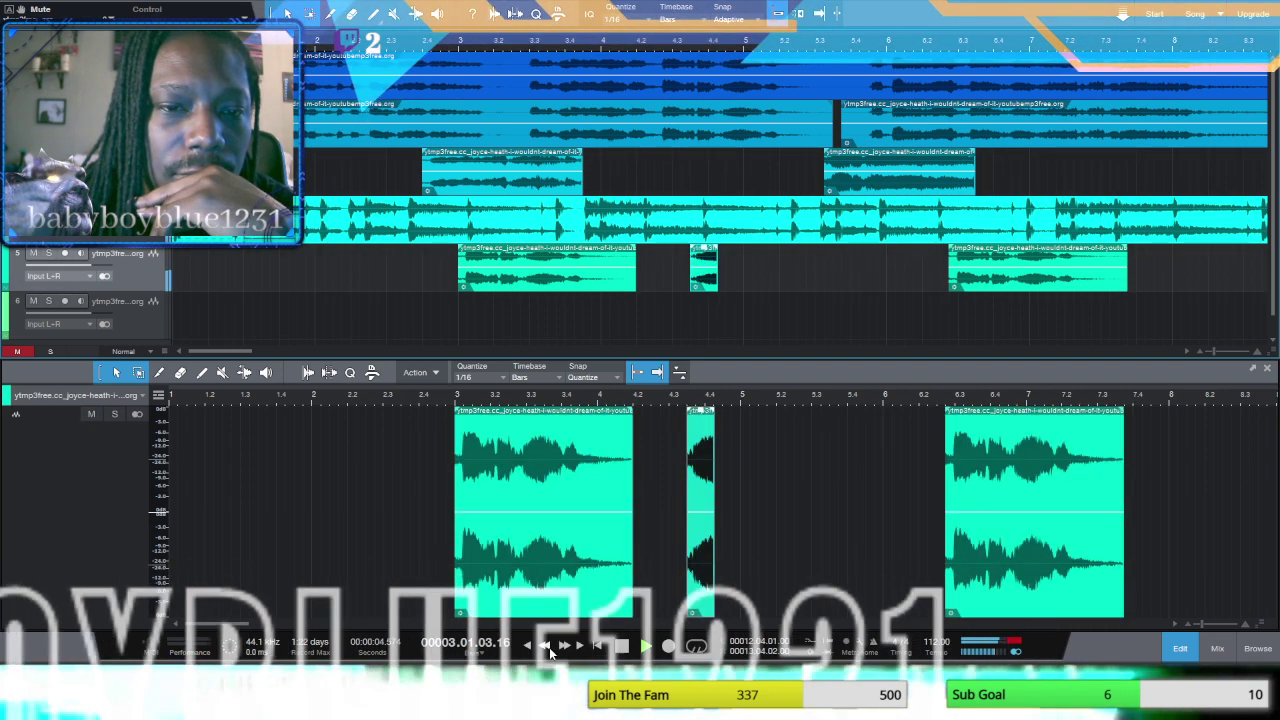
{"action": "left_click", "coordinate": [549, 647]}
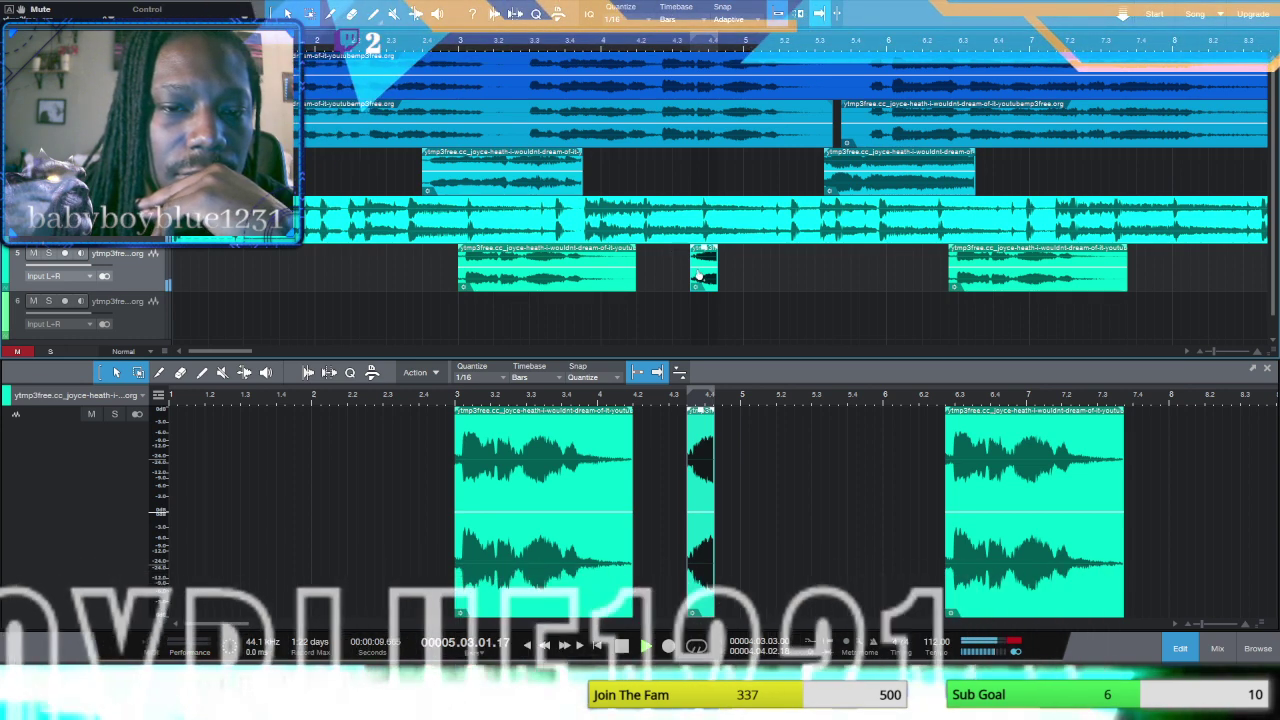
{"action": "left_click_drag", "start_coordinate": [717, 266], "coordinate": [724, 268]}
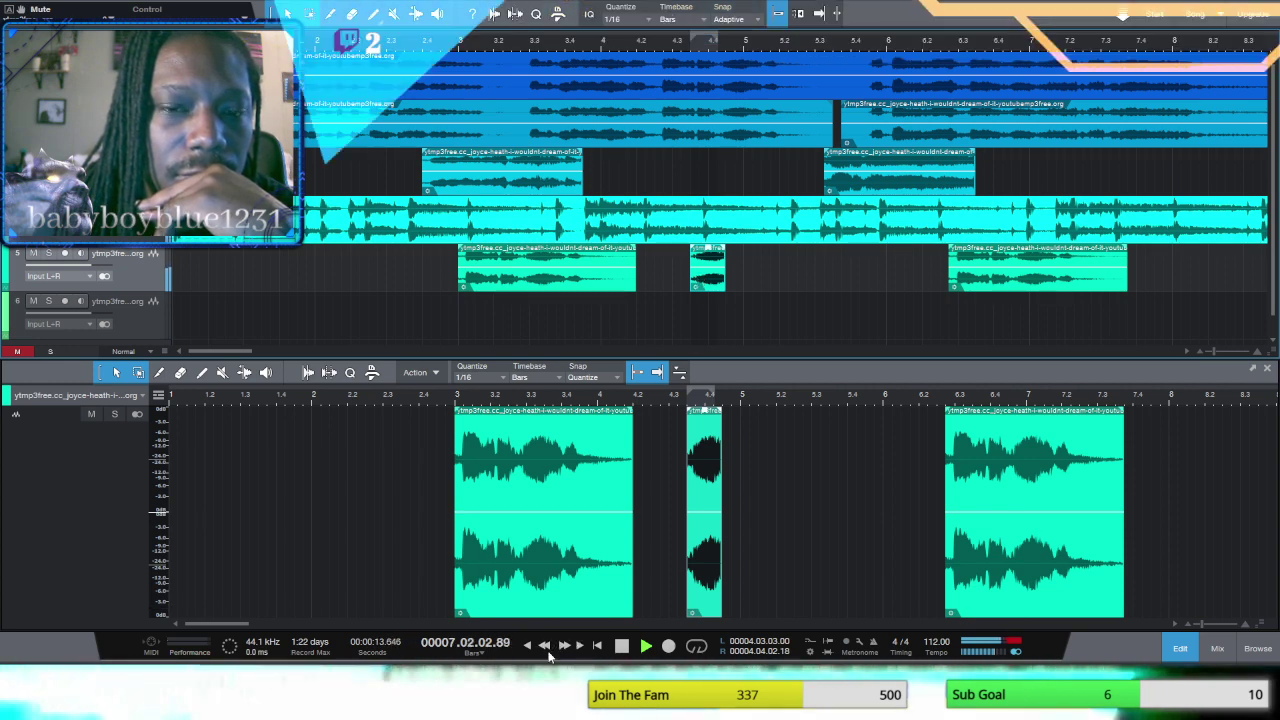
{"action": "left_click", "coordinate": [545, 648]}
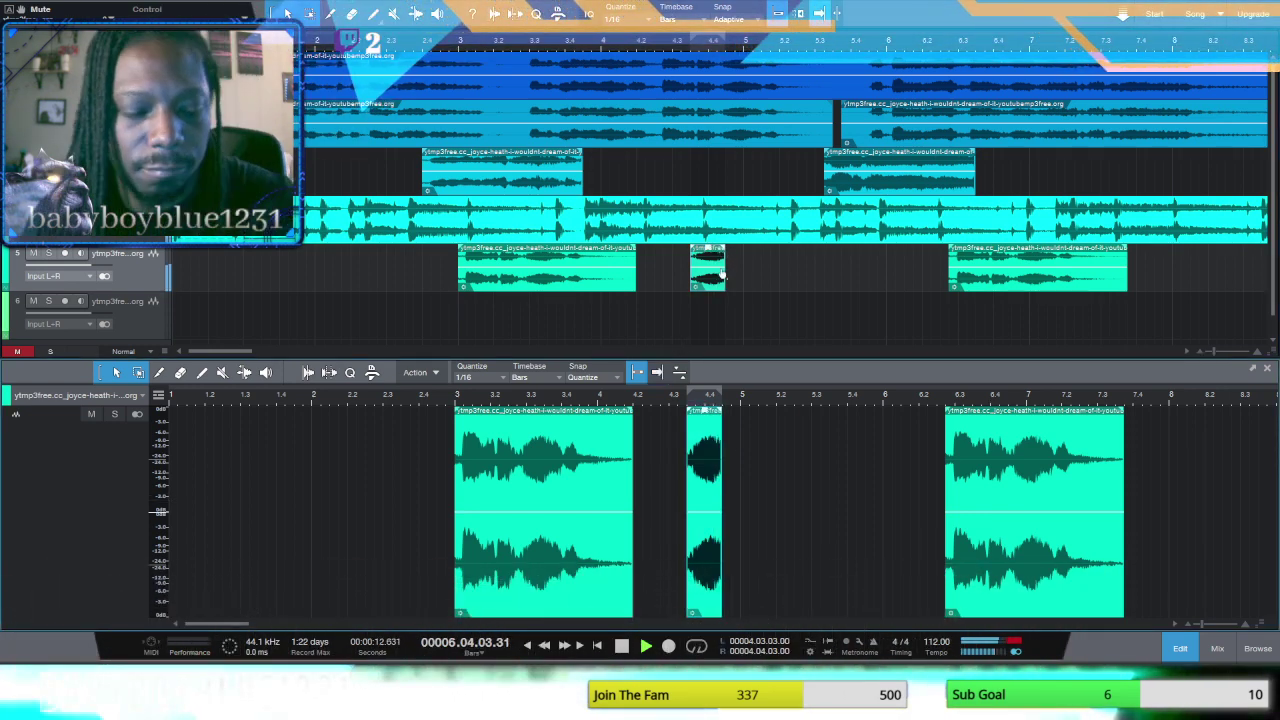
Step: Set the arrangement's track height to Small
{"action": "key", "text": "shift+e"}
{"action": "key", "text": "shift+e"}
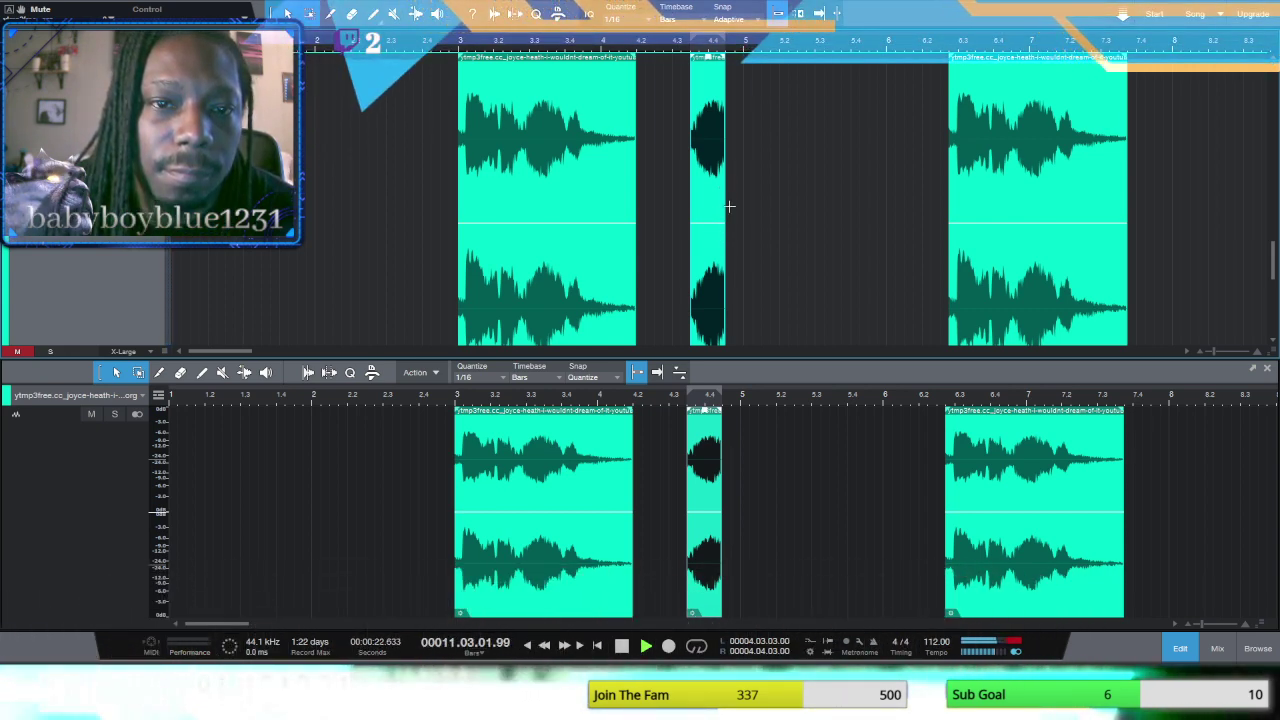
{"action": "key", "text": "alt+w"}
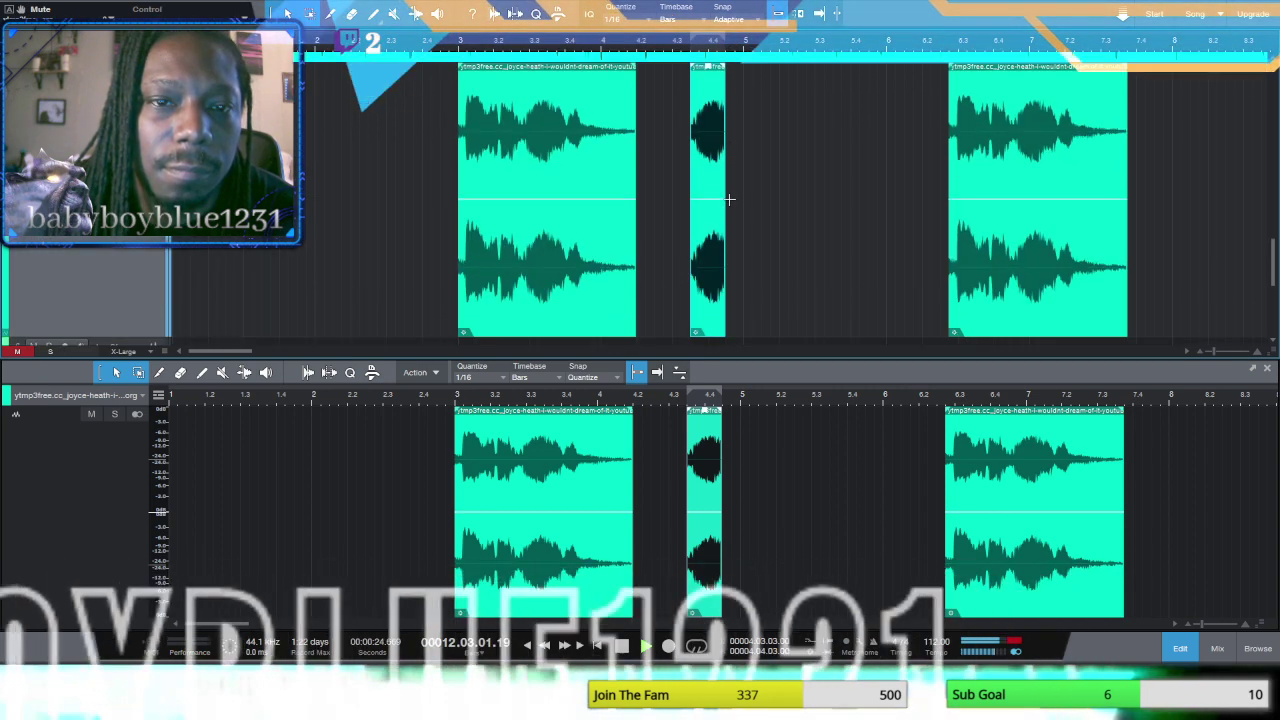
{"action": "key", "text": "alt+w"}
{"action": "key", "text": "alt+w"}
{"action": "key", "text": "alt+w"}
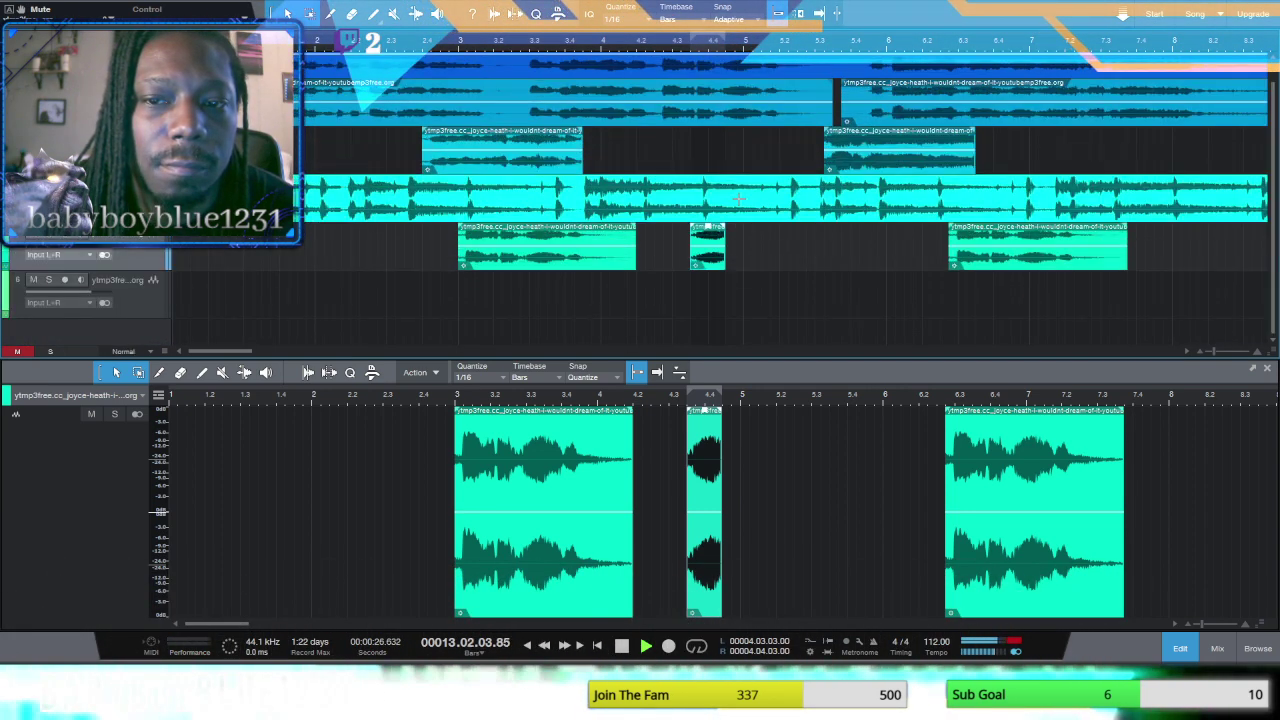
{"action": "key", "text": "alt+e"}
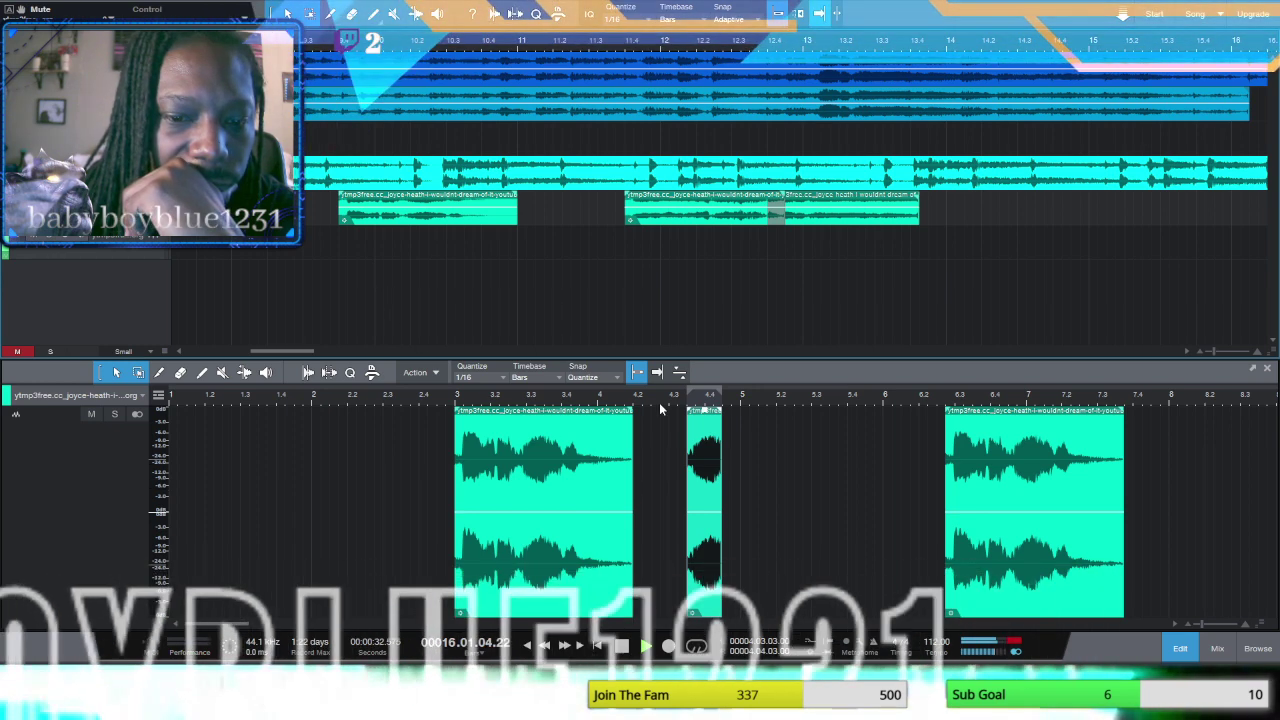
Step: Stop playback and move the short clip at 4.03.03 from track 5 back to track 3
{"action": "left_click_drag", "start_coordinate": [359, 349], "coordinate": [244, 351]}
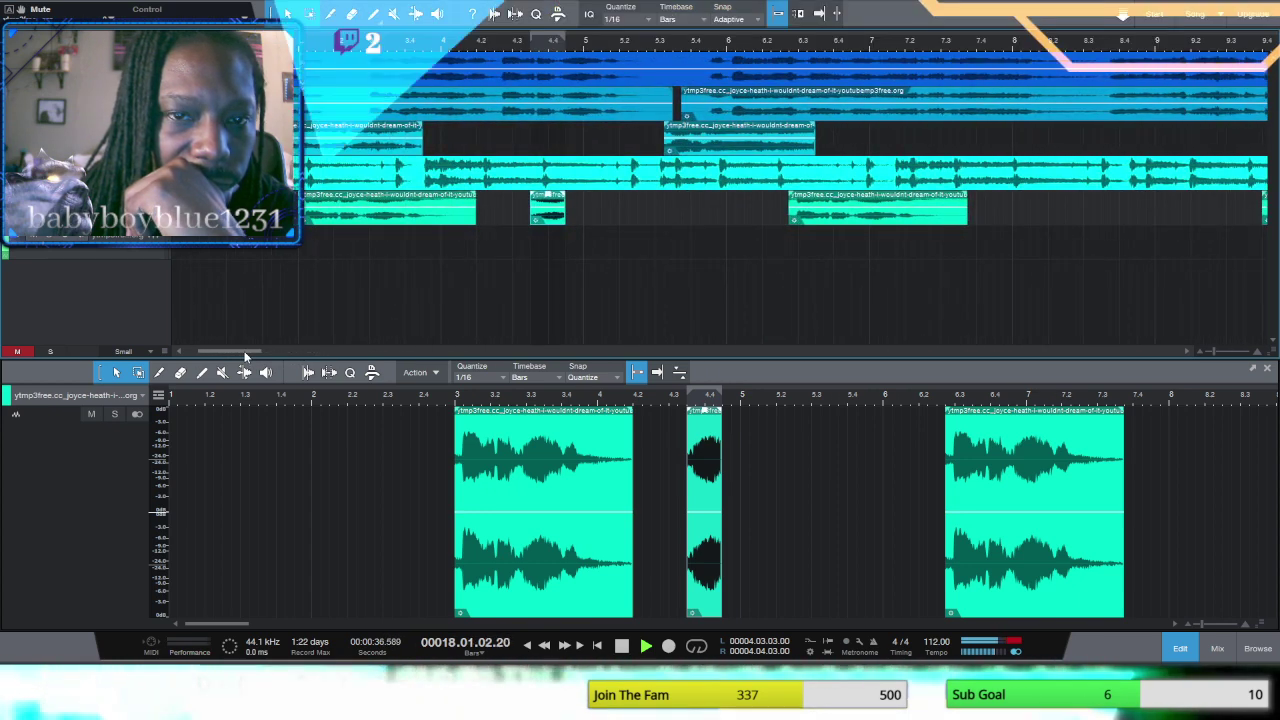
{"action": "left_click", "coordinate": [621, 646]}
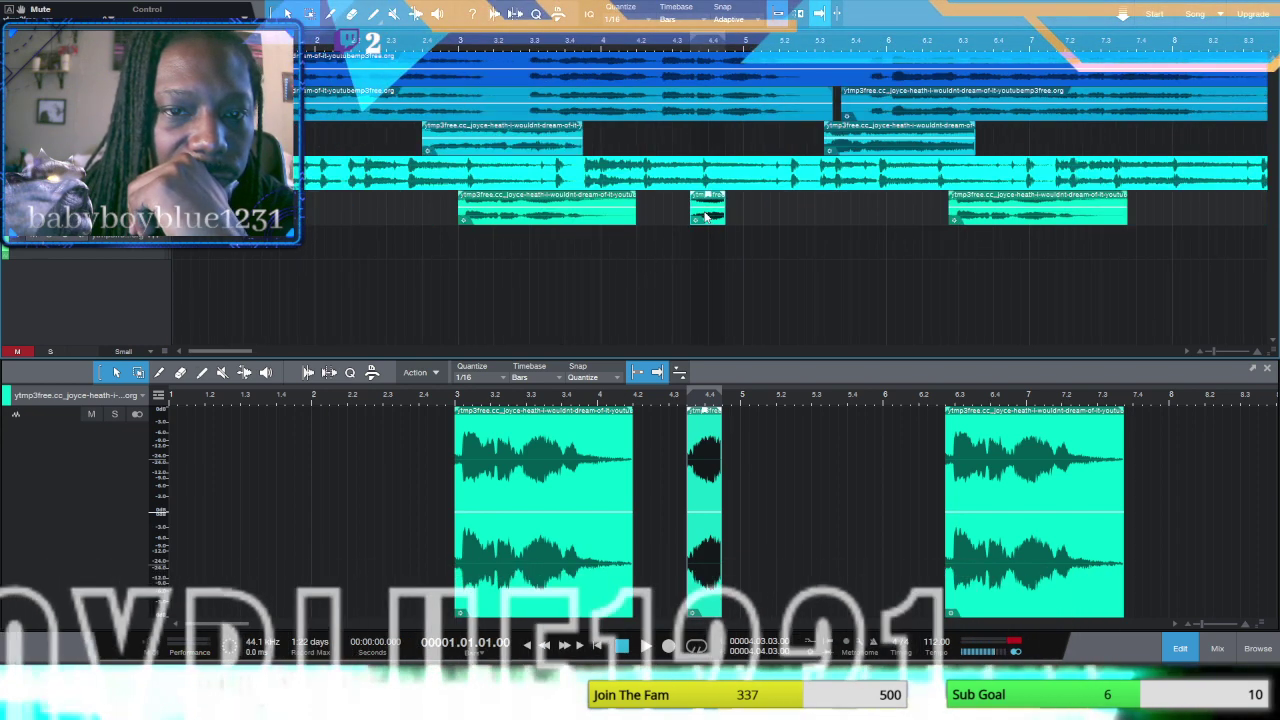
{"action": "left_click_drag", "start_coordinate": [706, 216], "coordinate": [706, 146]}
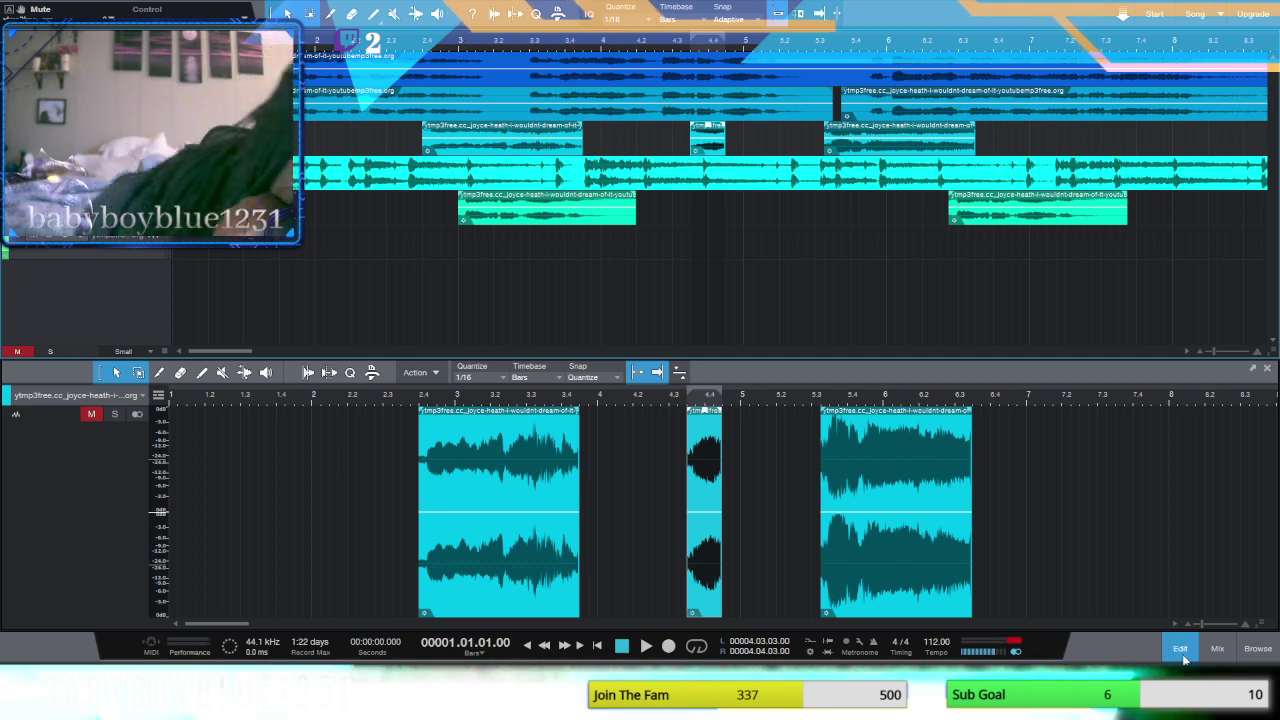
Step: Show the mixer and insert the Waves Tune plug-in on channel 5
{"action": "left_click", "coordinate": [1217, 648]}
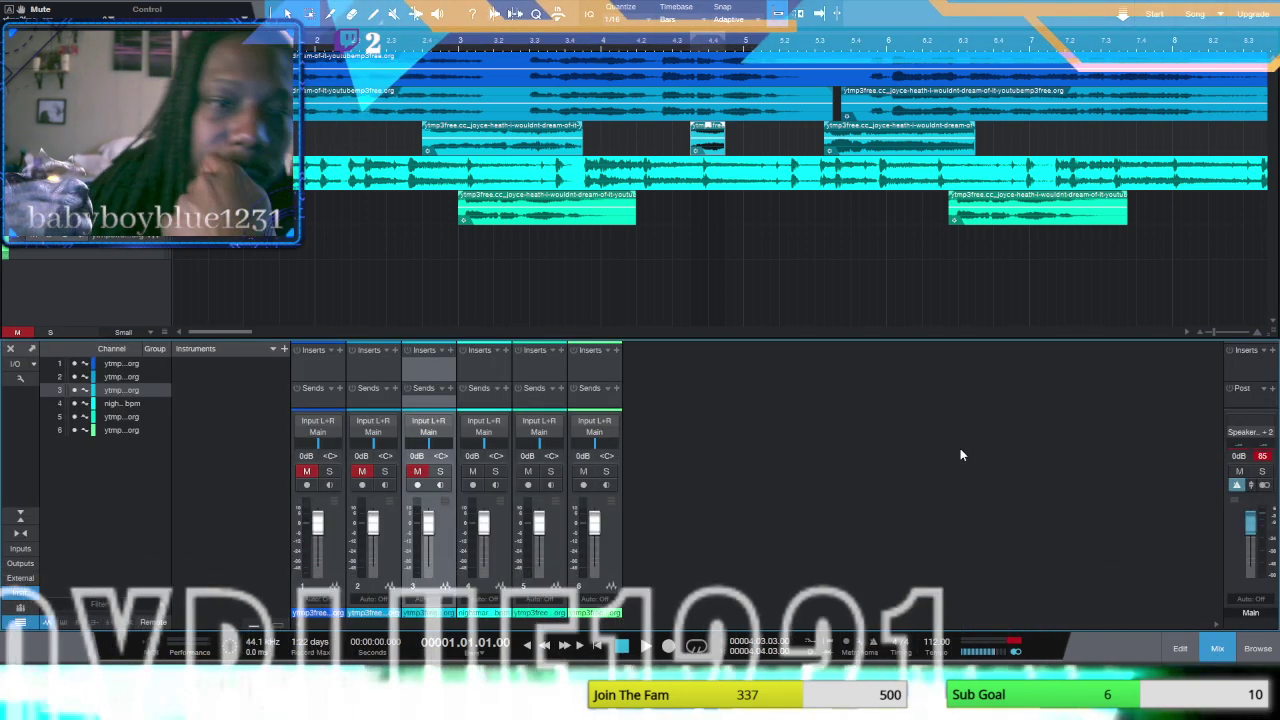
{"action": "left_click", "coordinate": [547, 194]}
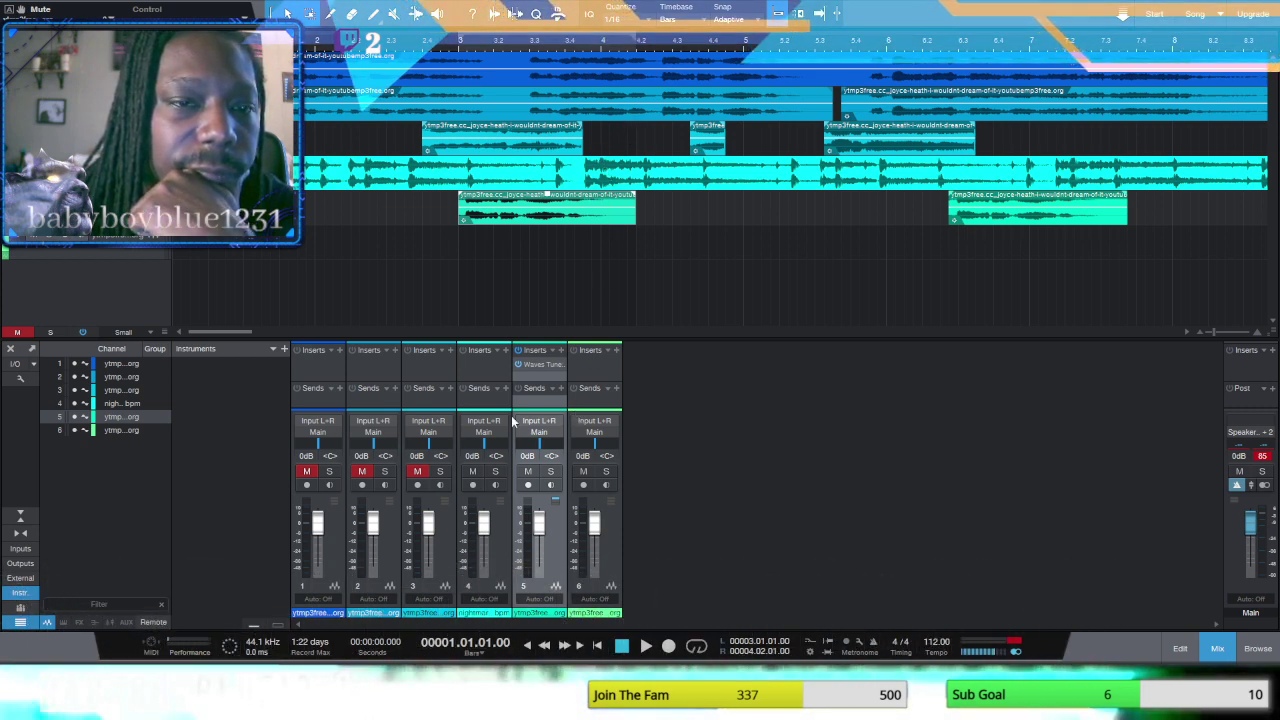
Step: Play the song from the beginning twice to listen to the track 5 clips with Waves Tune against the beat
{"action": "left_click", "coordinate": [645, 647]}
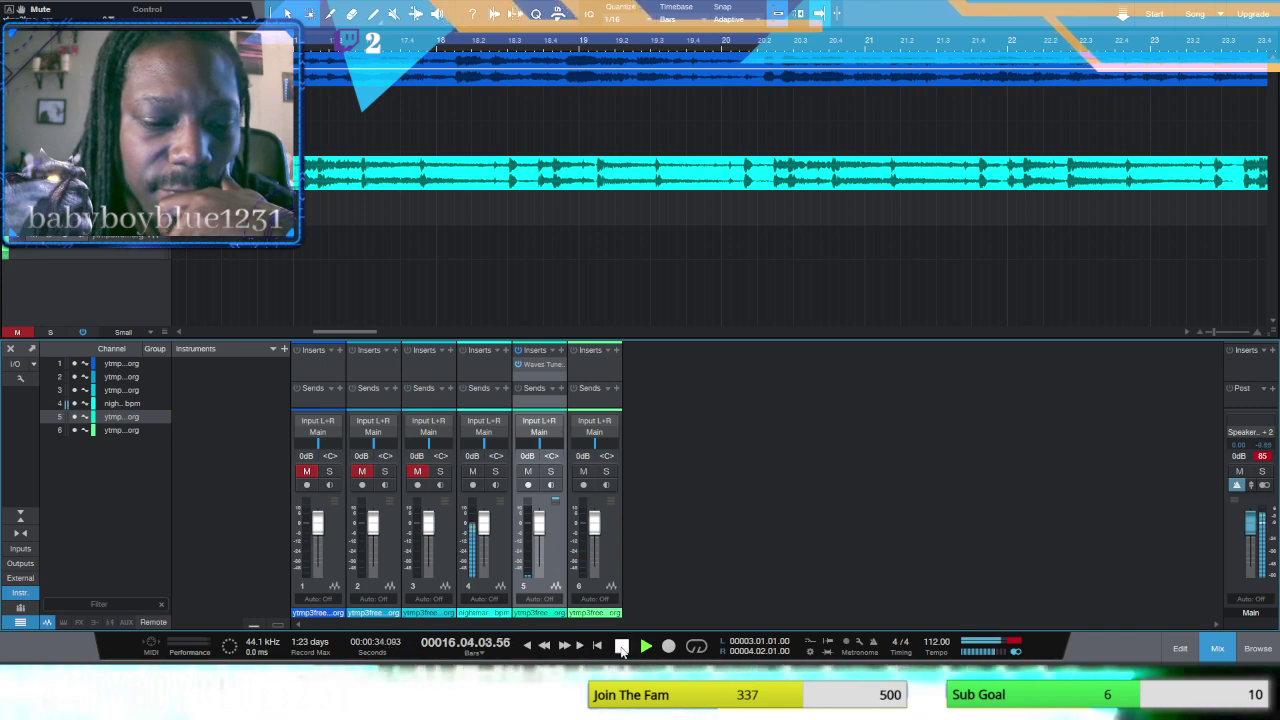
{"action": "left_click", "coordinate": [622, 648]}
{"action": "left_click", "coordinate": [580, 648]}
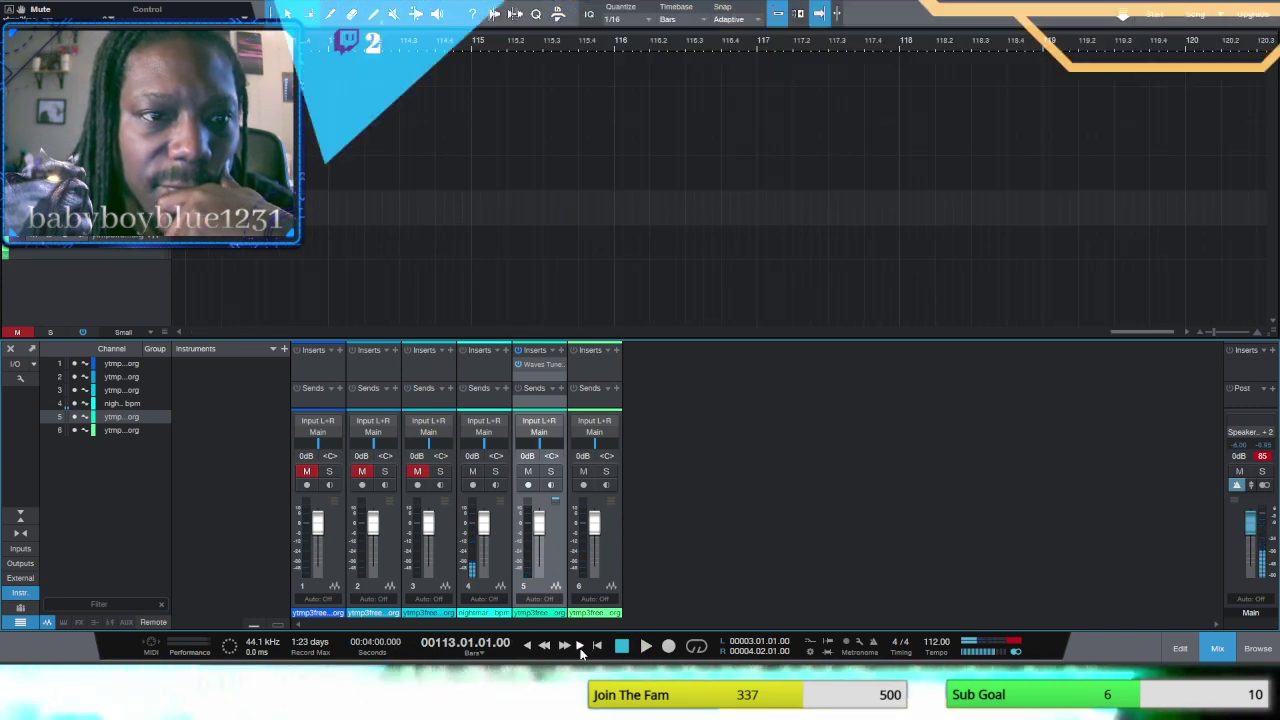
{"action": "left_click", "coordinate": [618, 647]}
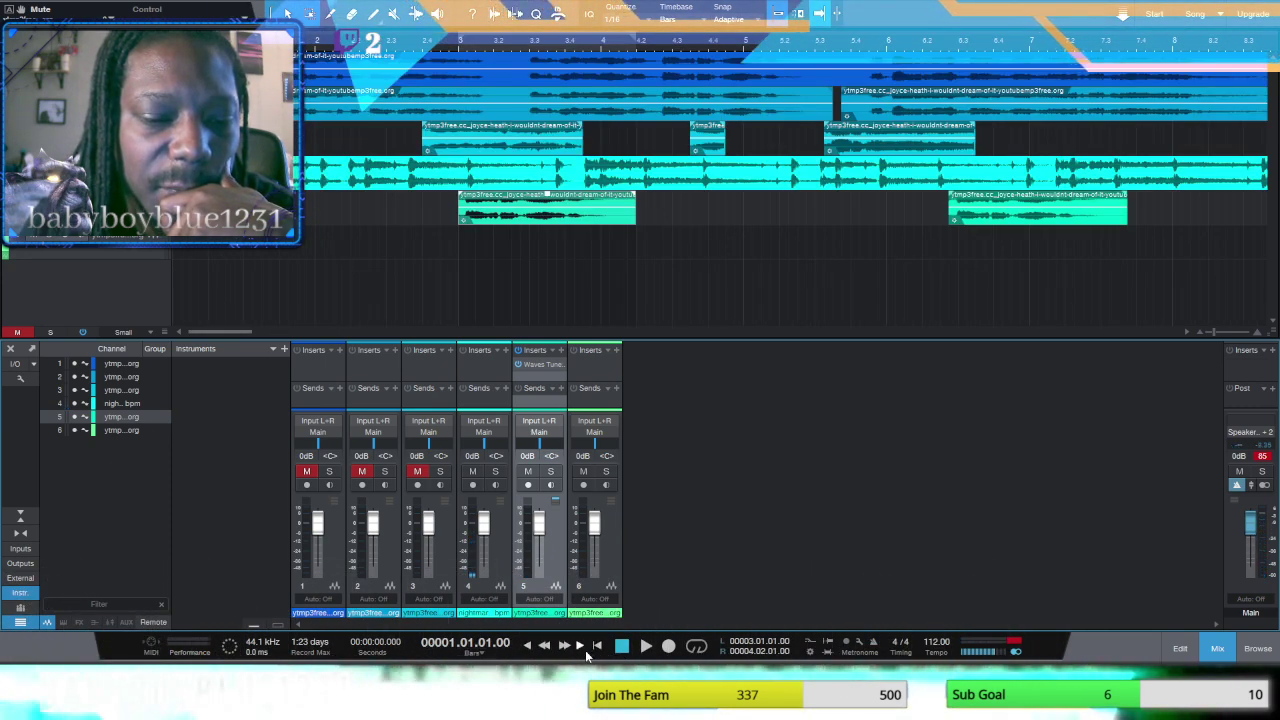
{"action": "left_click", "coordinate": [643, 648]}
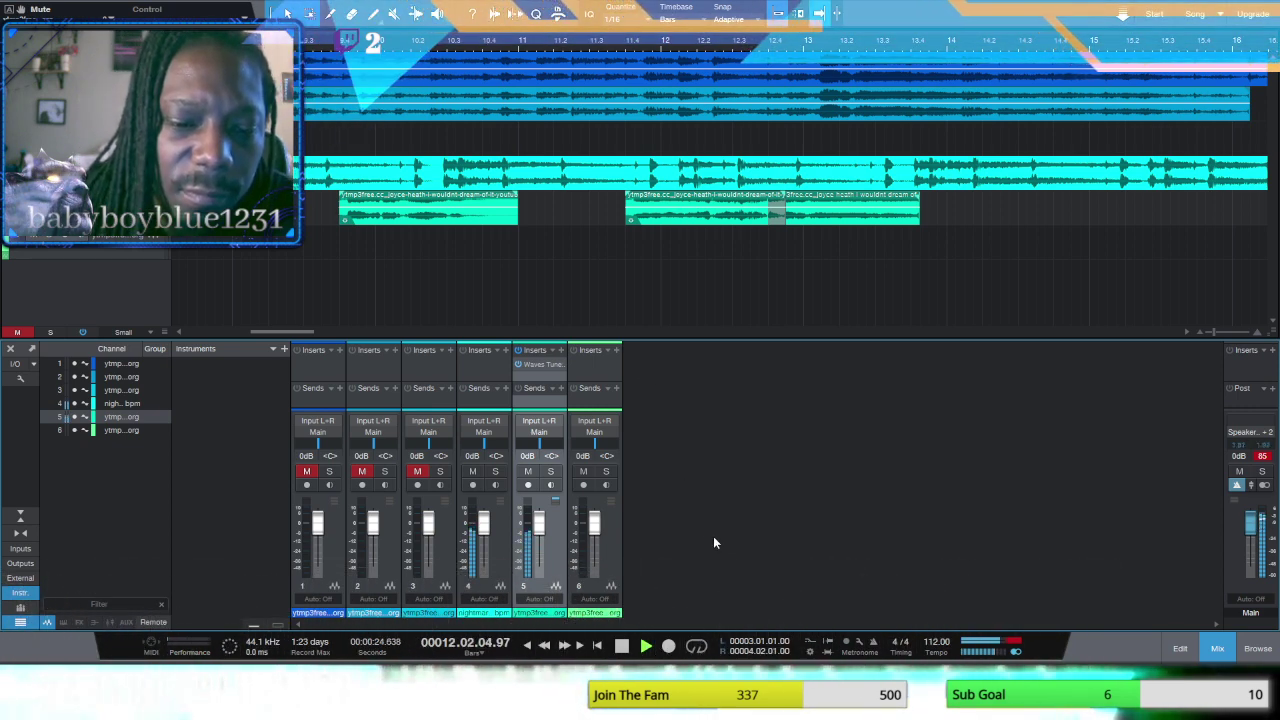
{"action": "left_click", "coordinate": [622, 648]}
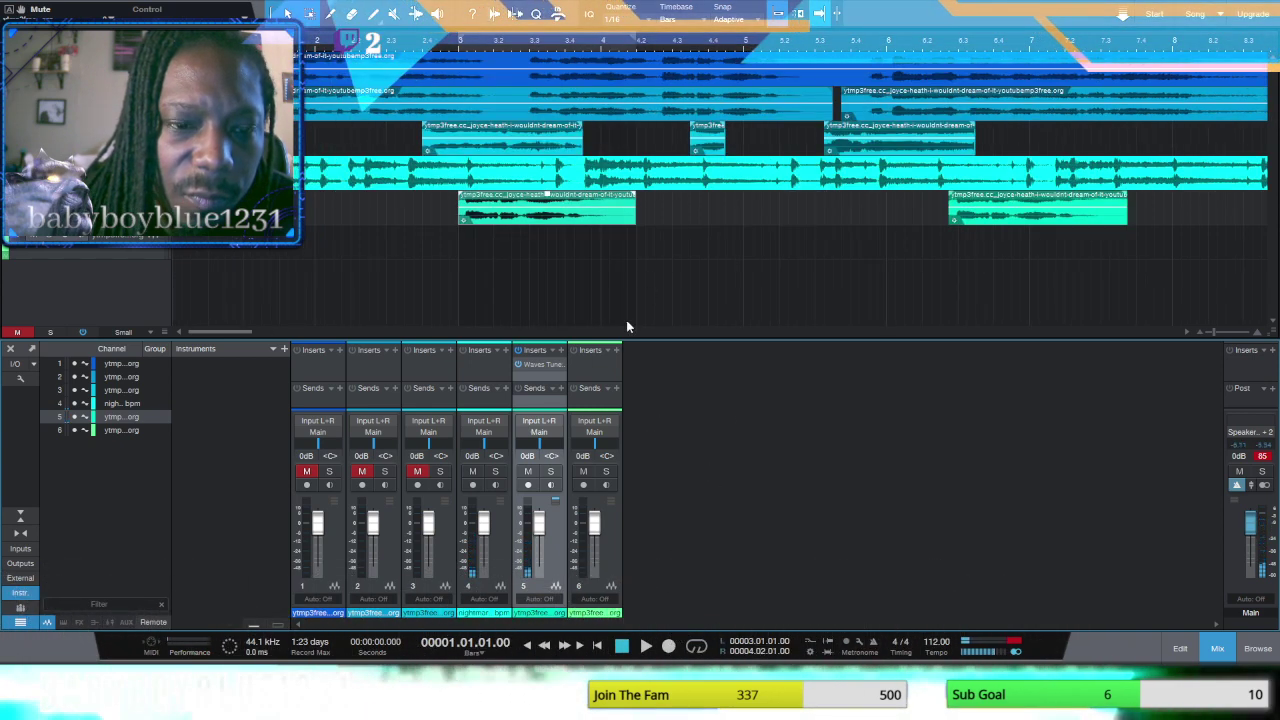
Step: Play the song from the start and move the clip at 11.04.01 from track 5 down to track 6
{"action": "left_click_drag", "start_coordinate": [240, 333], "coordinate": [350, 333]}
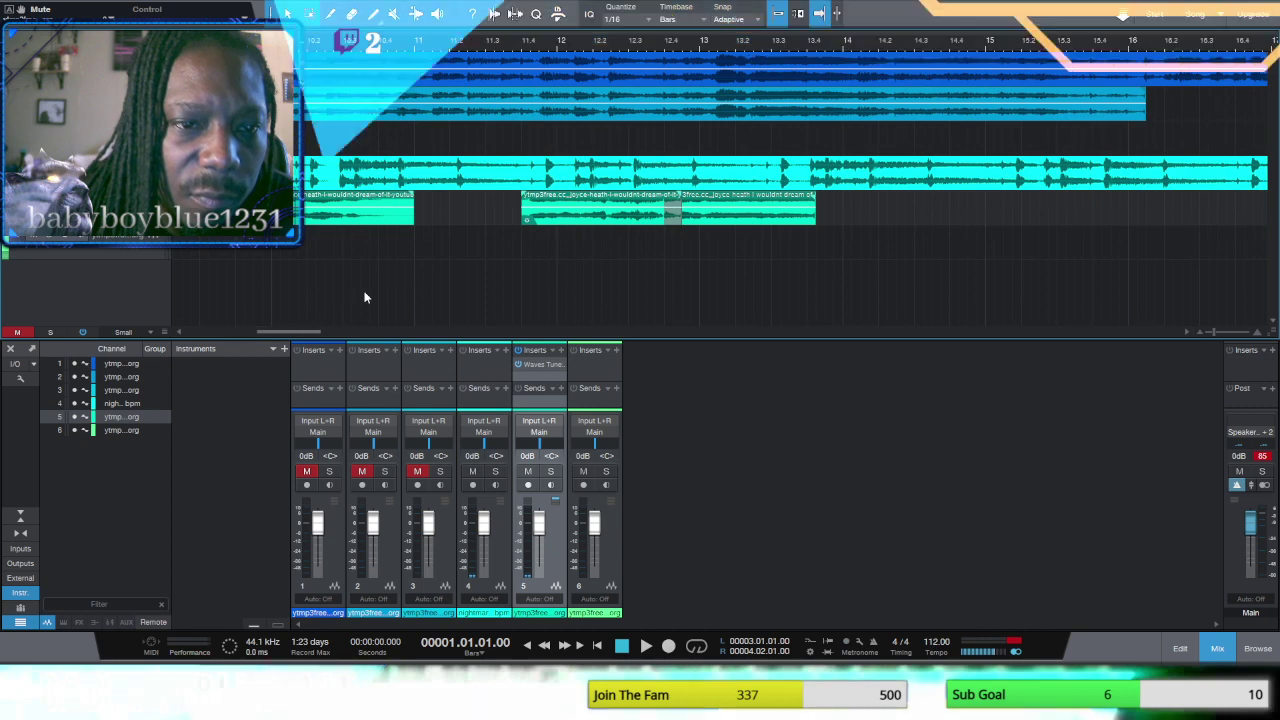
{"action": "left_click", "coordinate": [590, 202]}
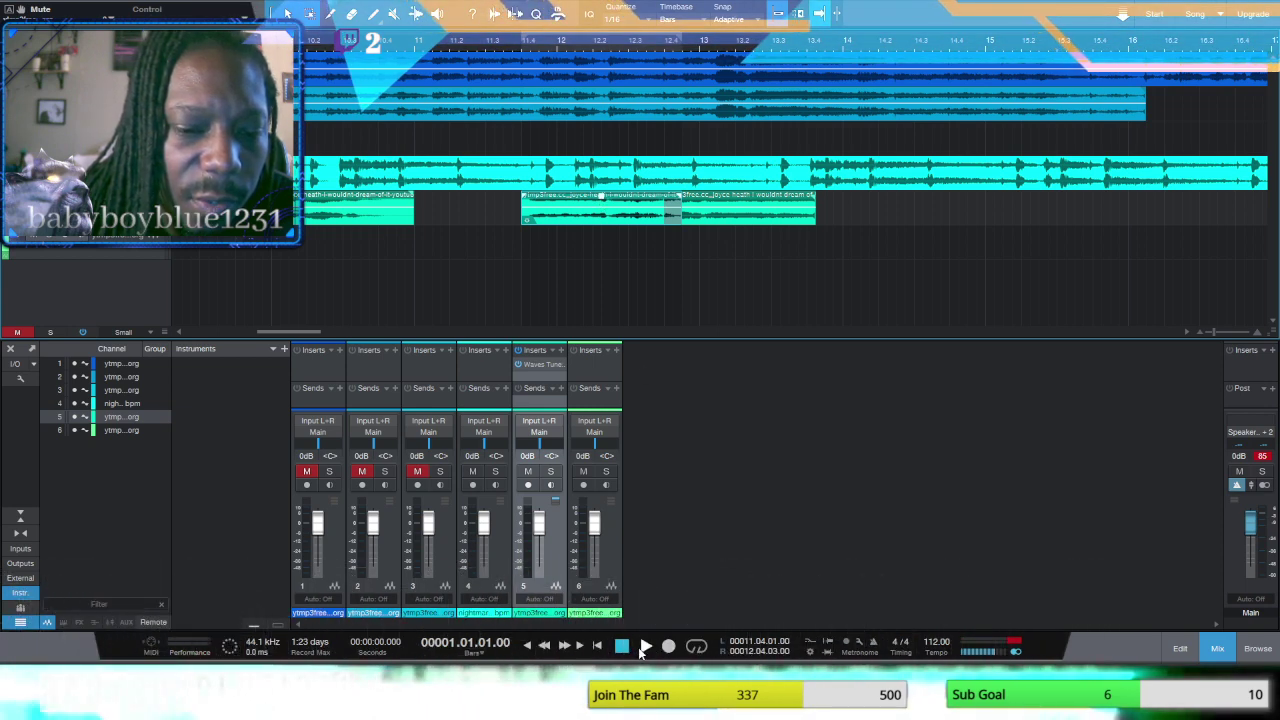
{"action": "left_click", "coordinate": [645, 648]}
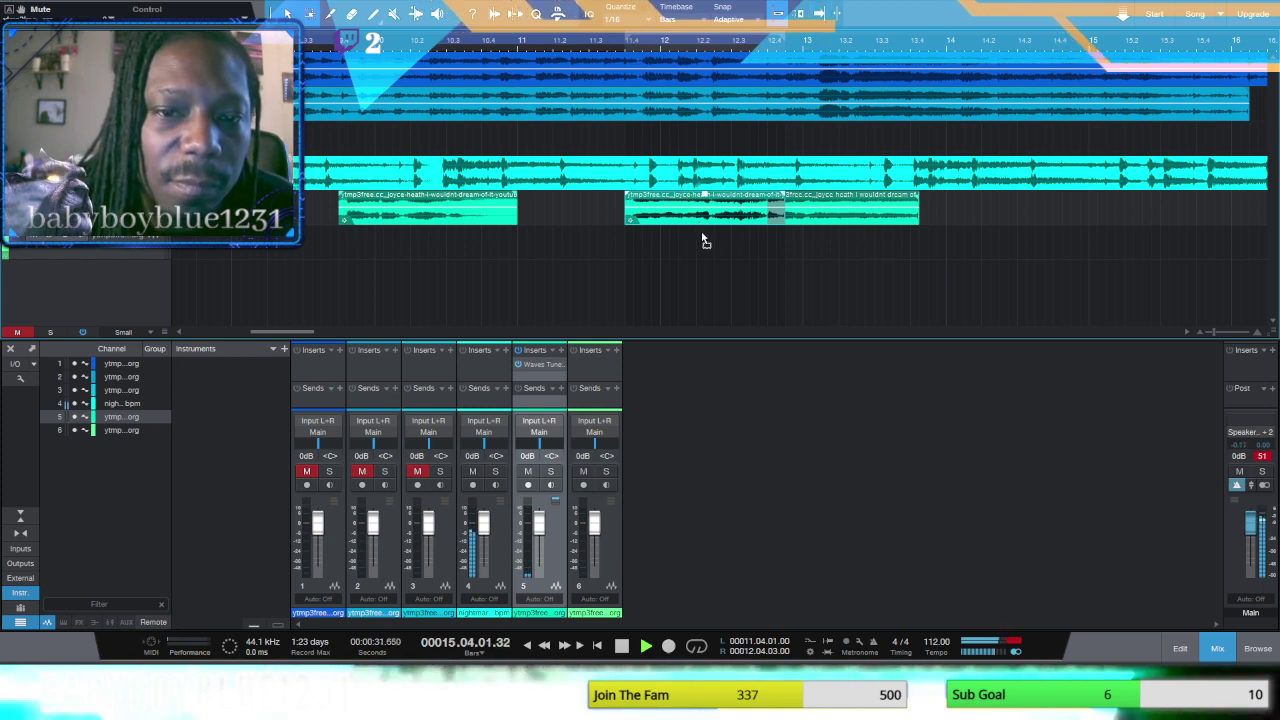
{"action": "left_click_drag", "start_coordinate": [705, 210], "coordinate": [705, 242]}
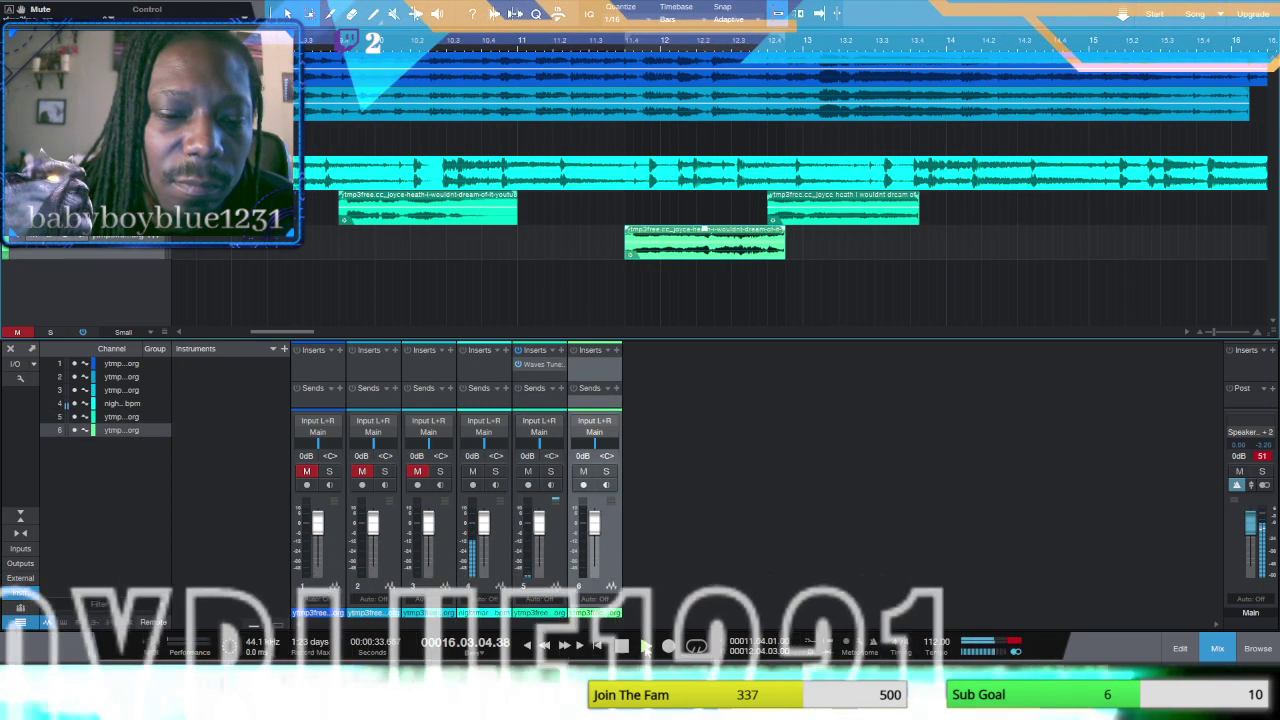
Step: Rewind and listen to the arrangement with the clip on track 6
{"action": "left_click", "coordinate": [544, 646]}
{"action": "left_click", "coordinate": [544, 646]}
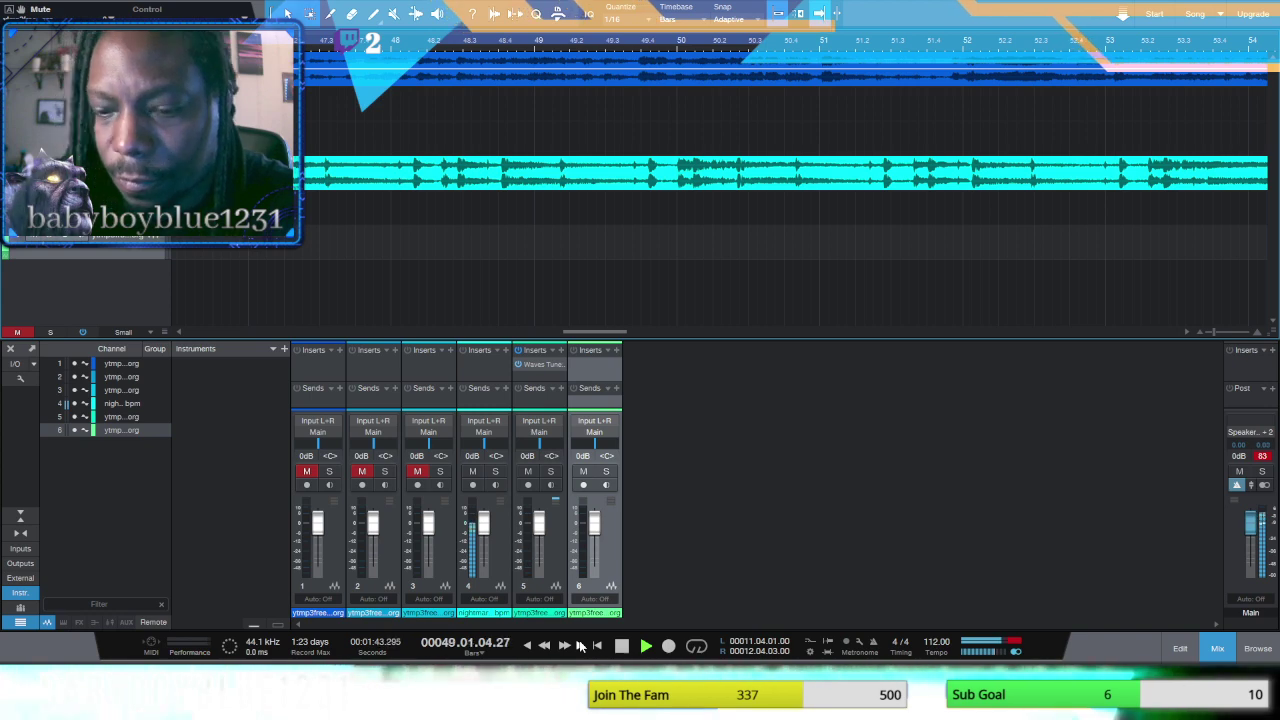
{"action": "left_click", "coordinate": [580, 646]}
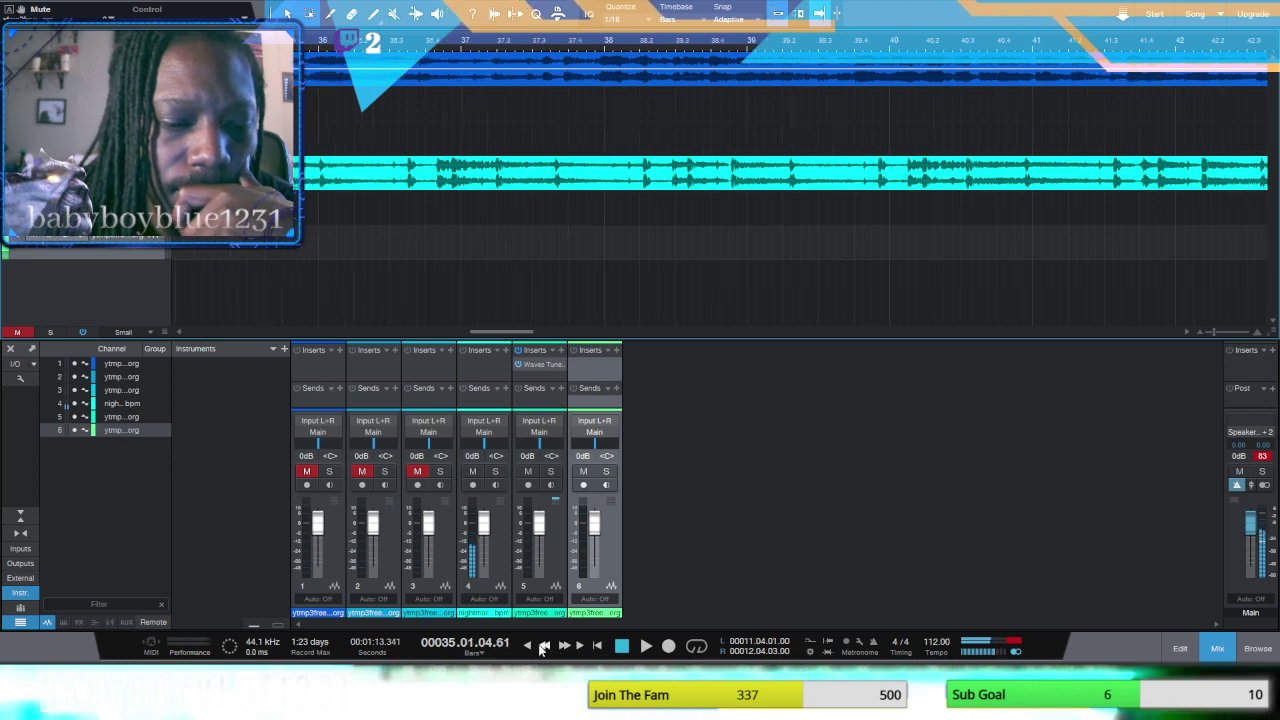
Step: Replay the opening of the song several times to judge the vocal clips against the beat
{"action": "left_click", "coordinate": [645, 646]}
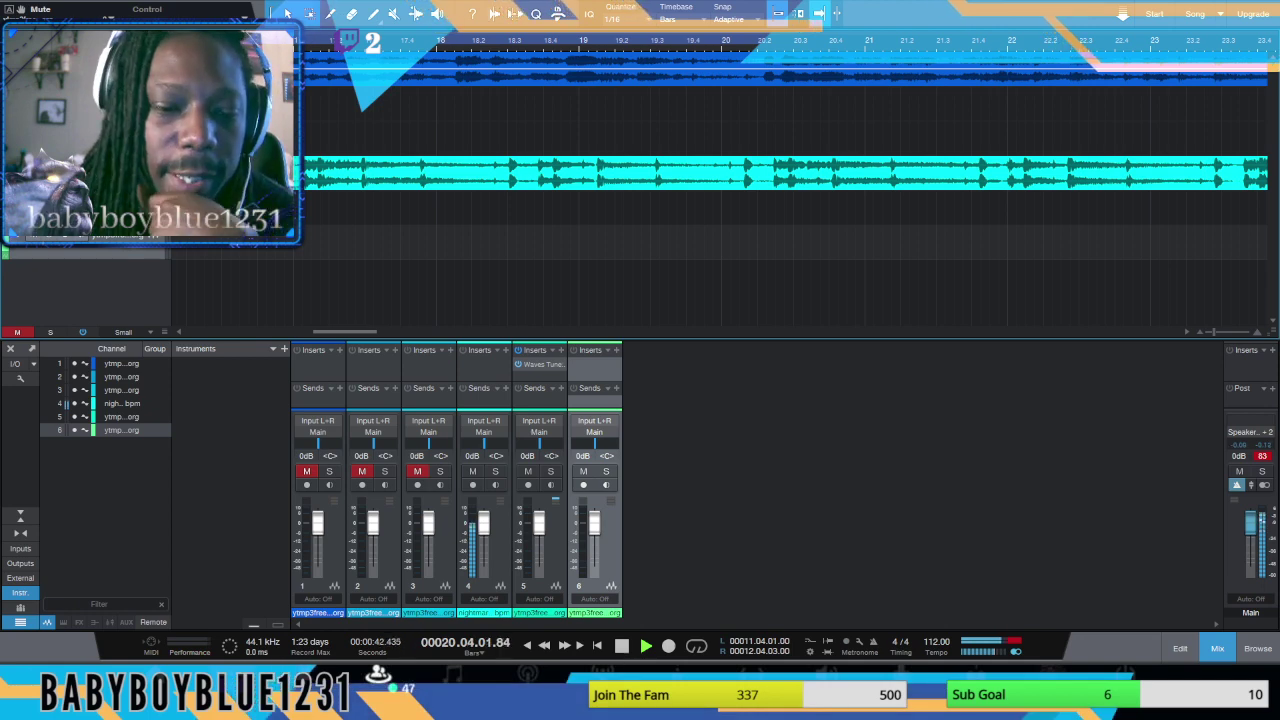
{"action": "left_click", "coordinate": [544, 645]}
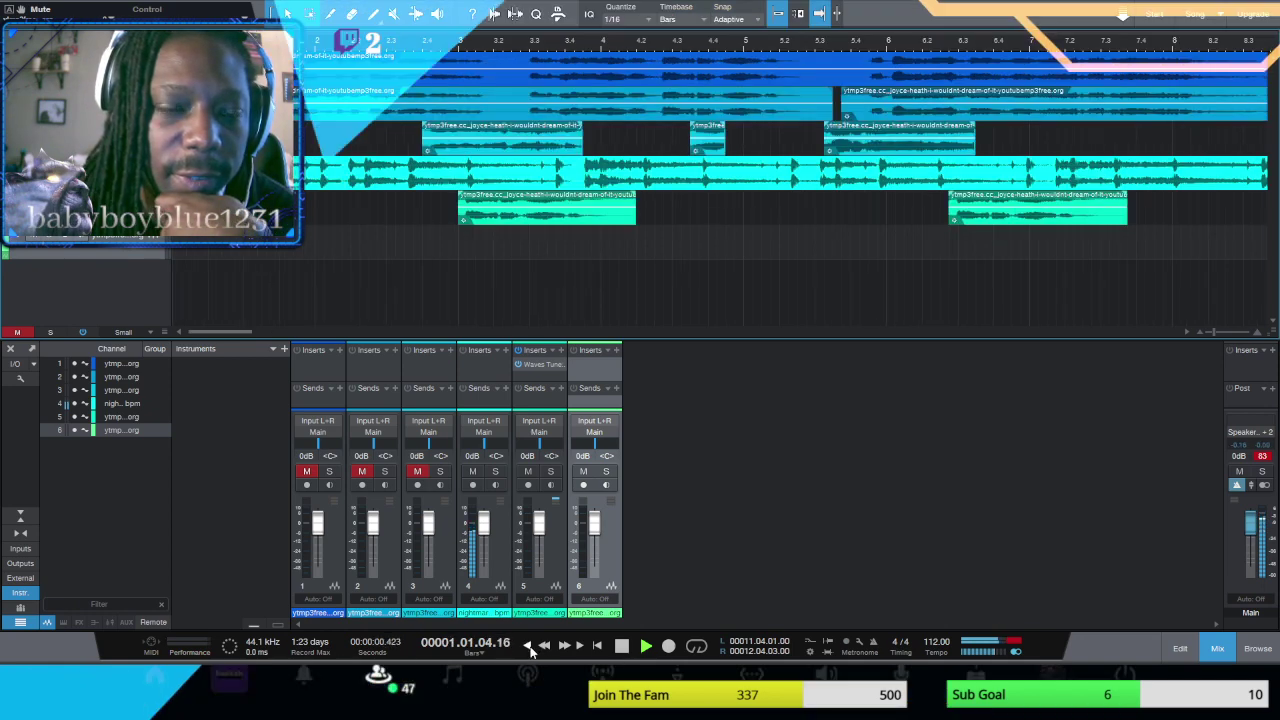
{"action": "left_click", "coordinate": [621, 647]}
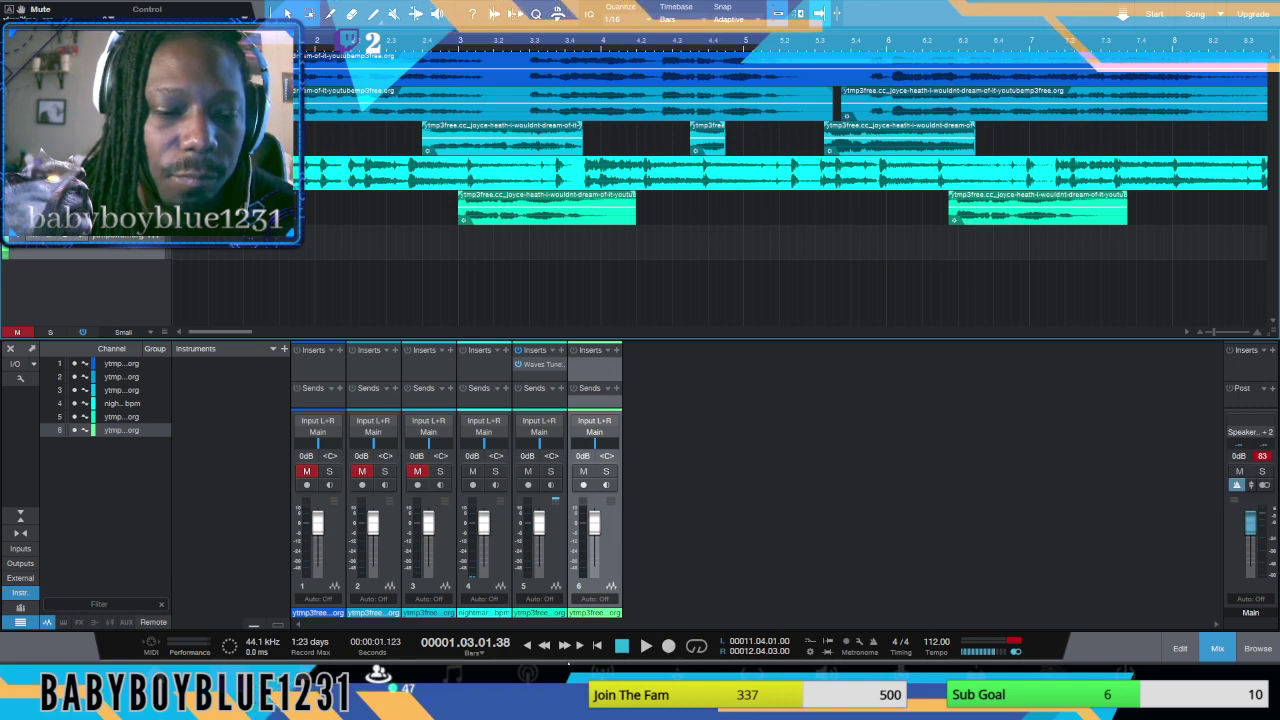
{"action": "left_click", "coordinate": [526, 646]}
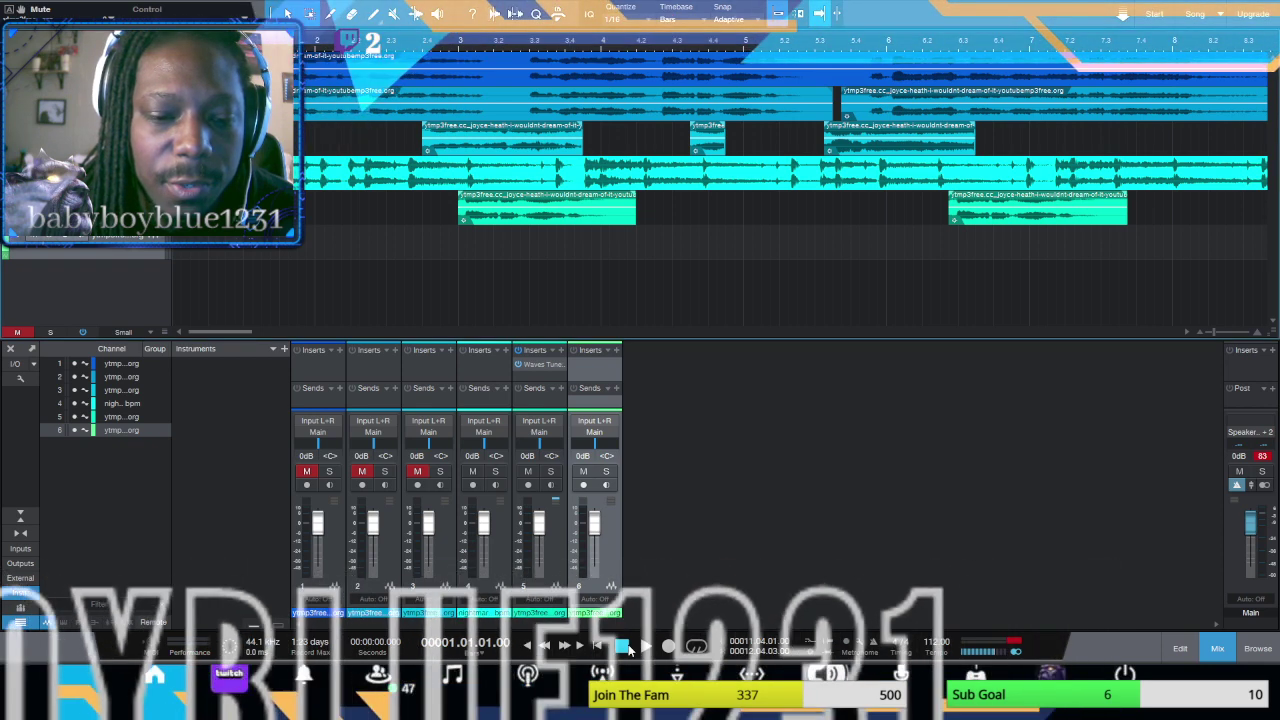
{"action": "left_click", "coordinate": [645, 646]}
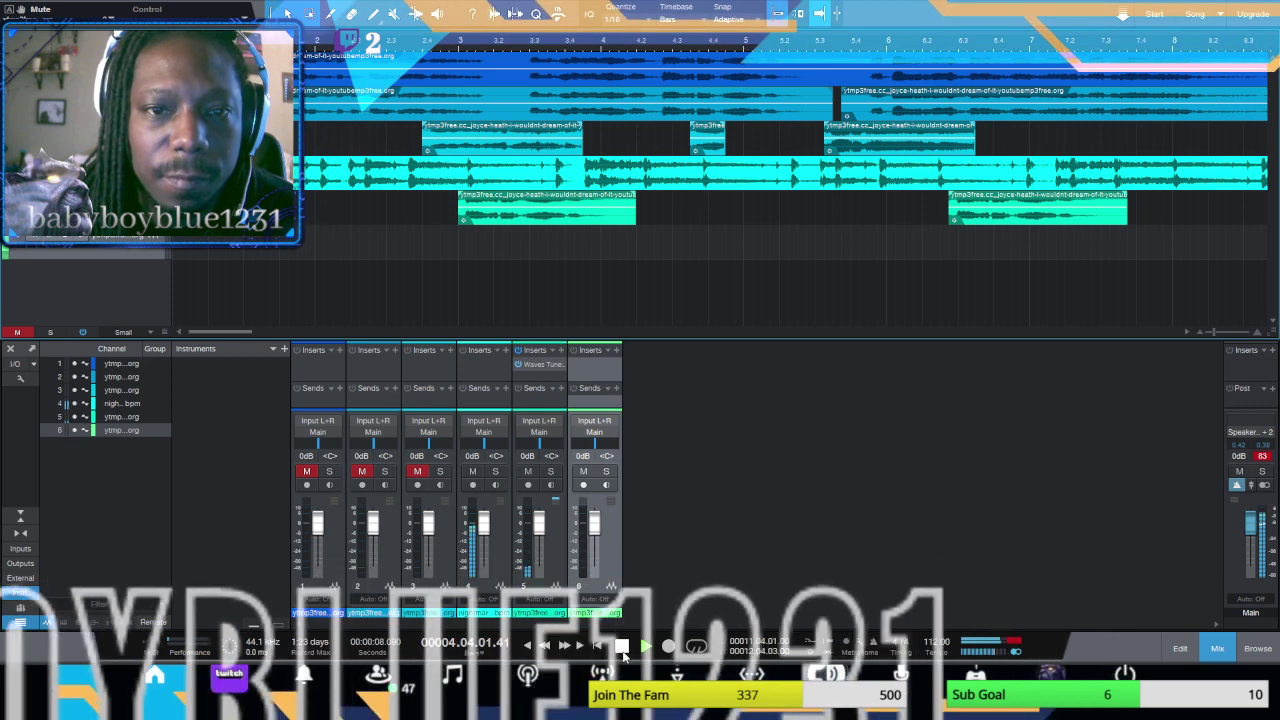
{"action": "left_click", "coordinate": [621, 647]}
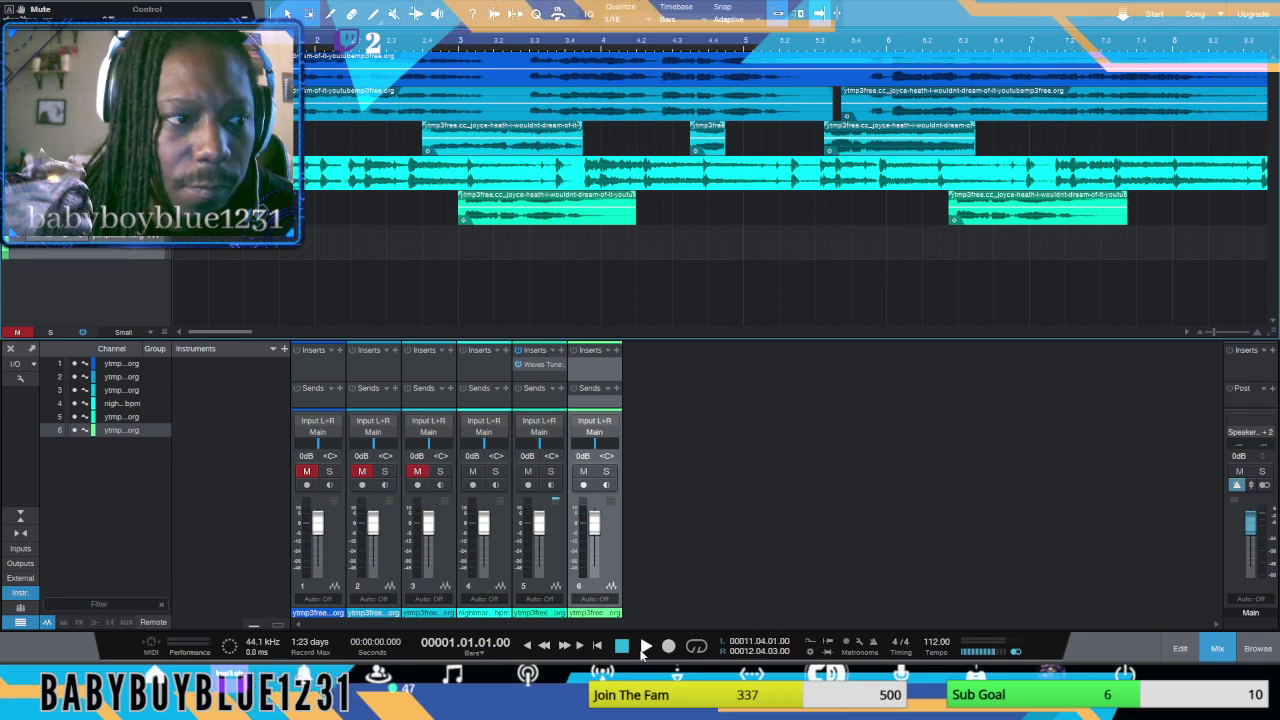
{"action": "left_click", "coordinate": [645, 647]}
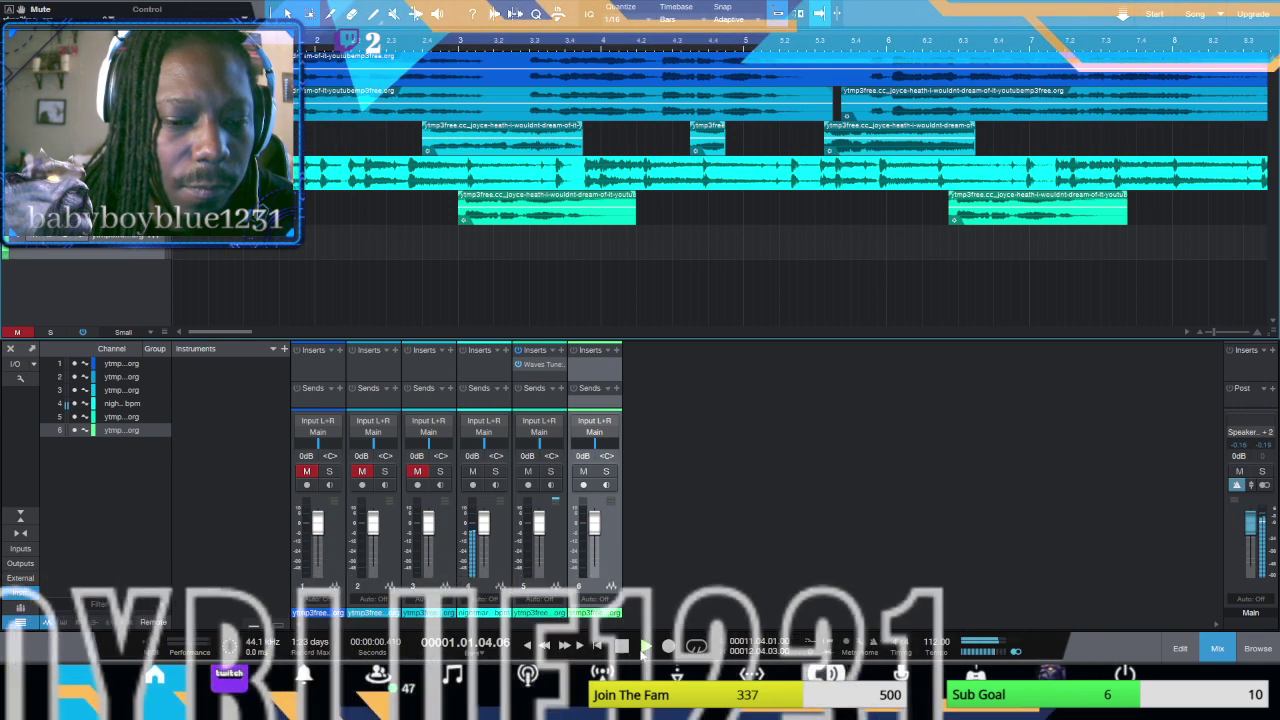
{"action": "key", "text": "space"}
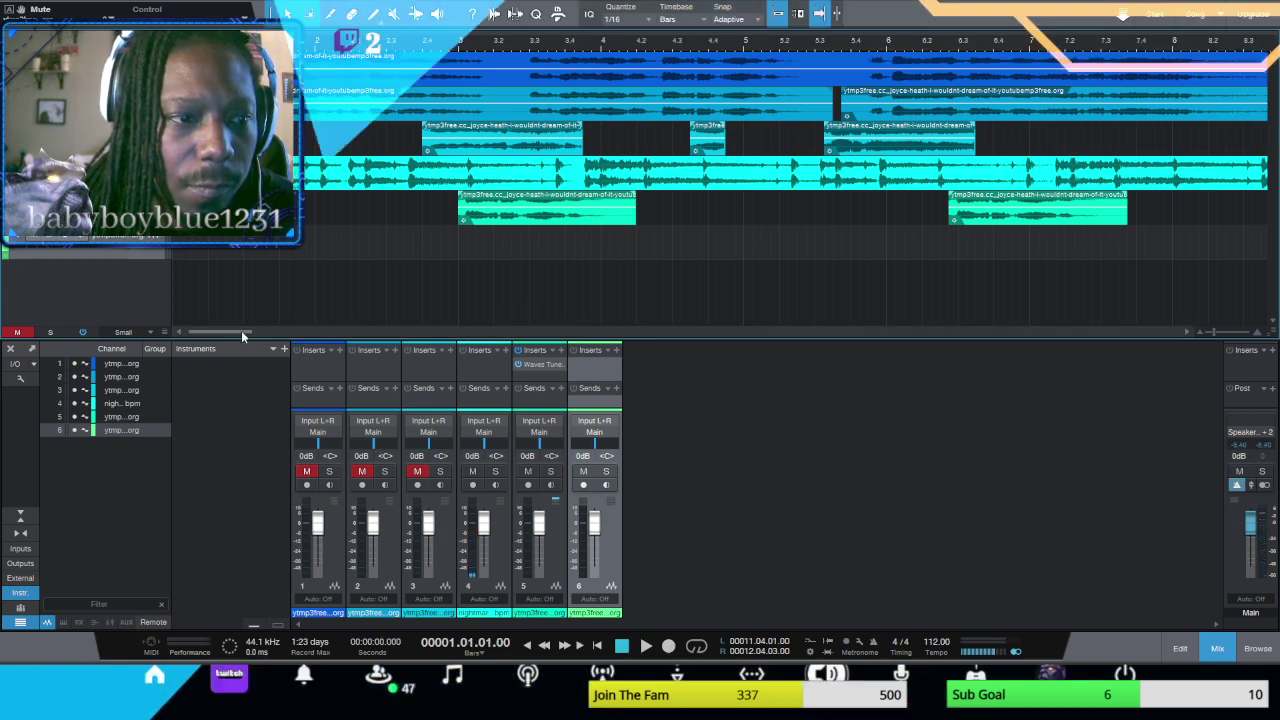
Step: Try pasting a copy of the track 5 clip from 12.04.01 onto the same track at 15.02.03
{"action": "left_click", "coordinate": [540, 440]}
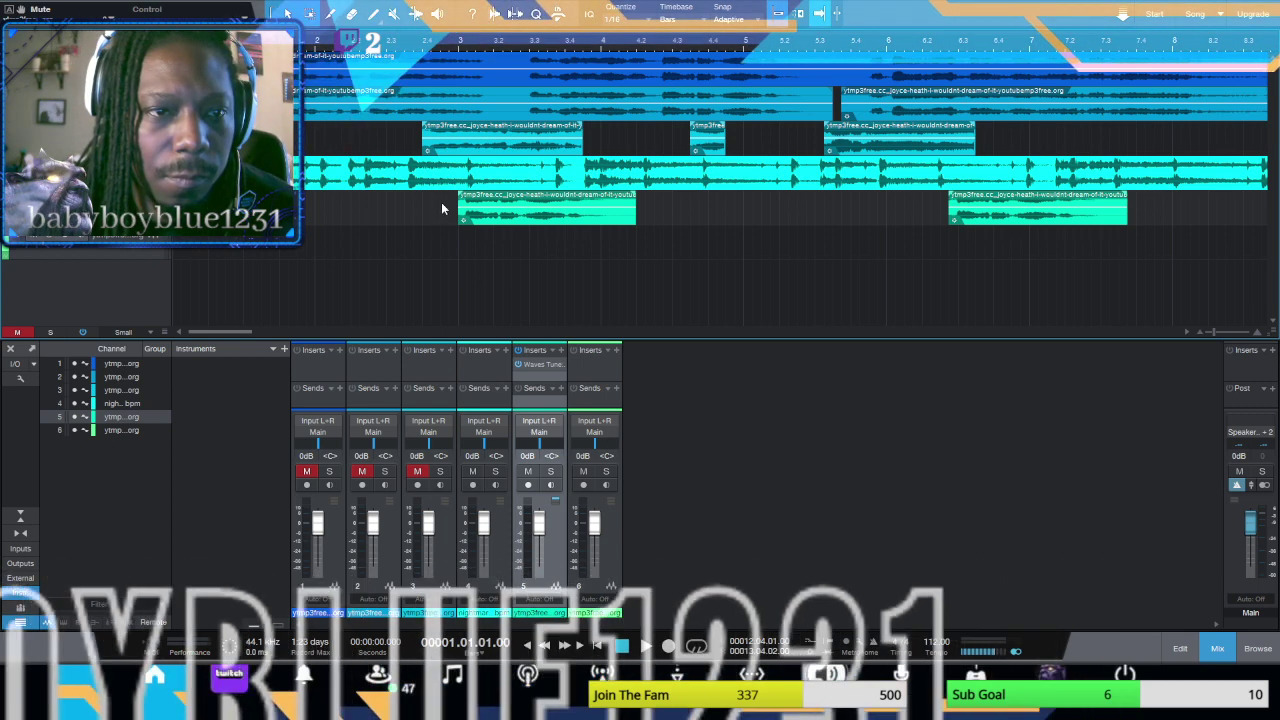
{"action": "left_click", "coordinate": [460, 45]}
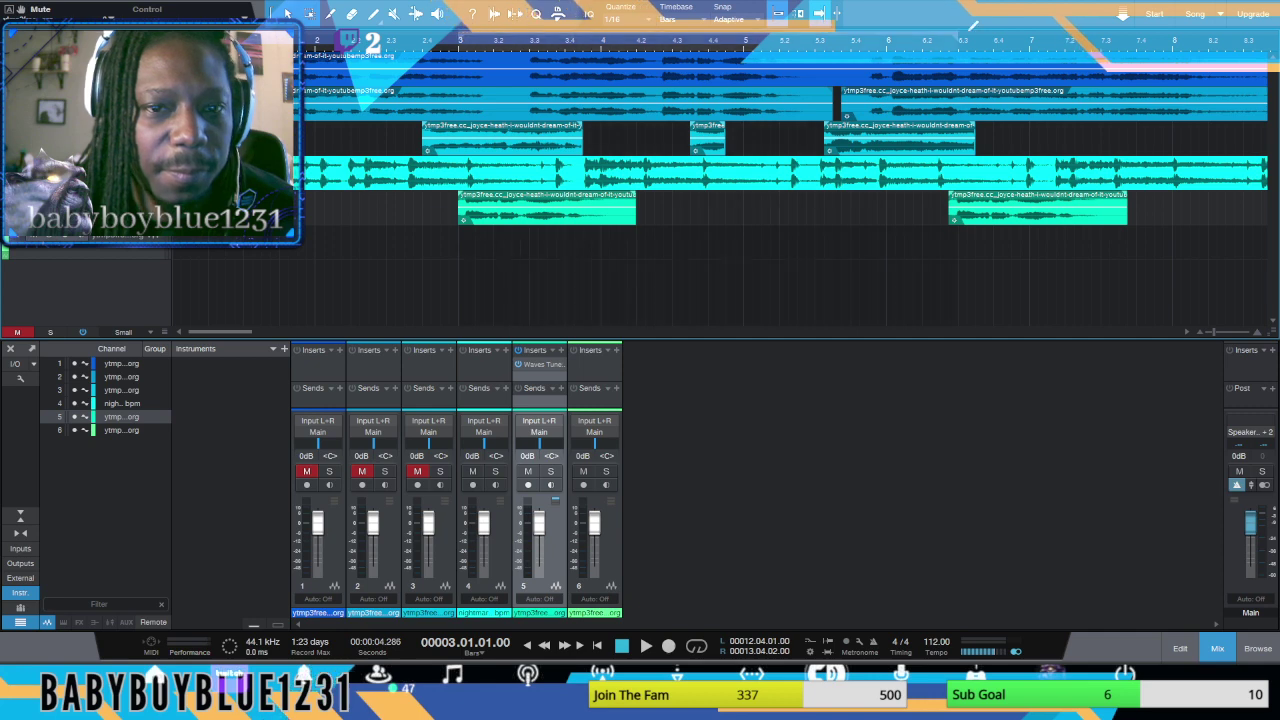
{"action": "scroll", "coordinate": [780, 130], "scroll_direction": "right", "scroll_amount": 5}
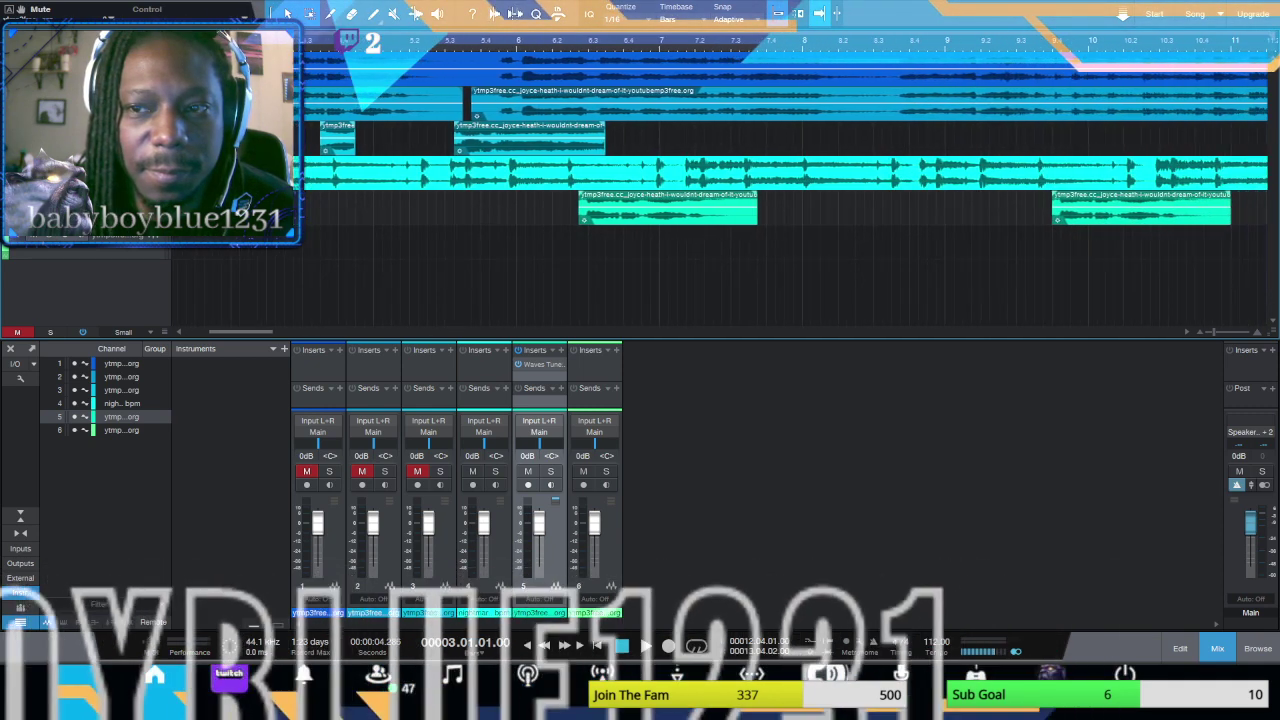
{"action": "scroll", "coordinate": [780, 130], "scroll_direction": "right", "scroll_amount": 5}
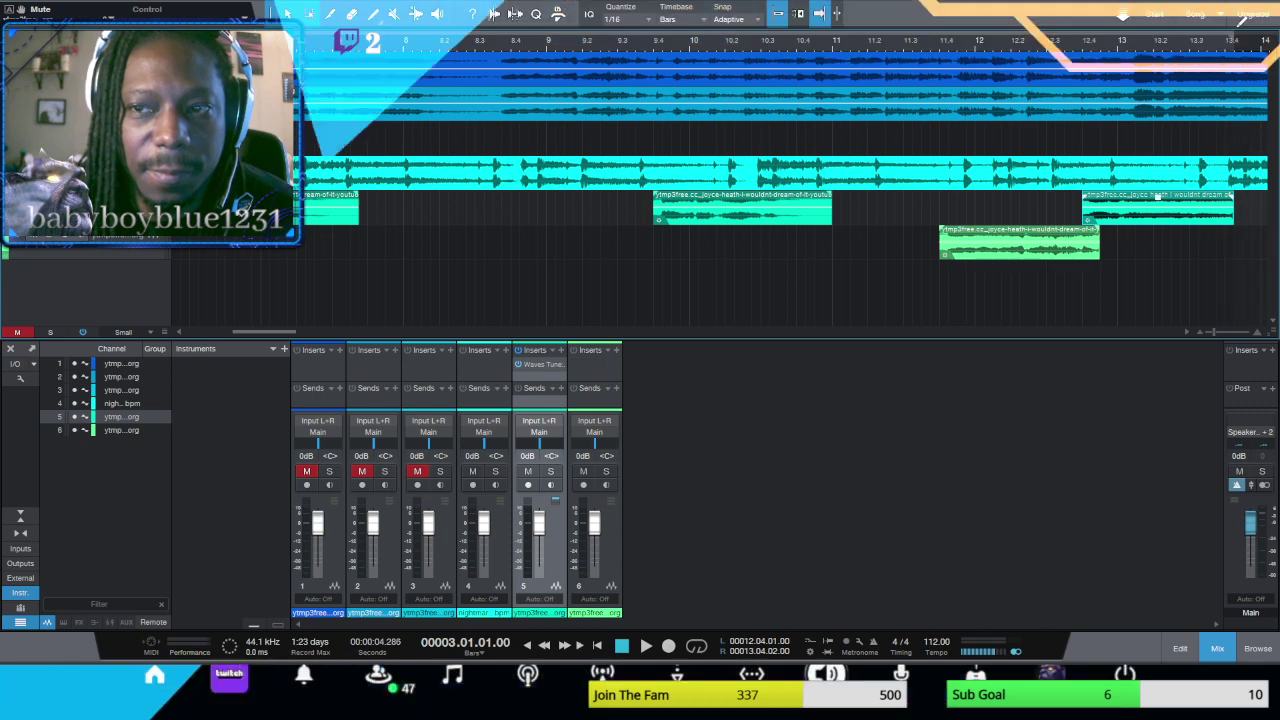
{"action": "scroll", "coordinate": [908, 112], "scroll_direction": "left", "scroll_amount": 4}
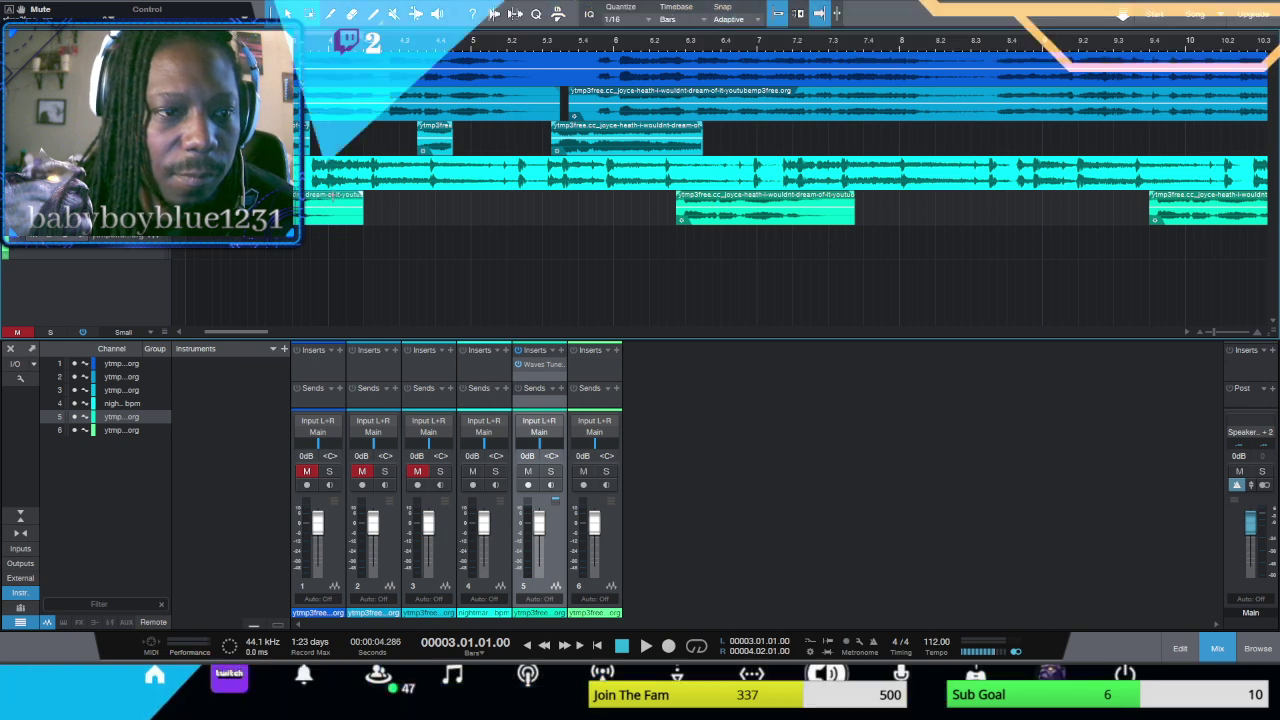
{"action": "key", "text": "space"}
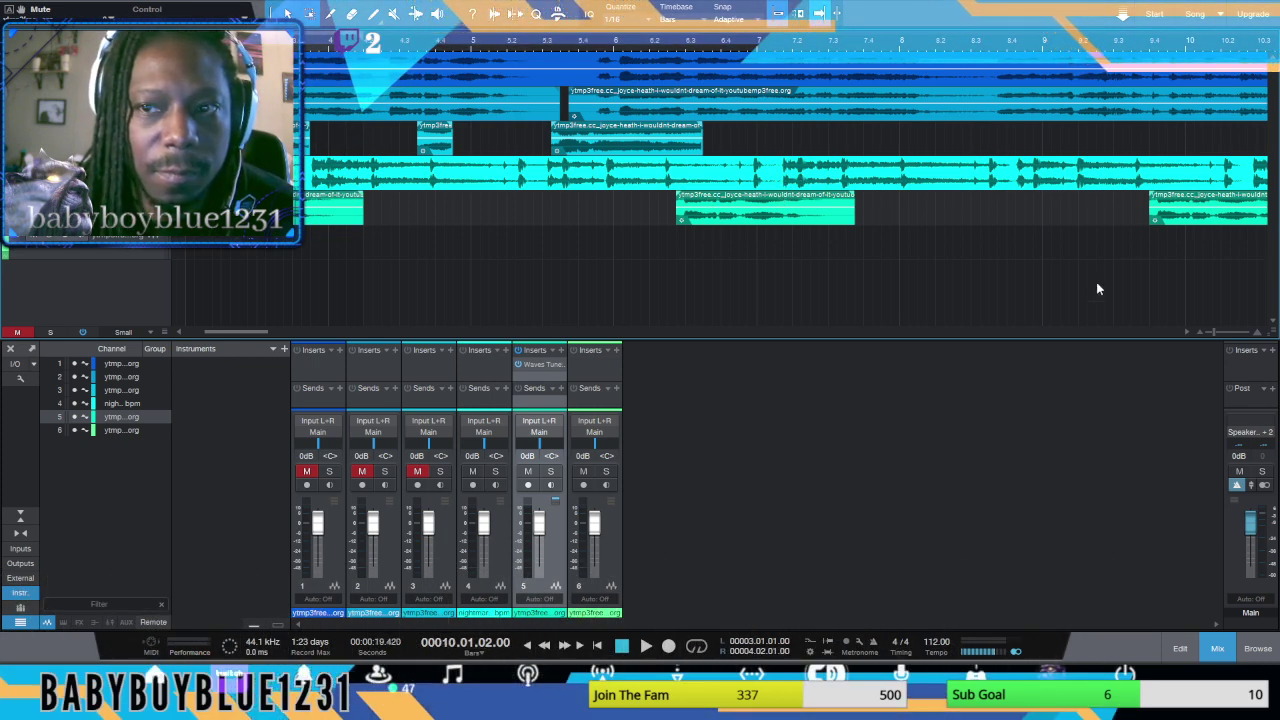
{"action": "left_click_drag", "start_coordinate": [240, 331], "coordinate": [299, 329]}
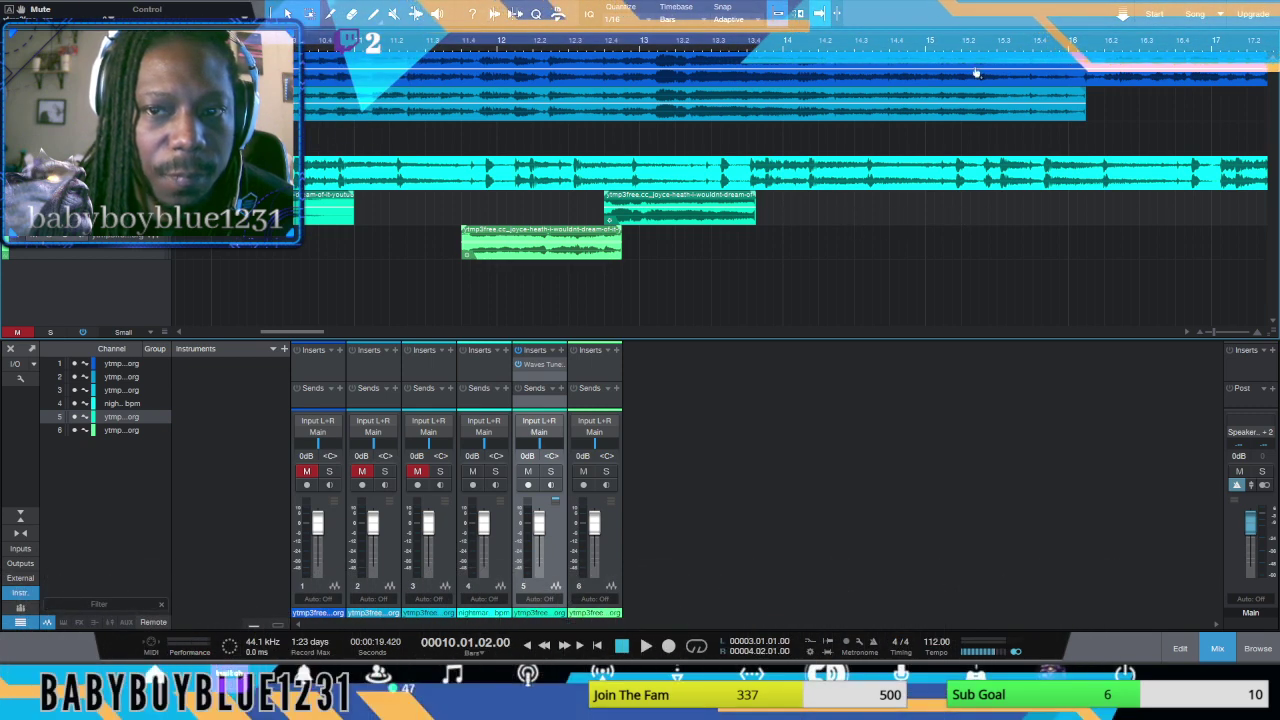
{"action": "left_click", "coordinate": [988, 44]}
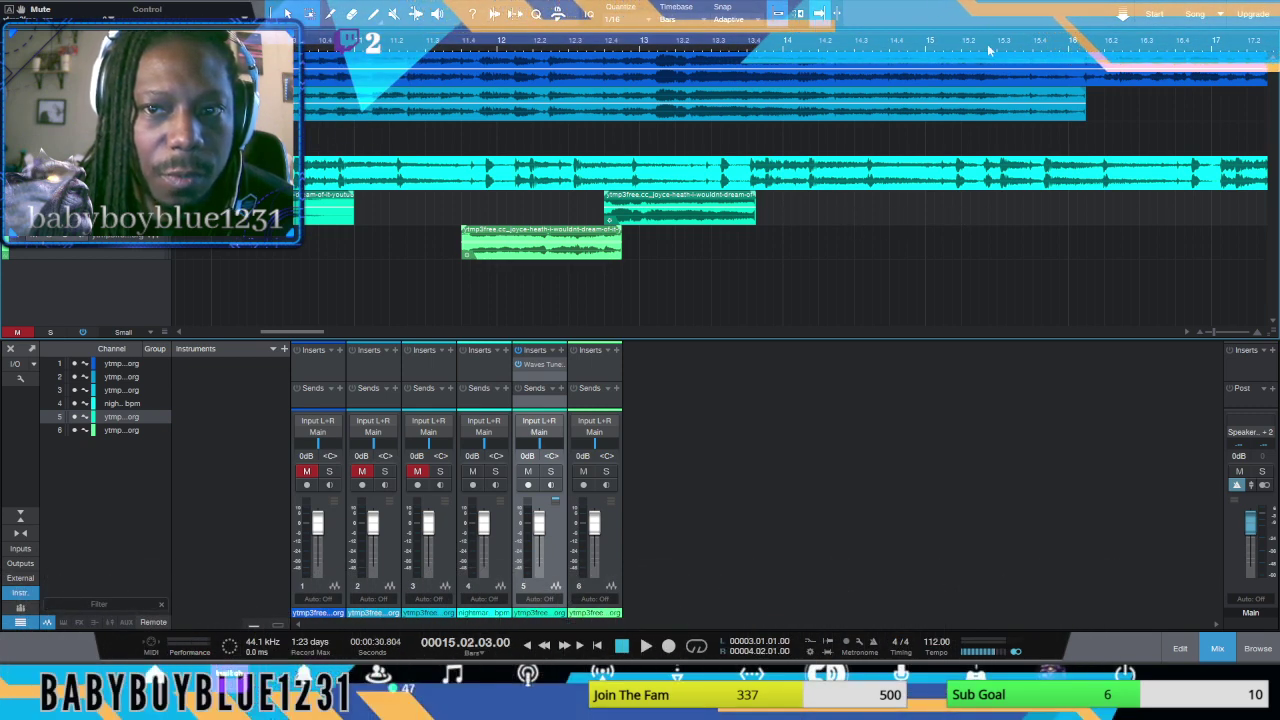
{"action": "key", "text": "ctrl+v"}
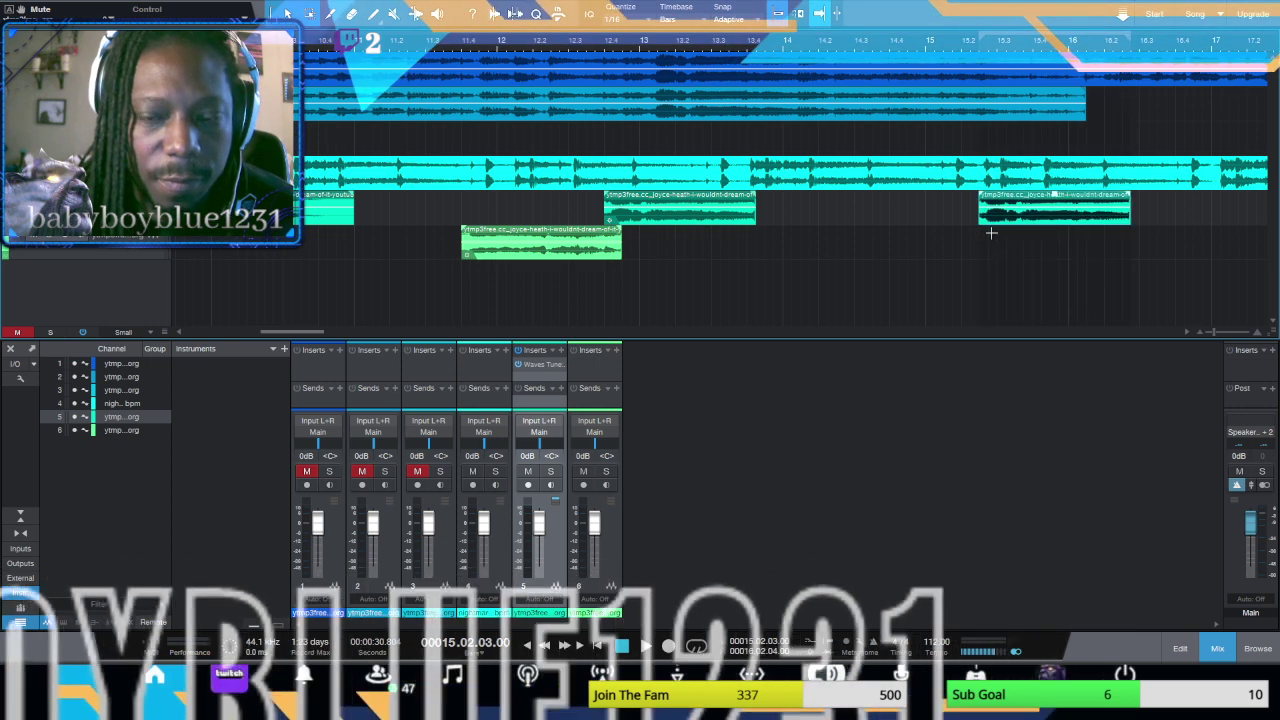
{"action": "key", "text": "ctrl+z"}
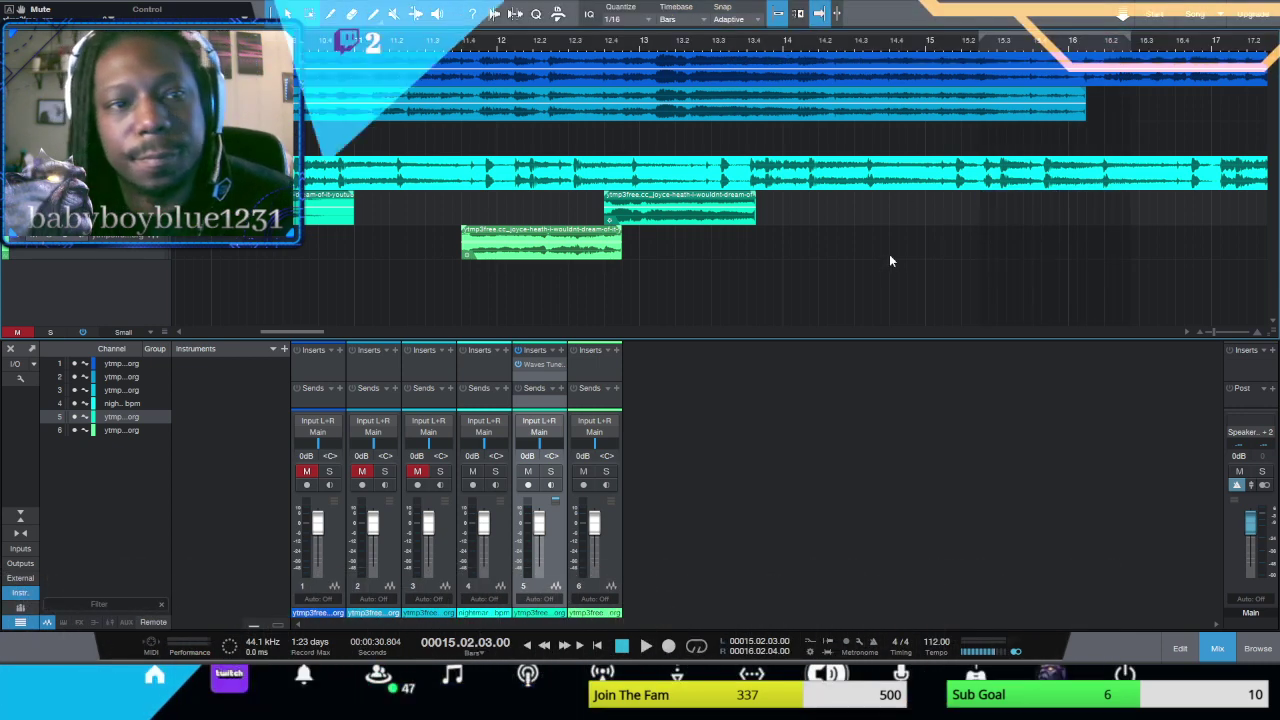
{"action": "key", "text": "ctrl+v"}
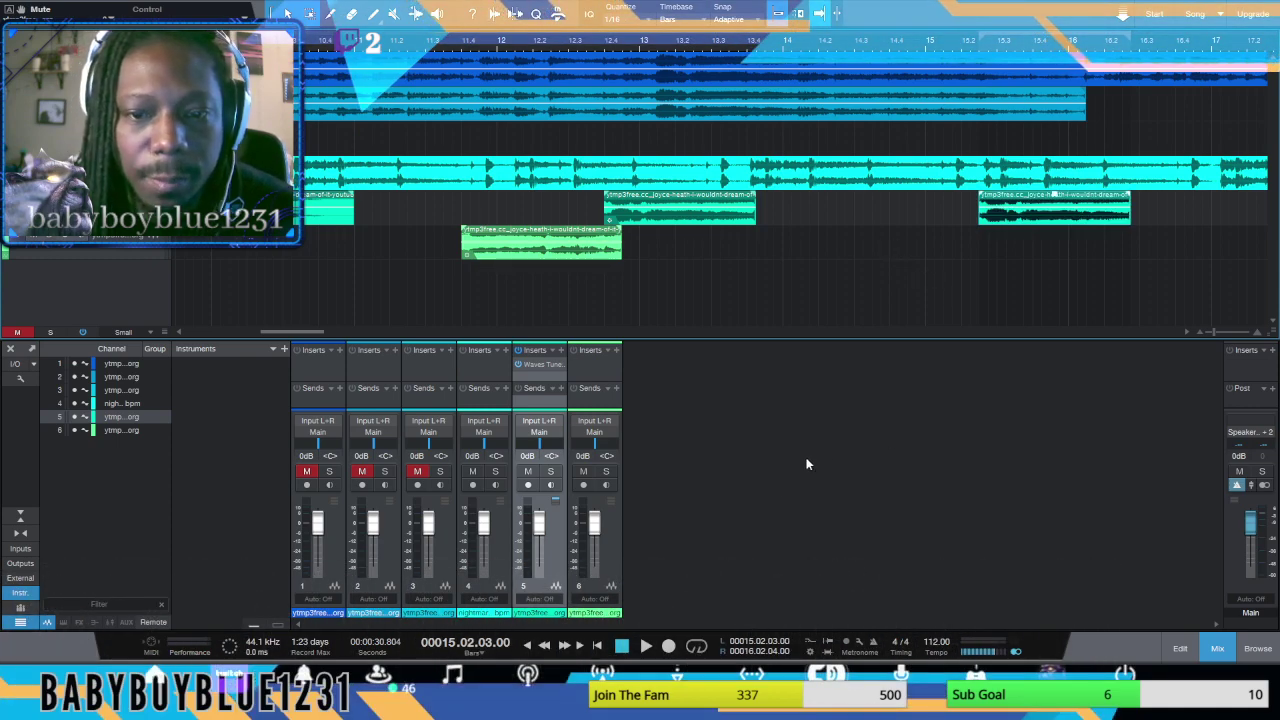
{"action": "mouse_move", "coordinate": [301, 331]}
{"action": "left_mouse_down"}
{"action": "mouse_move", "coordinate": [453, 323]}
{"action": "mouse_move", "coordinate": [302, 332]}
{"action": "left_mouse_up"}
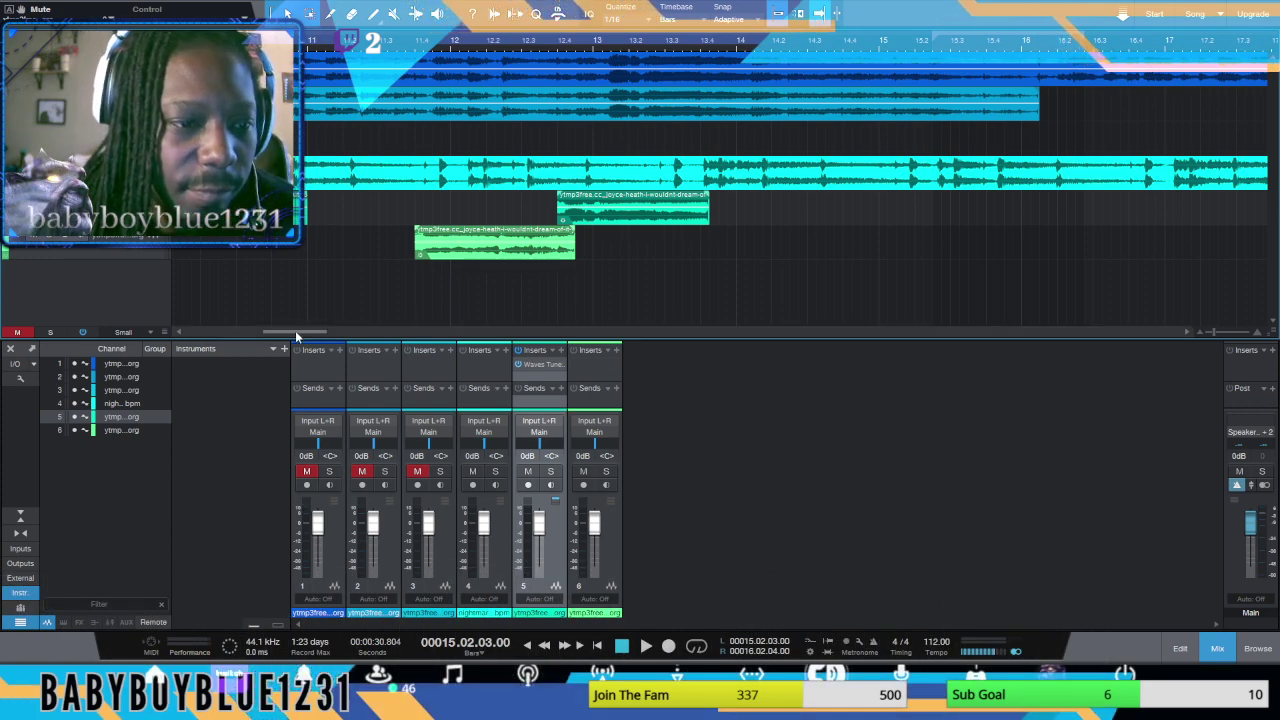
Step: Open the track 5 clip at 3.01.01 in the audio editor, leaving no clip selected
{"action": "left_click_drag", "start_coordinate": [296, 336], "coordinate": [222, 332]}
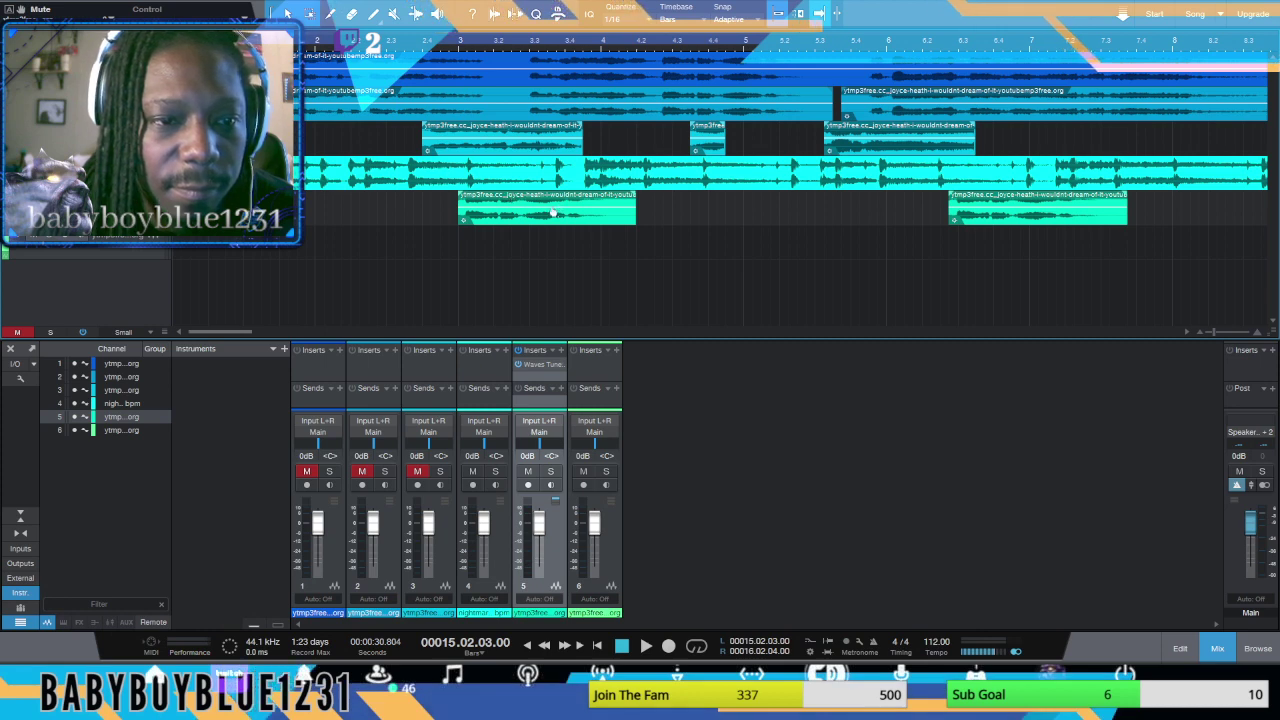
{"action": "left_click", "coordinate": [462, 222]}
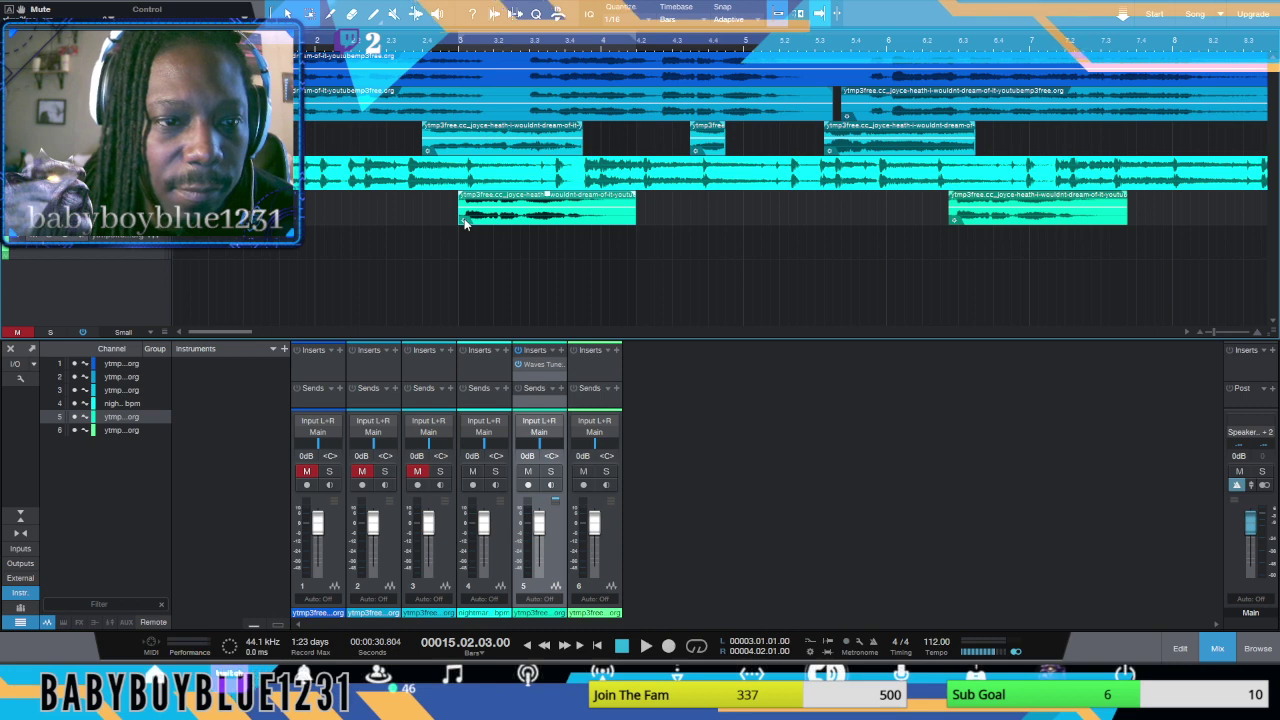
{"action": "double_click", "coordinate": [464, 226]}
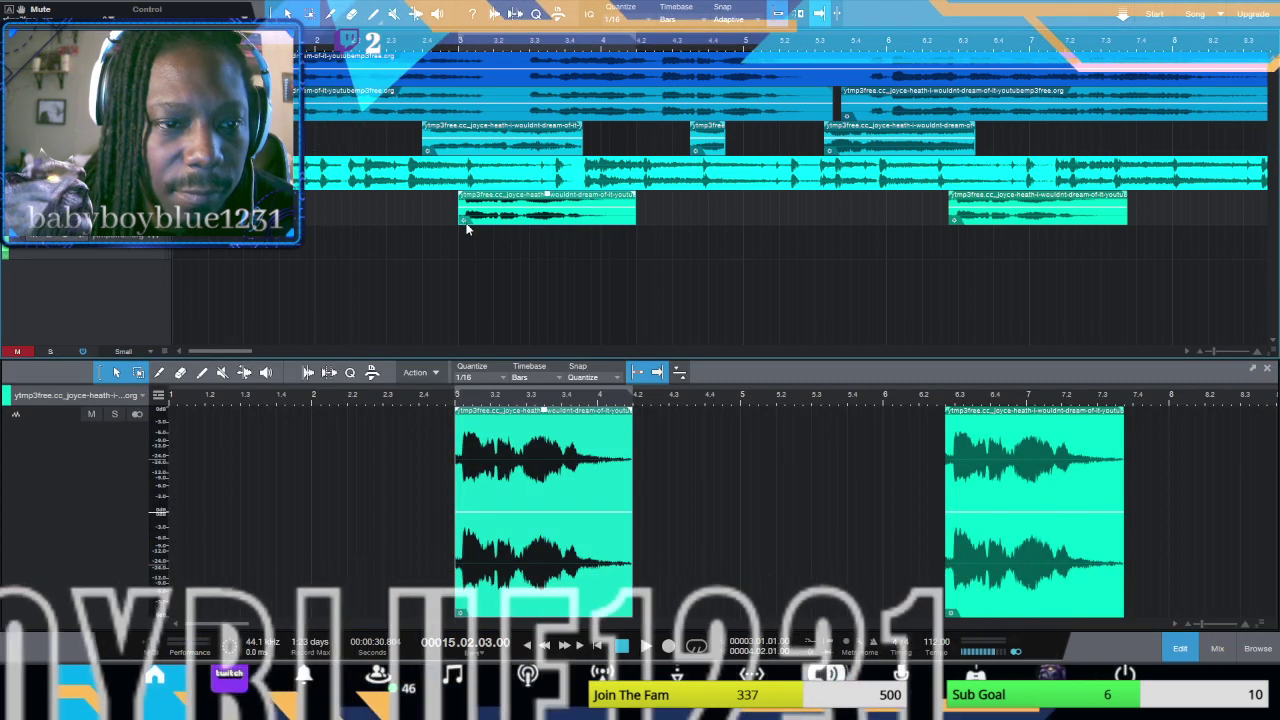
{"action": "left_click", "coordinate": [447, 221]}
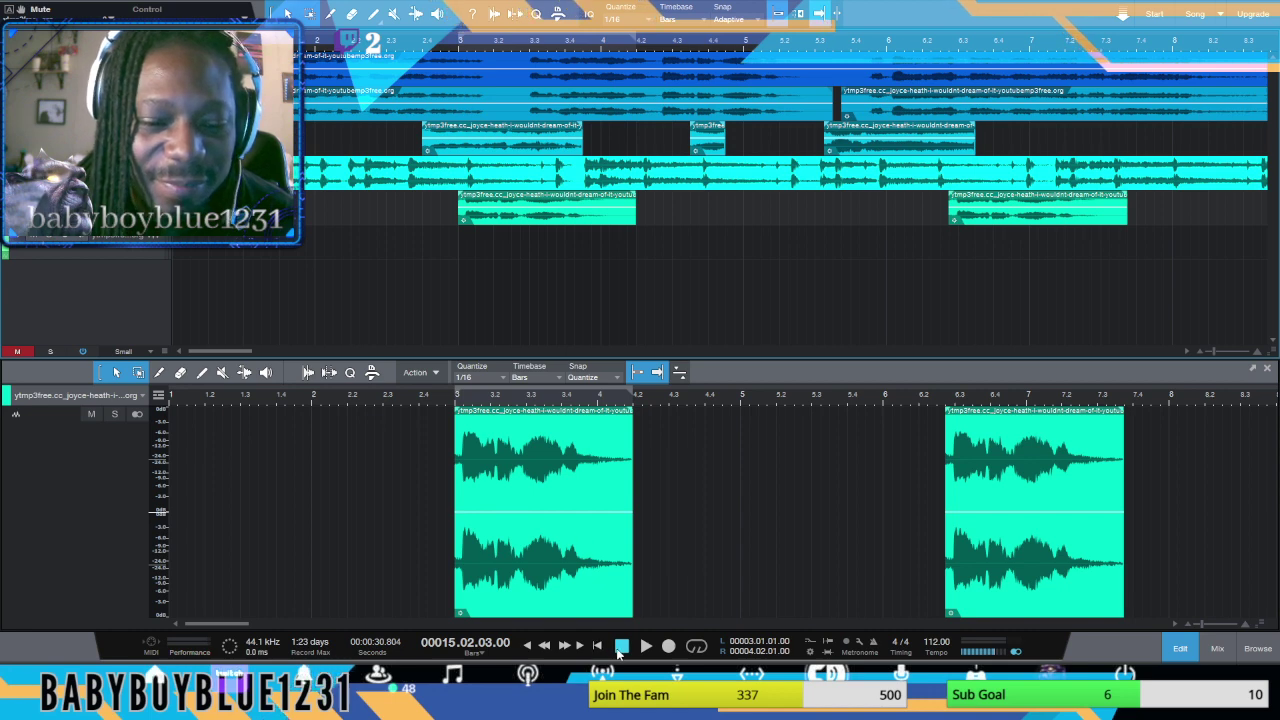
Step: Play the song from the start and rewind briefly to rehear the clips around bar 13
{"action": "left_click", "coordinate": [620, 646]}
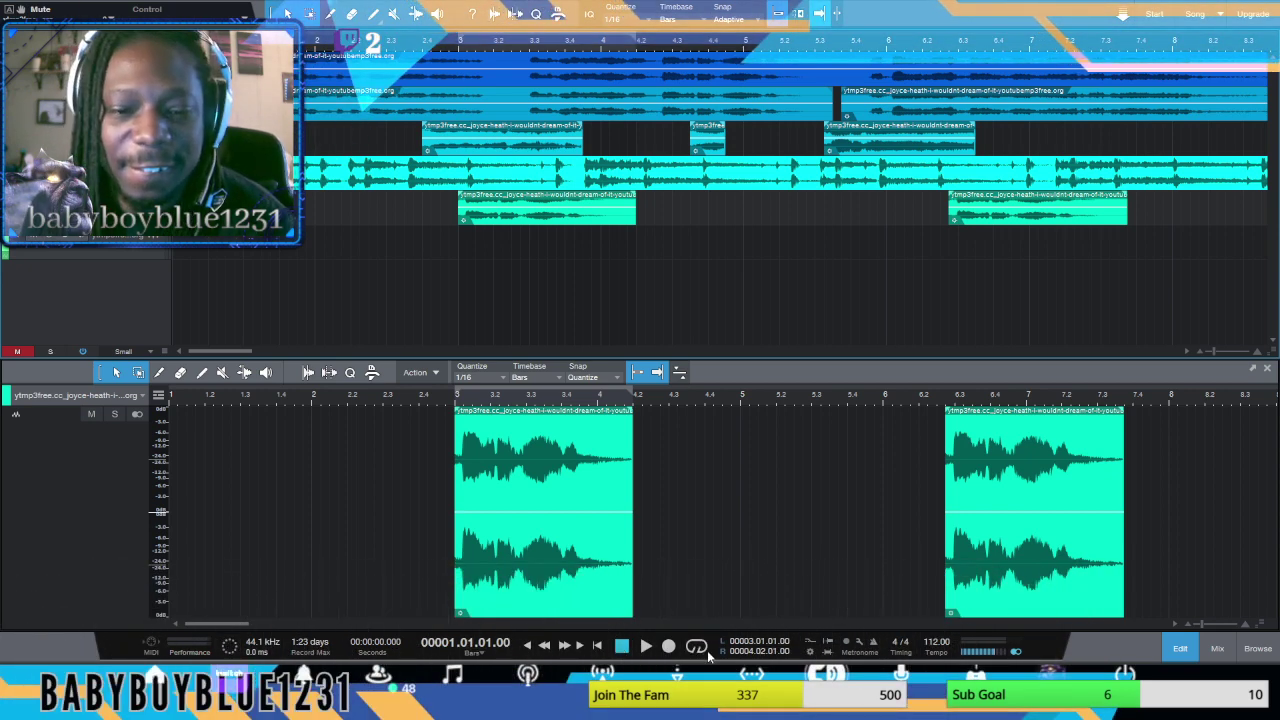
{"action": "left_click", "coordinate": [646, 647]}
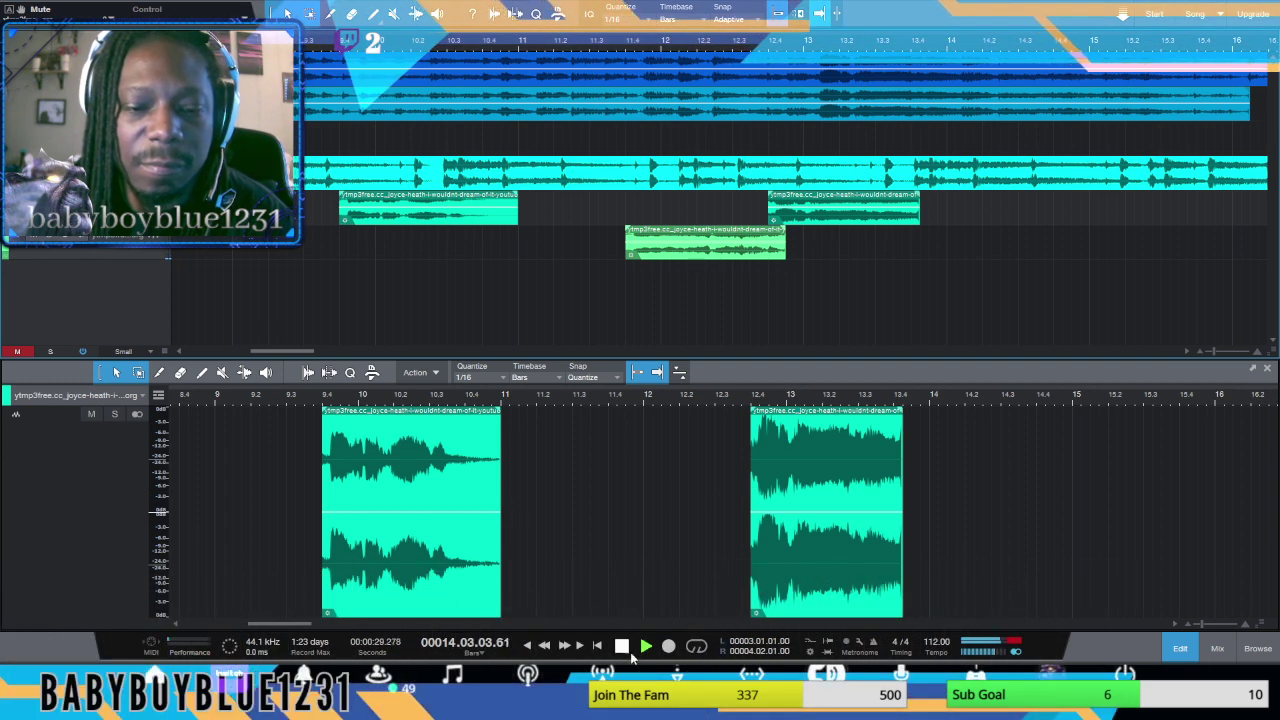
{"action": "left_click", "coordinate": [543, 646]}
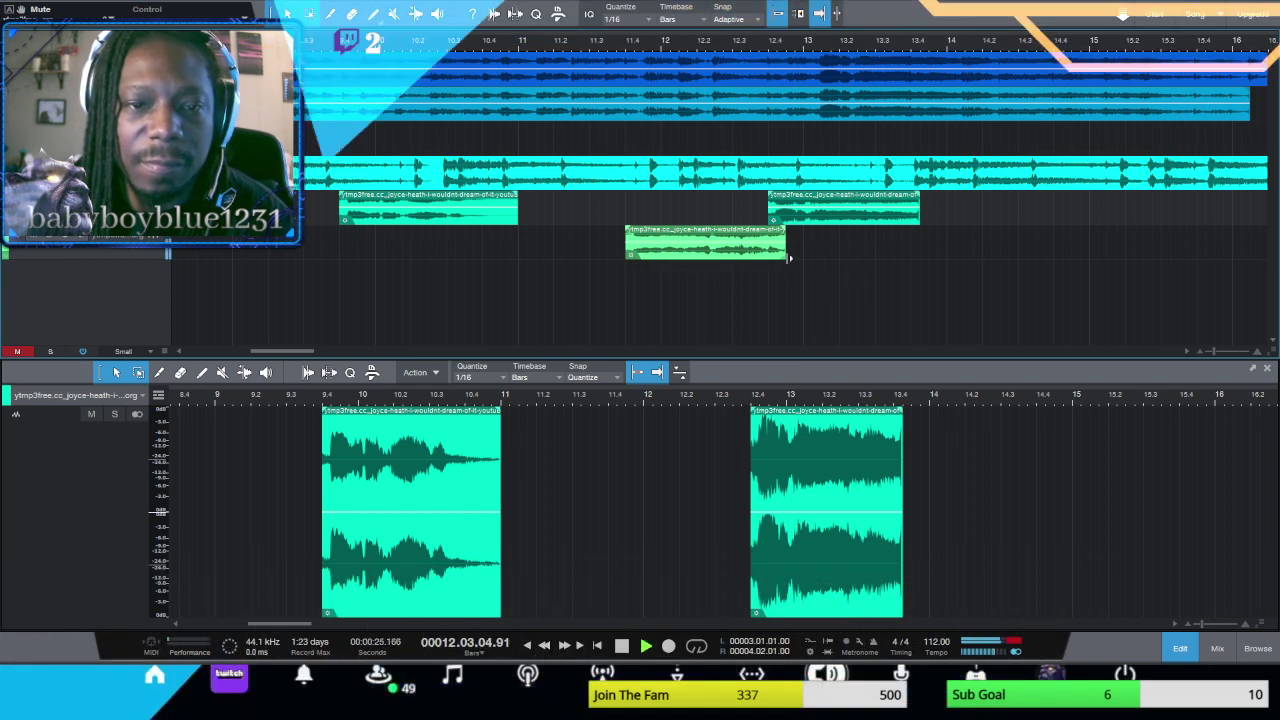
{"action": "key", "text": "space"}
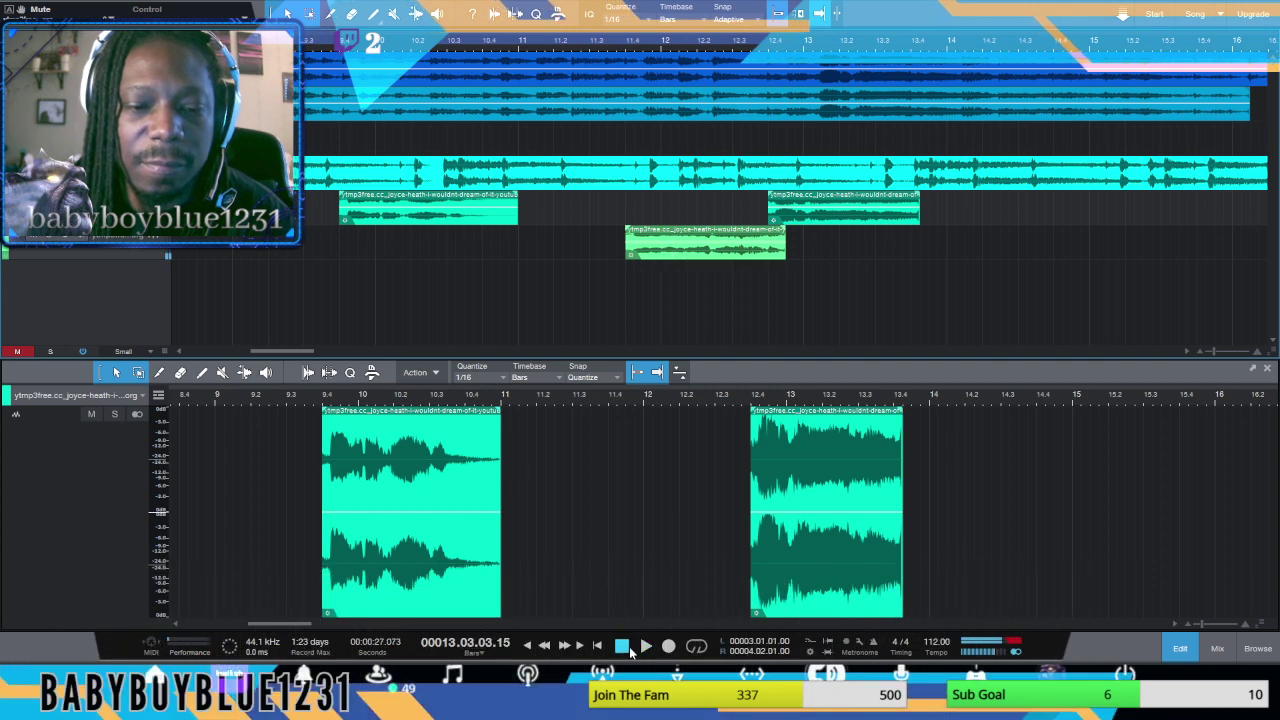
Step: Show the track 6 clip at 11.04.01 in the audio editor, then rewind and replay the passage around it
{"action": "left_click", "coordinate": [708, 232]}
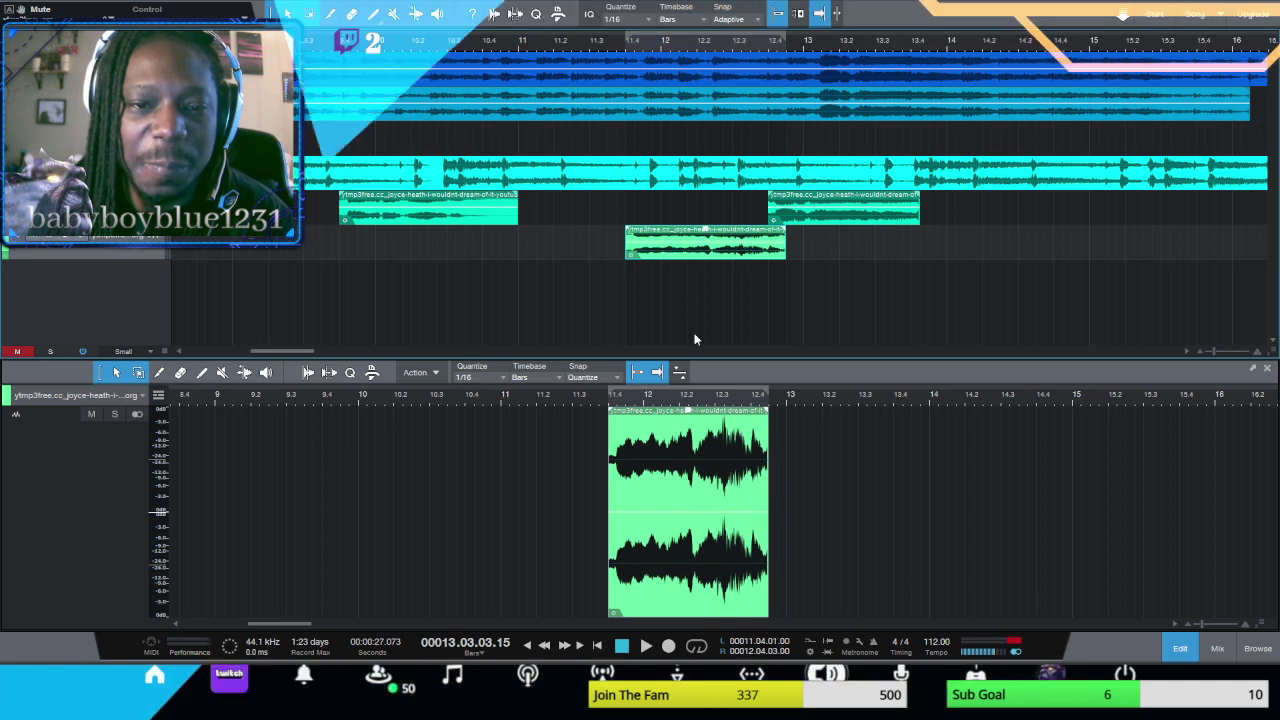
{"action": "left_click", "coordinate": [547, 647]}
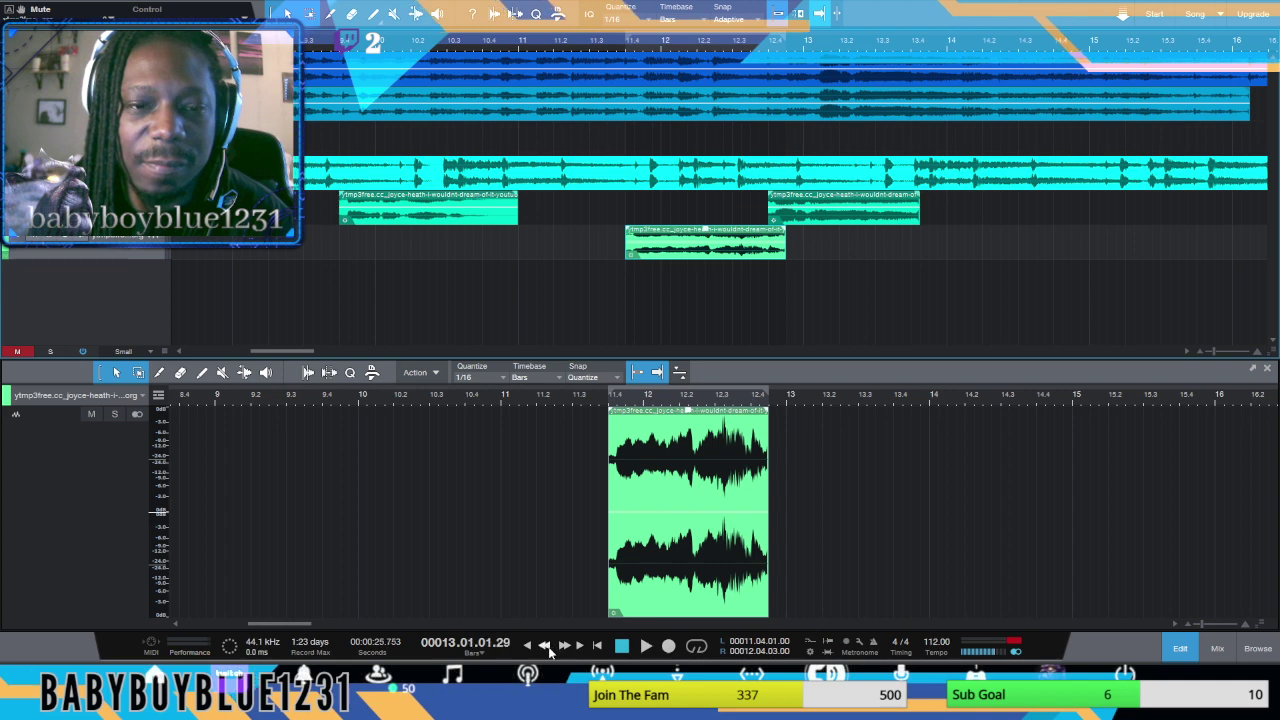
{"action": "left_click", "coordinate": [645, 648]}
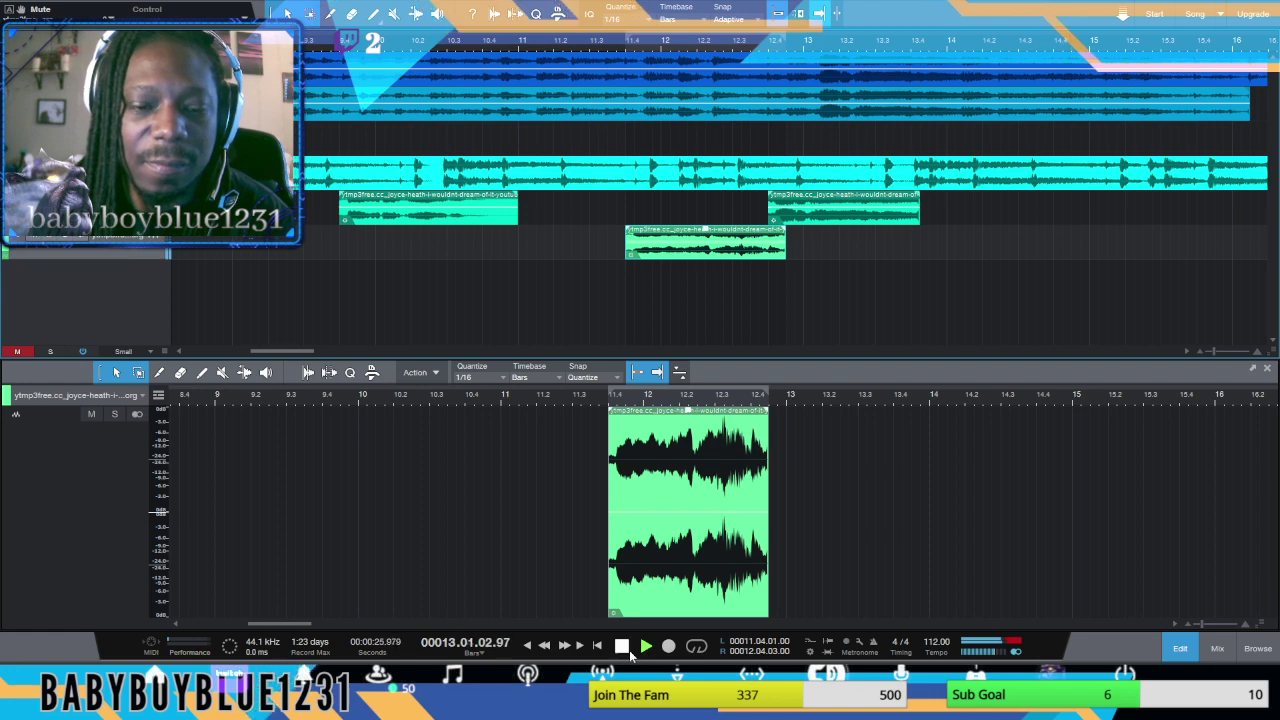
{"action": "left_click", "coordinate": [621, 647]}
{"action": "left_click", "coordinate": [621, 648]}
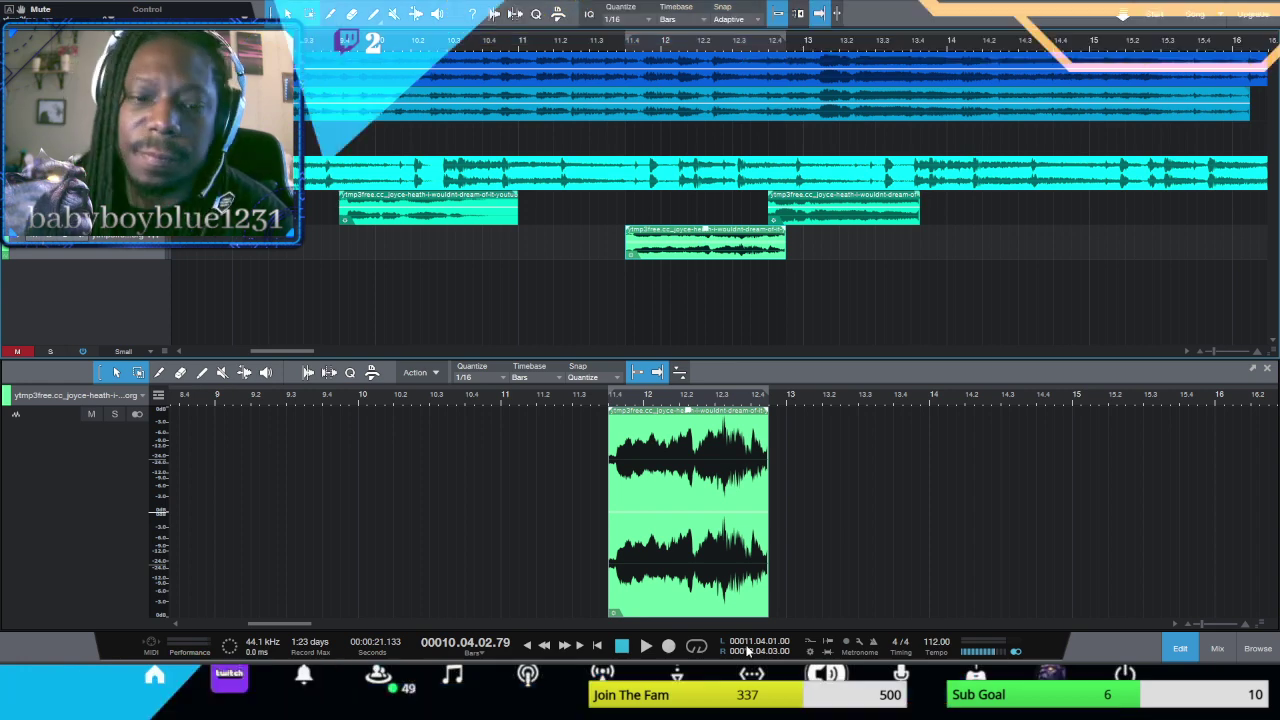
Step: Return to the beginning of the song and play through to the track 6 clip
{"action": "left_click", "coordinate": [545, 648]}
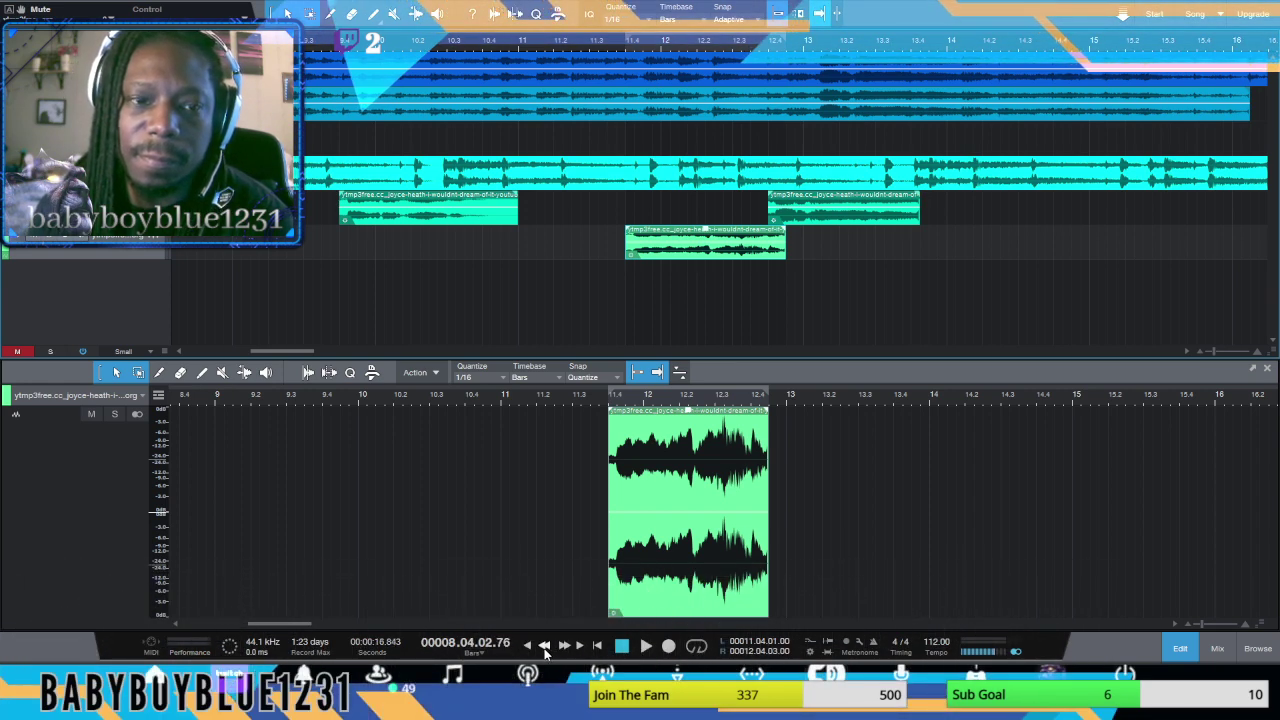
{"action": "left_click", "coordinate": [529, 647]}
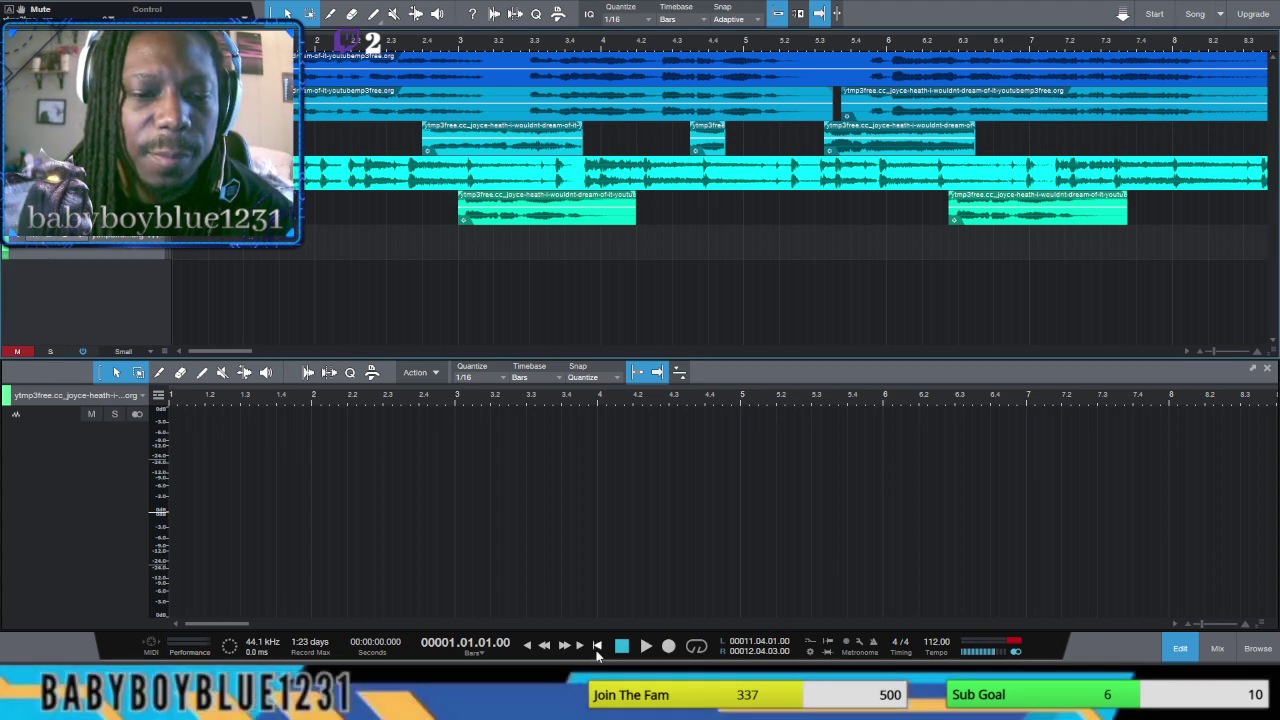
{"action": "left_click", "coordinate": [646, 645]}
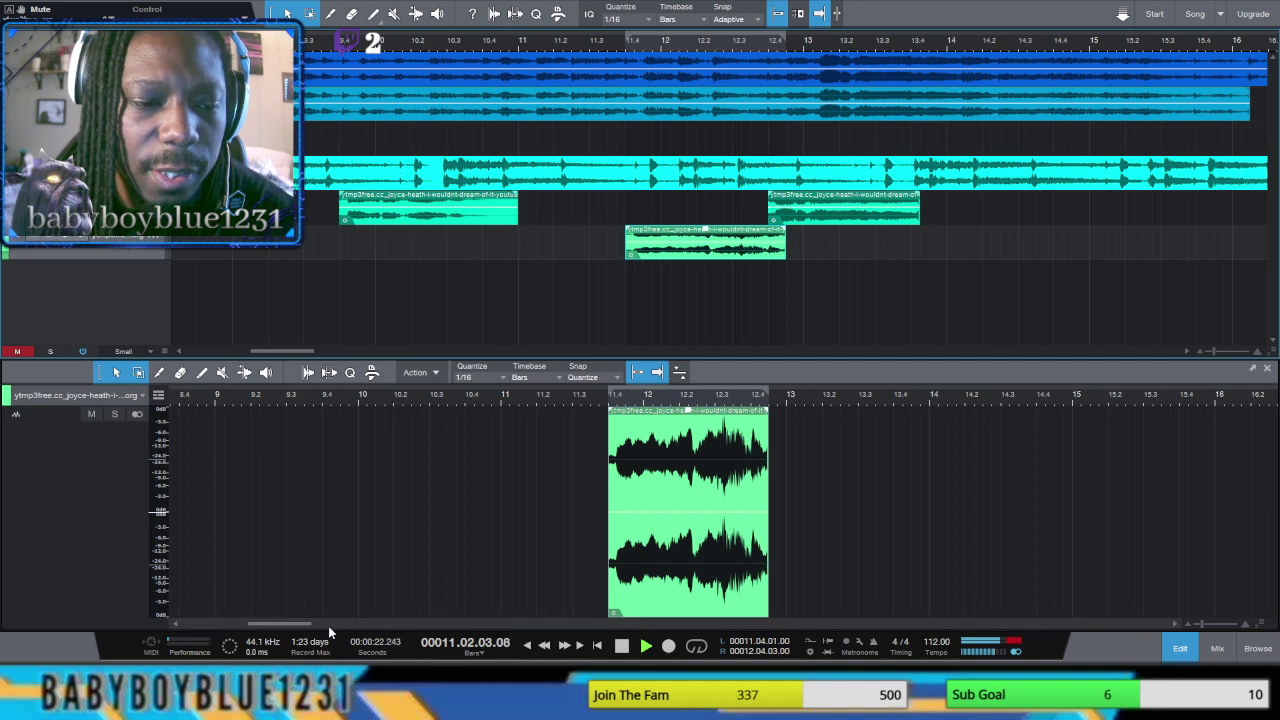
Step: Stop playback and return to the beginning of the song
{"action": "left_click_drag", "start_coordinate": [301, 623], "coordinate": [286, 623]}
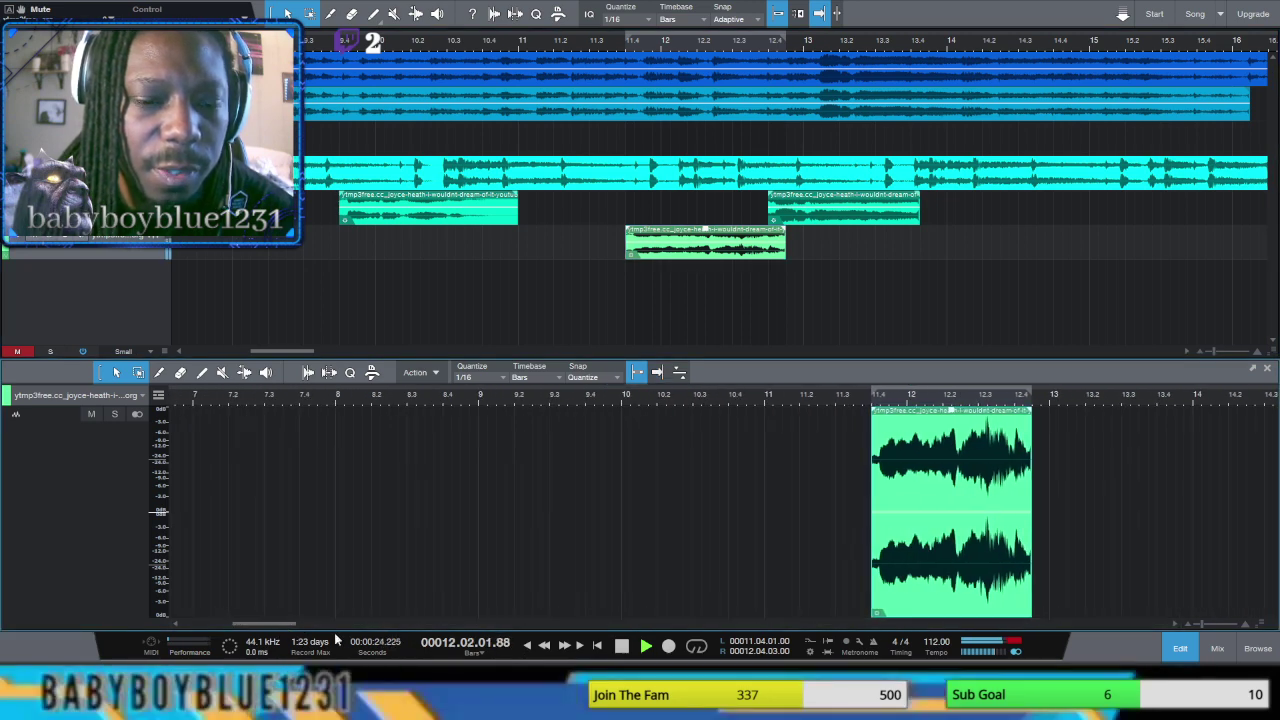
{"action": "left_click", "coordinate": [622, 647]}
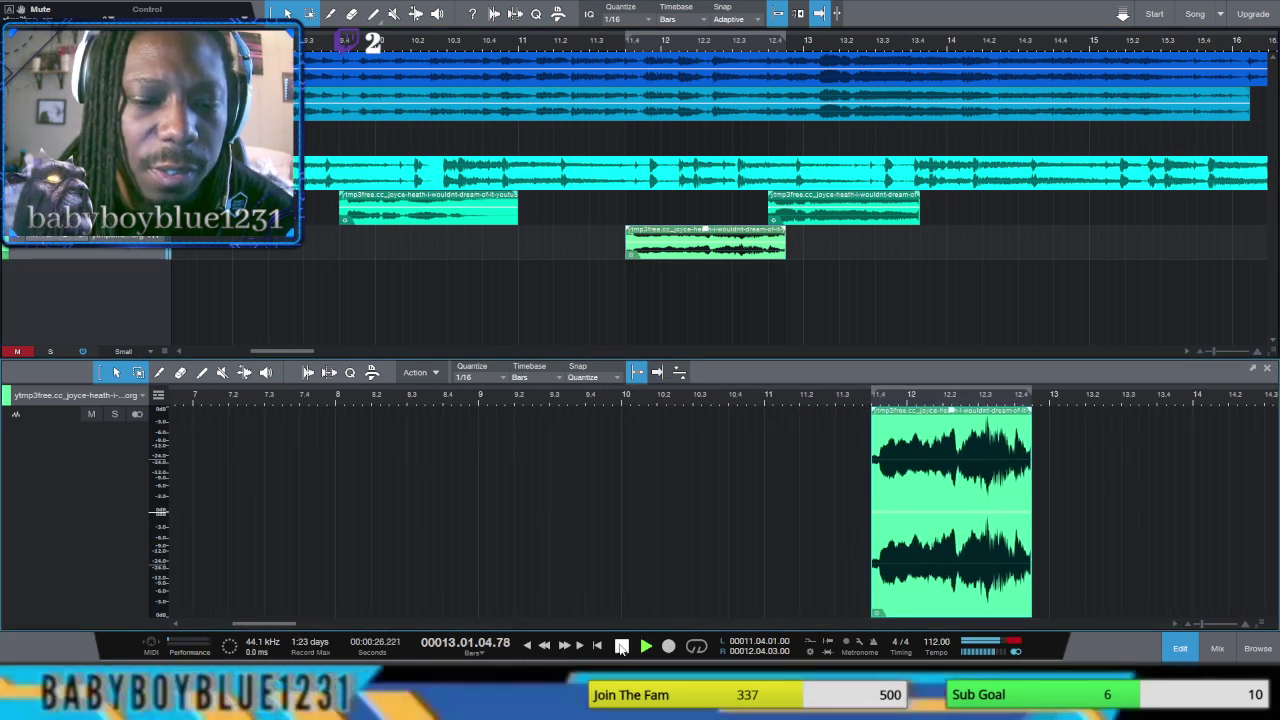
{"action": "left_click", "coordinate": [622, 647]}
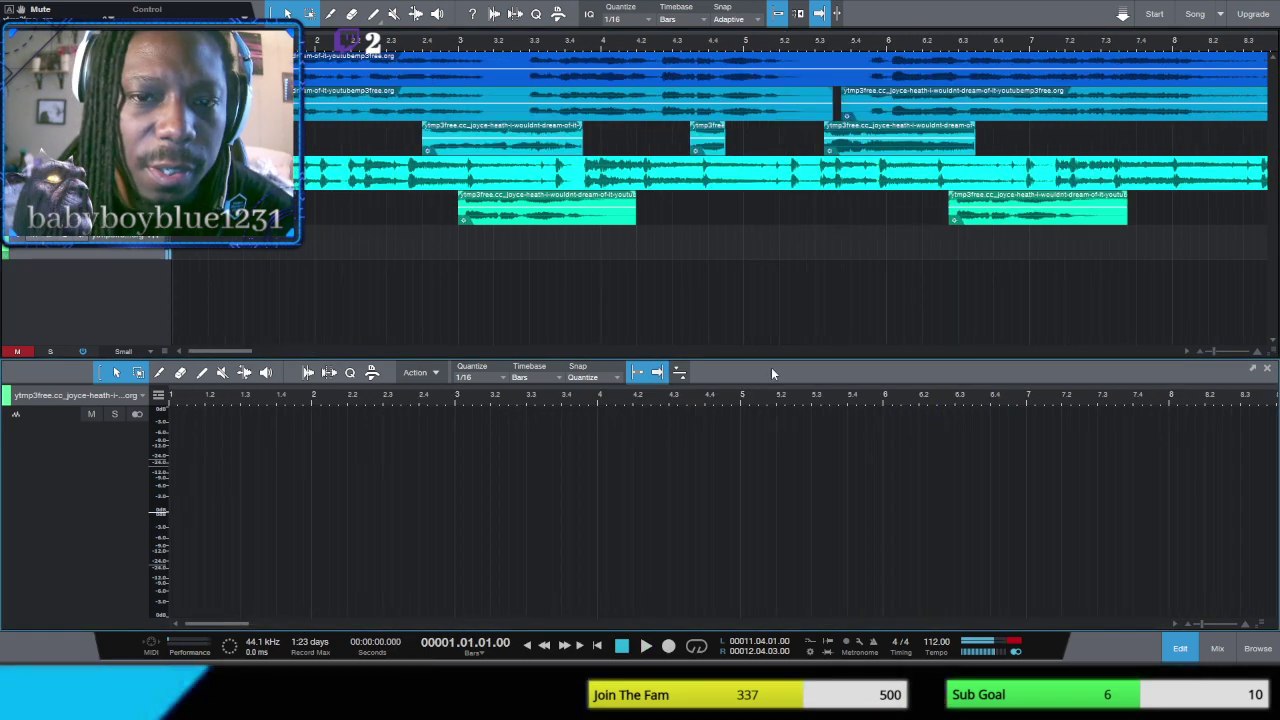
Step: Move the second track 5 clip, in bar 6, to start at 6.03.01 and listen to the song through bar 13
{"action": "left_click", "coordinate": [646, 647]}
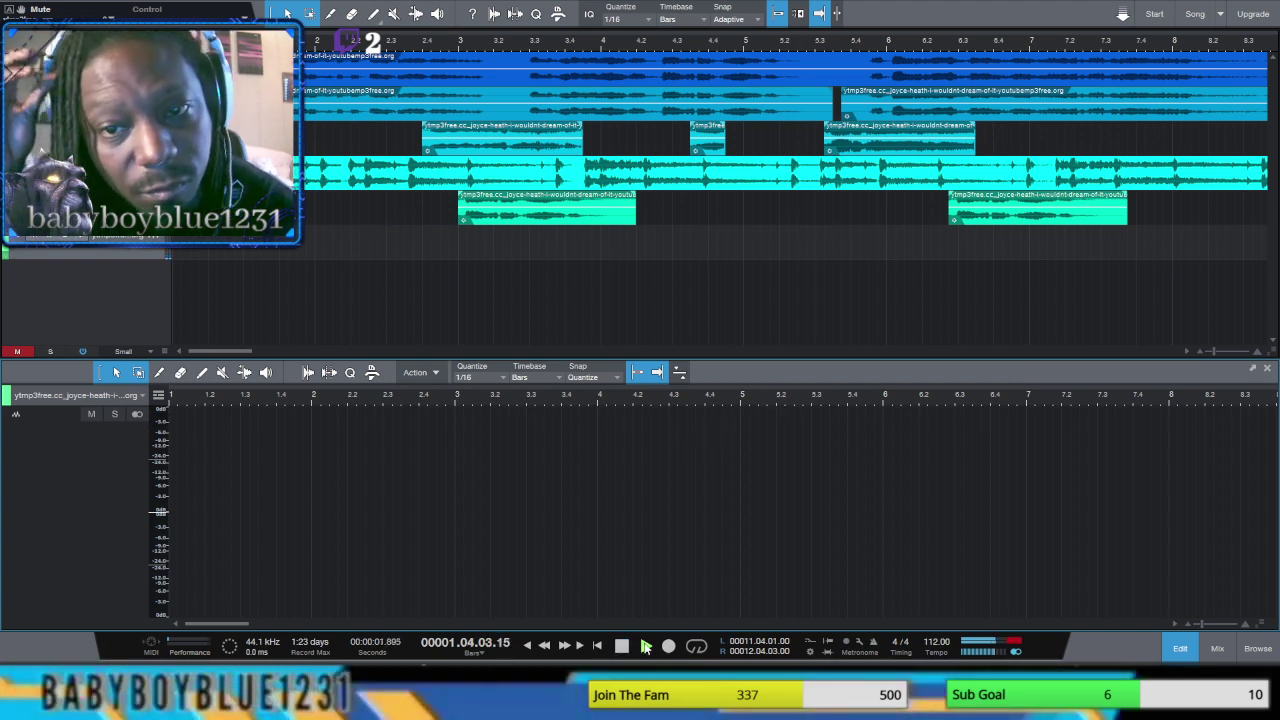
{"action": "left_click", "coordinate": [977, 202]}
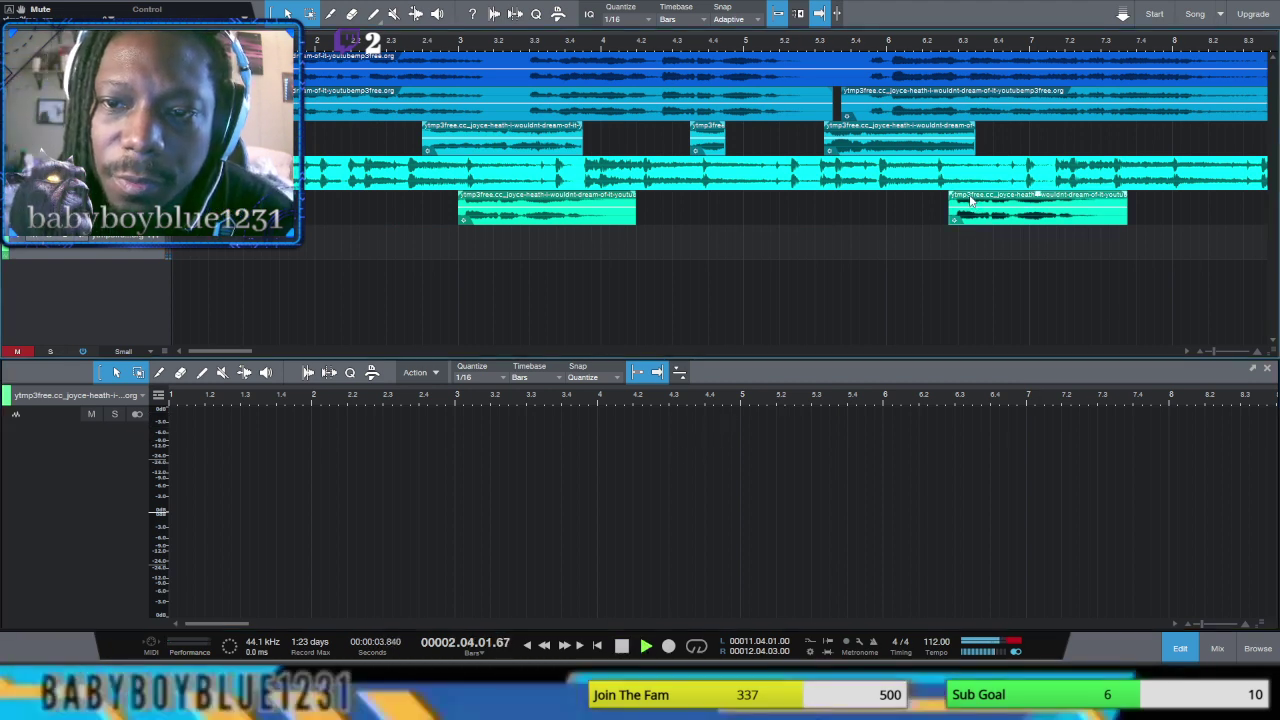
{"action": "left_click_drag", "start_coordinate": [977, 202], "coordinate": [987, 203]}
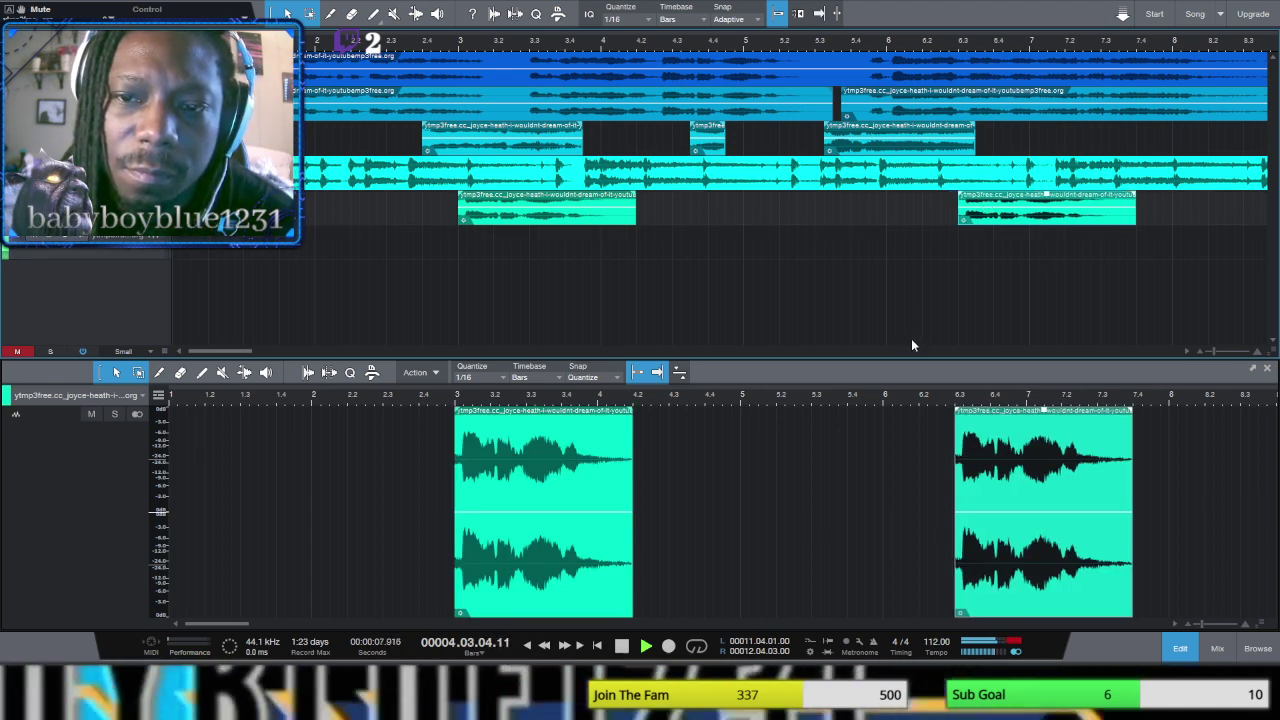
{"action": "key", "text": "p"}
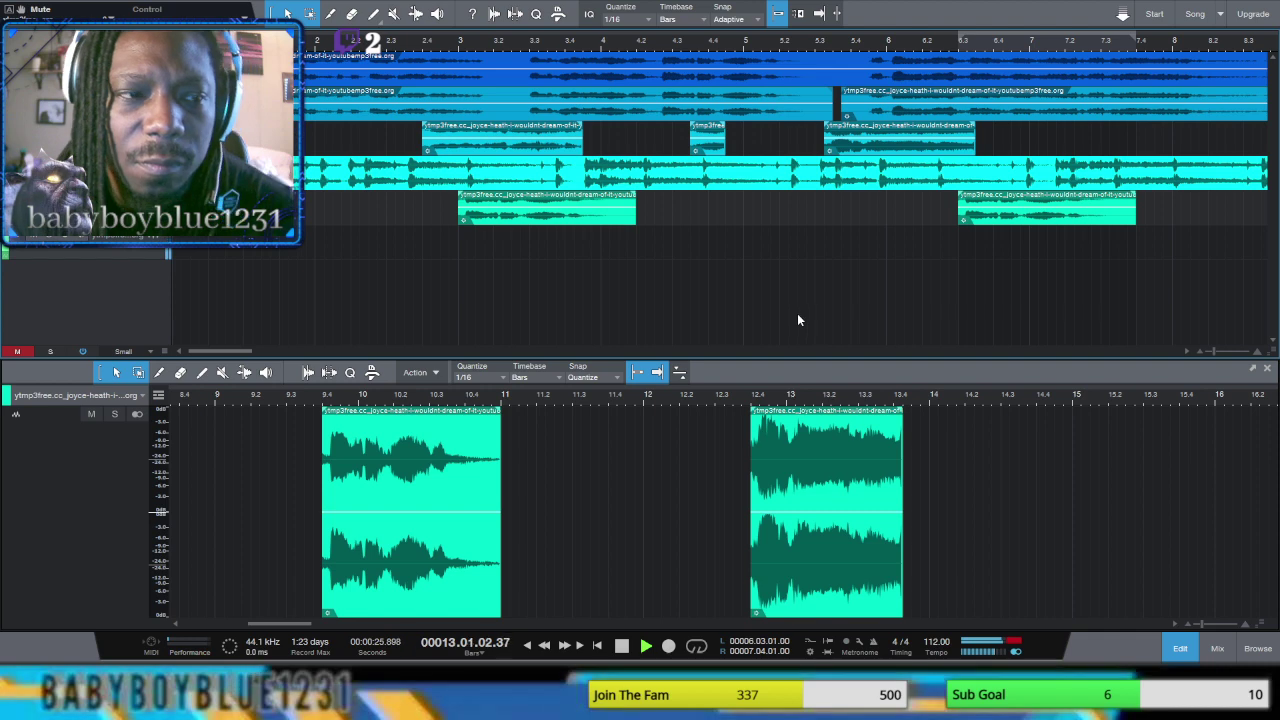
{"action": "left_click", "coordinate": [622, 646]}
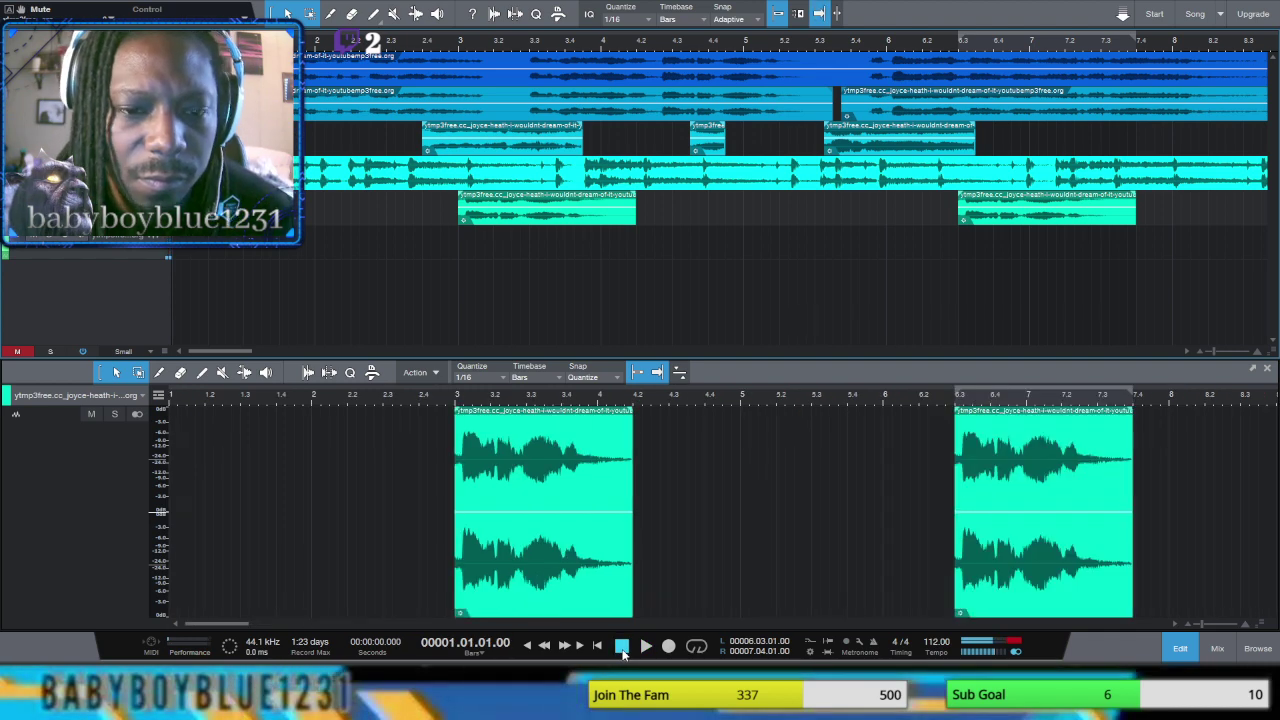
Step: Move the playback position to about bar 9 and listen to the track 5 and track 6 clips through bar 12
{"action": "left_click_drag", "start_coordinate": [237, 352], "coordinate": [298, 346]}
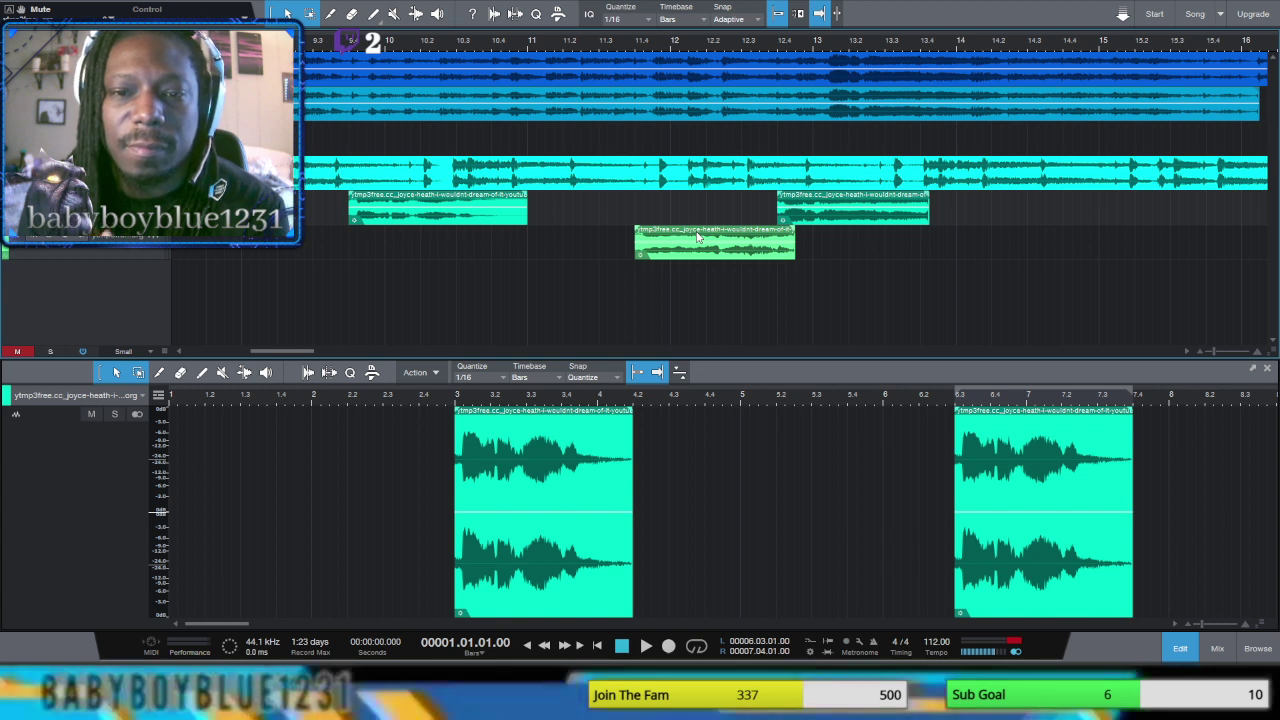
{"action": "left_click", "coordinate": [545, 648]}
{"action": "left_click", "coordinate": [645, 646]}
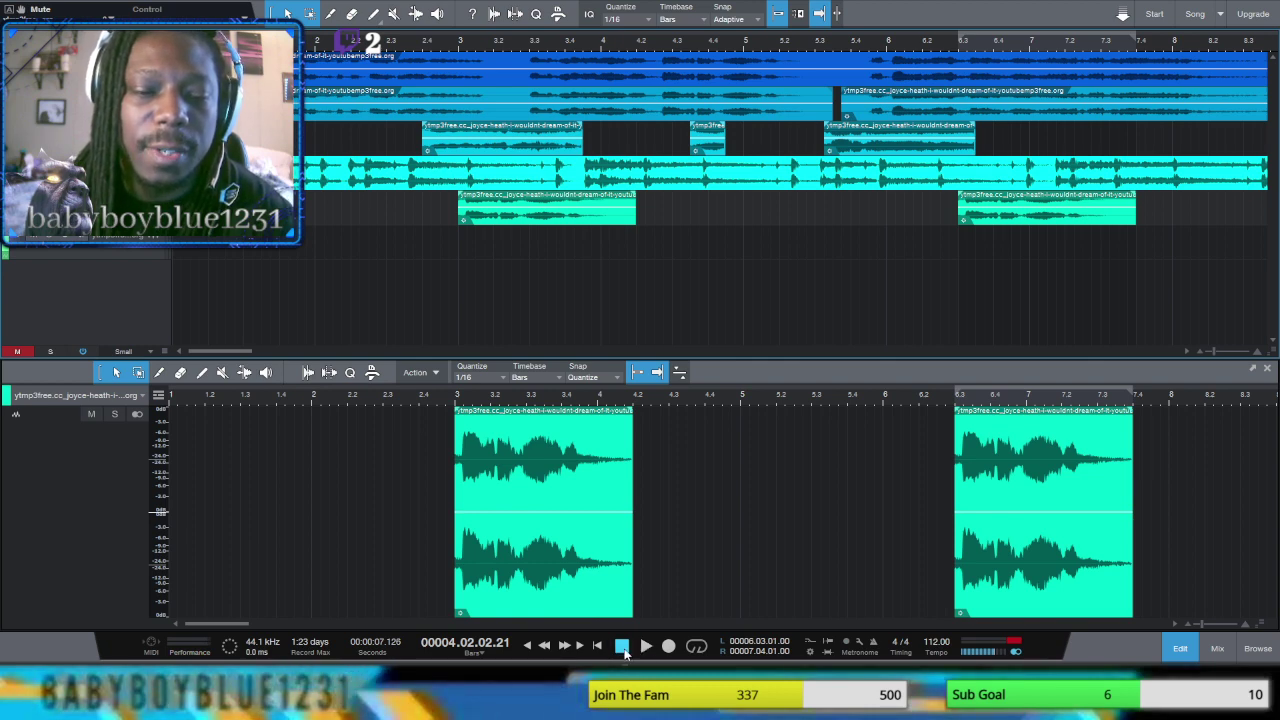
{"action": "mouse_move", "coordinate": [244, 621]}
{"action": "left_mouse_down"}
{"action": "mouse_move", "coordinate": [285, 620]}
{"action": "mouse_move", "coordinate": [230, 620]}
{"action": "left_mouse_up"}
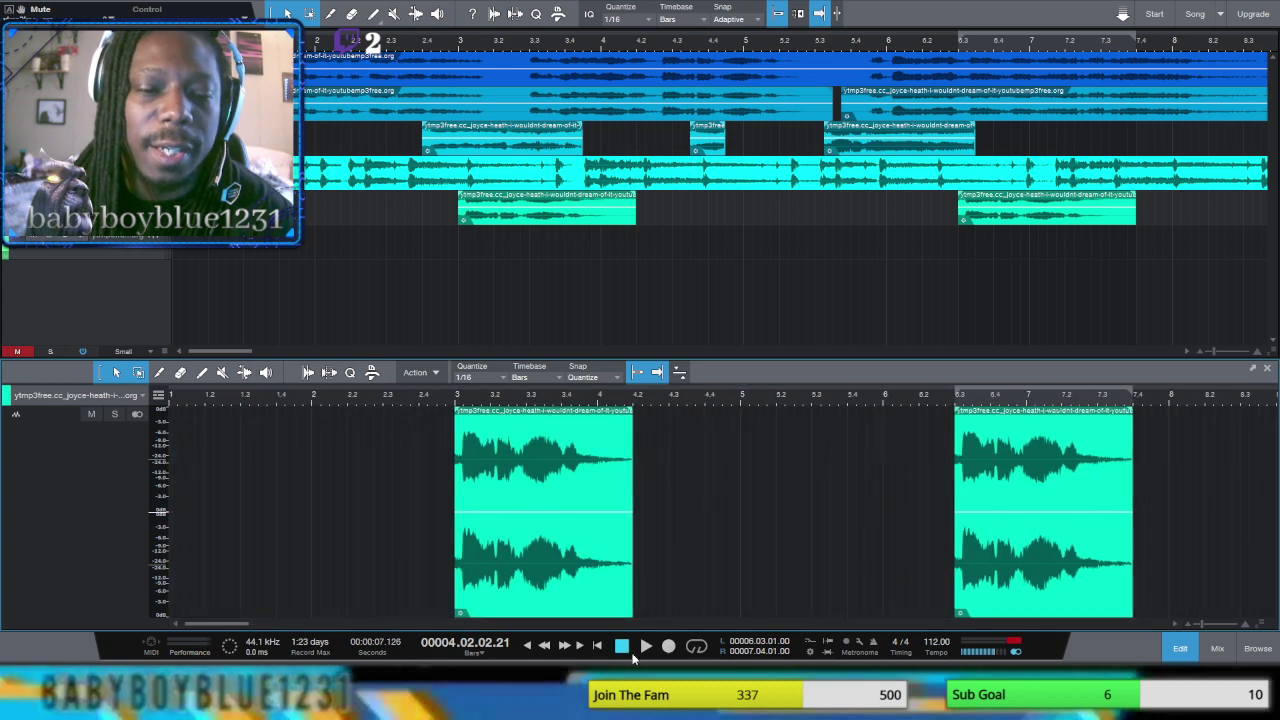
{"action": "left_click", "coordinate": [565, 646]}
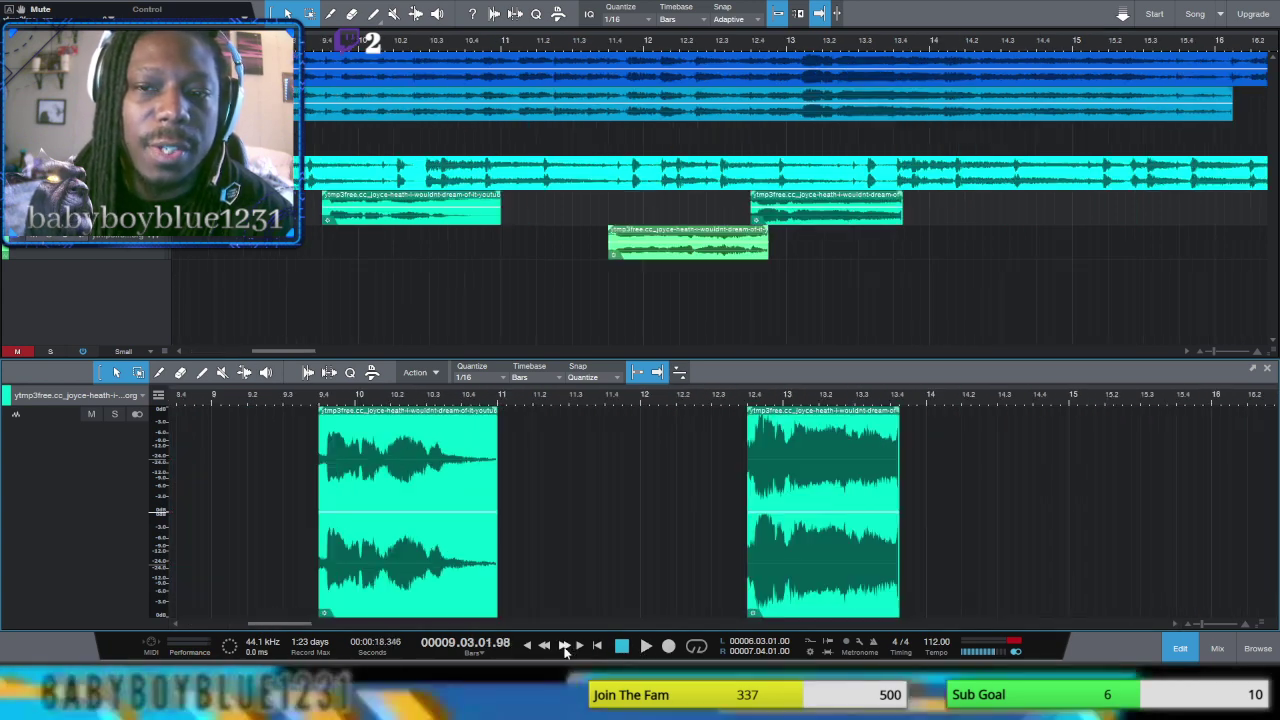
{"action": "left_click", "coordinate": [544, 646]}
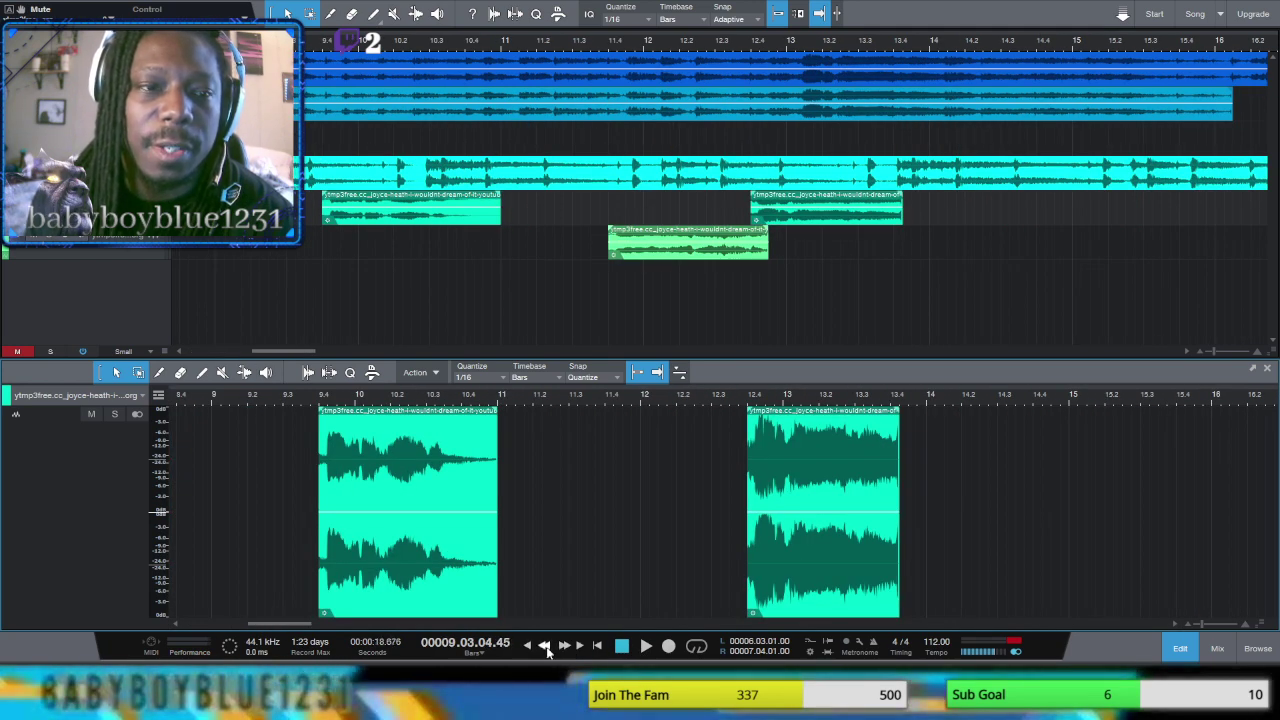
{"action": "left_click", "coordinate": [646, 646]}
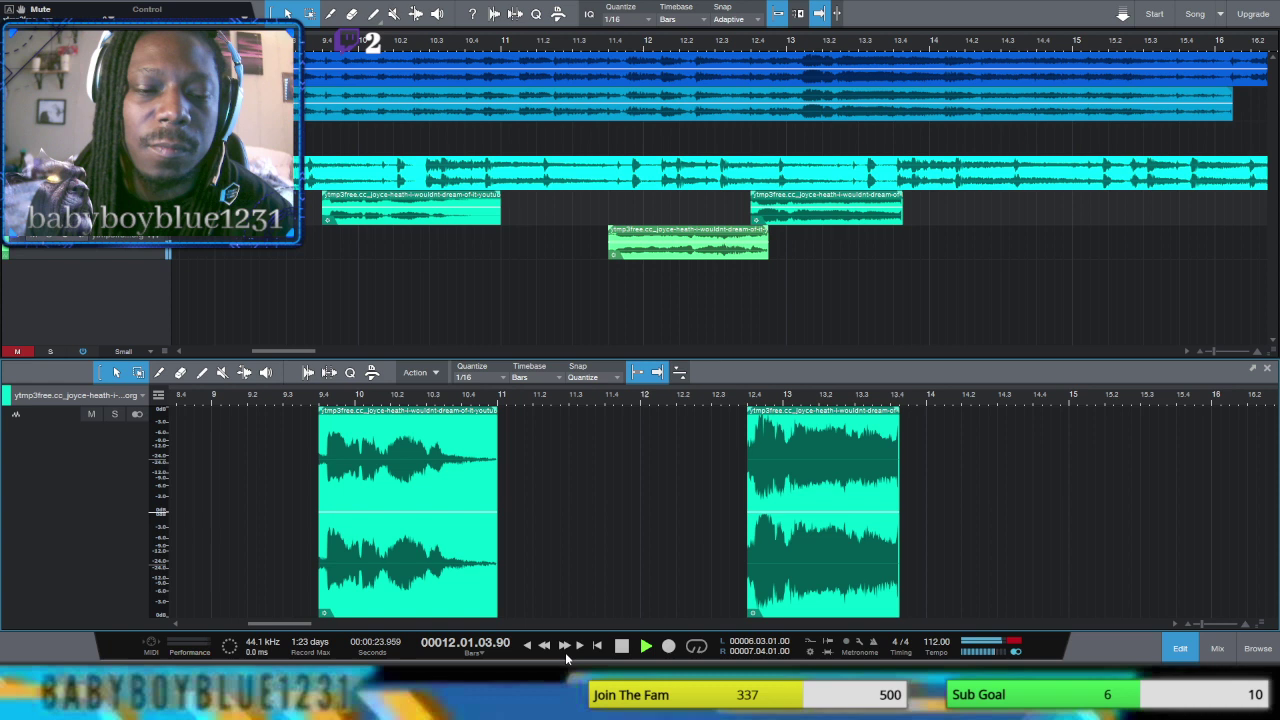
{"action": "left_click", "coordinate": [621, 646]}
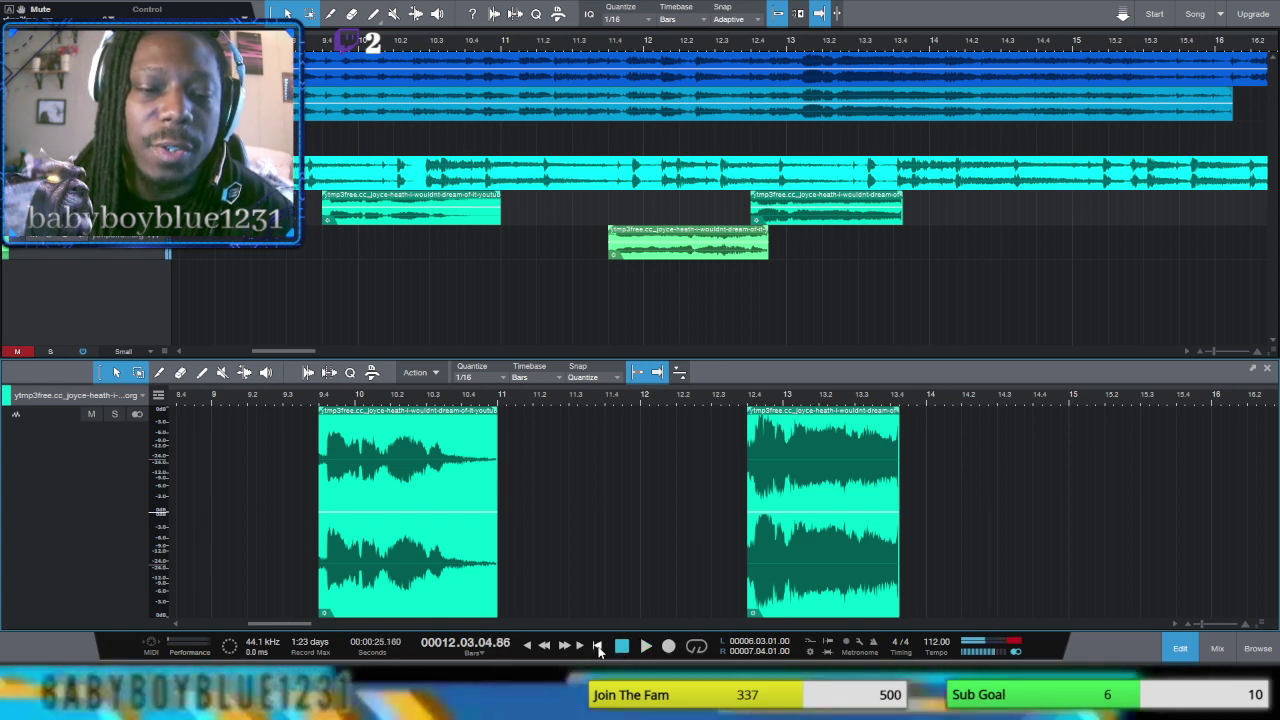
Step: Rewind to about bar 11 and replay the transition from the track 6 clip into the track 5 clip at 12.04.01
{"action": "left_click", "coordinate": [544, 646]}
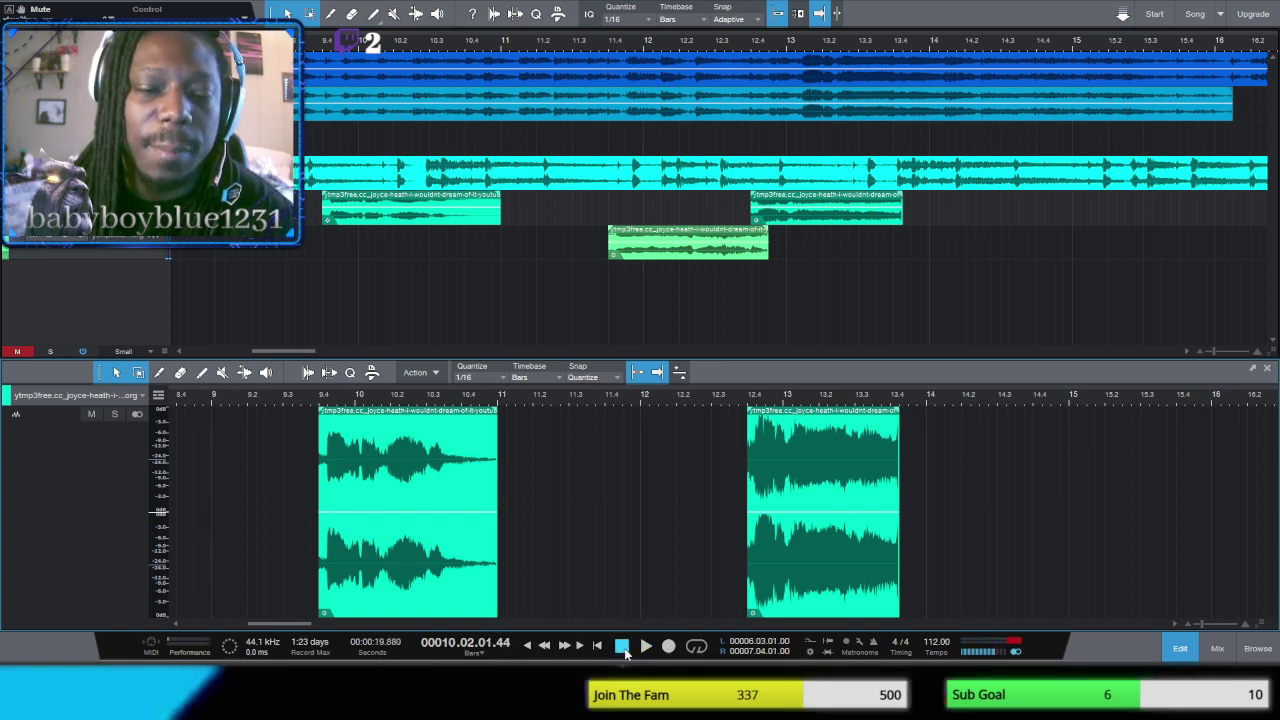
{"action": "left_click", "coordinate": [565, 646]}
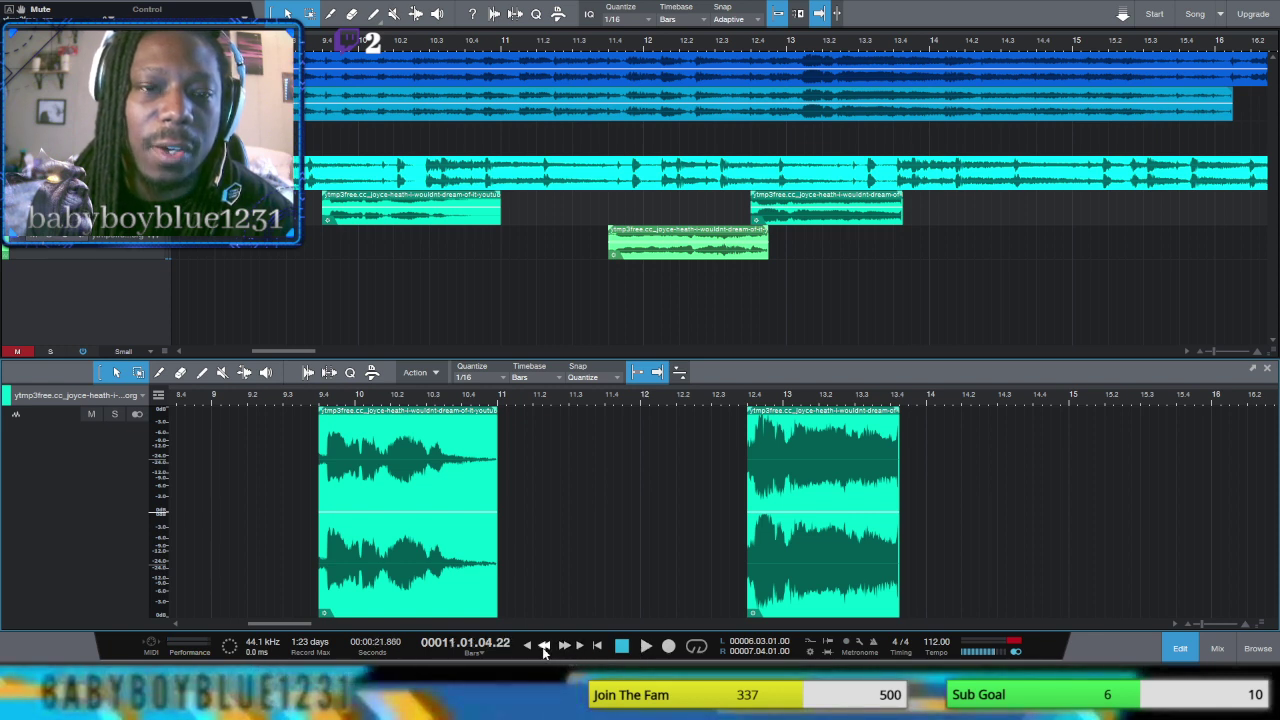
{"action": "left_click", "coordinate": [646, 646]}
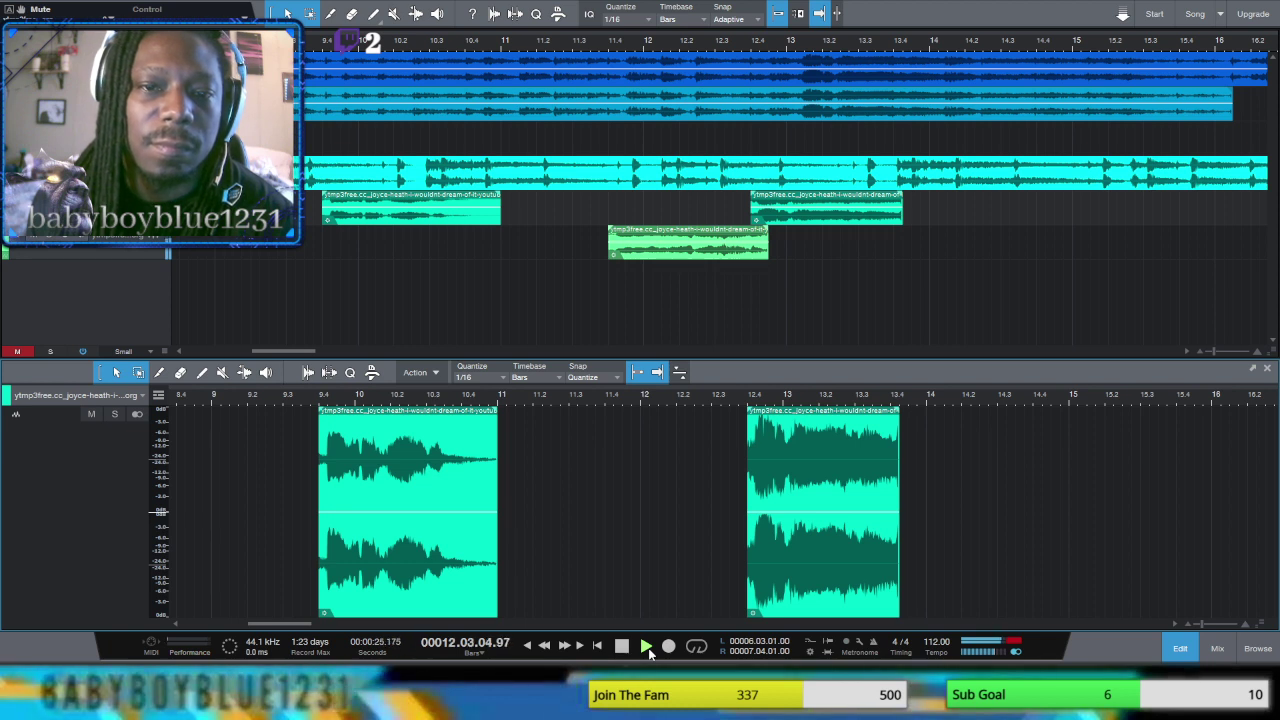
{"action": "left_click", "coordinate": [544, 646]}
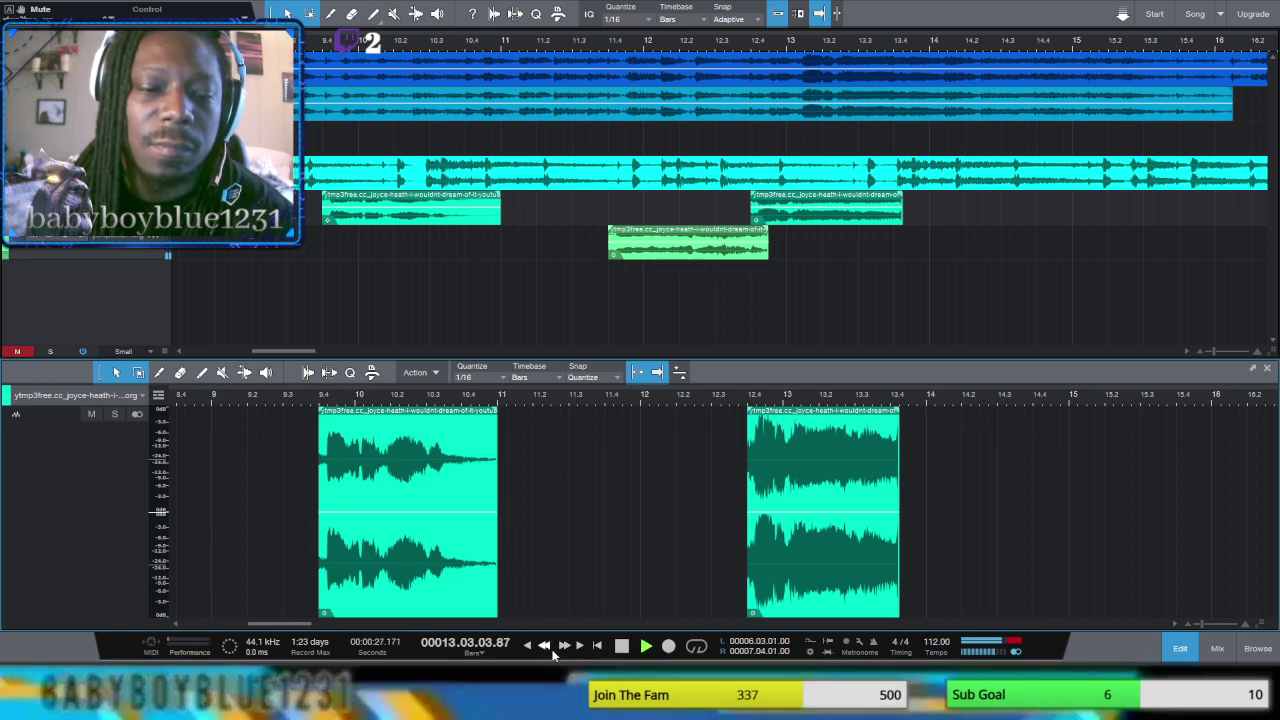
{"action": "left_click", "coordinate": [620, 647]}
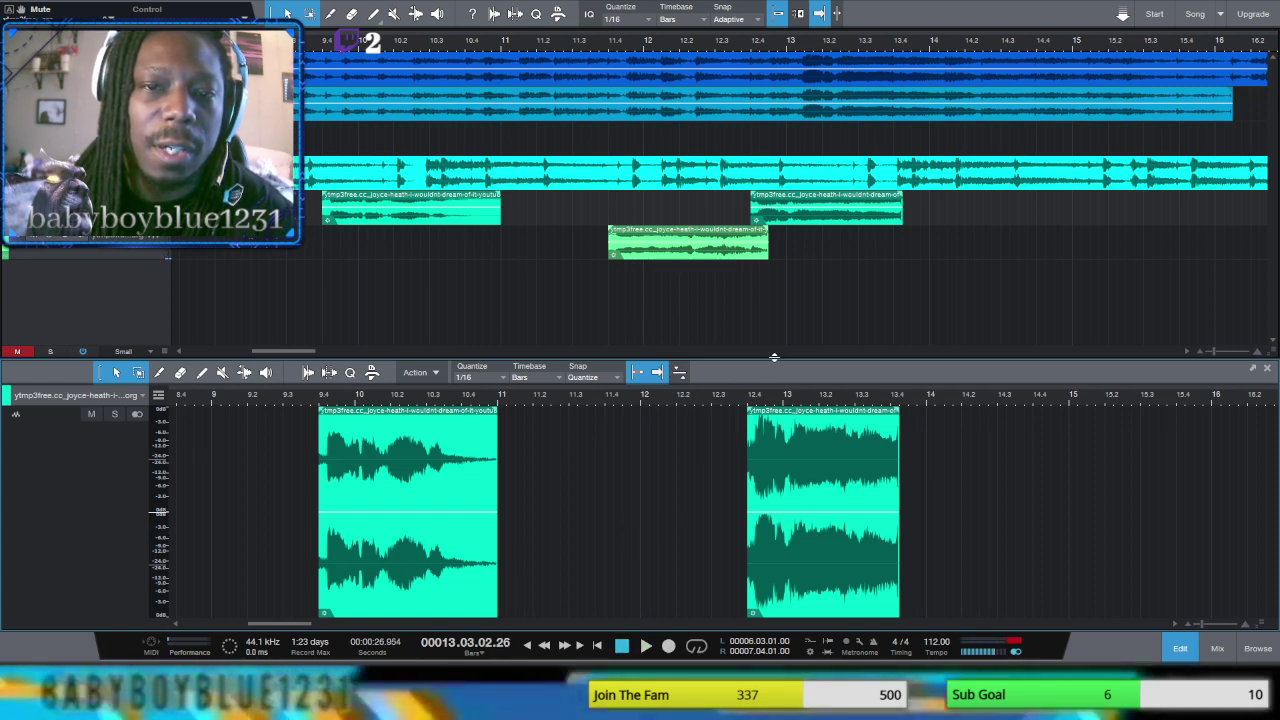
Step: Lower the gain of the track 5 clip at 12.04.01 and replay the passage around it
{"action": "left_click", "coordinate": [803, 201]}
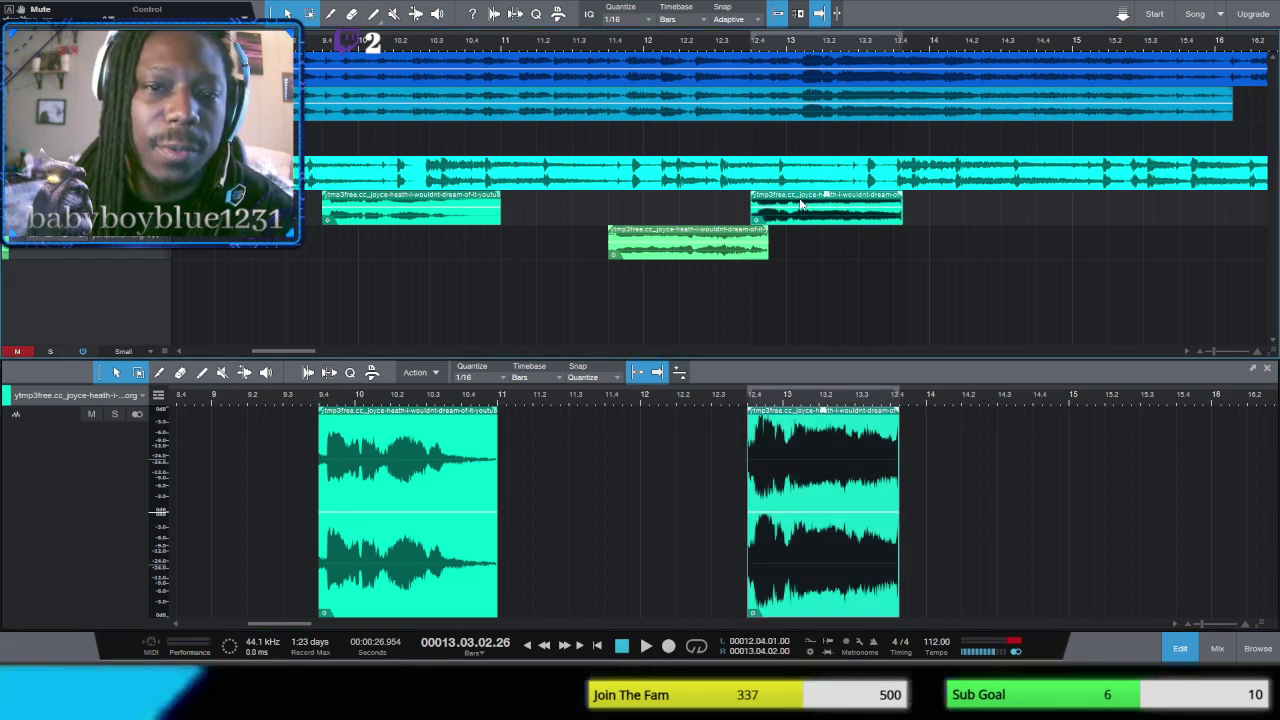
{"action": "left_click_drag", "start_coordinate": [826, 195], "coordinate": [826, 199]}
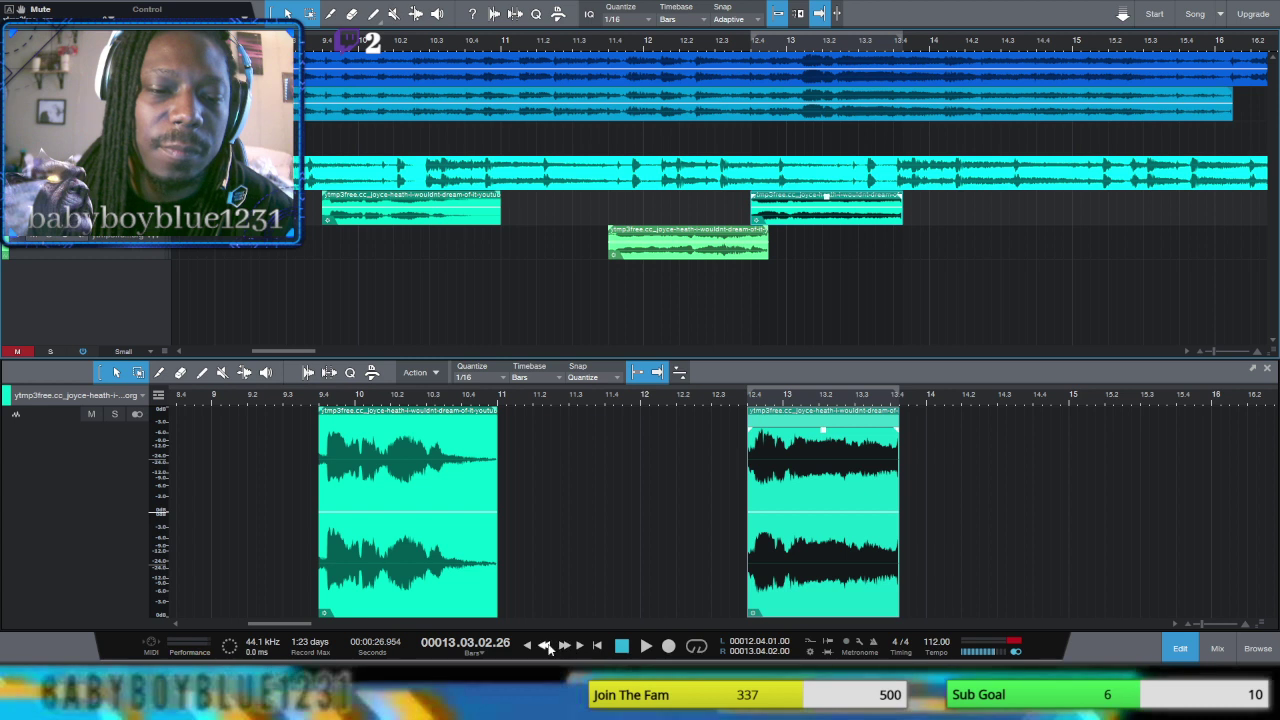
{"action": "left_click", "coordinate": [544, 645]}
{"action": "left_click", "coordinate": [645, 646]}
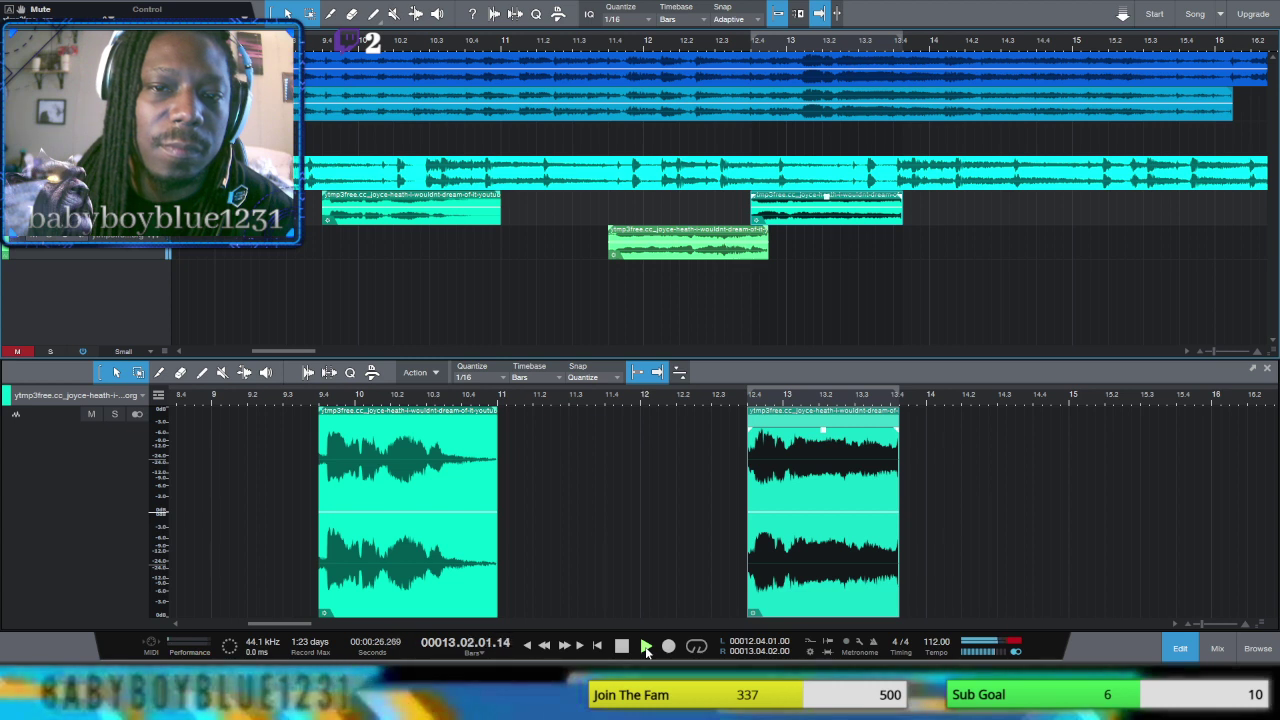
{"action": "left_click", "coordinate": [620, 646]}
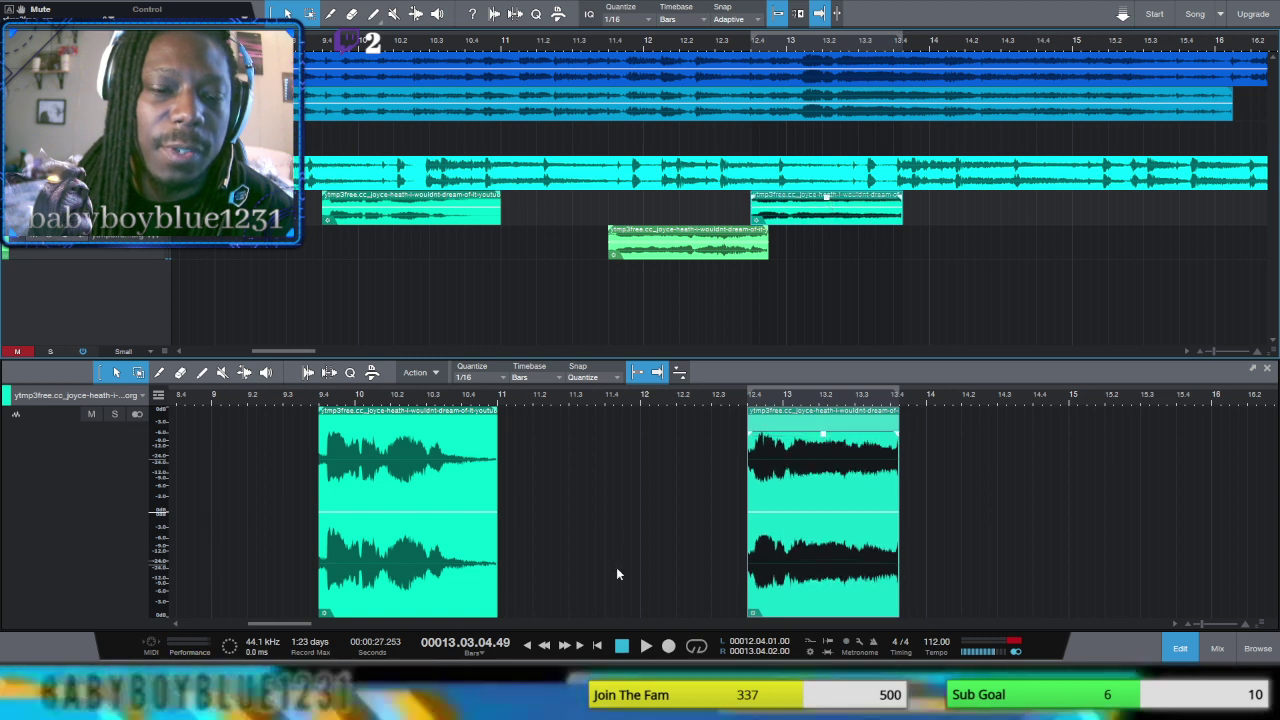
Step: Rewind to about 8.03 and play through to the end of bar 13
{"action": "left_click", "coordinate": [546, 646]}
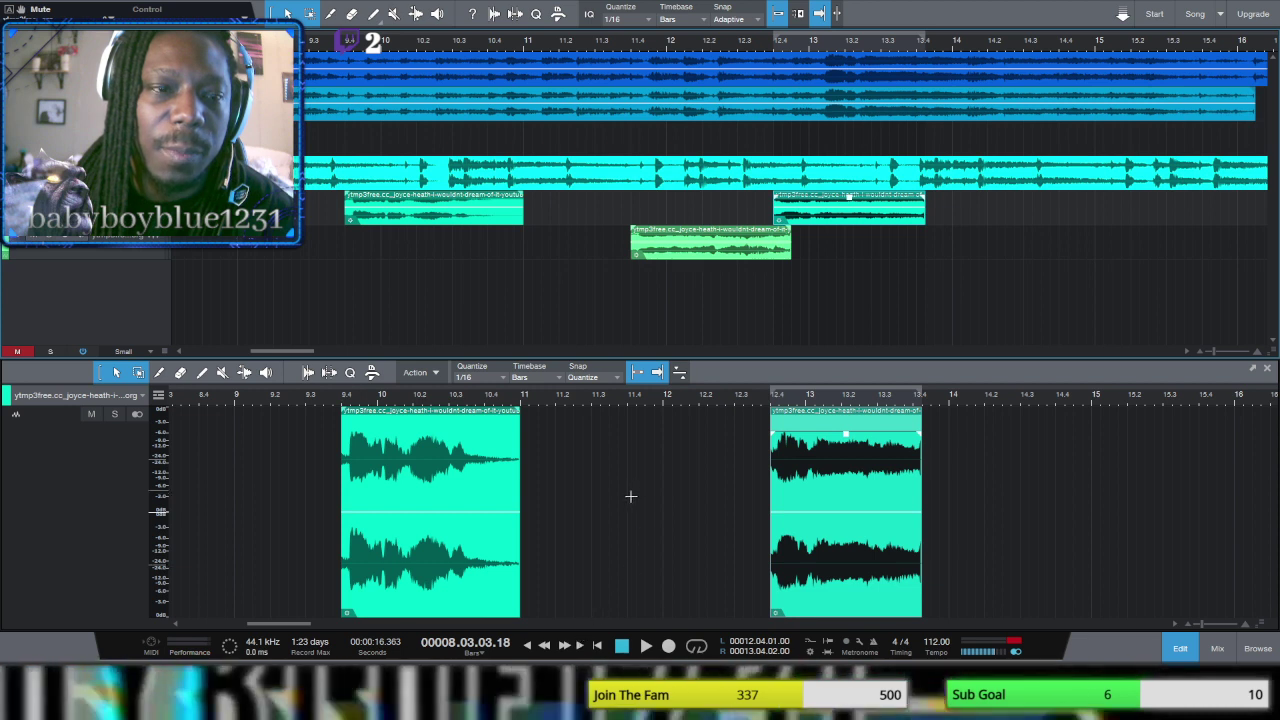
{"action": "left_click", "coordinate": [645, 647]}
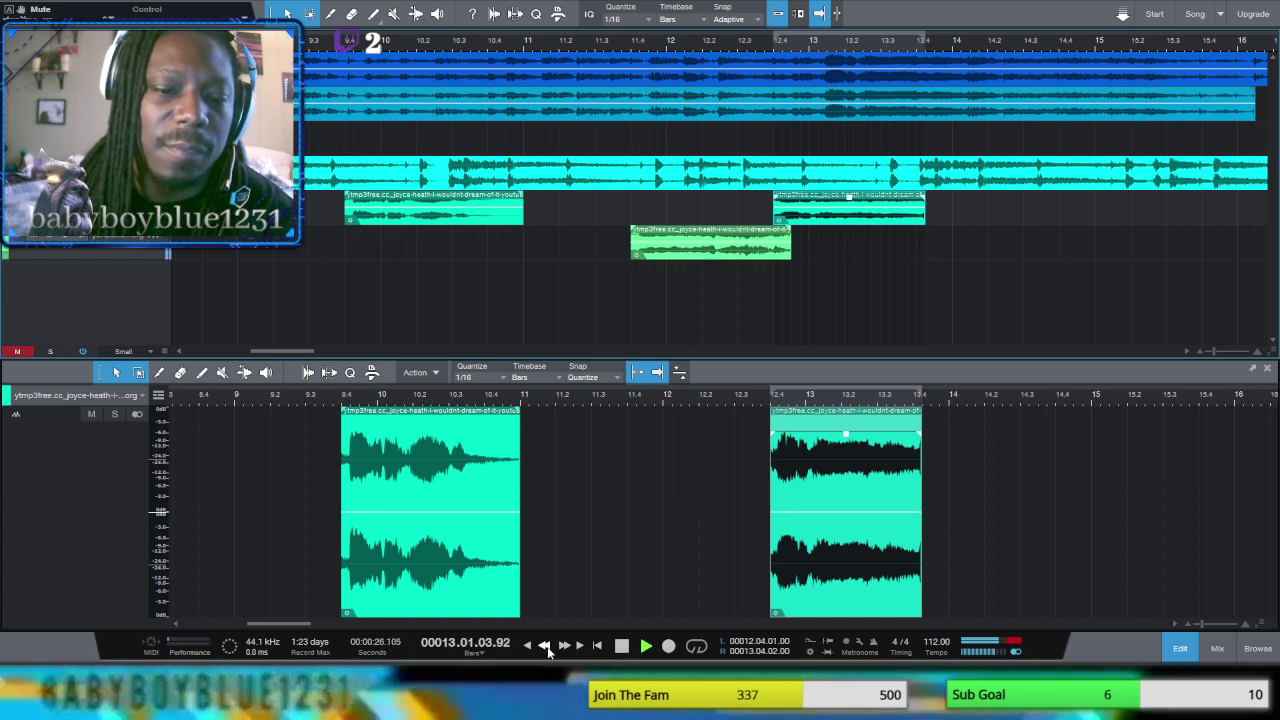
{"action": "left_click", "coordinate": [621, 648]}
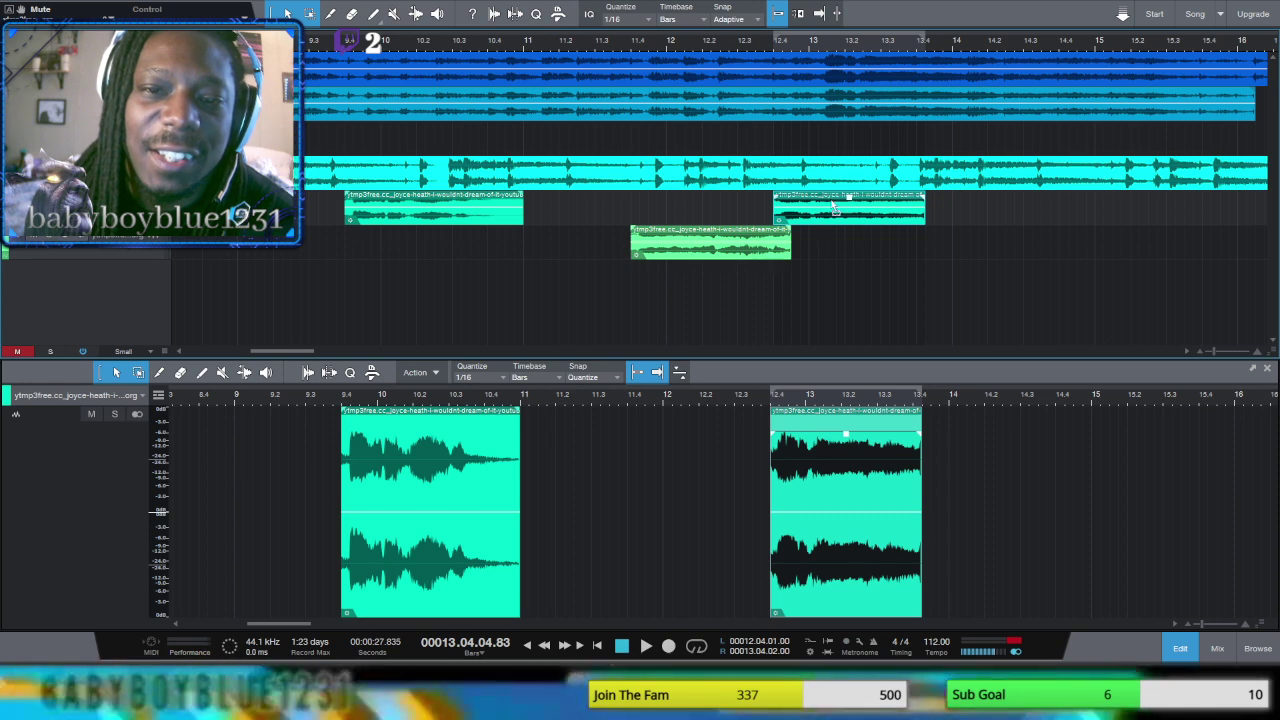
Step: Move the track 5 clip at 12.04.01 up to track 3, and the track 6 clip to track 5 at 12.03.01
{"action": "left_click_drag", "start_coordinate": [836, 212], "coordinate": [836, 142]}
{"action": "left_click", "coordinate": [751, 236]}
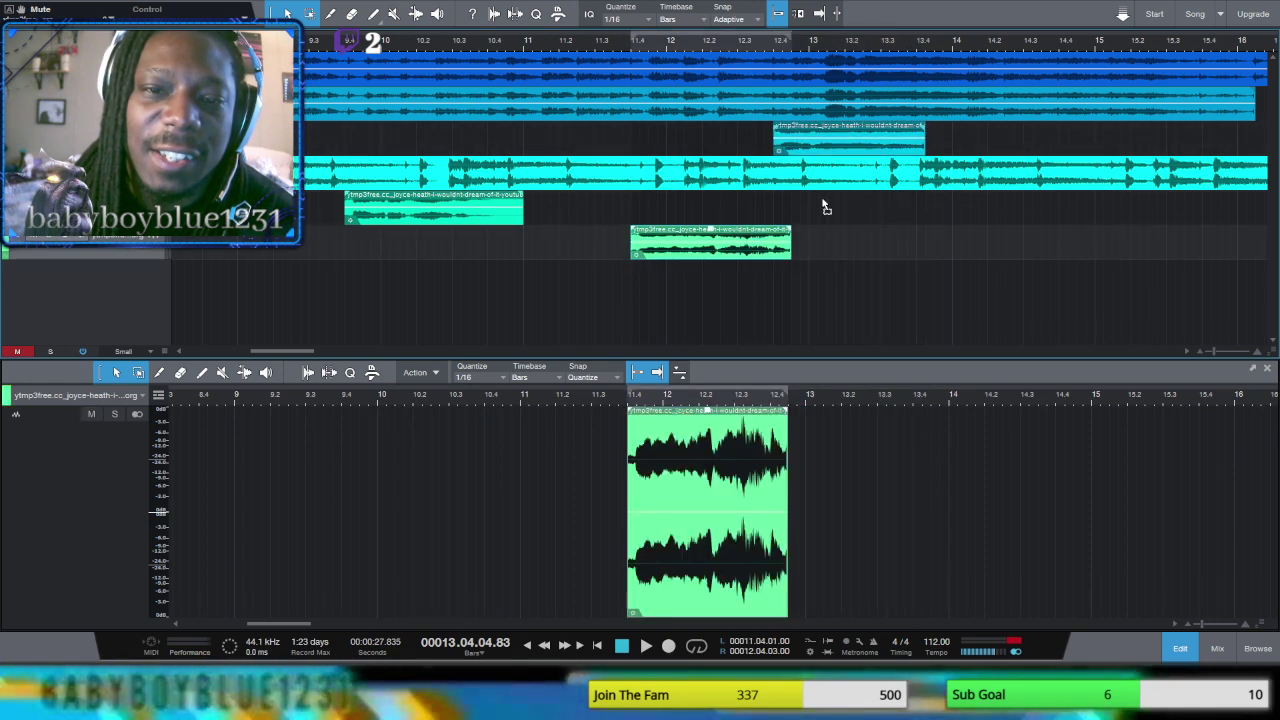
{"action": "left_click_drag", "start_coordinate": [748, 243], "coordinate": [855, 207]}
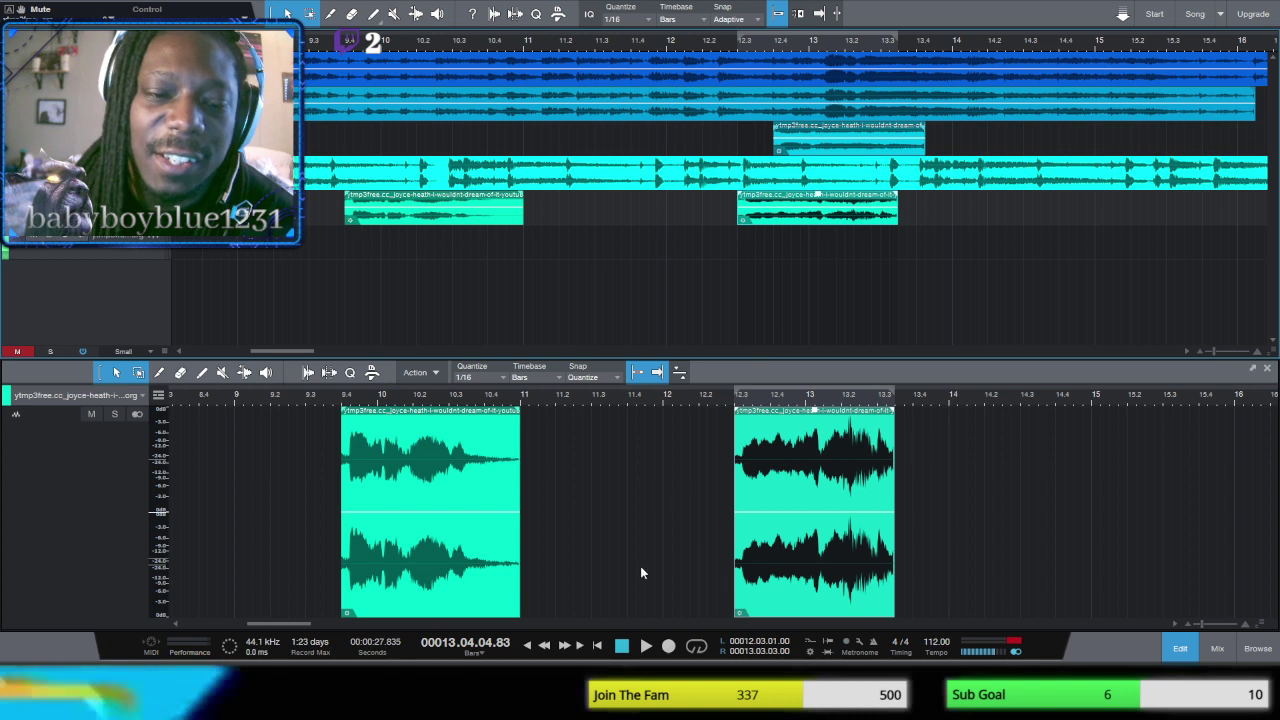
Step: Rewind and replay the rearranged clips around bars 12 and 13
{"action": "left_click", "coordinate": [544, 645]}
{"action": "left_click", "coordinate": [645, 646]}
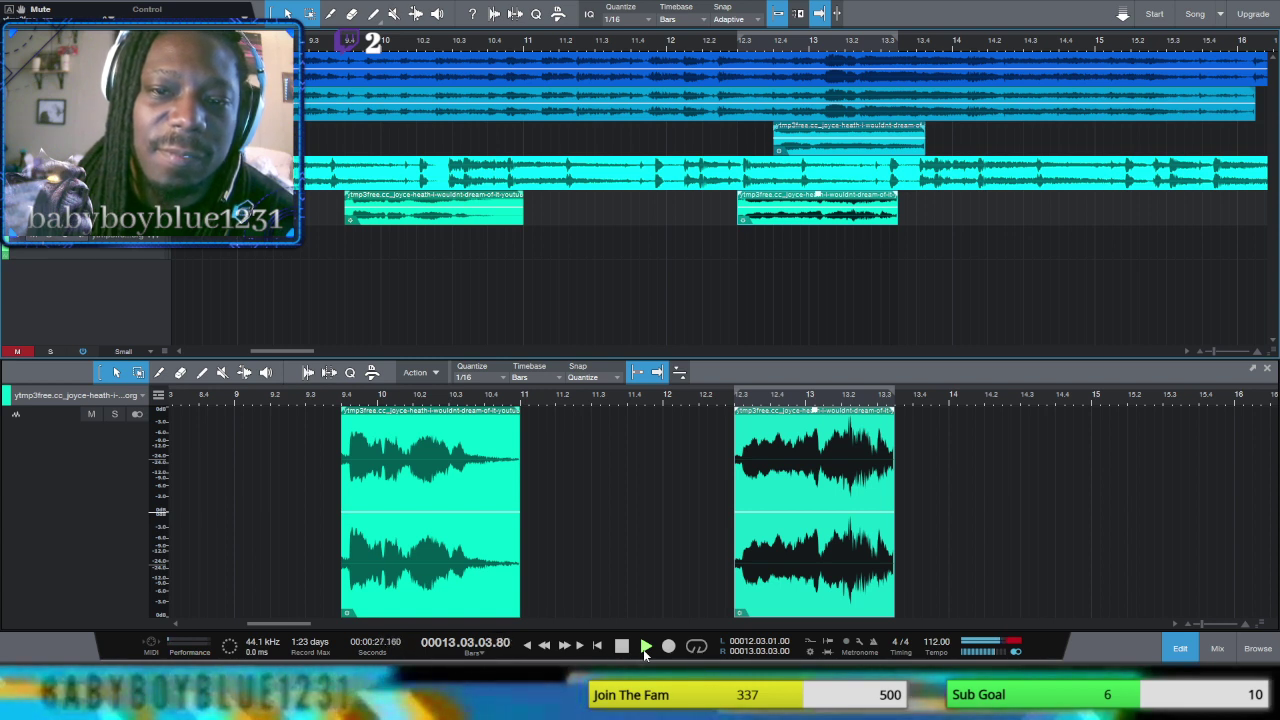
{"action": "left_click", "coordinate": [620, 648]}
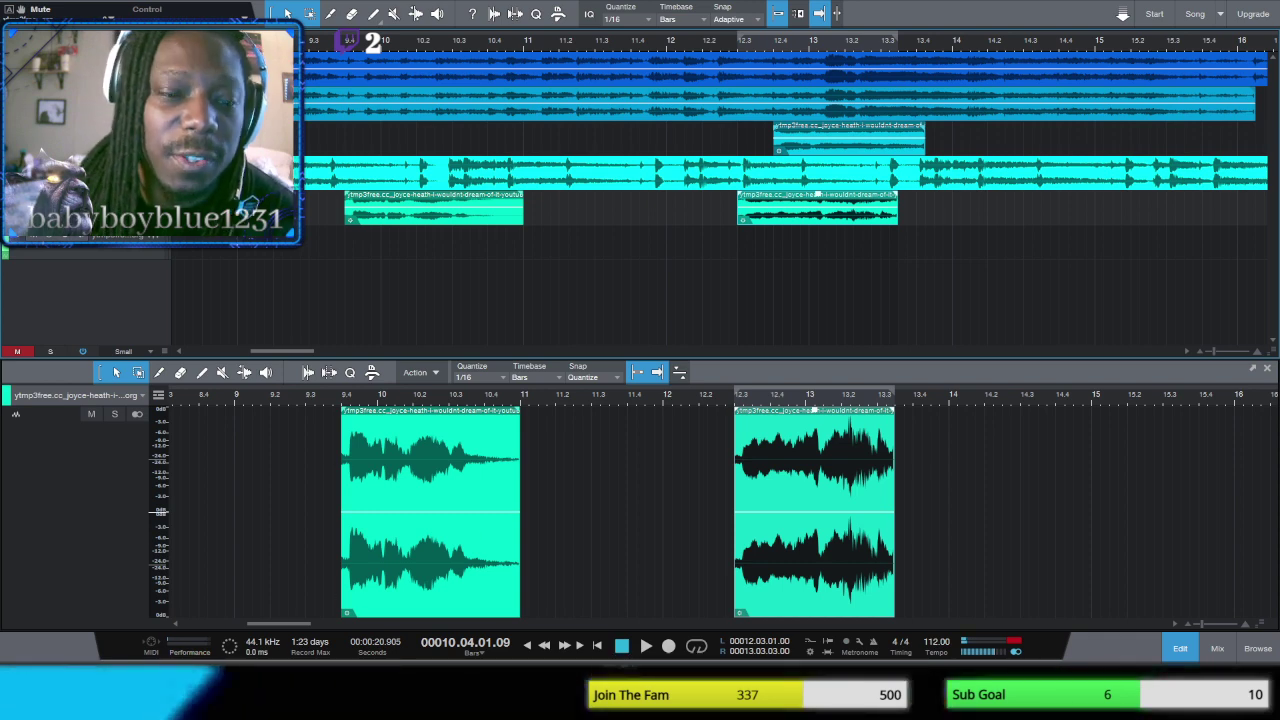
Step: Mute track 5 and play the song from the beginning to about bar 26
{"action": "left_click", "coordinate": [541, 647]}
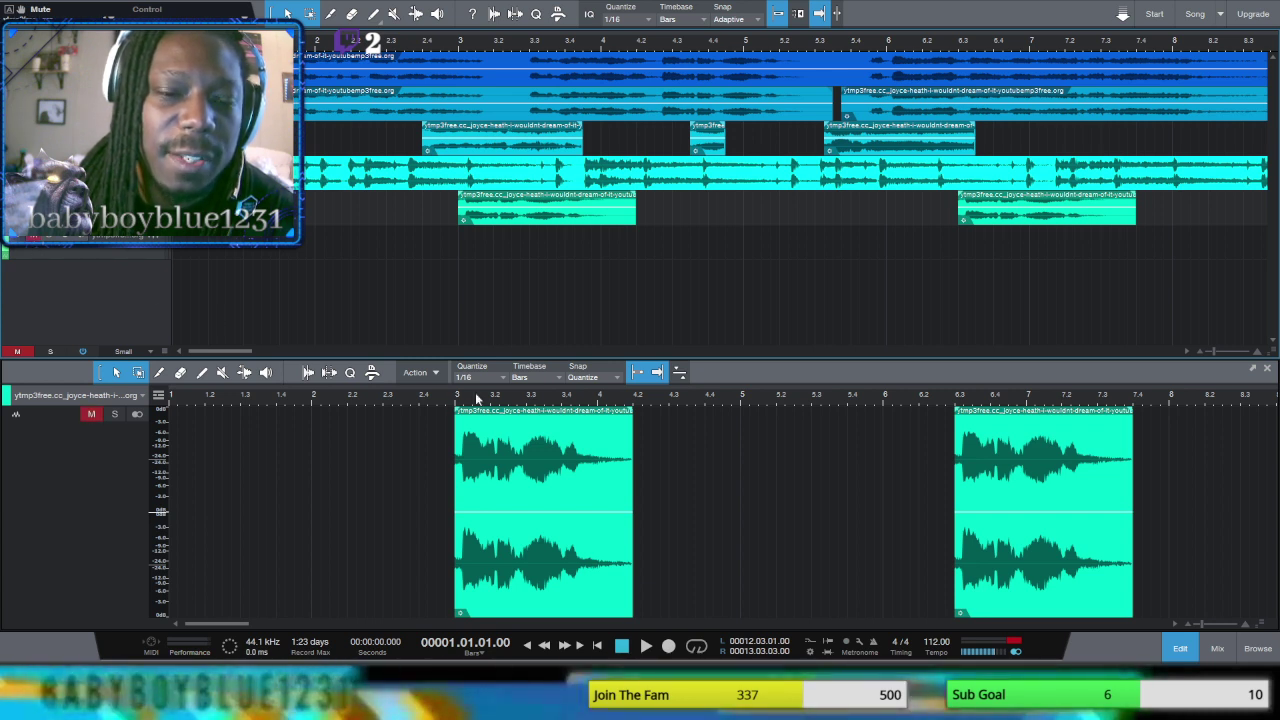
{"action": "left_click", "coordinate": [646, 646]}
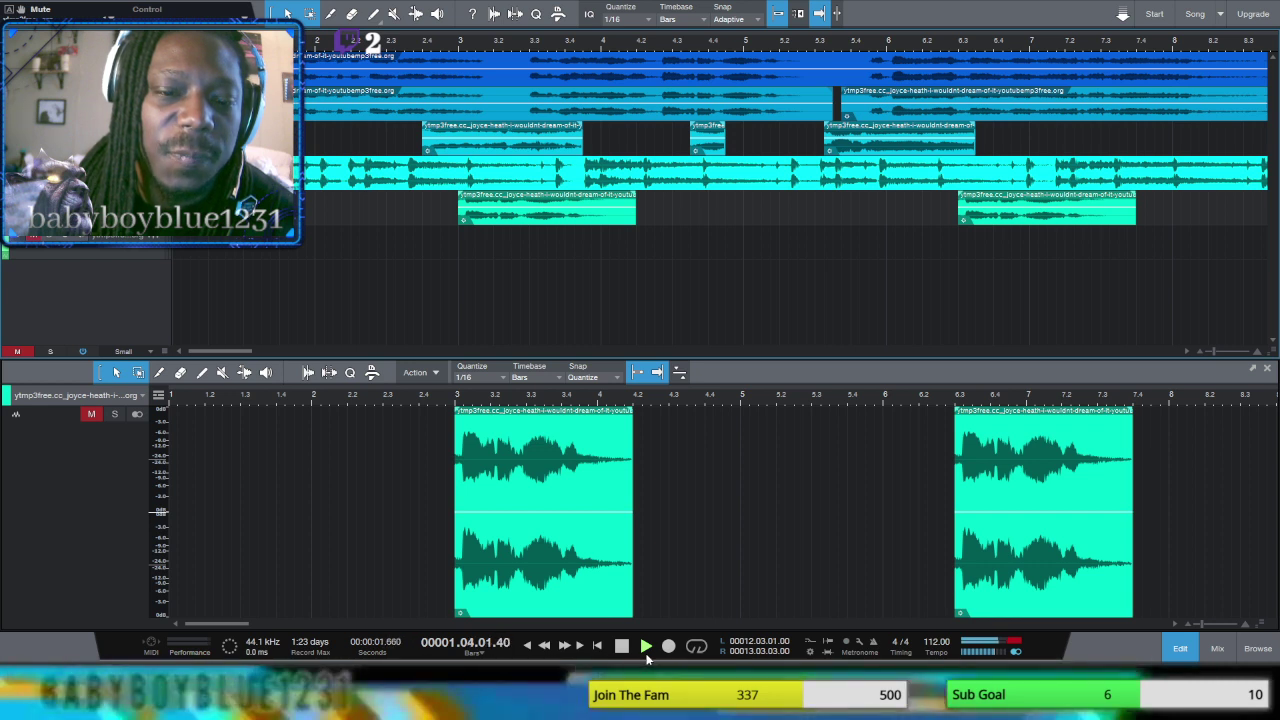
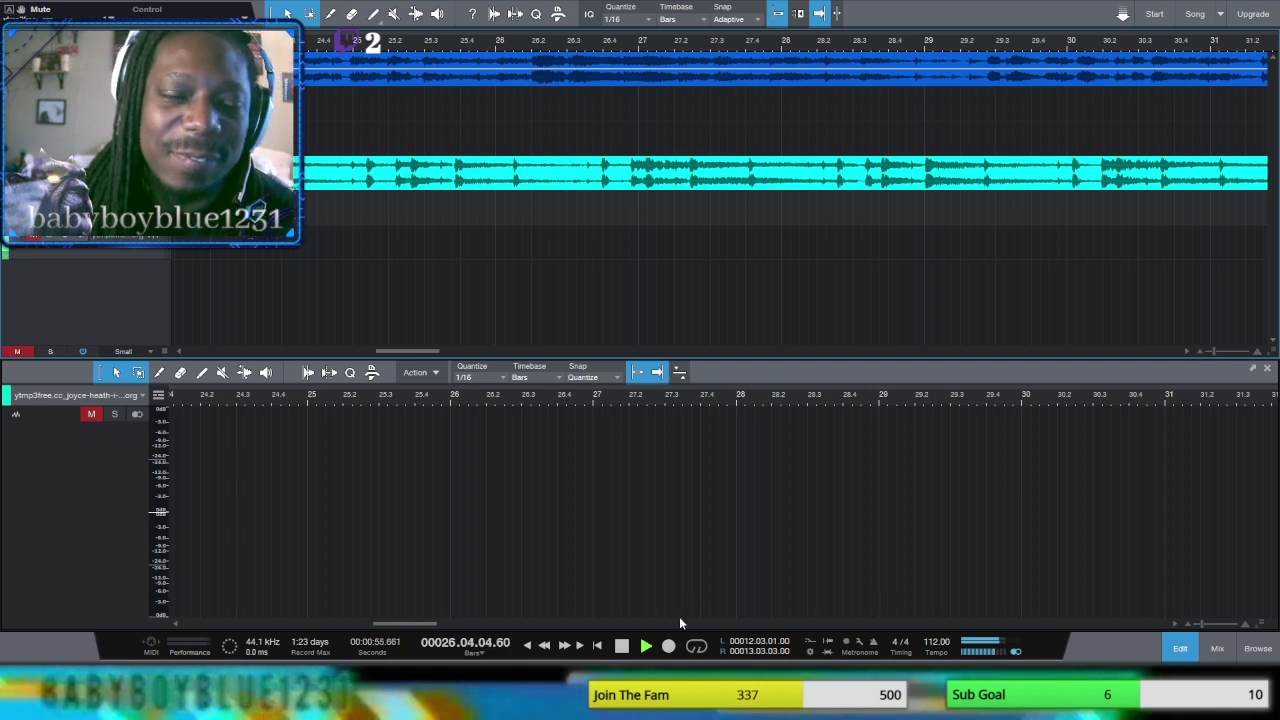
{"action": "left_click", "coordinate": [621, 646]}
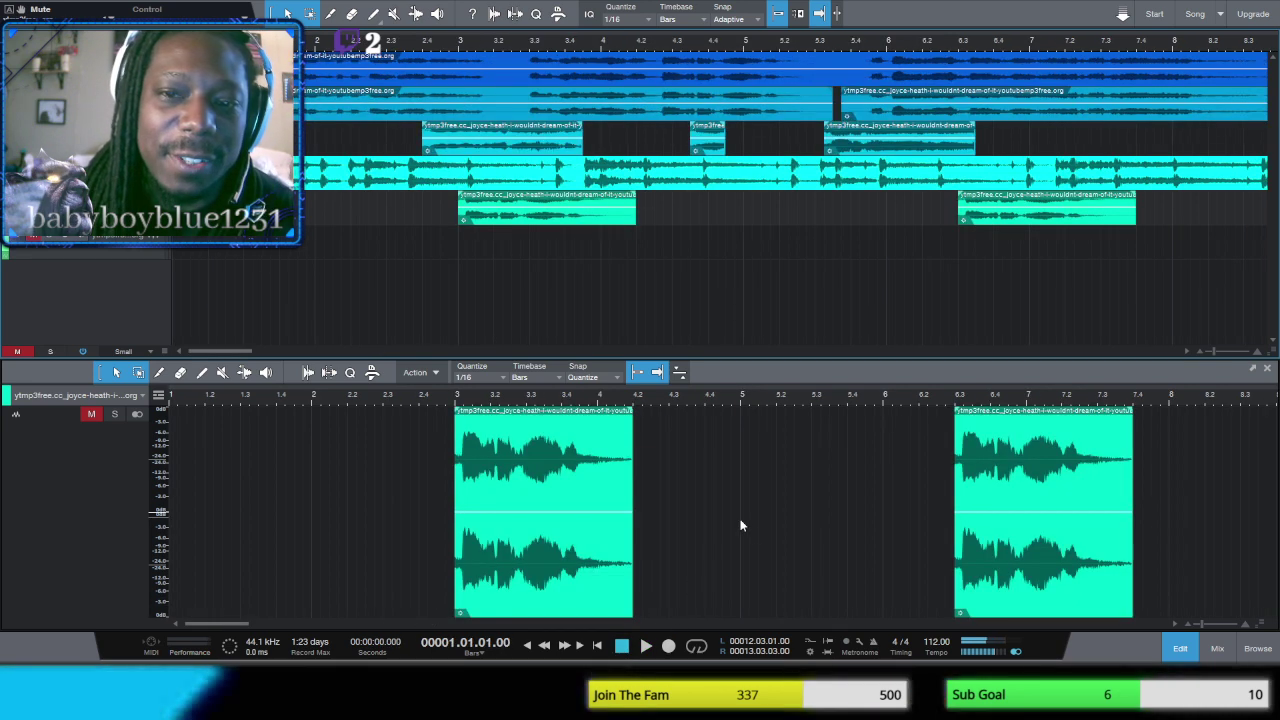
Step: Move the track 5 clip at 12.03.01 down to track 6 at 11.03.04, and the track 3 clip at 12.04.01 down to track 5
{"action": "left_click_drag", "start_coordinate": [238, 352], "coordinate": [320, 347]}
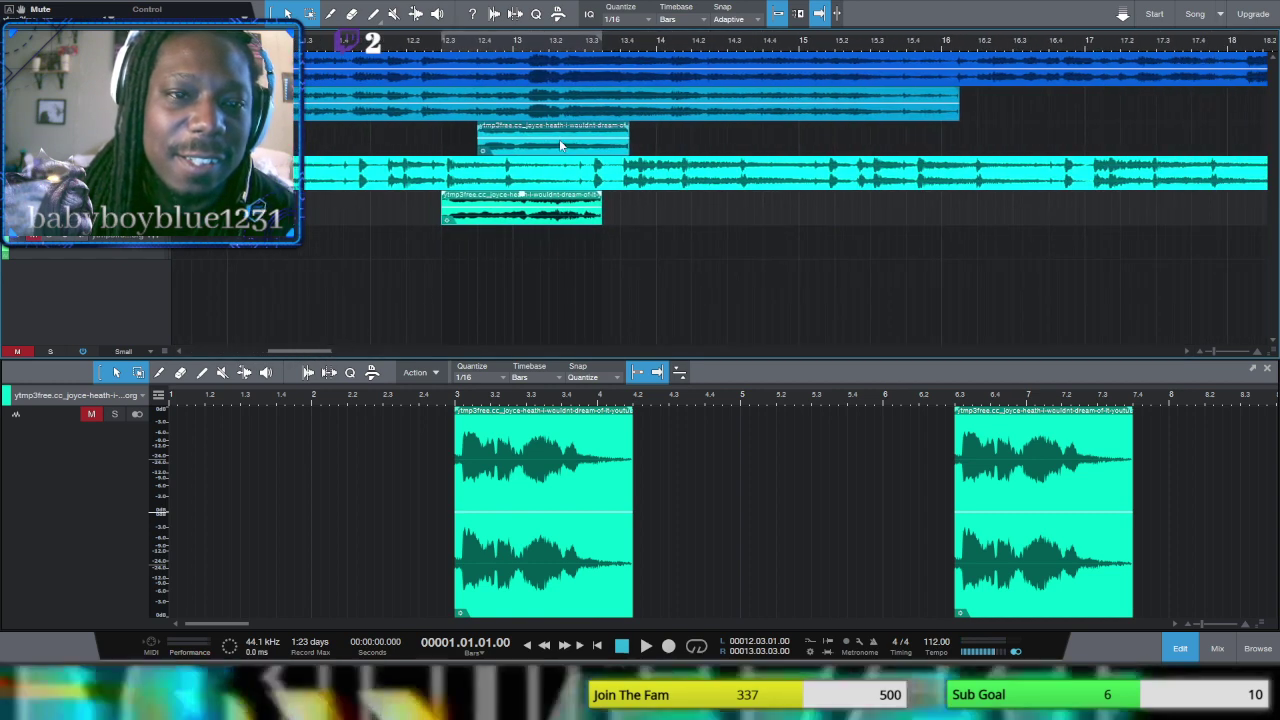
{"action": "left_click", "coordinate": [559, 139]}
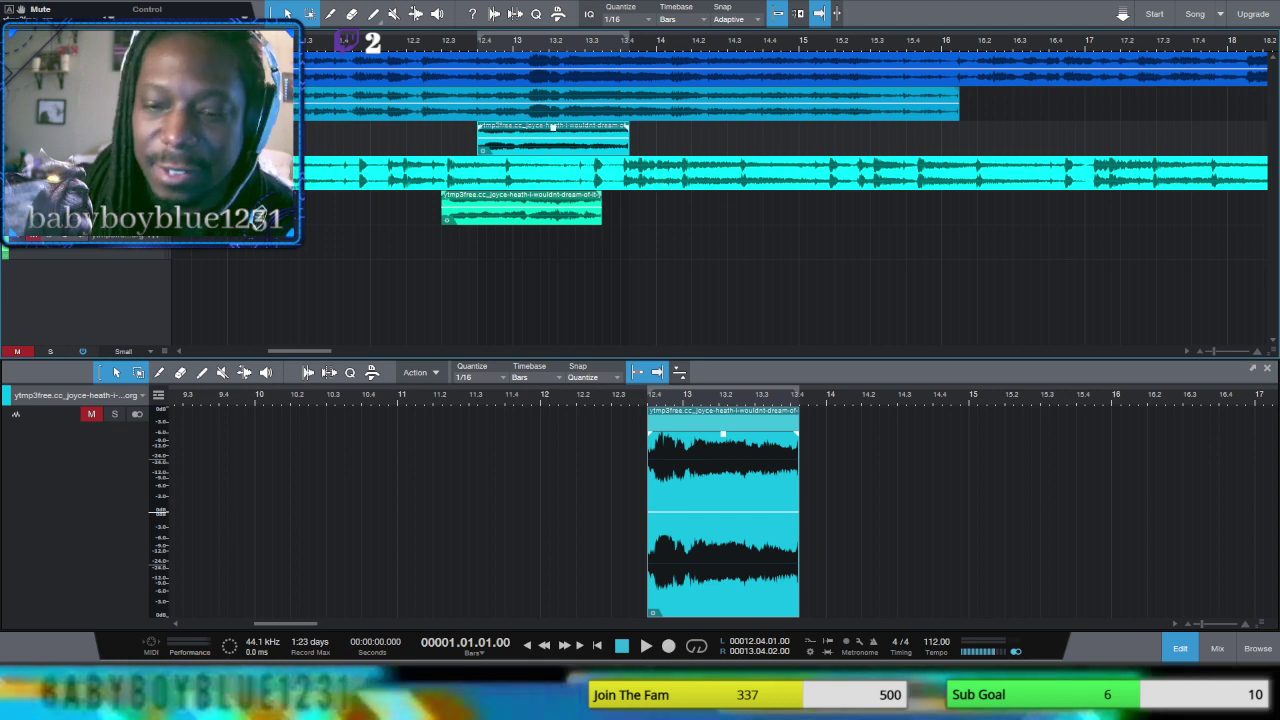
{"action": "left_click", "coordinate": [460, 222]}
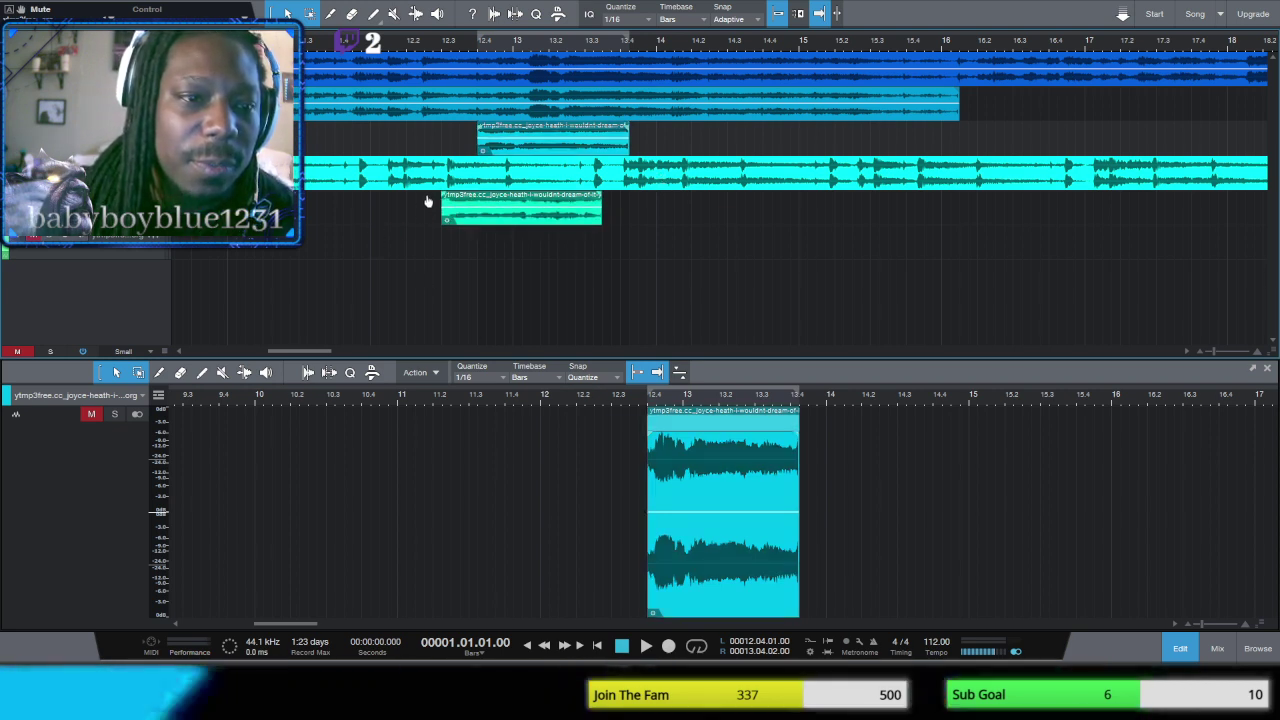
{"action": "left_click", "coordinate": [496, 222]}
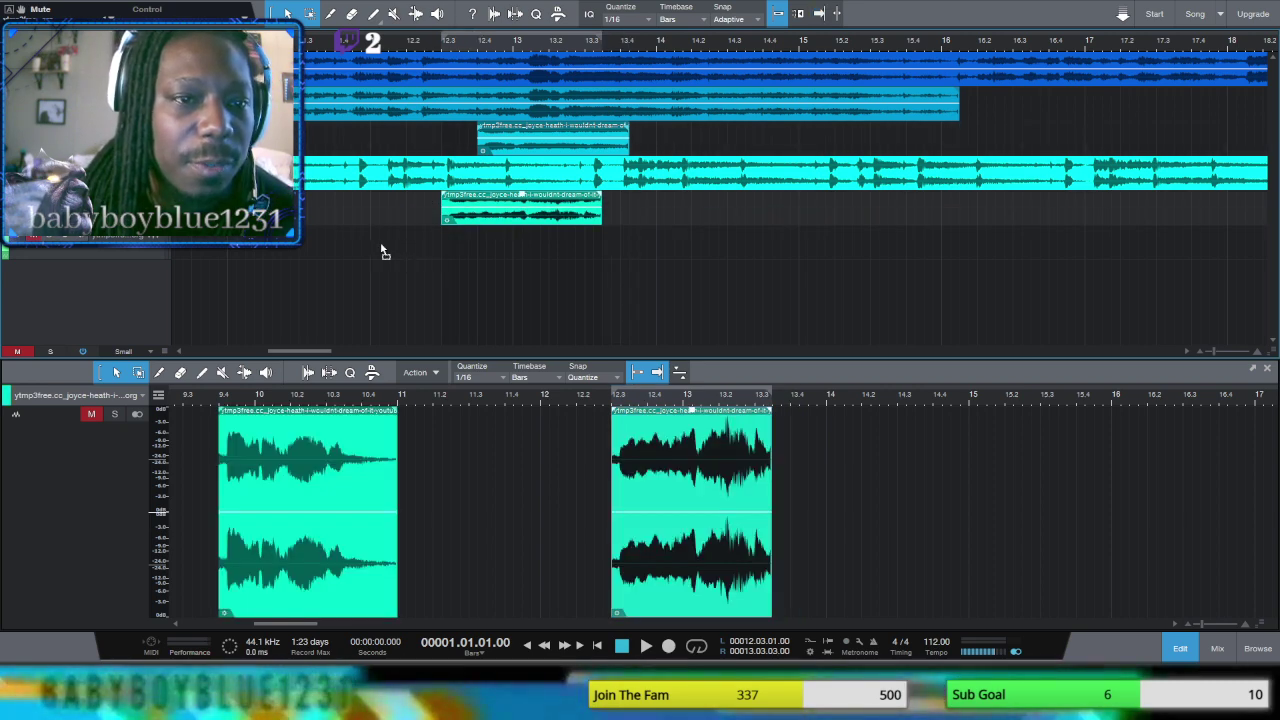
{"action": "left_click_drag", "start_coordinate": [381, 251], "coordinate": [381, 251]}
{"action": "left_click", "coordinate": [531, 143]}
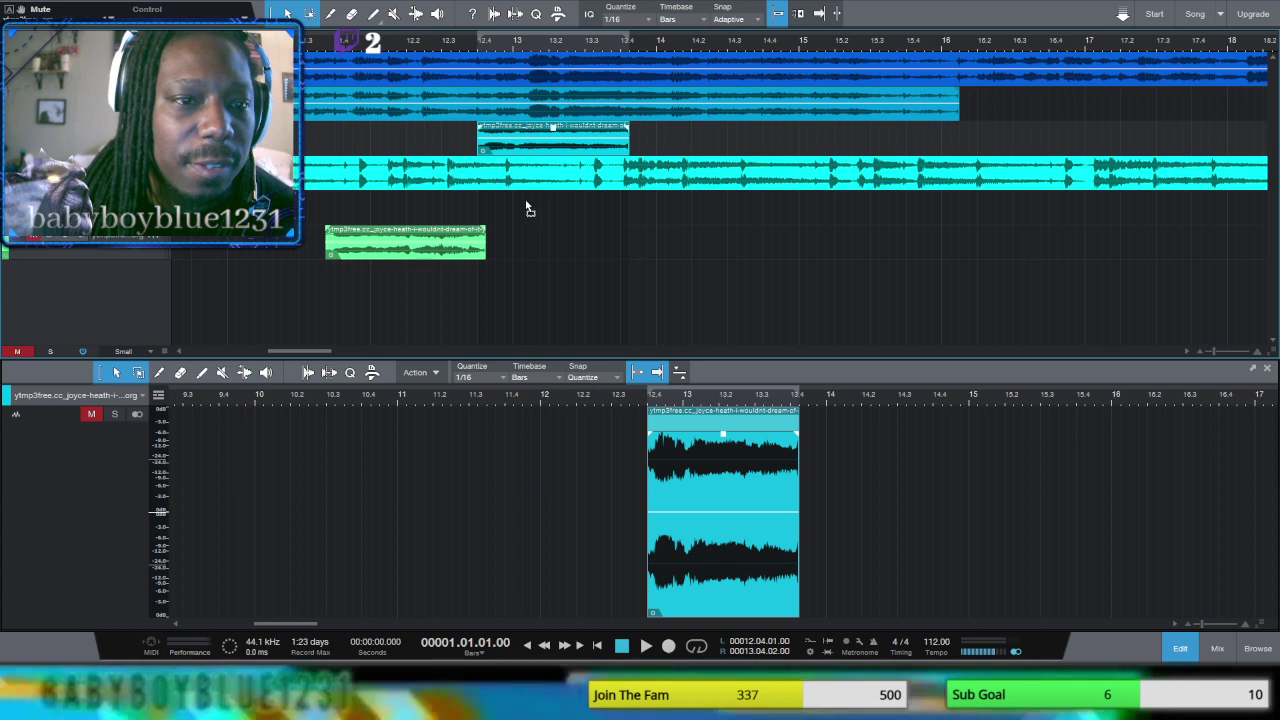
{"action": "left_click_drag", "start_coordinate": [528, 208], "coordinate": [525, 290]}
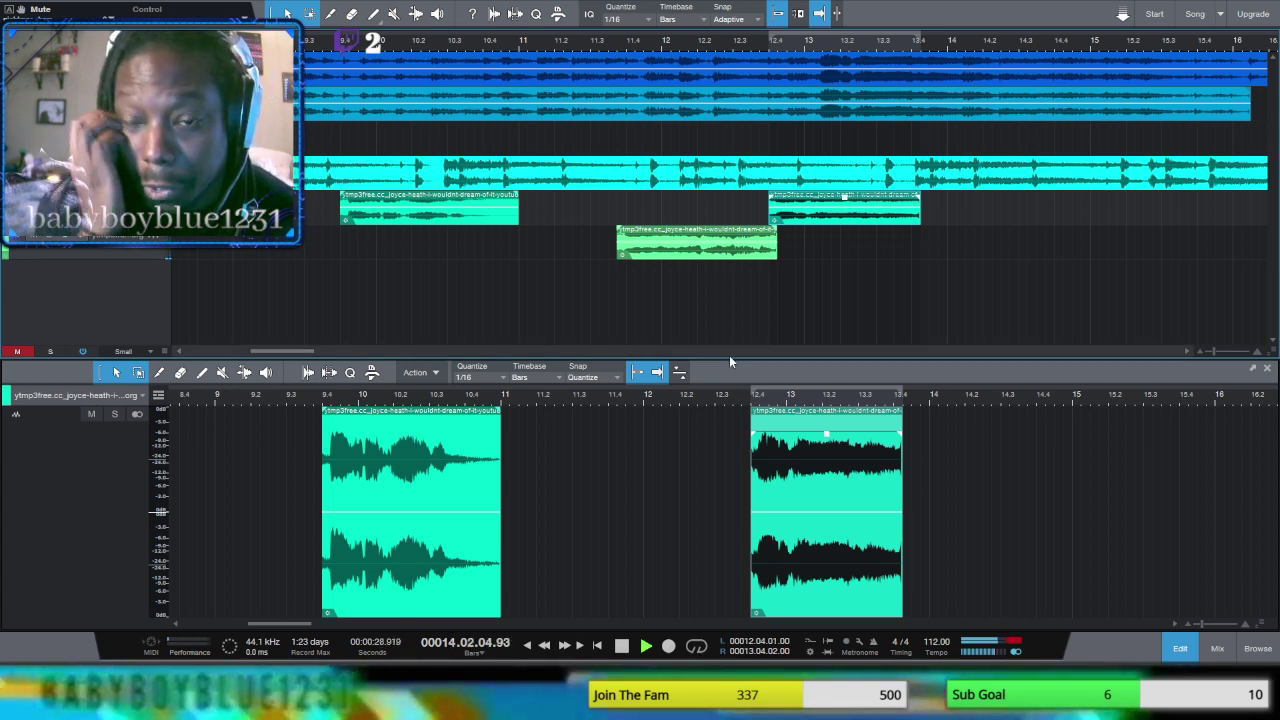
Step: Replay the moved clips between bars 9 and 14 several times, then stop playback near the end of bar 10
{"action": "left_click", "coordinate": [544, 646]}
{"action": "left_click", "coordinate": [544, 646]}
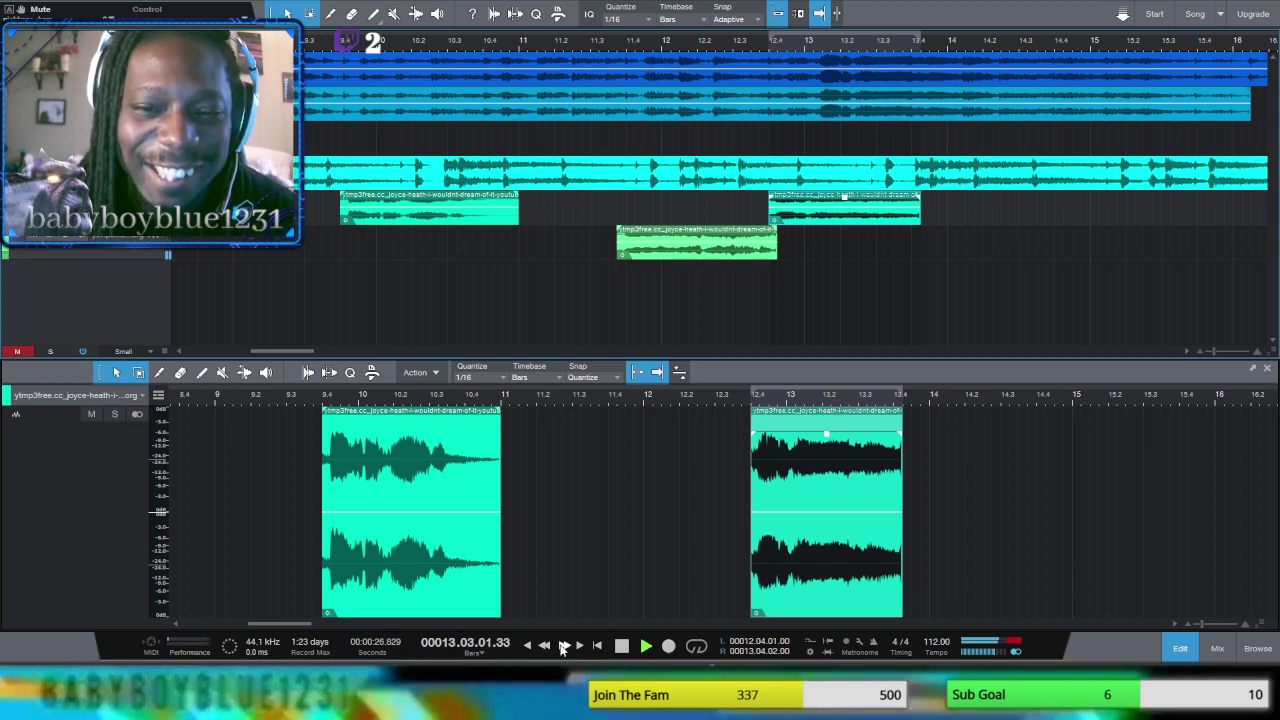
{"action": "left_click", "coordinate": [563, 647]}
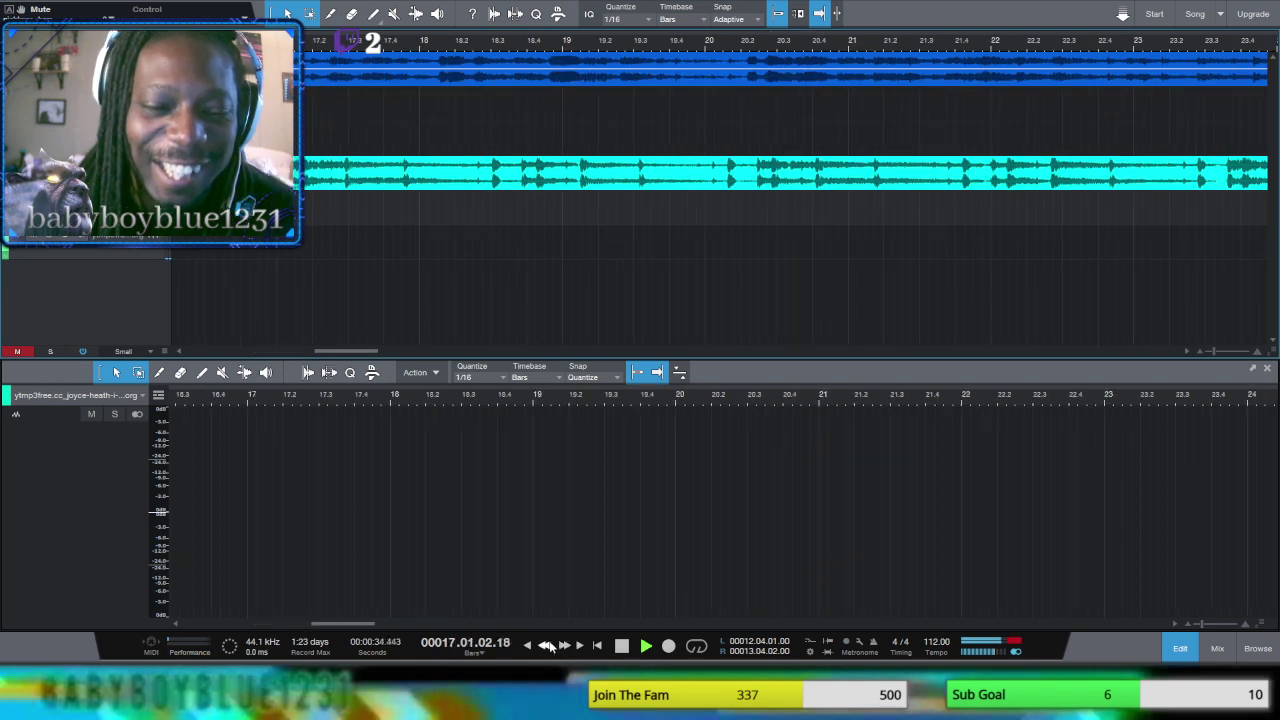
{"action": "left_click", "coordinate": [548, 646]}
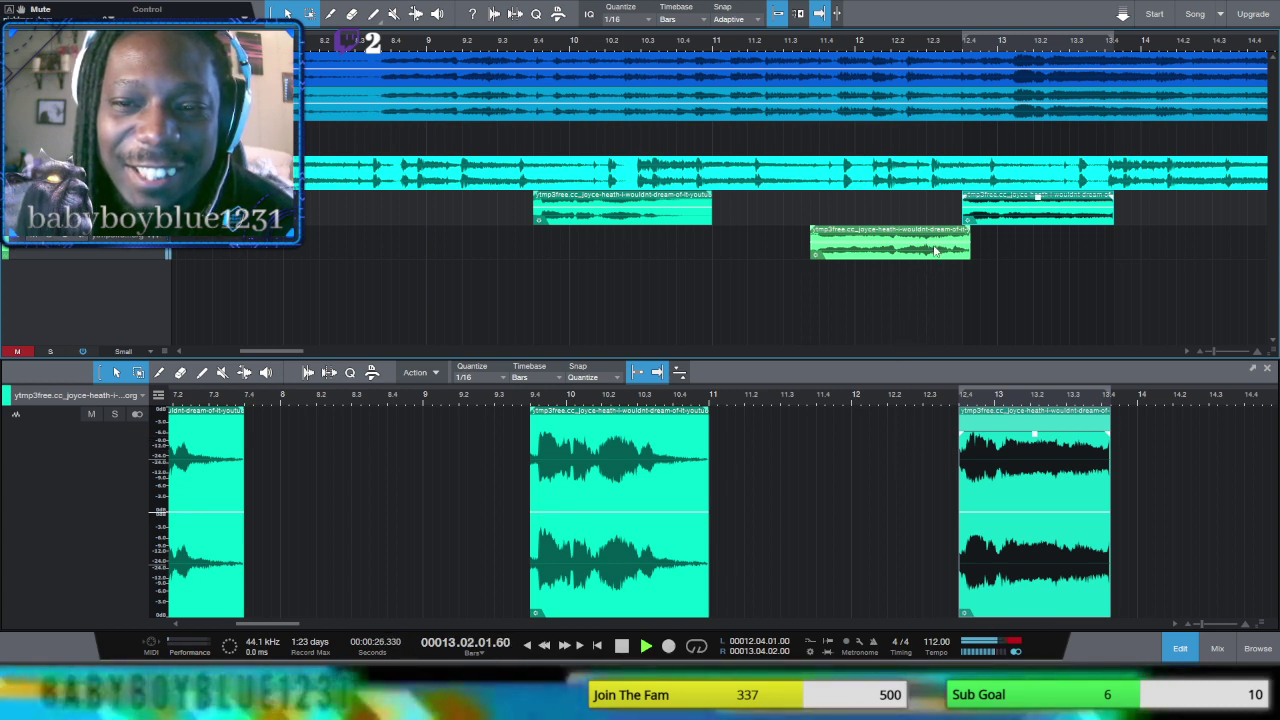
{"action": "left_click", "coordinate": [544, 645]}
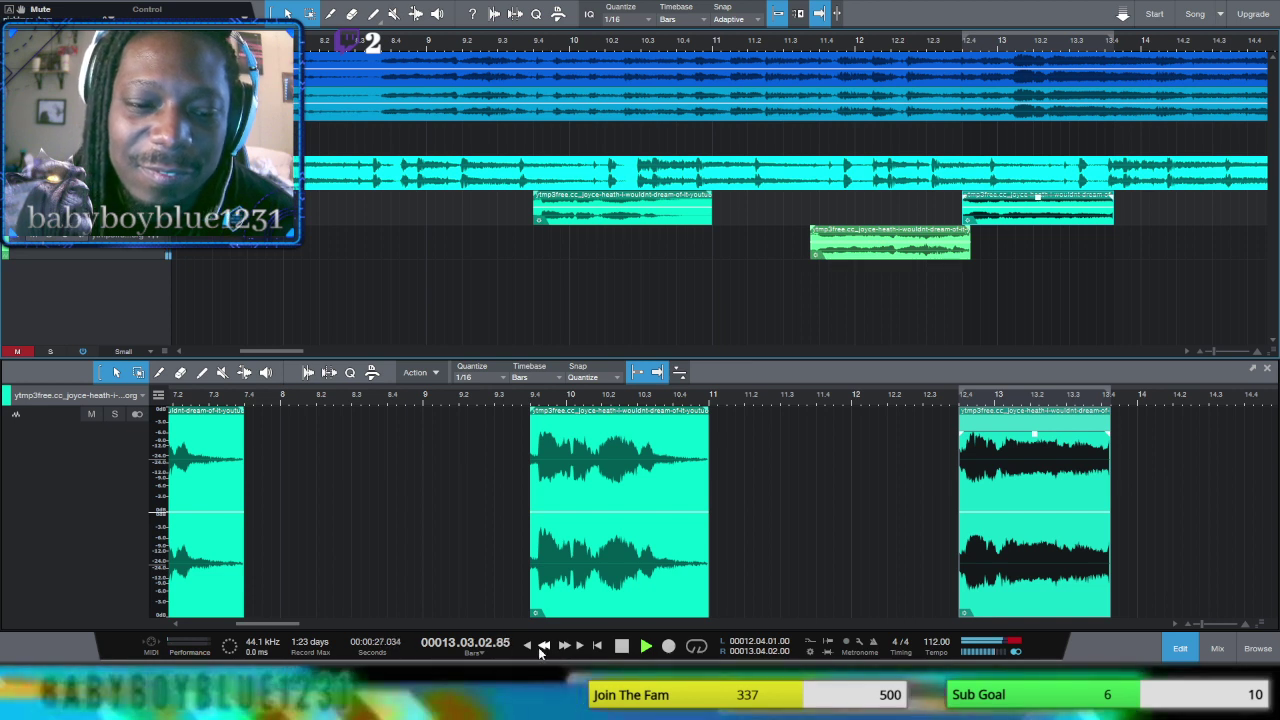
{"action": "left_click", "coordinate": [543, 646]}
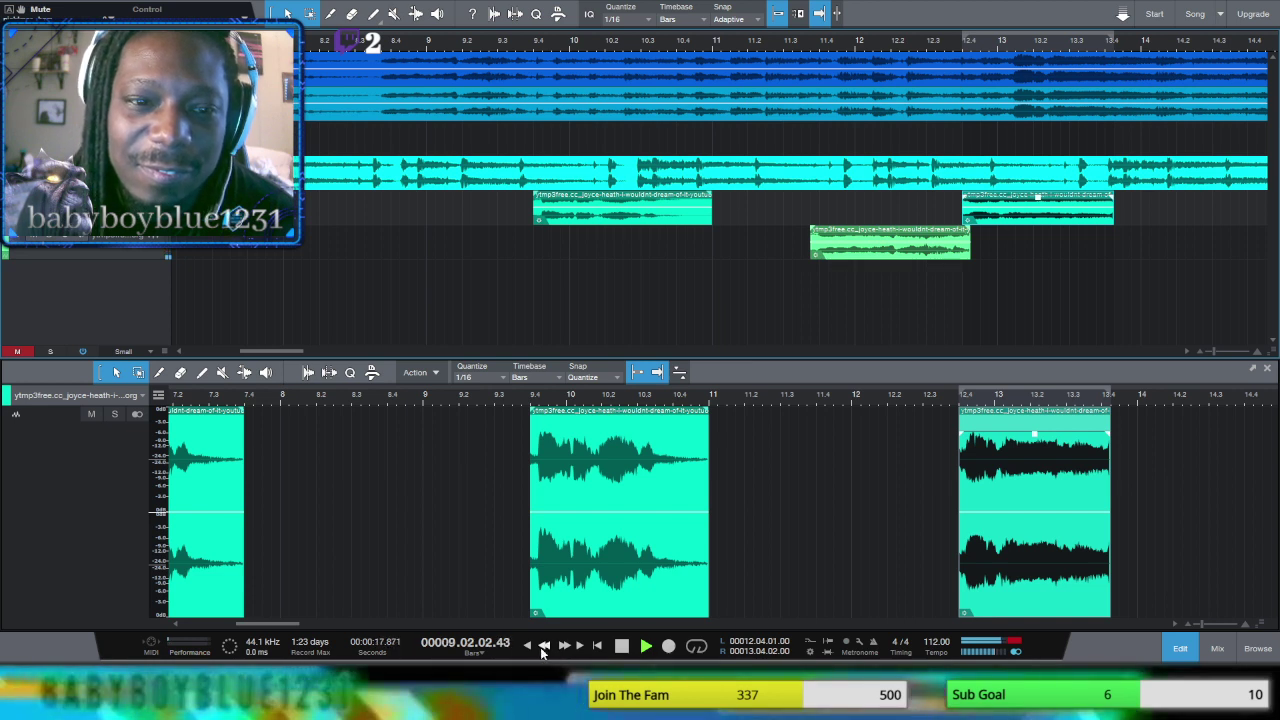
{"action": "left_click", "coordinate": [621, 646]}
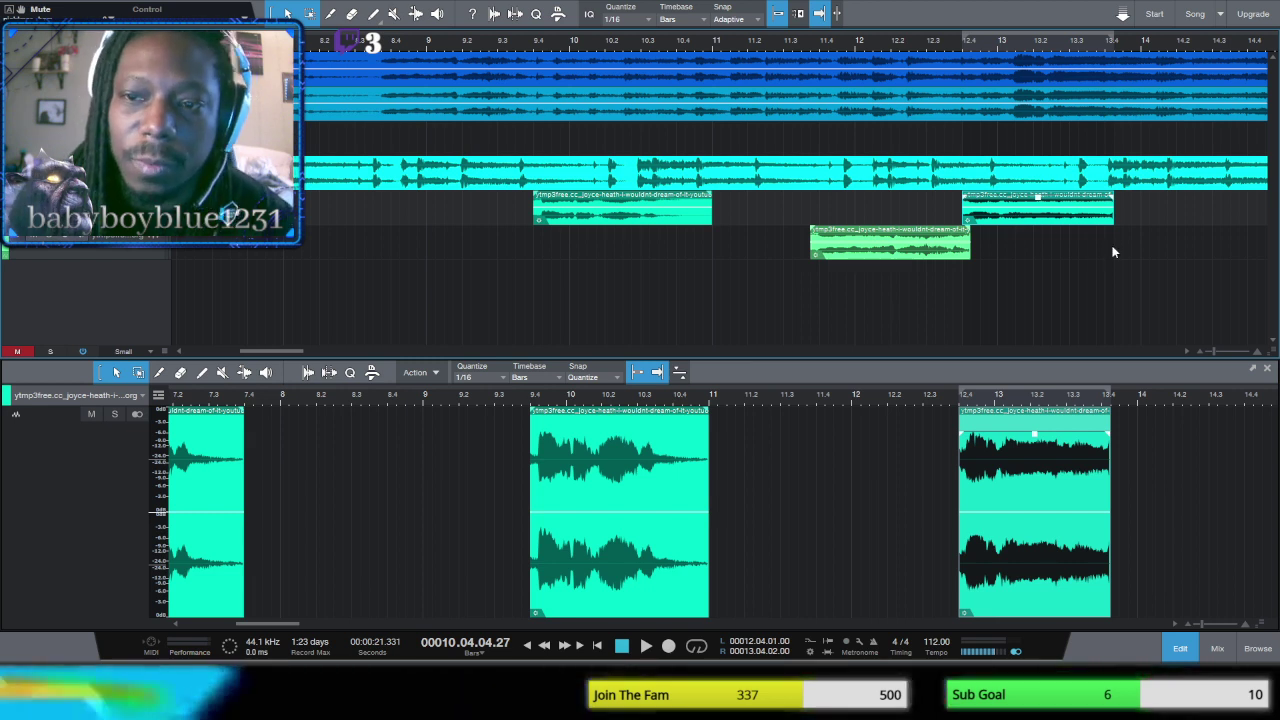
Step: Deselect the clips and replay bars 11 to 13 to check the transition from the track 6 clip to the track 5 clip
{"action": "left_click", "coordinate": [788, 247]}
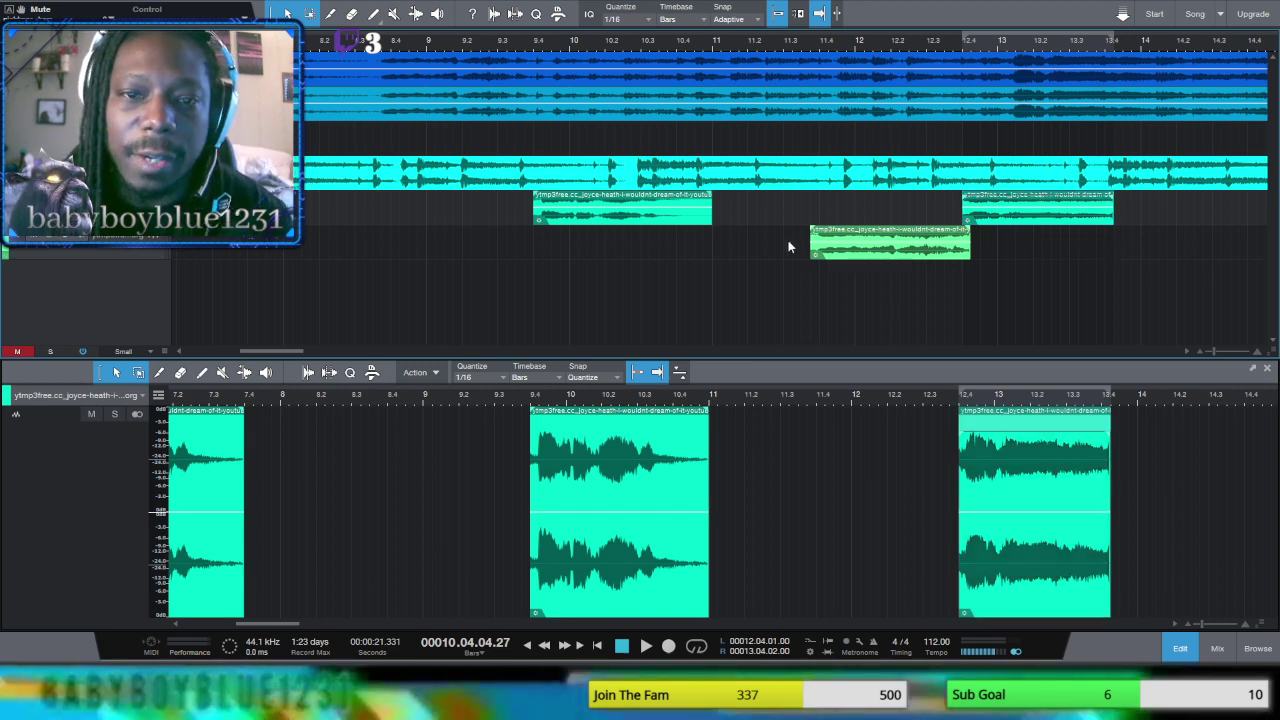
{"action": "left_click", "coordinate": [544, 645]}
{"action": "left_click", "coordinate": [646, 646]}
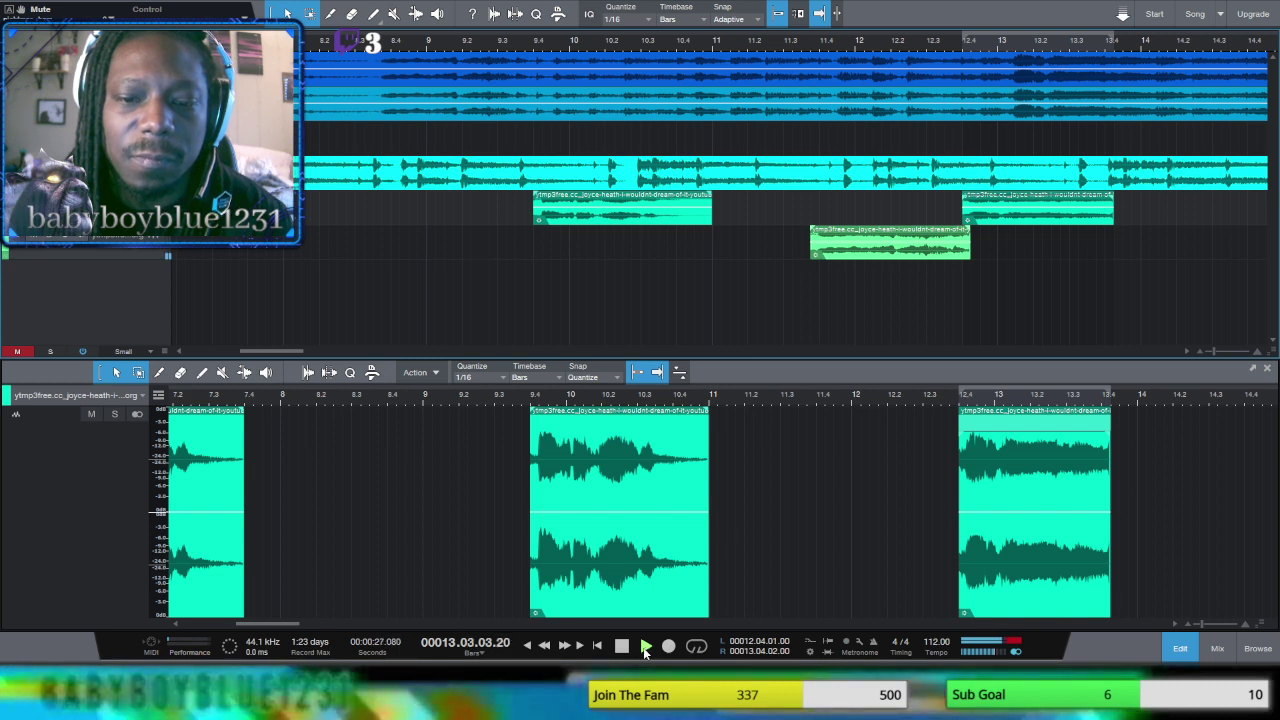
{"action": "left_click", "coordinate": [621, 645]}
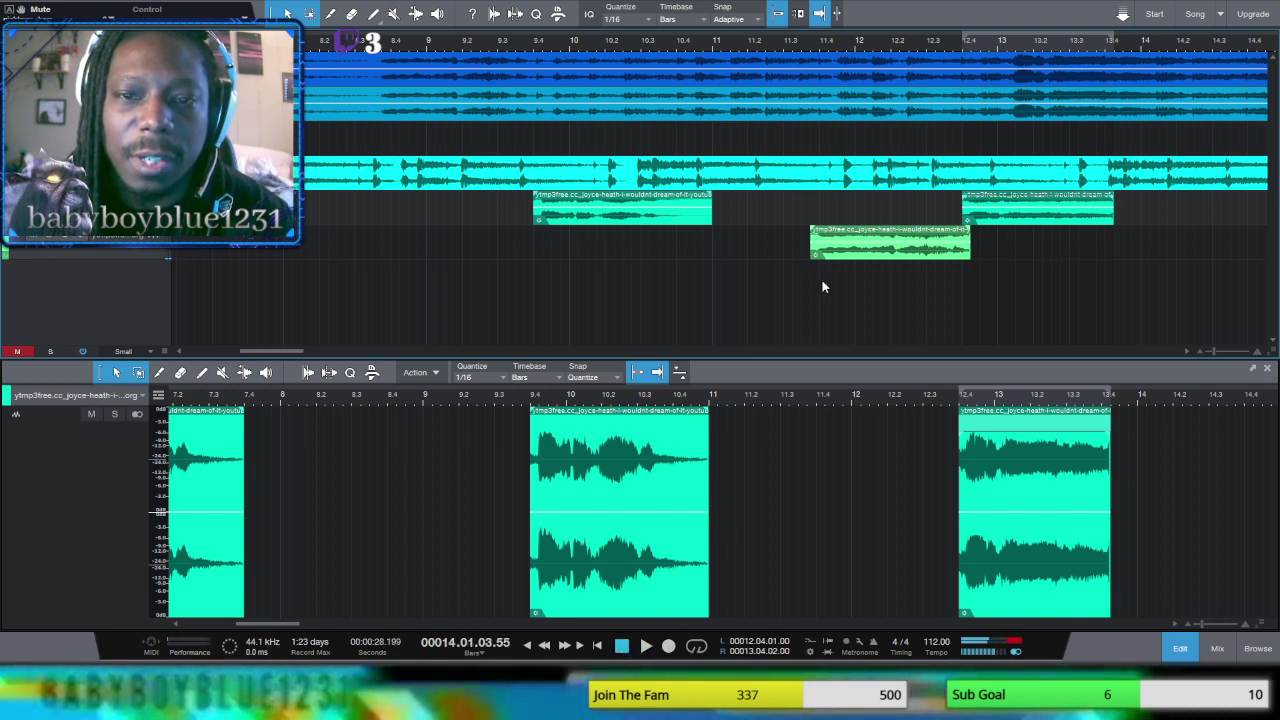
{"action": "left_click", "coordinate": [544, 646]}
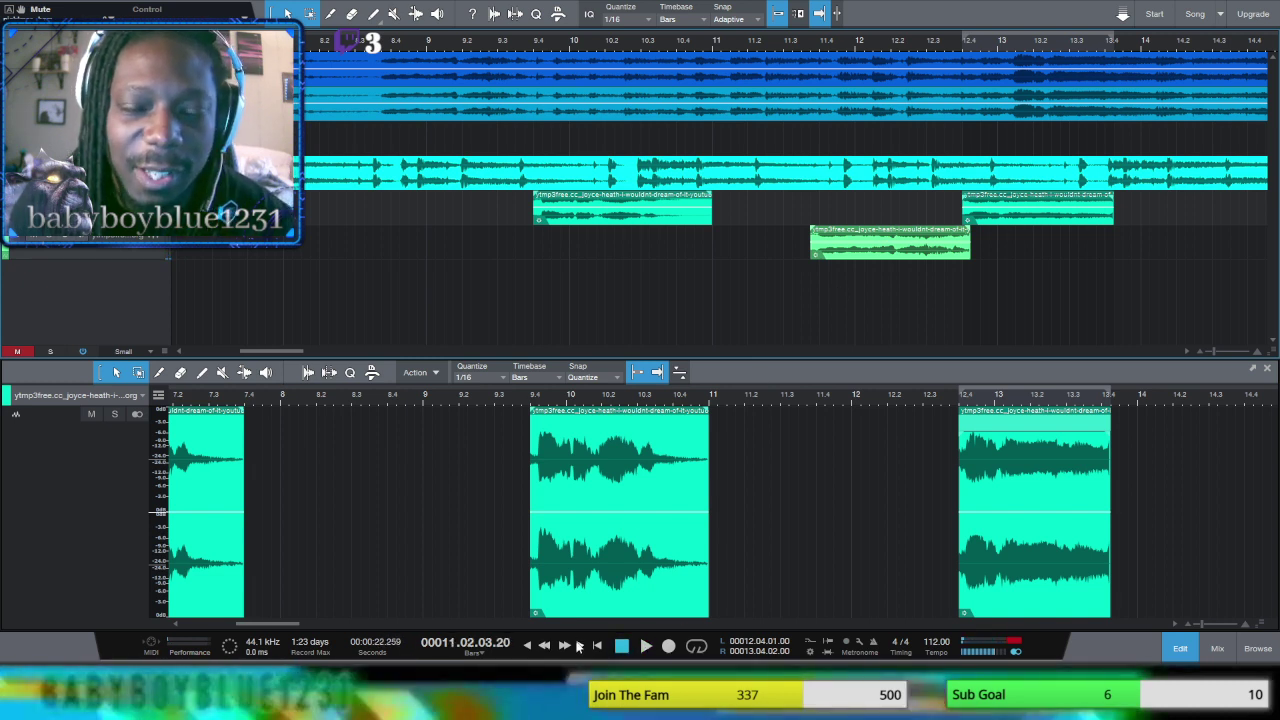
{"action": "left_click", "coordinate": [644, 646]}
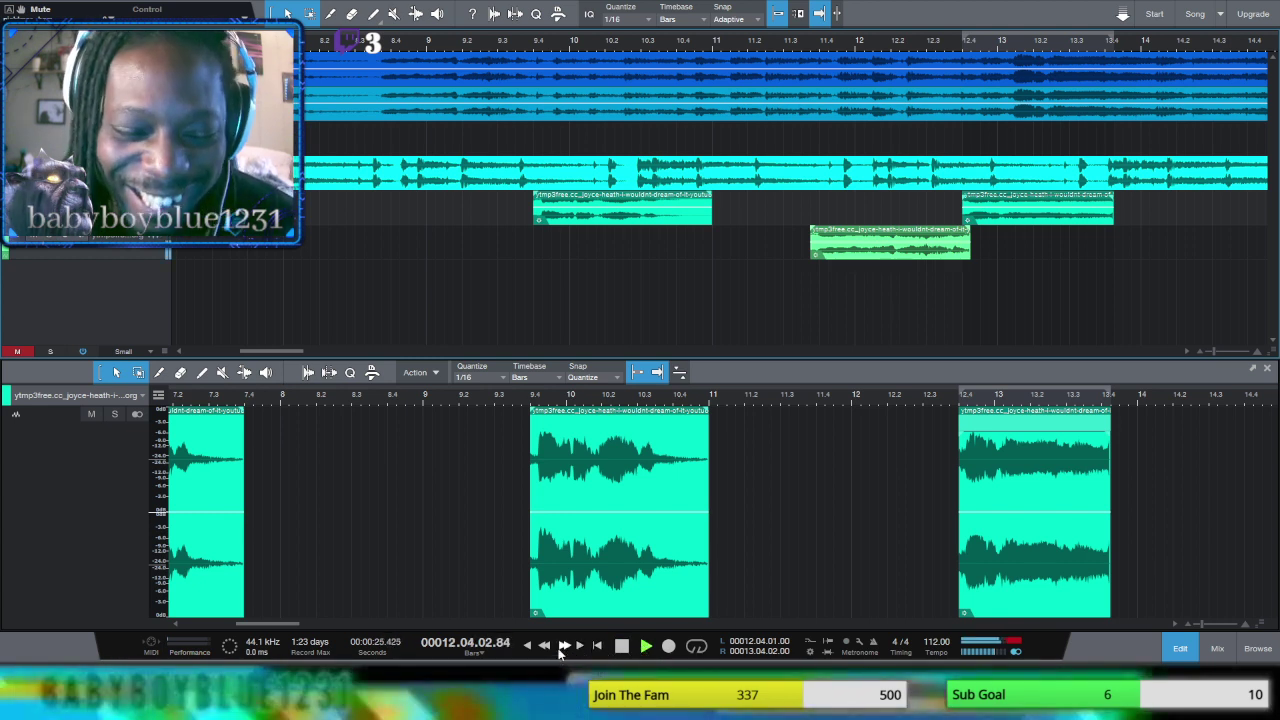
{"action": "left_click_drag", "start_coordinate": [545, 645], "coordinate": [546, 648]}
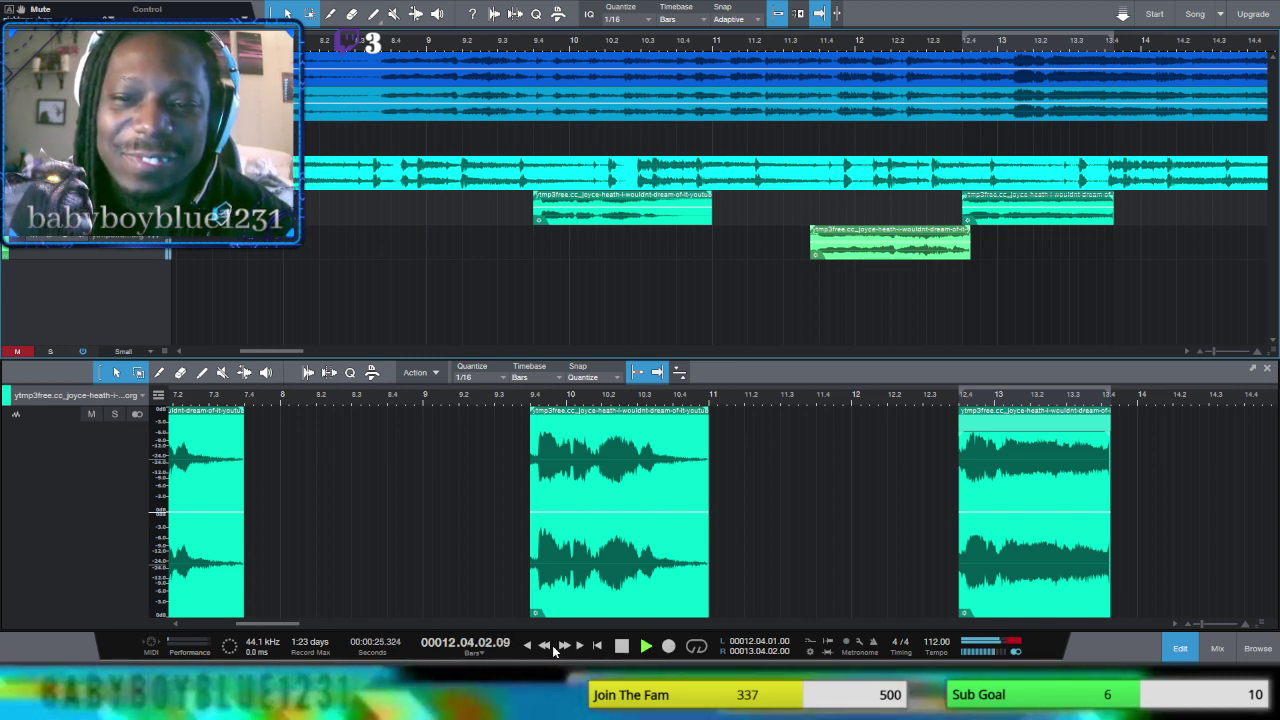
{"action": "key", "text": "space"}
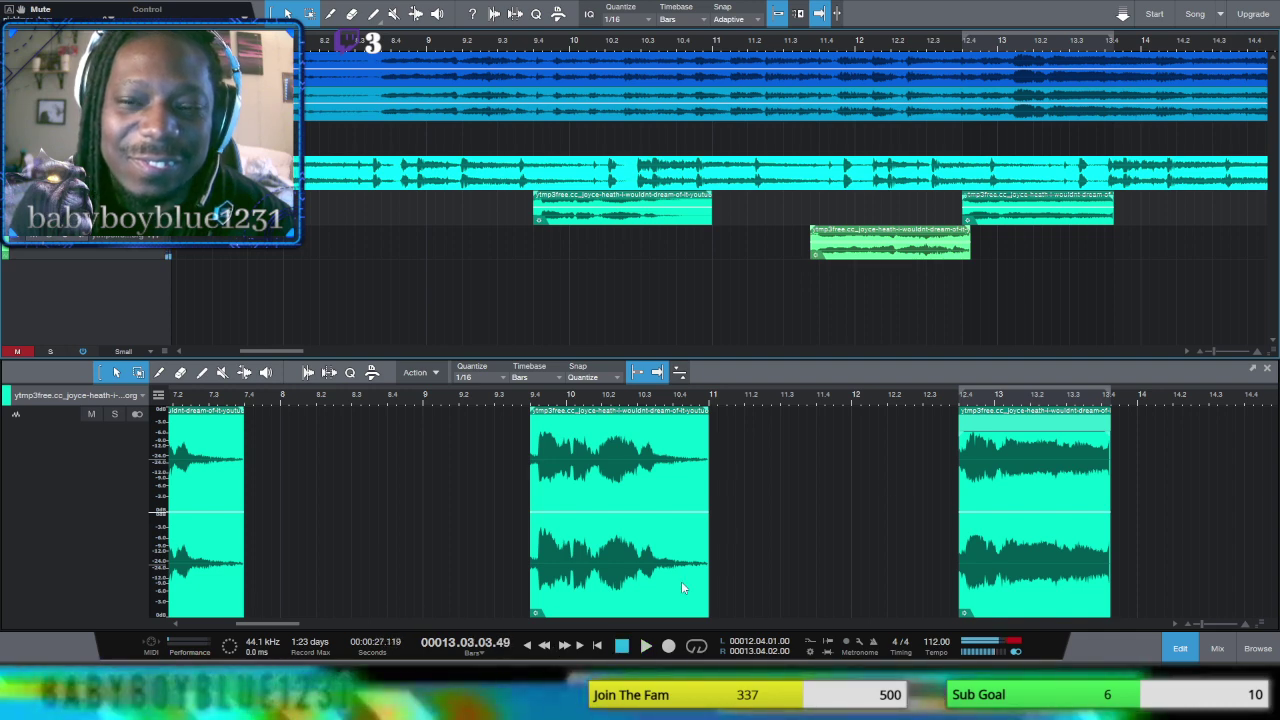
Step: Move the track 6 clip up to track 5 at 11.03.04, and play from about 7.02 through to bar 14
{"action": "left_click_drag", "start_coordinate": [937, 231], "coordinate": [947, 212]}
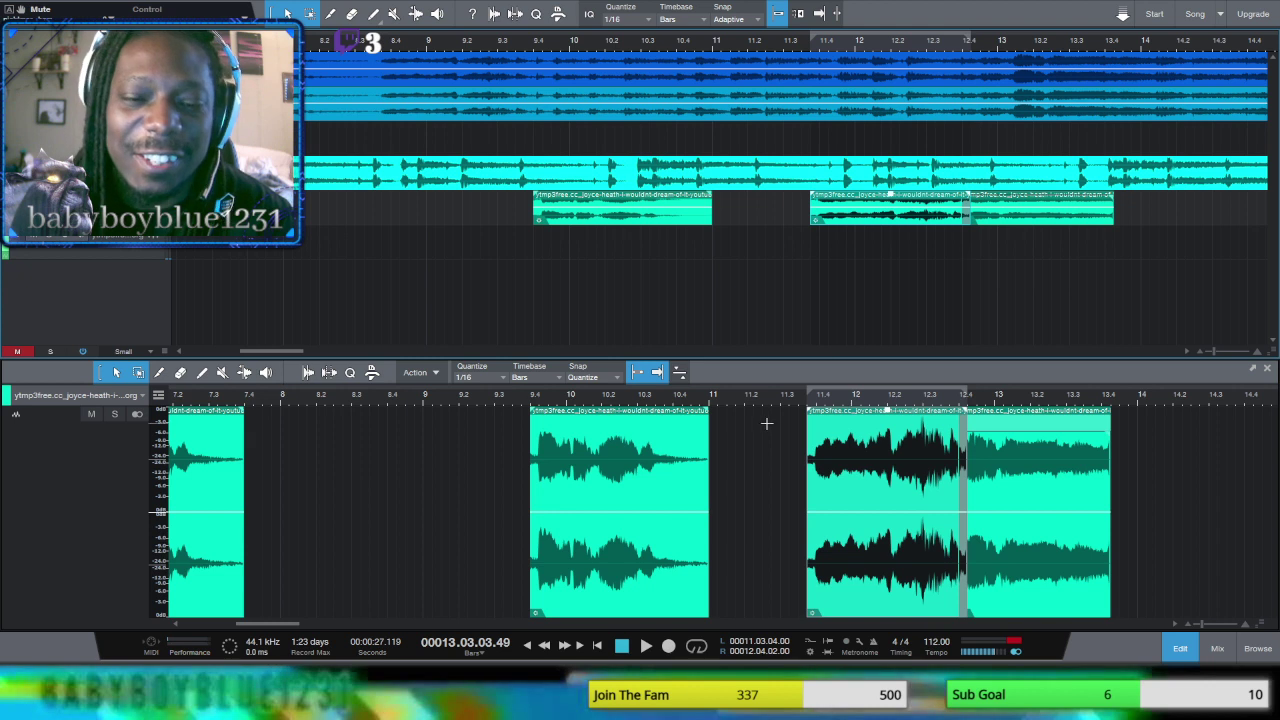
{"action": "left_click", "coordinate": [544, 646]}
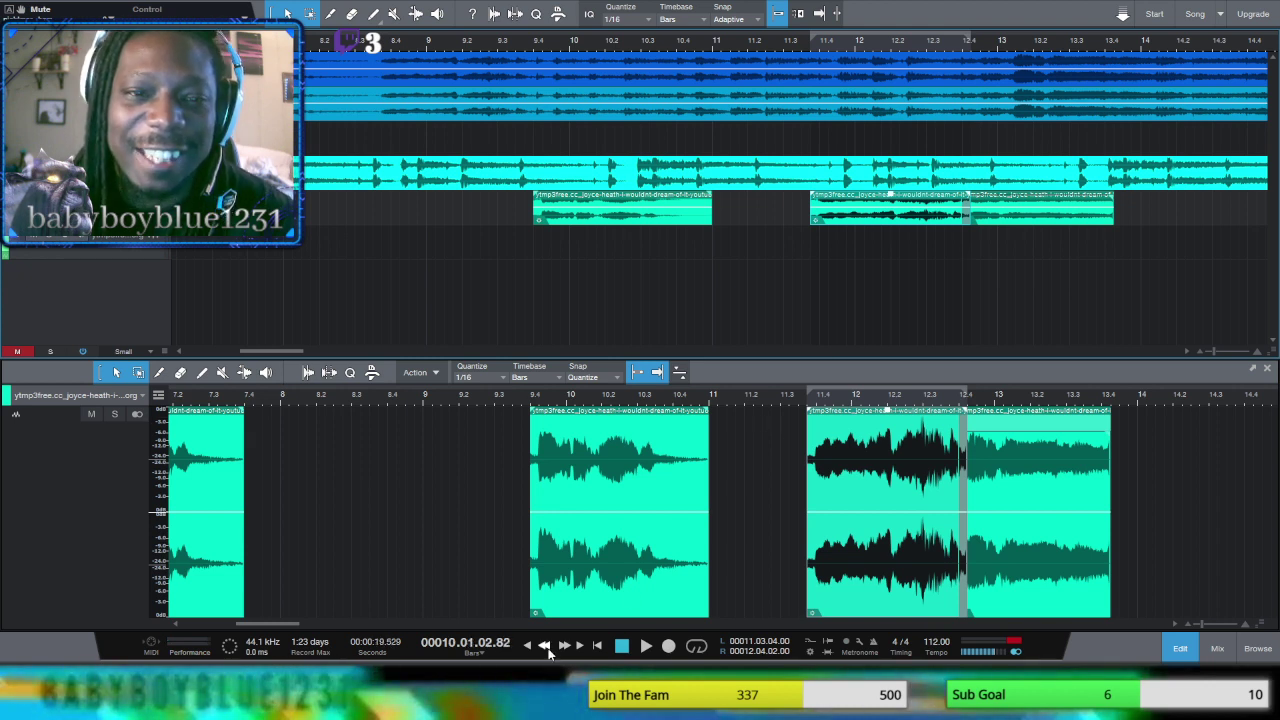
{"action": "left_click", "coordinate": [544, 646]}
{"action": "left_click", "coordinate": [544, 646]}
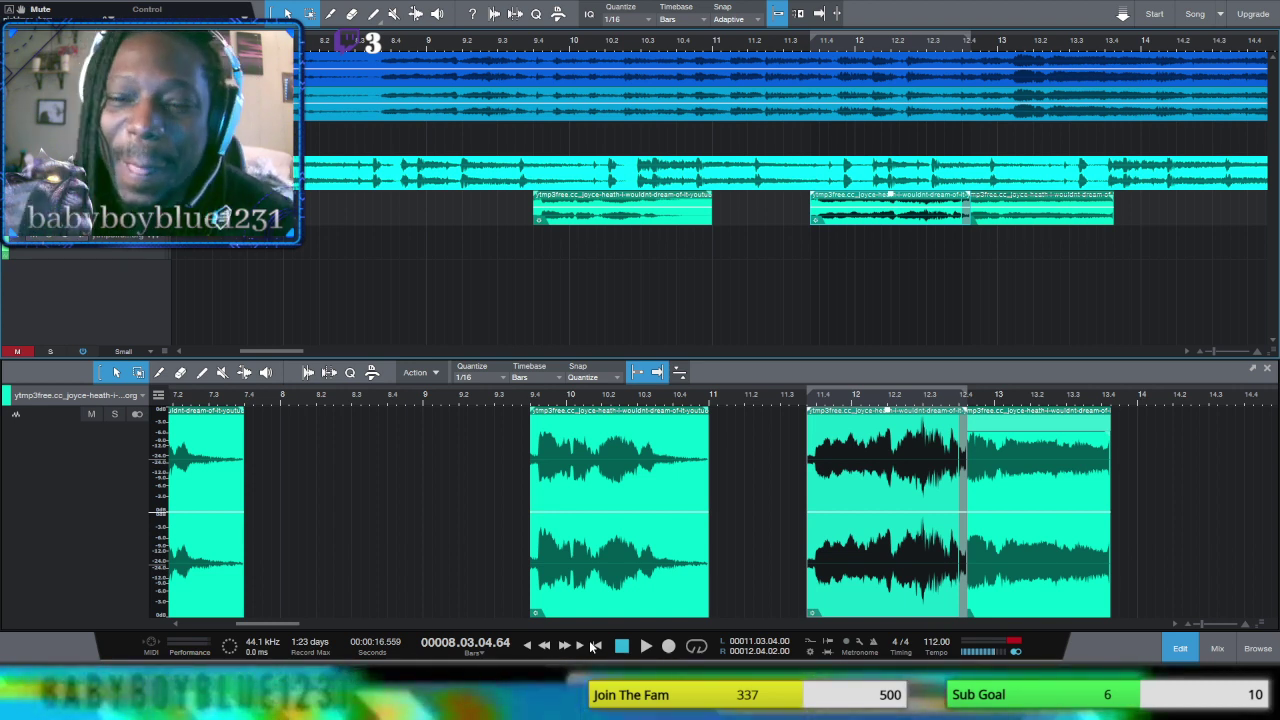
{"action": "left_click", "coordinate": [647, 647]}
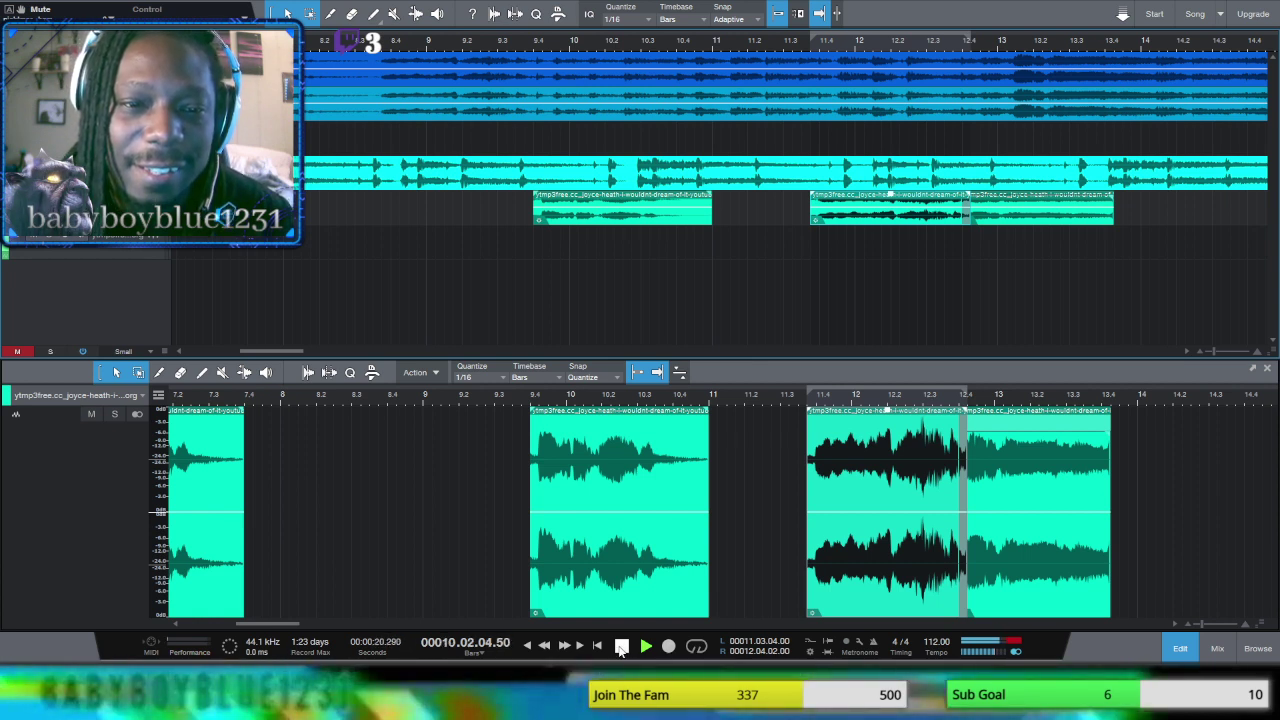
{"action": "left_click", "coordinate": [621, 647]}
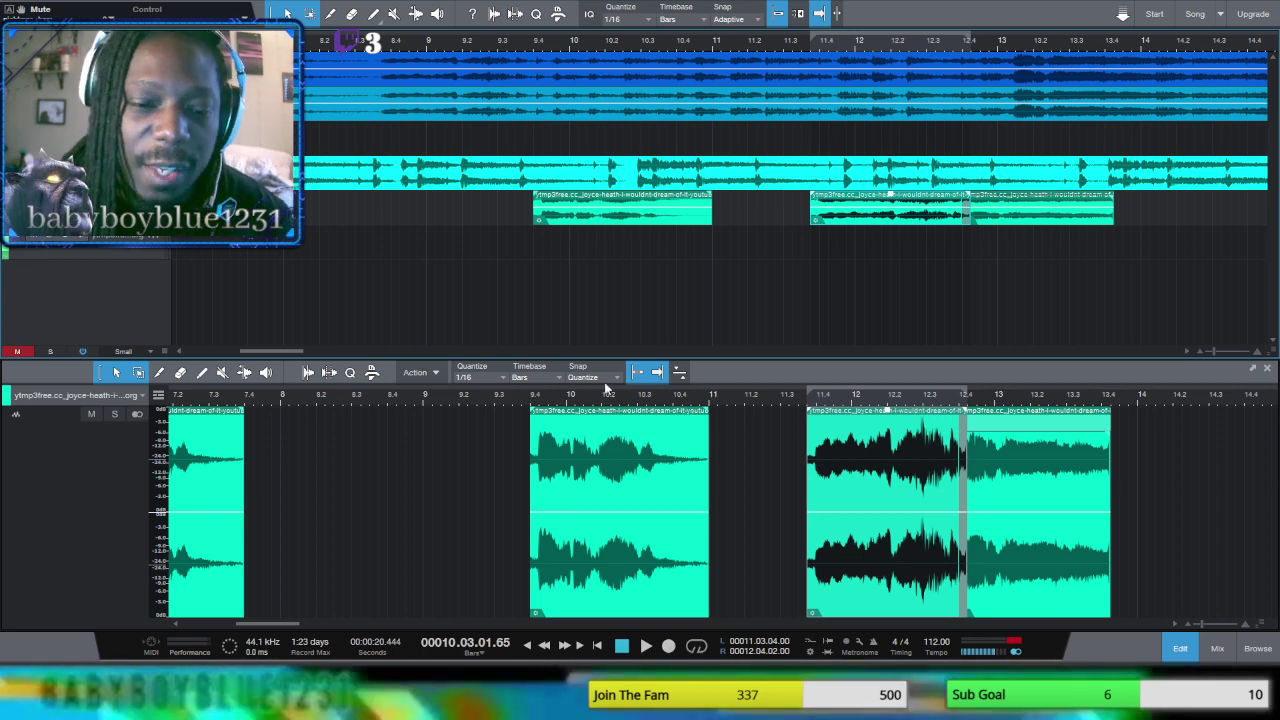
{"action": "left_click", "coordinate": [541, 648]}
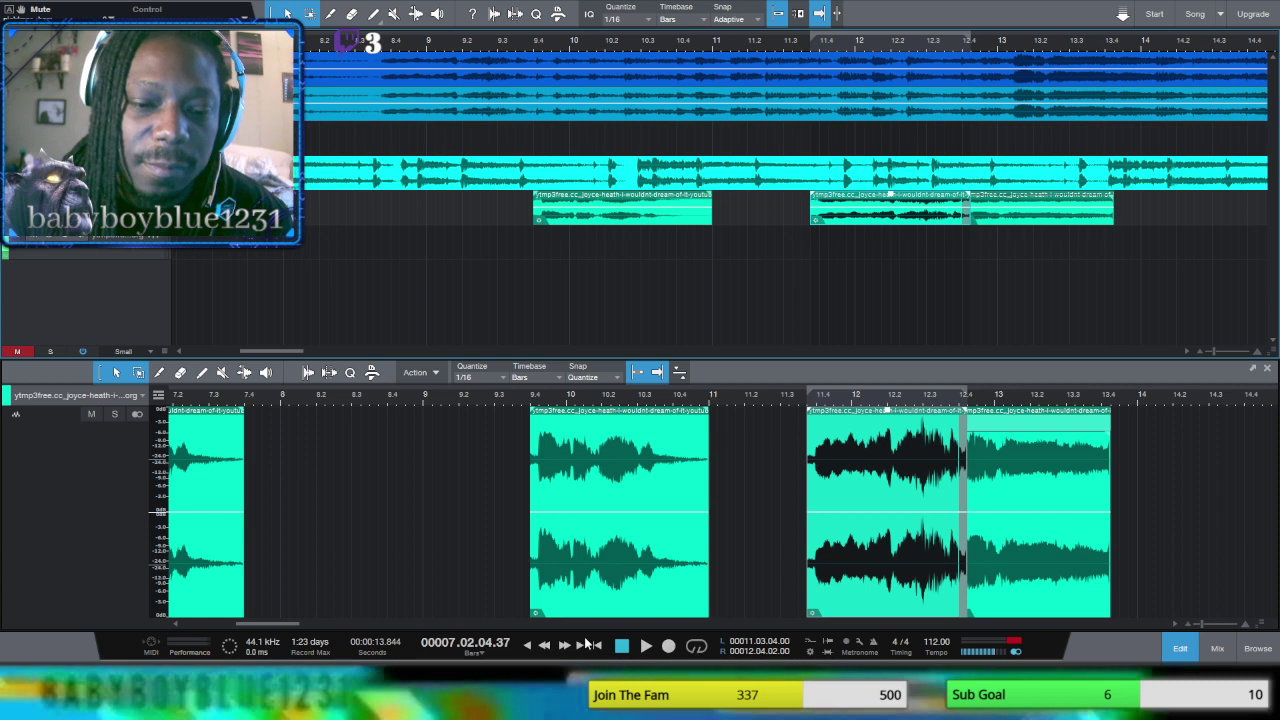
{"action": "left_click", "coordinate": [645, 646]}
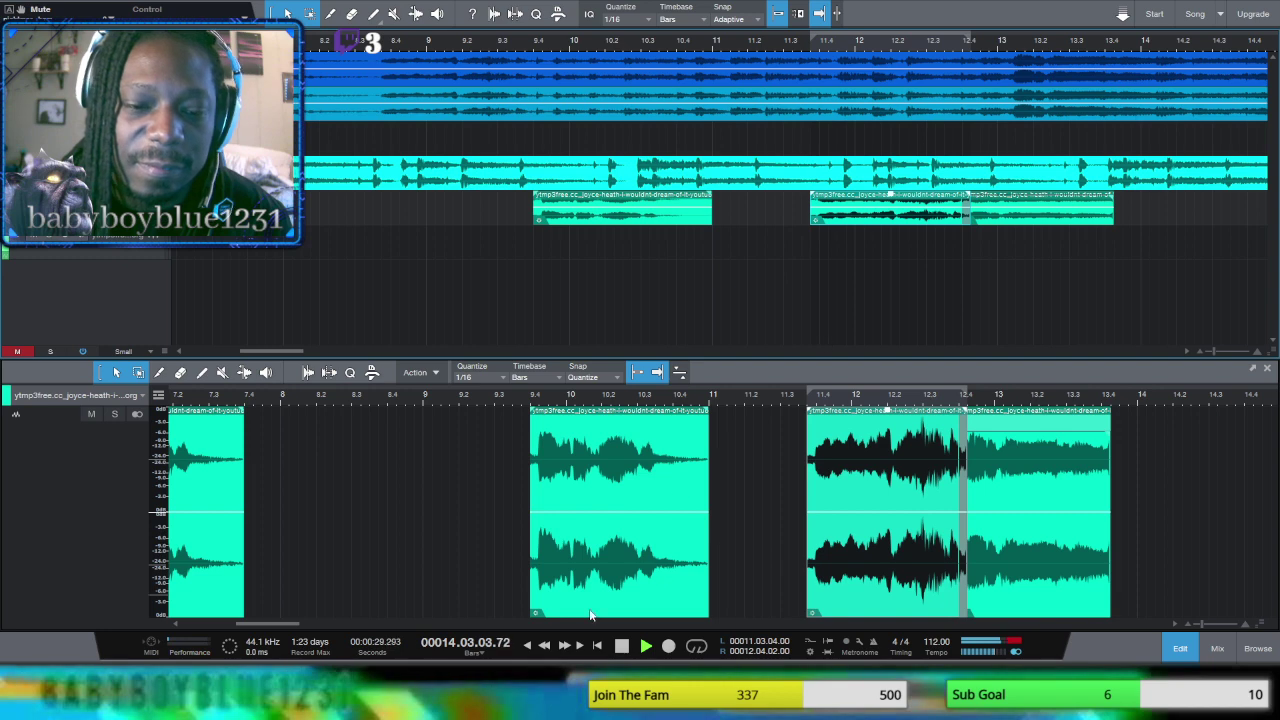
Step: Rewind repeatedly during playback to check the overlap between the two track 5 clips around bars 12 and 13
{"action": "left_click", "coordinate": [545, 646]}
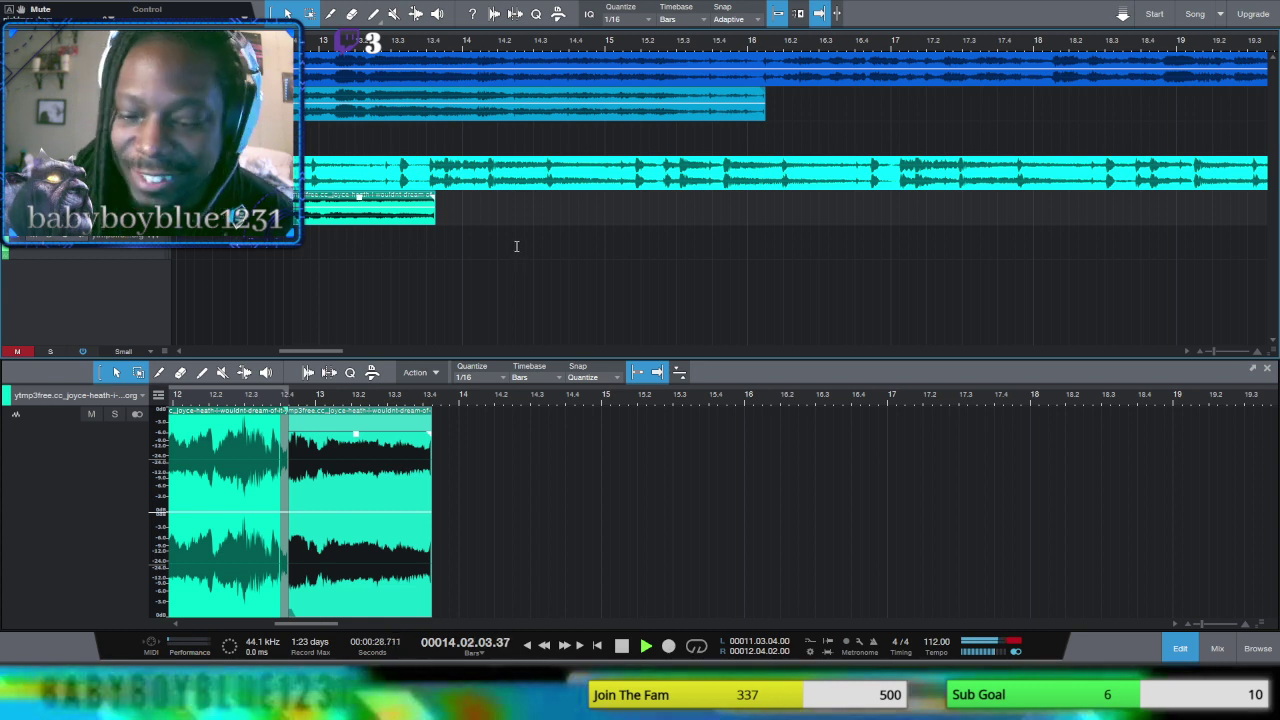
{"action": "left_click", "coordinate": [545, 647]}
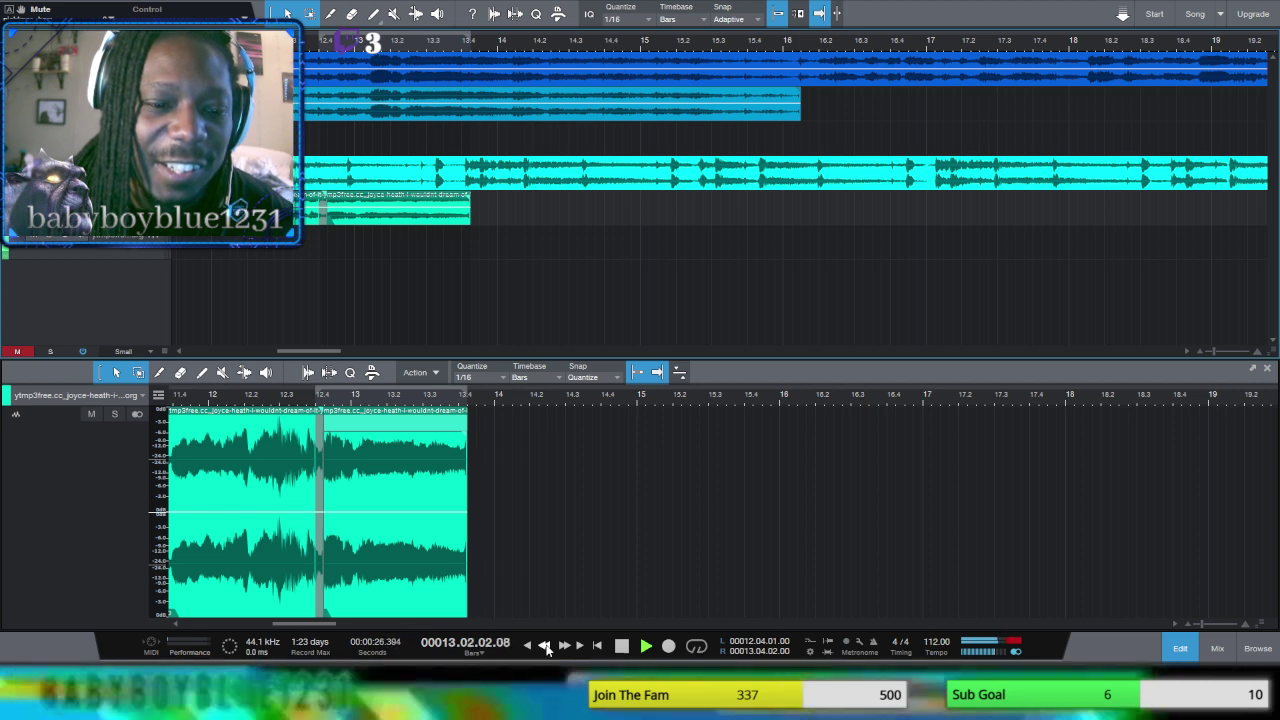
{"action": "left_click", "coordinate": [545, 647]}
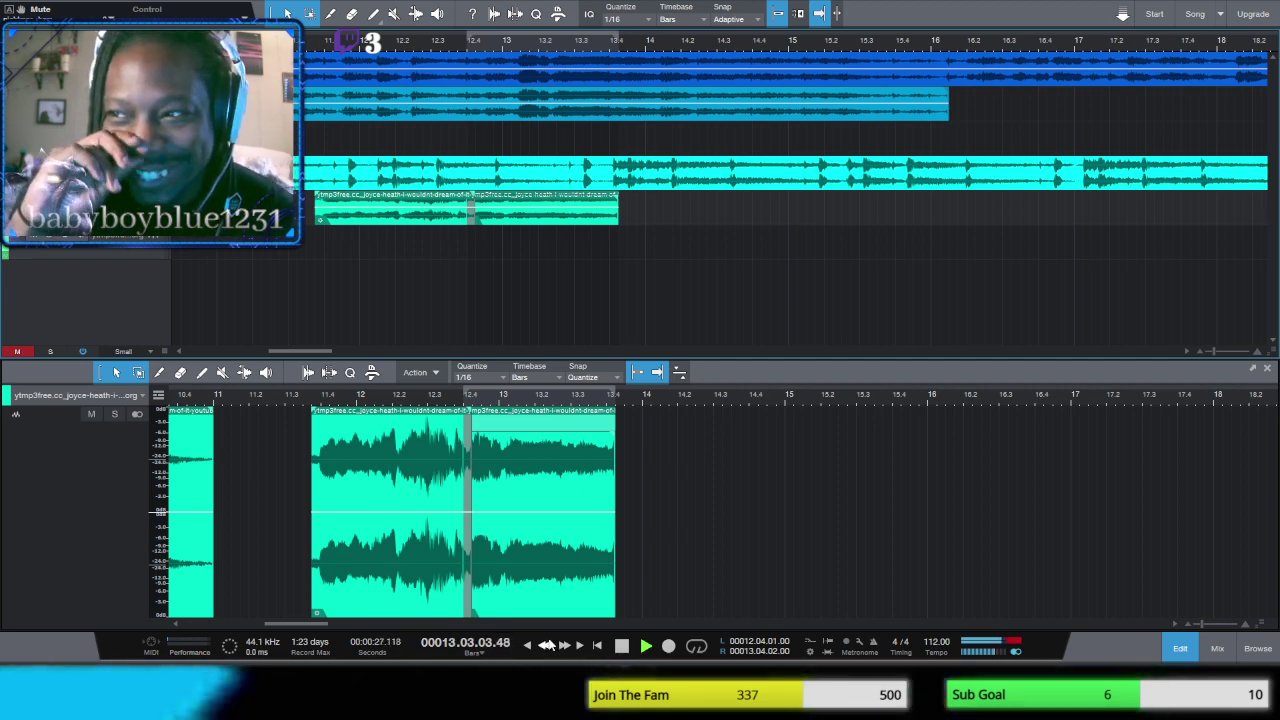
{"action": "left_click", "coordinate": [546, 646]}
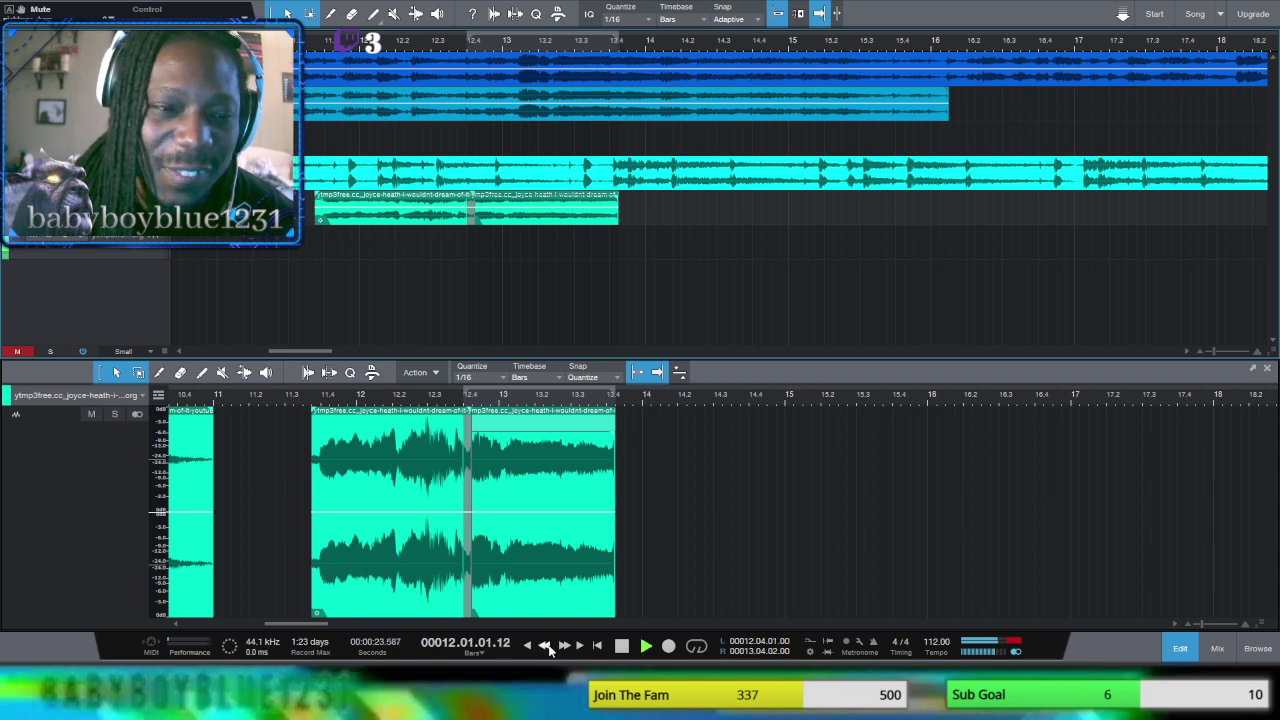
{"action": "left_click", "coordinate": [546, 646]}
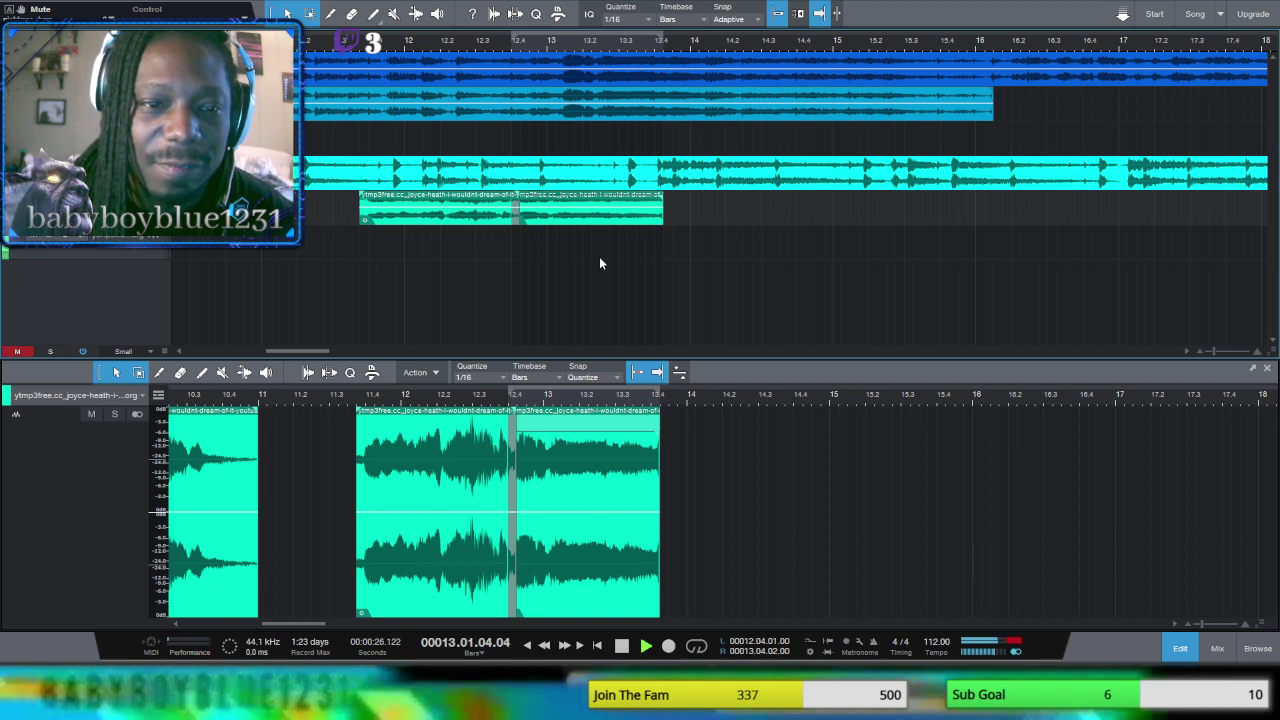
{"action": "left_click", "coordinate": [543, 646]}
{"action": "left_click", "coordinate": [543, 646]}
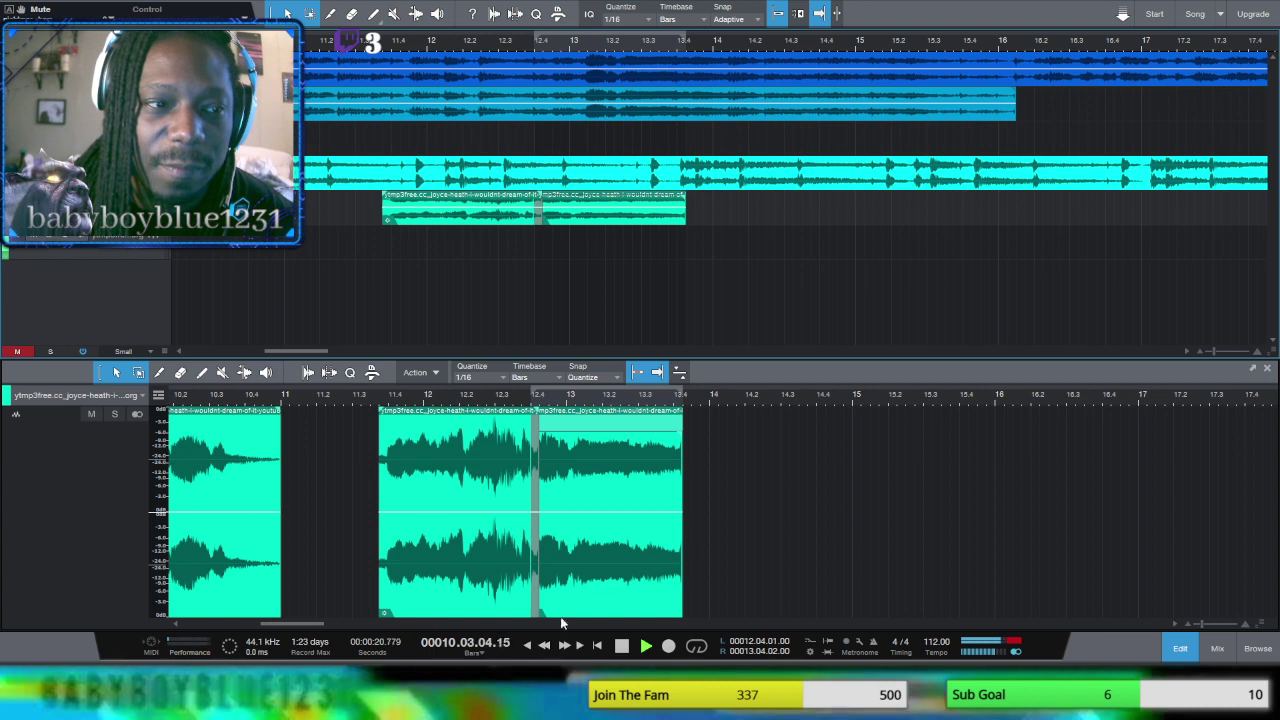
Step: Select the track 5 clip at 12.04.01, let the song play on to bar 18, and rewind to replay bar 13
{"action": "left_click", "coordinate": [612, 218]}
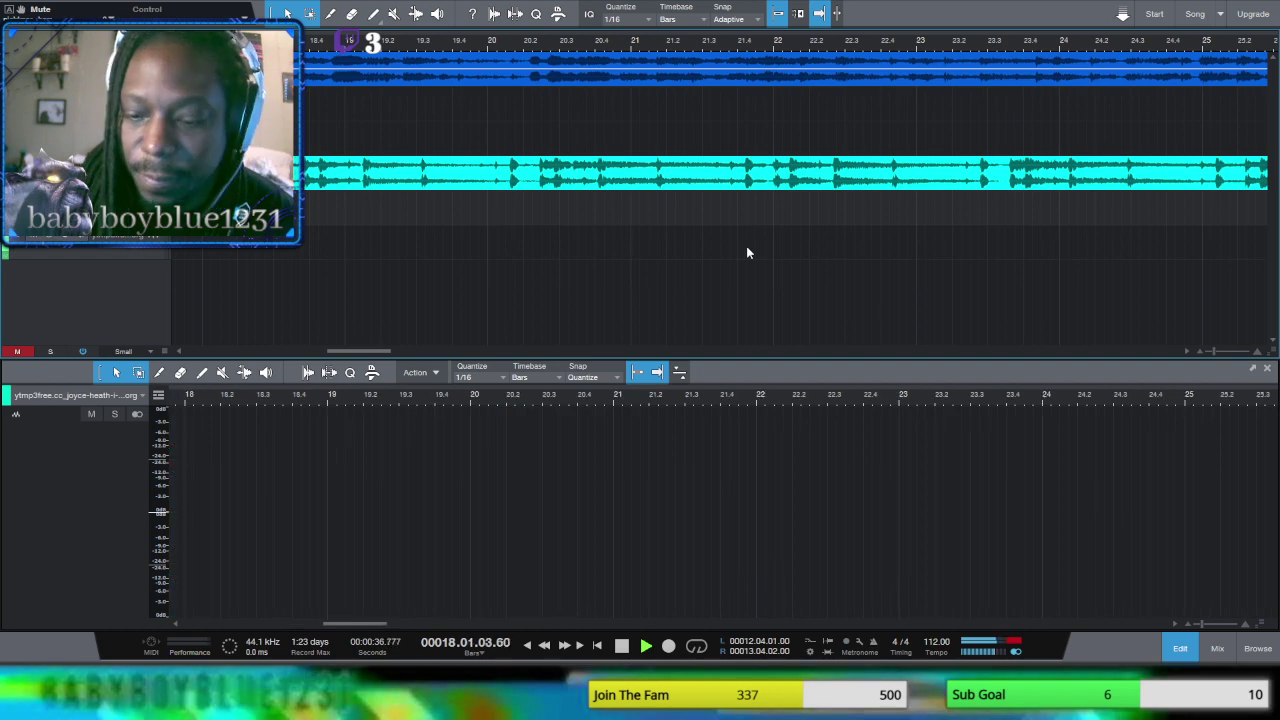
{"action": "left_click", "coordinate": [545, 646]}
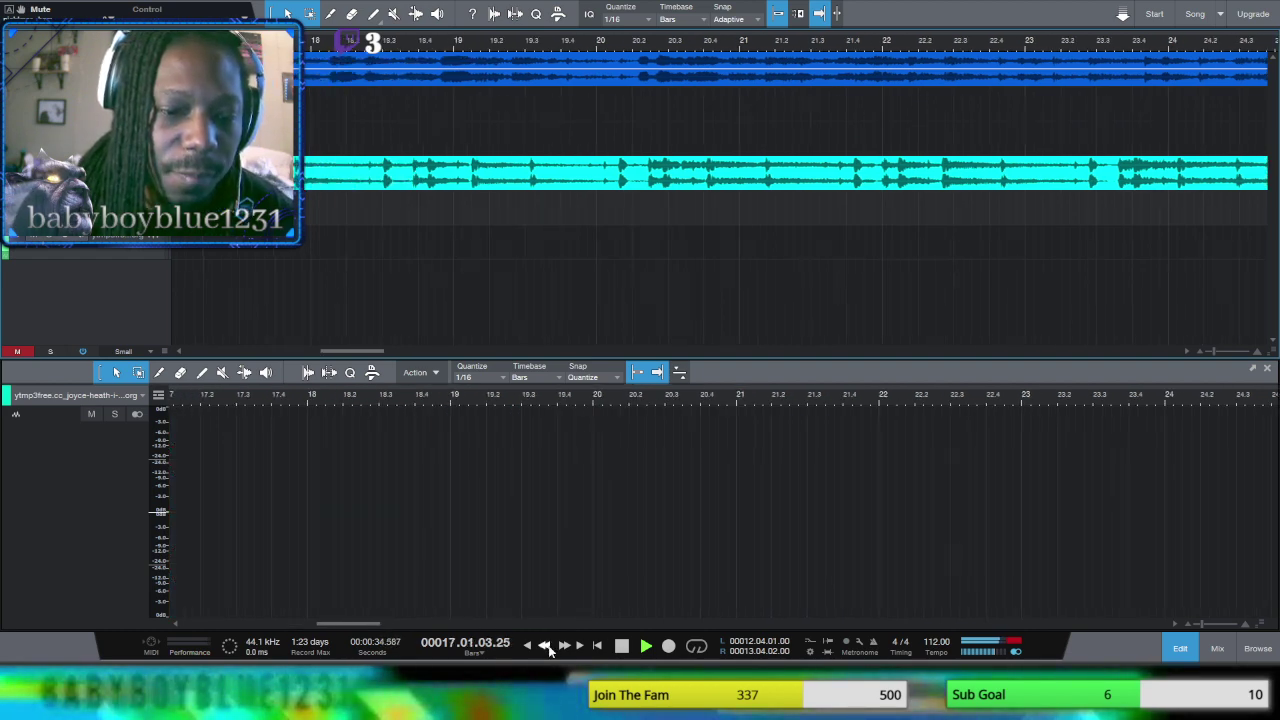
{"action": "left_click", "coordinate": [545, 646]}
{"action": "left_click", "coordinate": [545, 646]}
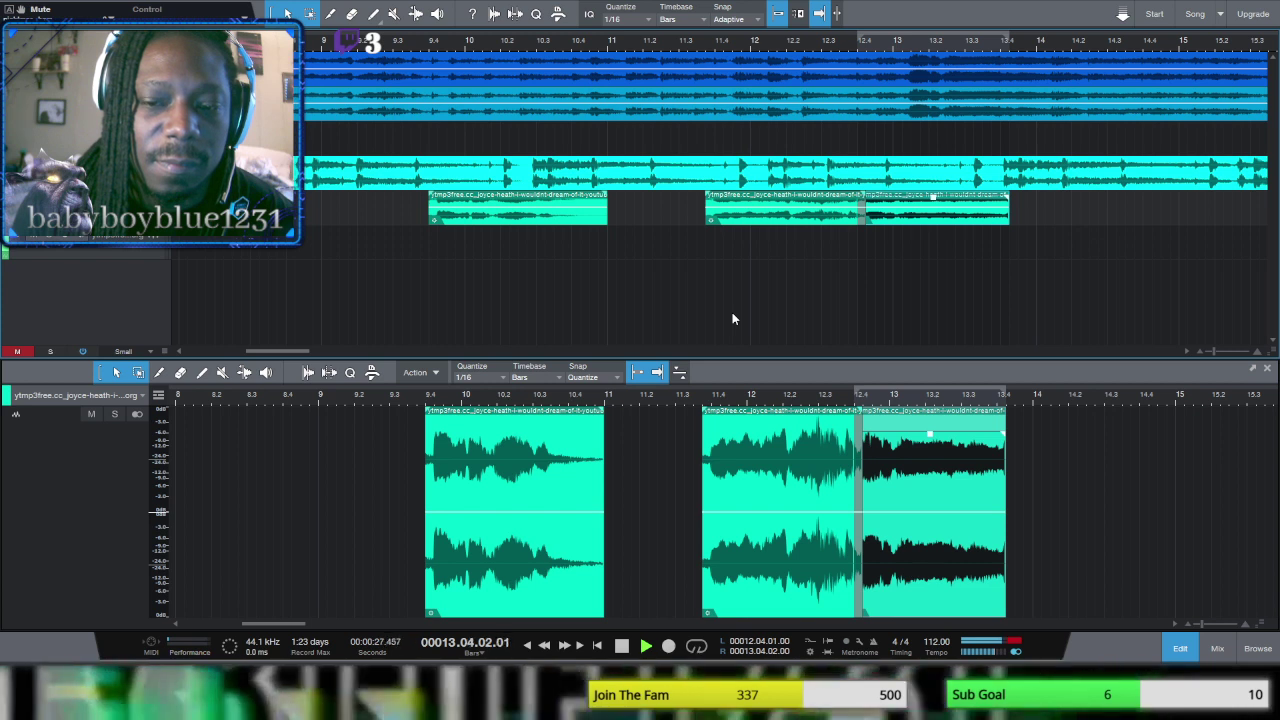
Step: Replay bar 13, stop at bar 14, deselect the clip, and move the playhead back to bar 11
{"action": "left_click", "coordinate": [544, 646]}
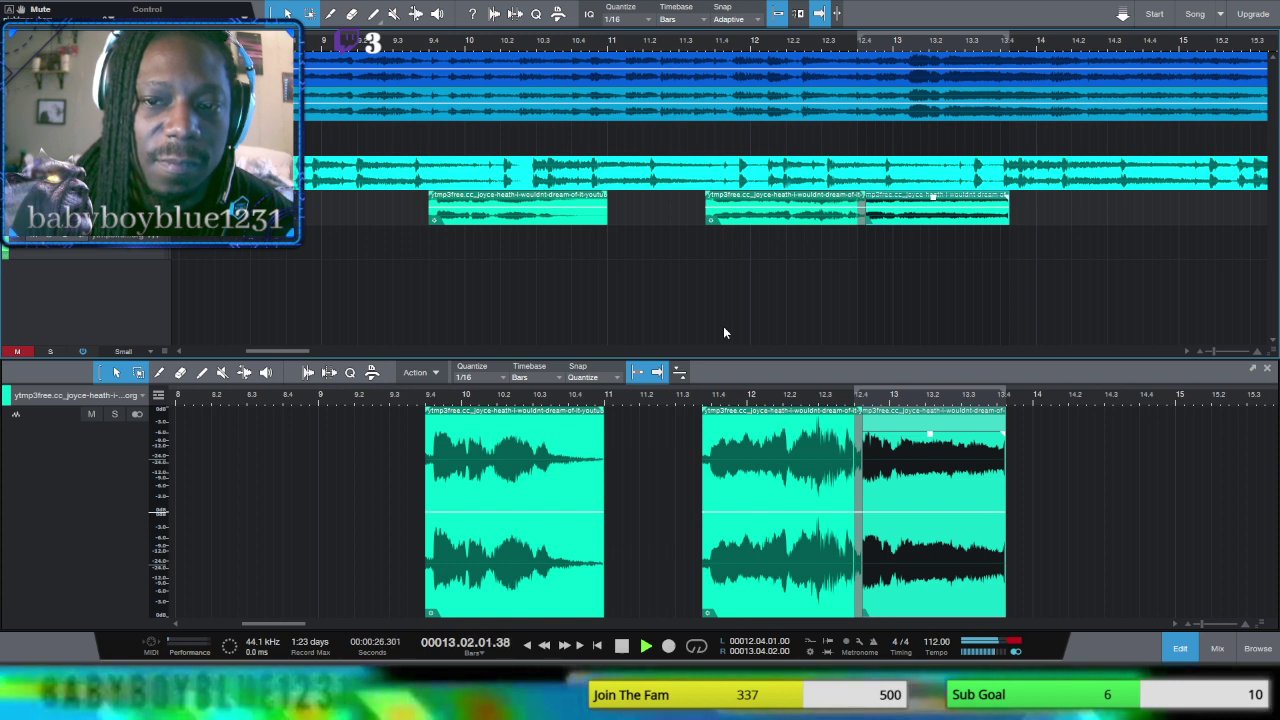
{"action": "key", "text": "space"}
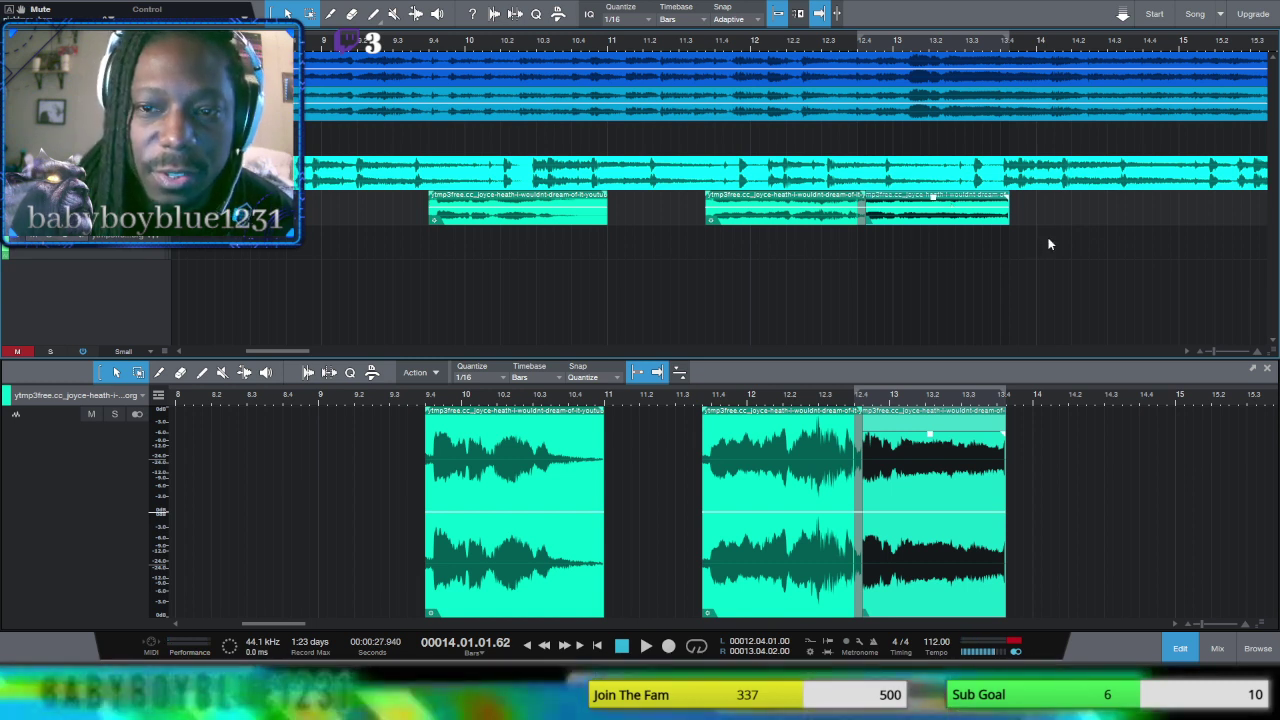
{"action": "key", "text": "ctrl+z"}
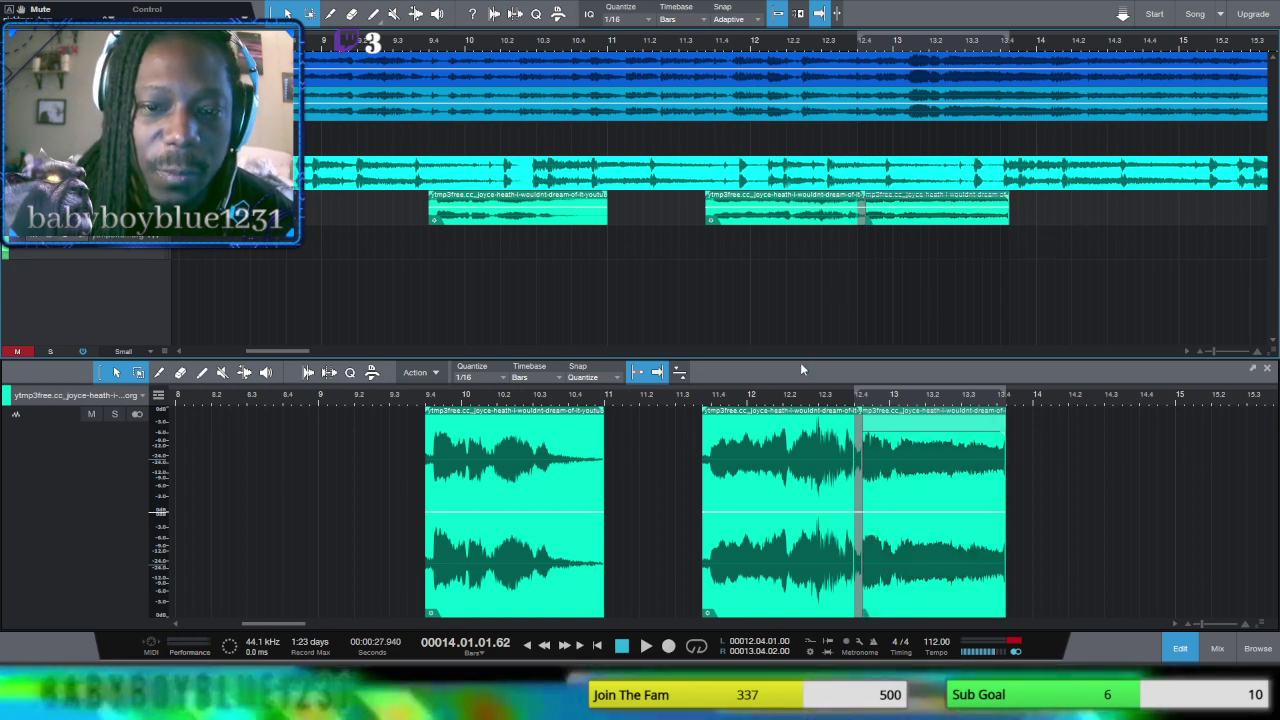
{"action": "left_click", "coordinate": [544, 645]}
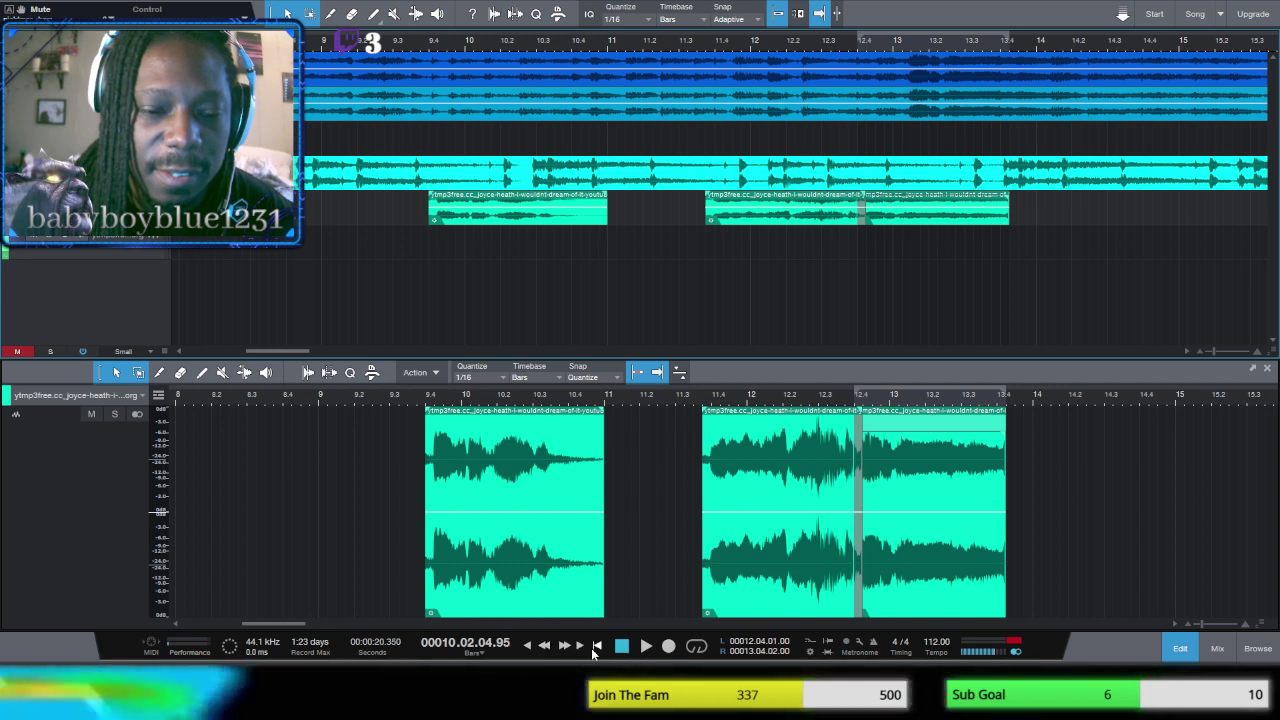
{"action": "left_click", "coordinate": [564, 645]}
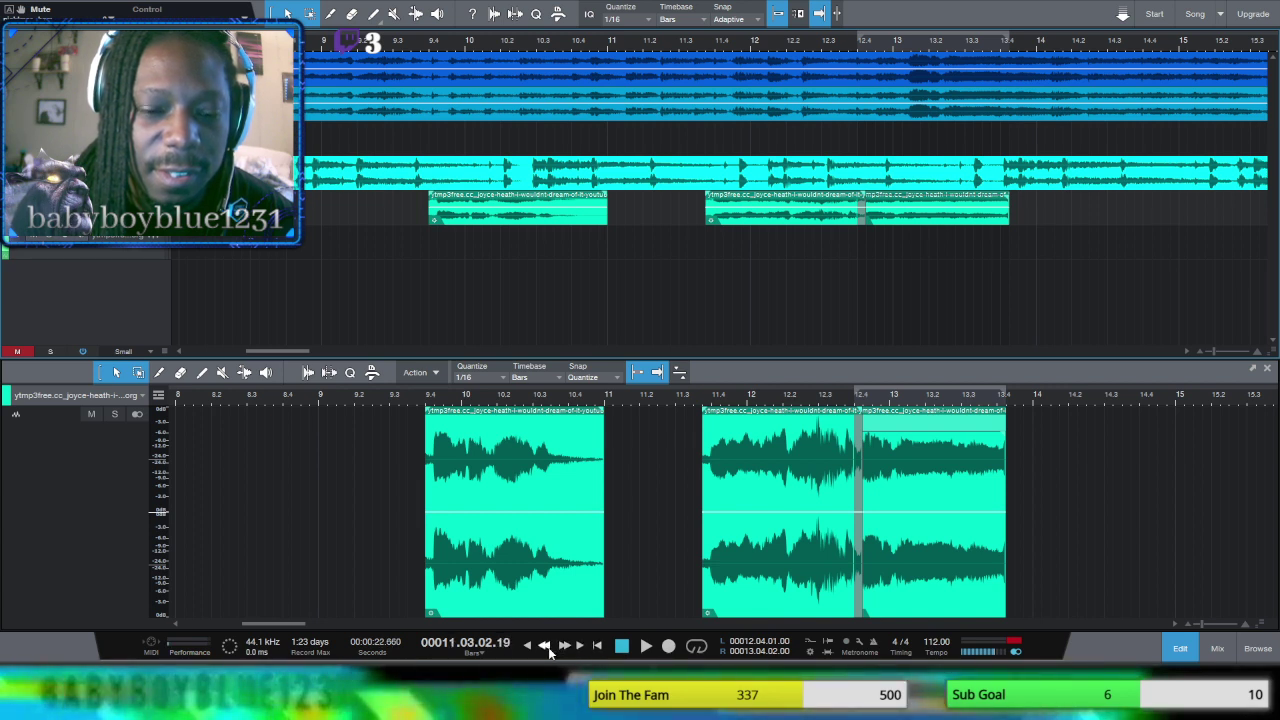
{"action": "left_click", "coordinate": [544, 645]}
{"action": "left_click", "coordinate": [564, 645]}
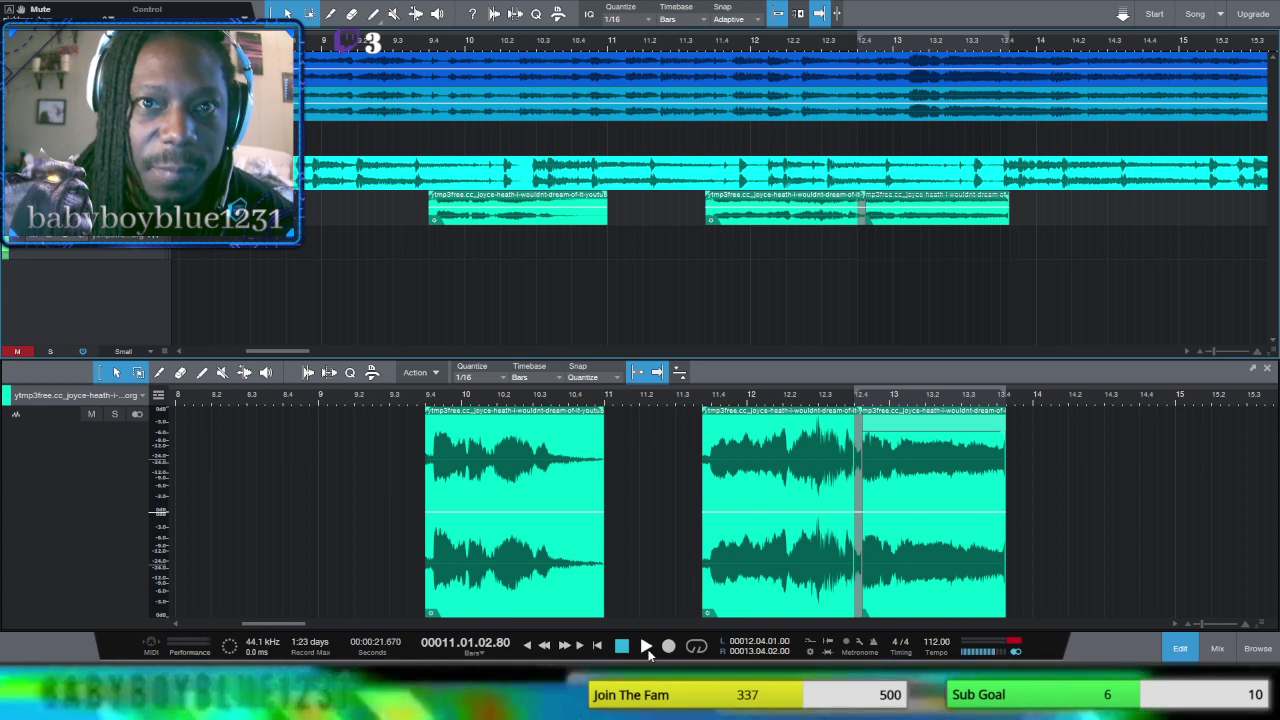
Step: Play from bar 11 through bar 13 and replay the passage to check the overlap between the two track 5 clips
{"action": "left_click", "coordinate": [965, 210]}
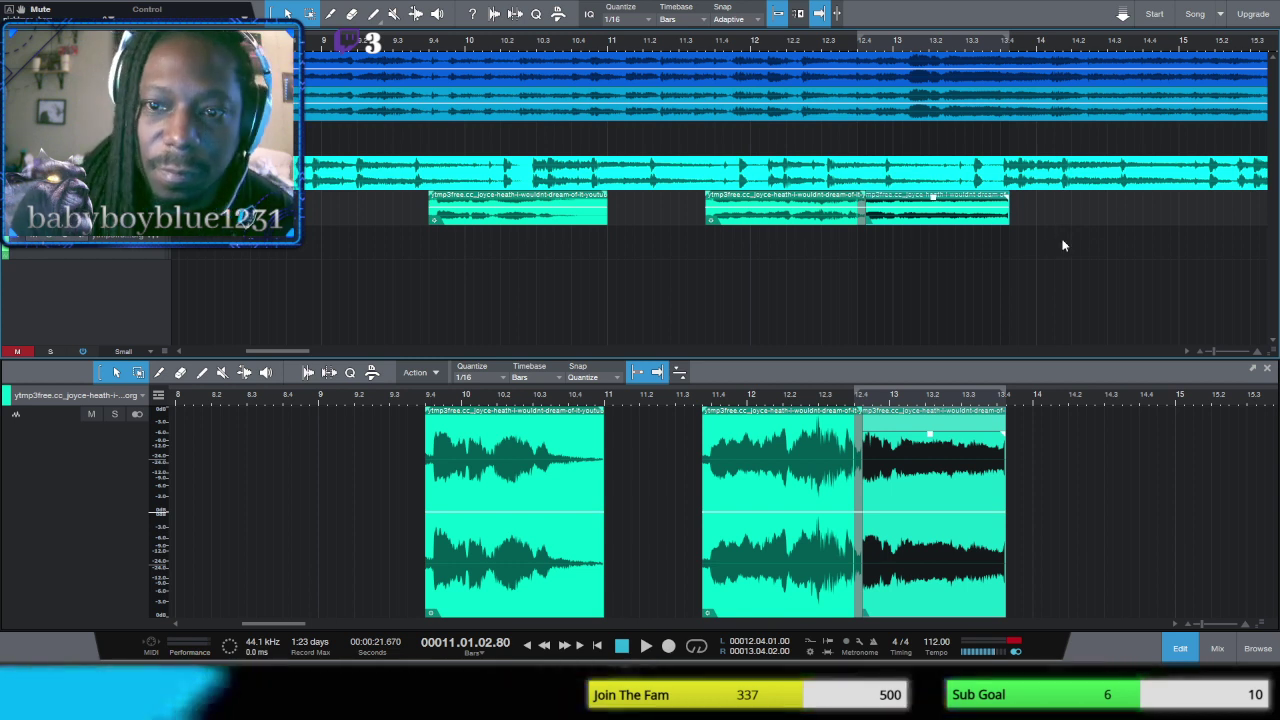
{"action": "left_click", "coordinate": [683, 500]}
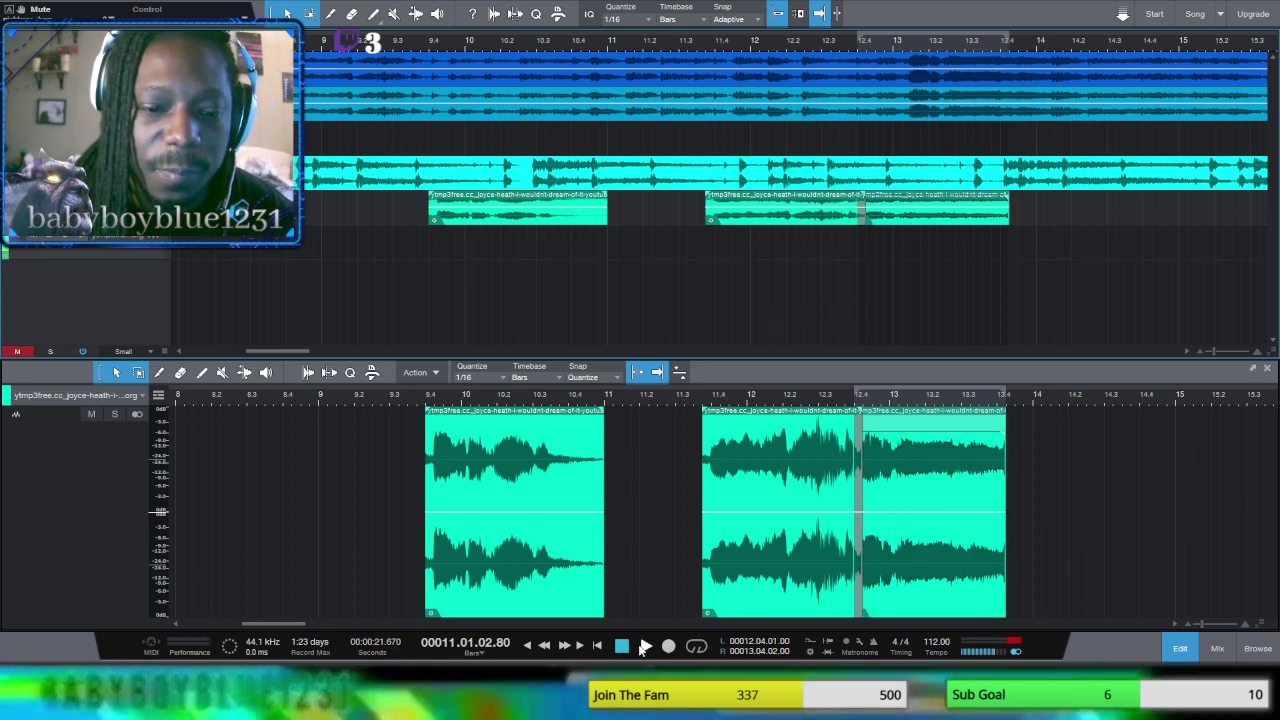
{"action": "left_click", "coordinate": [645, 646]}
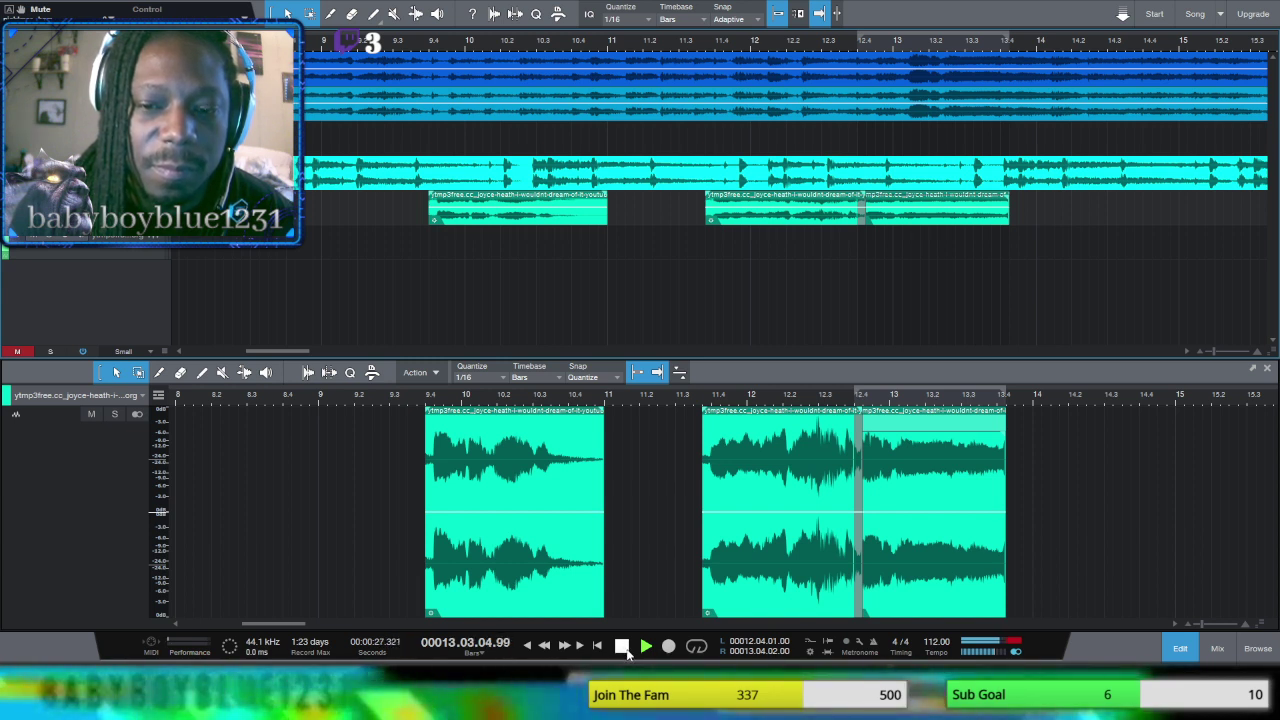
{"action": "left_click", "coordinate": [622, 646]}
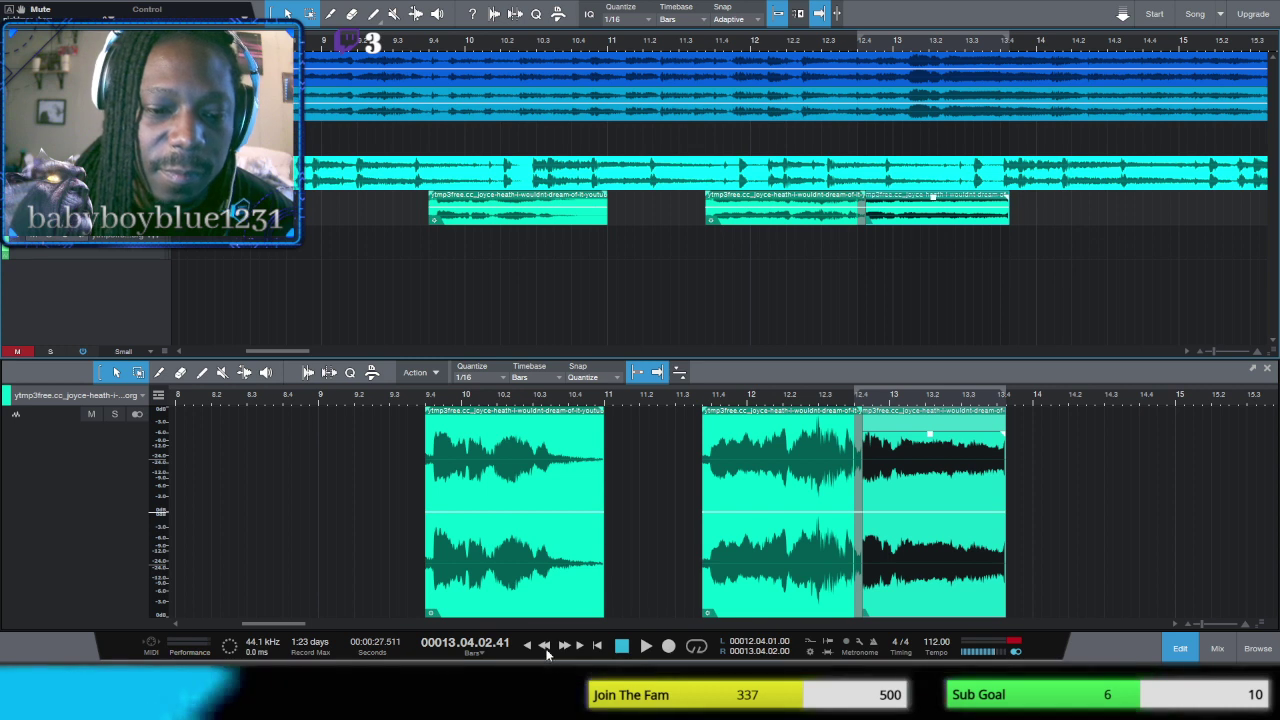
{"action": "left_click", "coordinate": [622, 646]}
{"action": "left_click", "coordinate": [646, 646]}
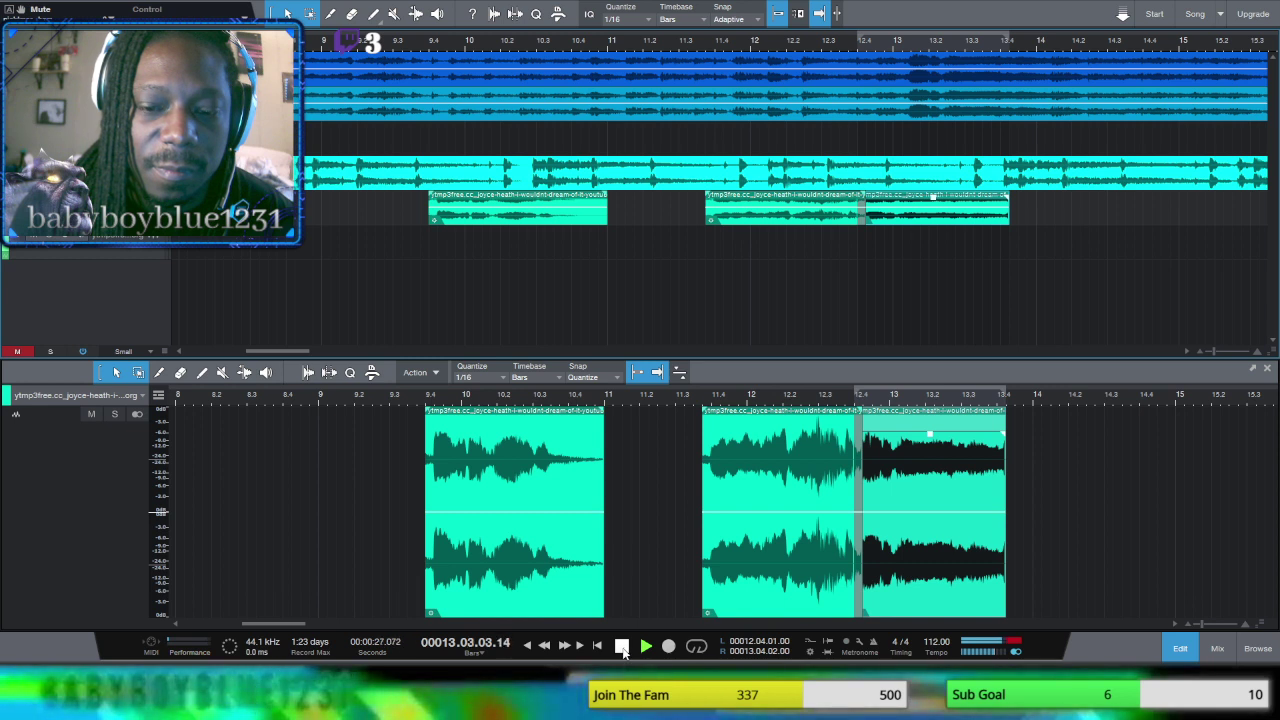
{"action": "left_click", "coordinate": [622, 646]}
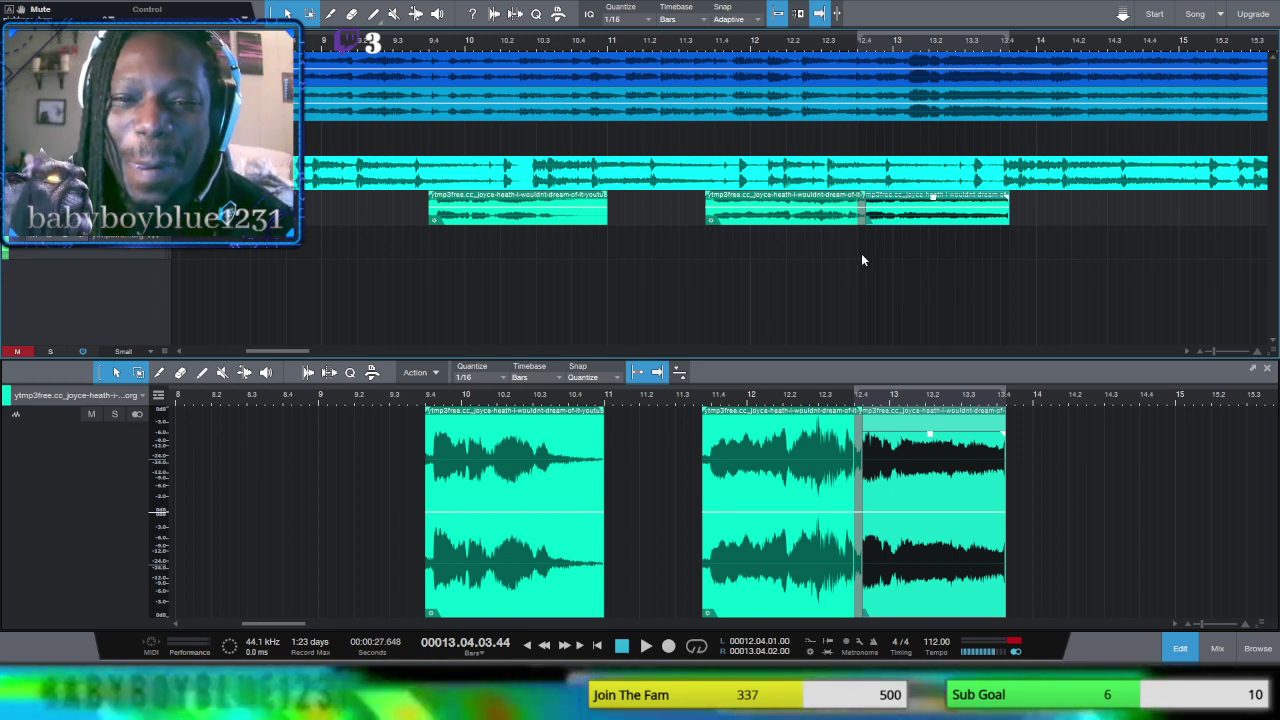
Step: Try moving the first of the two overlapping track 5 clips earlier to 11.03.03, and undo the move
{"action": "left_click", "coordinate": [828, 202]}
{"action": "left_click_drag", "start_coordinate": [828, 202], "coordinate": [821, 202]}
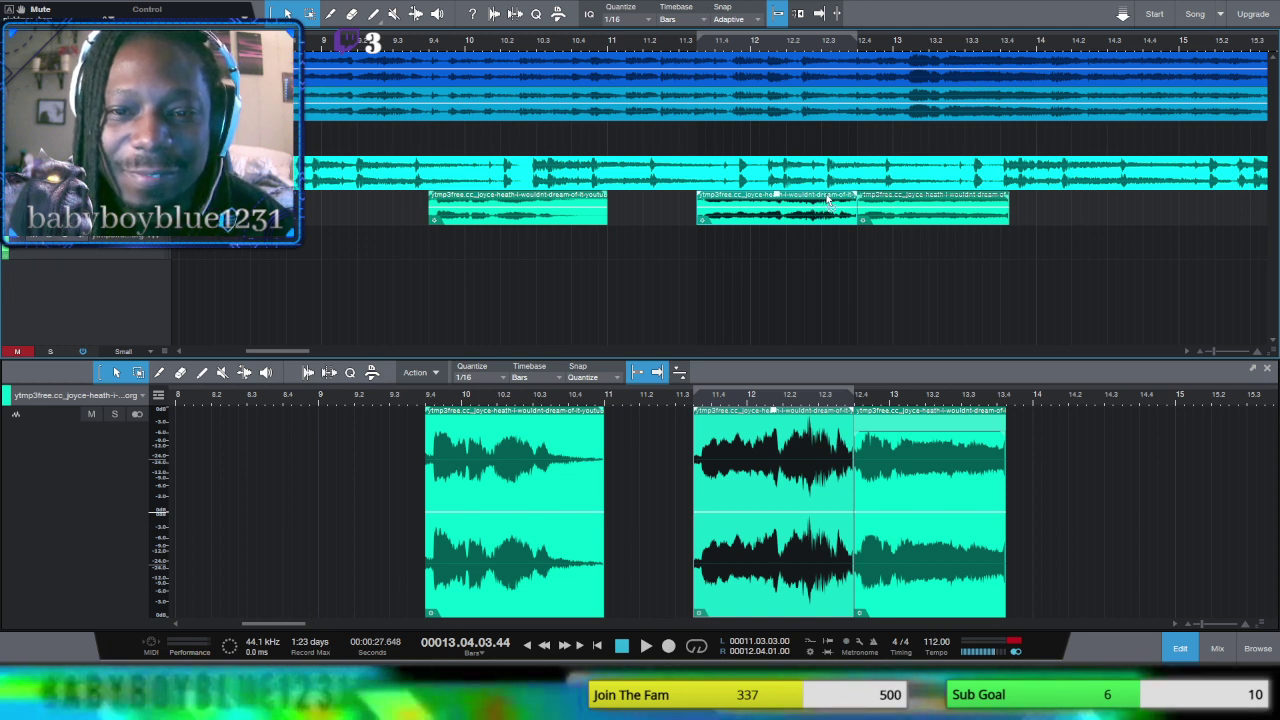
{"action": "key", "text": "ctrl+z"}
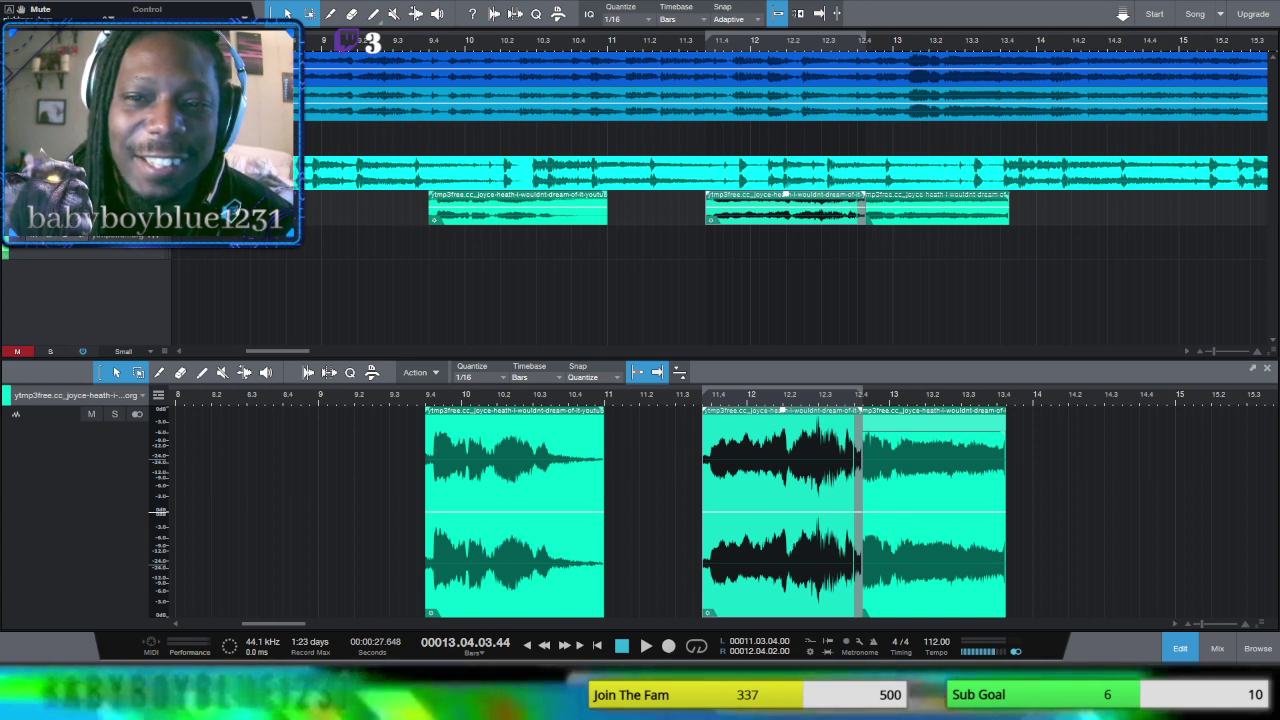
Step: Return to the song start and play the arrangement through bar 12 to hear the overlapping clips in context
{"action": "left_click", "coordinate": [529, 647]}
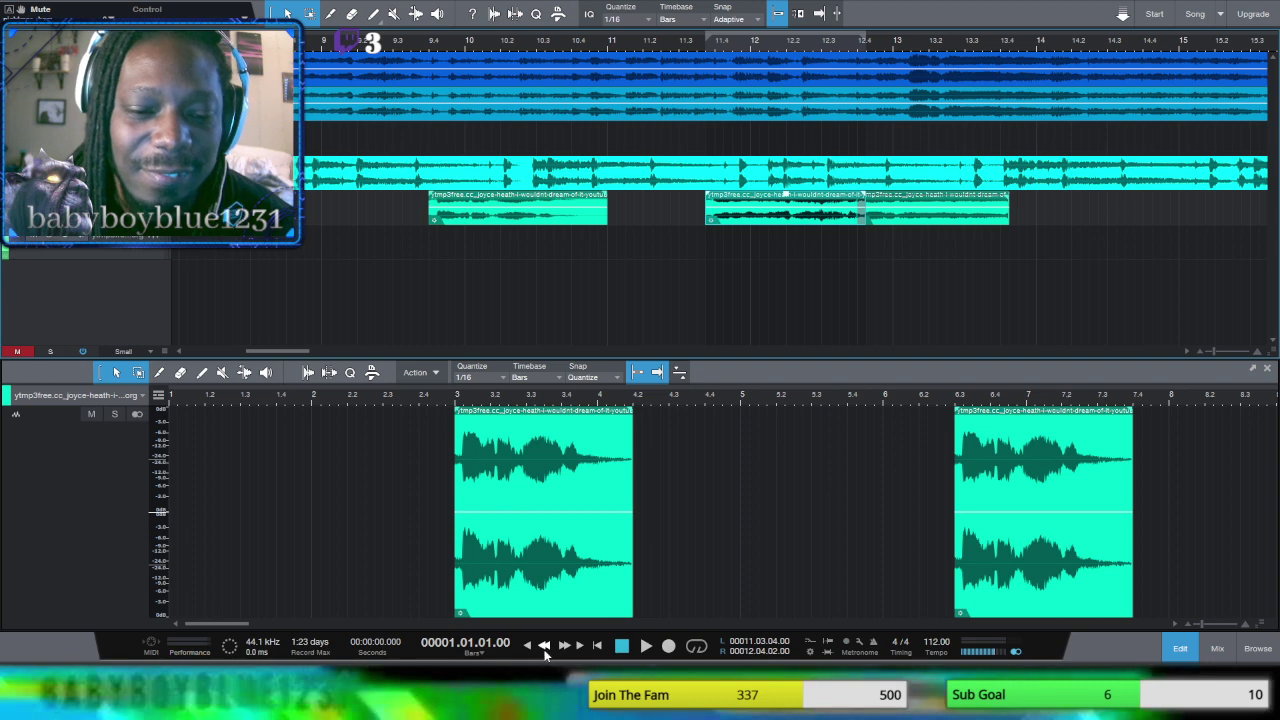
{"action": "left_click", "coordinate": [647, 648]}
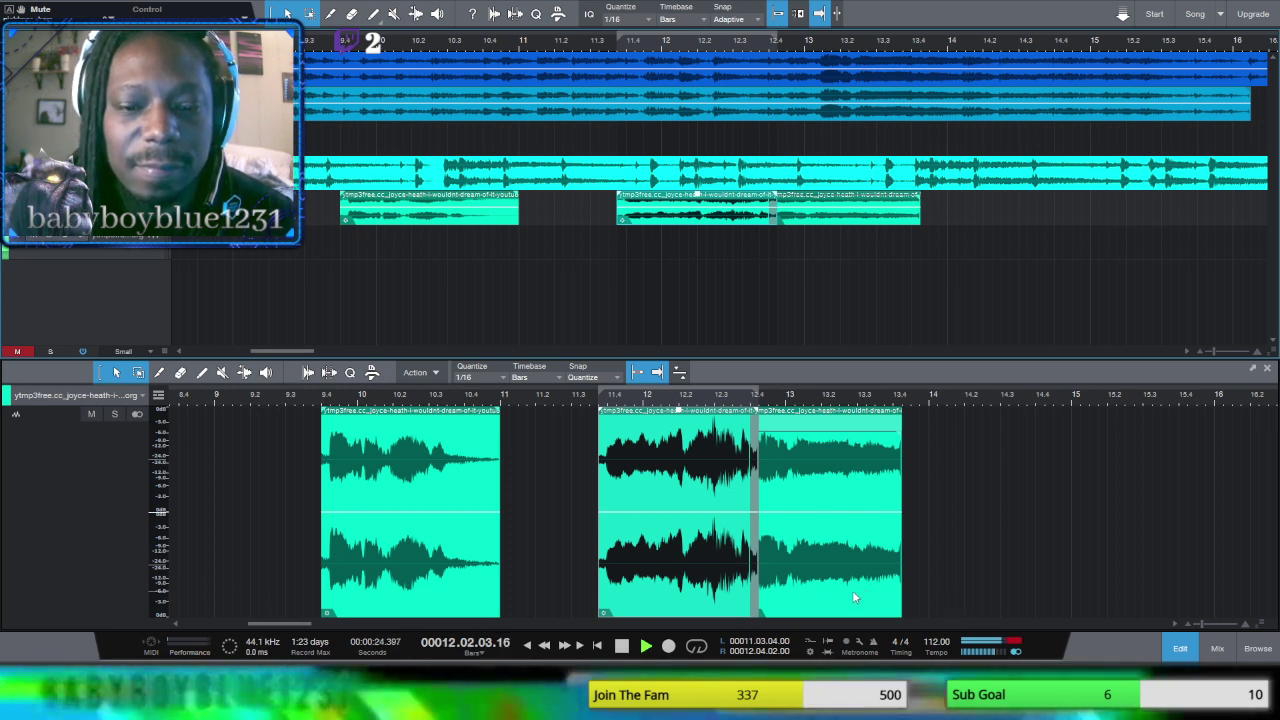
{"action": "left_click", "coordinate": [621, 647]}
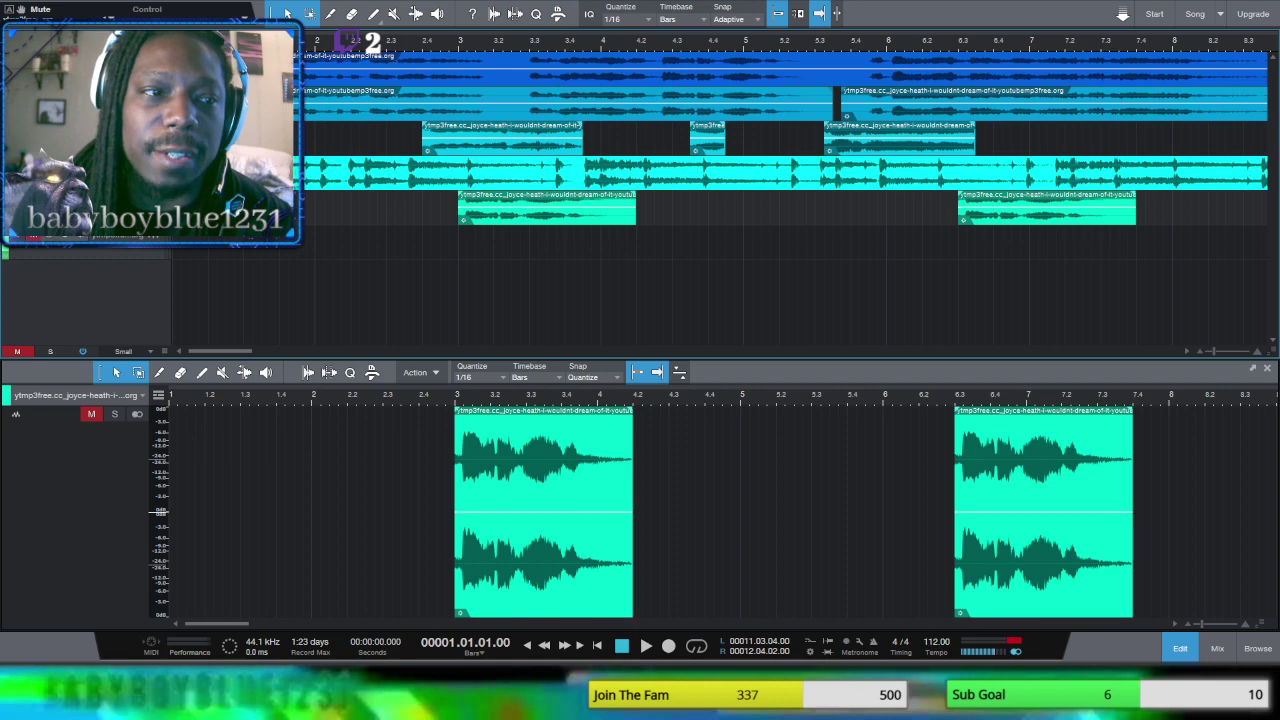
Step: Inspect the beat, the track 5 chops and the first long sample clip, and play the song from the start through bar 7
{"action": "left_click", "coordinate": [700, 172]}
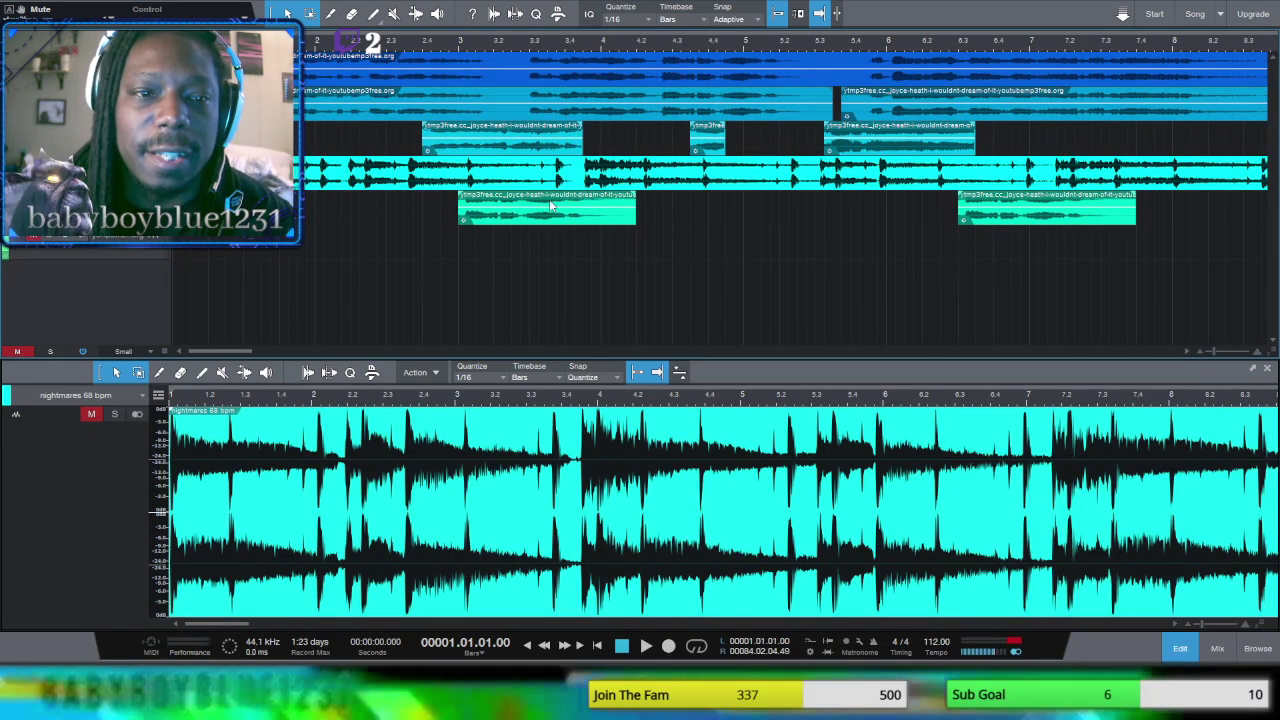
{"action": "left_click", "coordinate": [520, 210]}
{"action": "left_click", "coordinate": [1012, 203]}
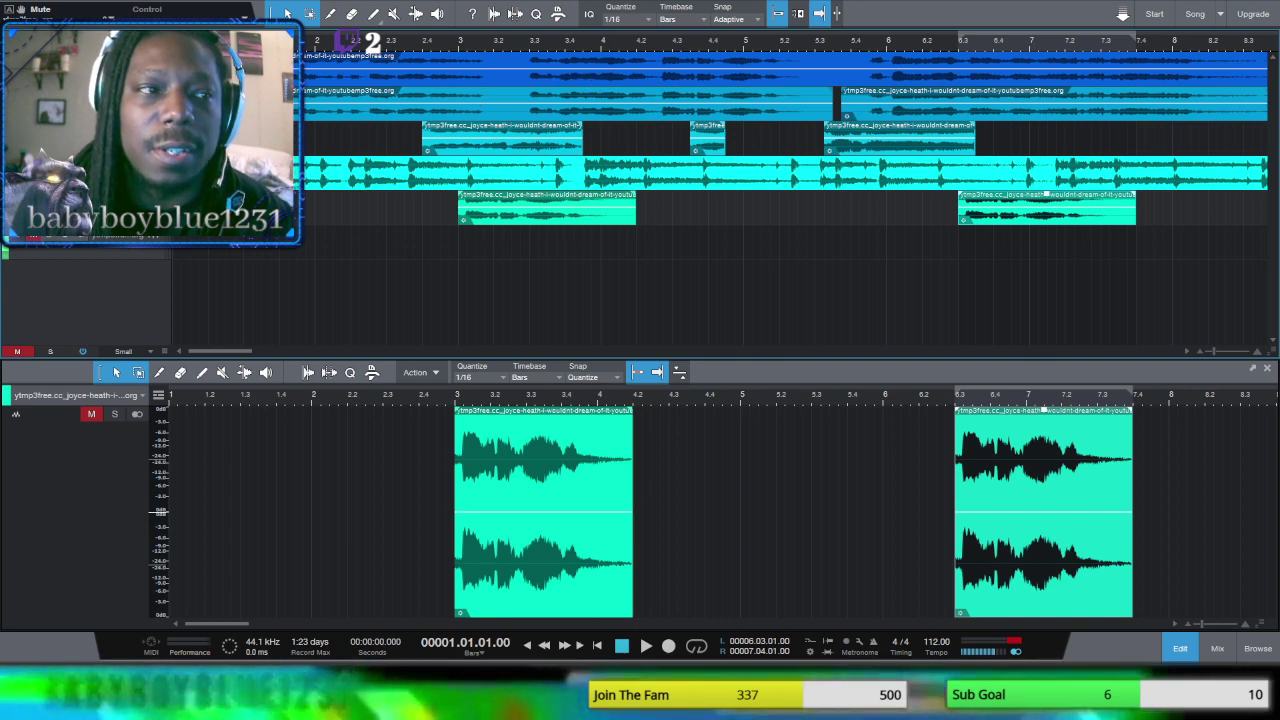
{"action": "left_click", "coordinate": [502, 96]}
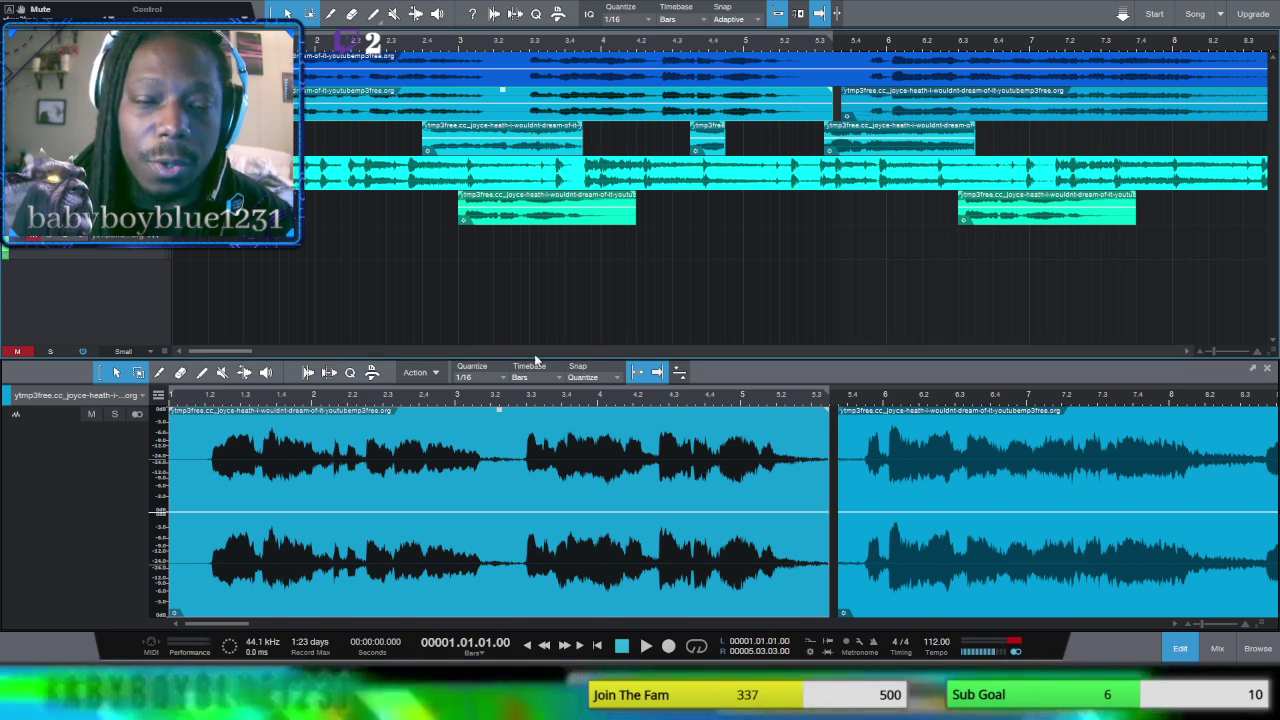
{"action": "left_click", "coordinate": [645, 646]}
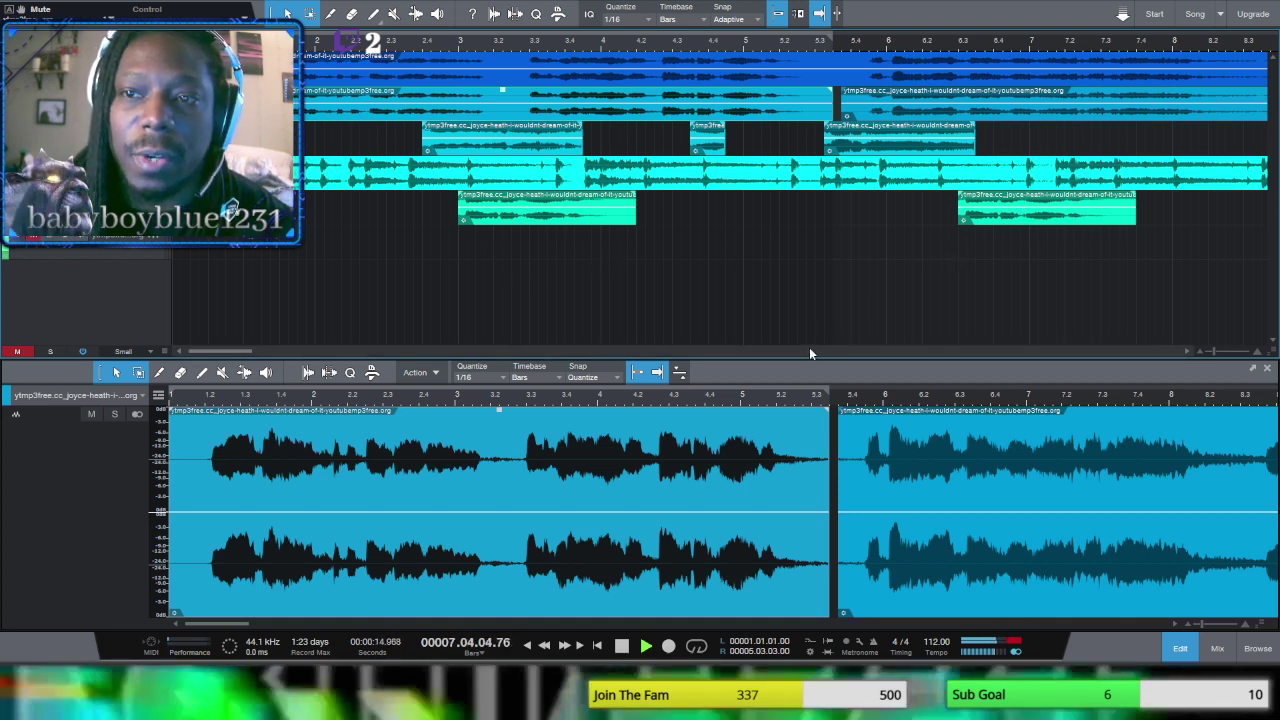
{"action": "left_click", "coordinate": [621, 646]}
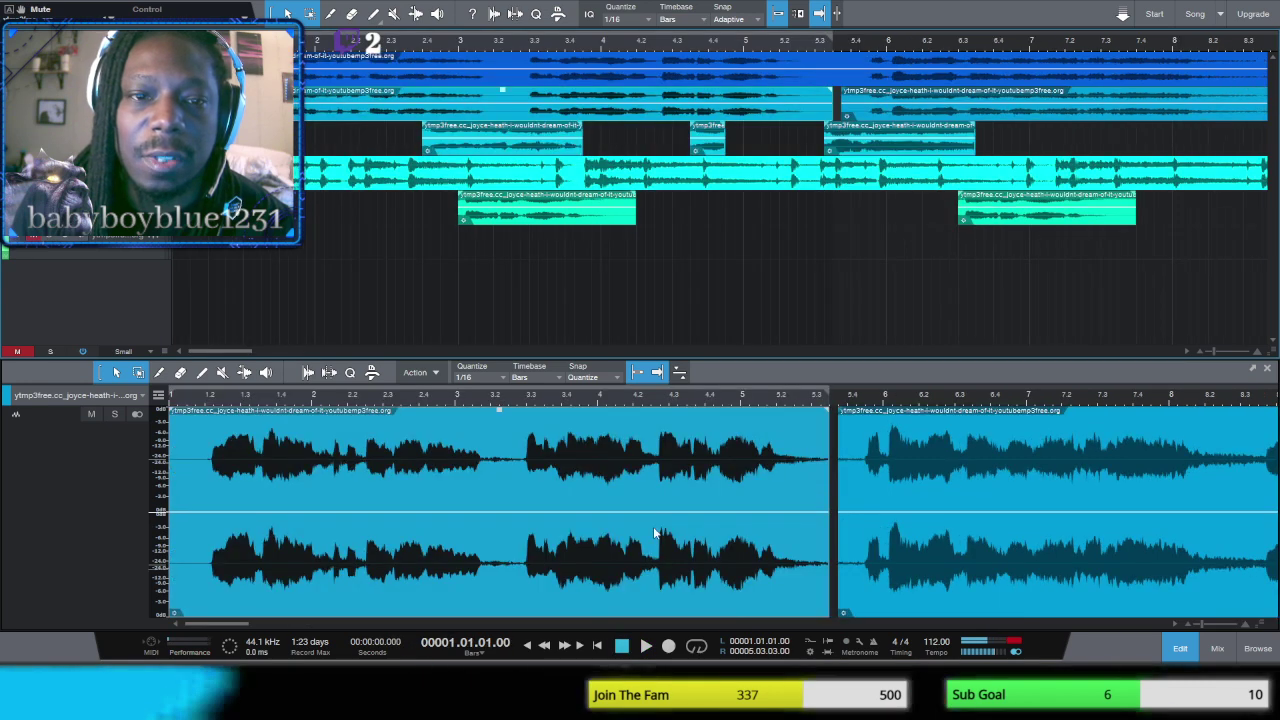
Step: Examine the long sample clip starting at 5.03.04 and the end of the nightmares 68 bpm beat near bar 84
{"action": "left_click", "coordinate": [863, 112]}
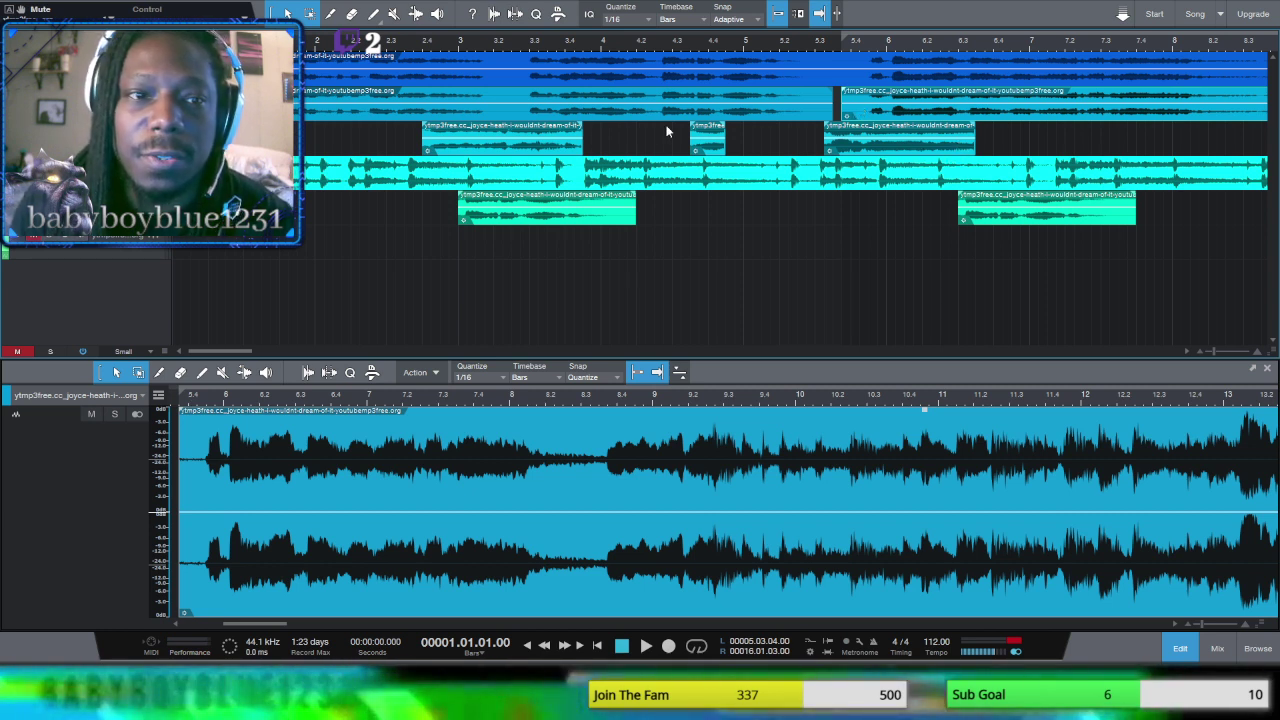
{"action": "left_click", "coordinate": [771, 139]}
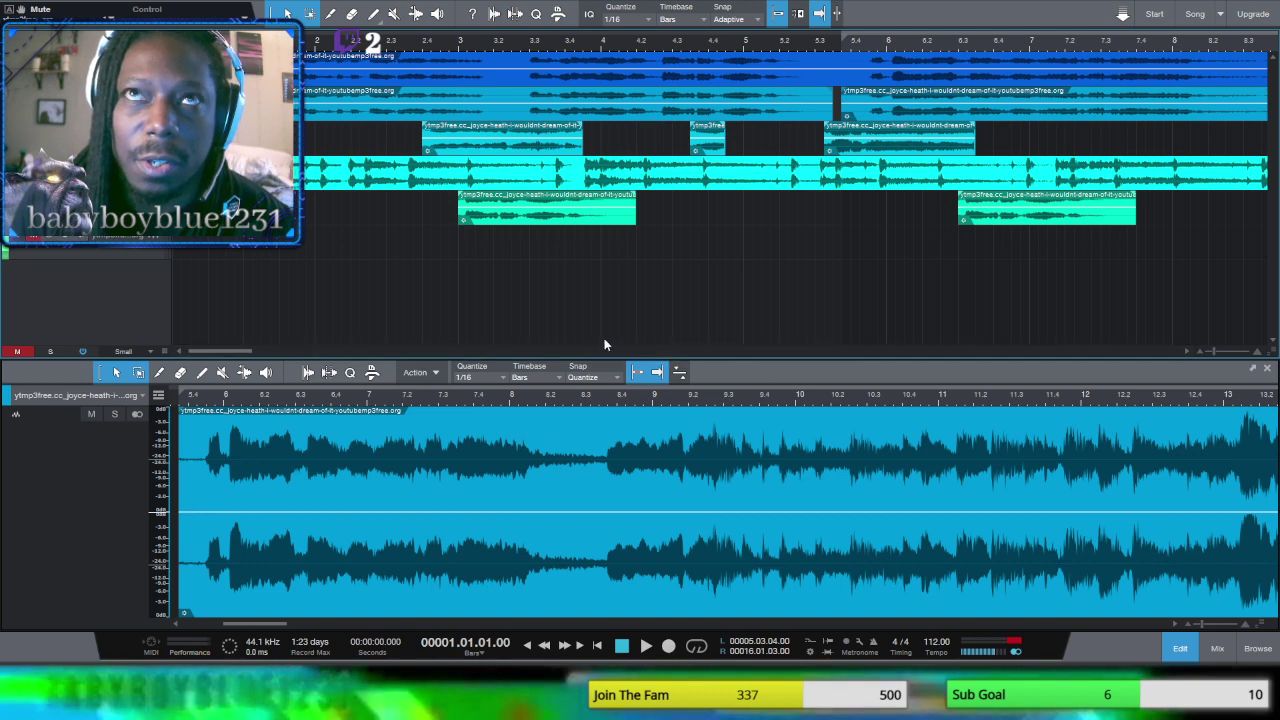
{"action": "mouse_move", "coordinate": [229, 350]}
{"action": "left_mouse_down"}
{"action": "mouse_move", "coordinate": [898, 358]}
{"action": "mouse_move", "coordinate": [224, 366]}
{"action": "left_mouse_up"}
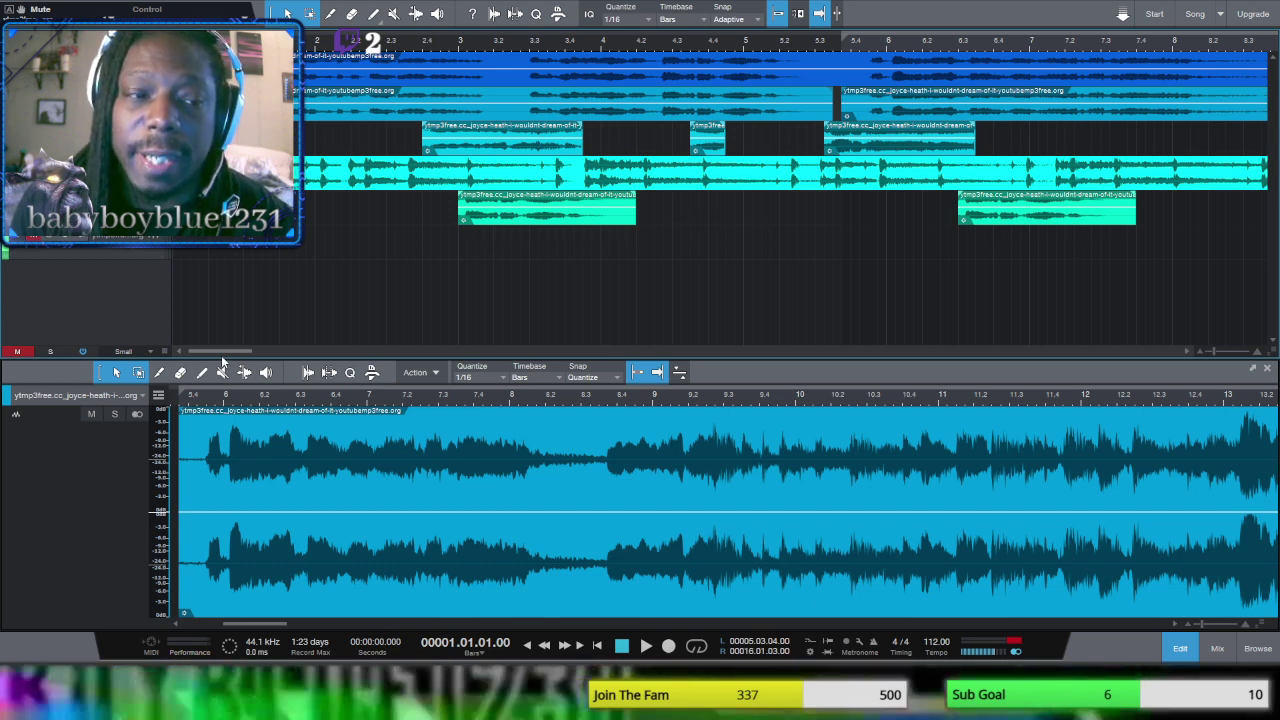
{"action": "left_click_drag", "start_coordinate": [224, 358], "coordinate": [872, 355]}
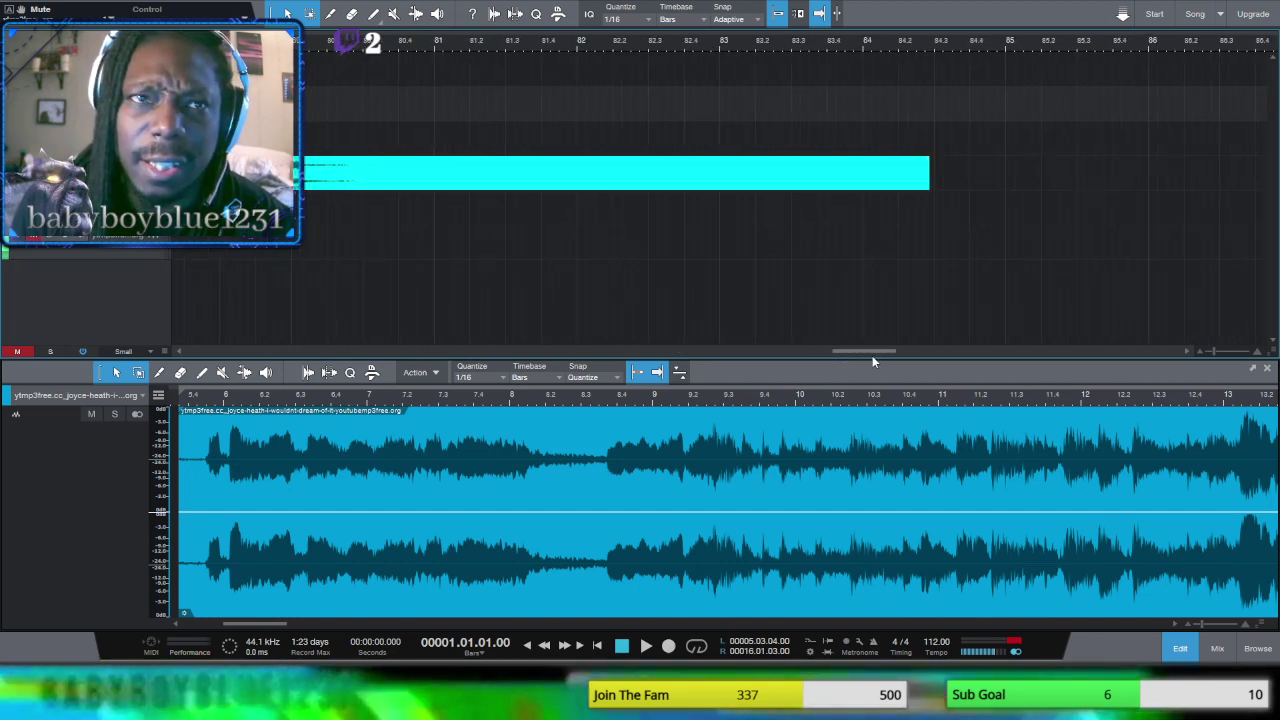
{"action": "left_click", "coordinate": [920, 181]}
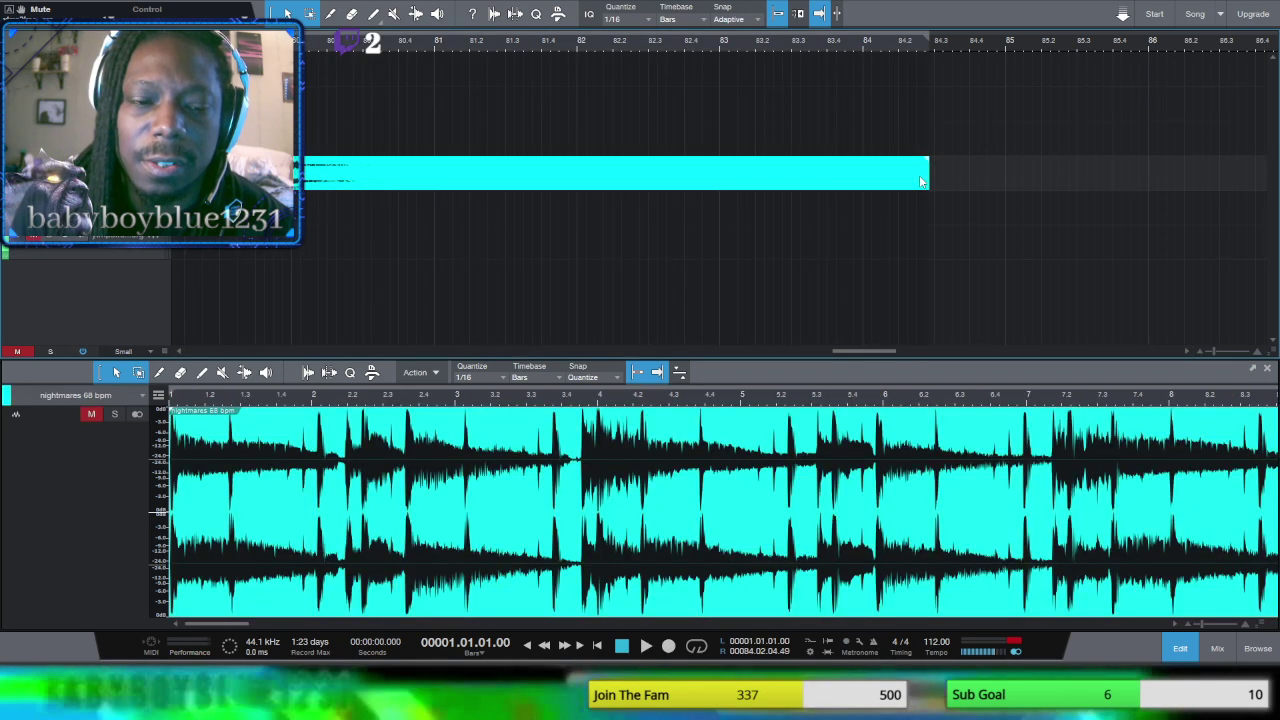
Step: Move the track 5 clip at 11.03.04 down to track 6, keeping its start position, and unmute track 6
{"action": "left_click_drag", "start_coordinate": [914, 351], "coordinate": [306, 342]}
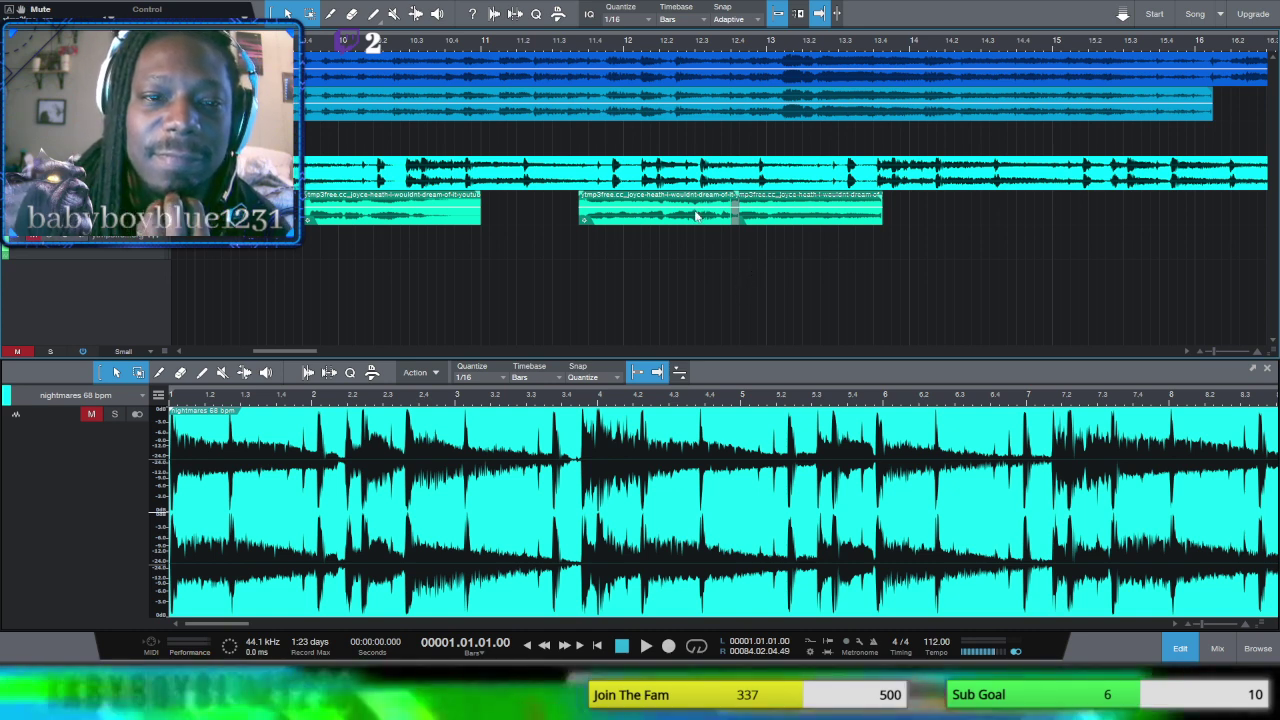
{"action": "left_click_drag", "start_coordinate": [684, 220], "coordinate": [677, 273]}
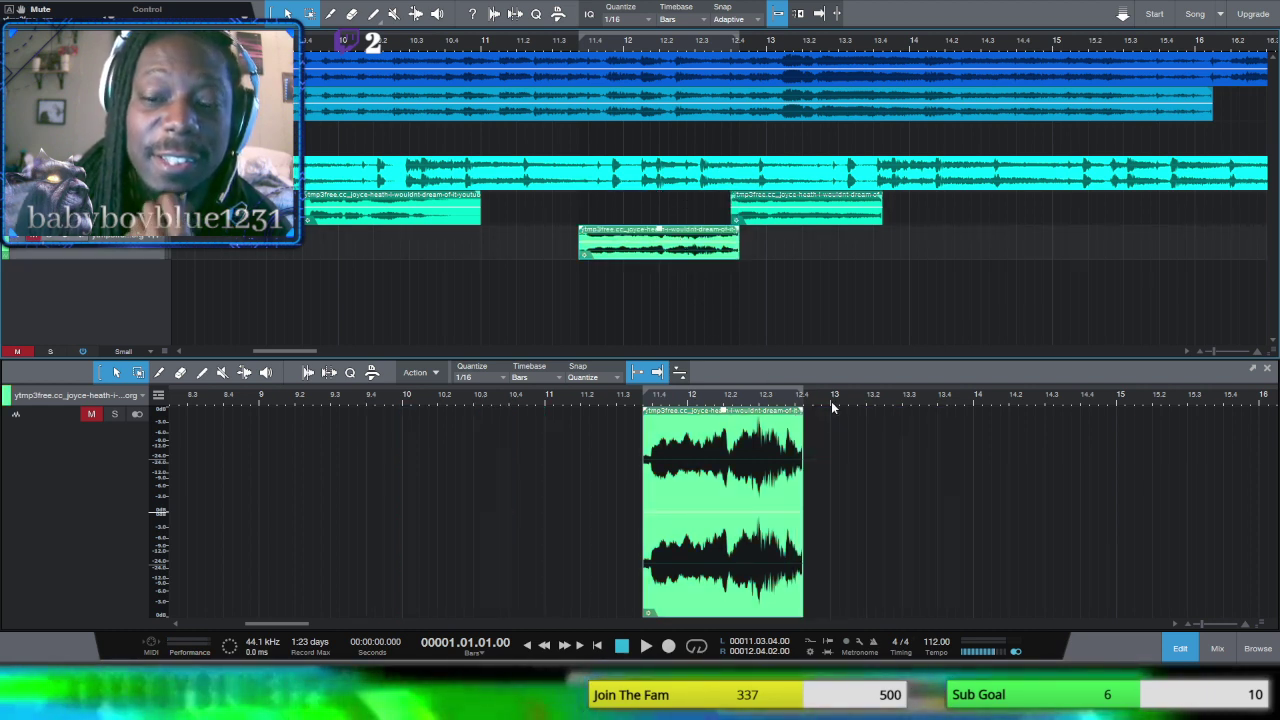
{"action": "mouse_move", "coordinate": [294, 350]}
{"action": "left_mouse_down"}
{"action": "mouse_move", "coordinate": [262, 350]}
{"action": "mouse_move", "coordinate": [293, 351]}
{"action": "left_mouse_up"}
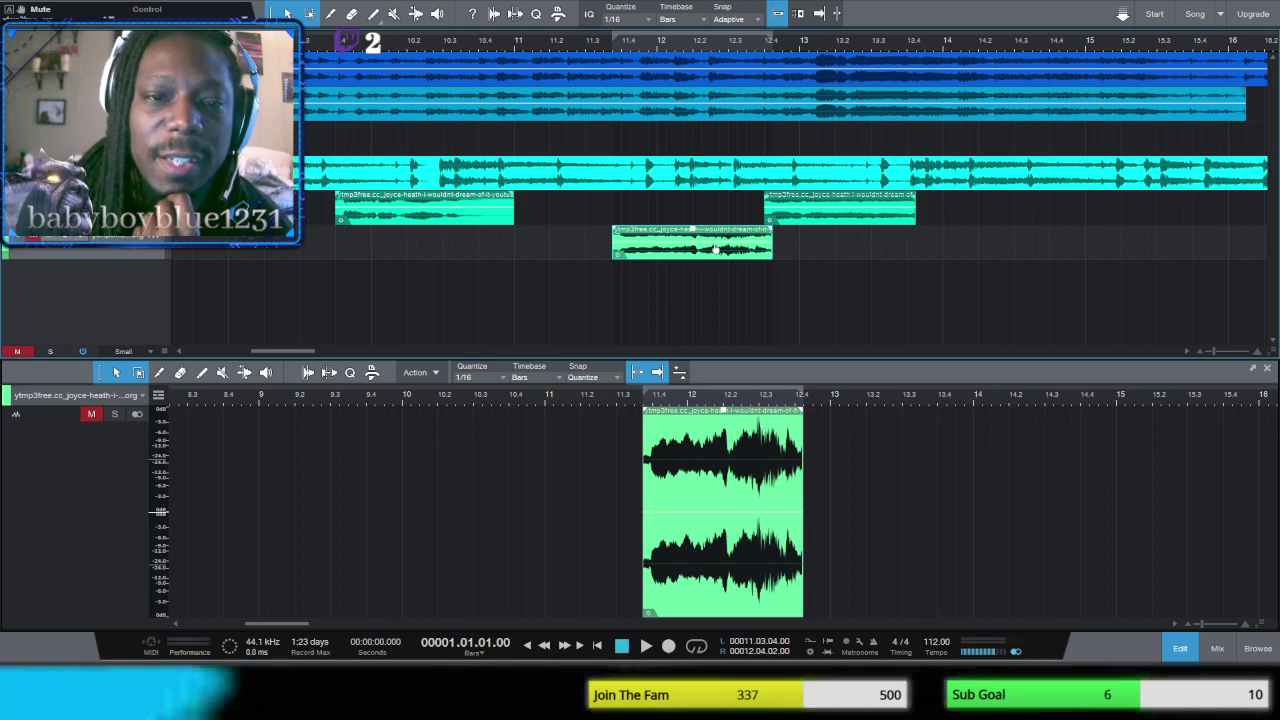
{"action": "left_click_drag", "start_coordinate": [304, 352], "coordinate": [227, 352]}
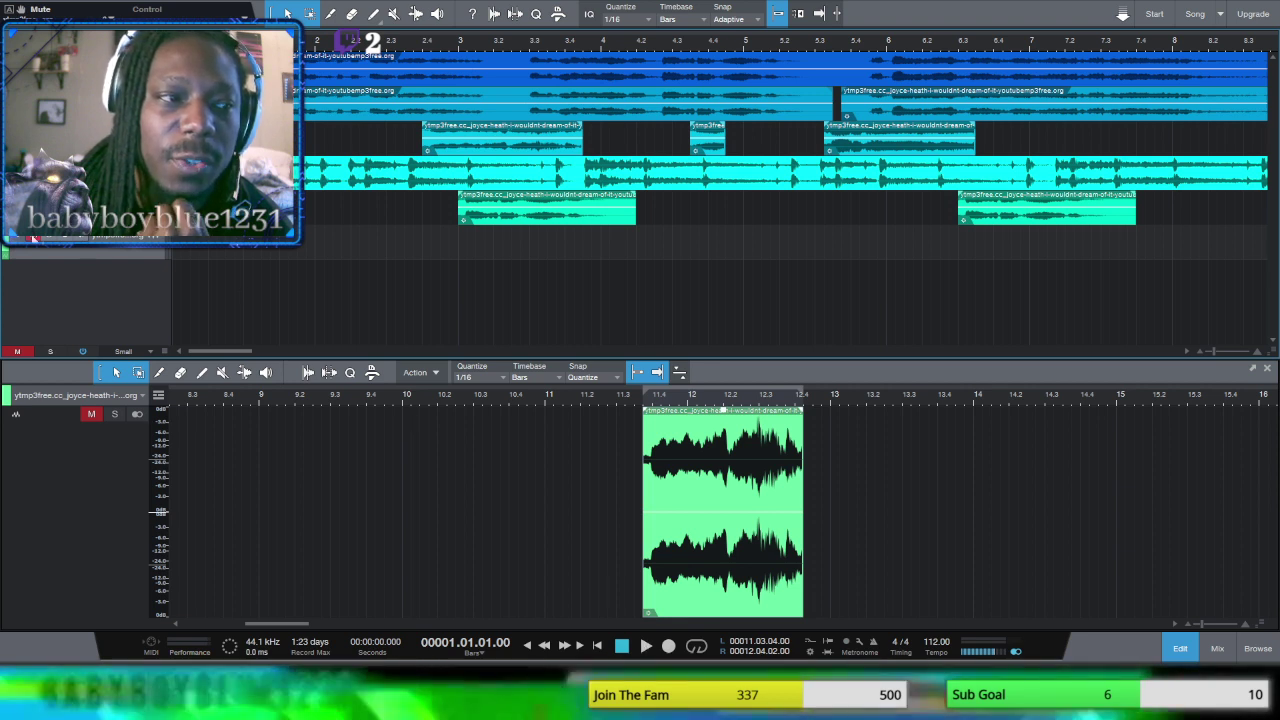
{"action": "left_click", "coordinate": [91, 413]}
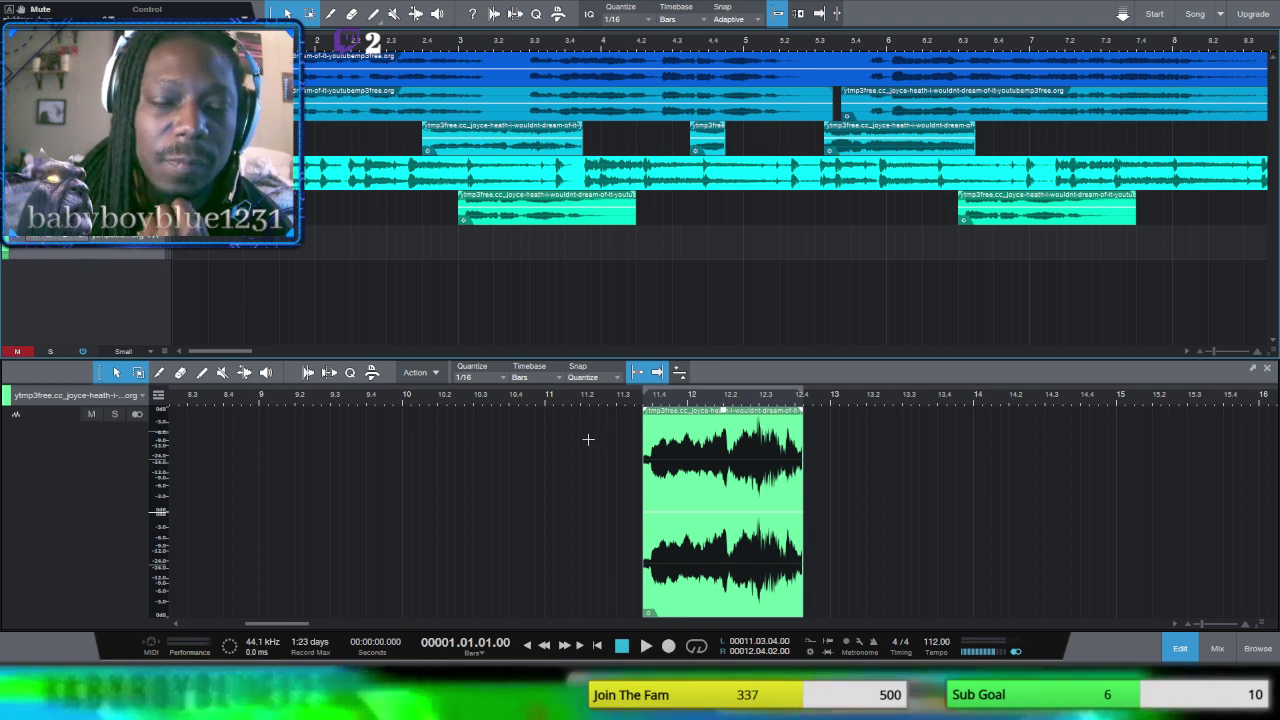
Step: Play the song from the start to bar 14 to hear the track 6 clip lead into the track 5 clip
{"action": "left_click", "coordinate": [646, 645]}
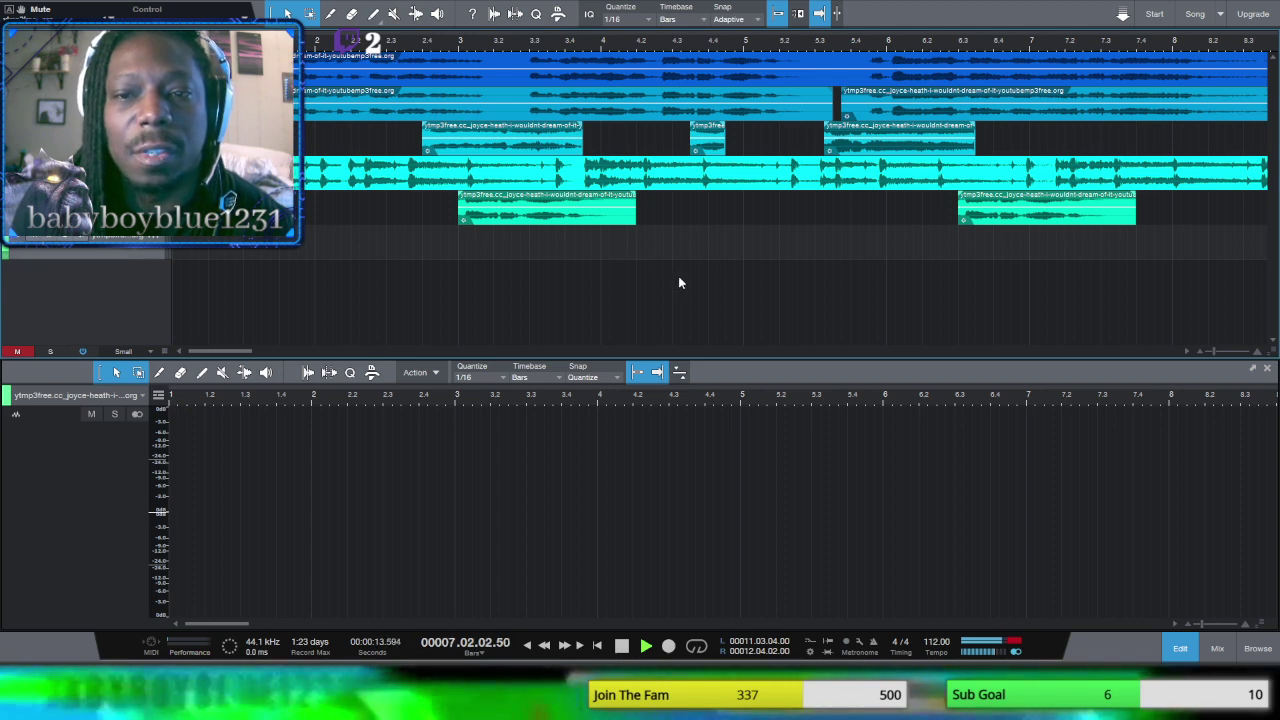
{"action": "left_click_drag", "start_coordinate": [221, 350], "coordinate": [285, 356]}
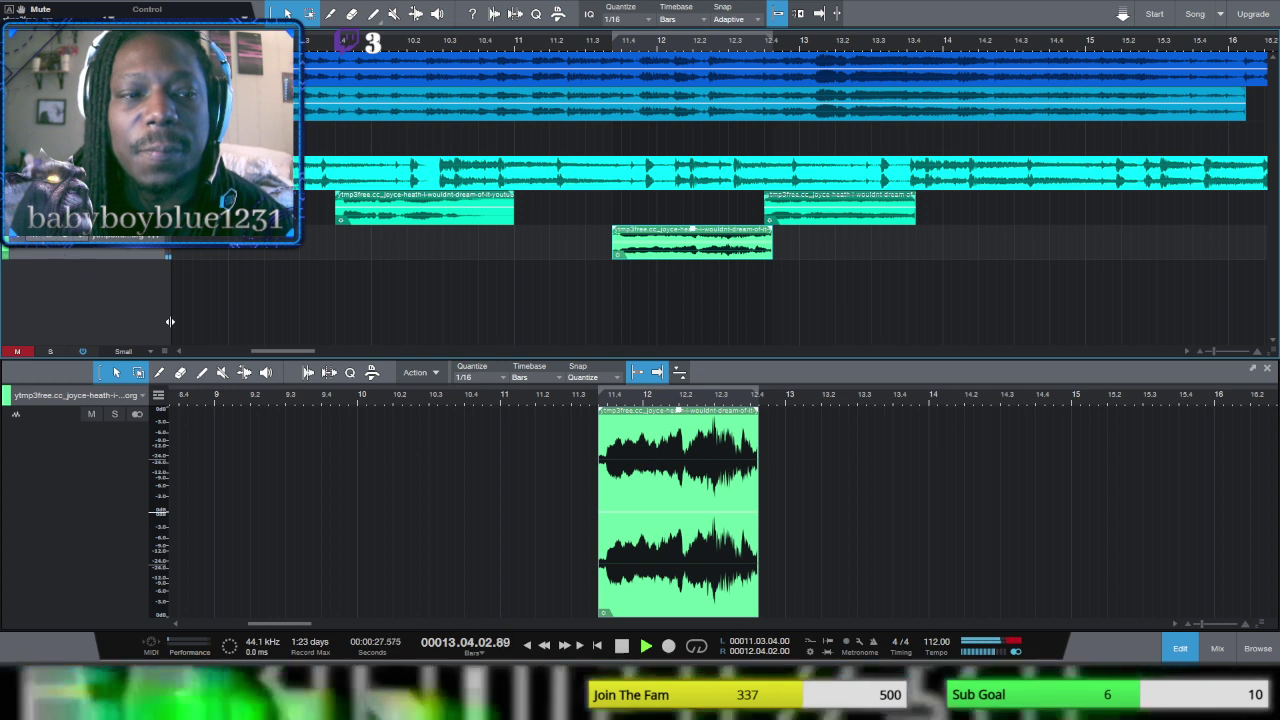
{"action": "left_click", "coordinate": [621, 645]}
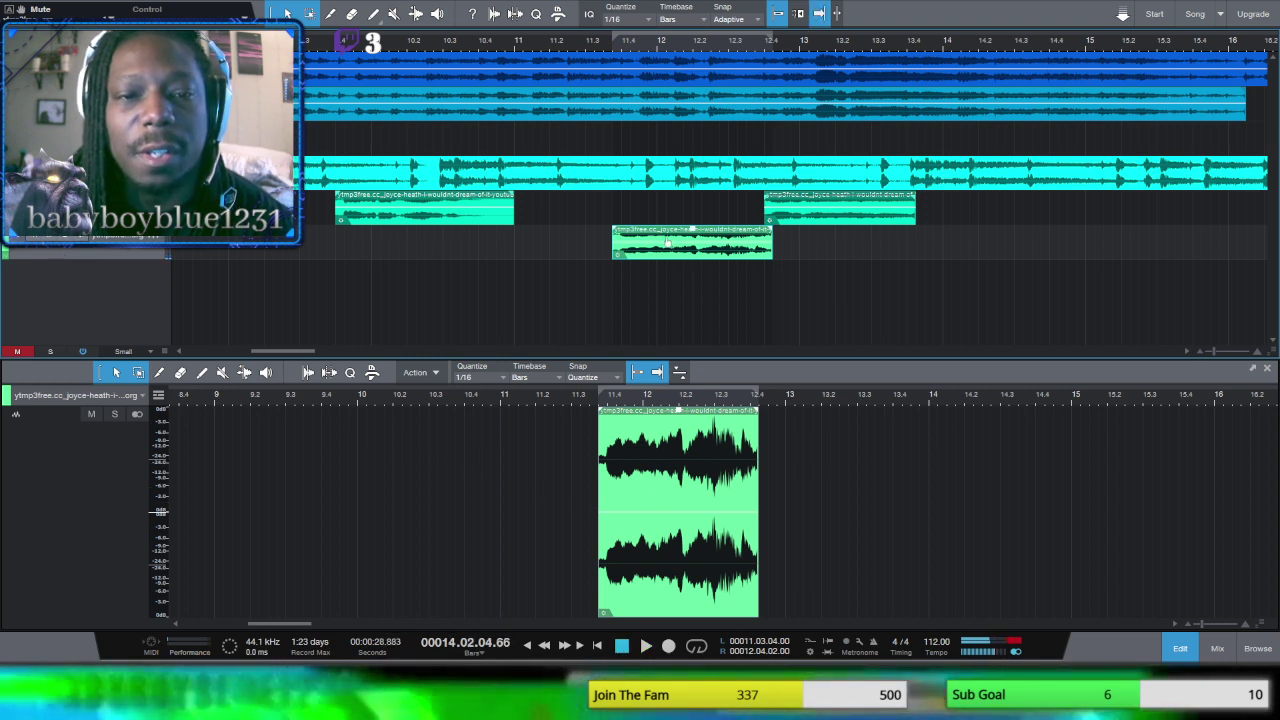
Step: Replay the passage around bars 10 to 13 several times to judge how the track 6 clip leads into the track 5 clip
{"action": "left_click", "coordinate": [545, 646]}
{"action": "left_click", "coordinate": [545, 646]}
{"action": "left_click", "coordinate": [545, 646]}
{"action": "left_click", "coordinate": [545, 646]}
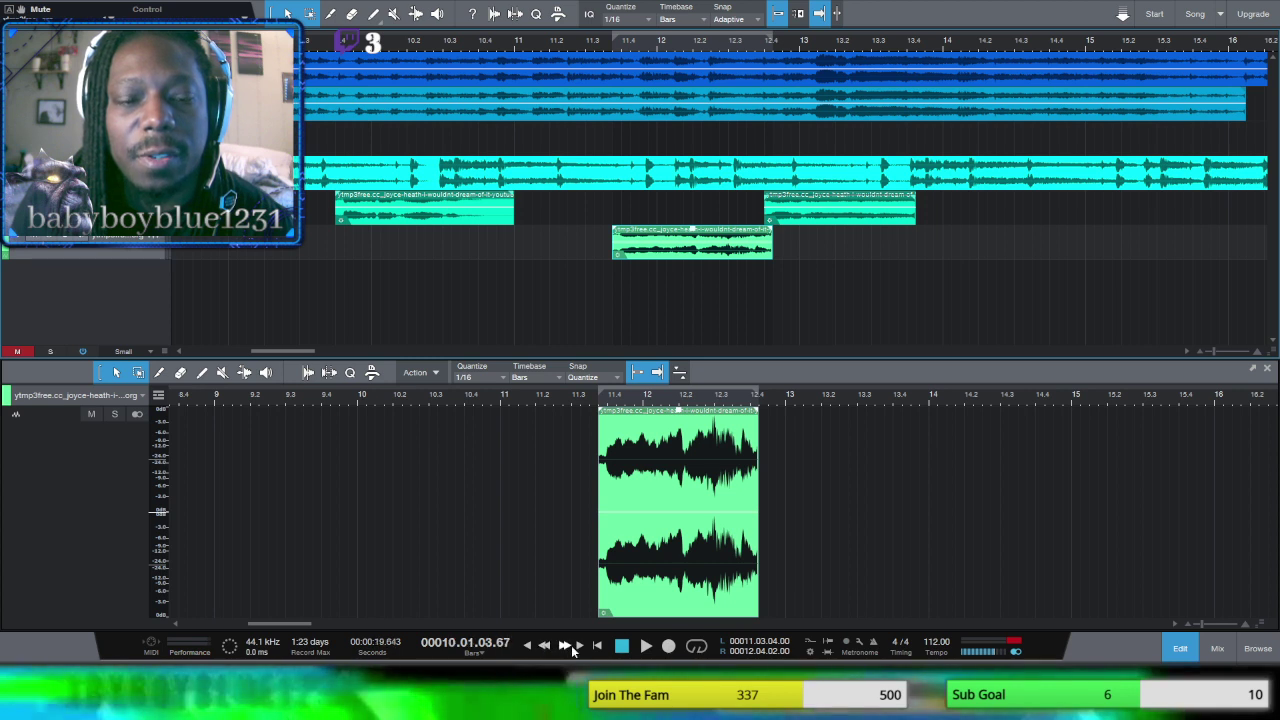
{"action": "left_click", "coordinate": [647, 647]}
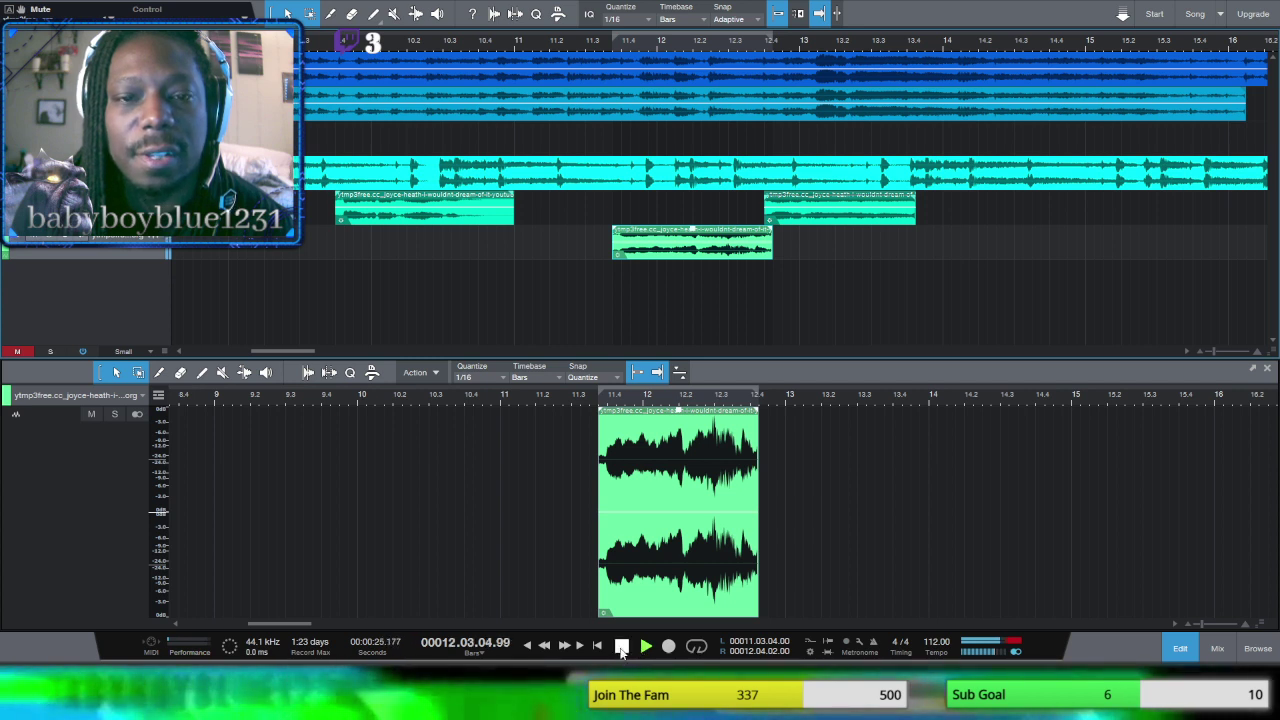
{"action": "left_click", "coordinate": [621, 647]}
{"action": "left_click", "coordinate": [545, 646]}
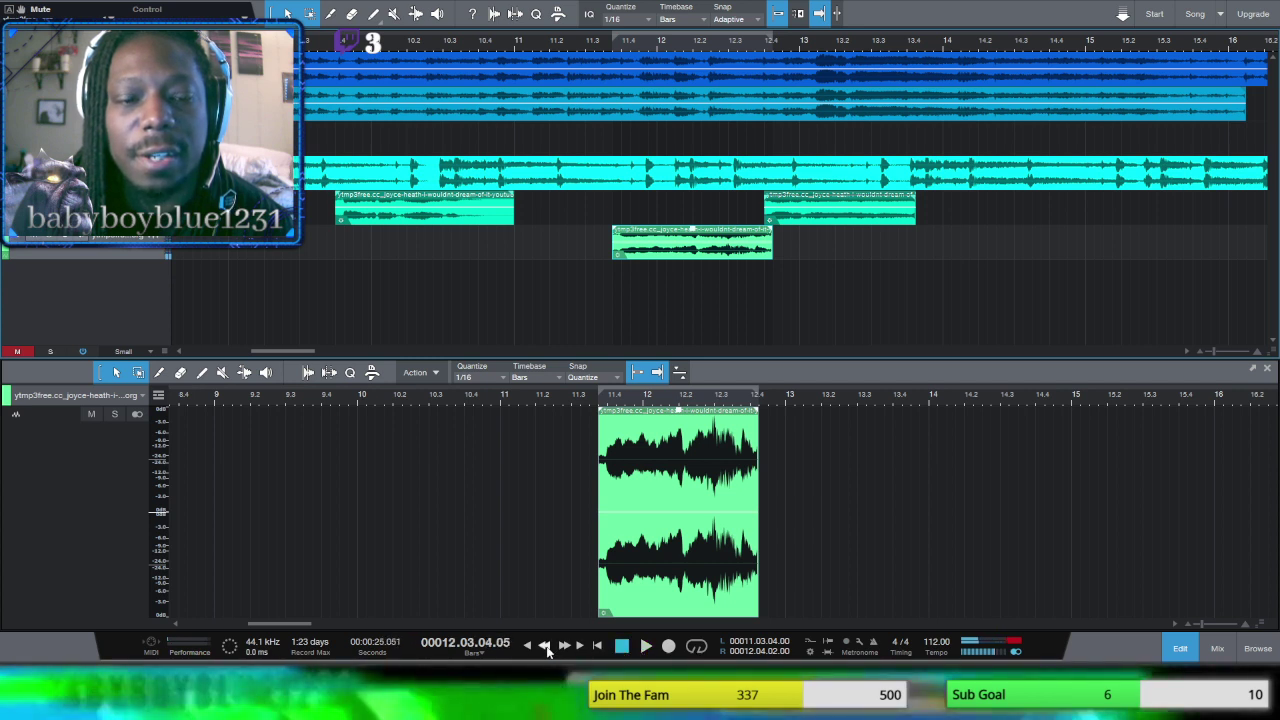
{"action": "left_click", "coordinate": [647, 648]}
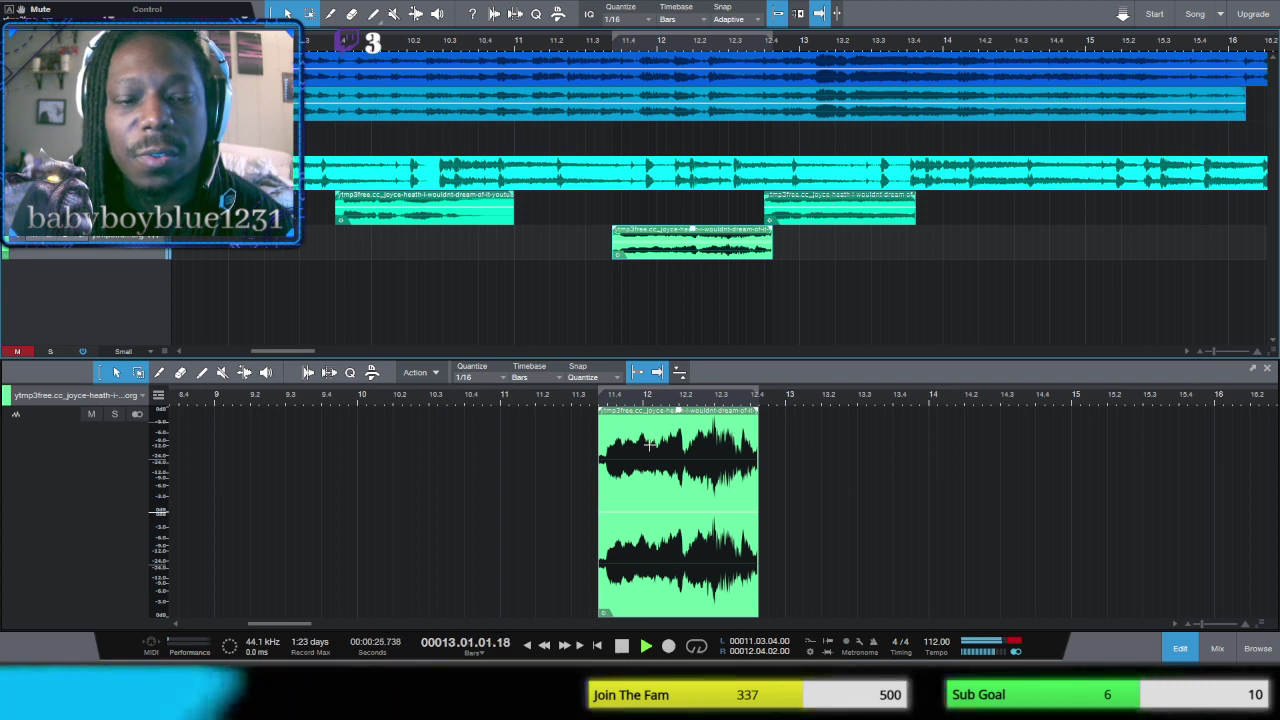
{"action": "left_click", "coordinate": [546, 646]}
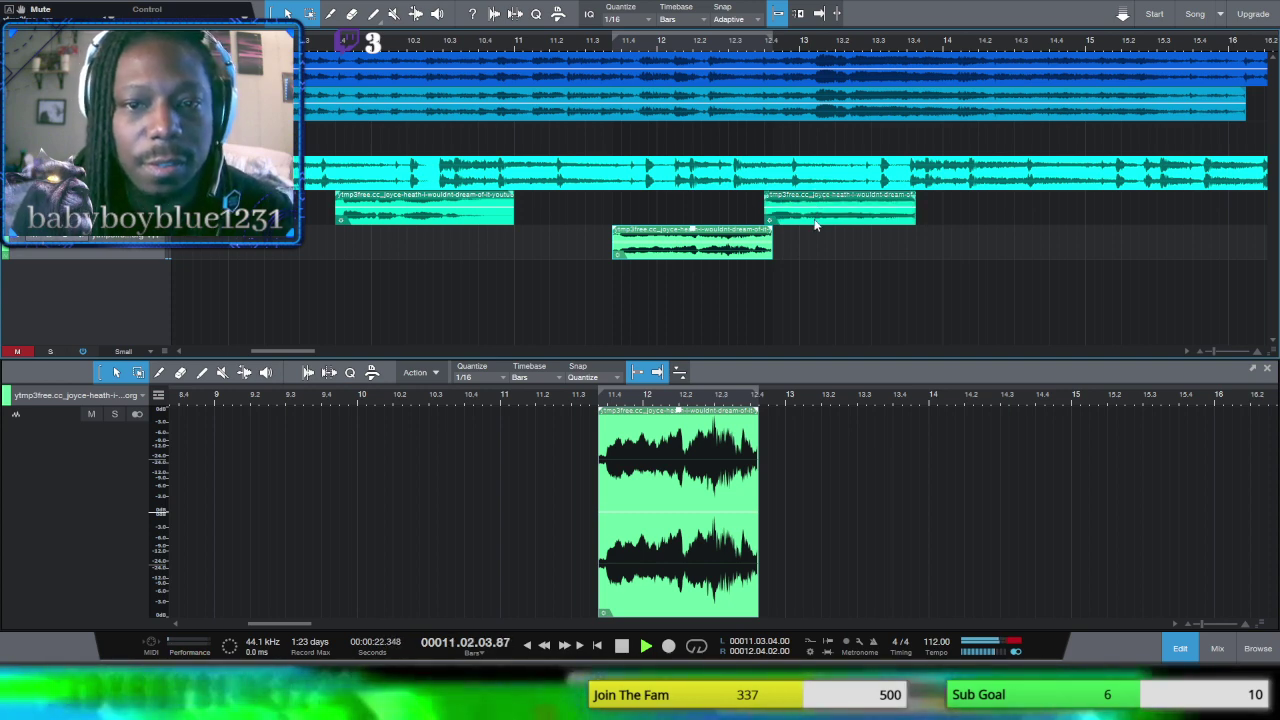
Step: Move the track 5 clip near 12.04 up to the muted track above the beat, and place the track 6 clip on track 5 at 12.03.04
{"action": "left_click_drag", "start_coordinate": [817, 218], "coordinate": [801, 160]}
{"action": "left_click_drag", "start_coordinate": [707, 248], "coordinate": [850, 210]}
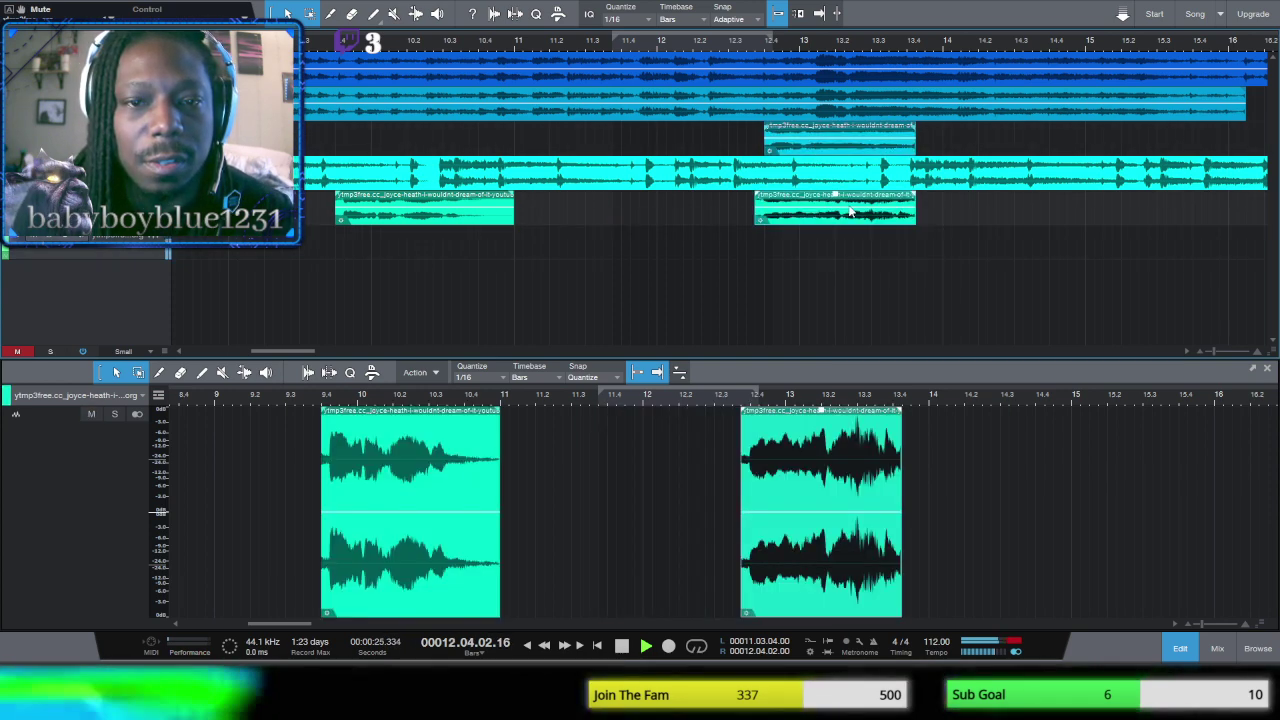
{"action": "left_click", "coordinate": [544, 645]}
{"action": "key", "text": "p"}
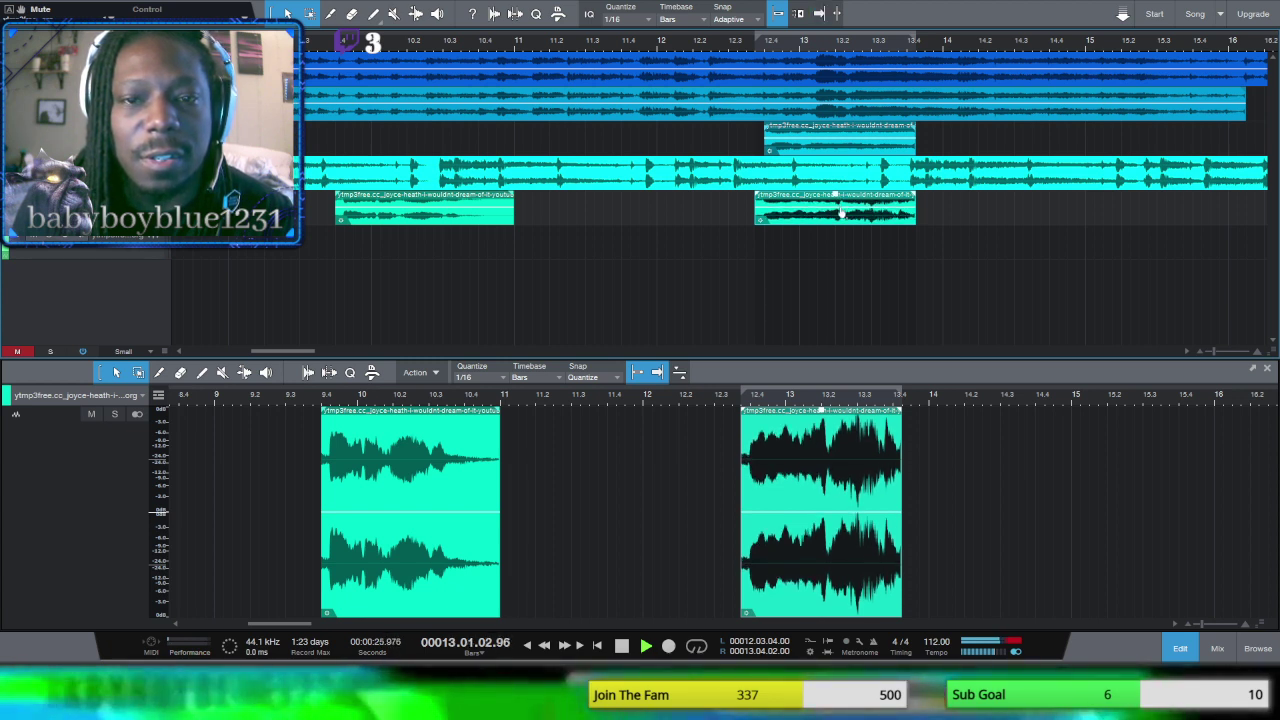
Step: Listen to the clip on track 5 at 12.03.04 against the beat in repeated passes, and return to the song start
{"action": "left_click", "coordinate": [544, 646]}
{"action": "left_click", "coordinate": [544, 646]}
{"action": "left_click", "coordinate": [544, 646]}
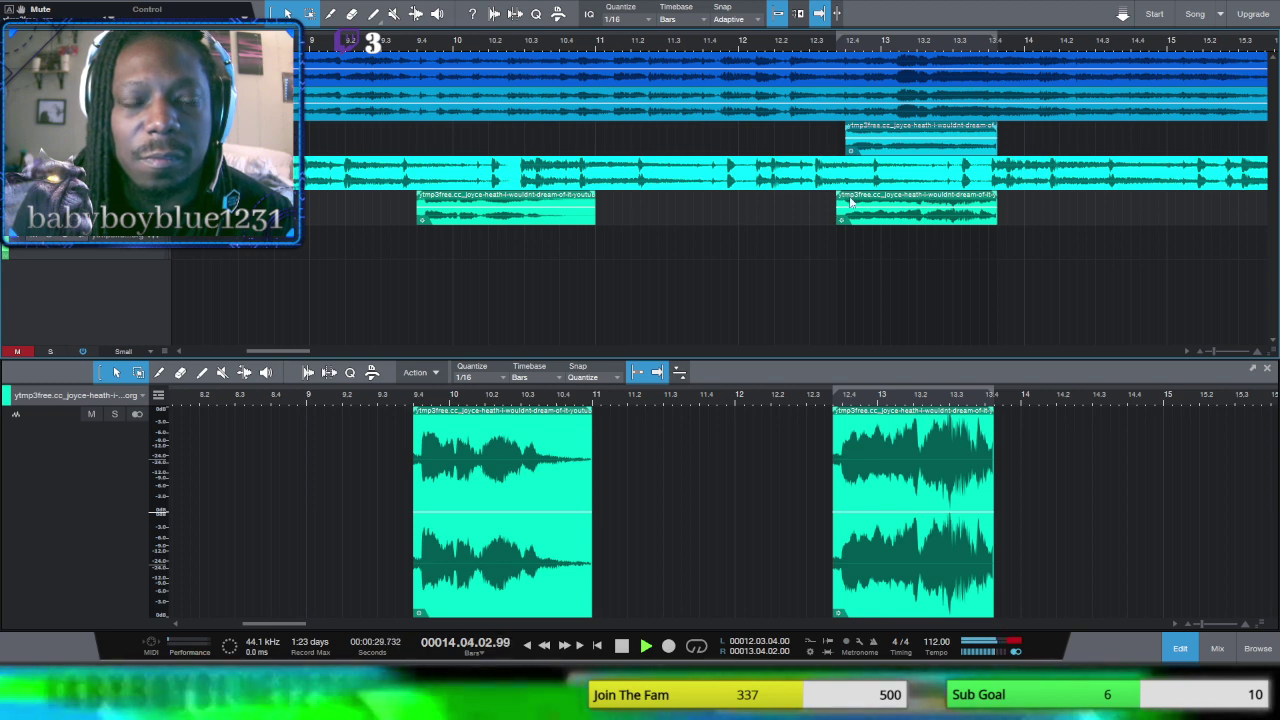
{"action": "left_click", "coordinate": [544, 645]}
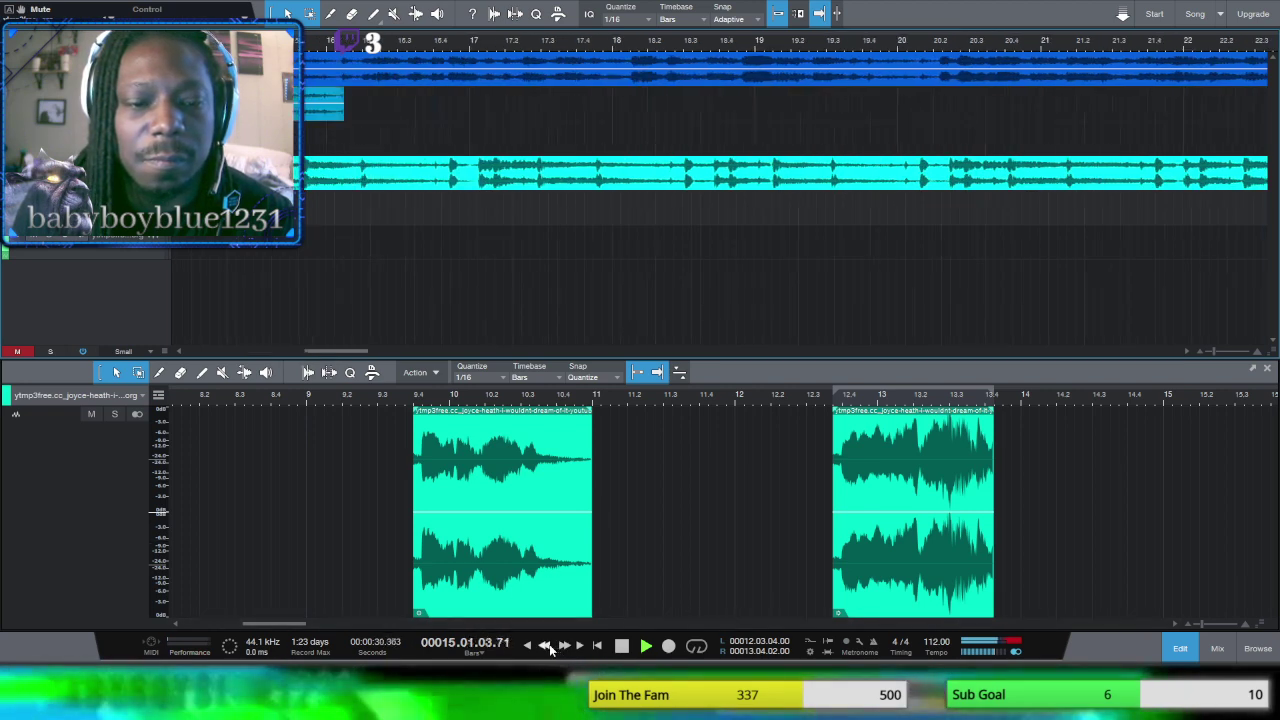
{"action": "left_click", "coordinate": [544, 645]}
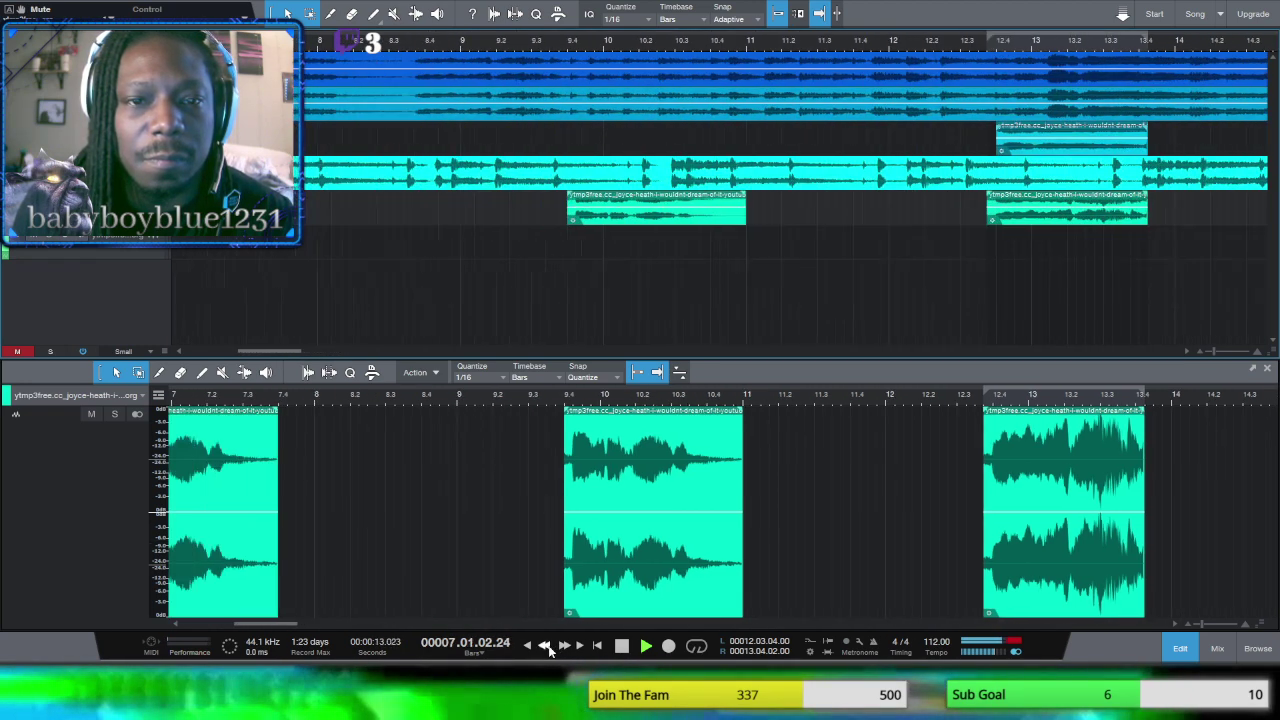
{"action": "left_click", "coordinate": [621, 646]}
{"action": "left_click", "coordinate": [621, 646]}
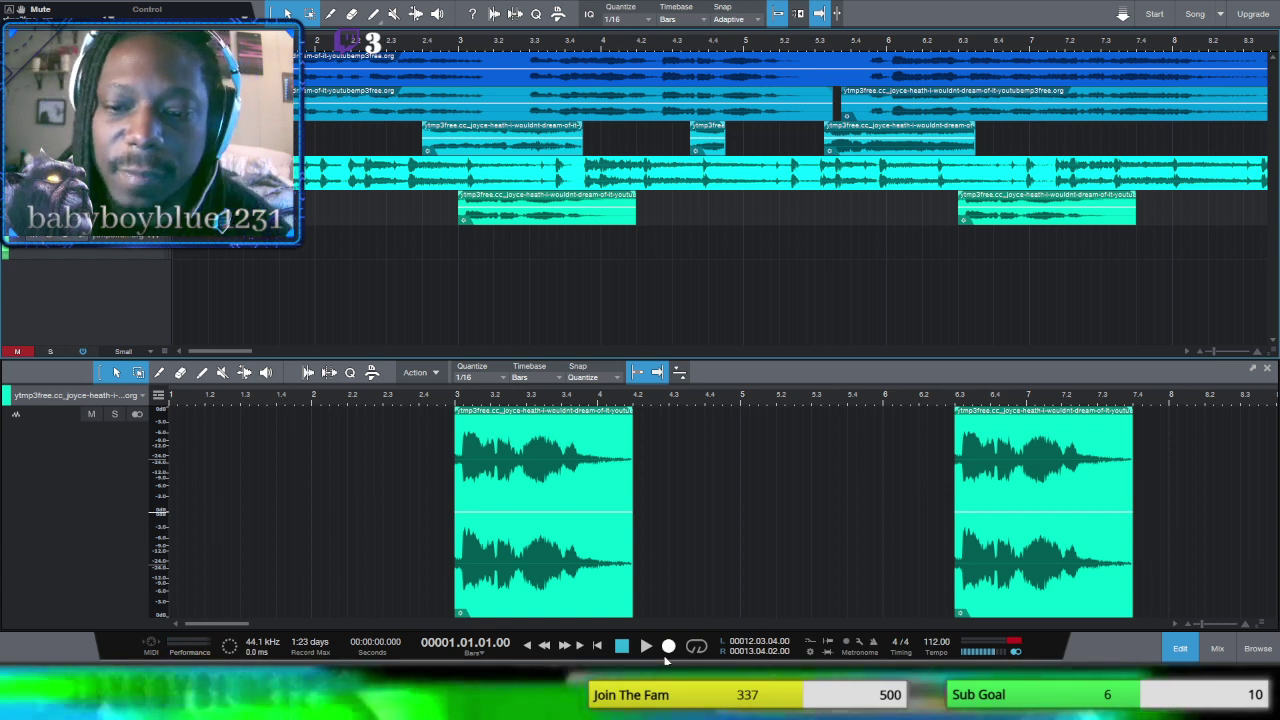
Step: Reset the output clip indicator, play the song from the start through bar 14, and replay the passage around bars 12 and 13
{"action": "left_click", "coordinate": [1005, 638]}
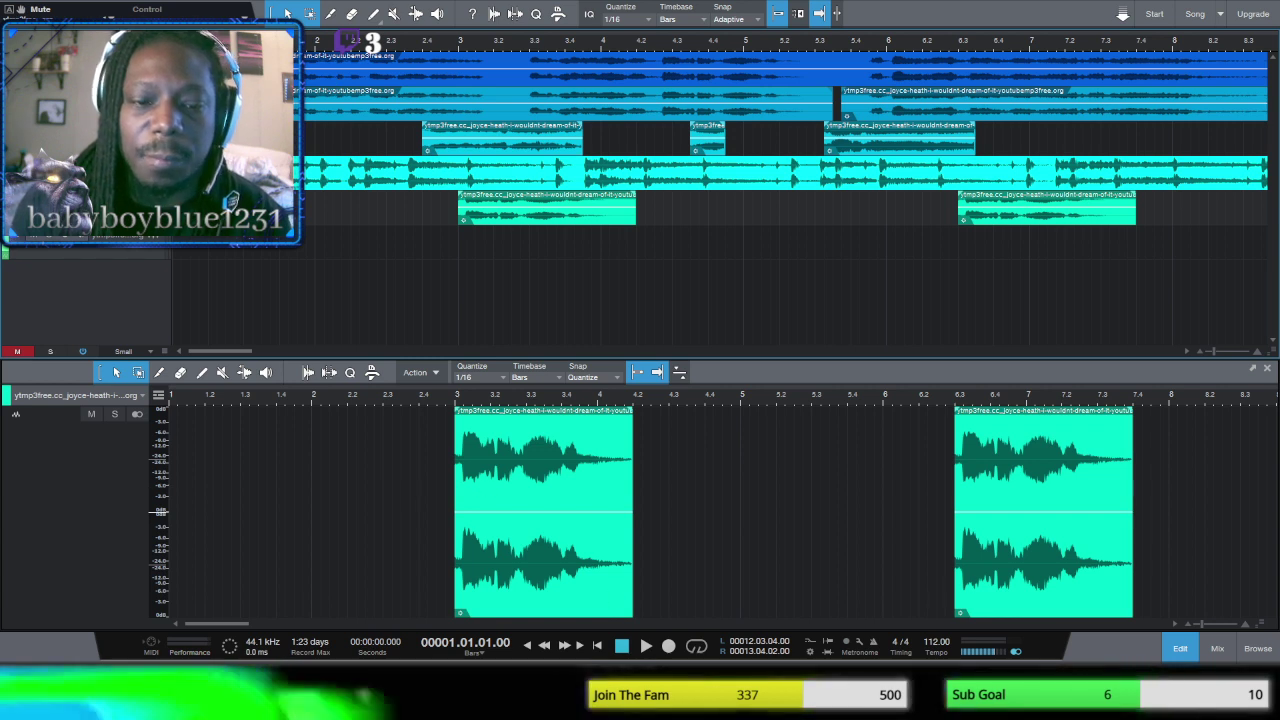
{"action": "left_click", "coordinate": [646, 647]}
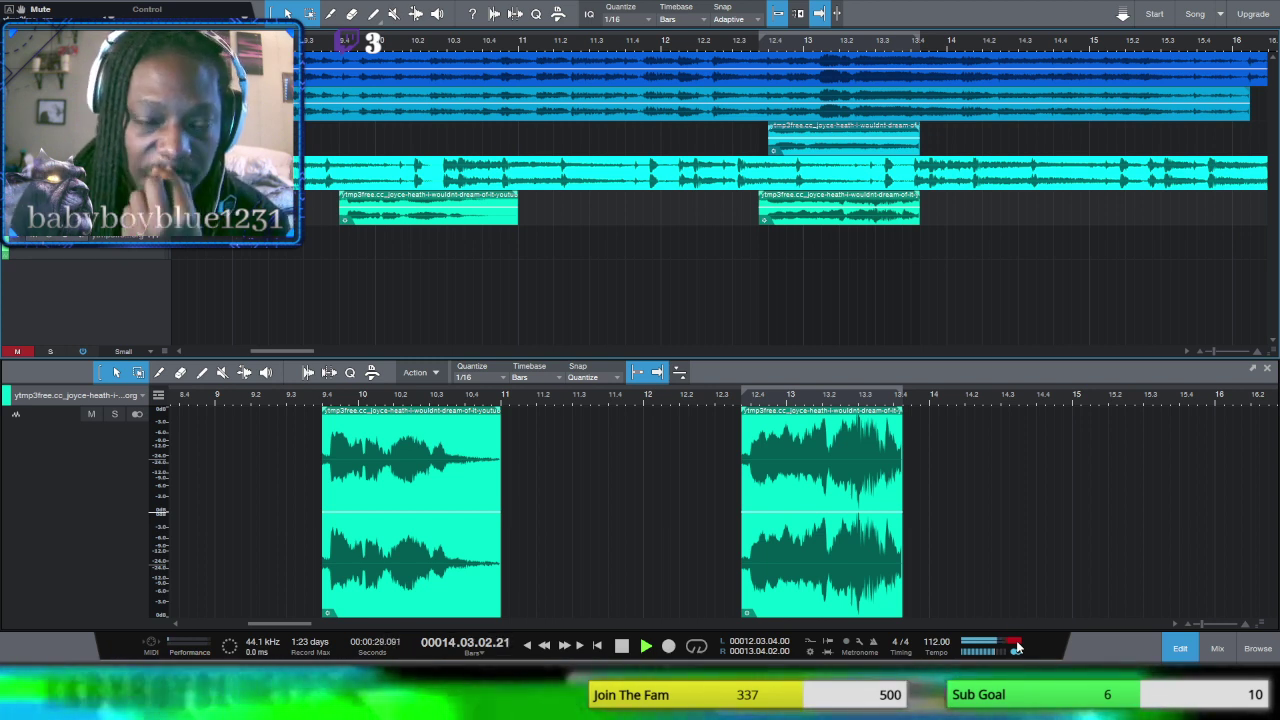
{"action": "left_click", "coordinate": [545, 646]}
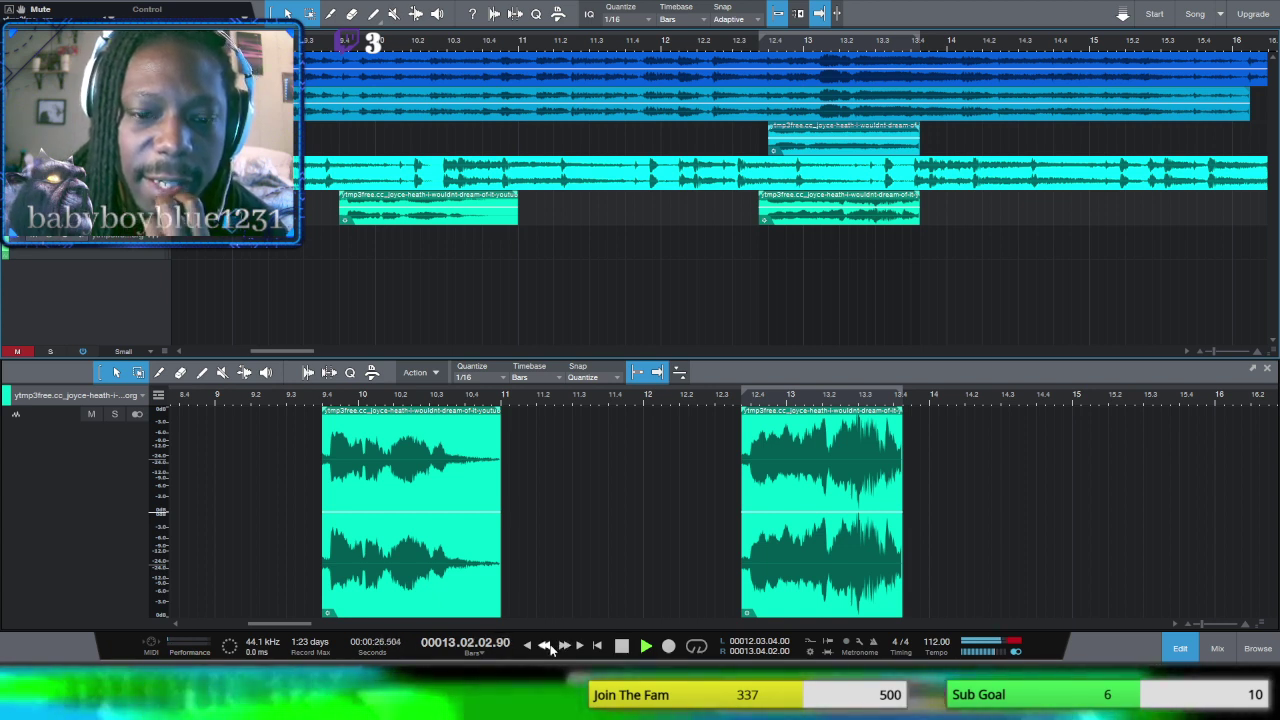
{"action": "left_click", "coordinate": [545, 646]}
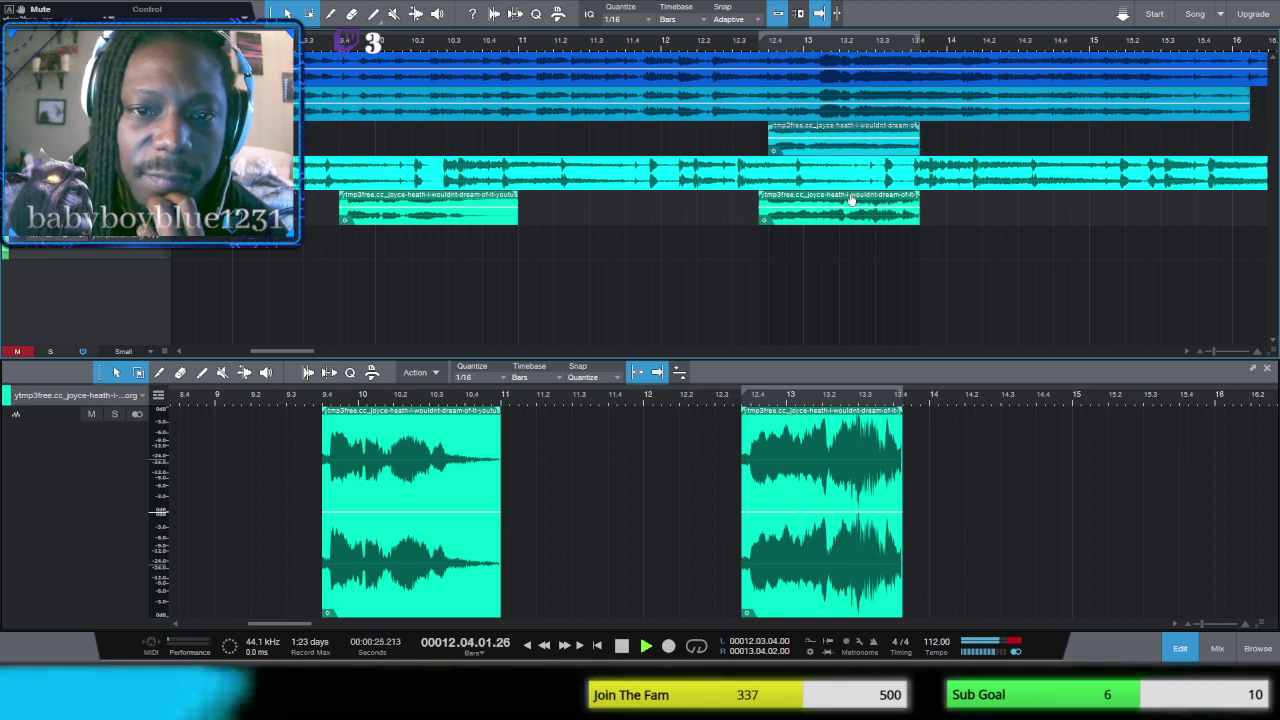
Step: Move the track 5 clip at 12.03.04 to 11.03.04 on the muted track, and that track's following clip down to track 5 at 12.04.02
{"action": "left_click", "coordinate": [818, 203]}
{"action": "left_click_drag", "start_coordinate": [806, 213], "coordinate": [663, 143]}
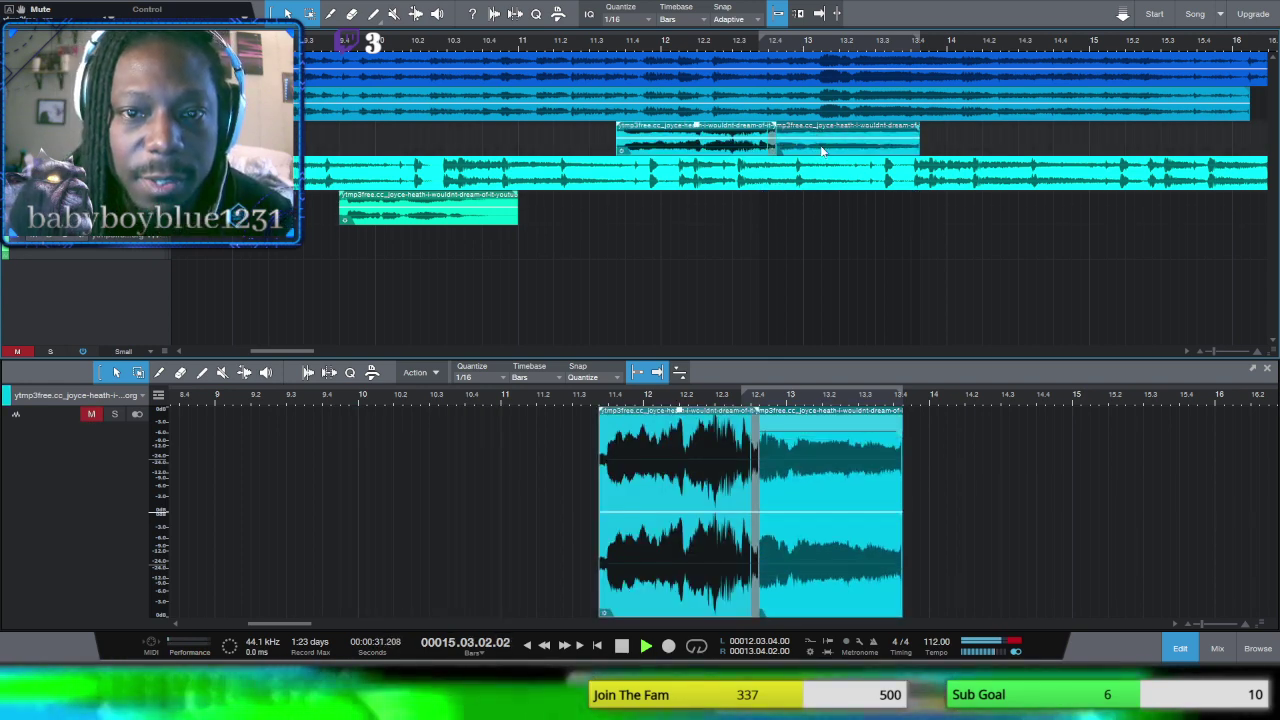
{"action": "left_click_drag", "start_coordinate": [818, 148], "coordinate": [838, 222]}
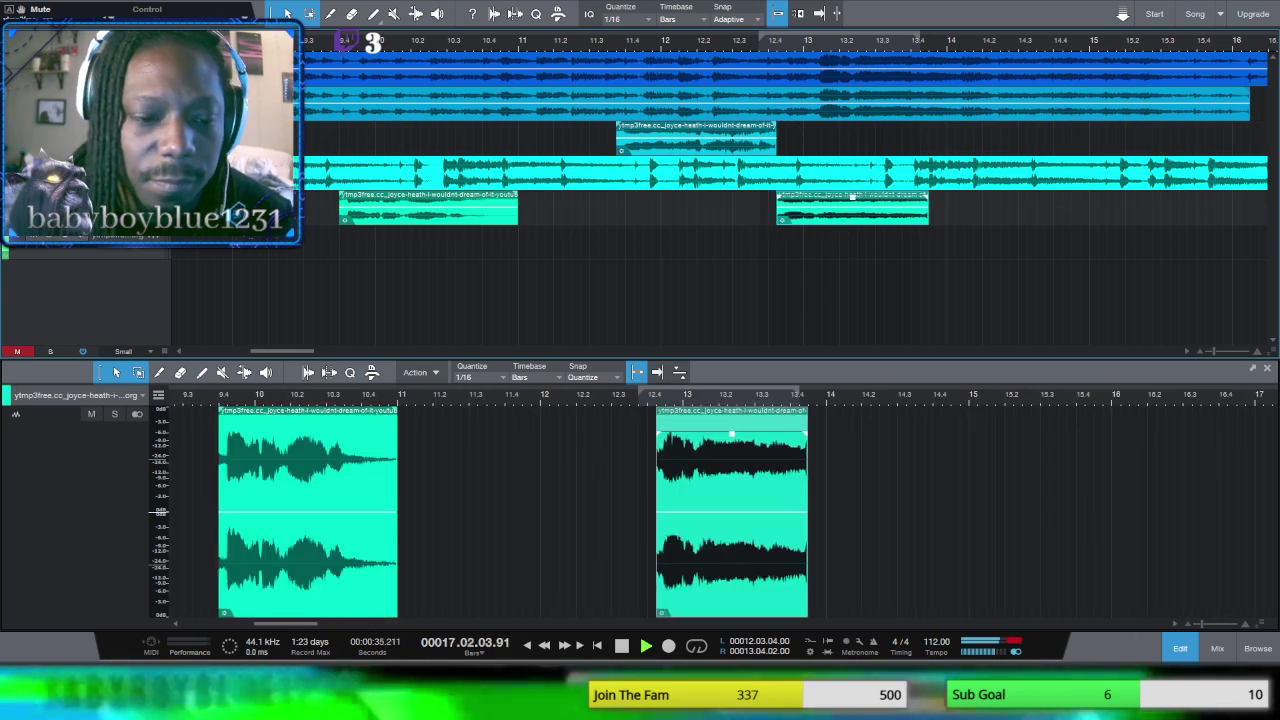
Step: Replay the passage through bar 14 to judge the track 5 clip placed at 12.04.02
{"action": "left_click", "coordinate": [546, 645]}
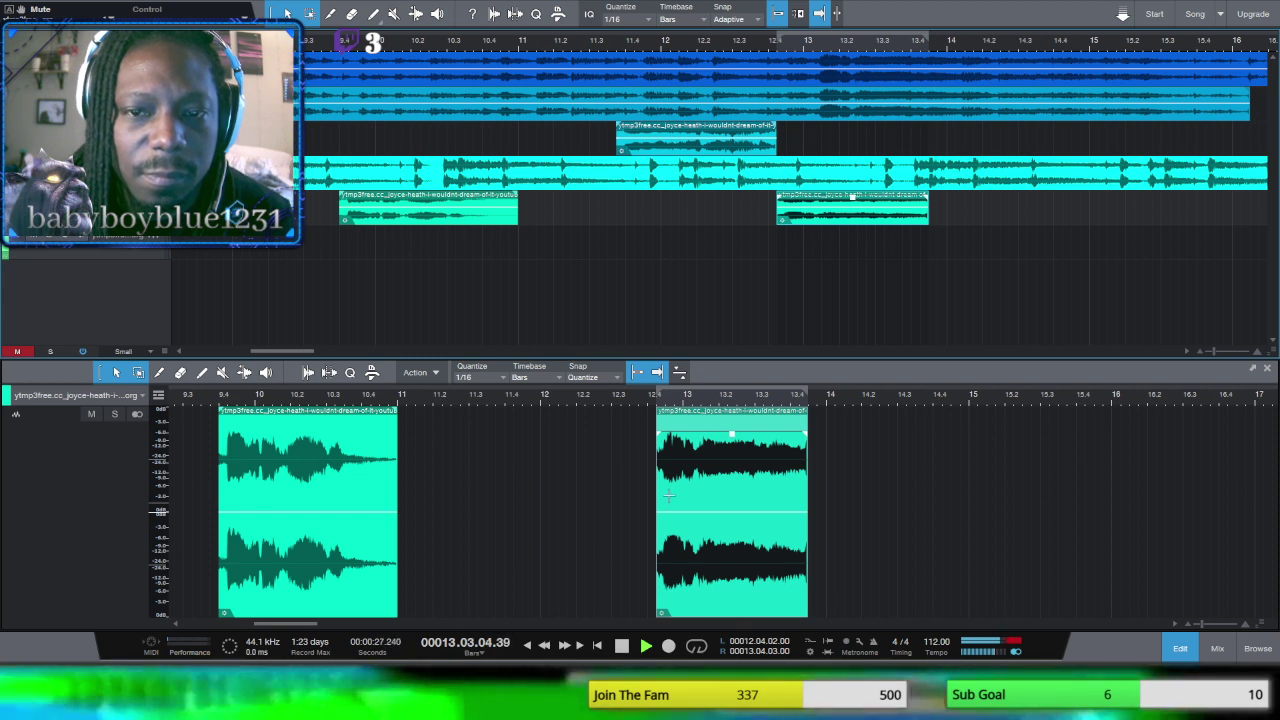
{"action": "left_click", "coordinate": [546, 645]}
{"action": "left_click", "coordinate": [546, 645]}
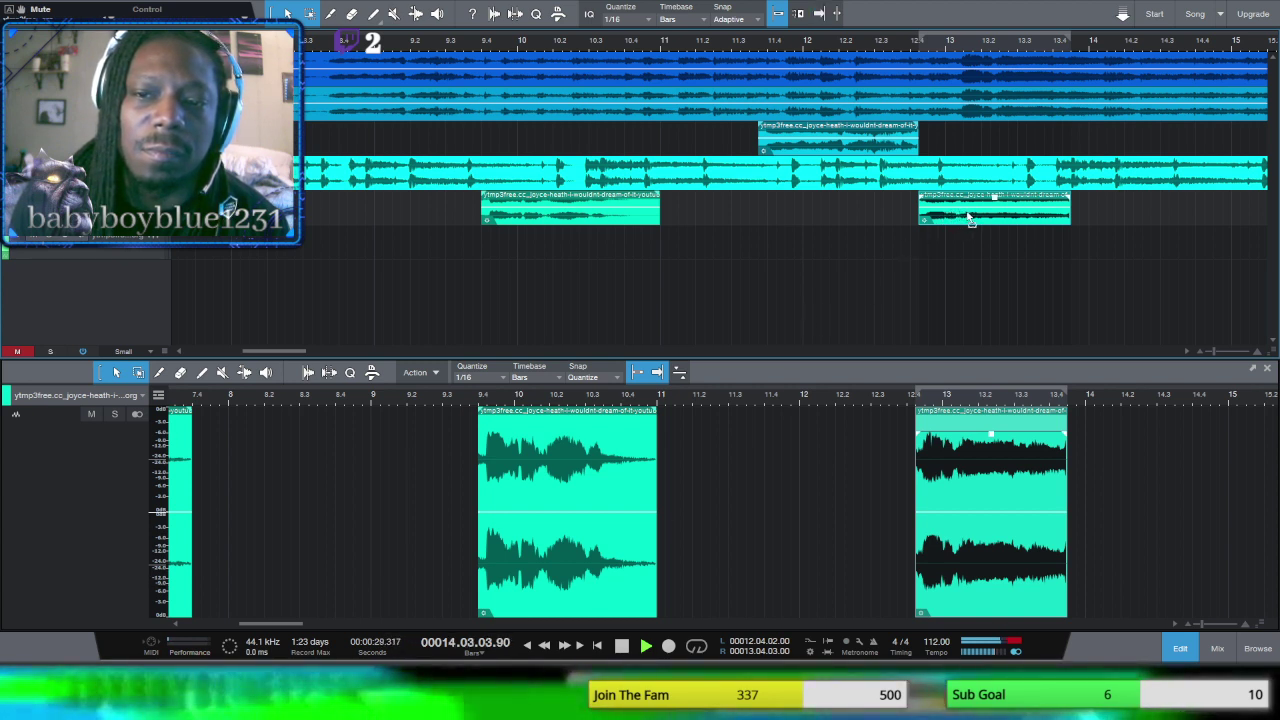
Step: Shift the track 5 clip slightly later to start at 12.04.04 and replay the passage to check its timing
{"action": "left_click_drag", "start_coordinate": [968, 218], "coordinate": [986, 218]}
{"action": "left_click", "coordinate": [544, 645]}
{"action": "left_click", "coordinate": [544, 645]}
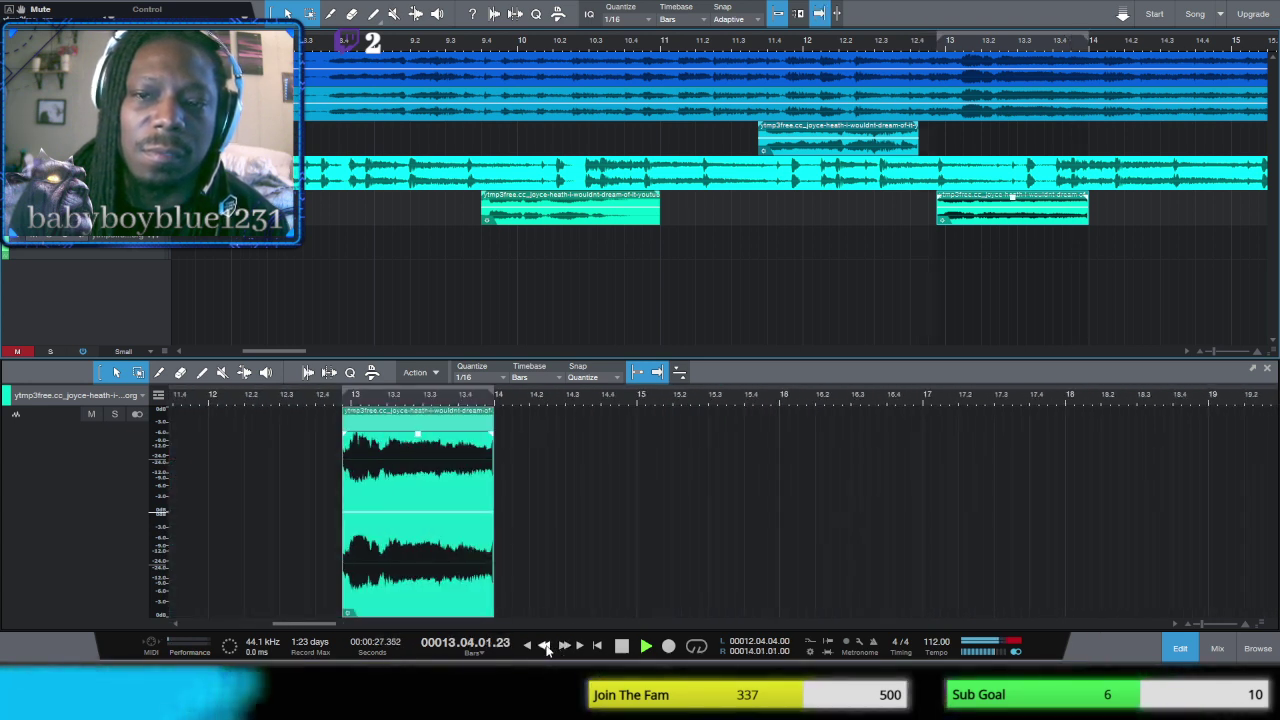
{"action": "left_click", "coordinate": [544, 645]}
{"action": "left_click", "coordinate": [544, 645]}
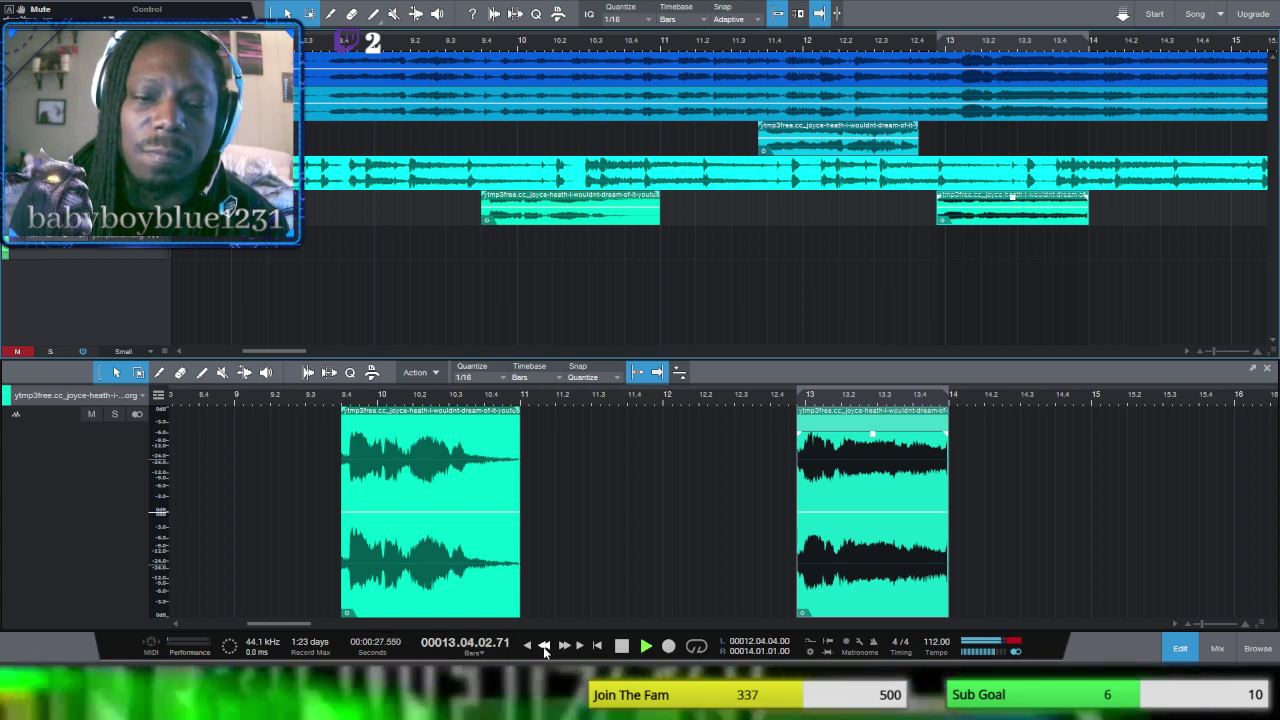
{"action": "left_click", "coordinate": [621, 647]}
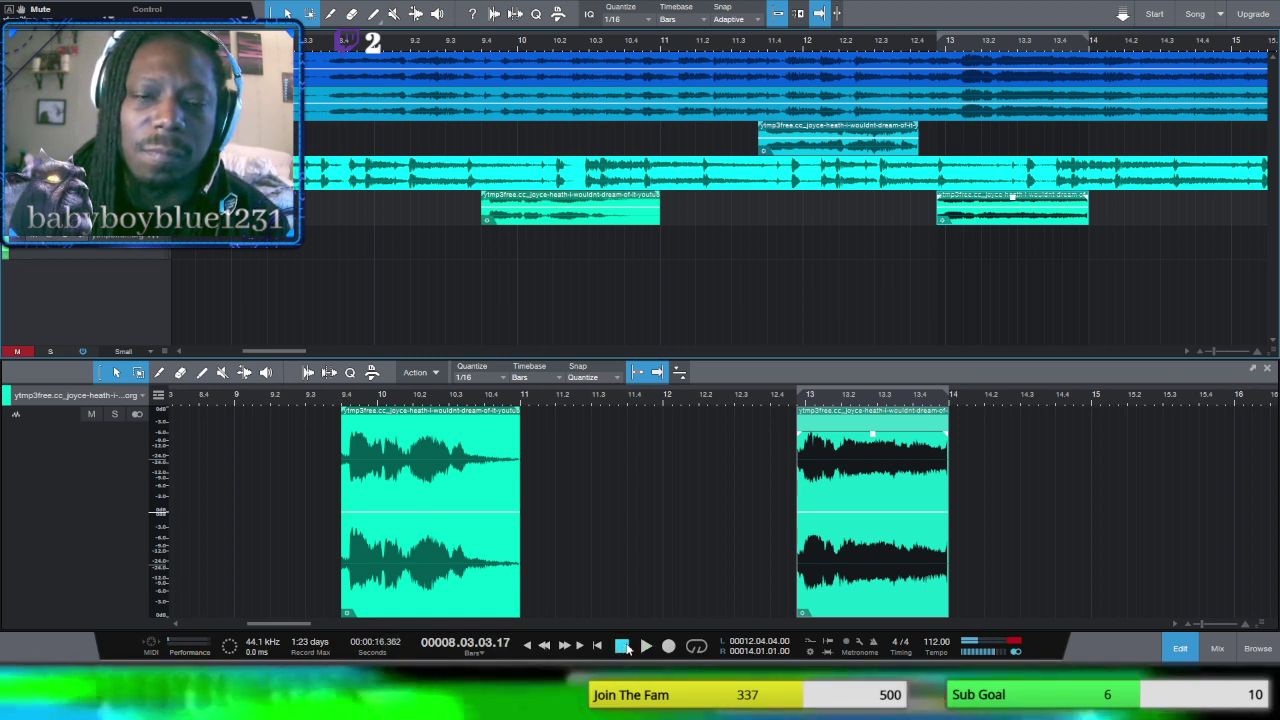
Step: Set the loop range to the muted track's clip at 11.03.04, turn looping on, and play the song from the start
{"action": "left_click", "coordinate": [792, 152]}
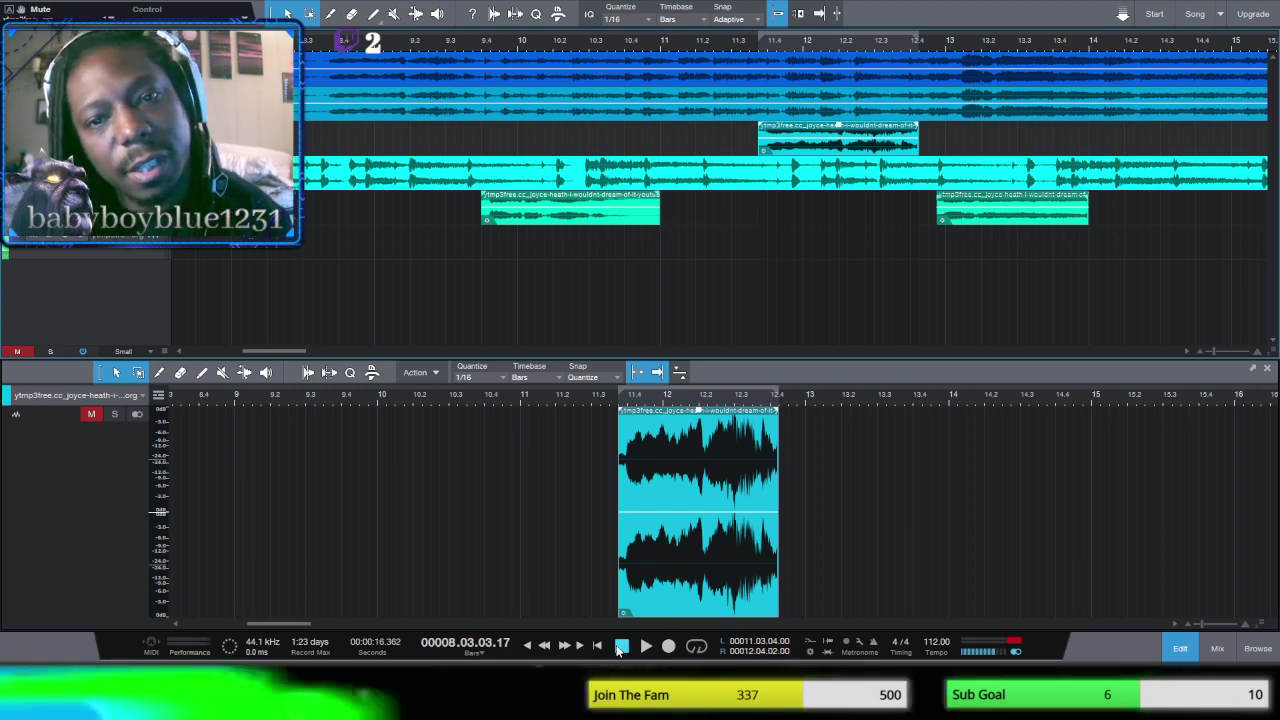
{"action": "left_click", "coordinate": [525, 647]}
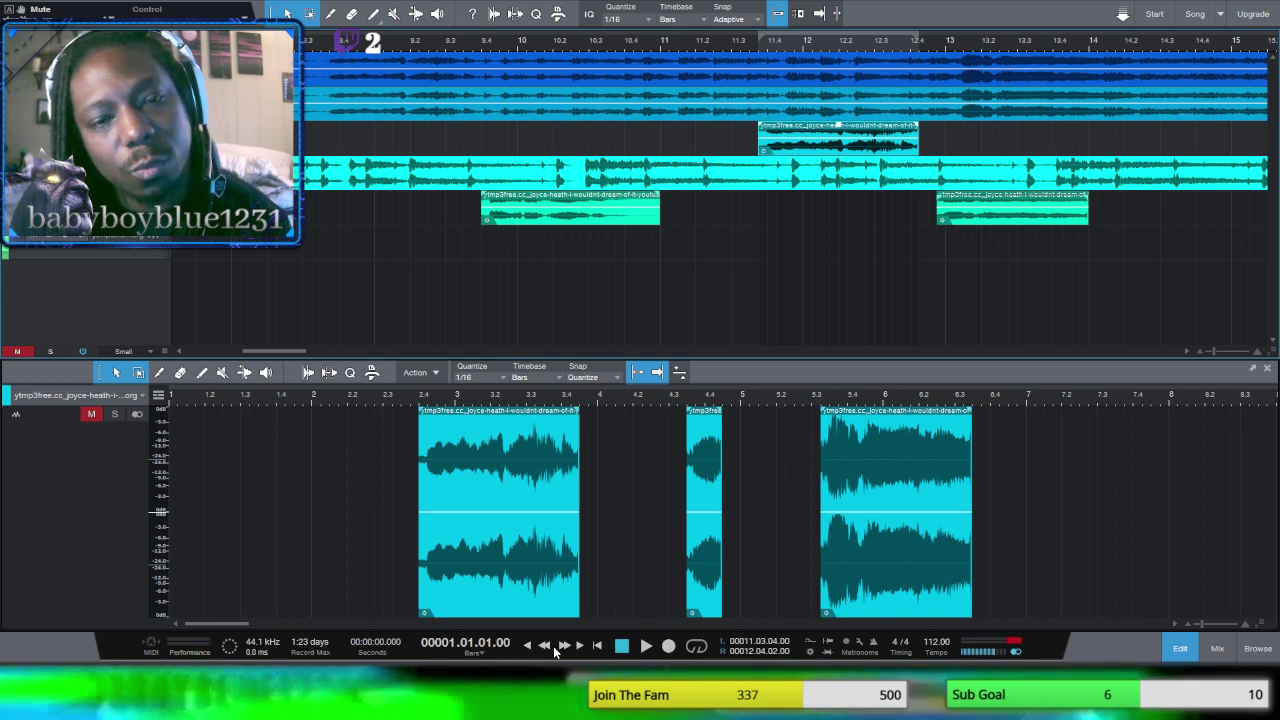
{"action": "left_click", "coordinate": [692, 647]}
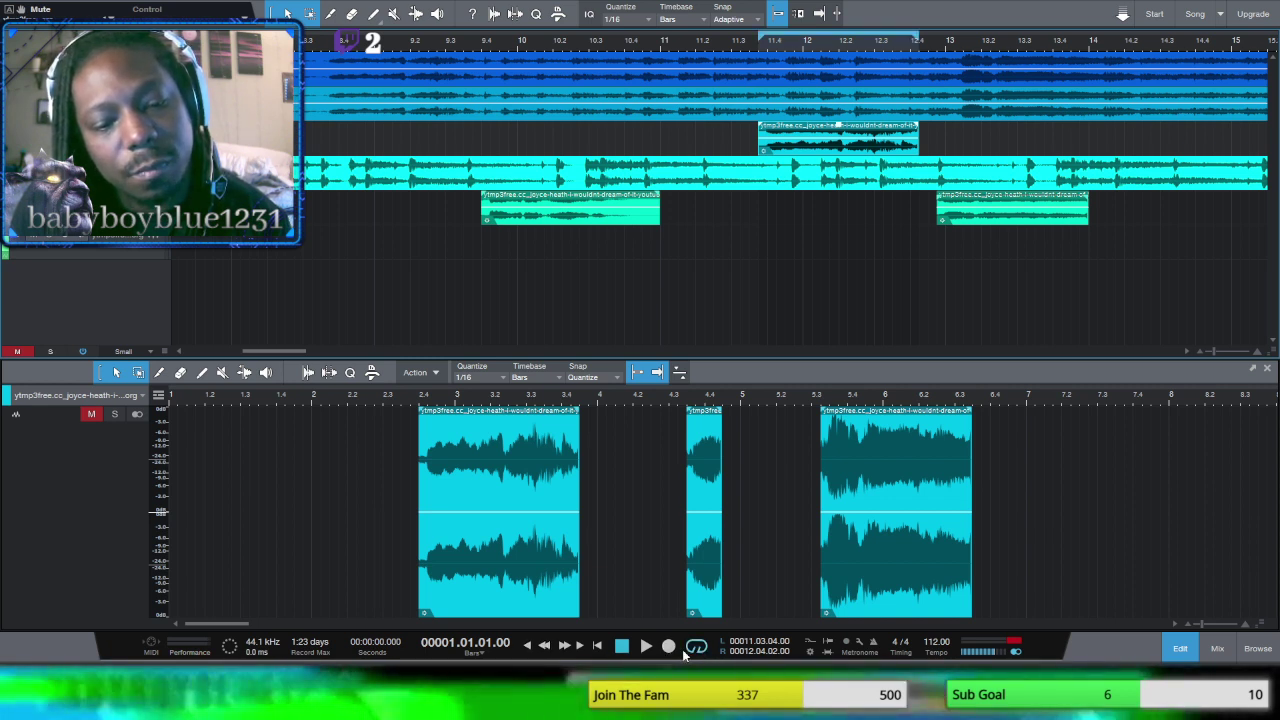
{"action": "left_click", "coordinate": [646, 647]}
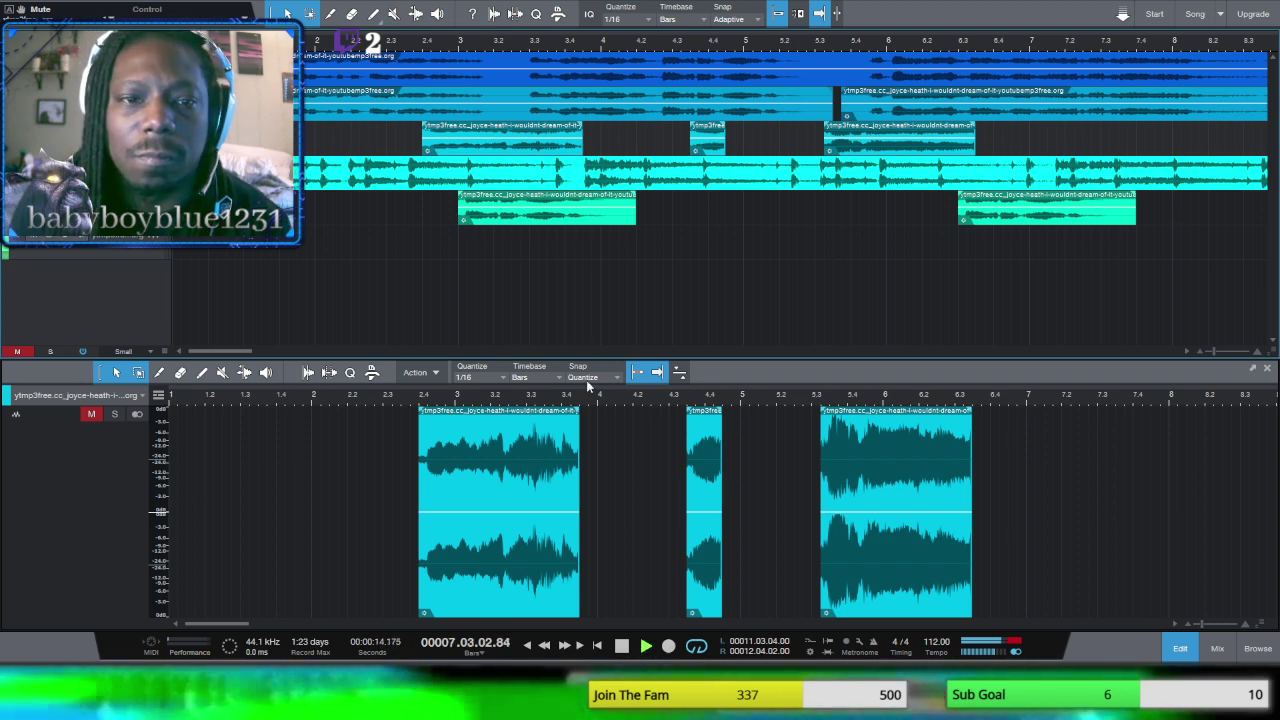
Step: Try to loop the track 5 clip at 9.04.01 and add a one-bar clip directly after it, from 11.01.01 to 12.01.01
{"action": "left_click", "coordinate": [897, 207]}
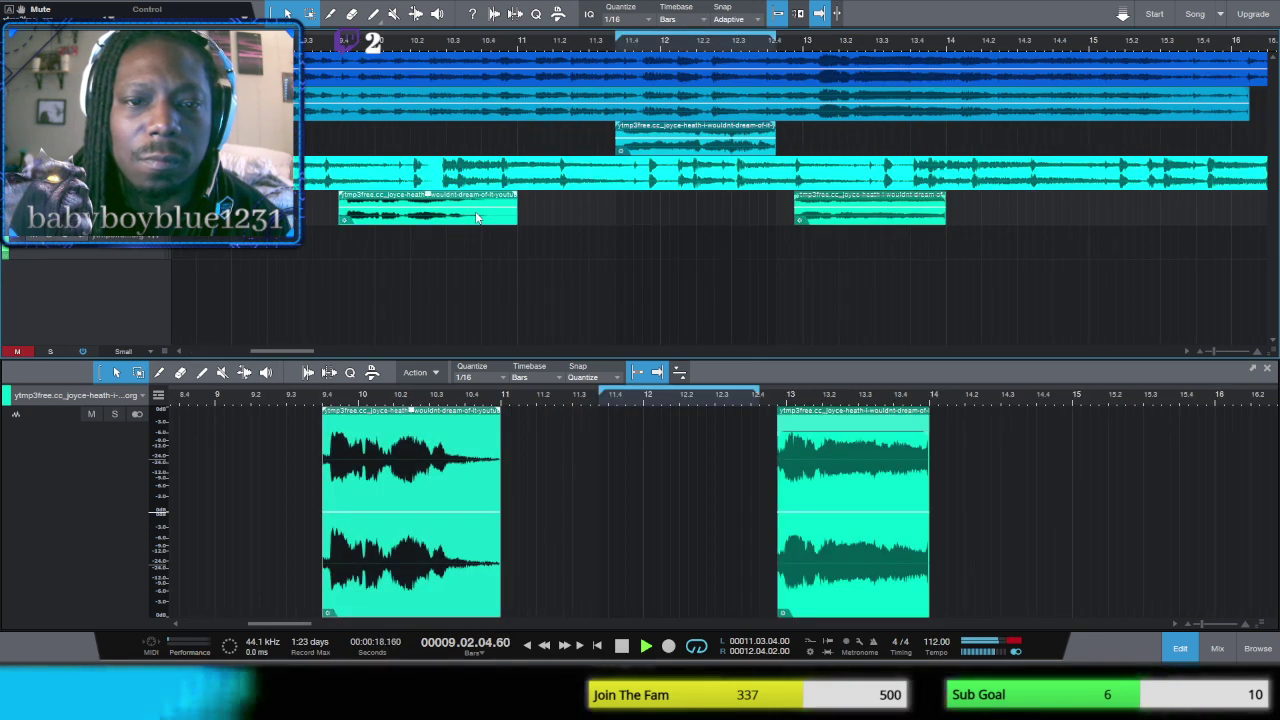
{"action": "key", "text": "p"}
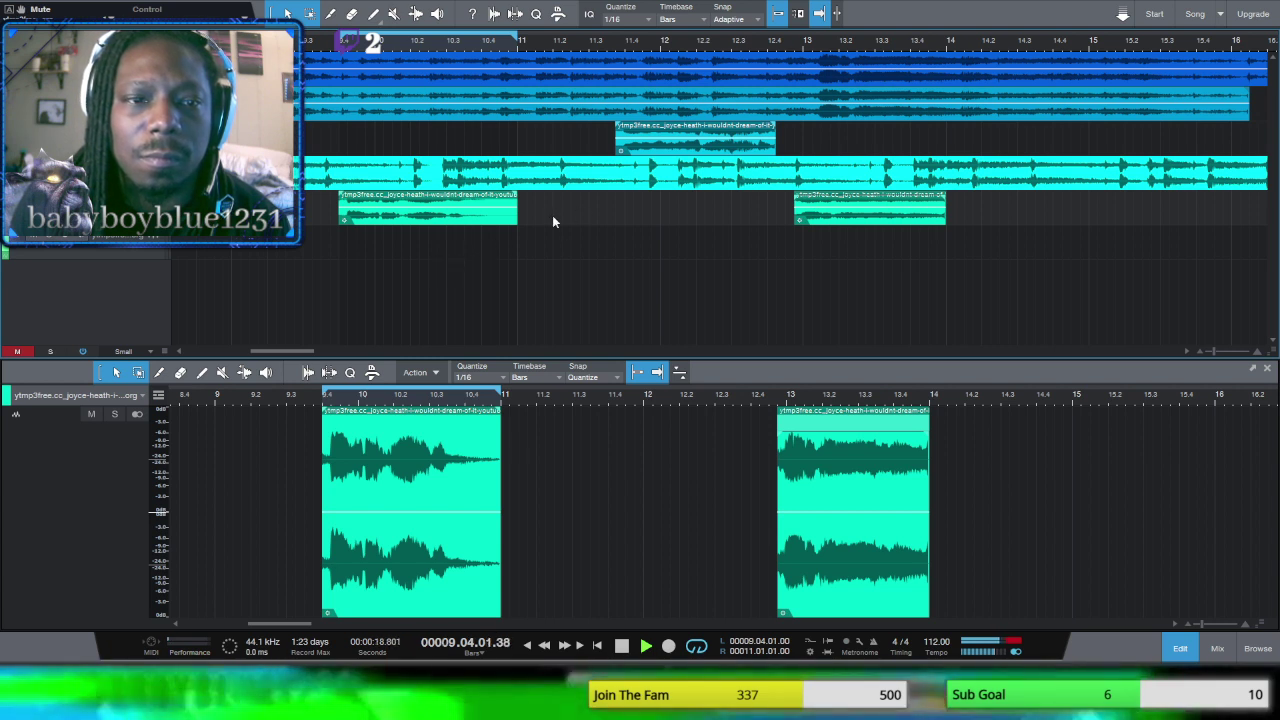
{"action": "key", "text": "d"}
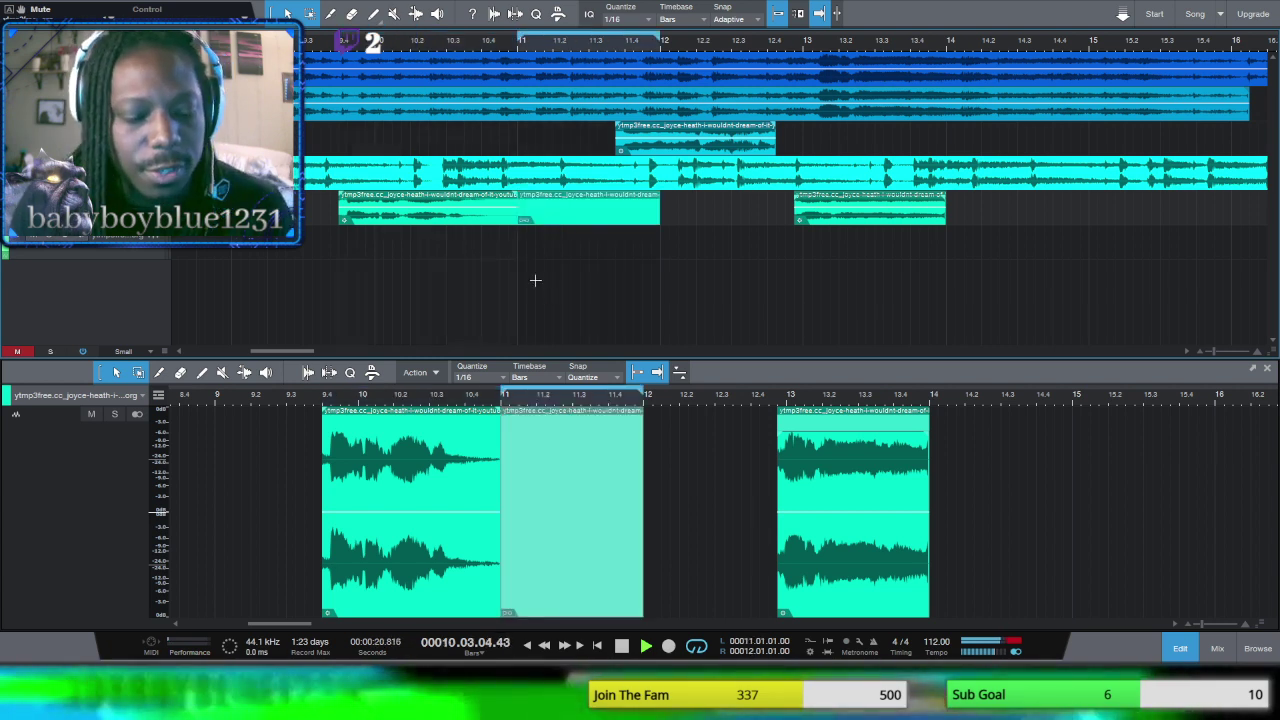
{"action": "key", "text": "ctrl+z"}
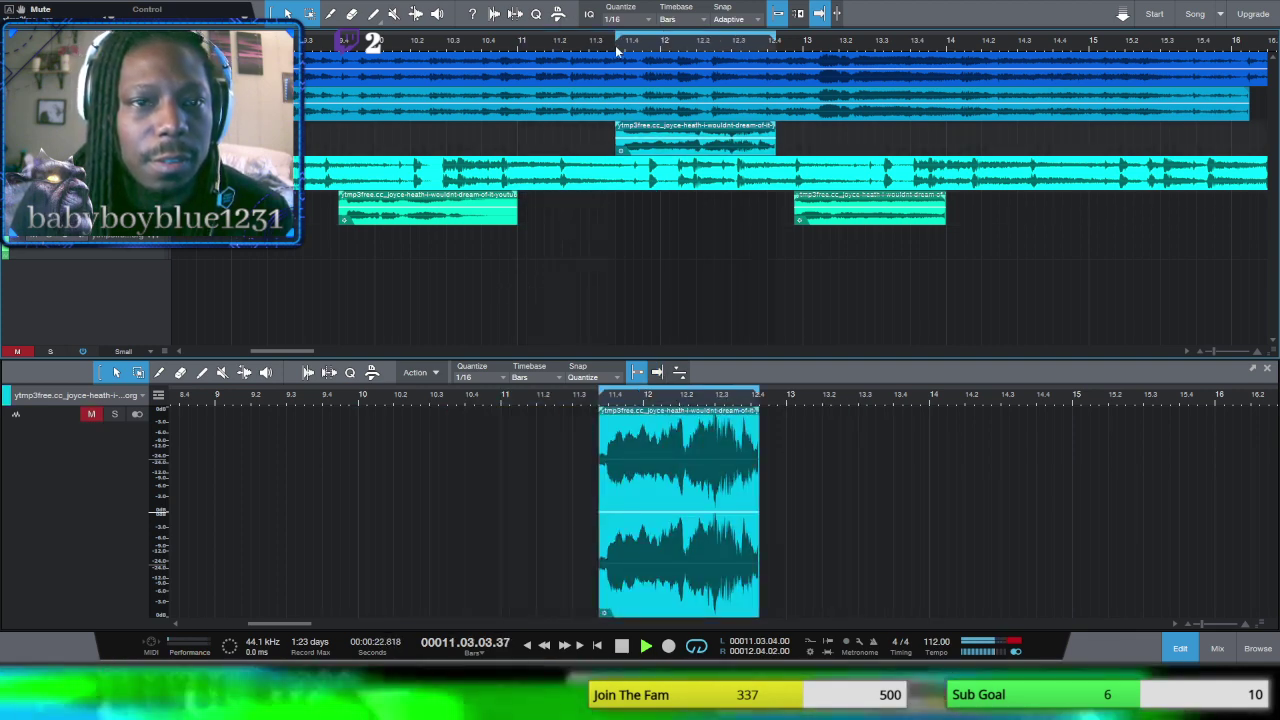
Step: Extend the loop range to span 1.01.01 to 14.01.01 and listen to the arrangement around bars 10 to 14
{"action": "scroll", "coordinate": [343, 41], "scroll_direction": "left", "scroll_amount": 3}
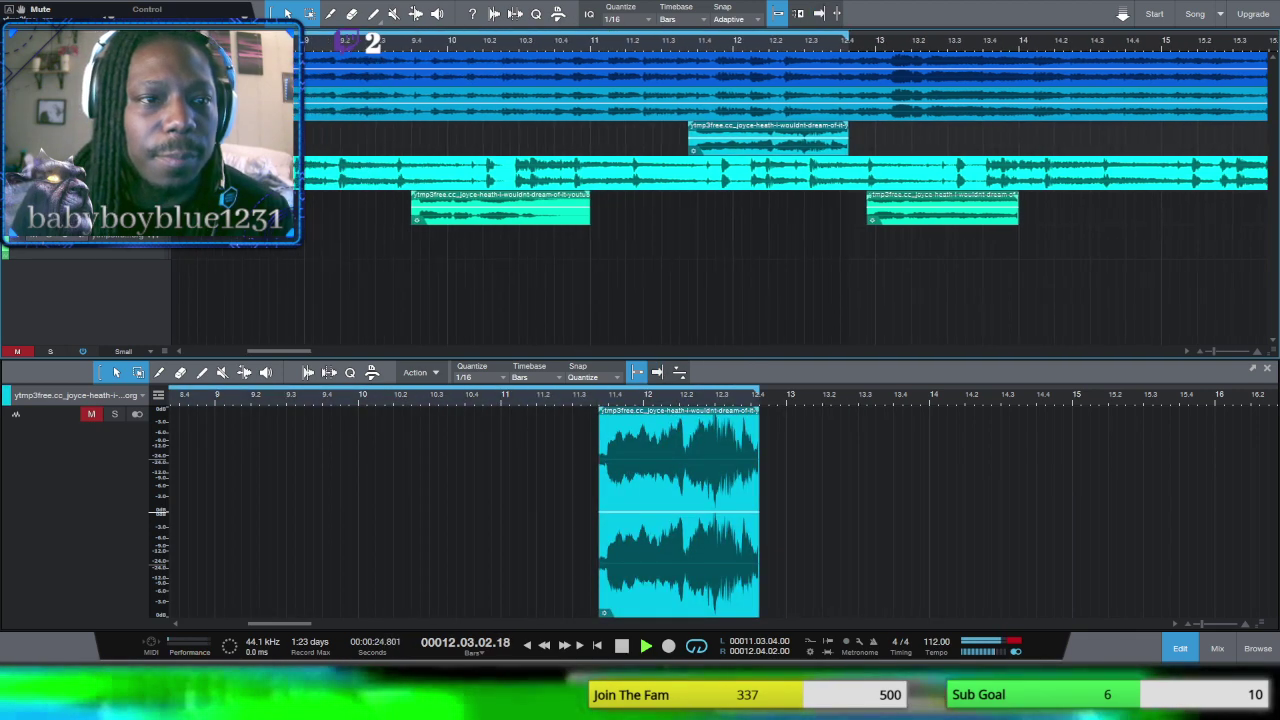
{"action": "scroll", "coordinate": [343, 41], "scroll_direction": "left", "scroll_amount": 8}
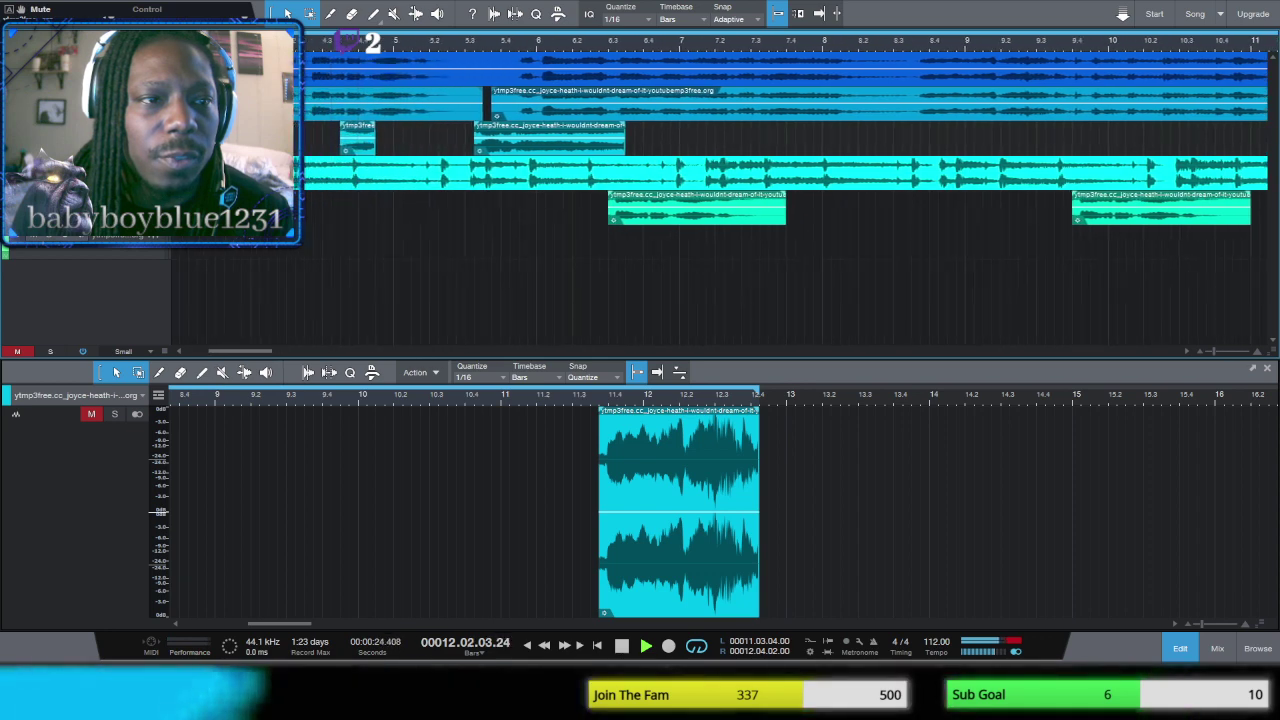
{"action": "scroll", "coordinate": [345, 41], "scroll_direction": "left", "scroll_amount": 3}
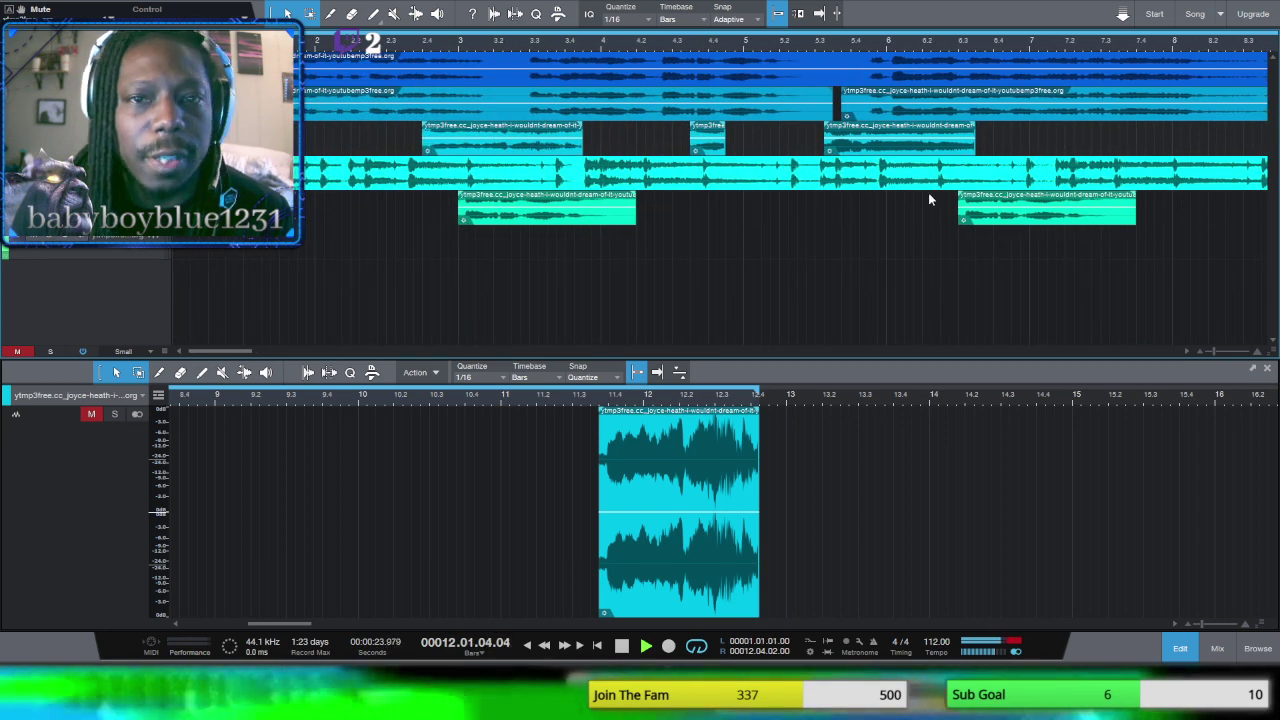
{"action": "left_click_drag", "start_coordinate": [241, 352], "coordinate": [329, 351]}
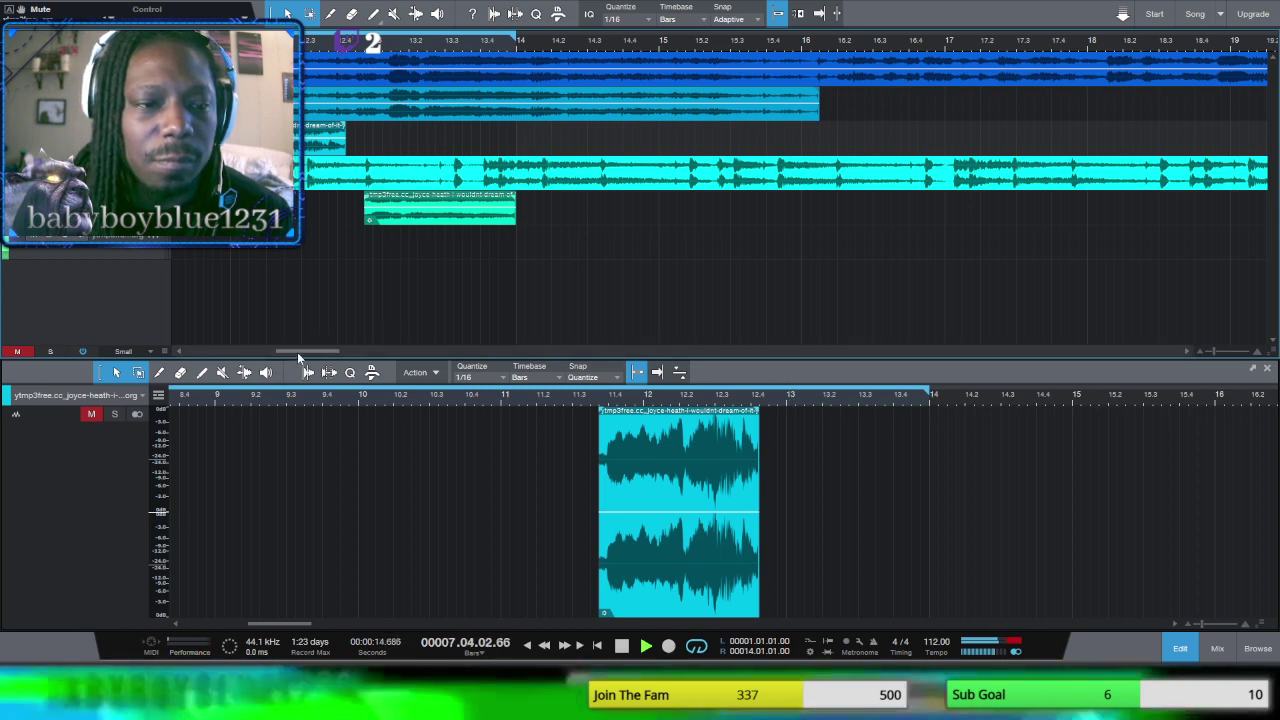
{"action": "left_click_drag", "start_coordinate": [297, 352], "coordinate": [282, 354]}
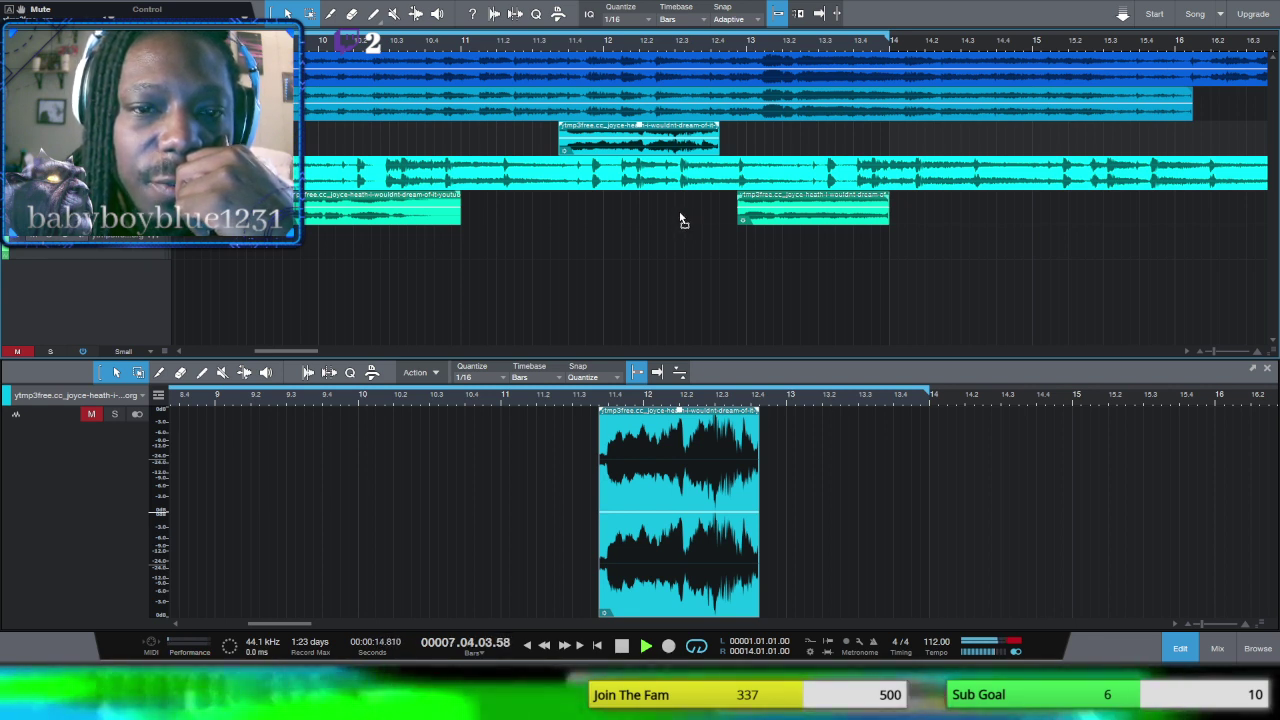
Step: Move the muted track's clip at 11.03.04 onto track 5, join the following clip to its end, and replay with autoscroll on
{"action": "left_click_drag", "start_coordinate": [676, 218], "coordinate": [683, 215]}
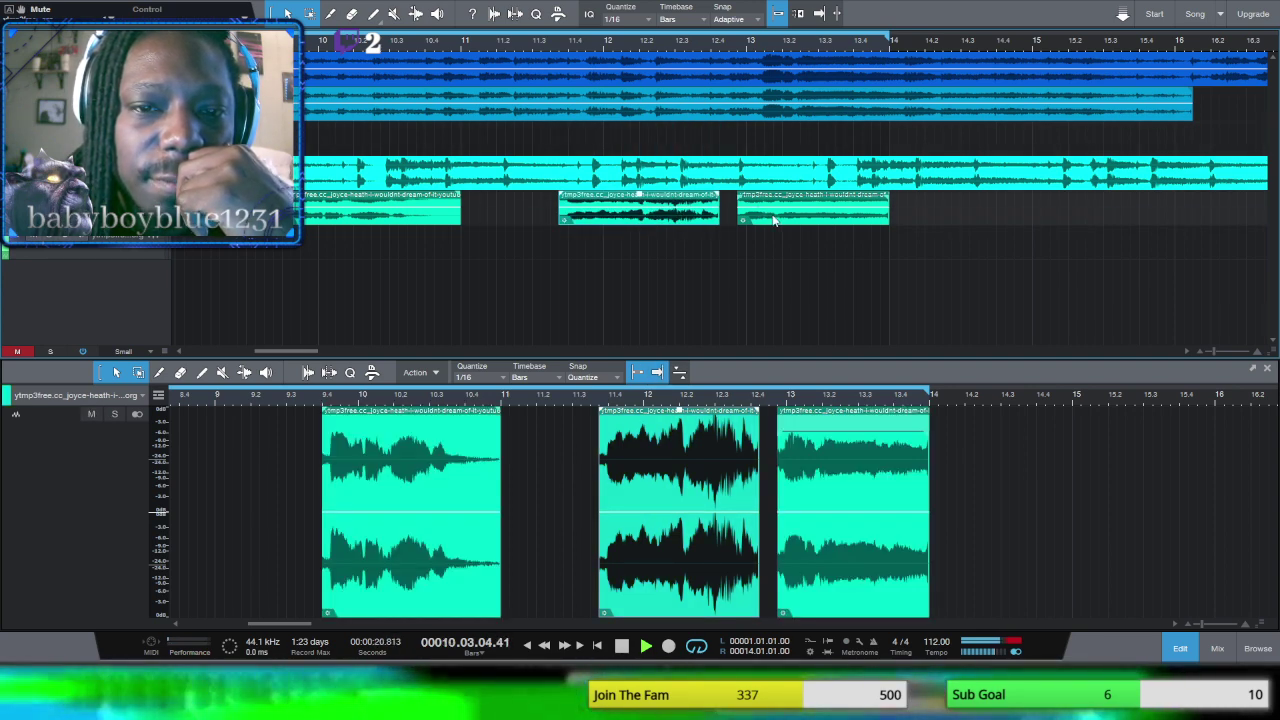
{"action": "left_click_drag", "start_coordinate": [773, 220], "coordinate": [754, 220]}
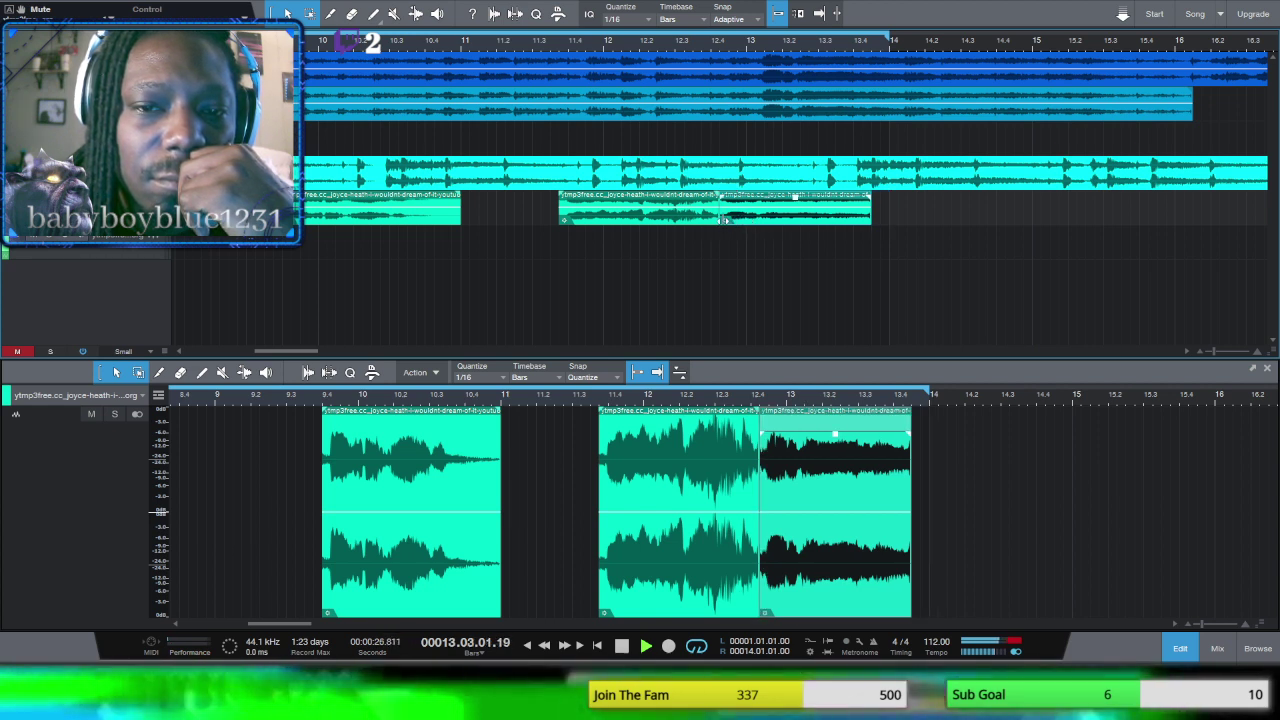
{"action": "left_click", "coordinate": [597, 645]}
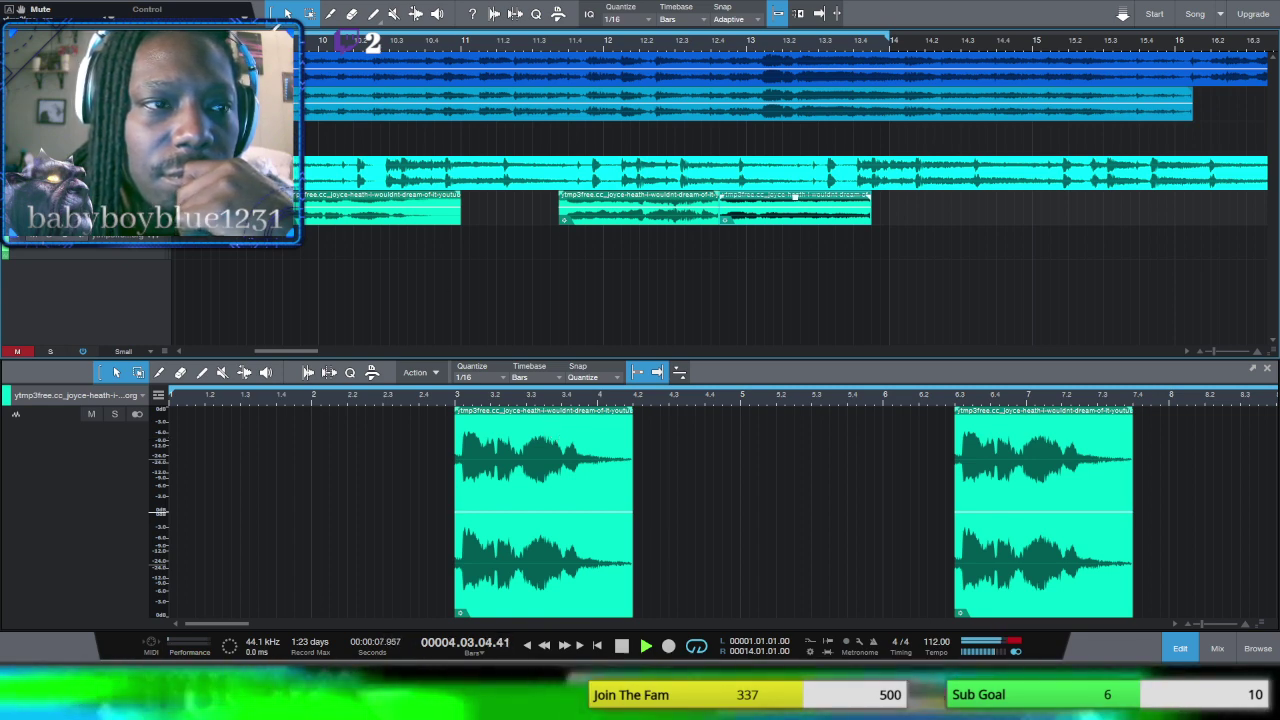
{"action": "key", "text": "f"}
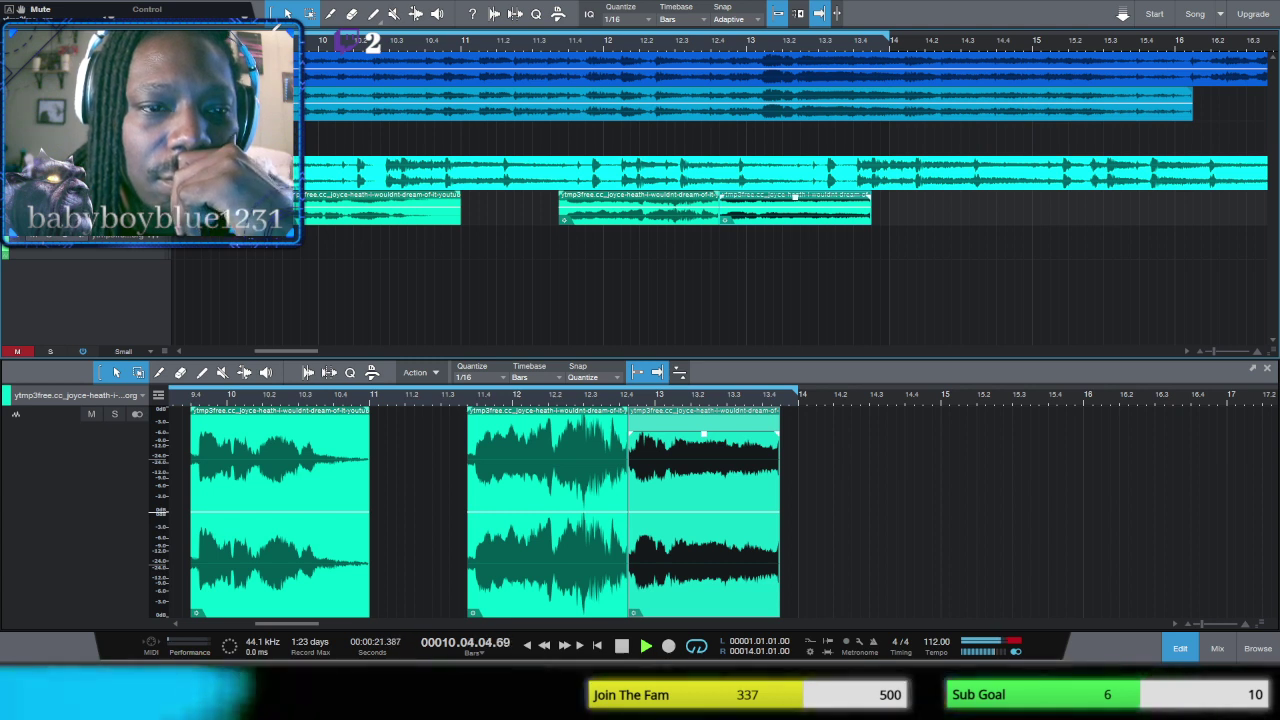
Step: Move the clip at 11.03.04 onto the empty track below, starting at 11.04.04, and loop from 9.04.01 to 13.04.03
{"action": "left_click", "coordinate": [602, 210]}
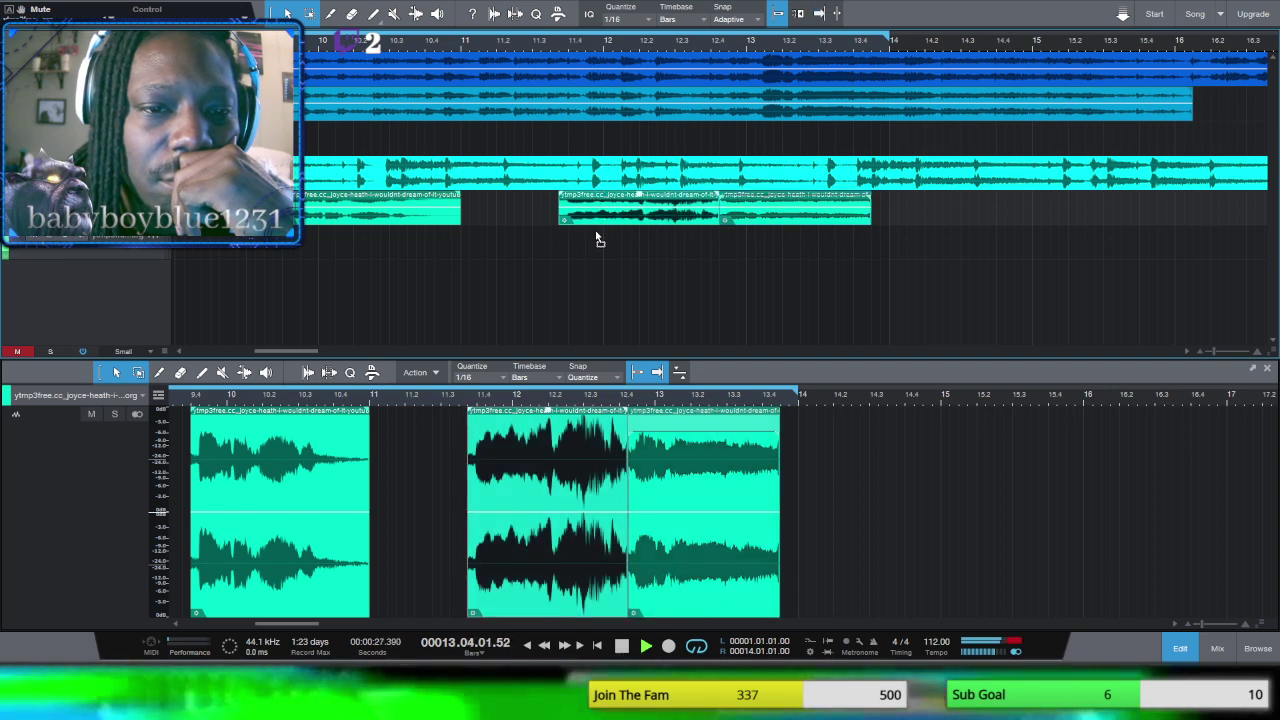
{"action": "left_click_drag", "start_coordinate": [632, 210], "coordinate": [669, 245]}
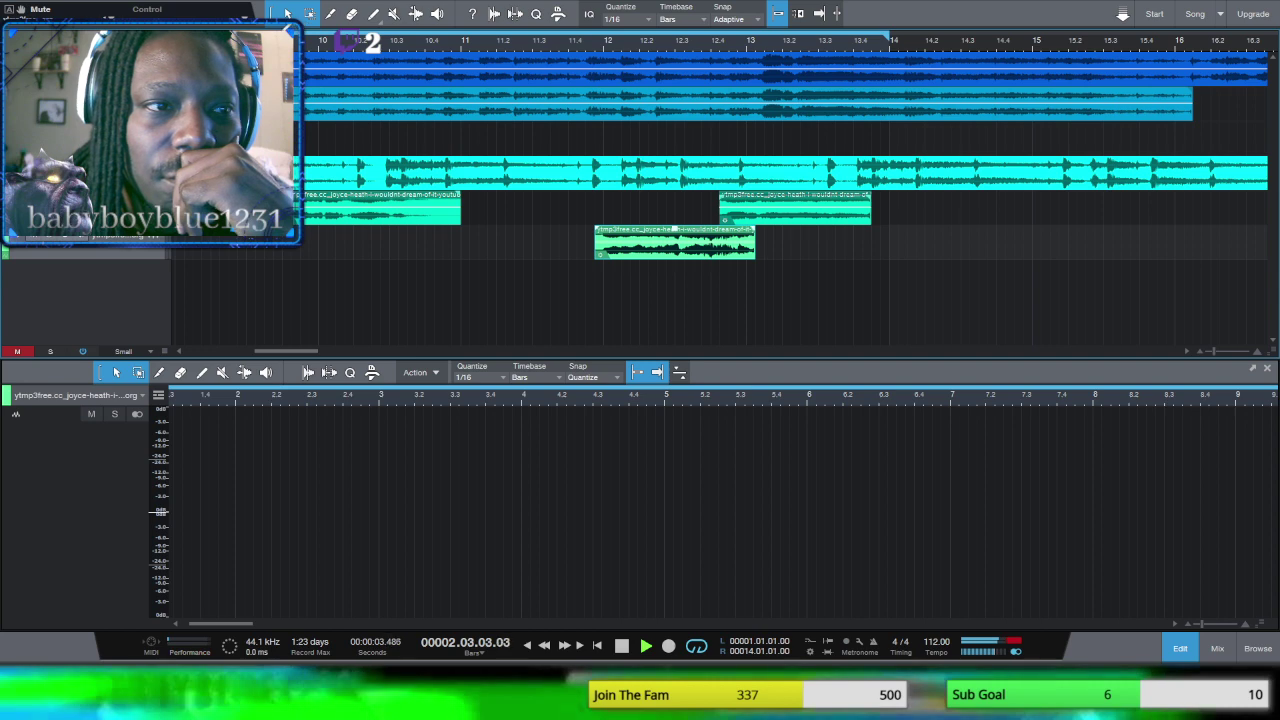
{"action": "key", "text": "p"}
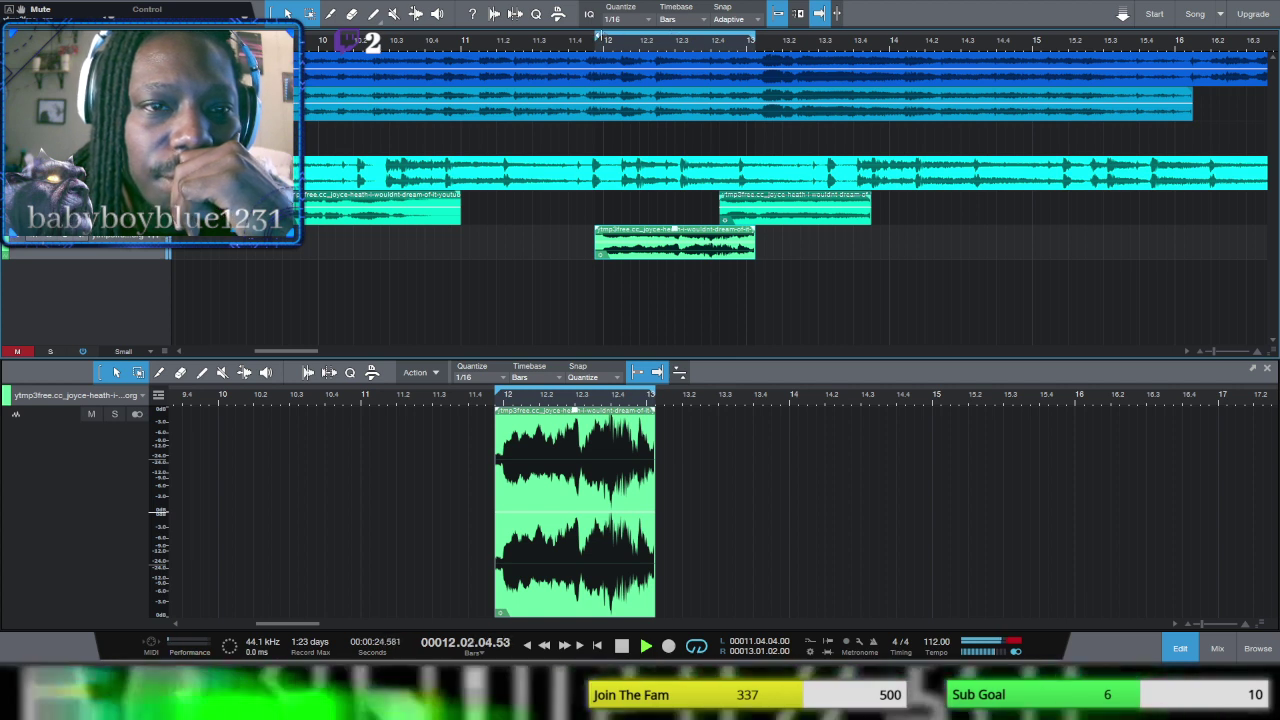
{"action": "left_click_drag", "start_coordinate": [597, 38], "coordinate": [310, 38]}
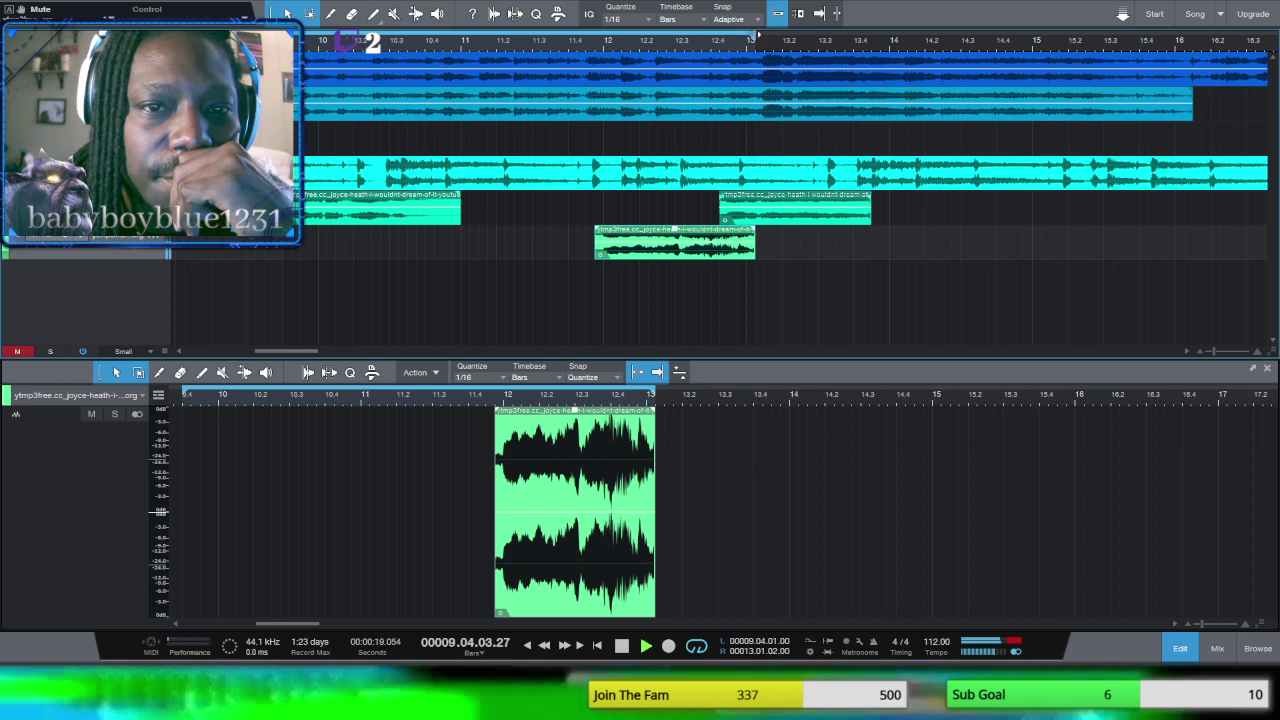
{"action": "left_click_drag", "start_coordinate": [750, 38], "coordinate": [872, 38]}
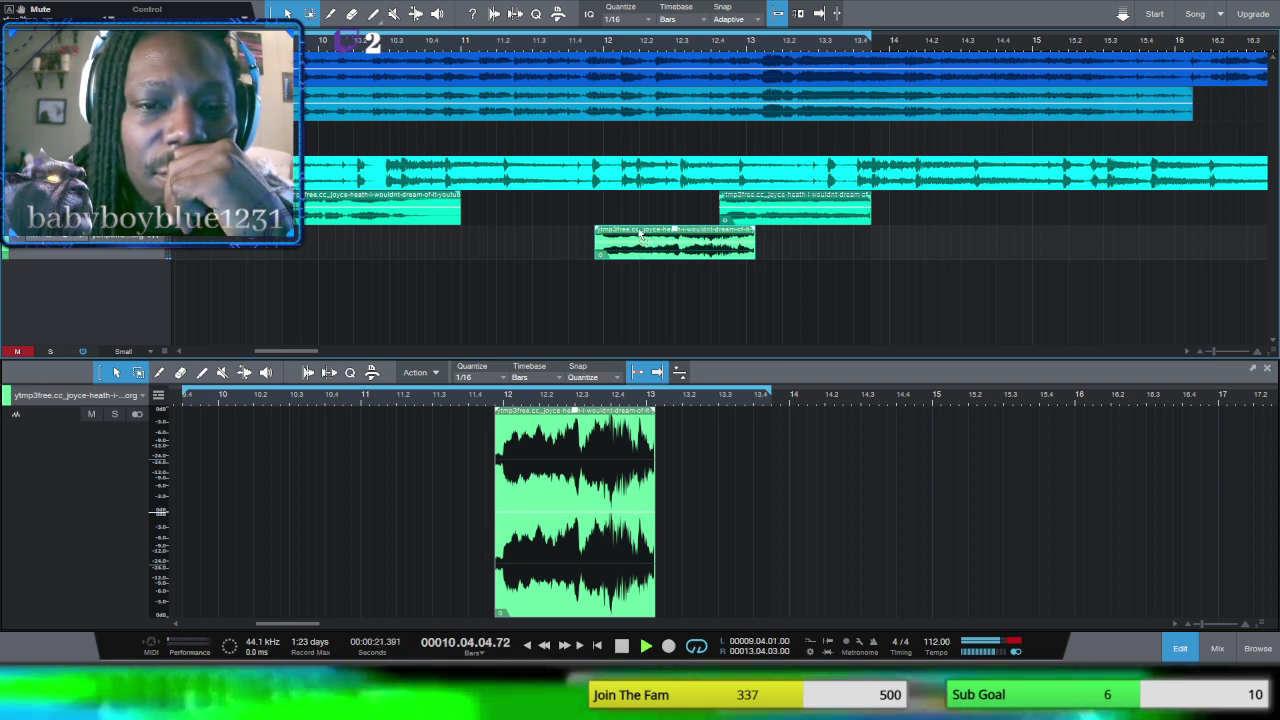
Step: Shift the track 6 clip earlier to start at 11.03.04, briefly muting its track to compare while the loop plays
{"action": "key", "text": "alt+Left"}
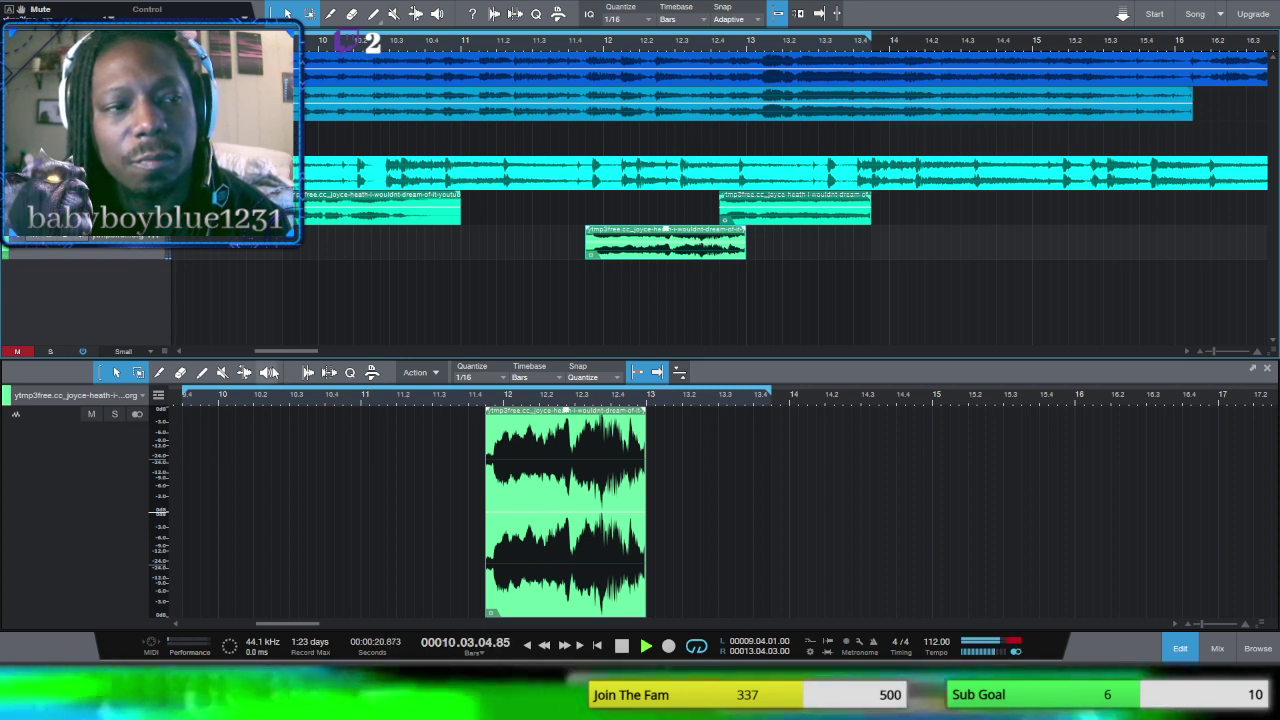
{"action": "left_click", "coordinate": [91, 414]}
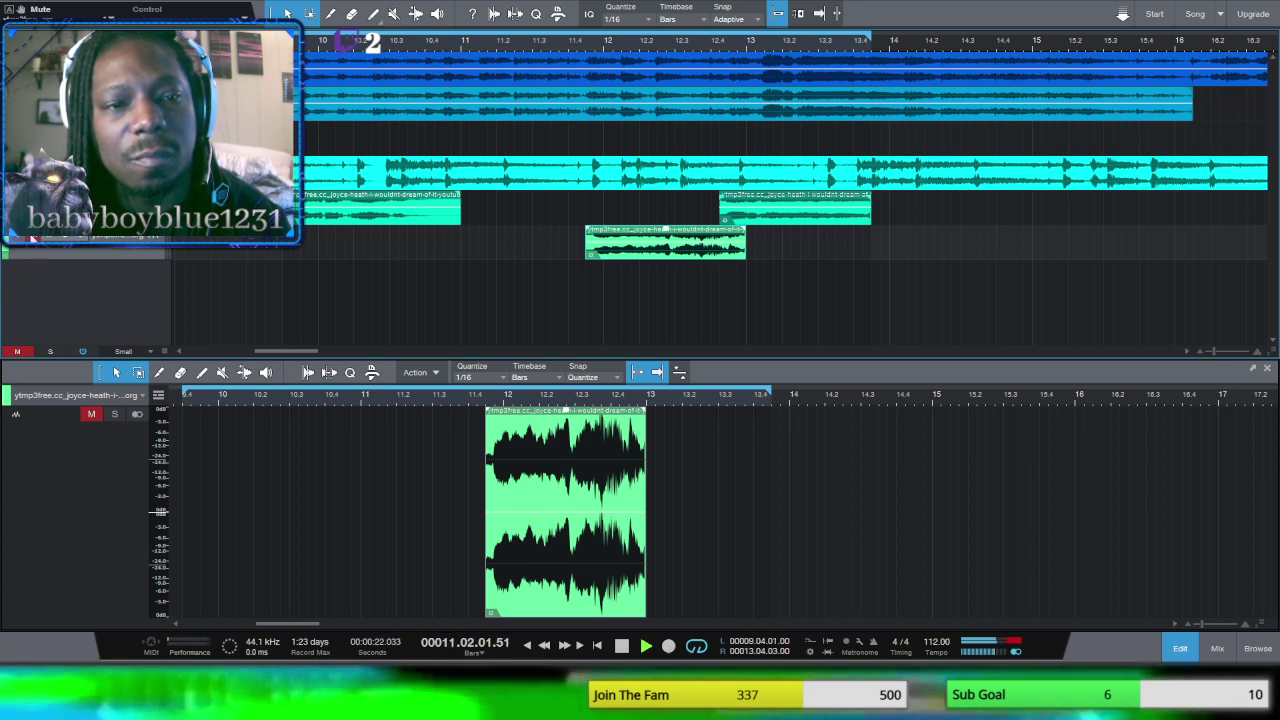
{"action": "left_click", "coordinate": [32, 238]}
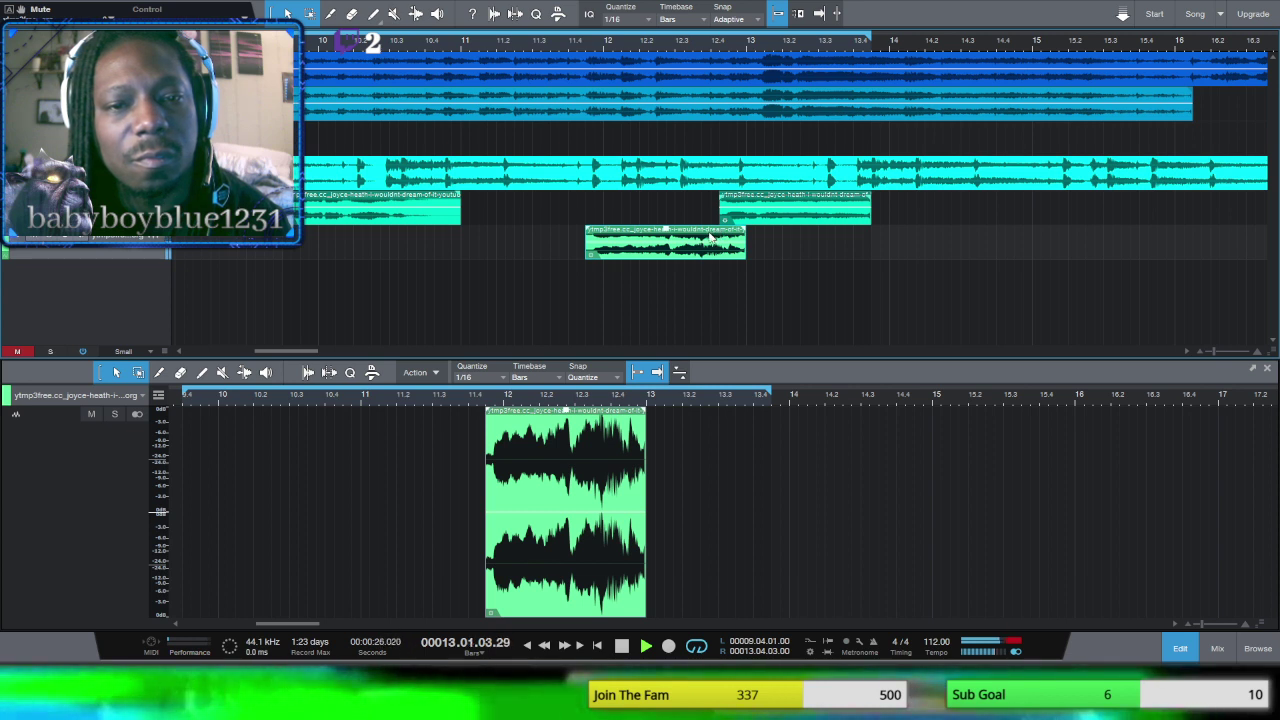
{"action": "left_click_drag", "start_coordinate": [708, 235], "coordinate": [700, 237]}
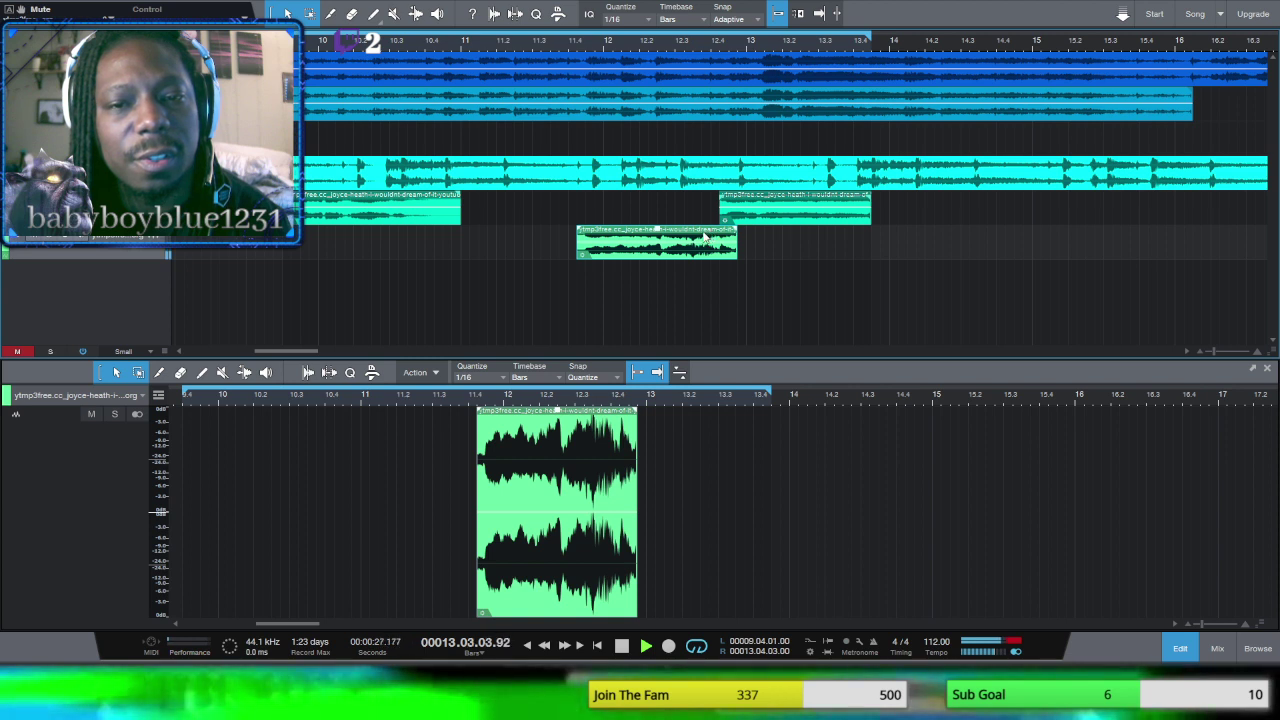
{"action": "left_click_drag", "start_coordinate": [704, 236], "coordinate": [685, 236]}
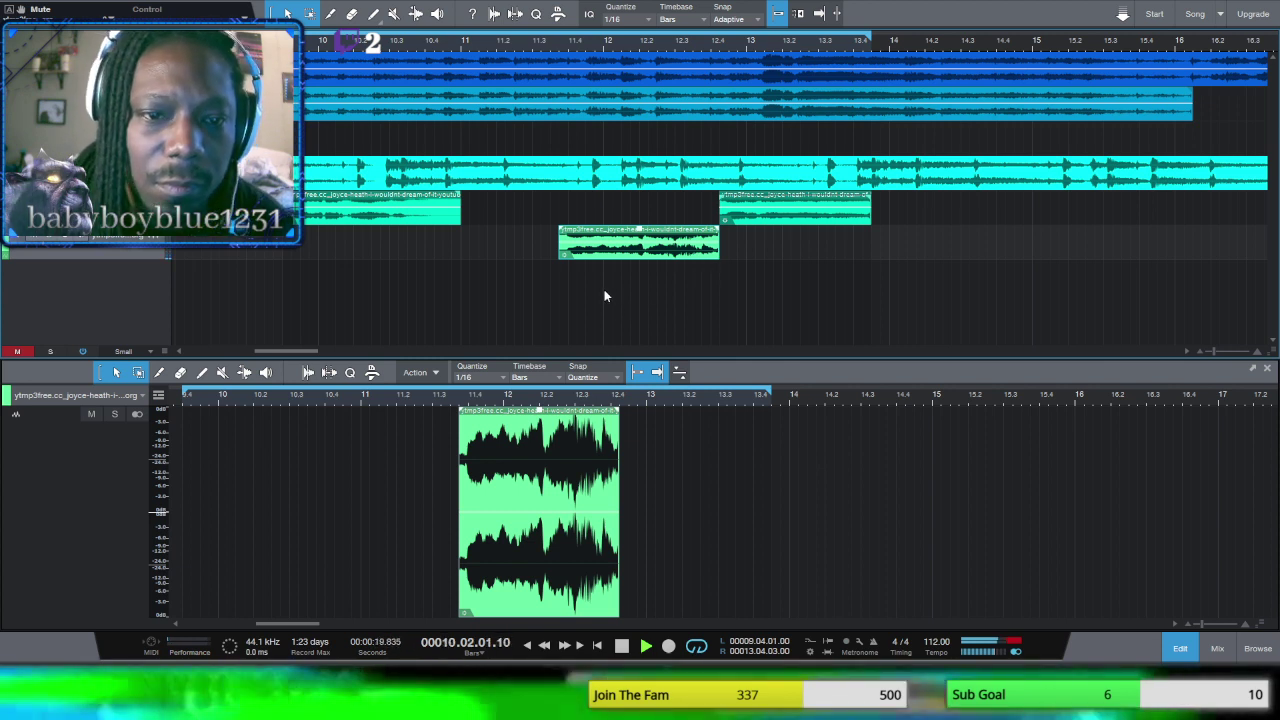
Step: Loop the passage from 9.04.01 to 13.04.03 again and listen to the clip transitions from bar 8
{"action": "key", "text": "p"}
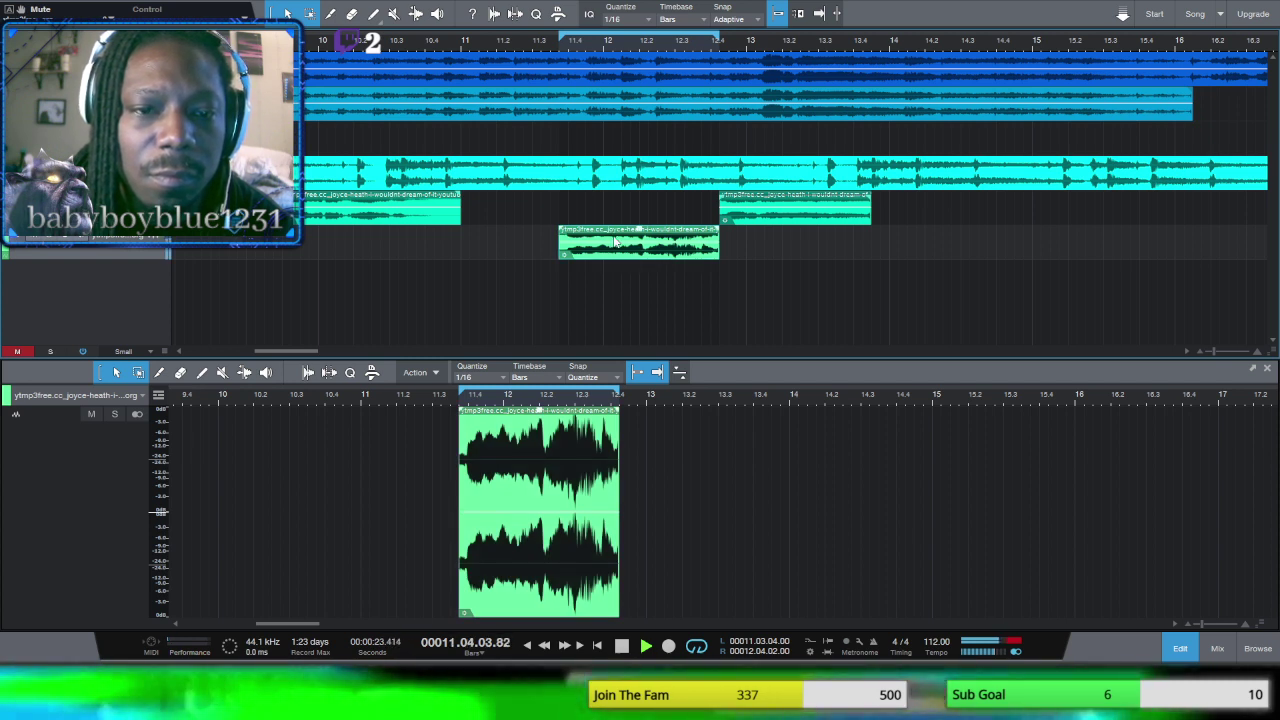
{"action": "left_click_drag", "start_coordinate": [563, 40], "coordinate": [300, 42]}
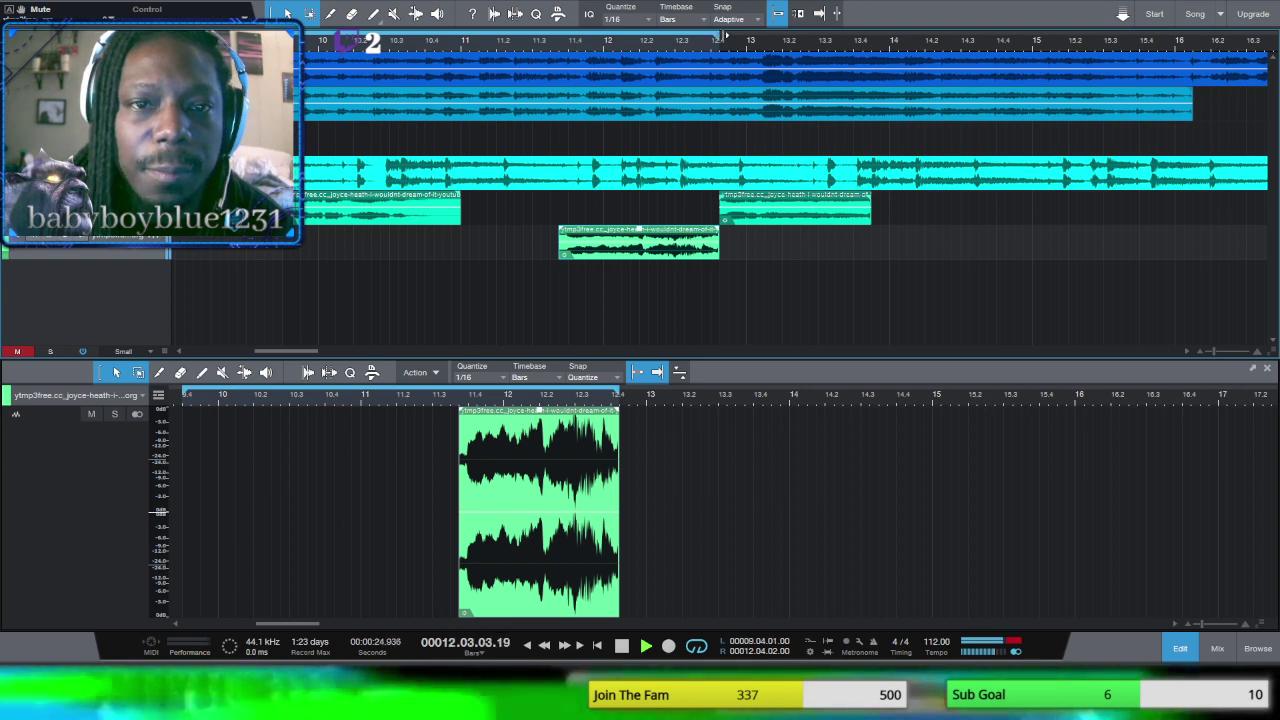
{"action": "left_click_drag", "start_coordinate": [718, 40], "coordinate": [877, 37]}
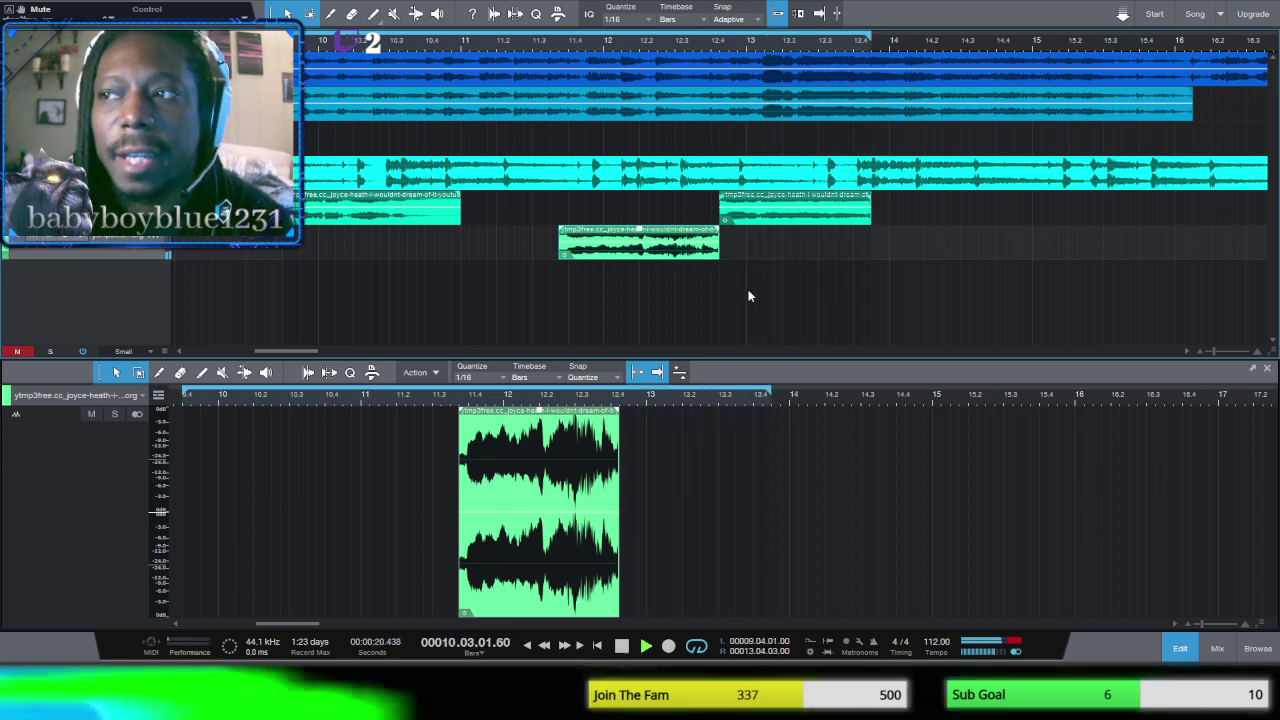
{"action": "left_click", "coordinate": [621, 645]}
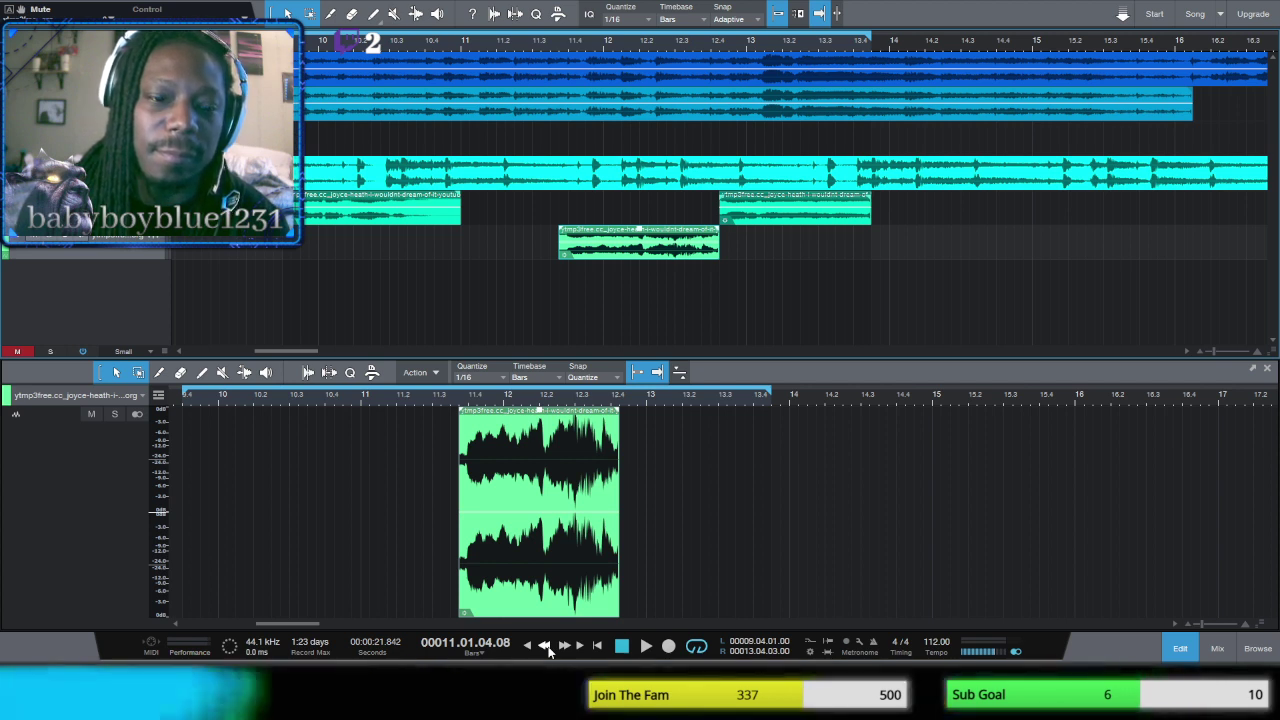
{"action": "left_click", "coordinate": [546, 647]}
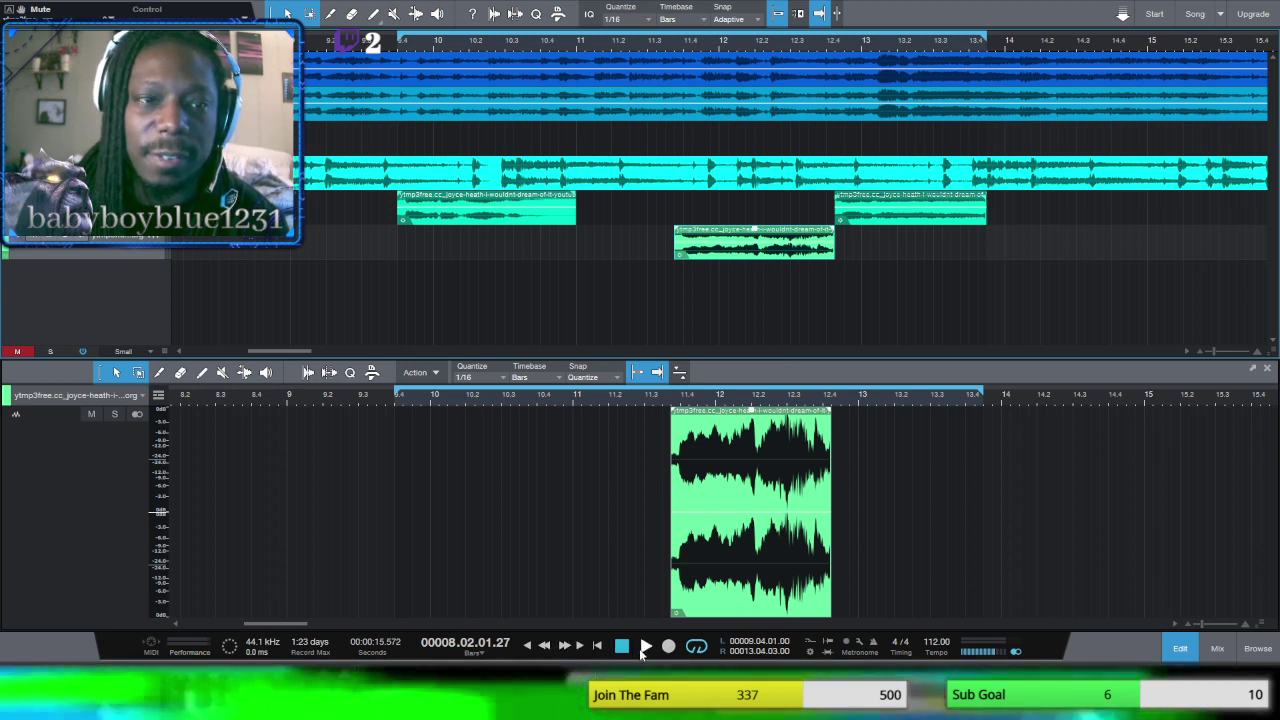
{"action": "left_click", "coordinate": [643, 648]}
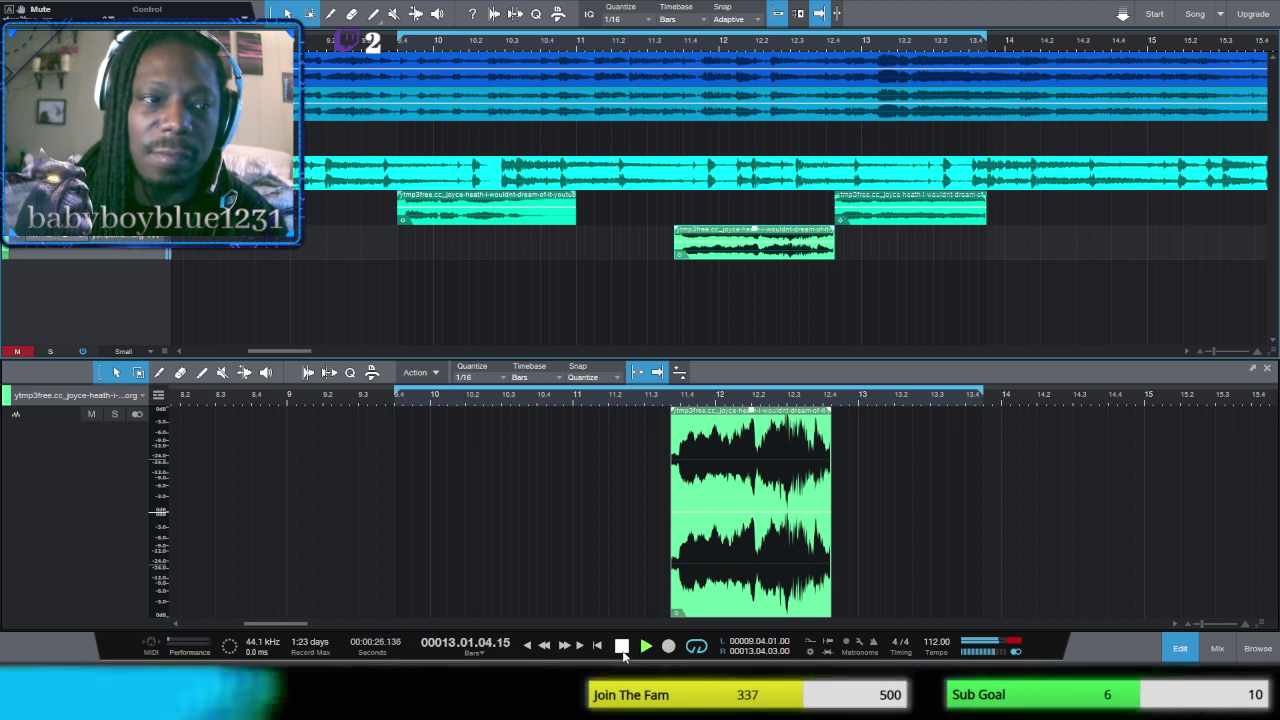
{"action": "left_click", "coordinate": [622, 648]}
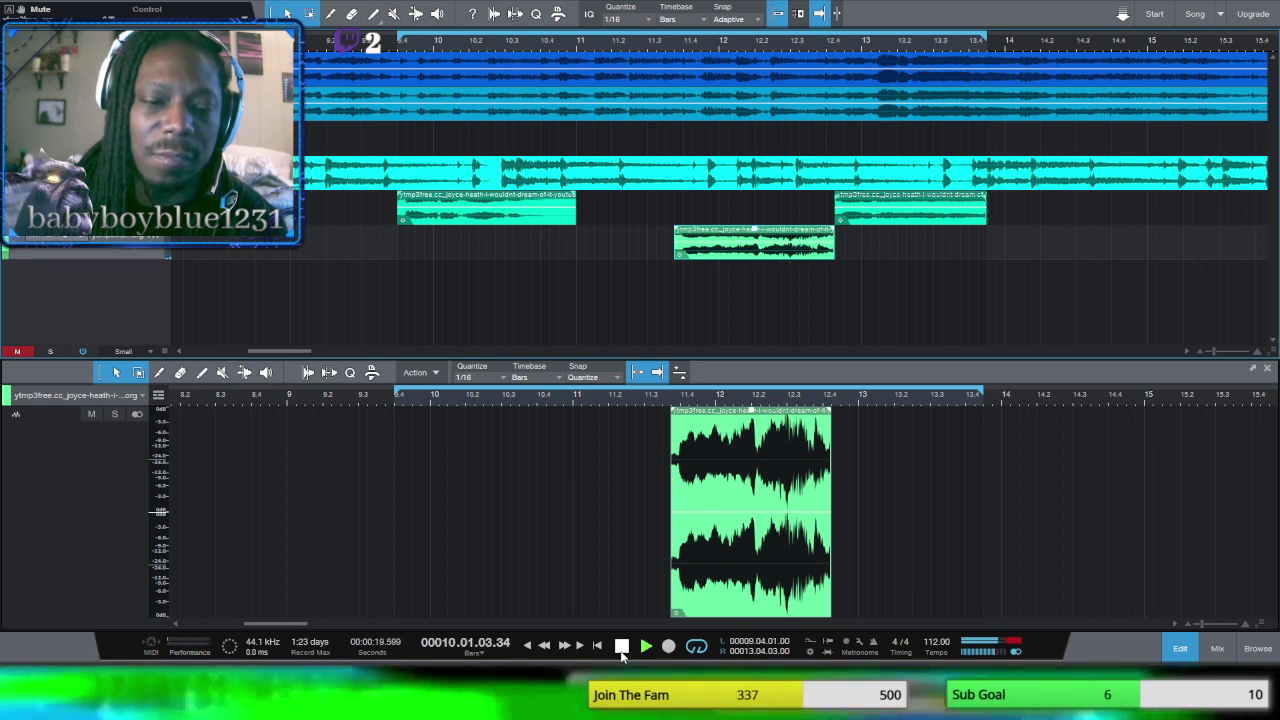
Step: Set the loop range to the track 6 clip, from 11.03.04 to 12.04.02, and stop playback
{"action": "key", "text": "p"}
{"action": "left_click", "coordinate": [621, 646]}
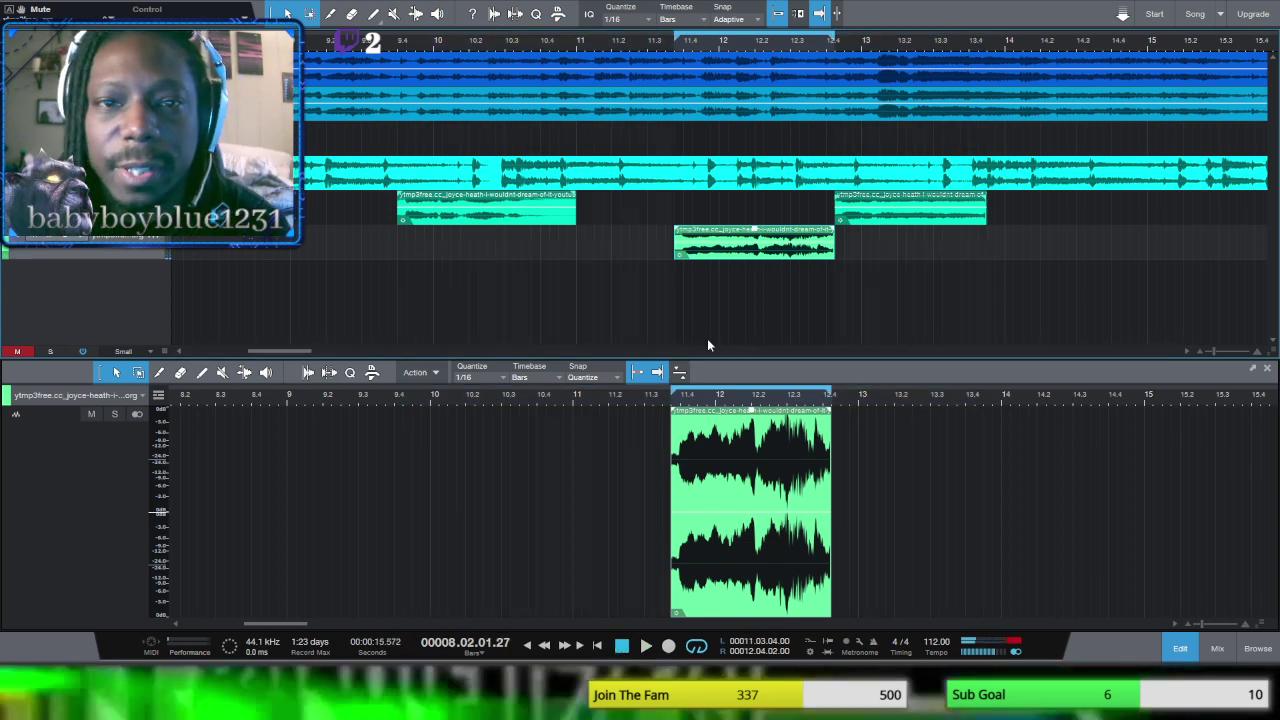
{"action": "left_click", "coordinate": [636, 295]}
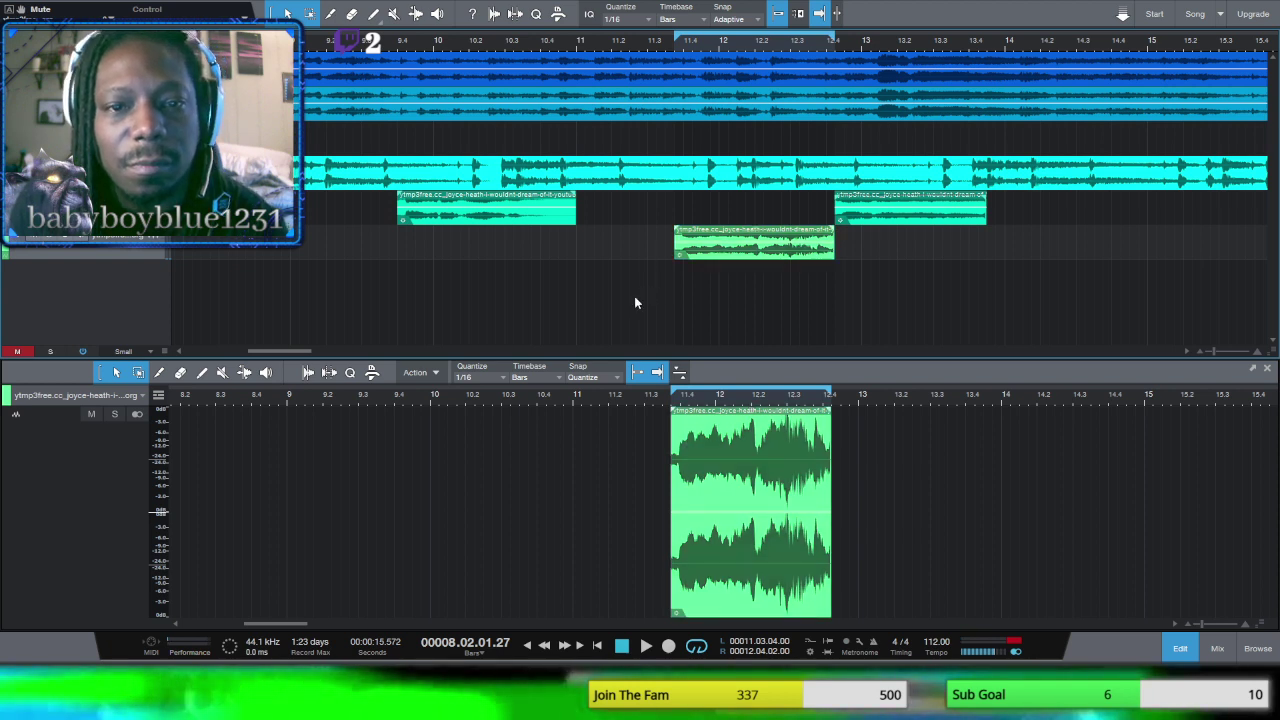
{"action": "left_click", "coordinate": [712, 252]}
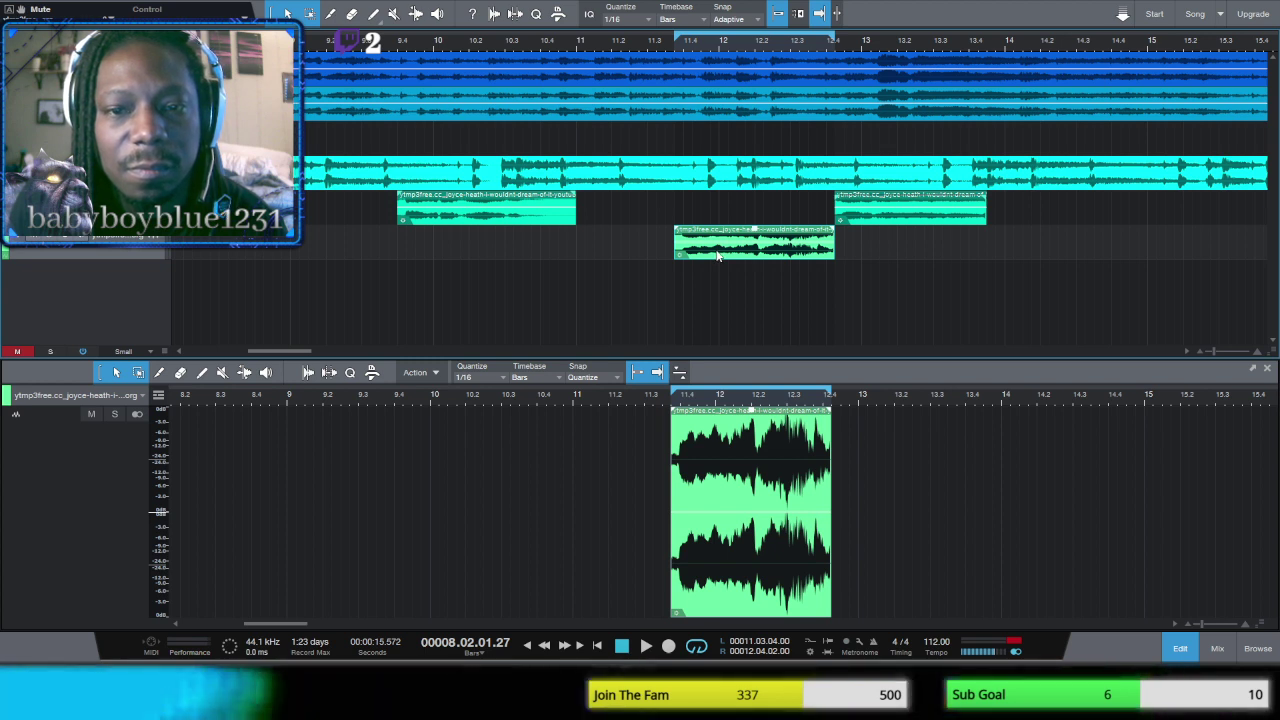
{"action": "left_click", "coordinate": [638, 320]}
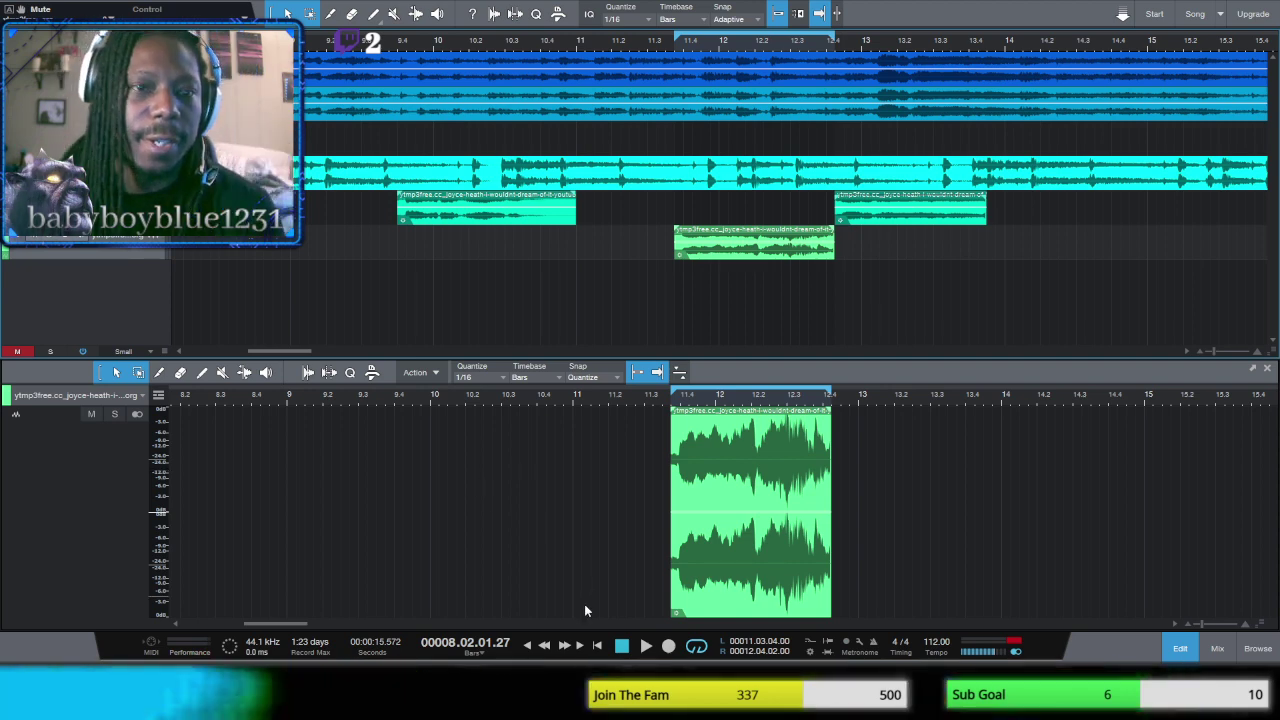
Step: Return to the song start, clear the master clipping indicator, and listen to the opening seven bars
{"action": "left_click", "coordinate": [541, 647]}
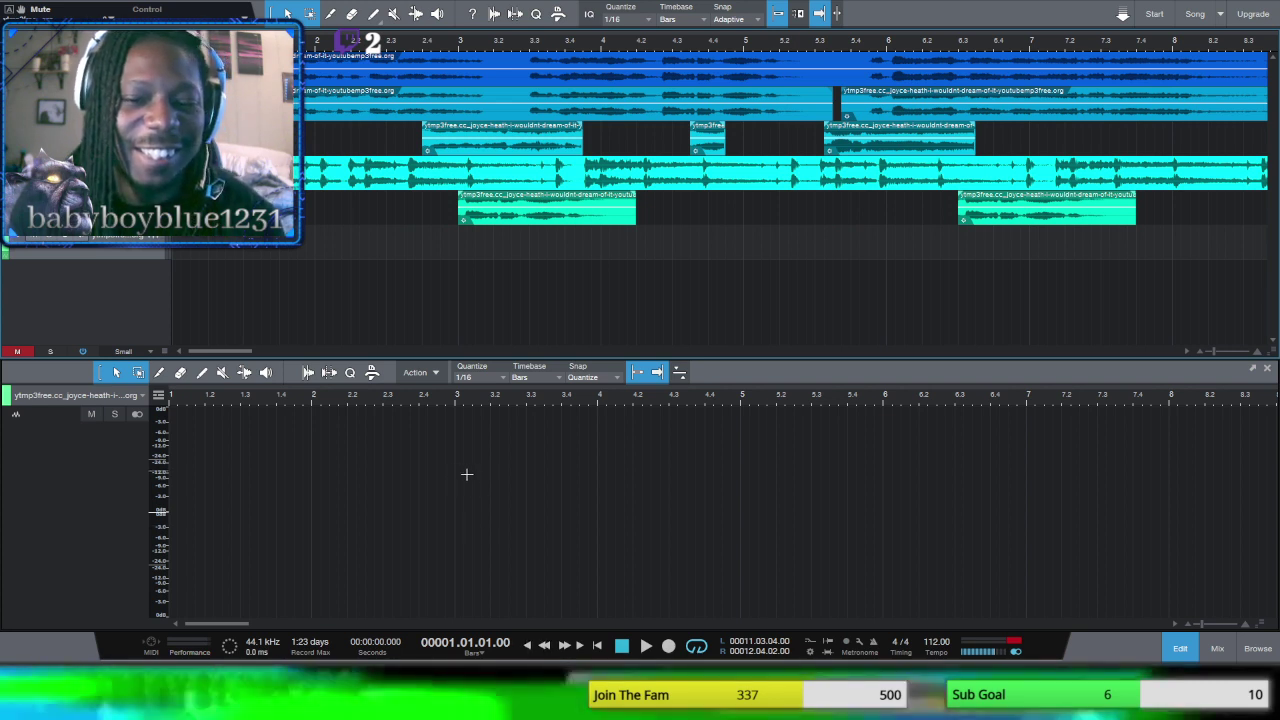
{"action": "left_click", "coordinate": [1015, 641]}
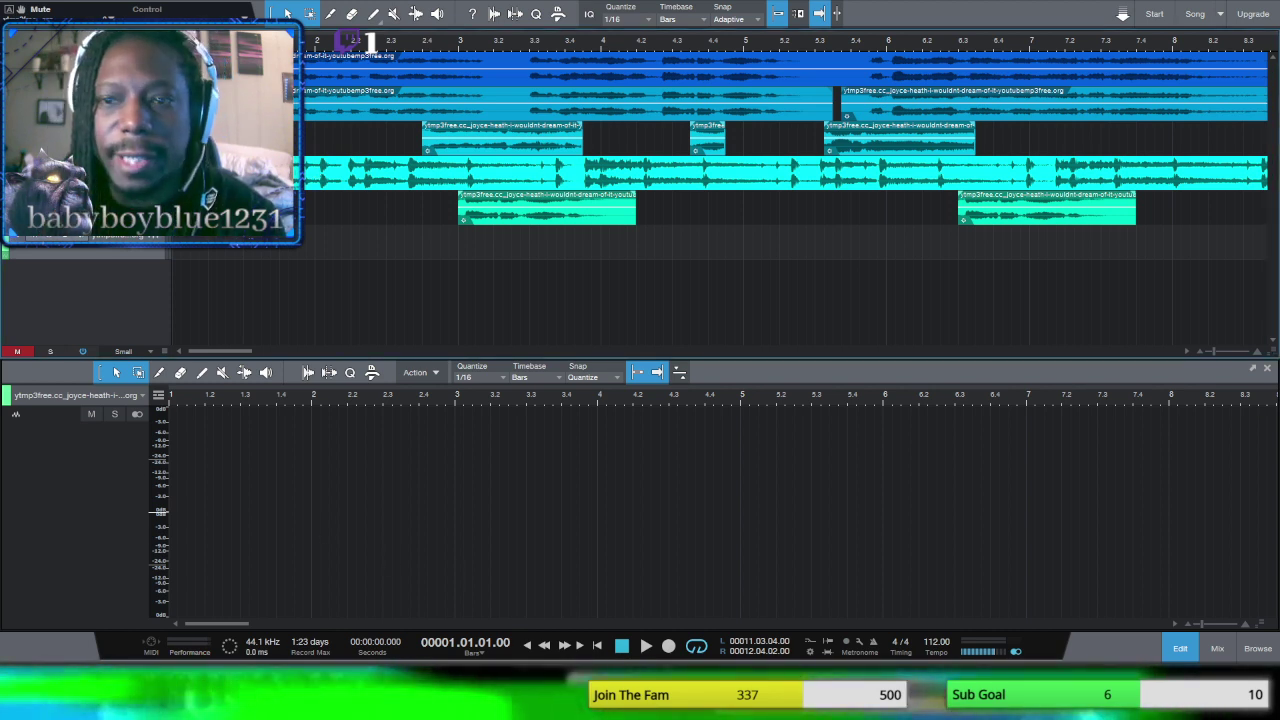
{"action": "left_click", "coordinate": [645, 646]}
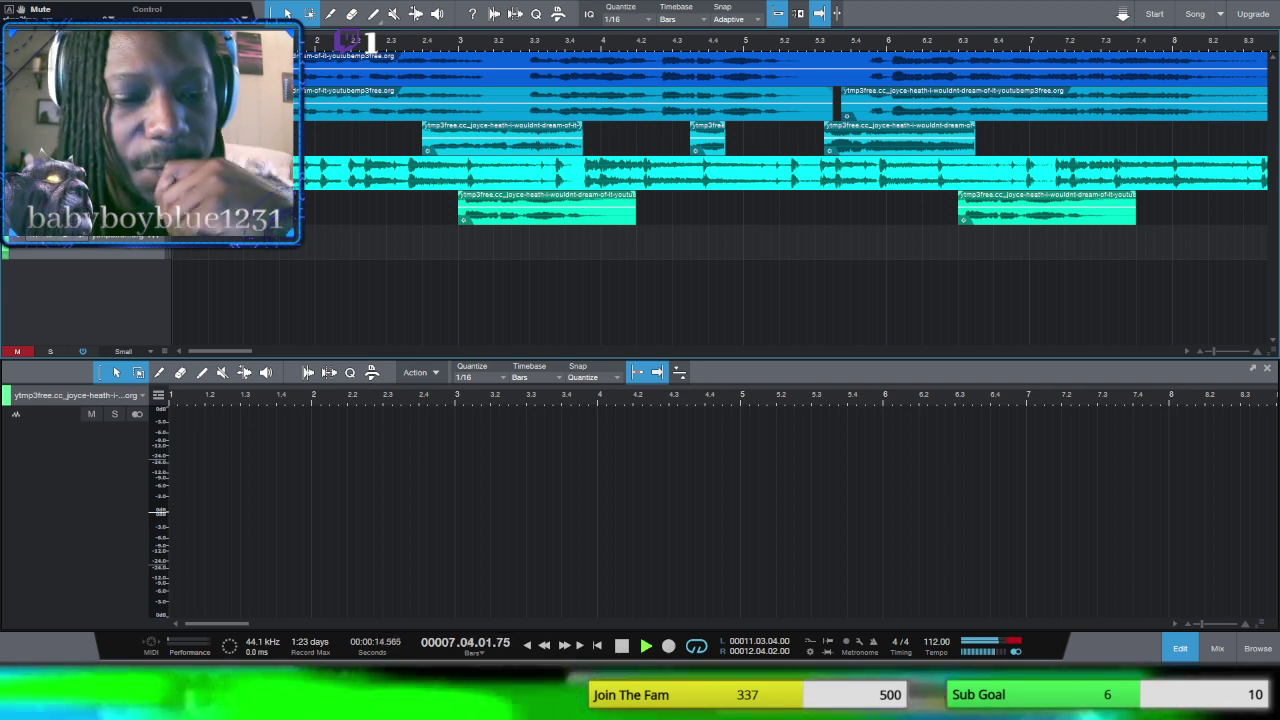
{"action": "left_click", "coordinate": [621, 647]}
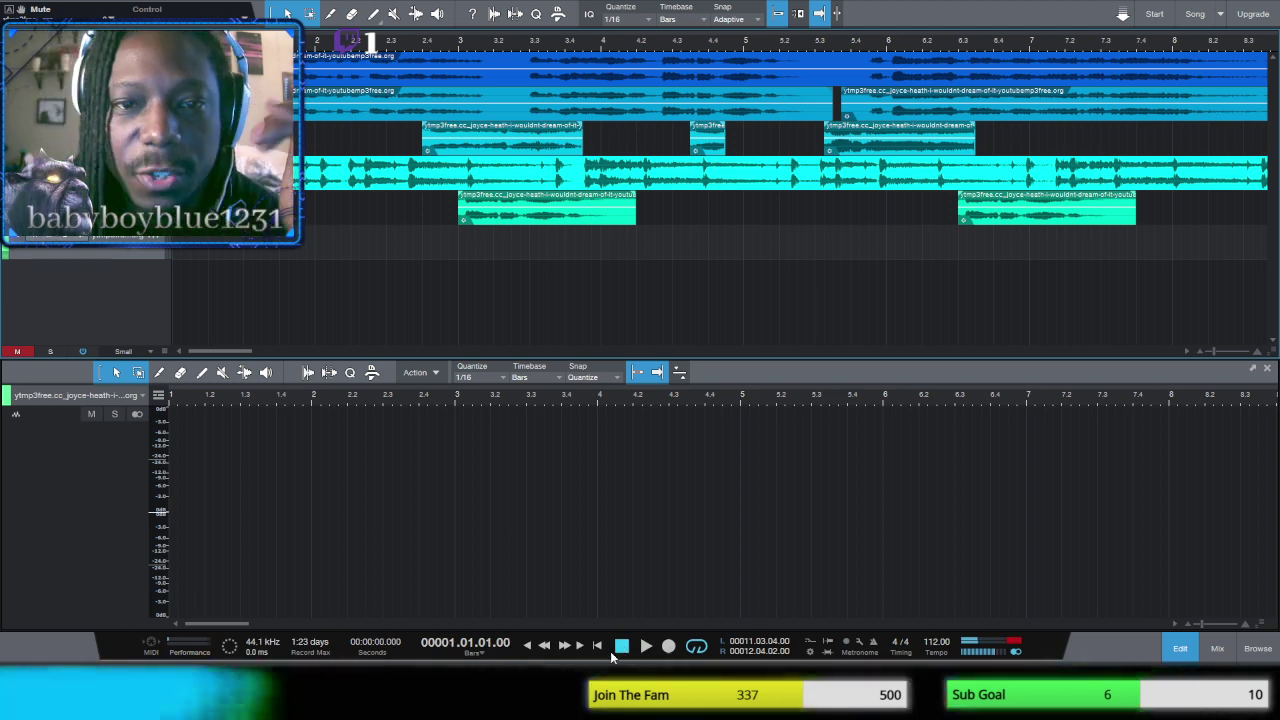